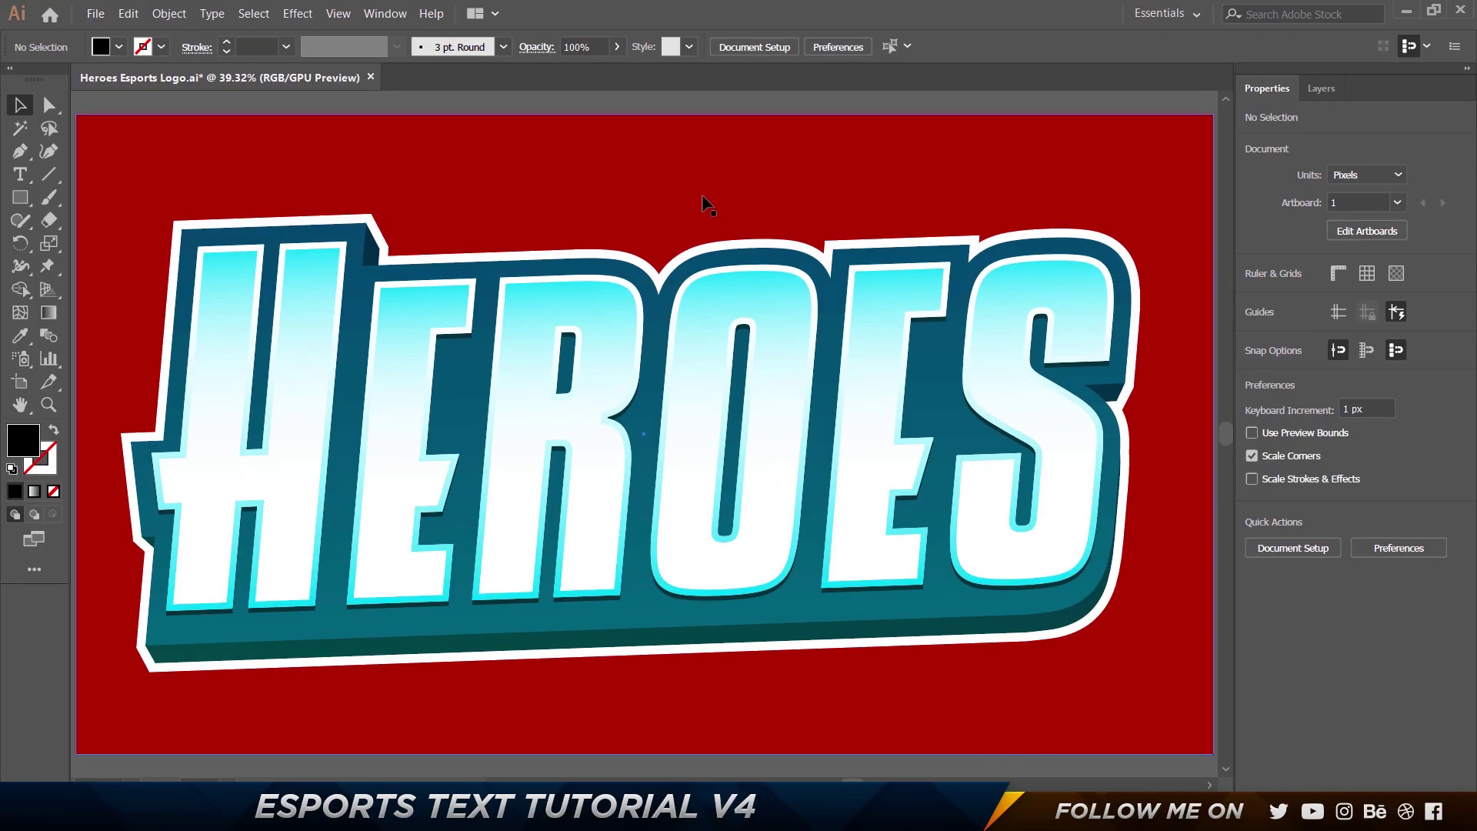
Create a new landscape document of 1920 x 1080 px with one artboard.
left_click(100, 18)
left_click(103, 36)
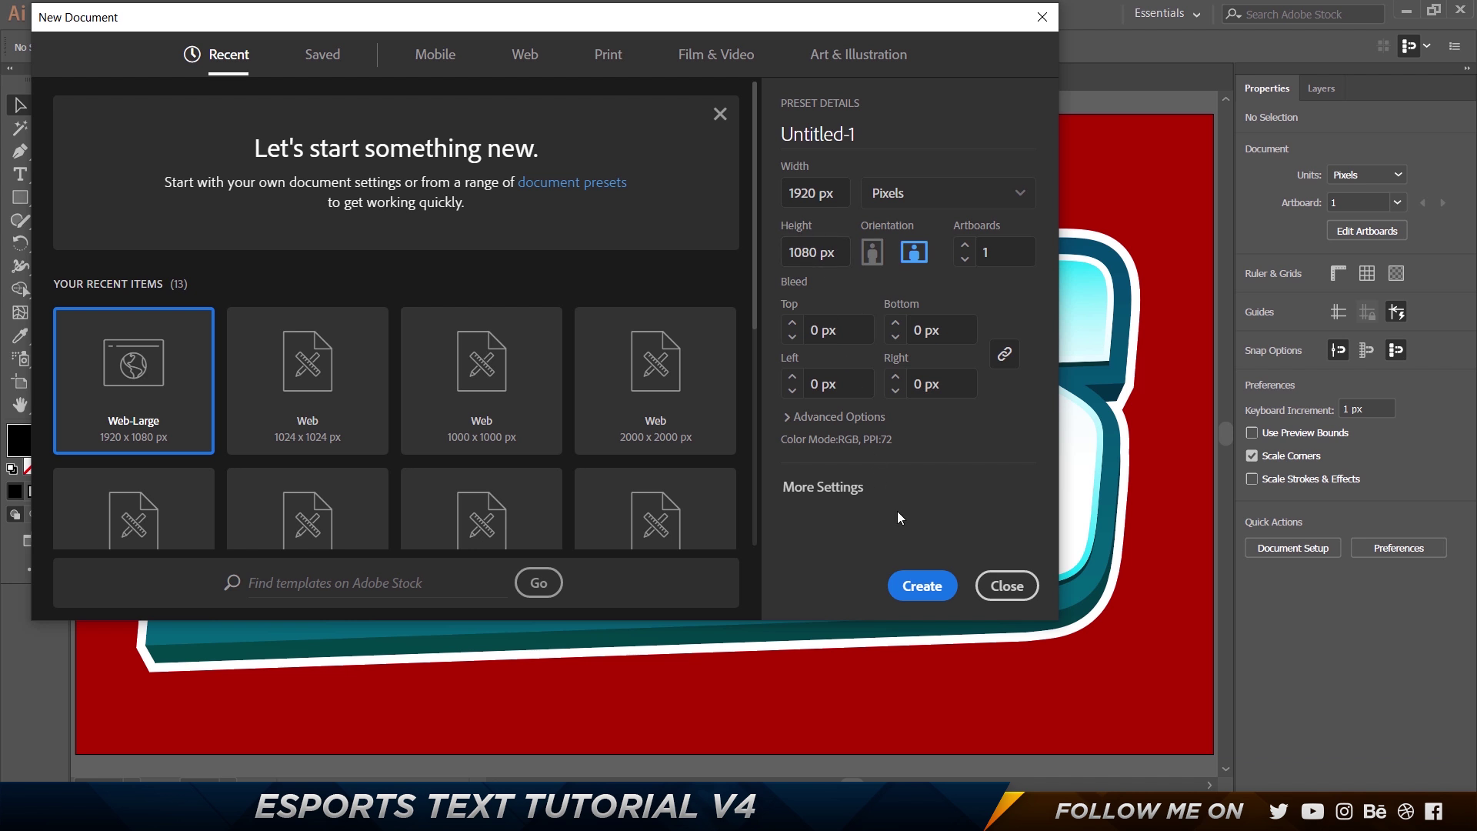
left_click(922, 586)
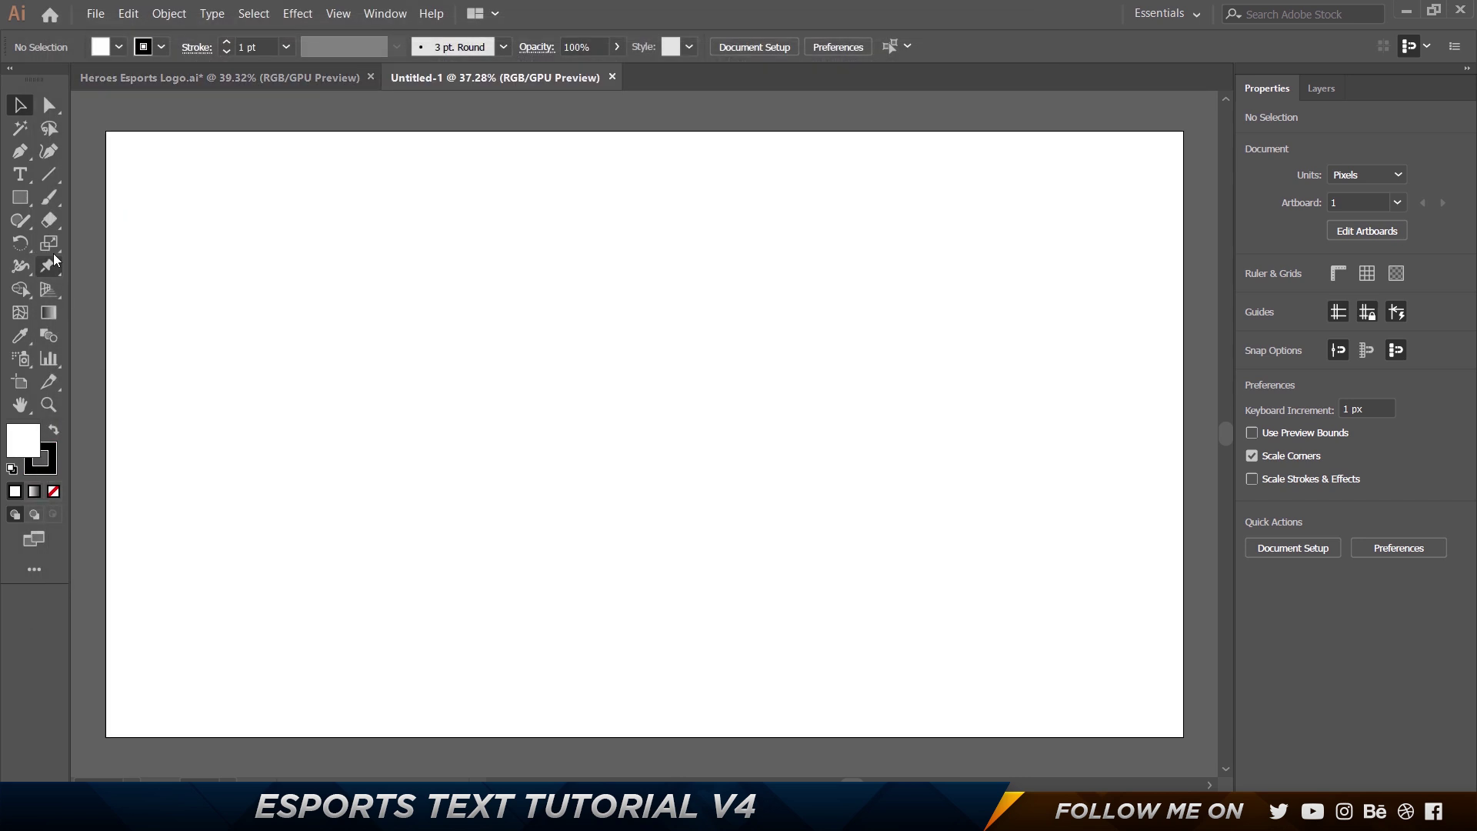
Add a point text object reading ESPORTS on the artboard.
left_click(17, 176)
left_click(381, 407)
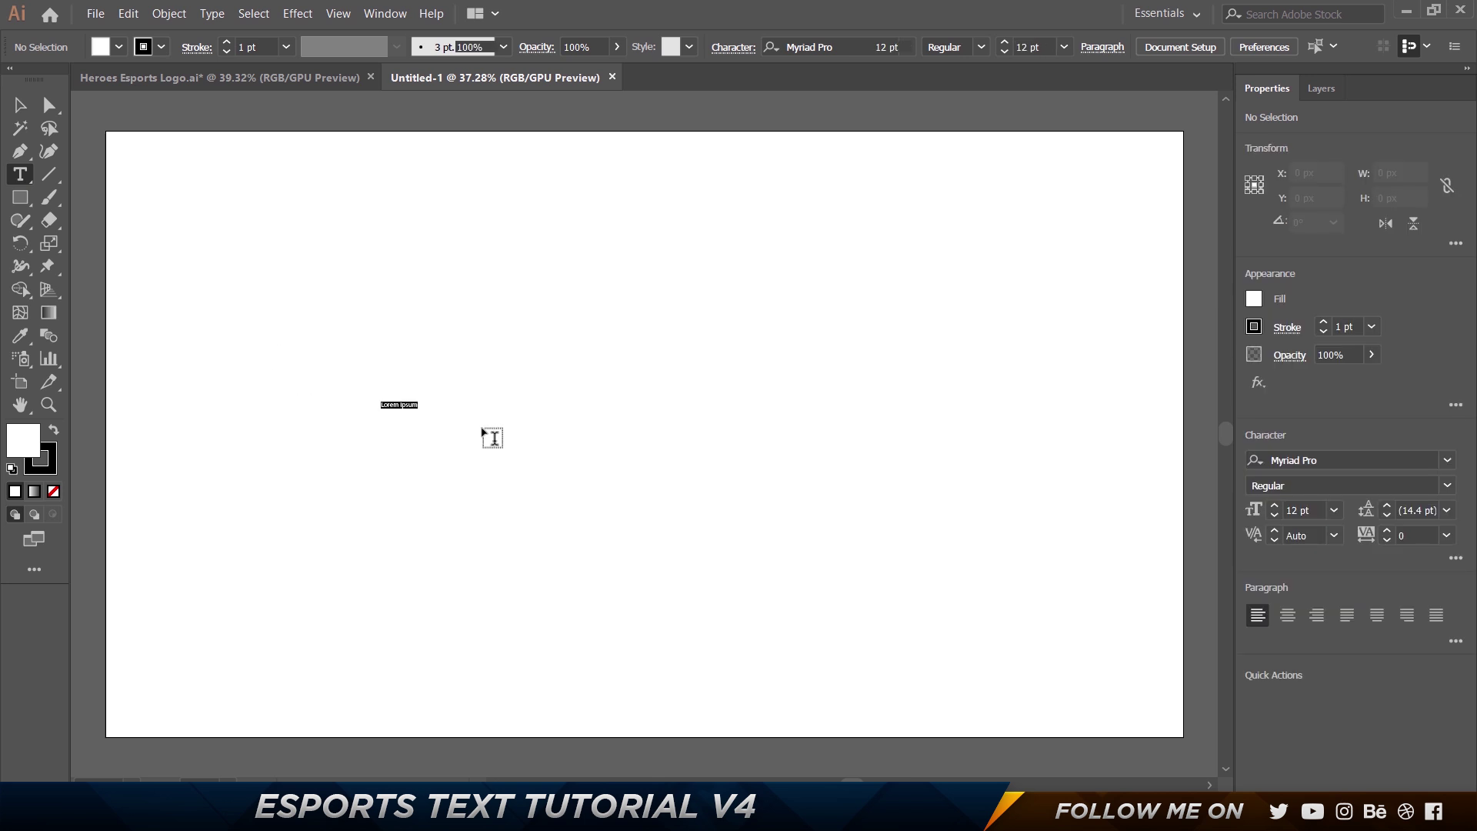
type("ESPORTS")
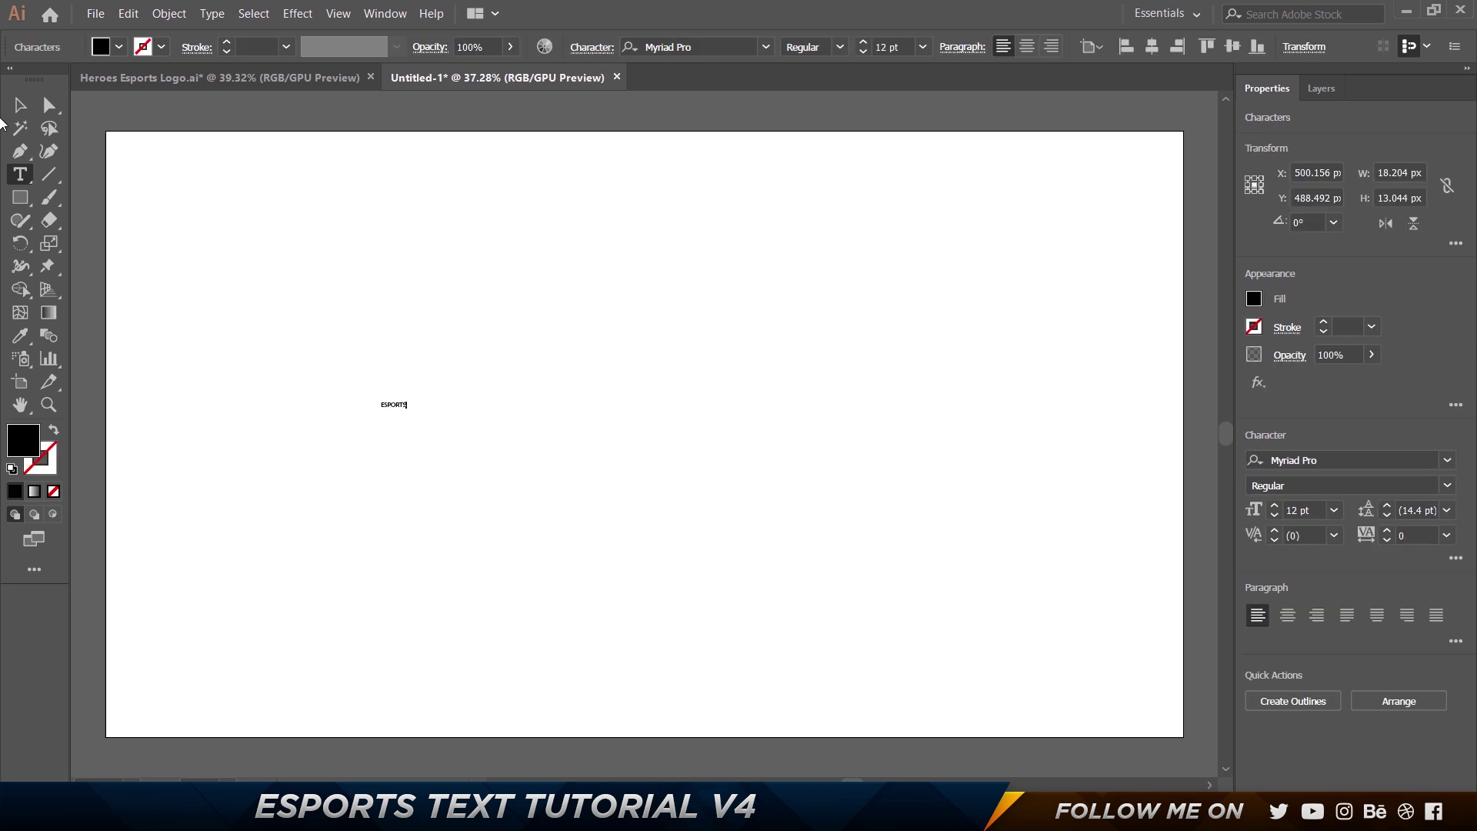
key("Escape")
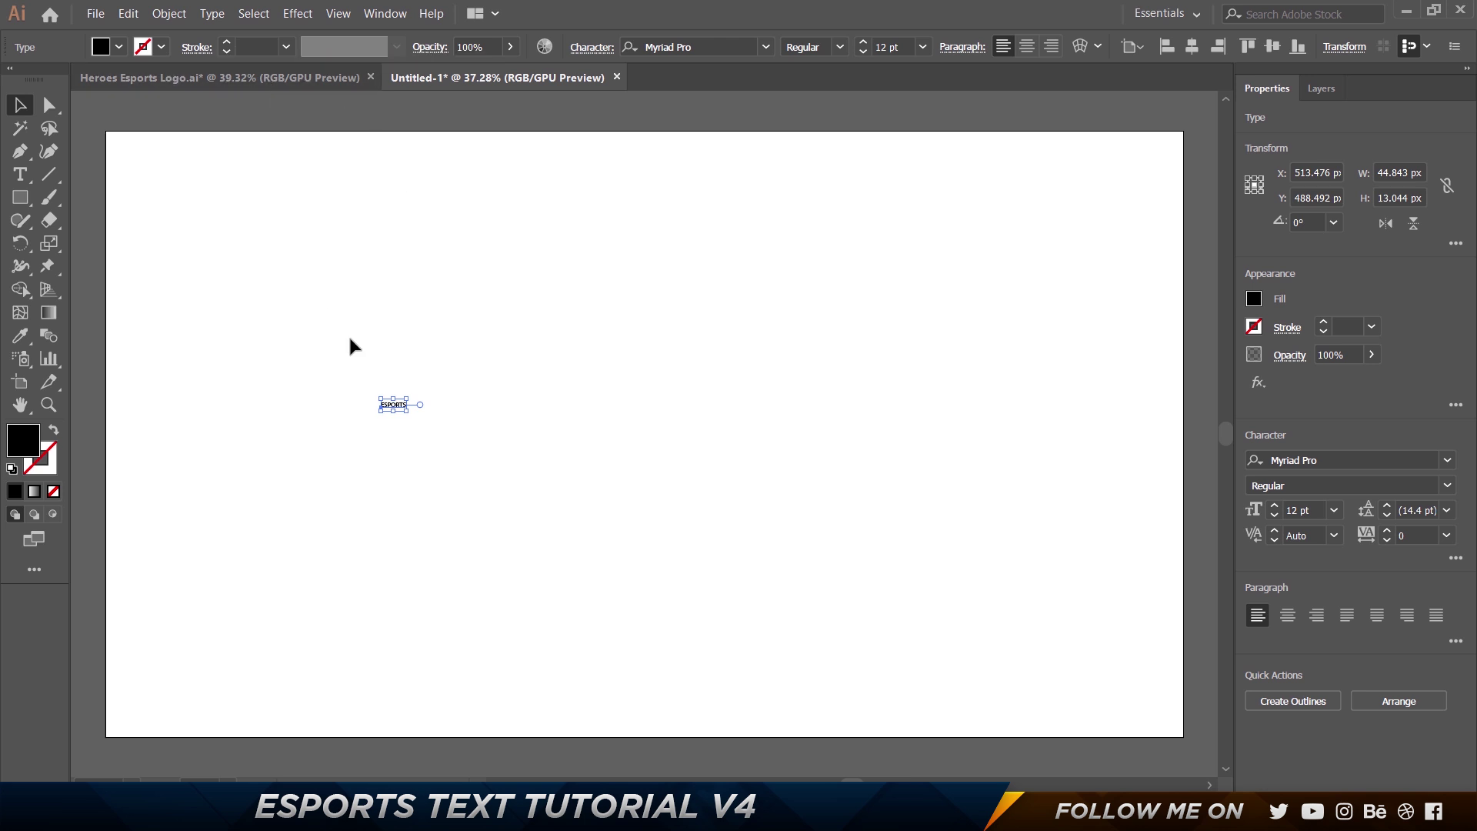
Scale the ESPORTS text up to about 270 pt and move it near the middle of the artboard.
left_click_drag(407, 399, 1148, 136)
left_click_drag(643, 293, 498, 528)
left_click_drag(625, 454, 730, 392)
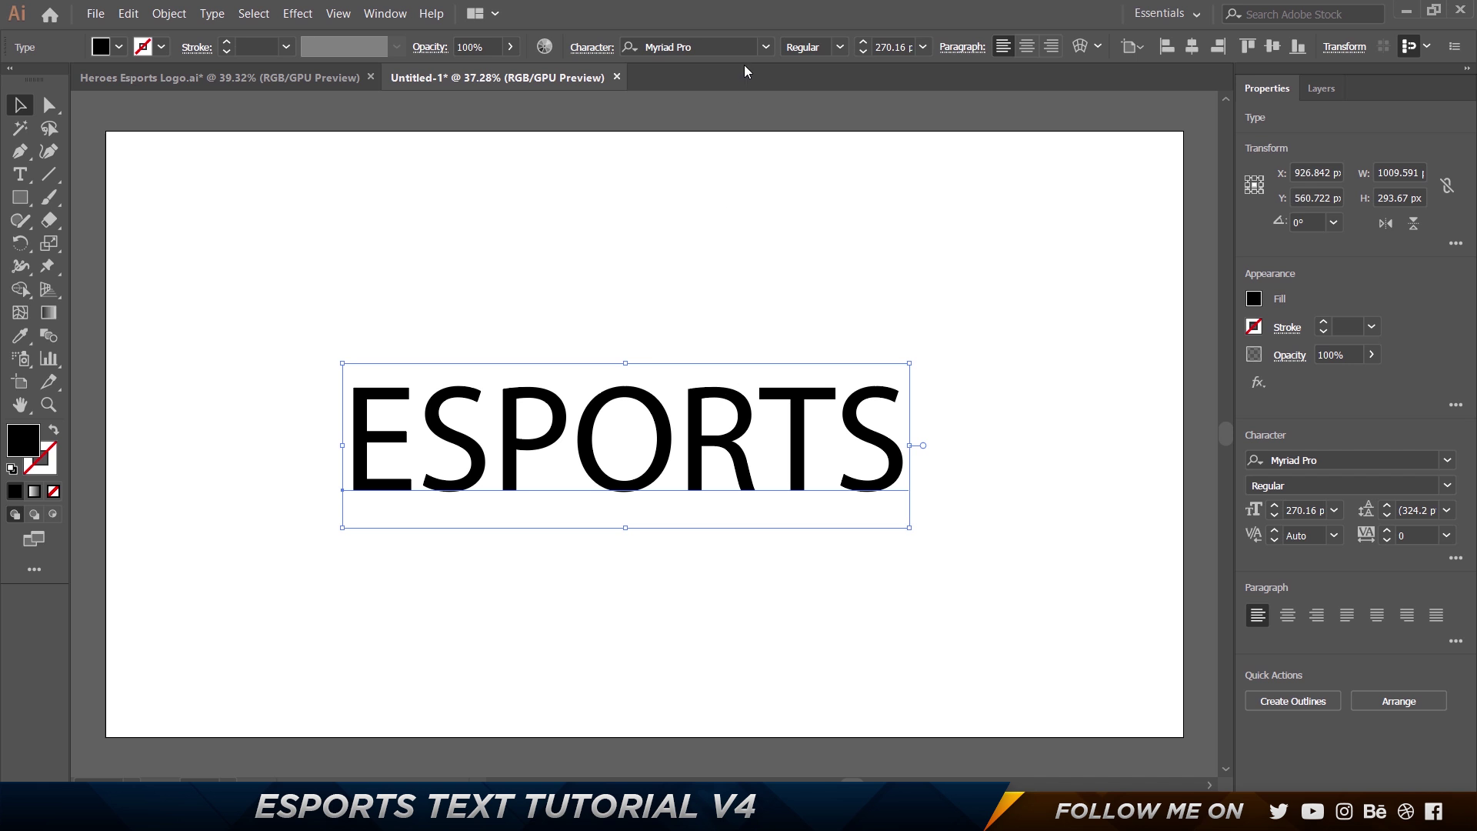
Set the ESPORTS text's font to Kenyan Coffee with the Bold style.
left_click(709, 49)
type("keya")
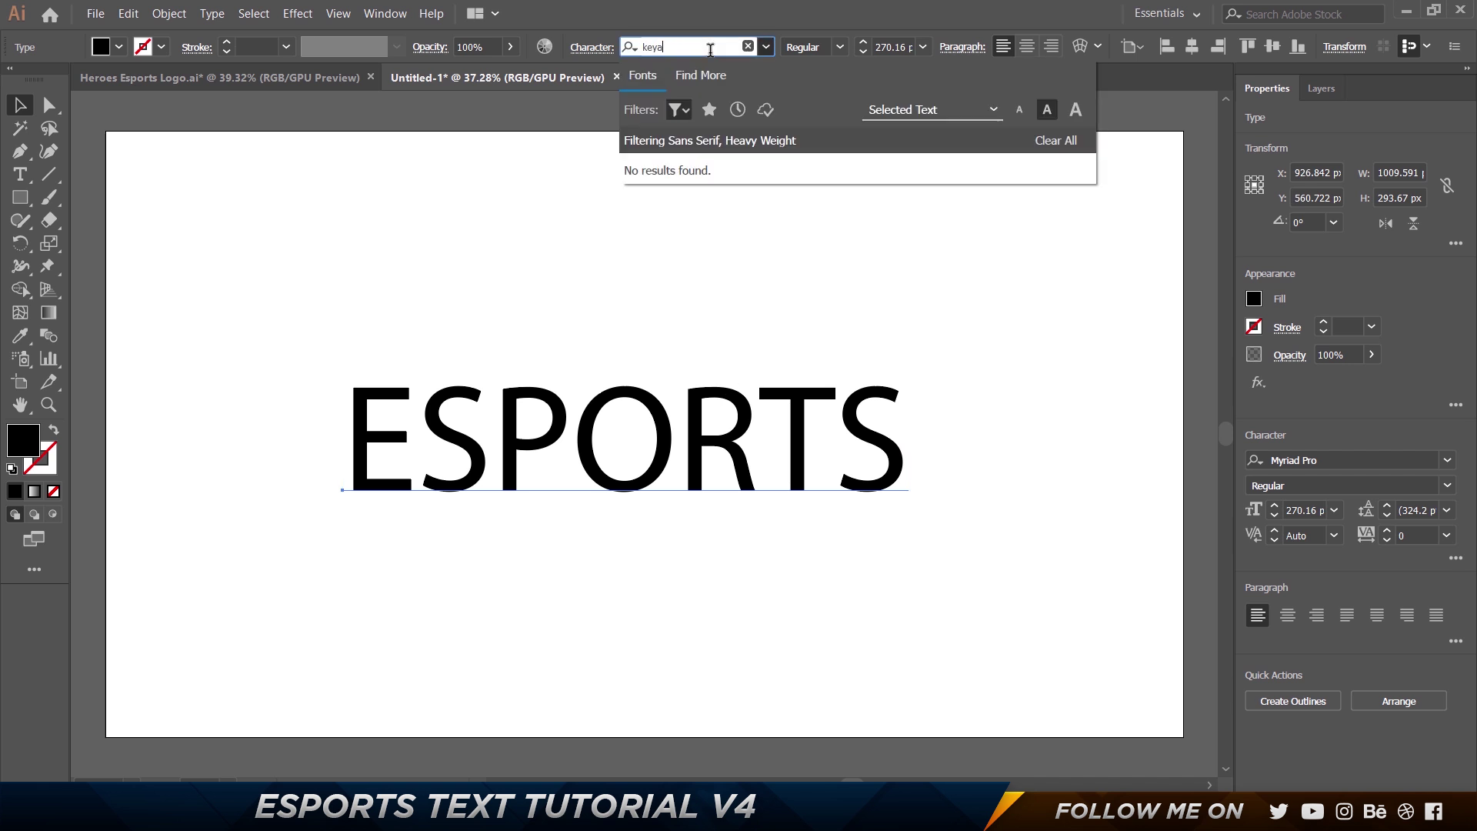
key("BackSpace")
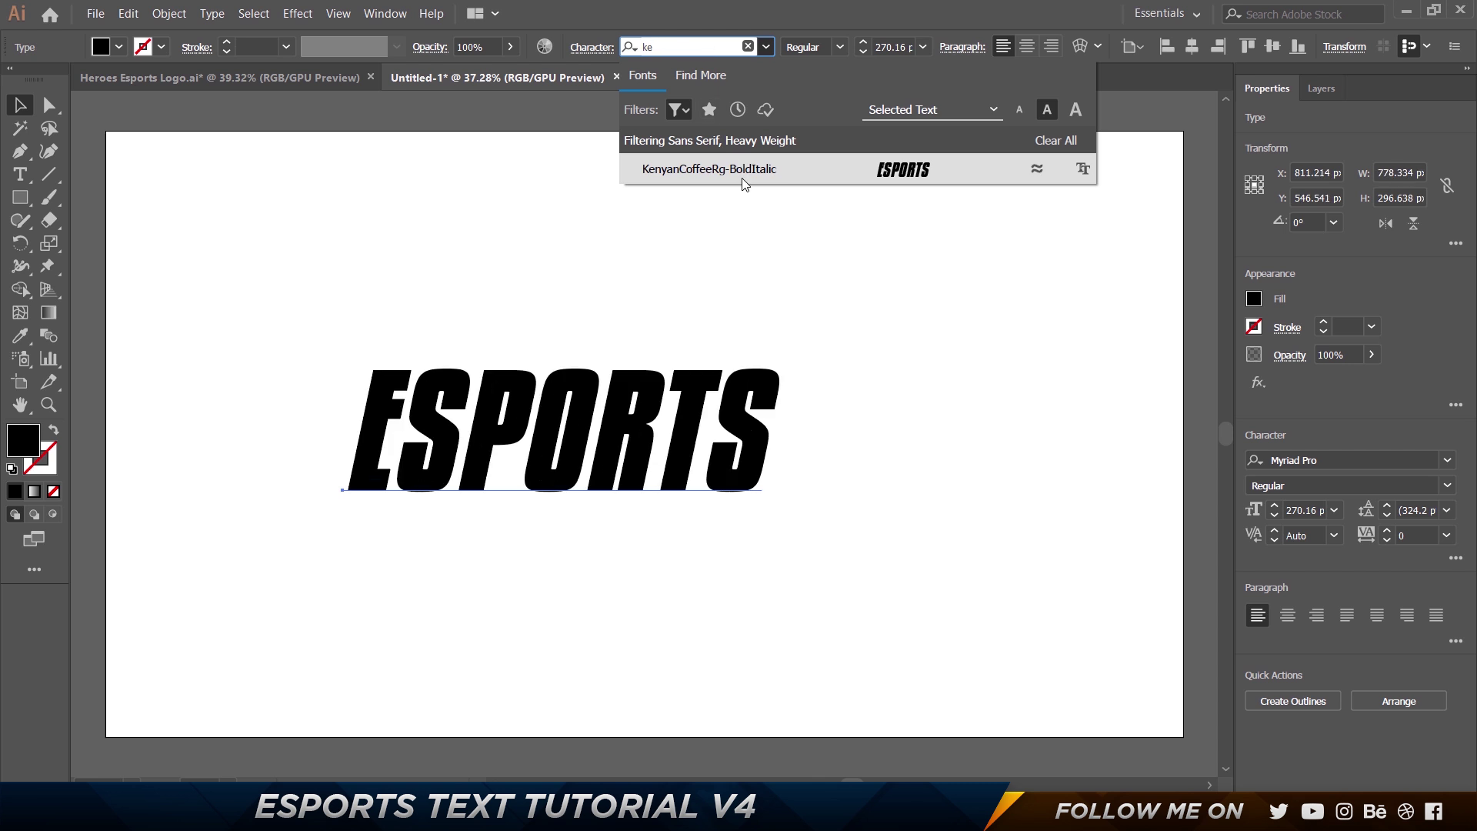
left_click(954, 175)
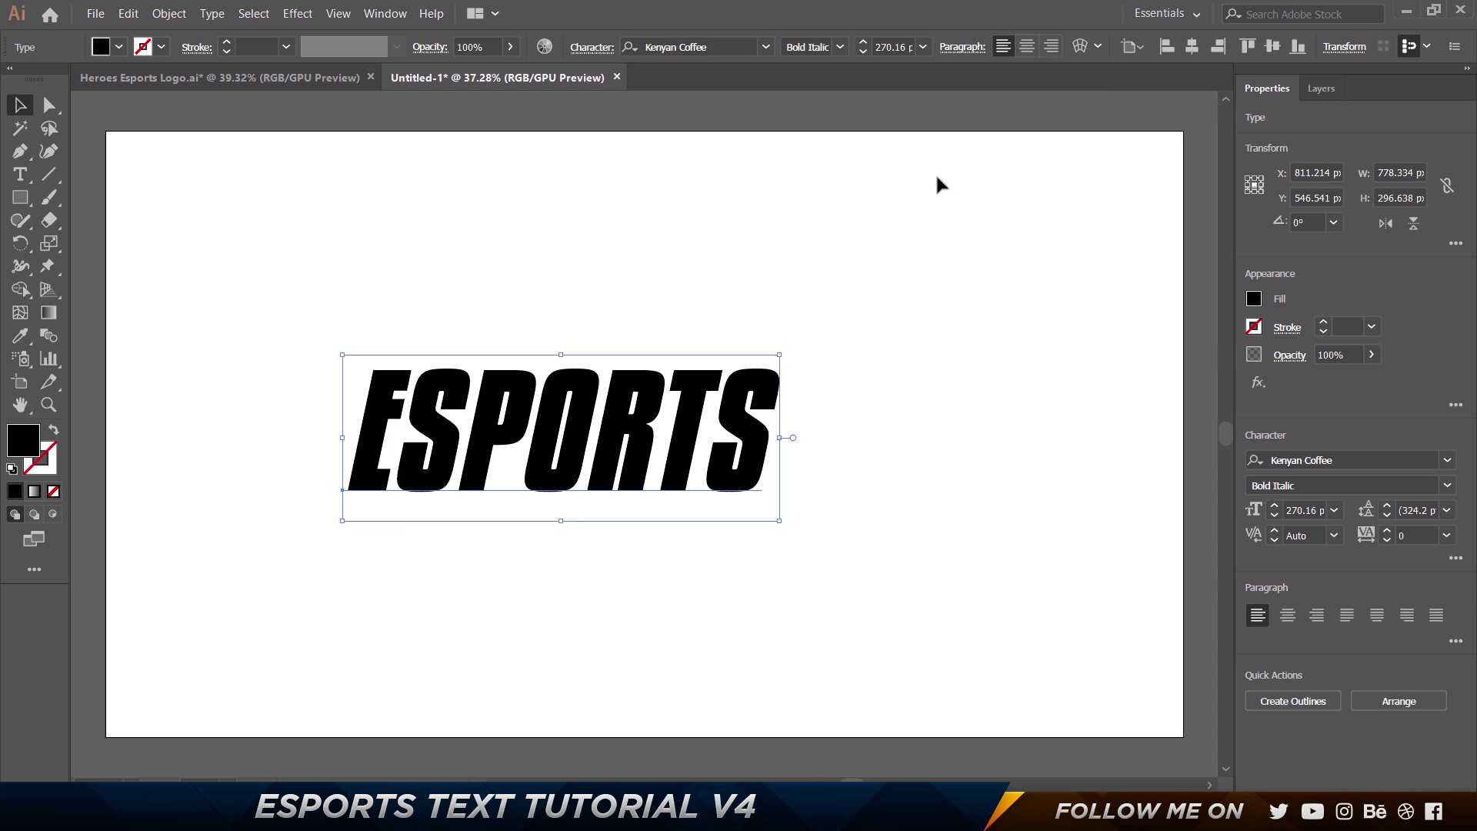
left_click(840, 47)
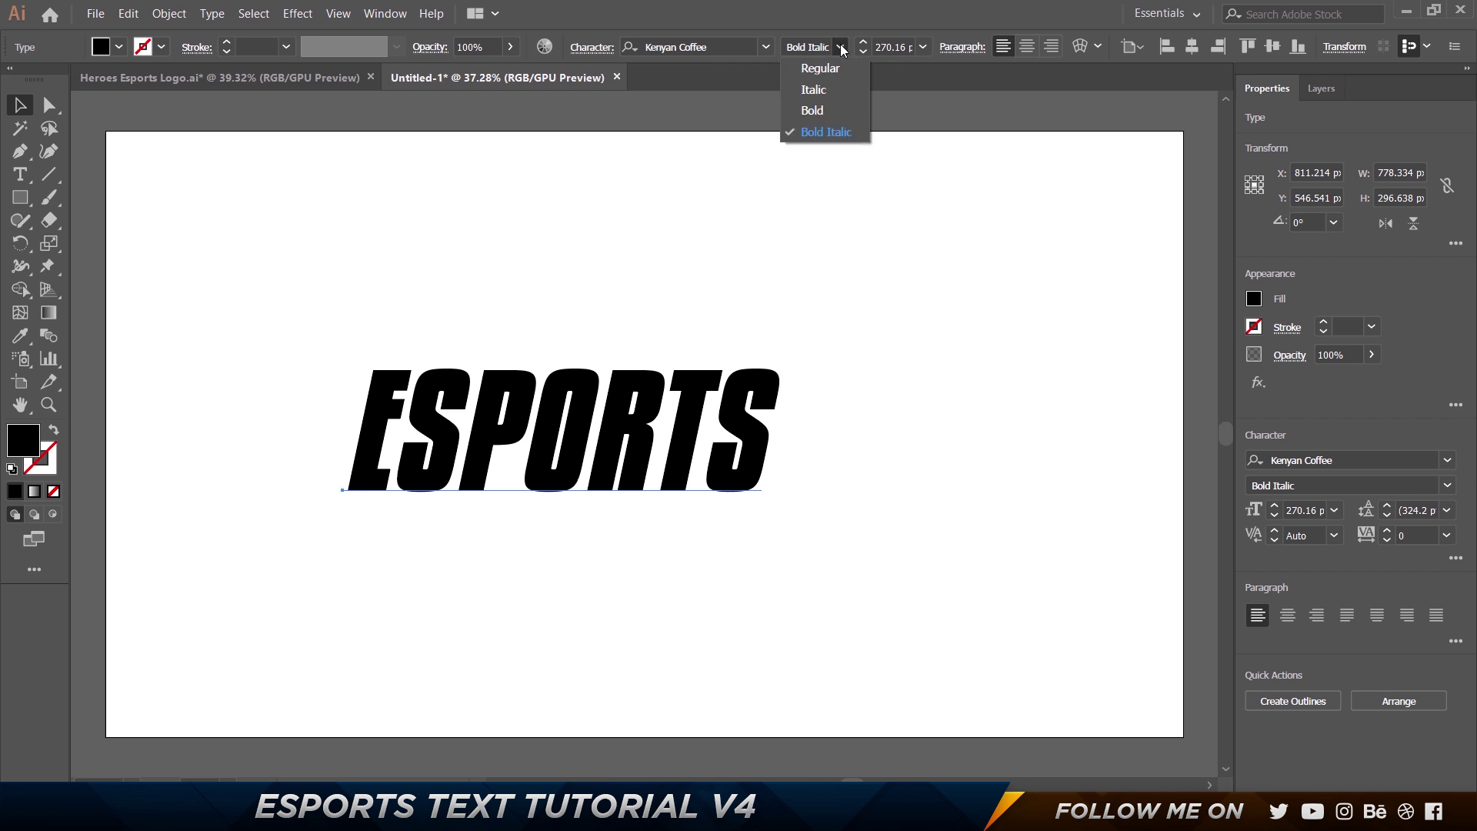
left_click(820, 116)
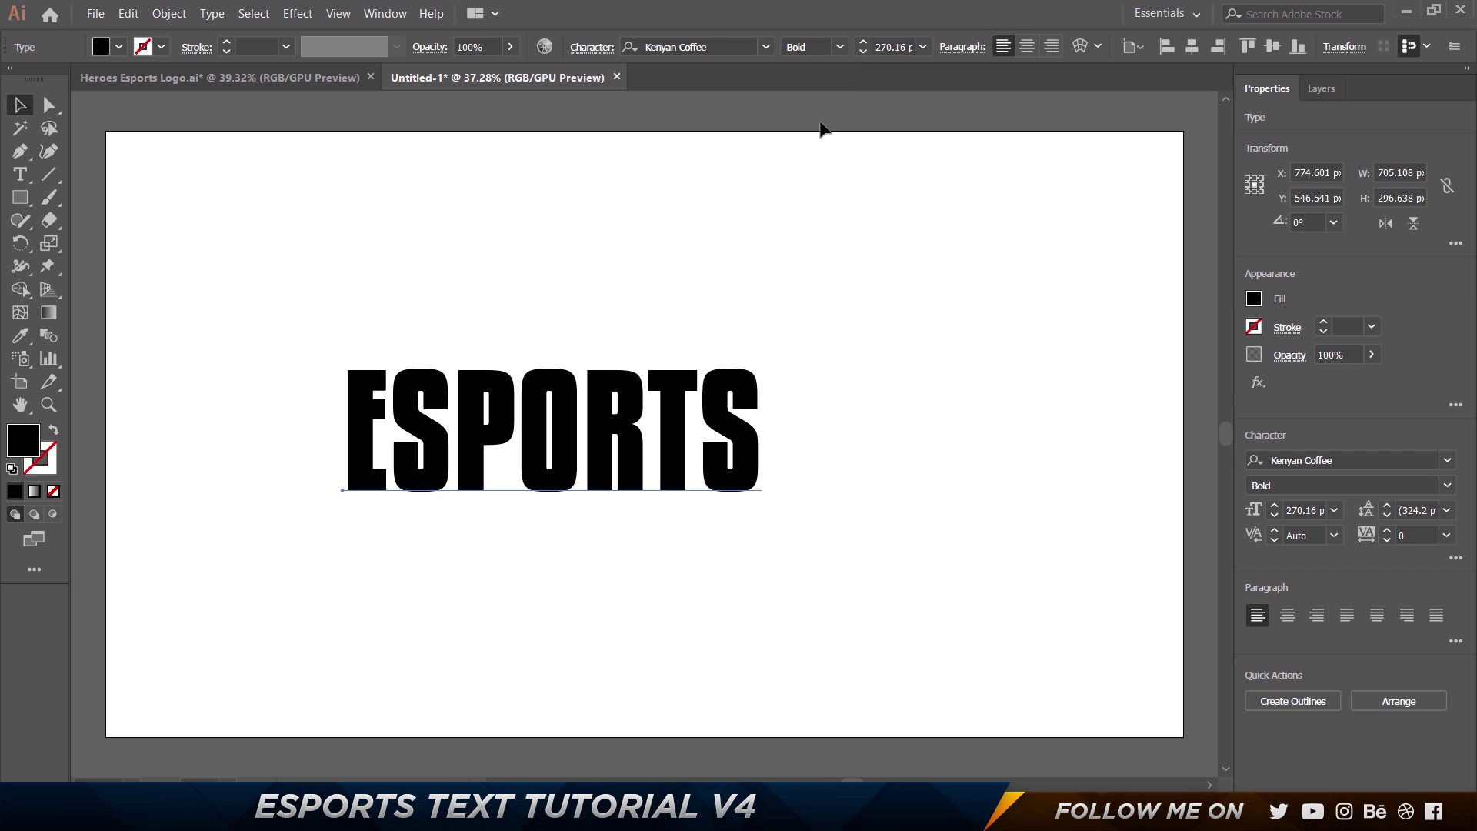
Enlarge the ESPORTS text to about 467 pt and reposition it near the artboard's centre.
left_click_drag(763, 354, 1068, 204)
left_click_drag(696, 355, 642, 398)
left_click(648, 199)
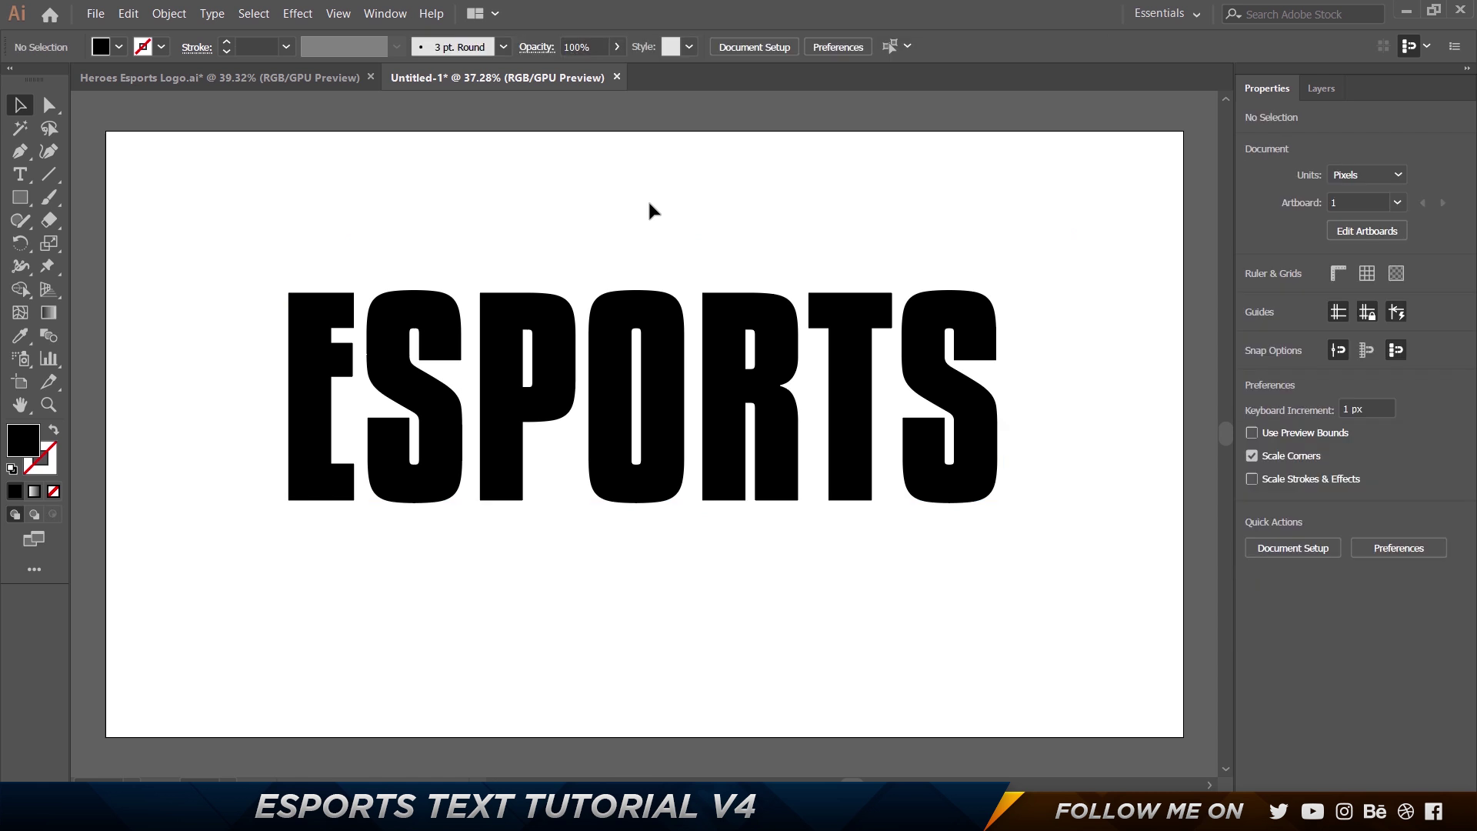
Examine the lettering in the finished Heroes Esports Logo document and return to the ESPORTS document.
left_click(295, 74)
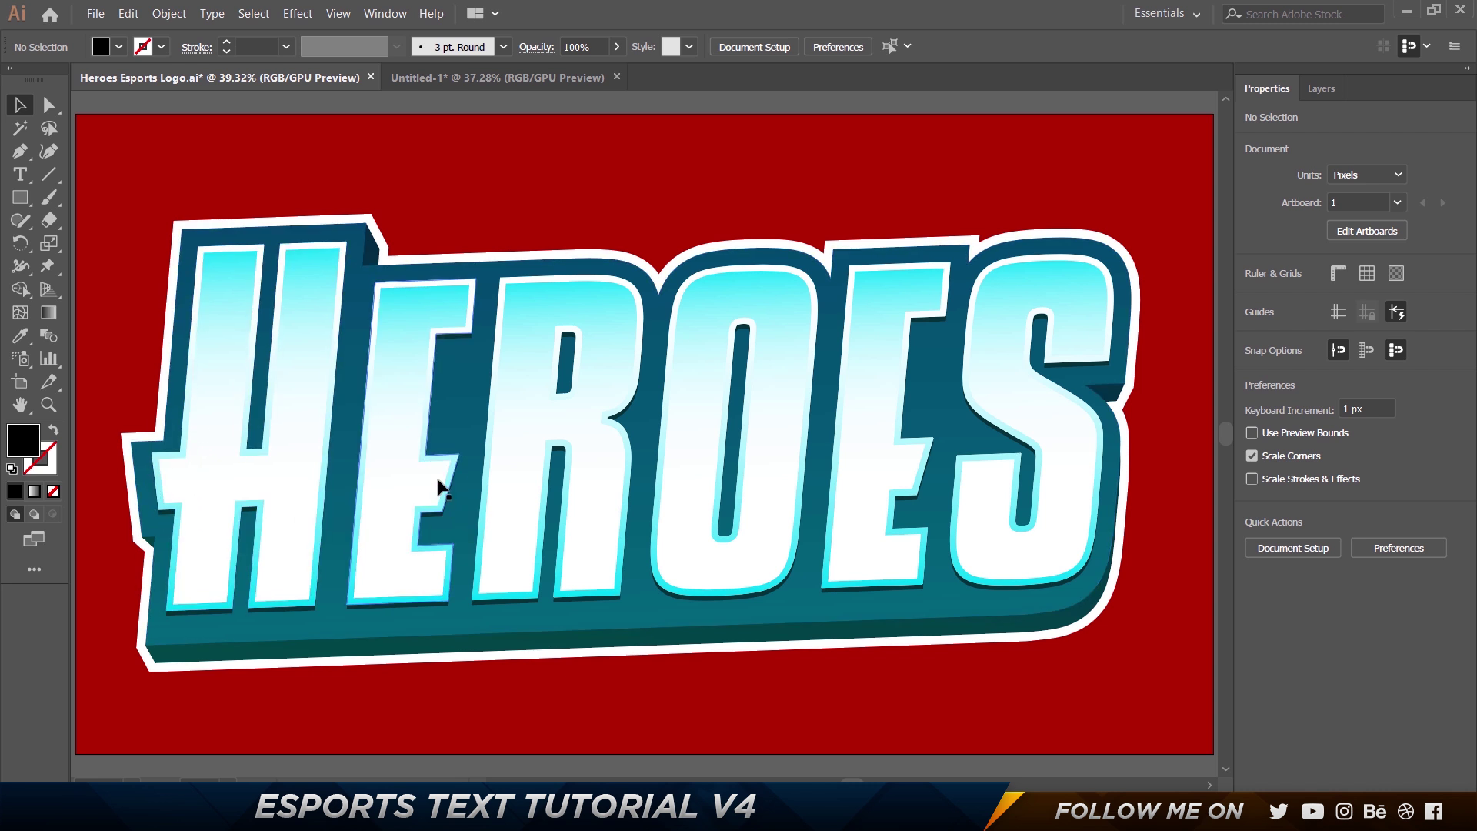
left_click(501, 75)
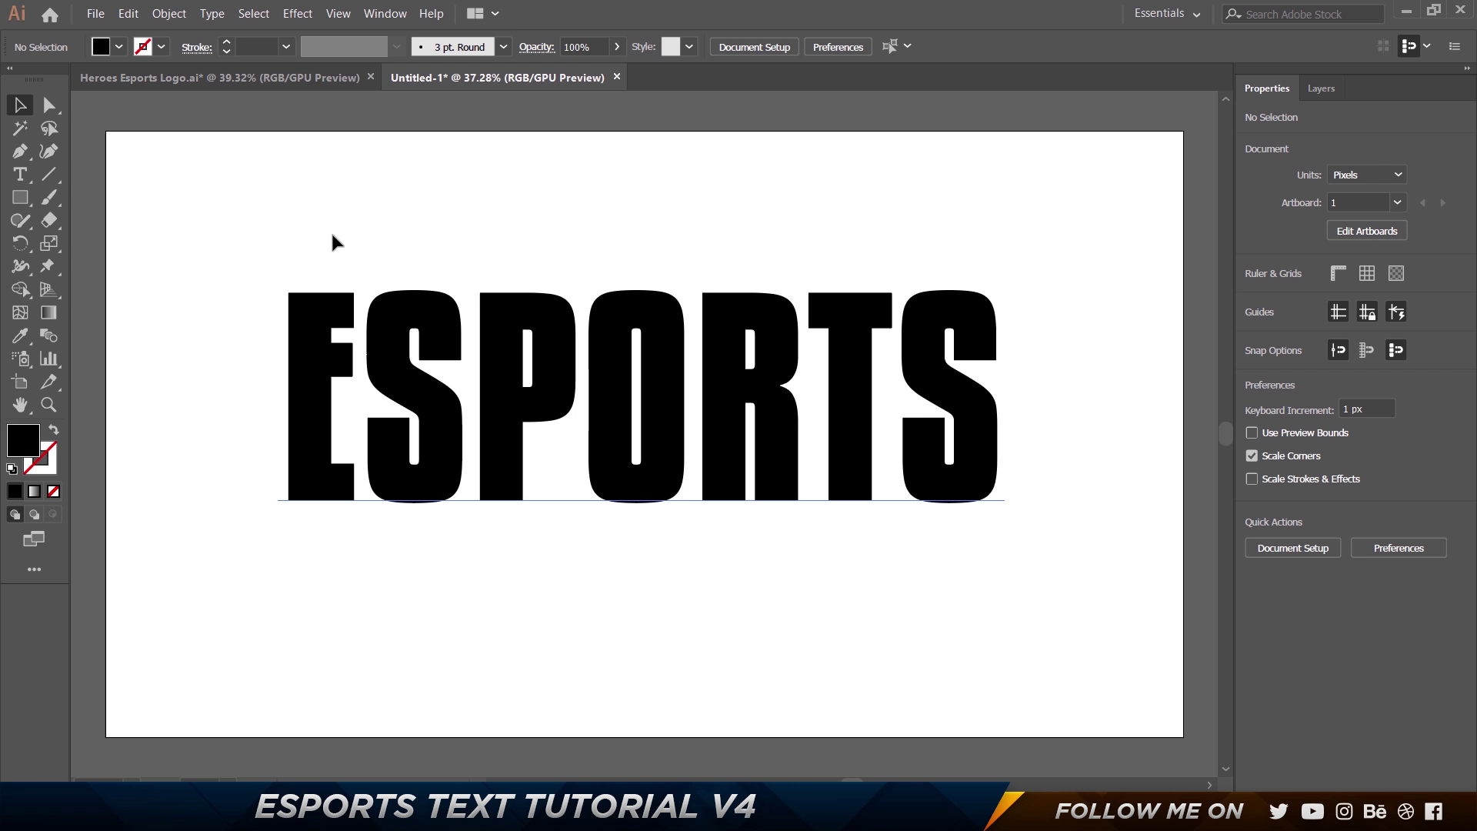
left_click(316, 77)
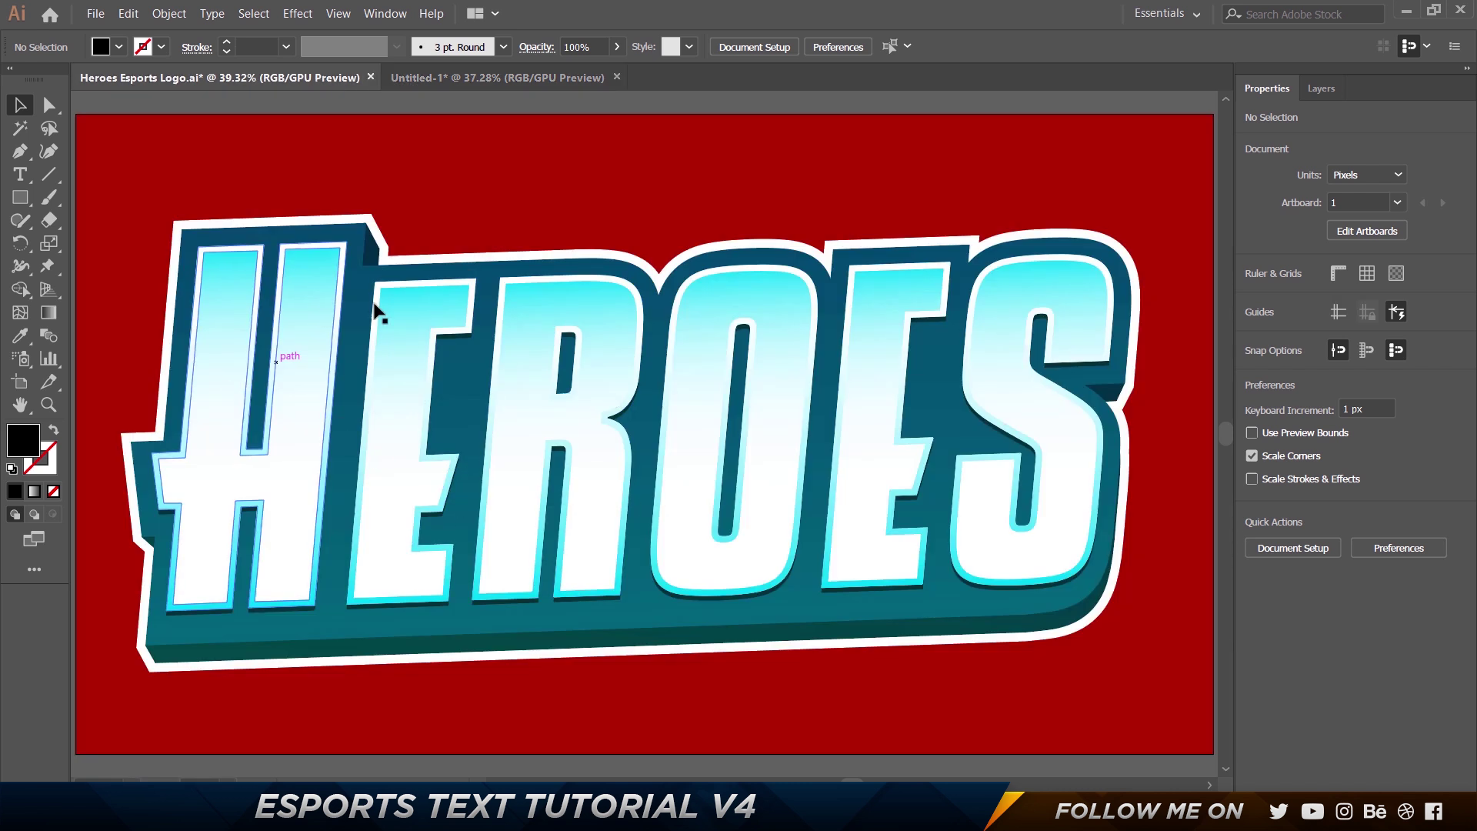
left_click(497, 78)
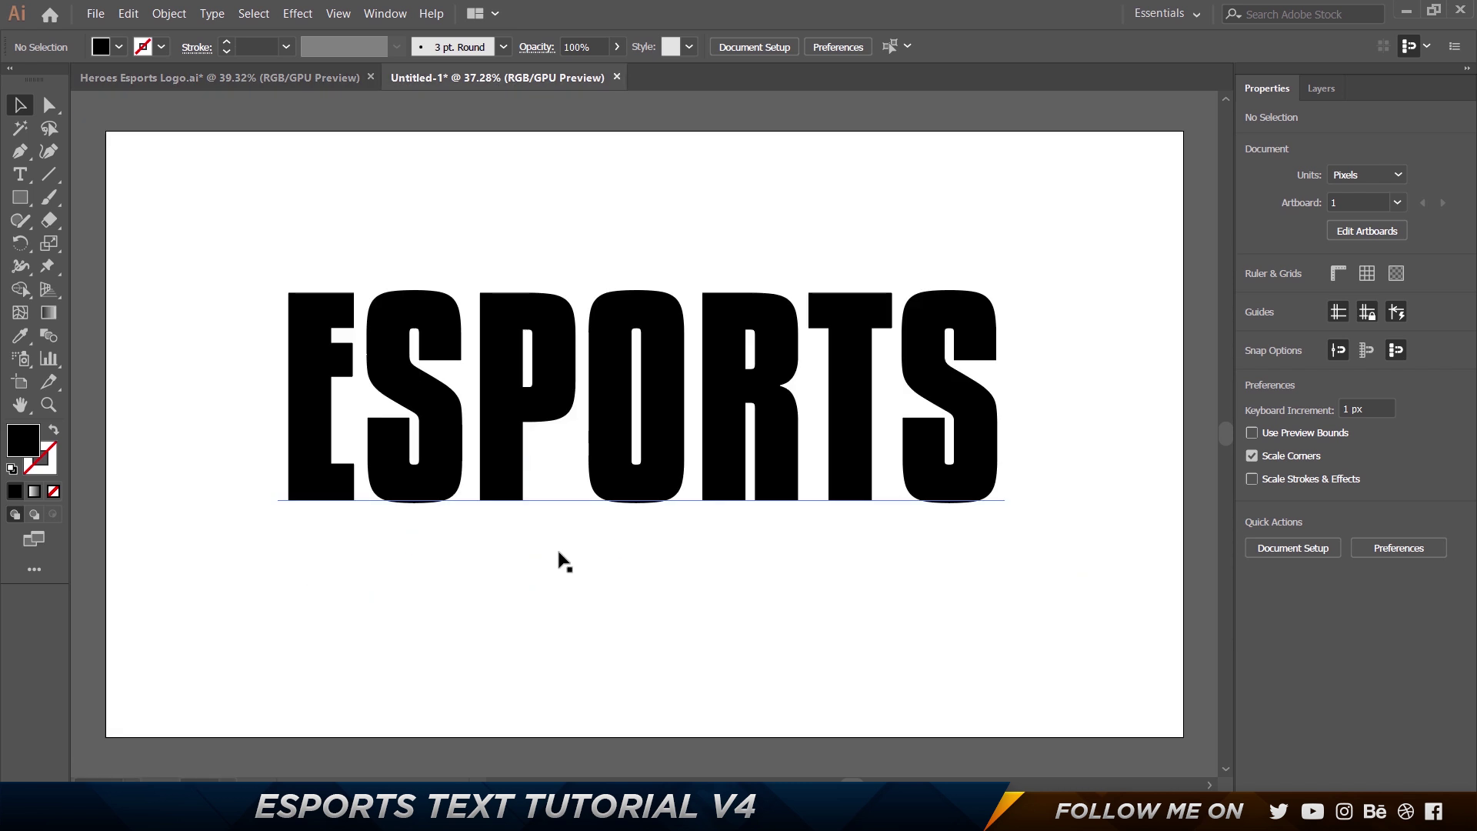
Shift the ESPORTS text slightly and expand its object and fill into outlines.
left_click(431, 364)
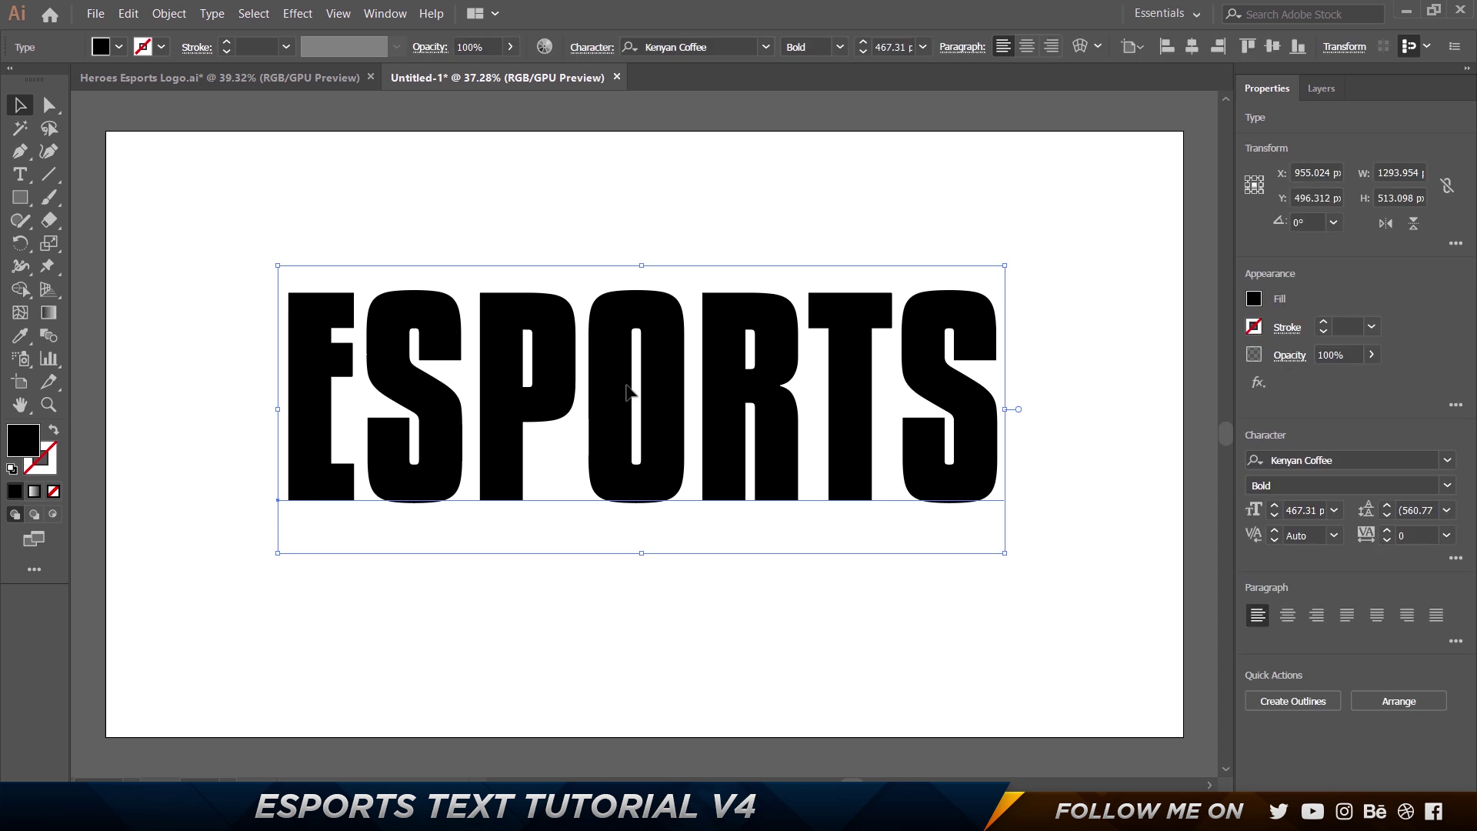
left_click_drag(622, 376, 604, 387)
left_click(156, 16)
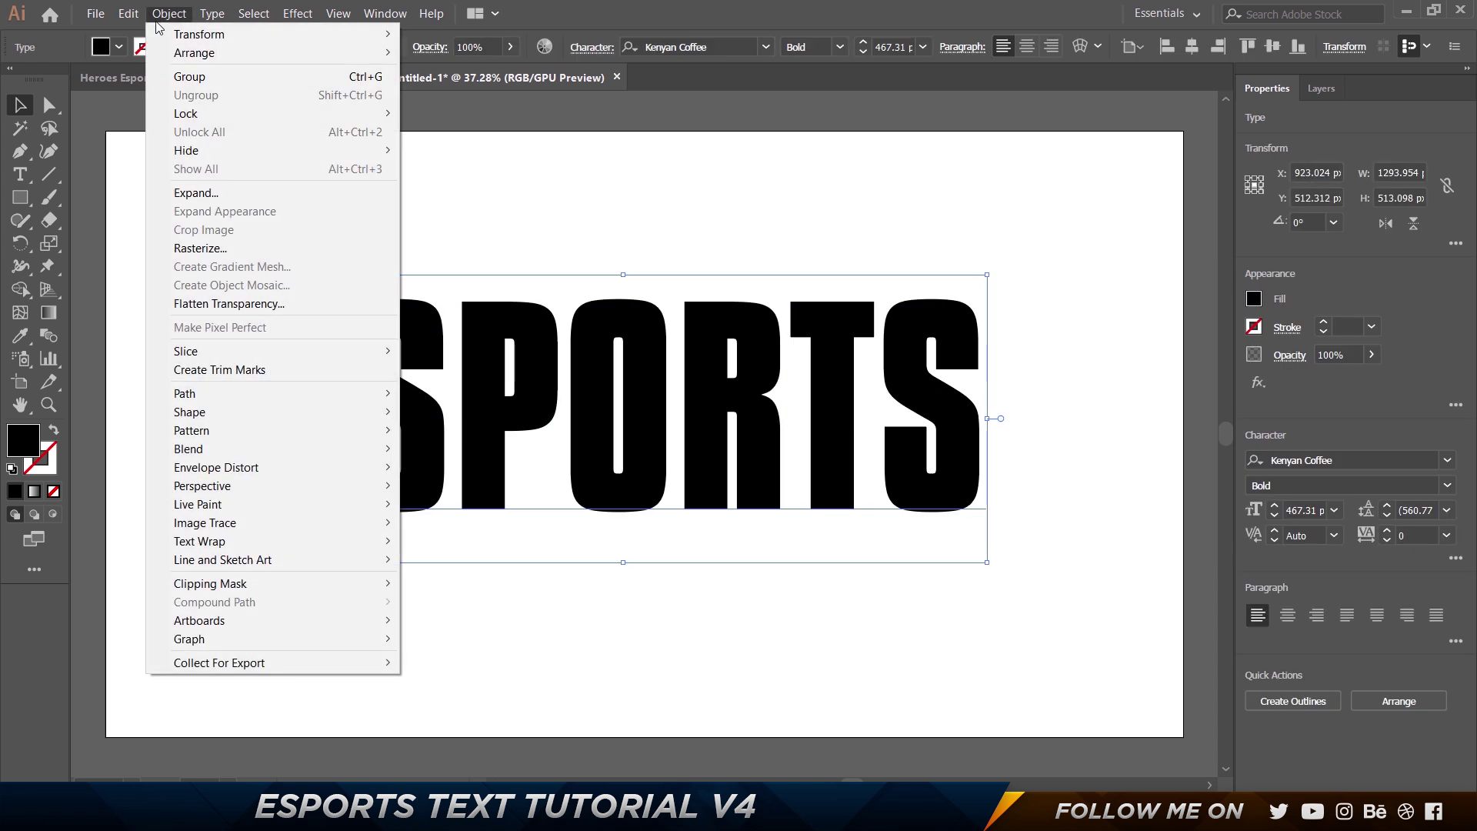
left_click(219, 193)
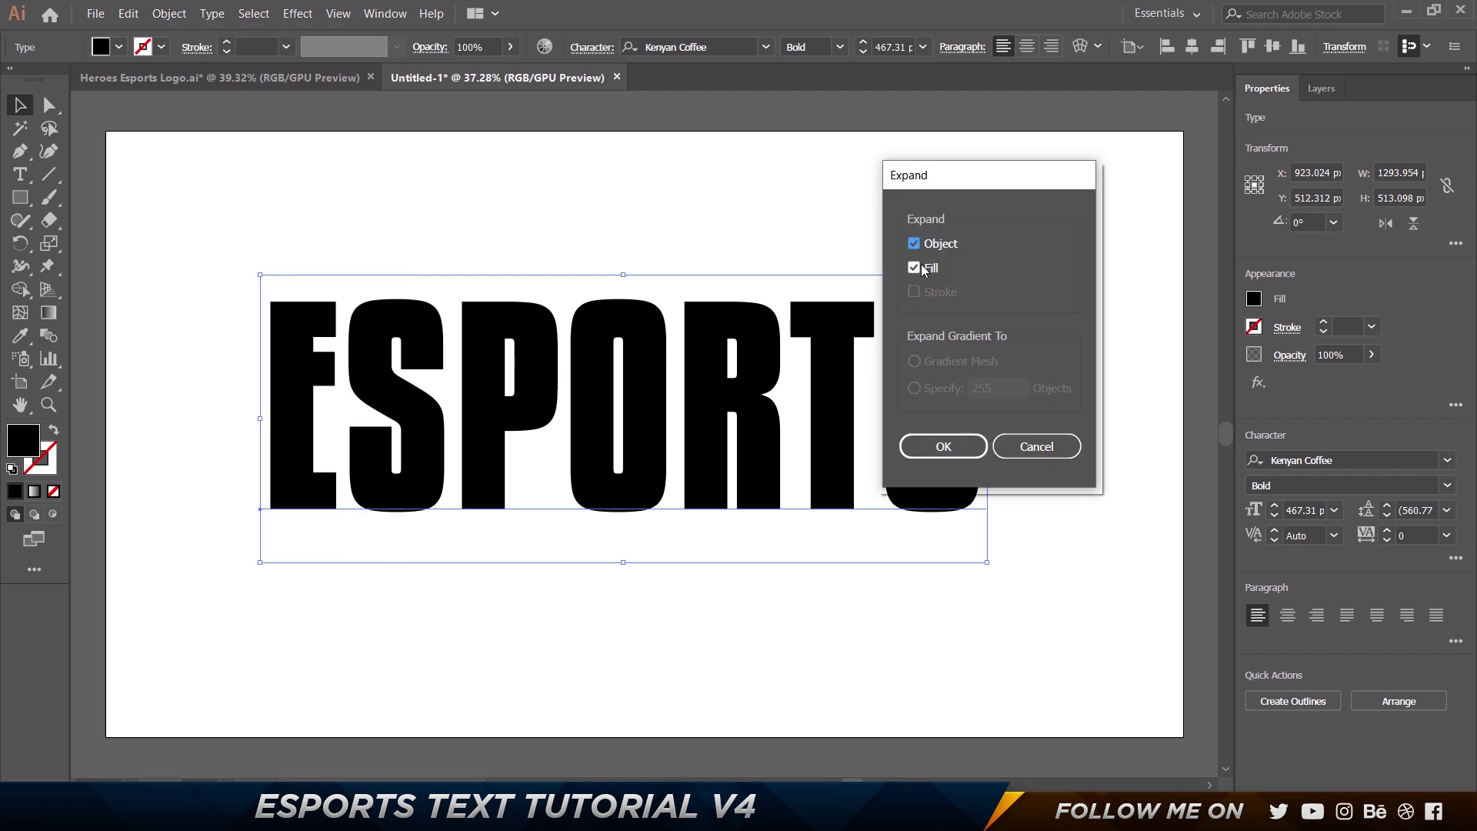
left_click(942, 443)
left_click(899, 243)
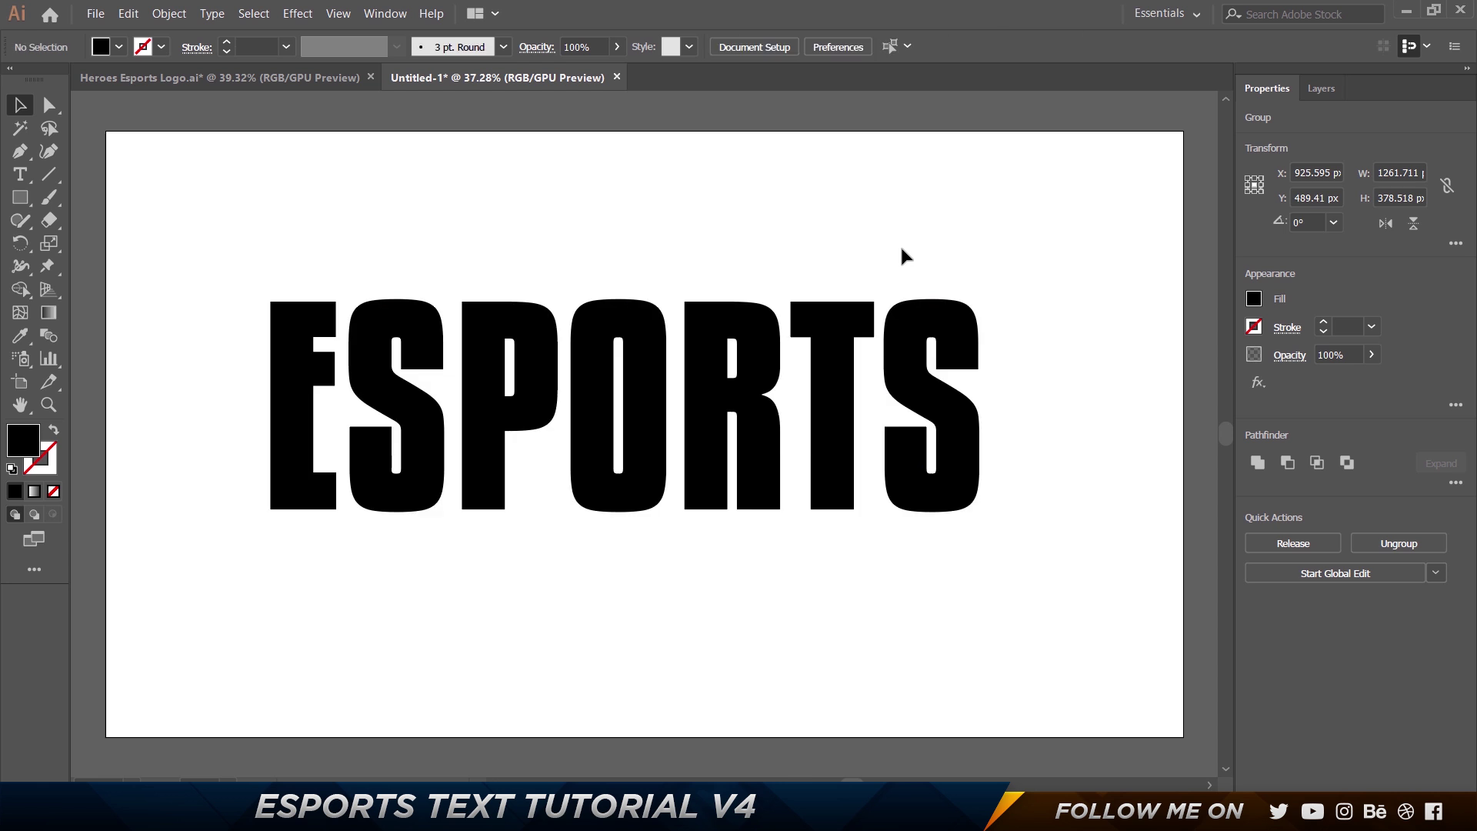
Ungroup the expanded ESPORTS letters, test moving the O on its own, and undo that move.
left_click(829, 332)
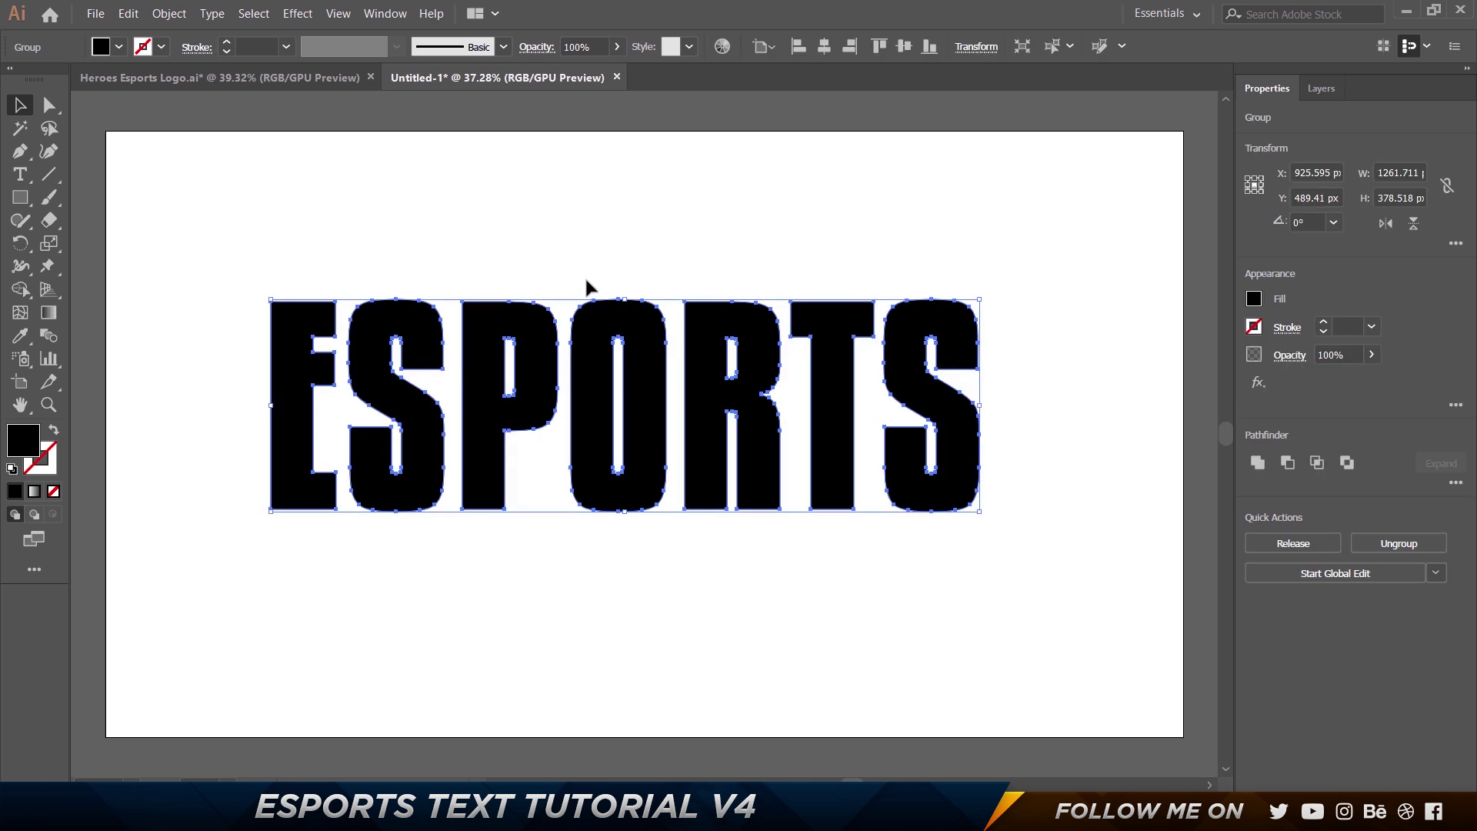
key("a")
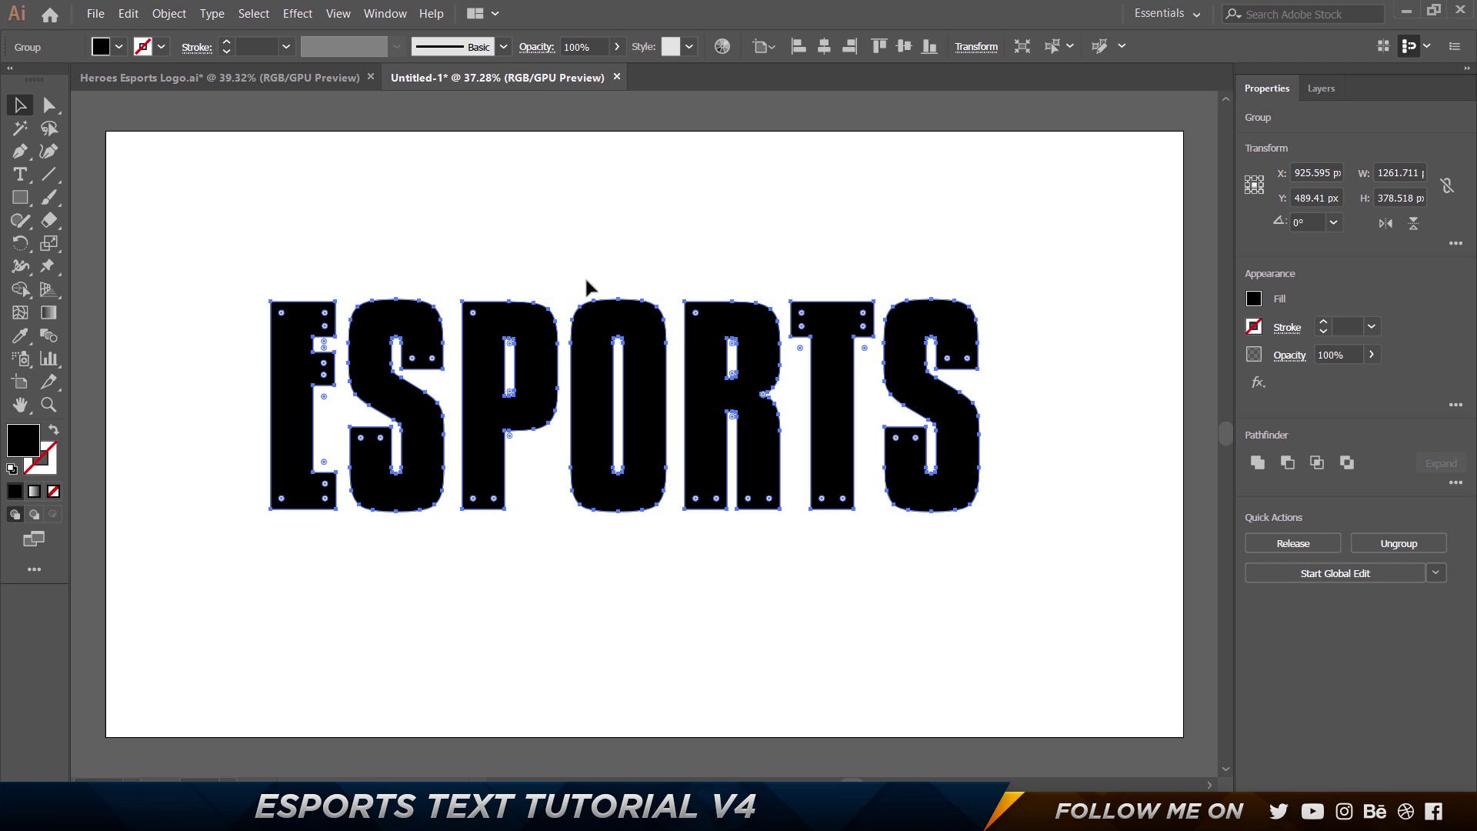
left_click(633, 290)
left_click_drag(654, 339, 659, 450)
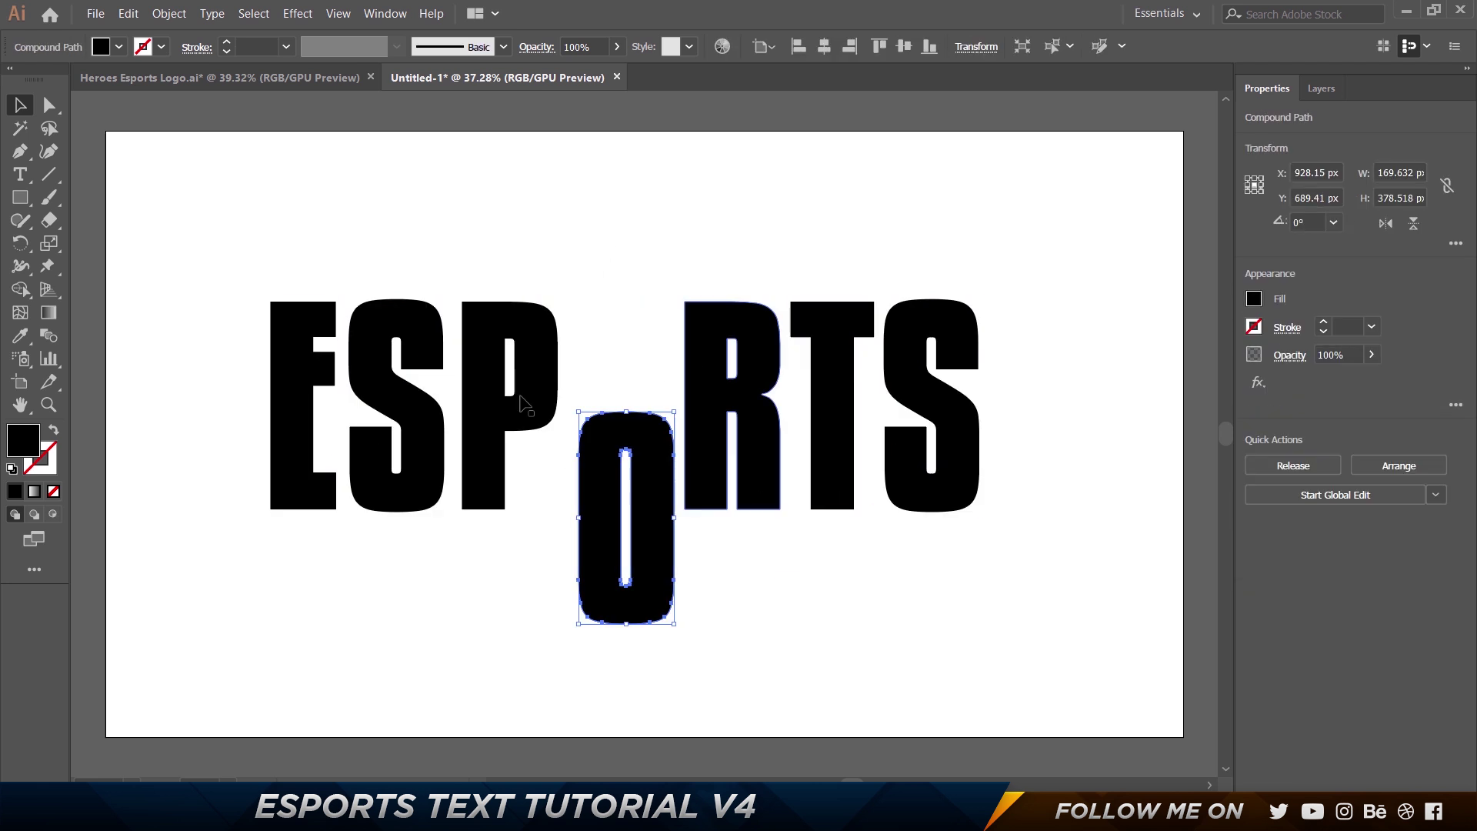
key("ctrl+z")
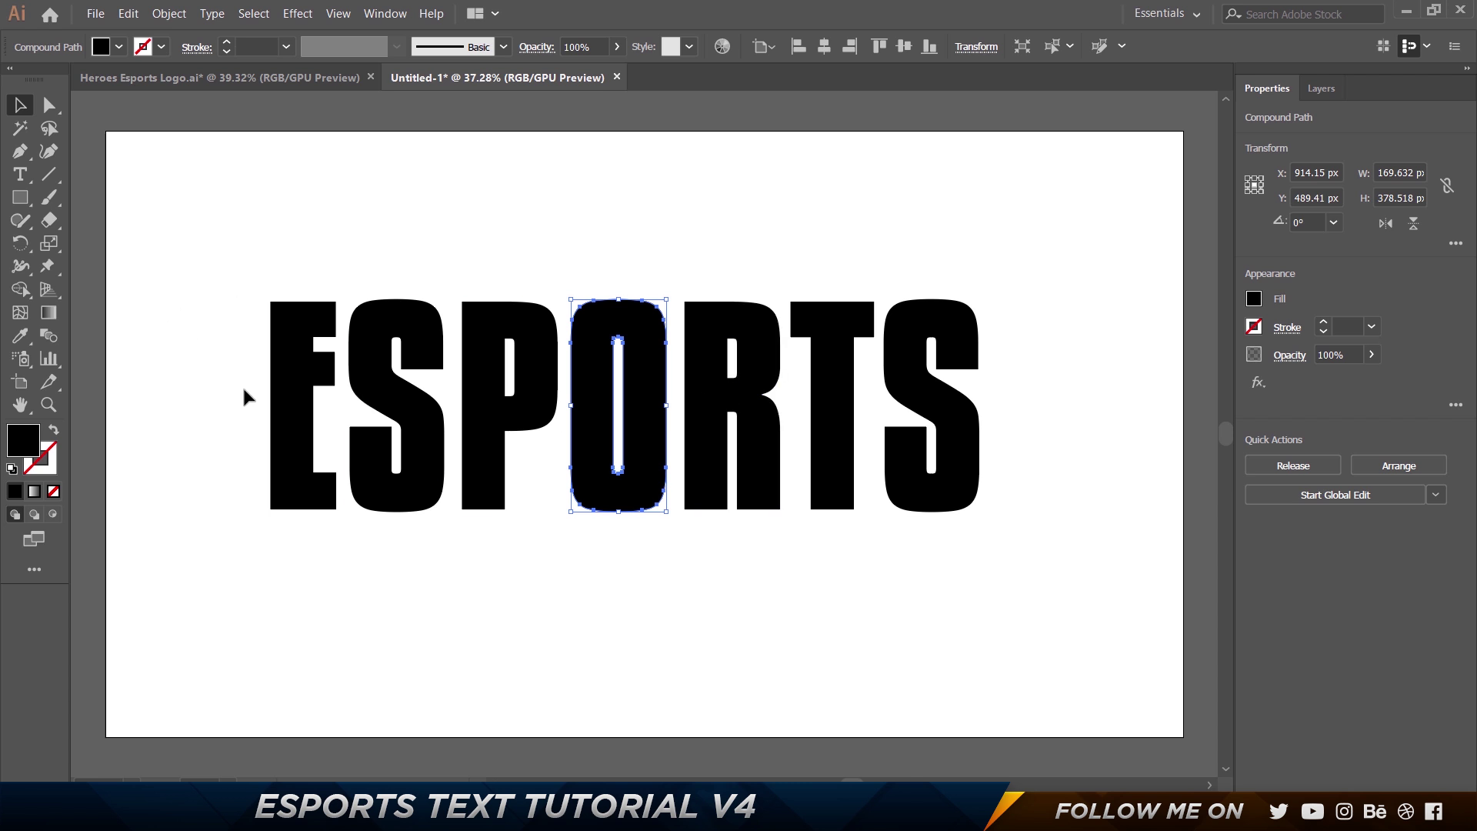
Select the anchor points of the E's middle bar and shift the bar down toward the letter's lower arm.
scroll(266, 383, "up", 2, "alt")
scroll(266, 389, "down", 2, "alt")
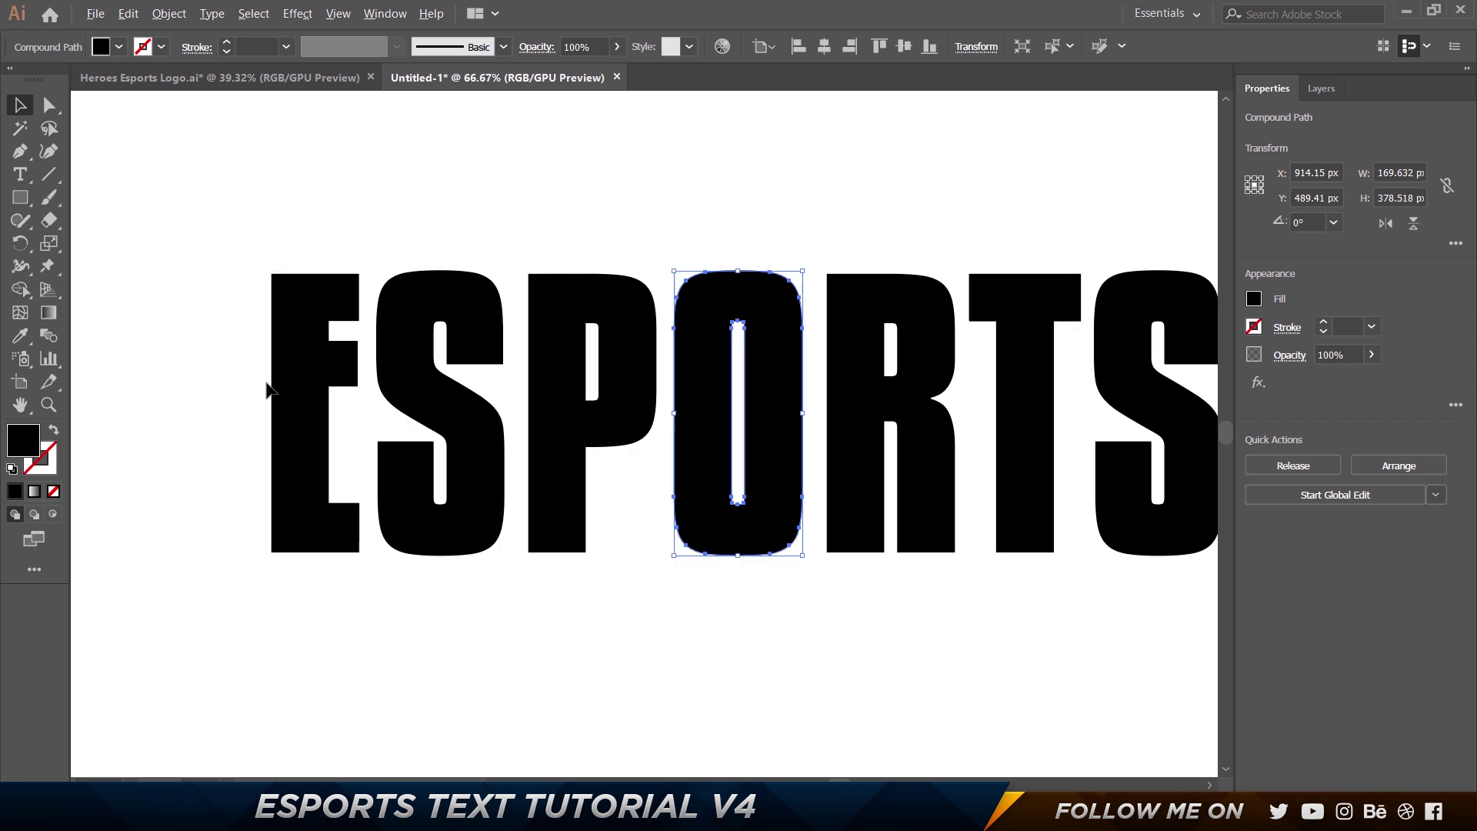
scroll(249, 419, "up", 2, "alt")
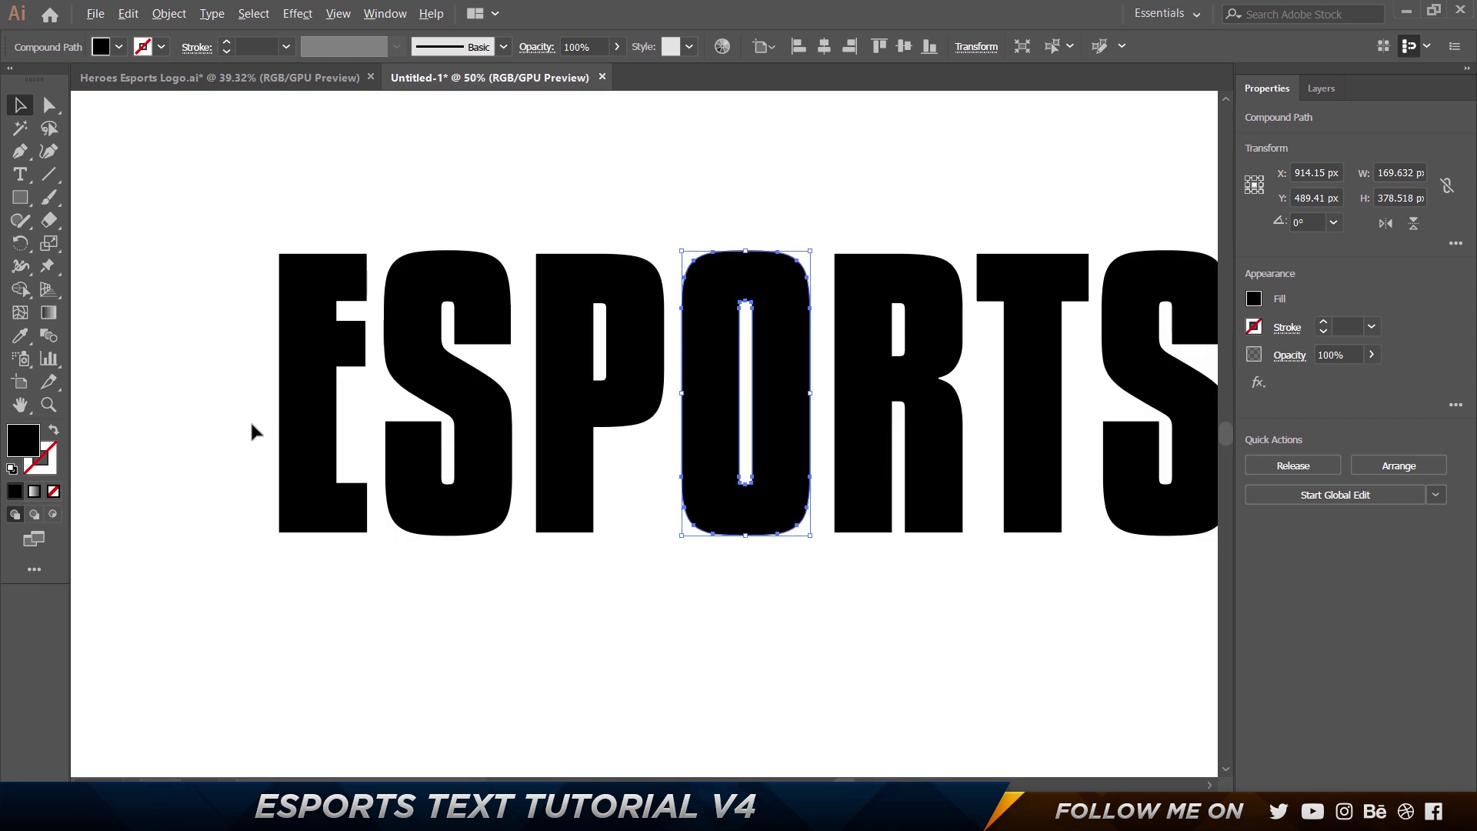
left_click_drag(251, 412, 300, 455)
scroll(300, 456, "up", 1, "alt")
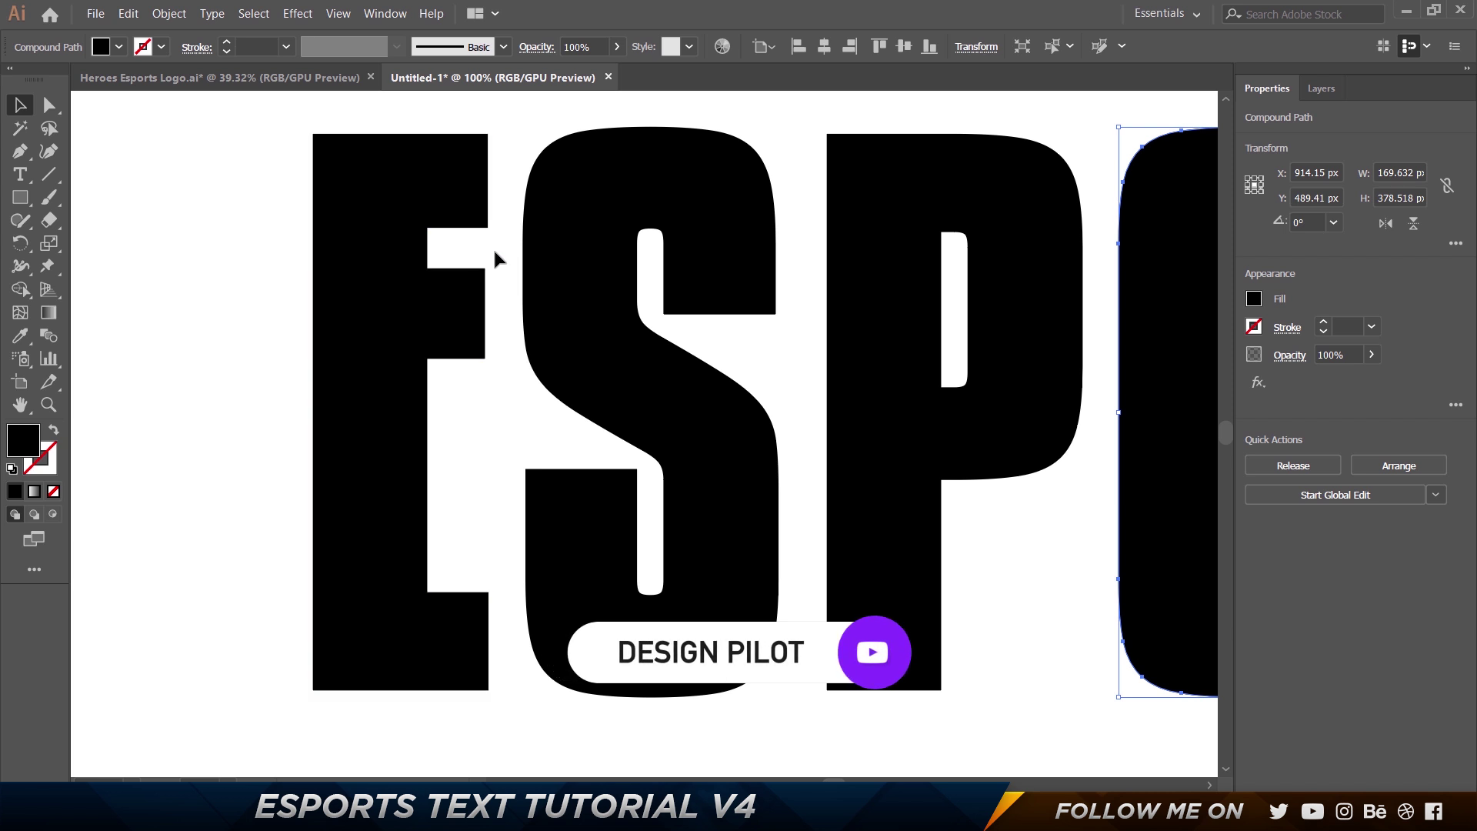
left_click(40, 111)
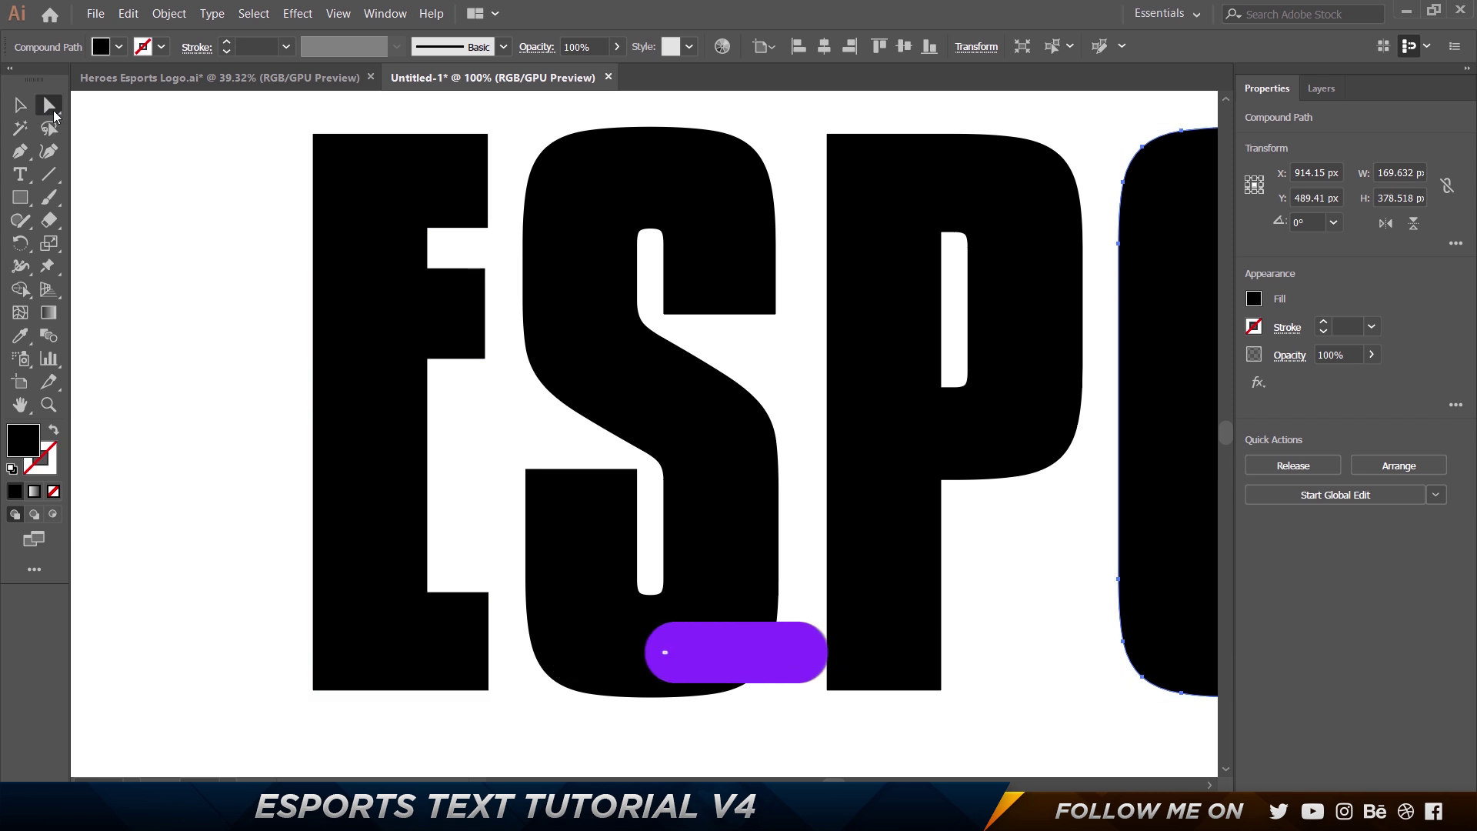
left_click_drag(504, 251, 410, 378)
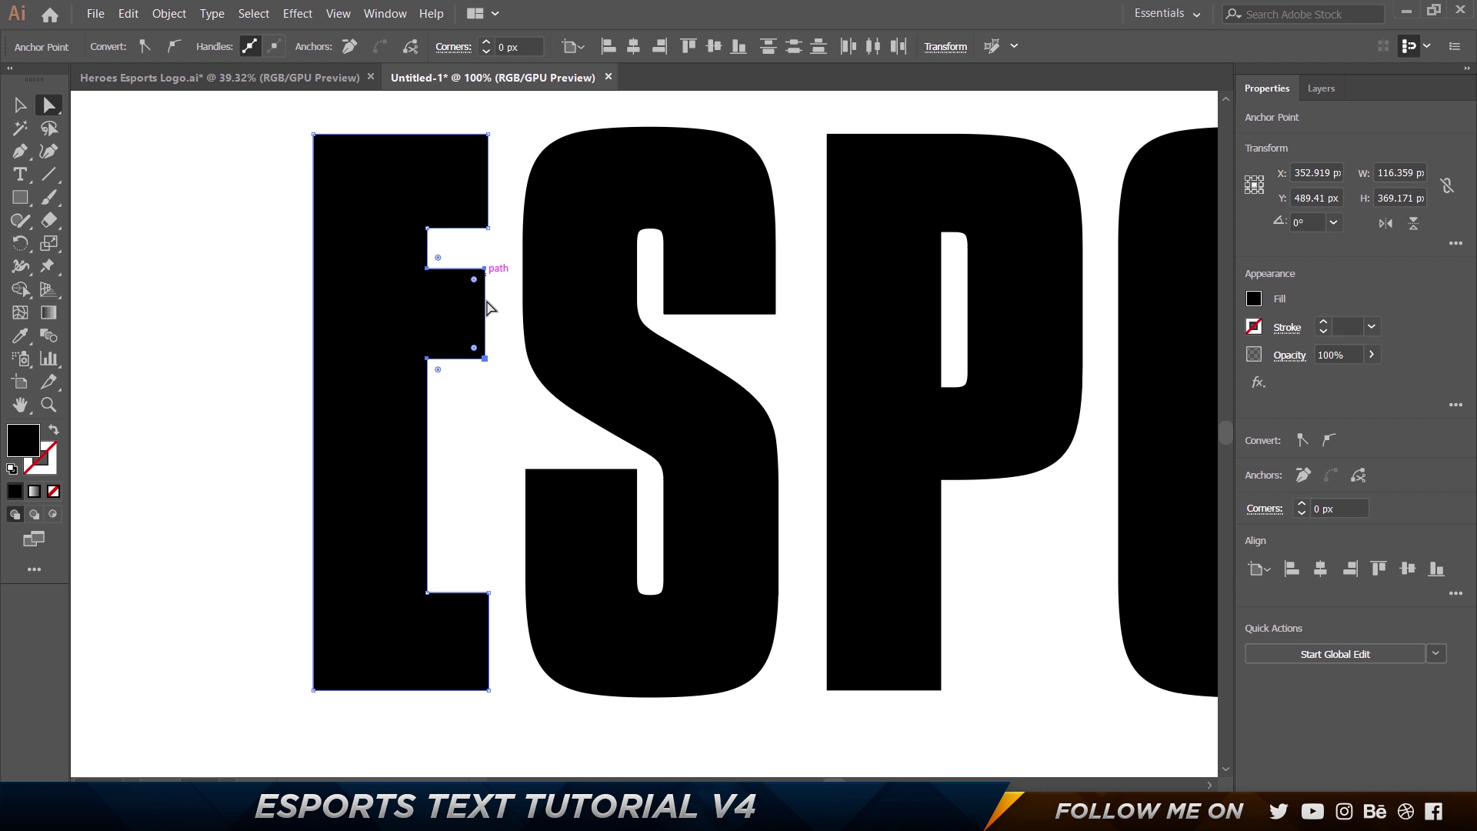
key("shift+Down")
key("shift+Down")
key("shift+Down")
key("shift+Down")
key("shift+Down")
key("shift+Down")
key("shift+Down")
key("shift+Down")
key("shift+Down")
key("shift+Down")
key("shift+Down")
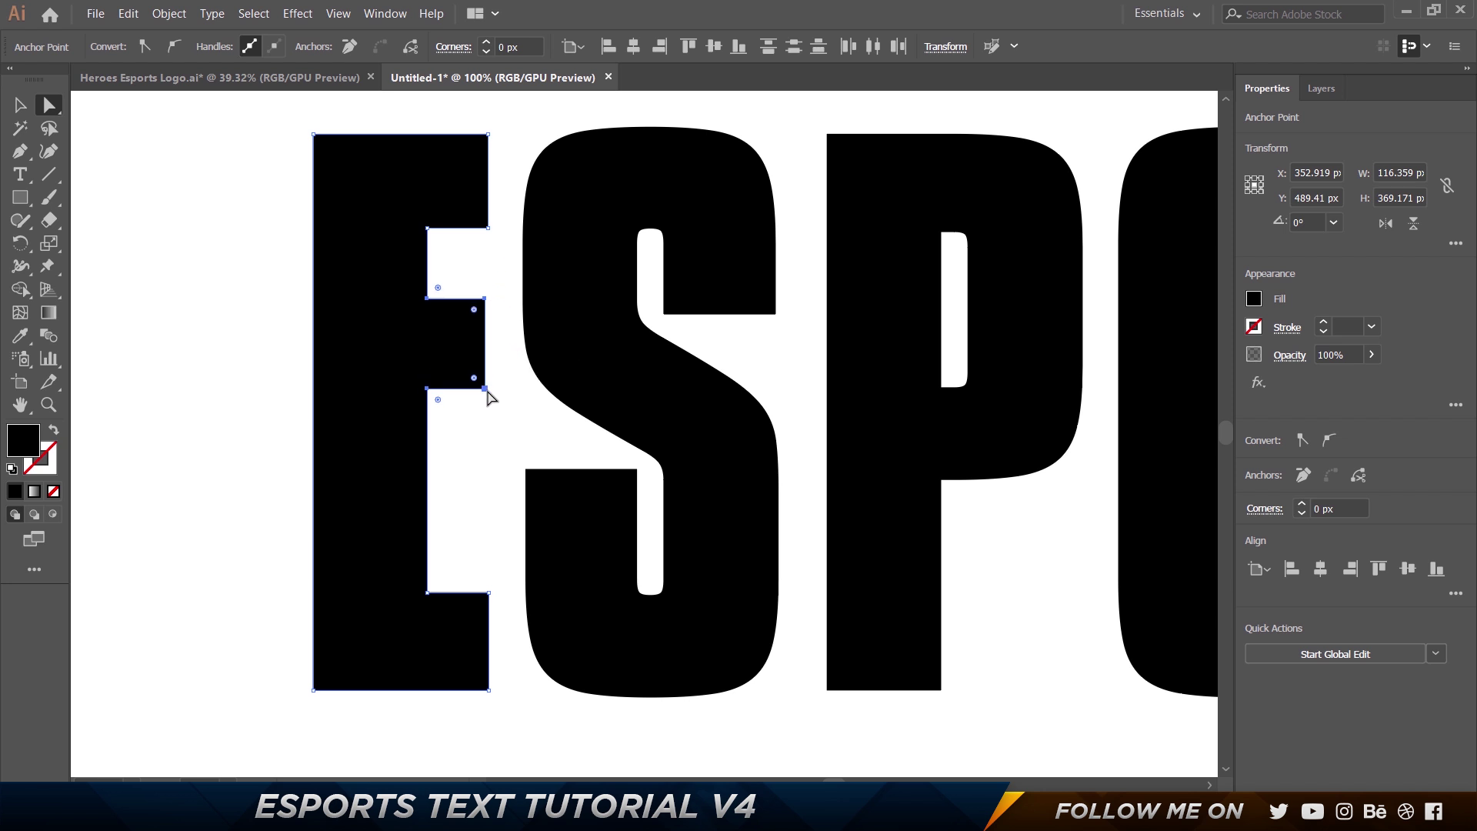
key("shift+Down")
key("shift+Down")
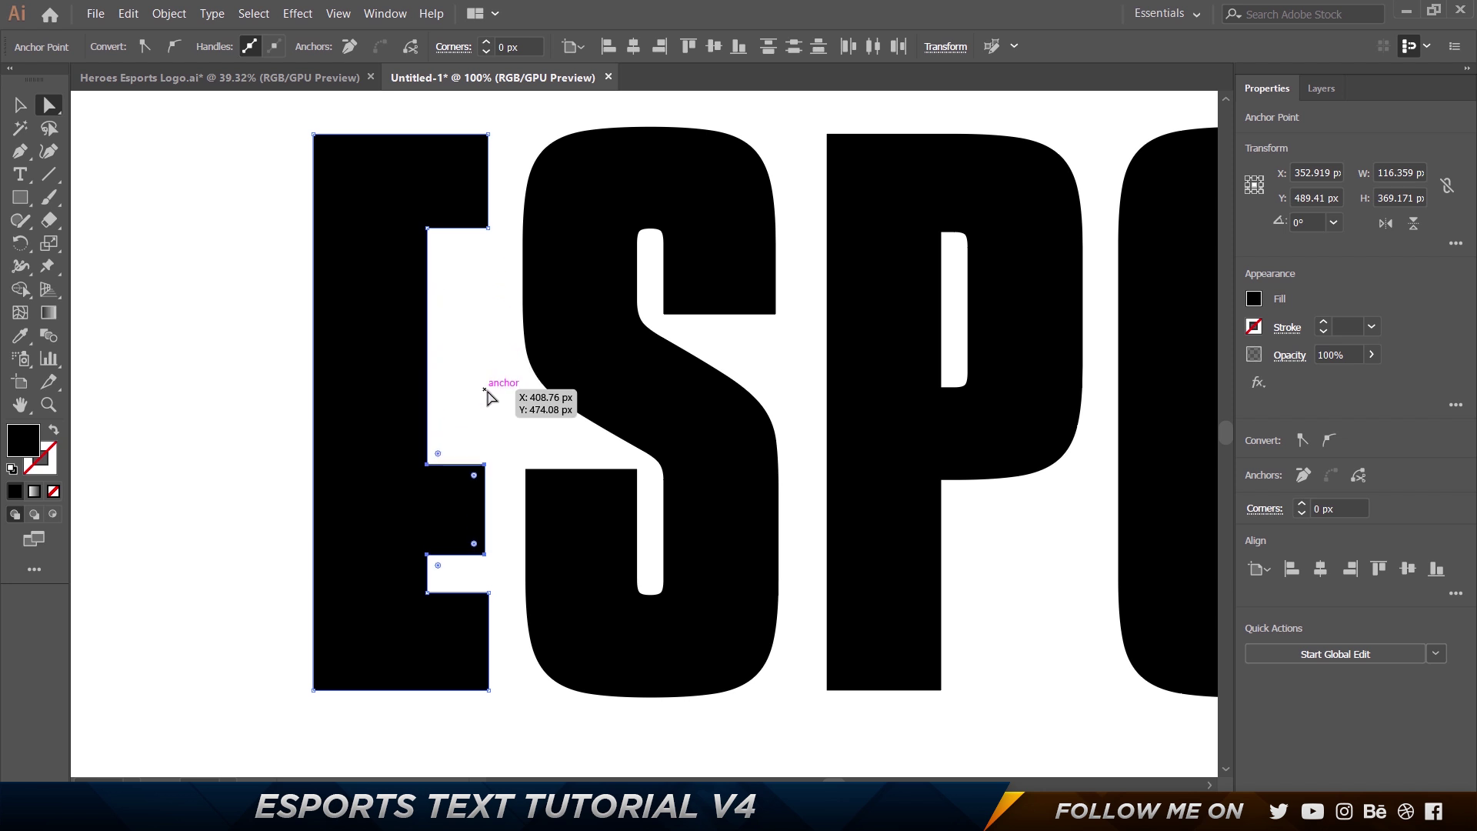
key("Down")
key("Down")
key("Down")
key("Up")
key("shift+Up")
key("shift+Up")
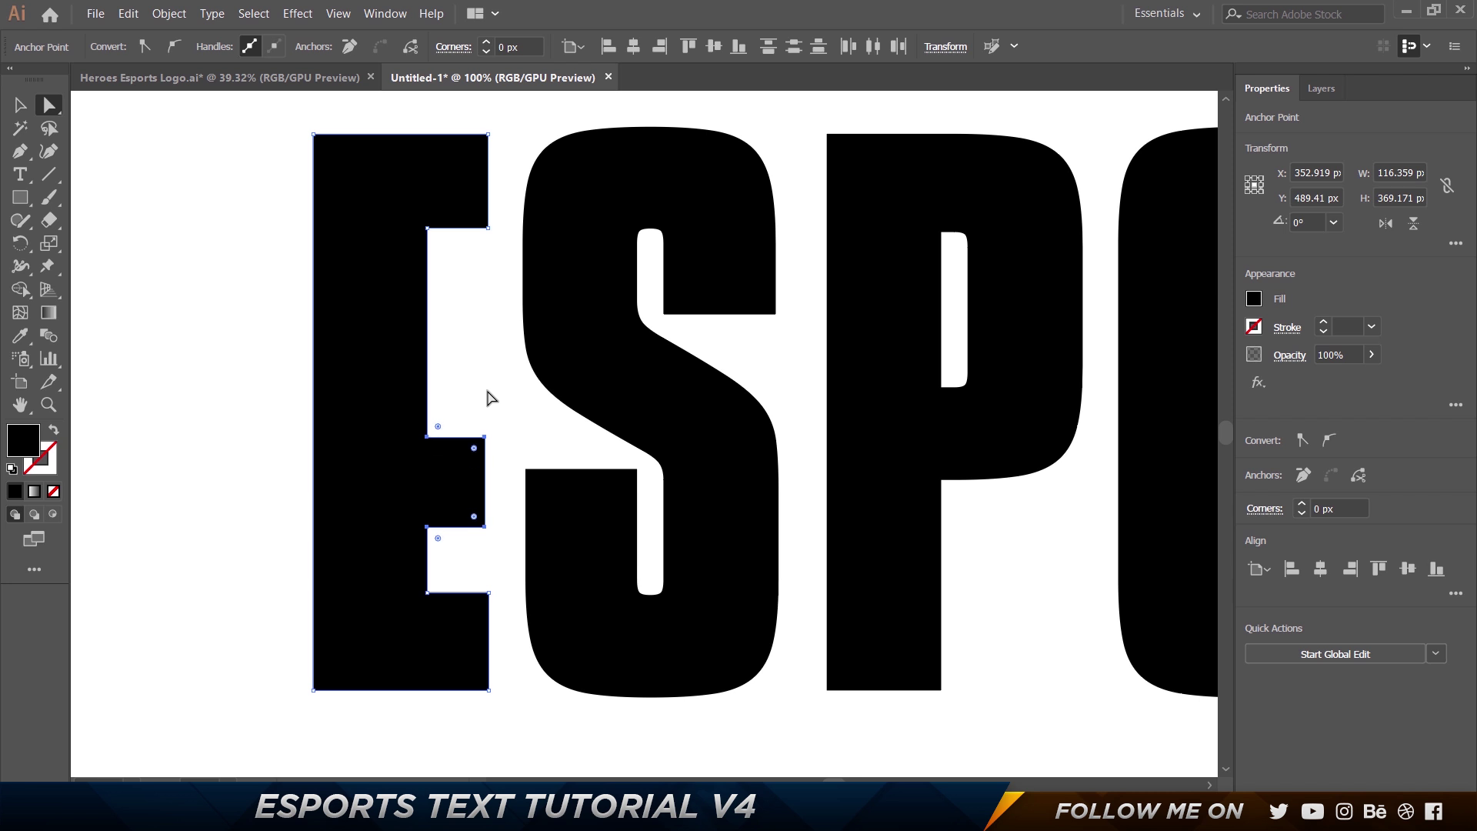
Check the E in the Heroes Esports Logo document and fine-tune the height of the ESPORTS E's middle bar.
left_click(308, 76)
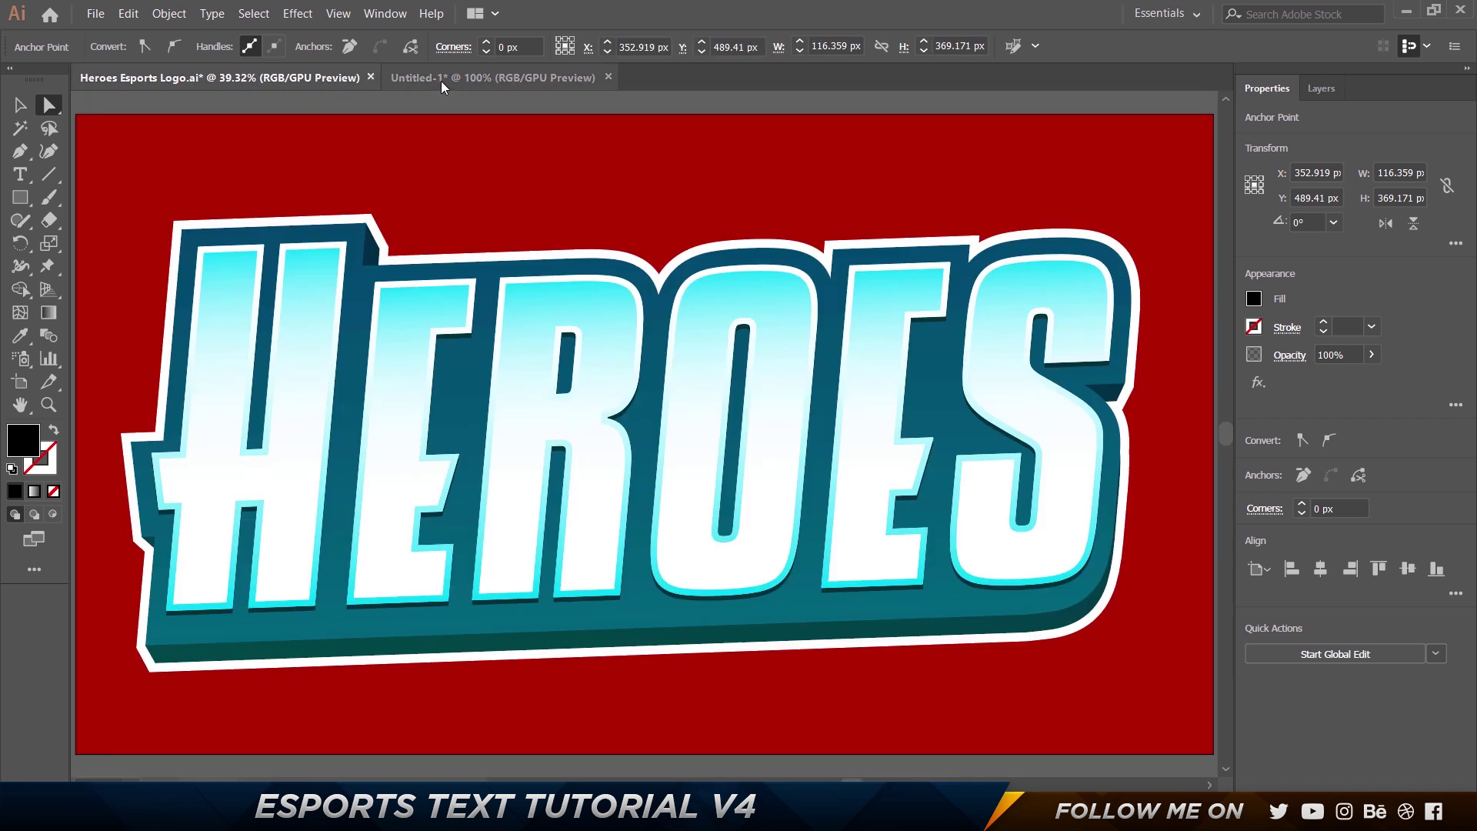
left_click(441, 84)
key("shift+Up")
key("Down")
key("Down")
key("shift+Down")
key("shift+Down")
key("shift+Down")
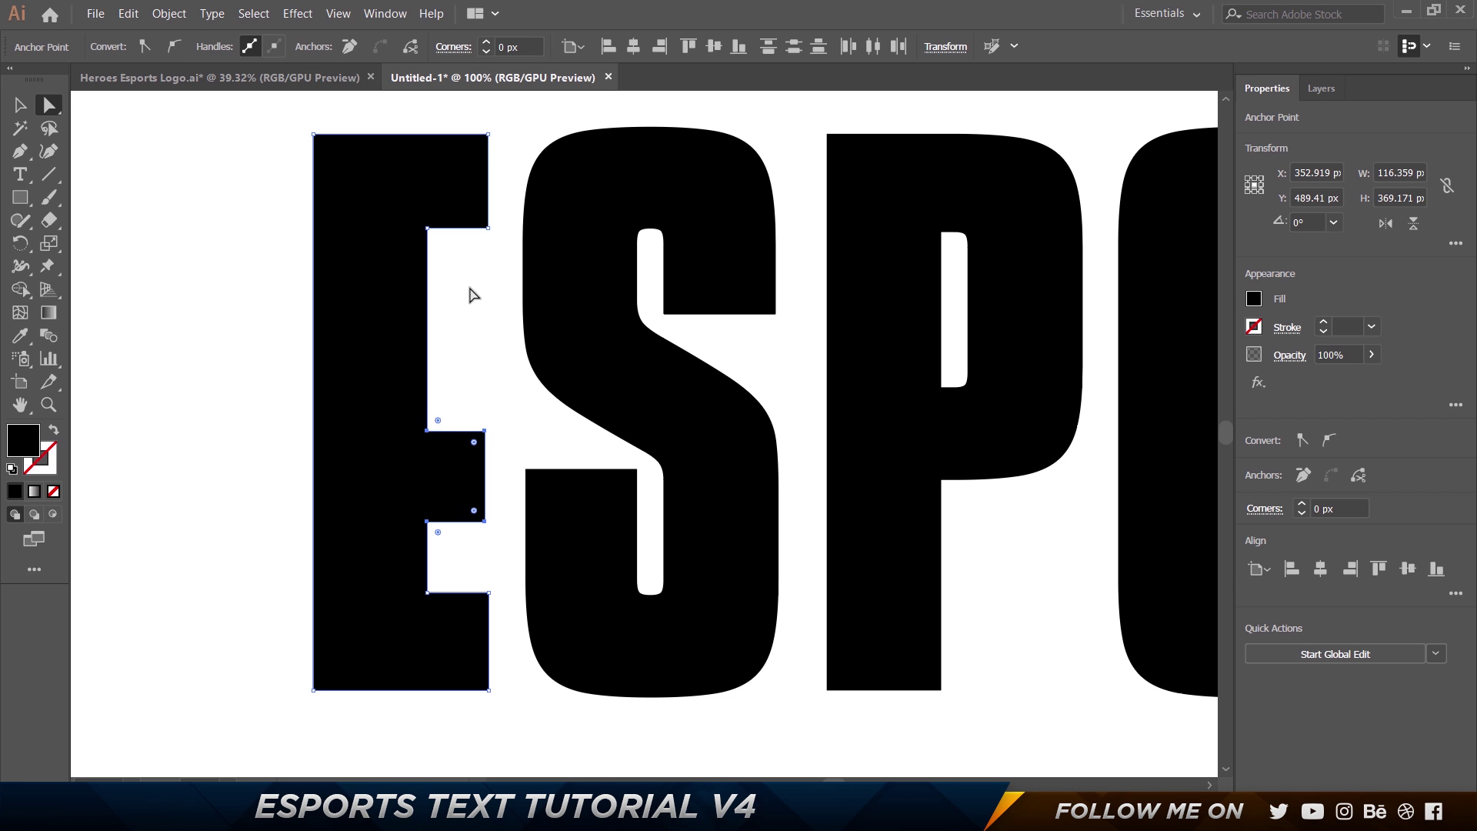
Slant the end of the E's middle bar by moving its lower outer corner about 10 px inward.
left_click_drag(504, 502, 463, 543)
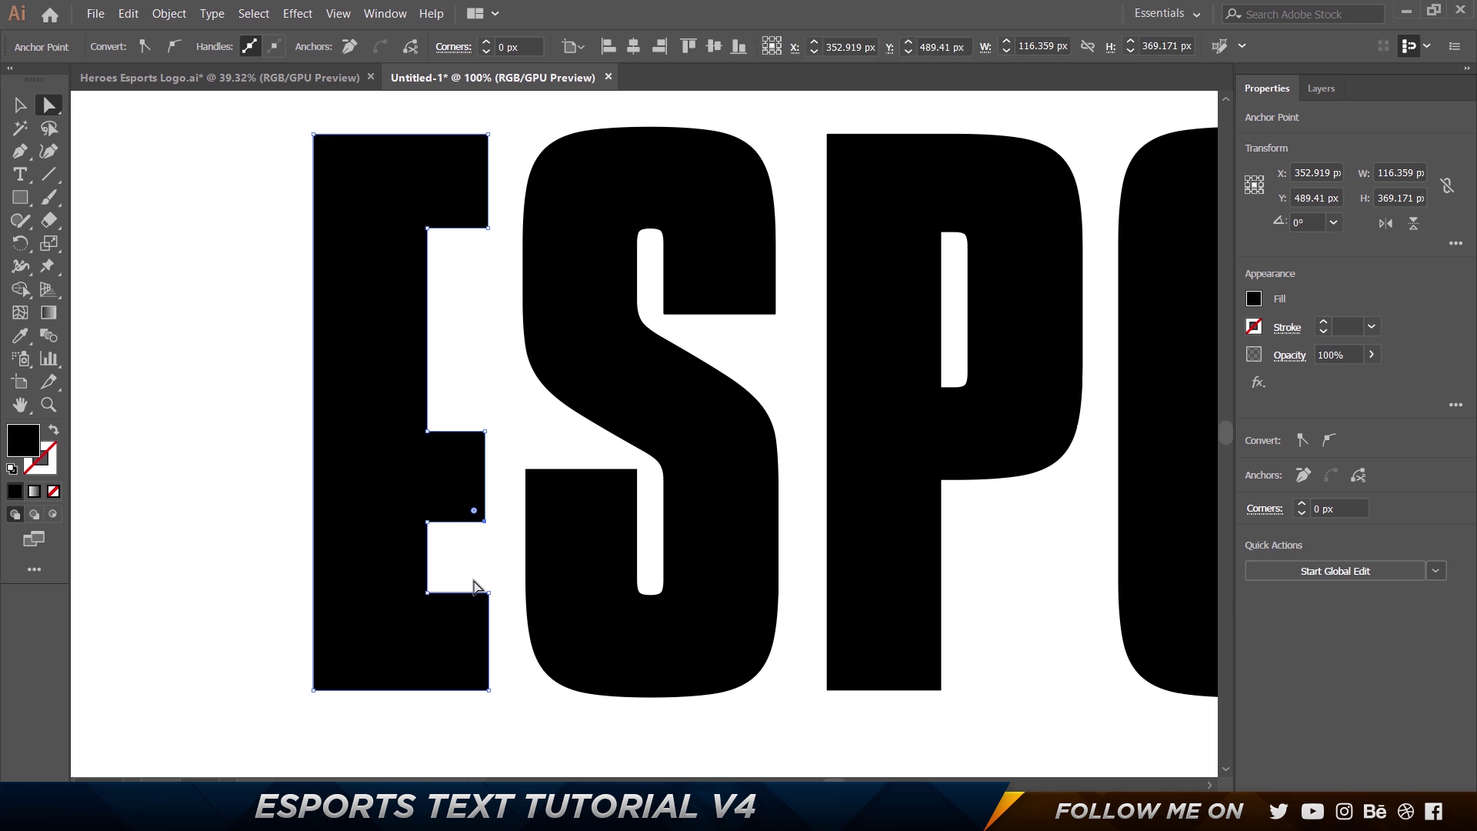
key("shift+Left")
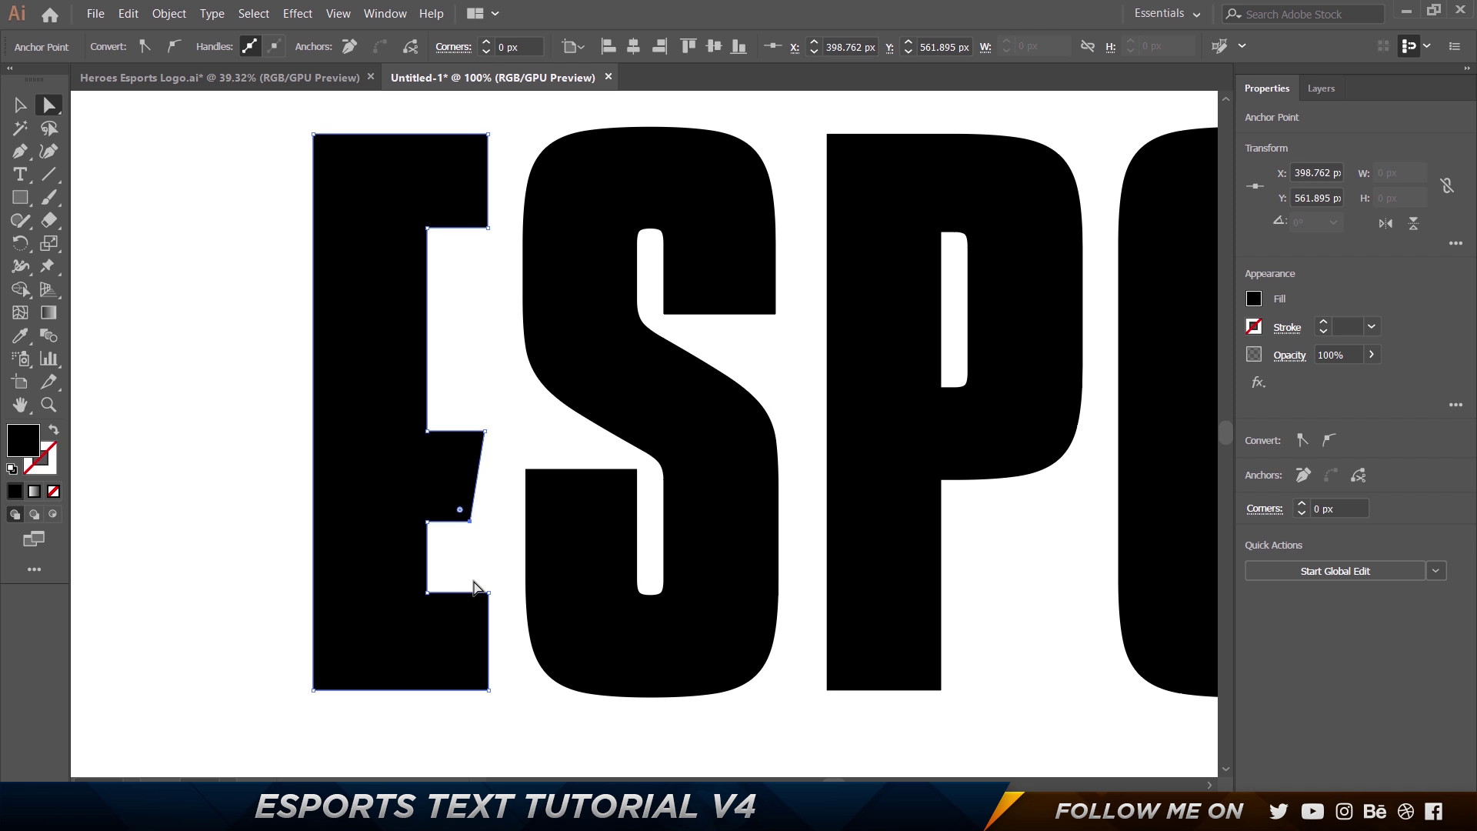
left_click(475, 587)
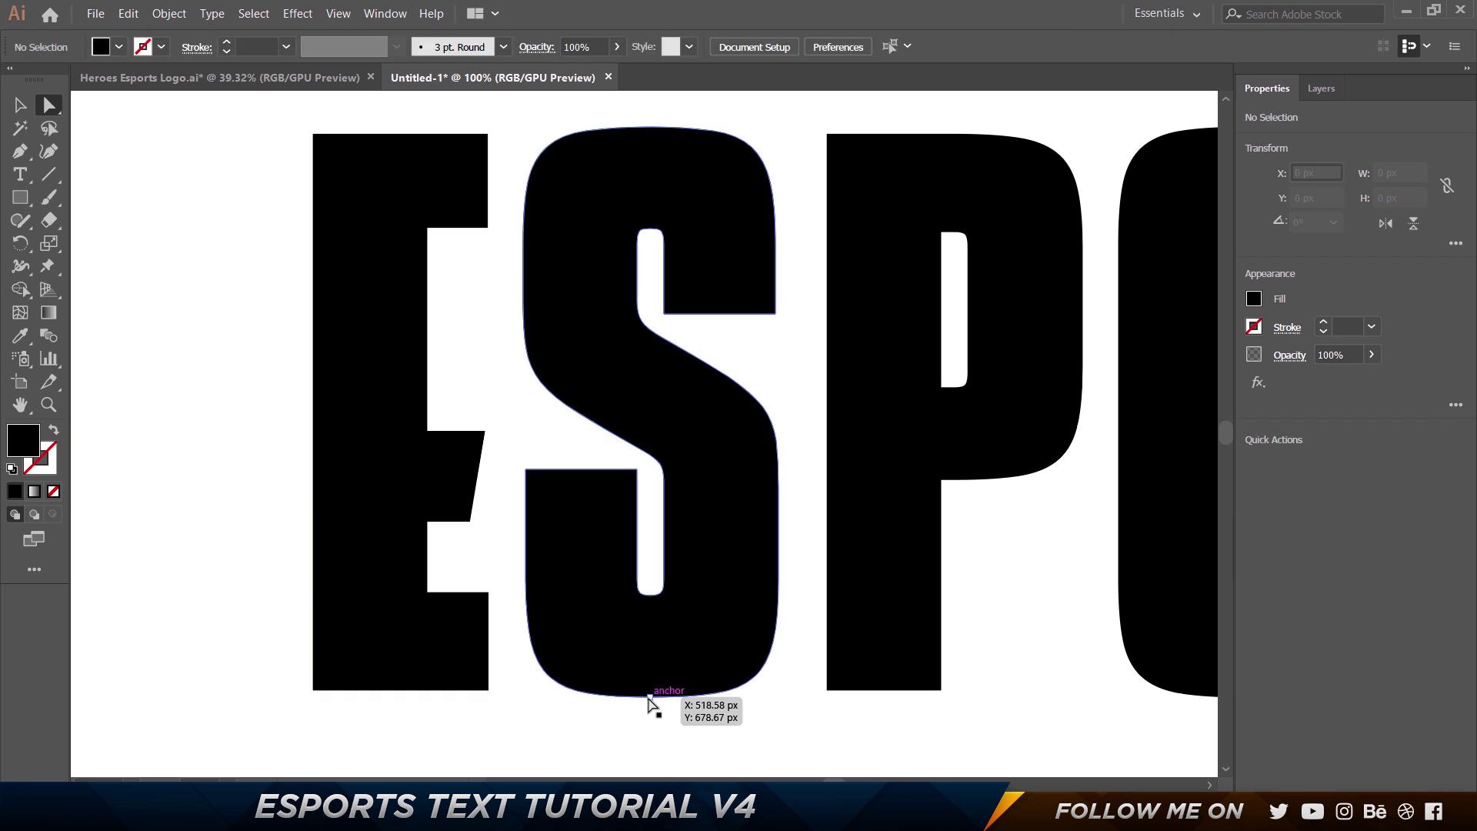
Compare the E with the Heroes Esports Logo document and shorten the slanted middle bar of the ESPORTS E.
scroll(611, 469, "down", 1)
scroll(611, 466, "down", 2, "alt")
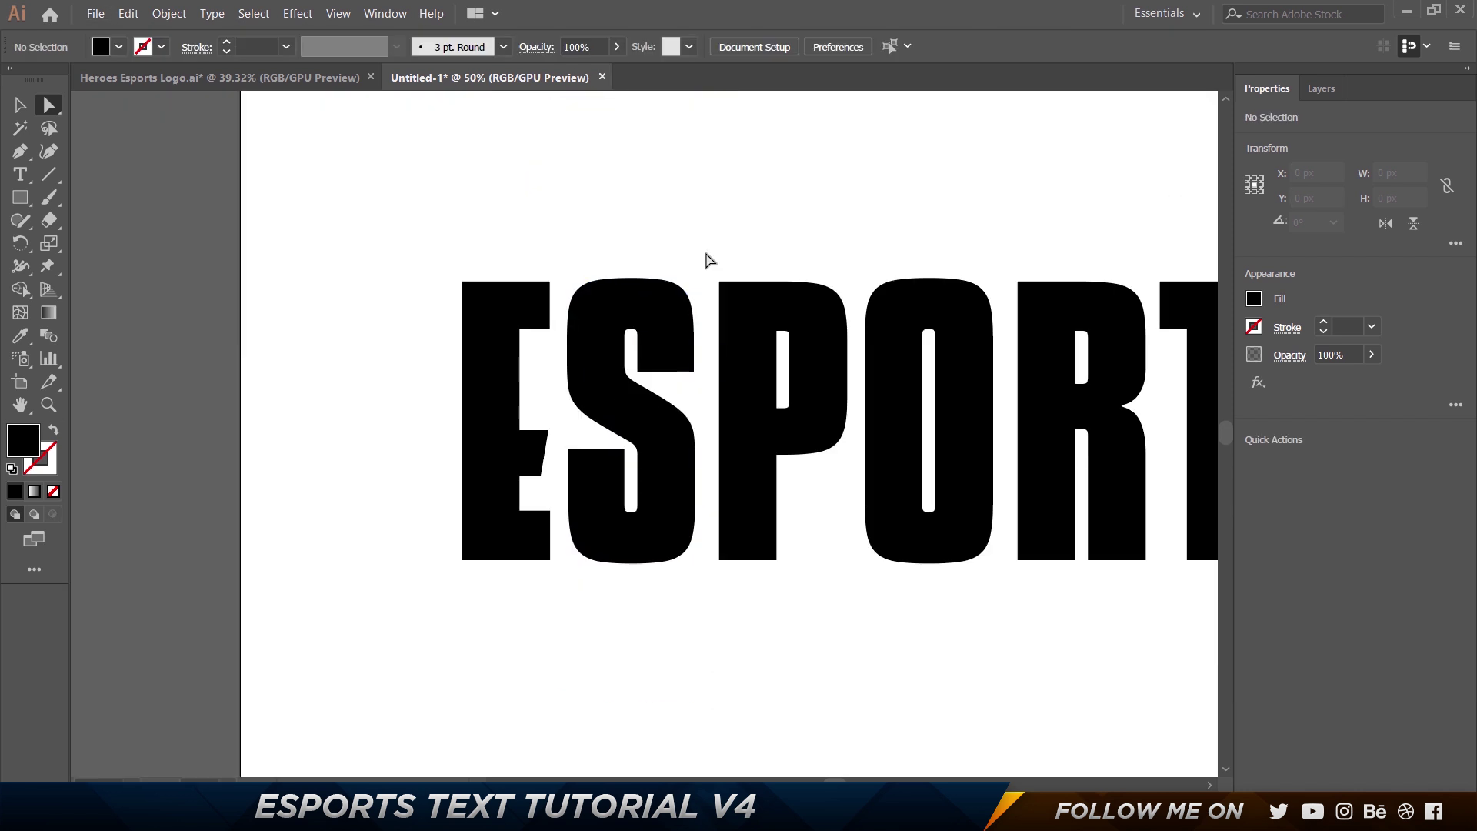
left_click_drag(729, 216, 426, 230)
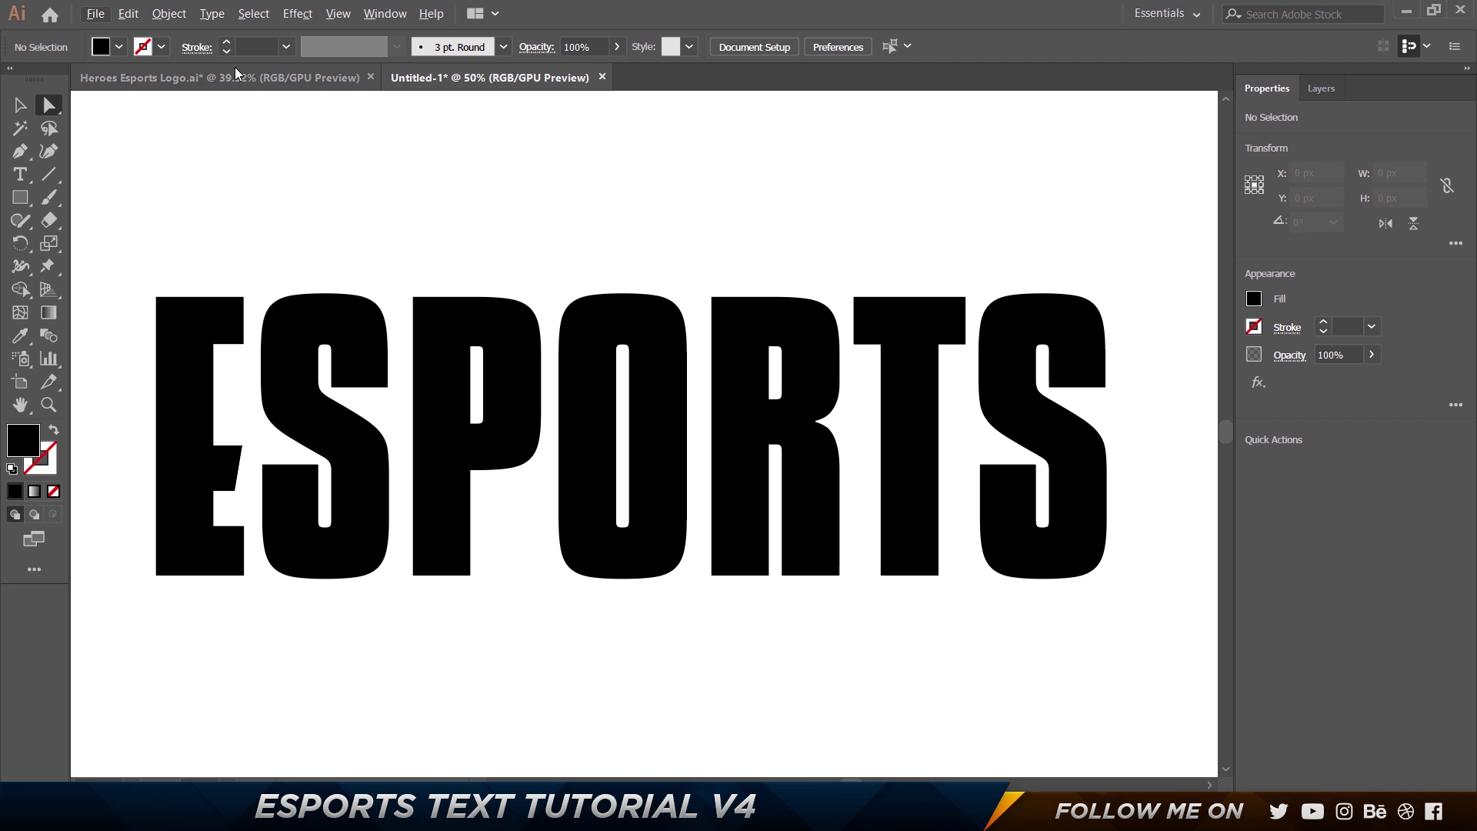
left_click(200, 78)
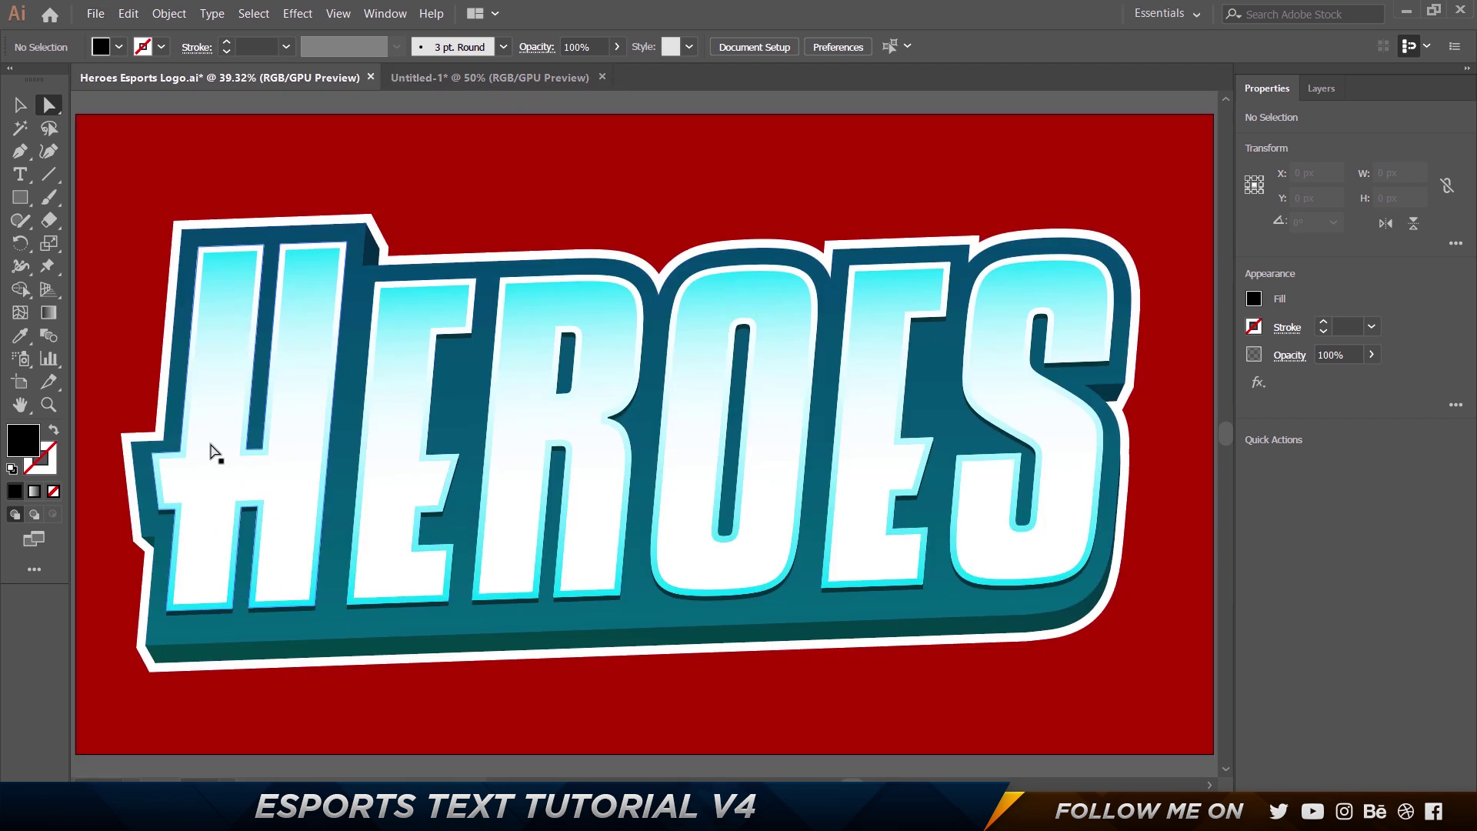
left_click(408, 79)
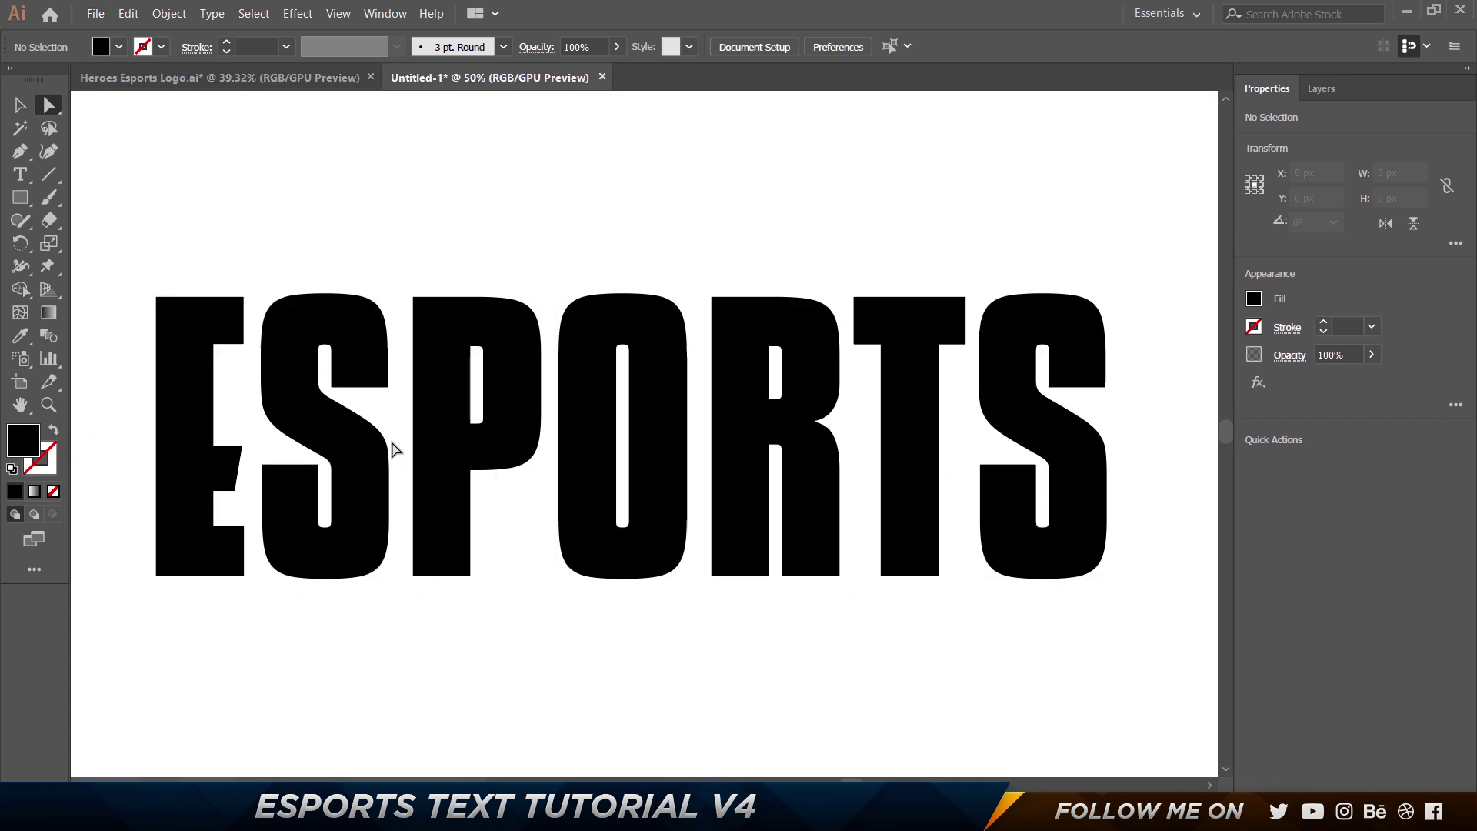
left_click_drag(247, 430, 229, 500)
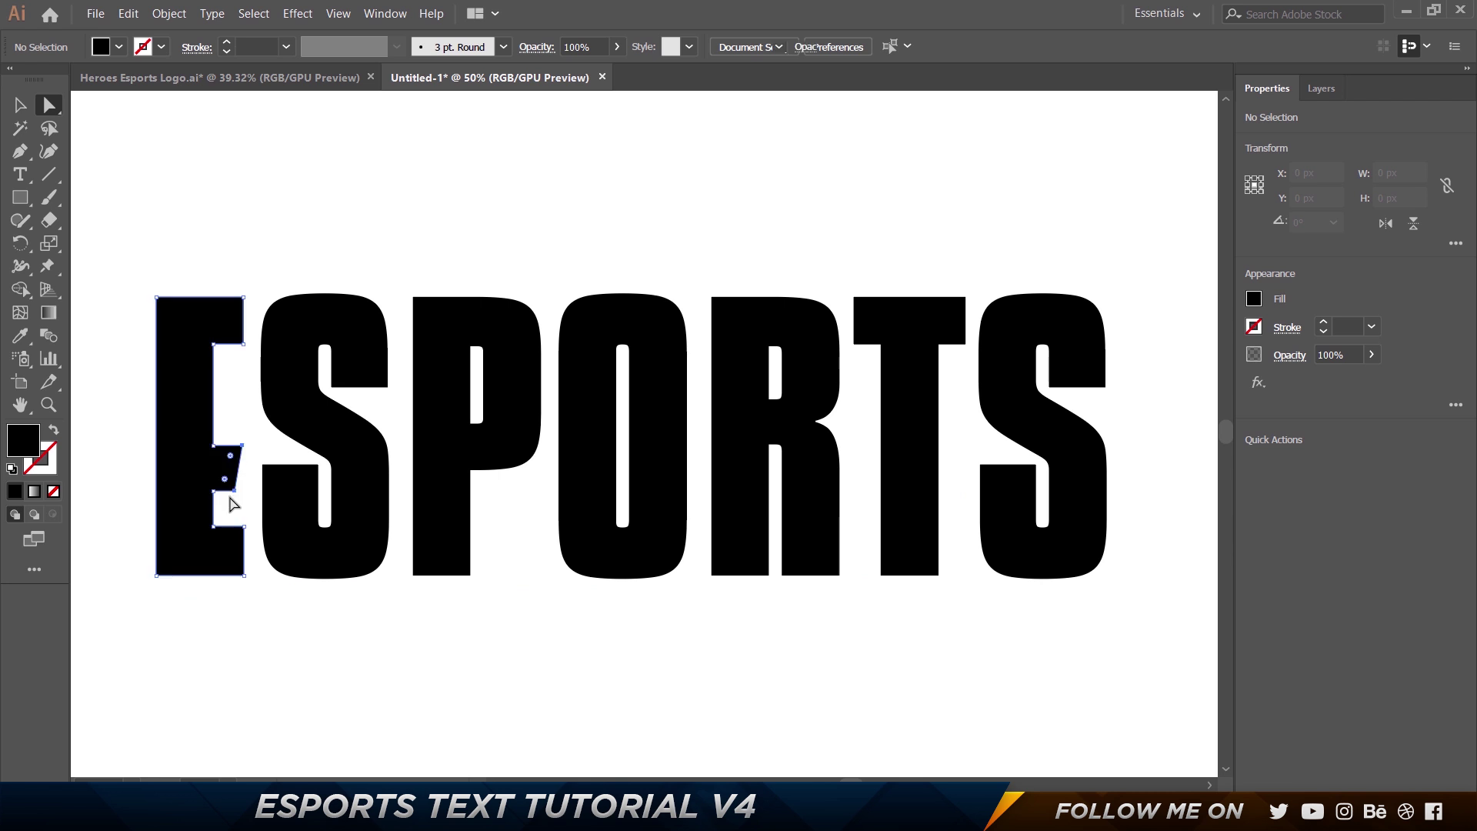
key("Left")
key("Left")
key("Left")
key("Left")
key("Left")
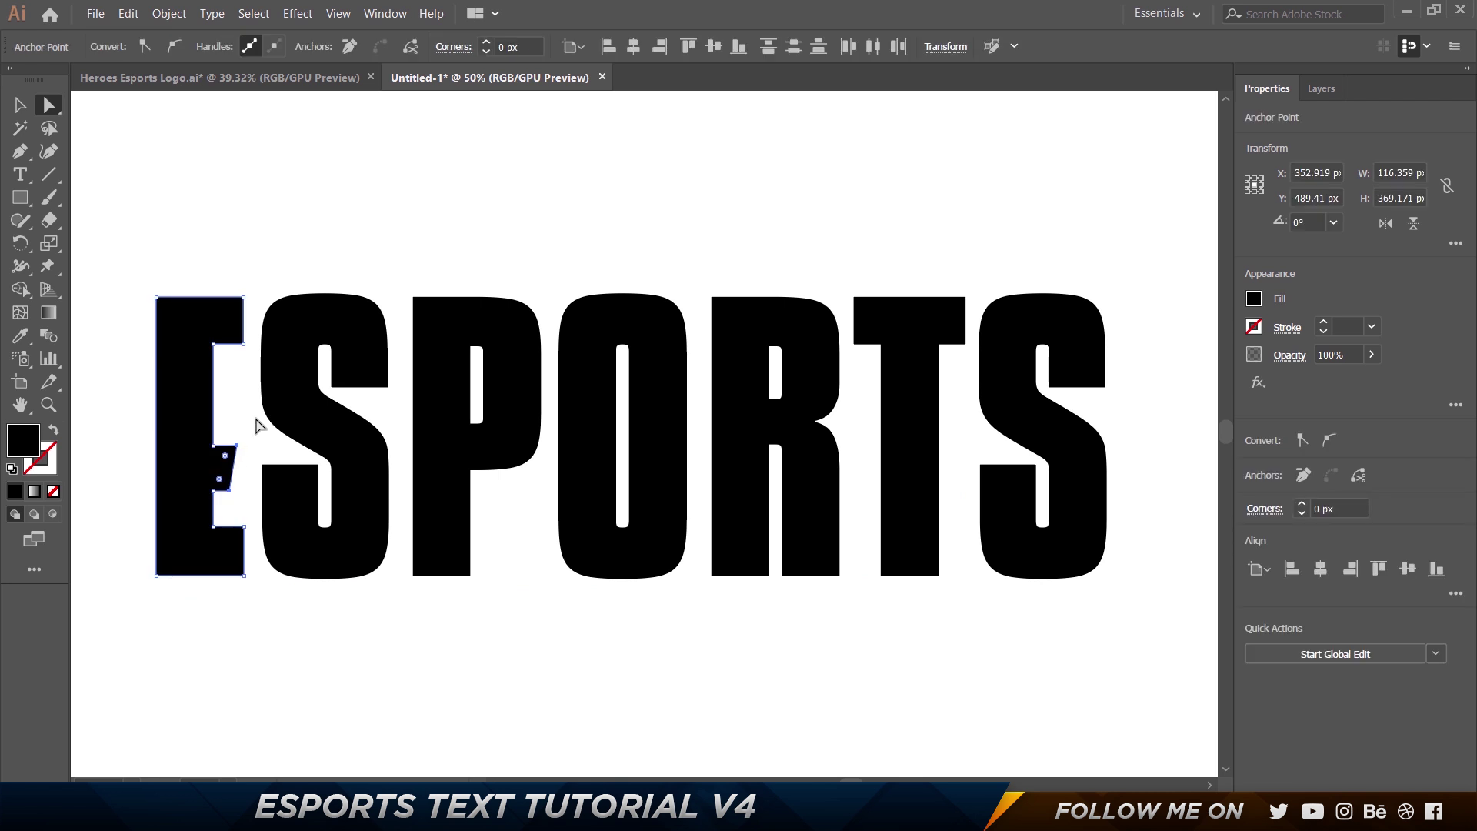
Fine-tune the length of the E's slanted middle bar and check it against the Heroes Esports Logo document.
left_click(439, 188)
scroll(462, 297, "down", 1)
scroll(461, 297, "up", 1)
left_click_drag(252, 425, 221, 501)
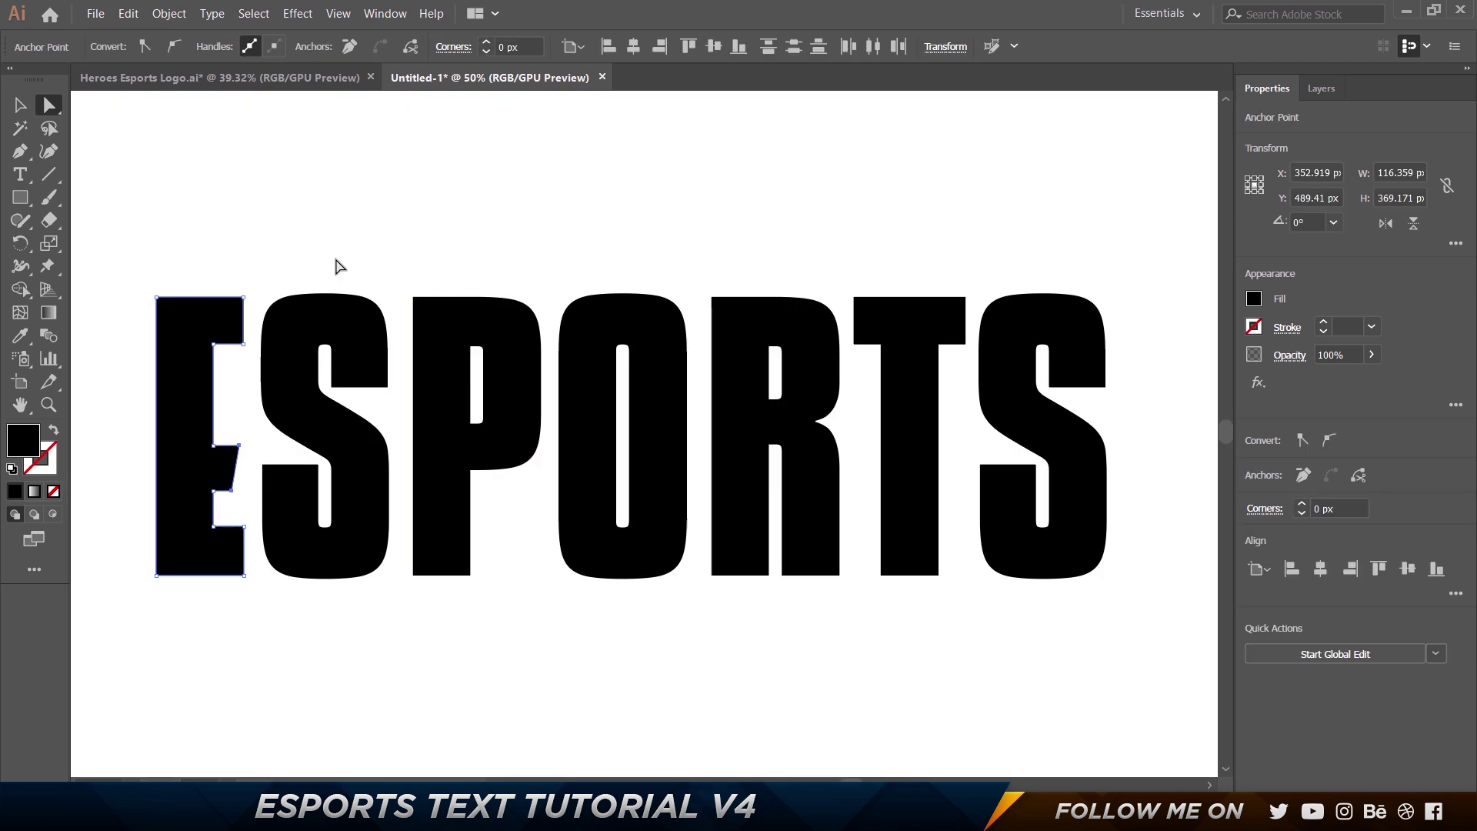
left_click(331, 79)
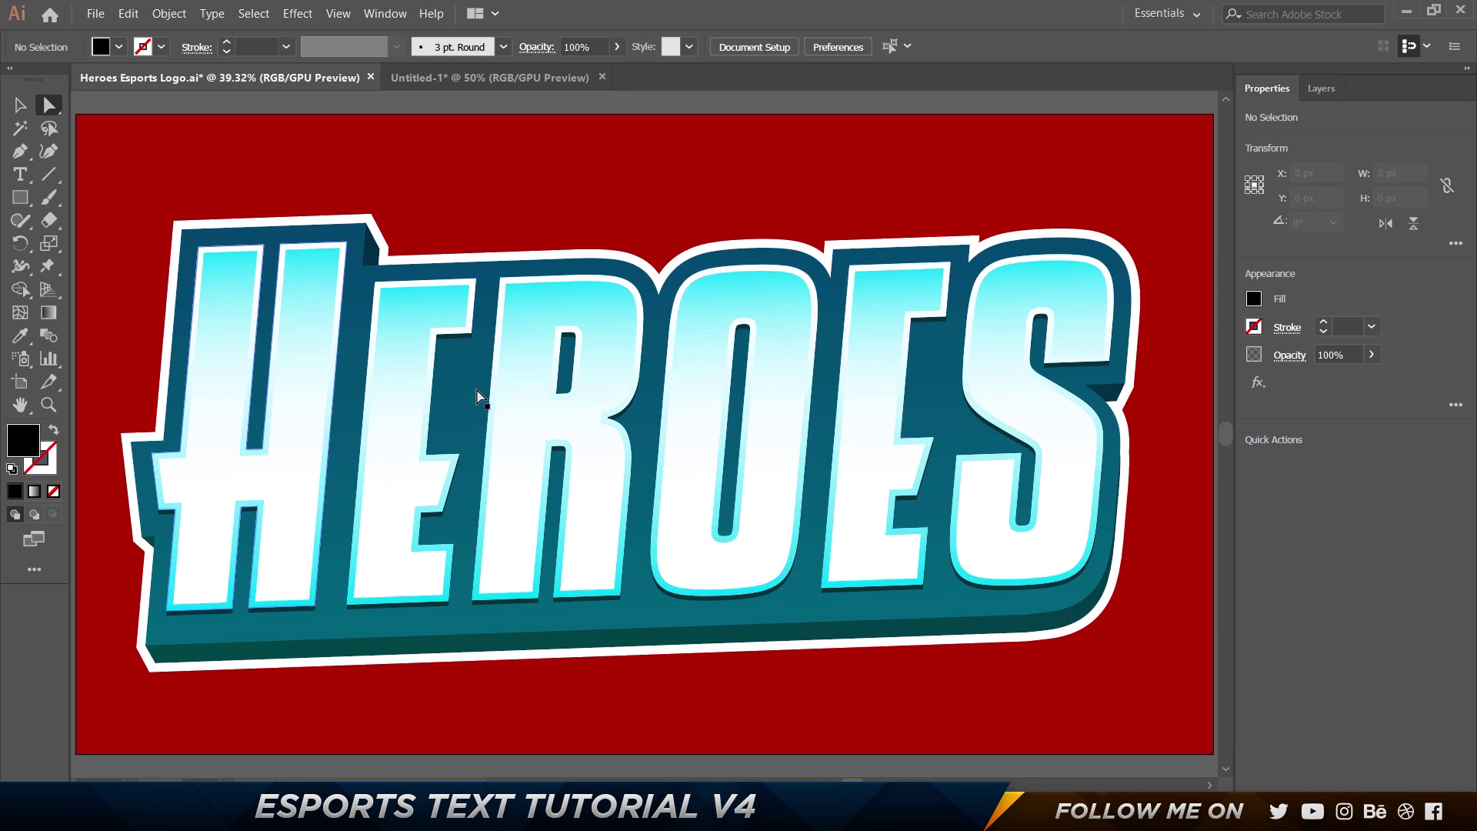
left_click(537, 79)
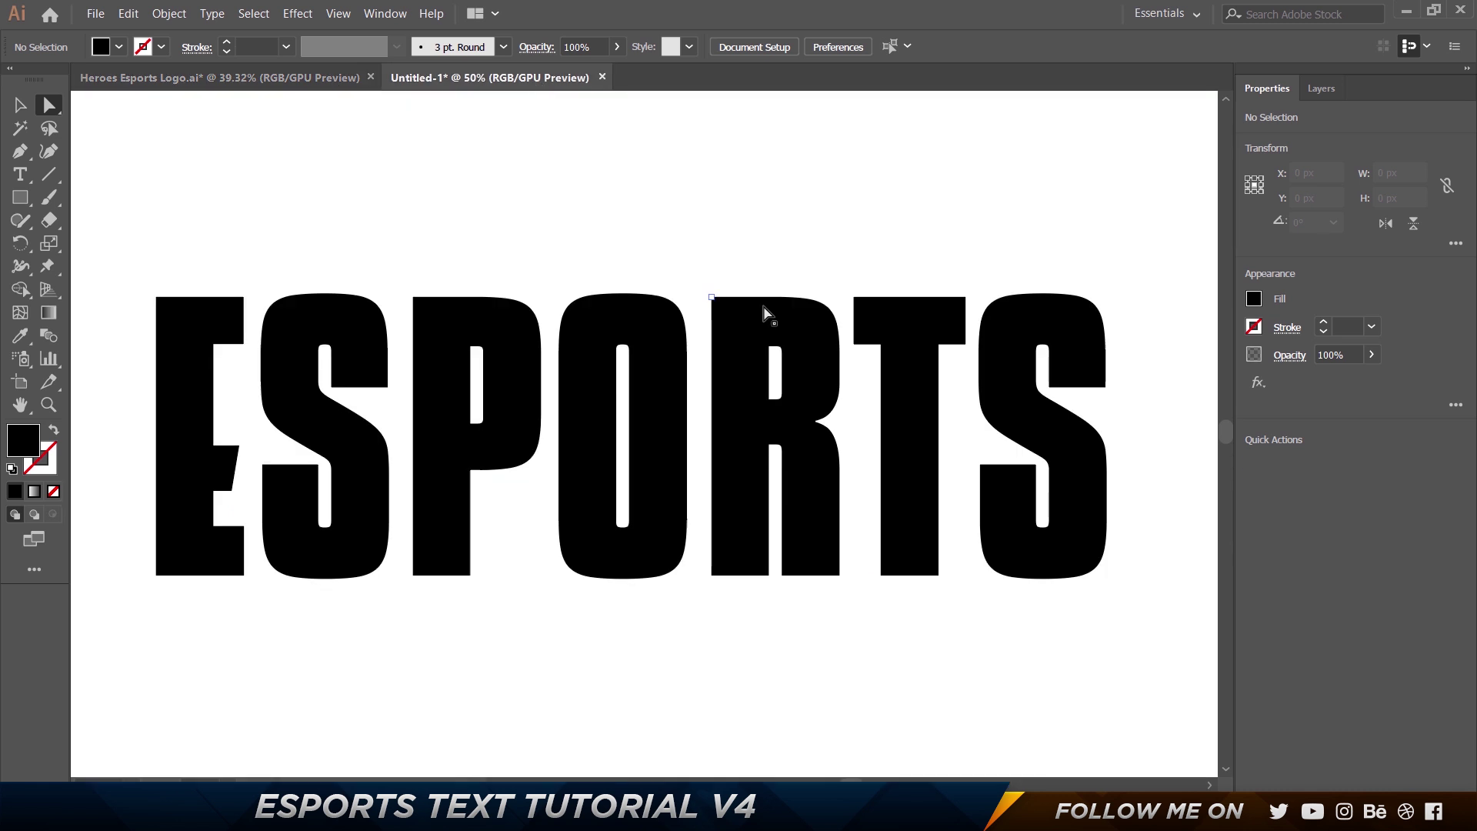
Group all the ESPORTS letters and center the group horizontally and vertically on the artboard.
key("v")
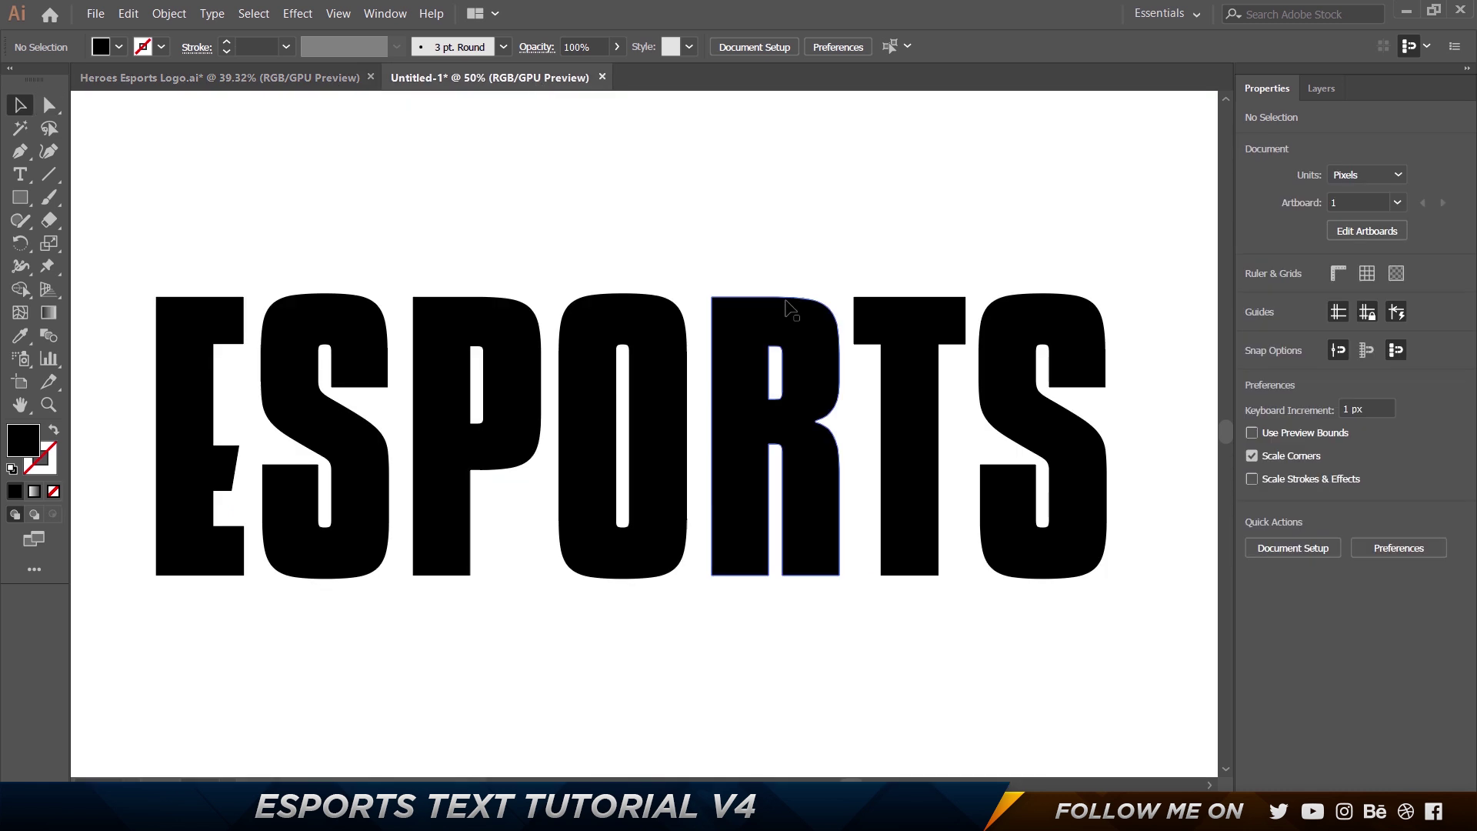
scroll(789, 298, "down", 2)
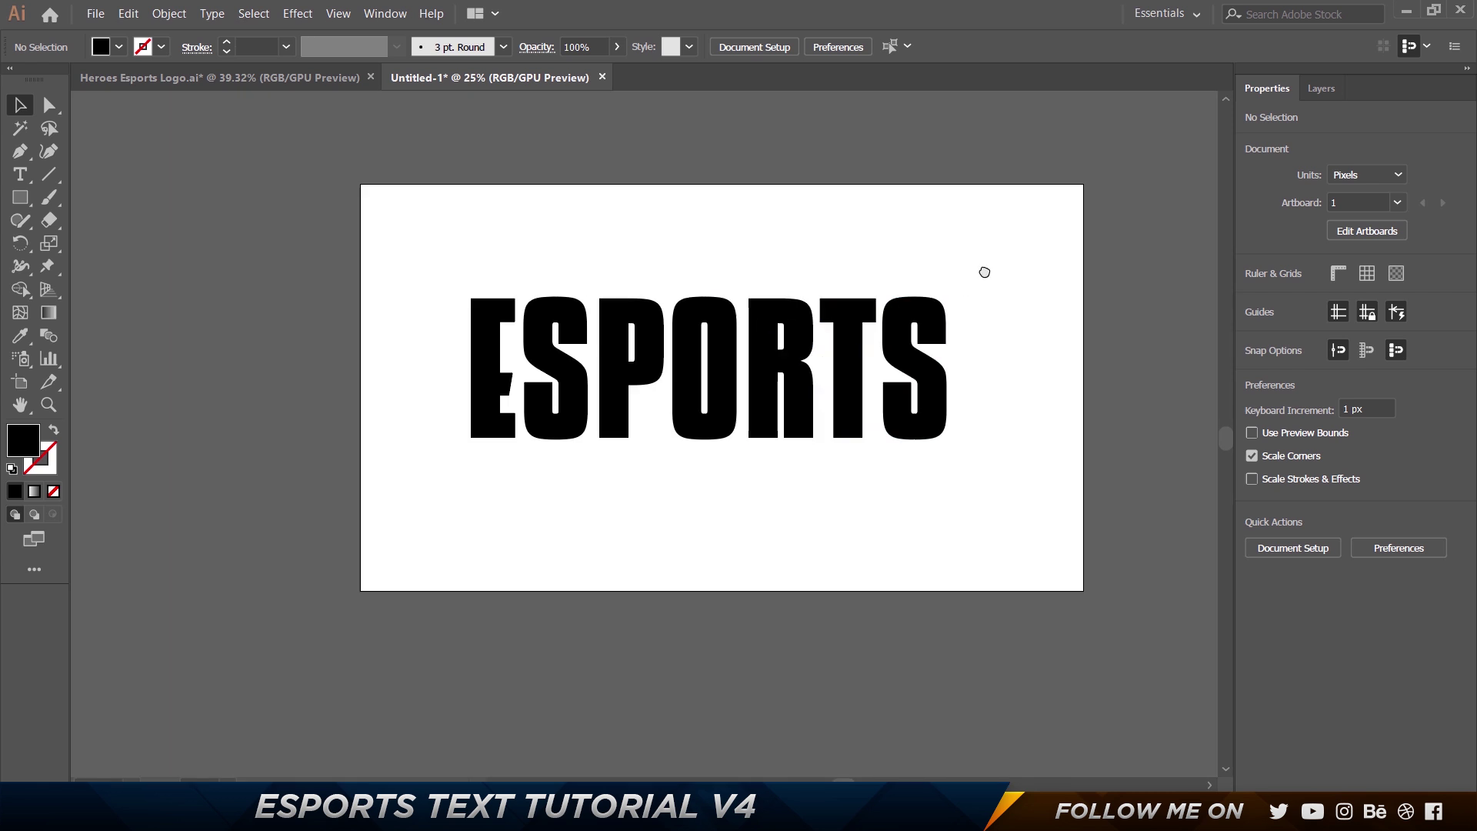
left_click_drag(982, 274, 933, 303)
left_click_drag(356, 284, 933, 531)
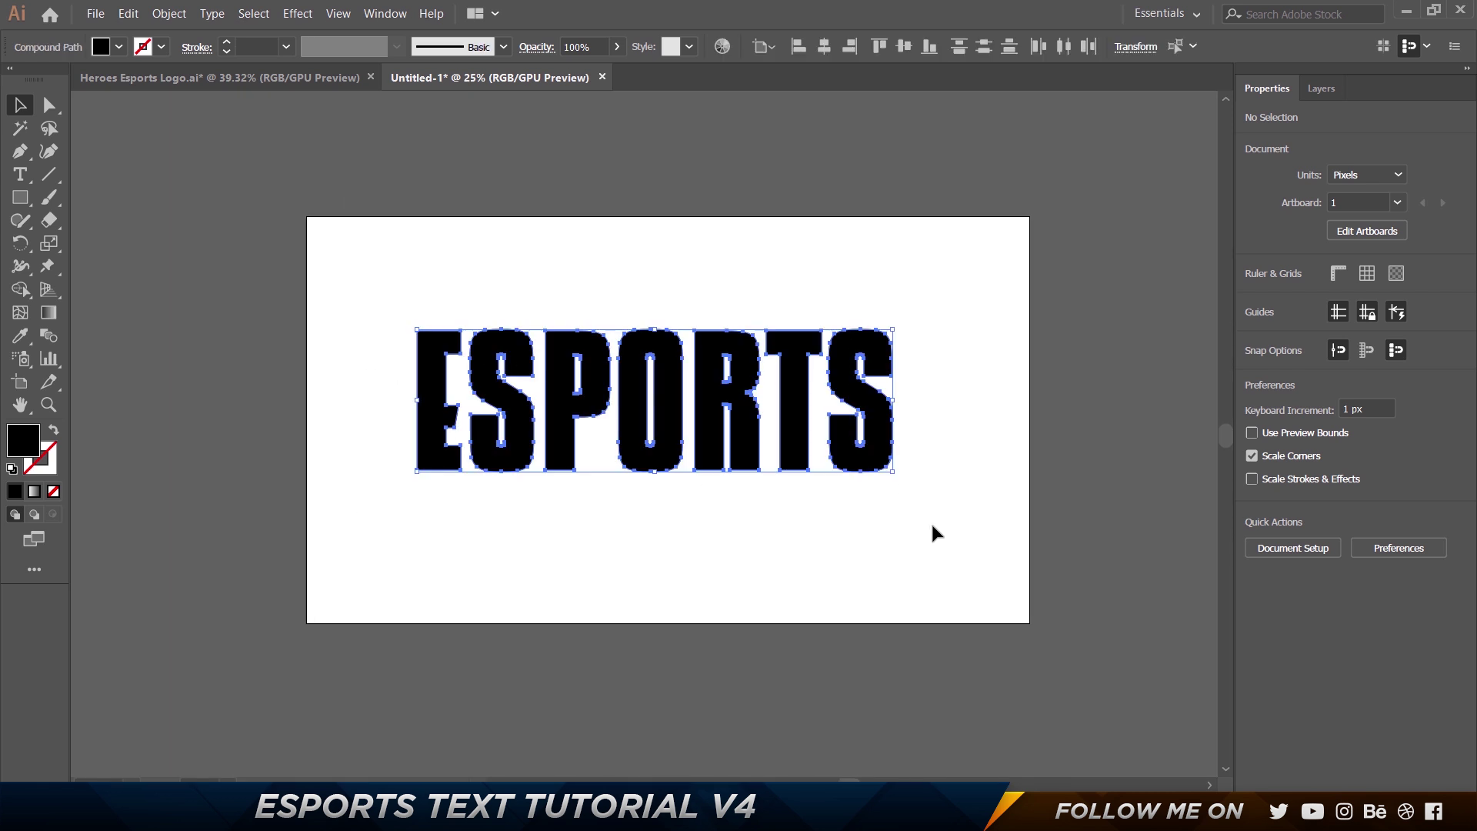
key("ctrl+g")
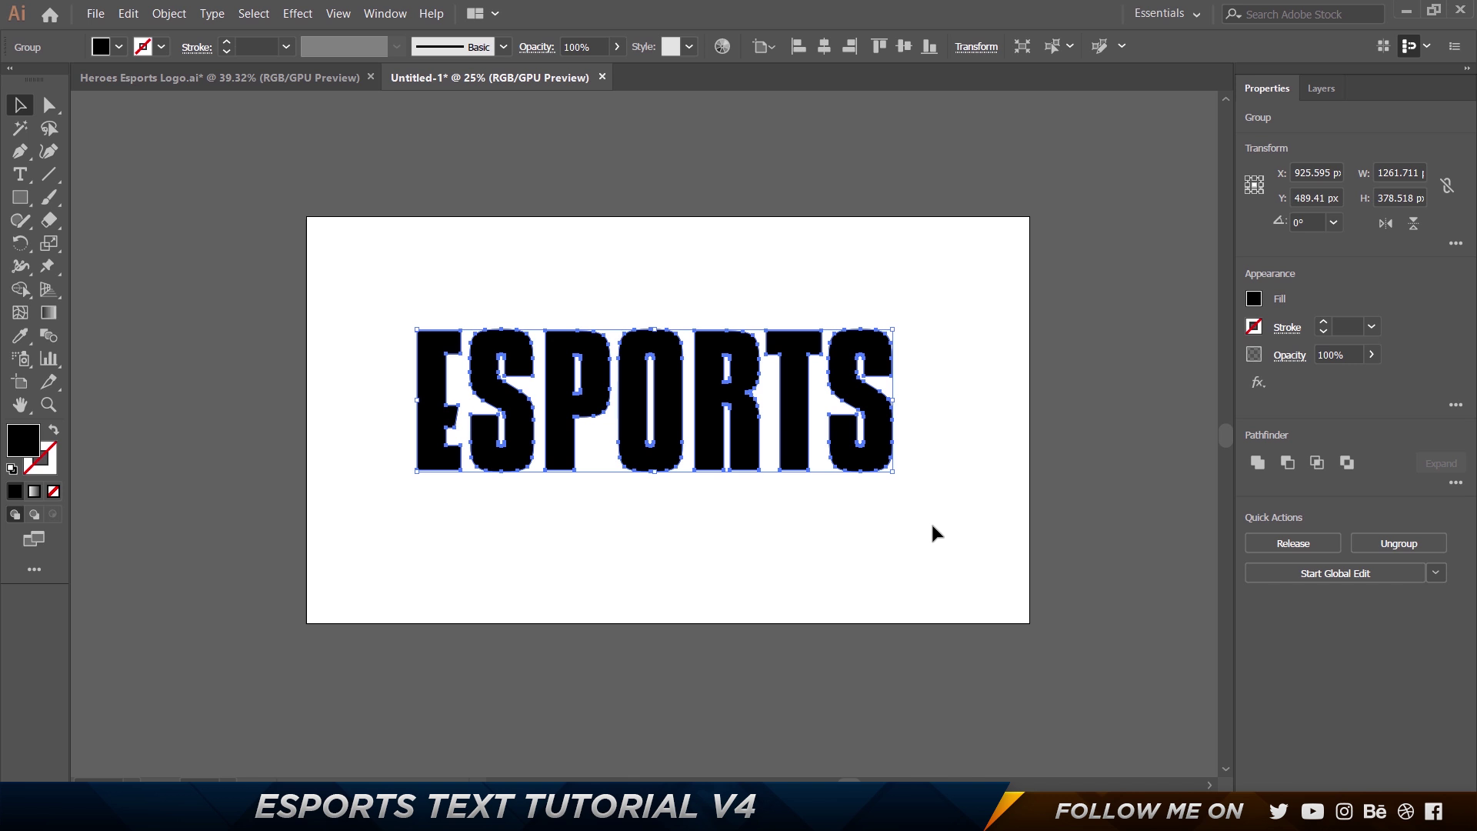
left_click(824, 46)
left_click(905, 46)
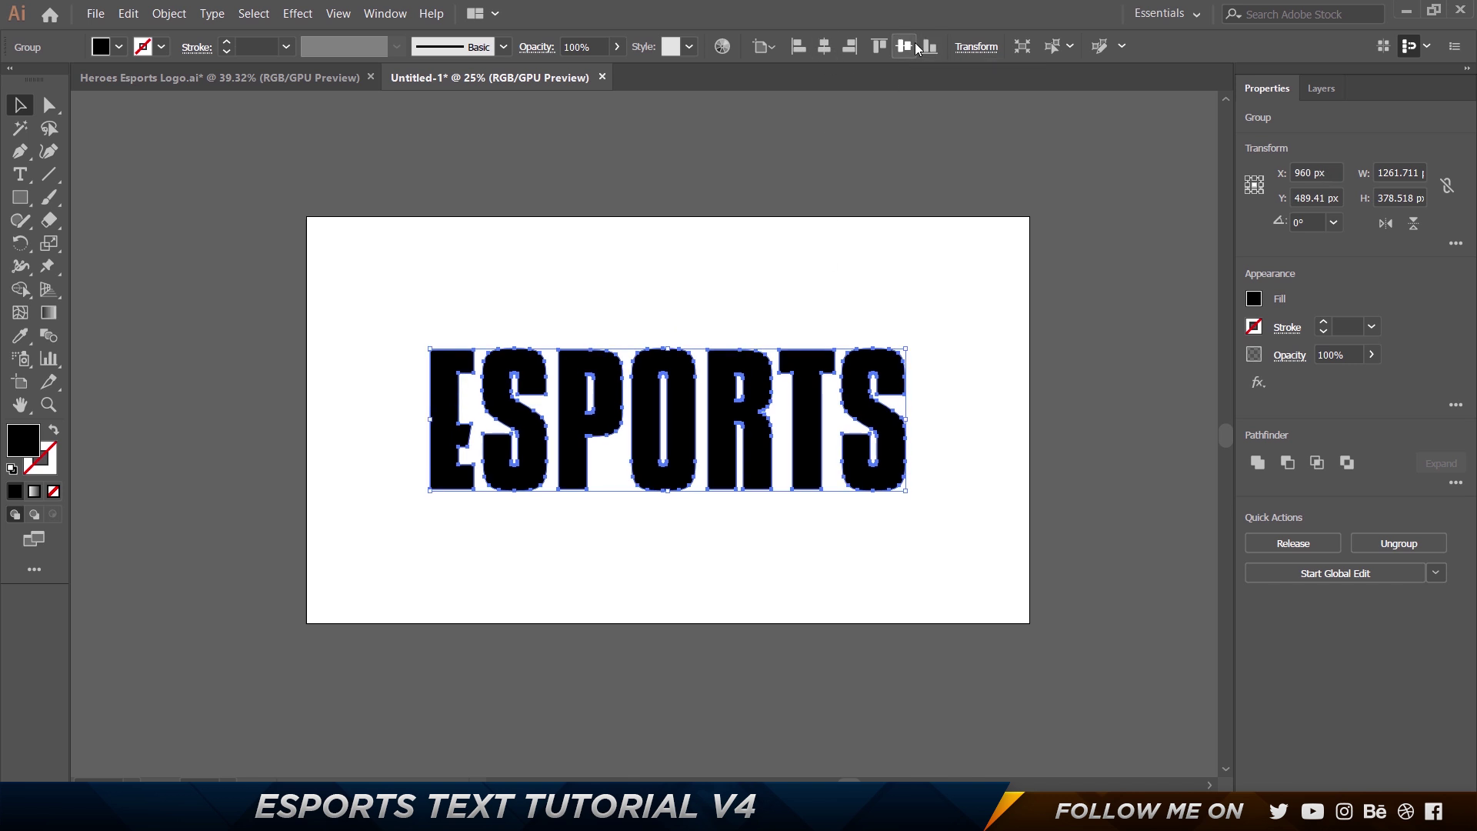
left_click(887, 290)
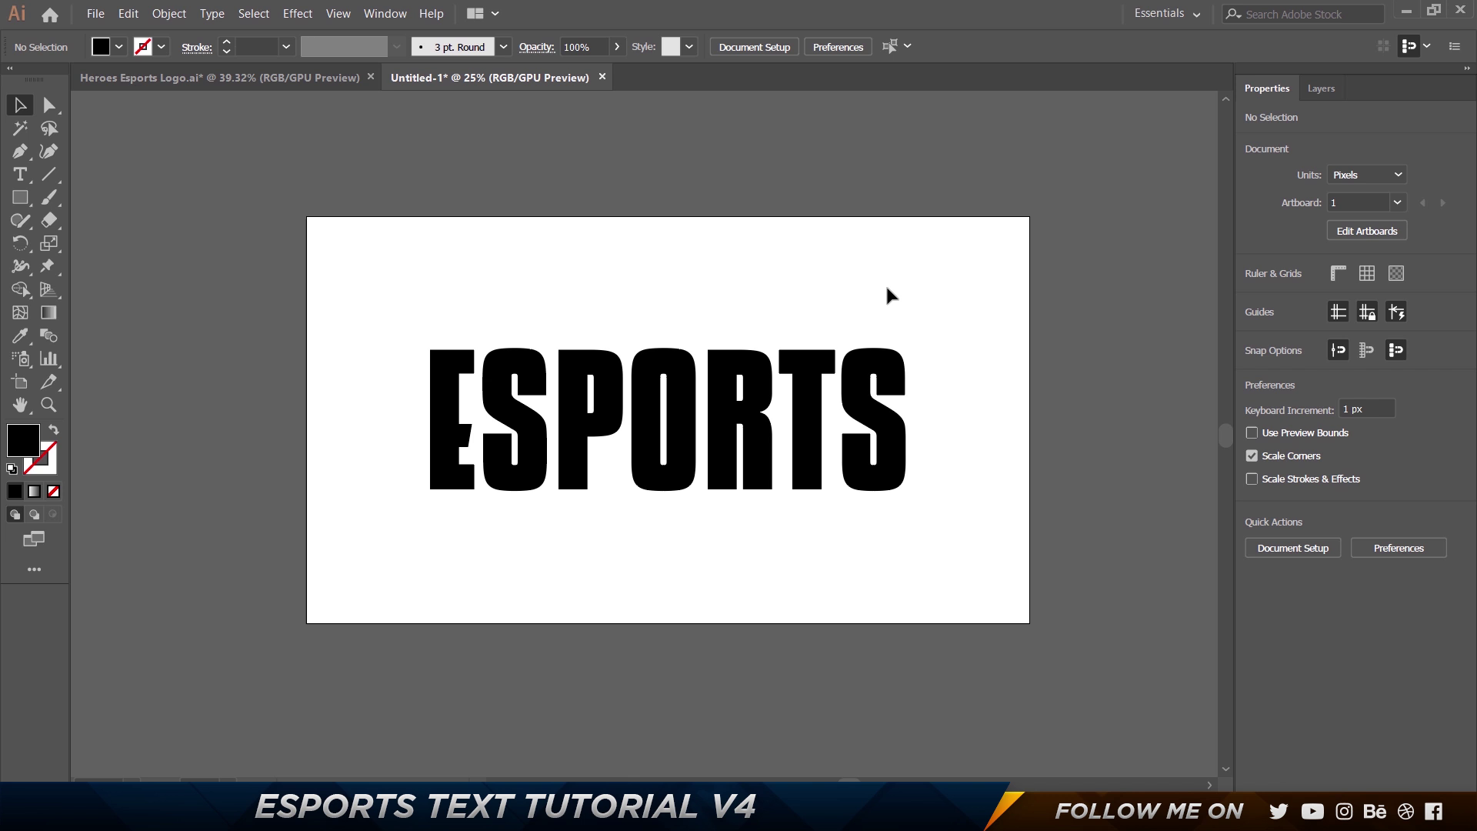
Select the ESPORTS group and open the Shear tool's options, keeping the dialog clear of the lettering.
left_click_drag(887, 288, 791, 312)
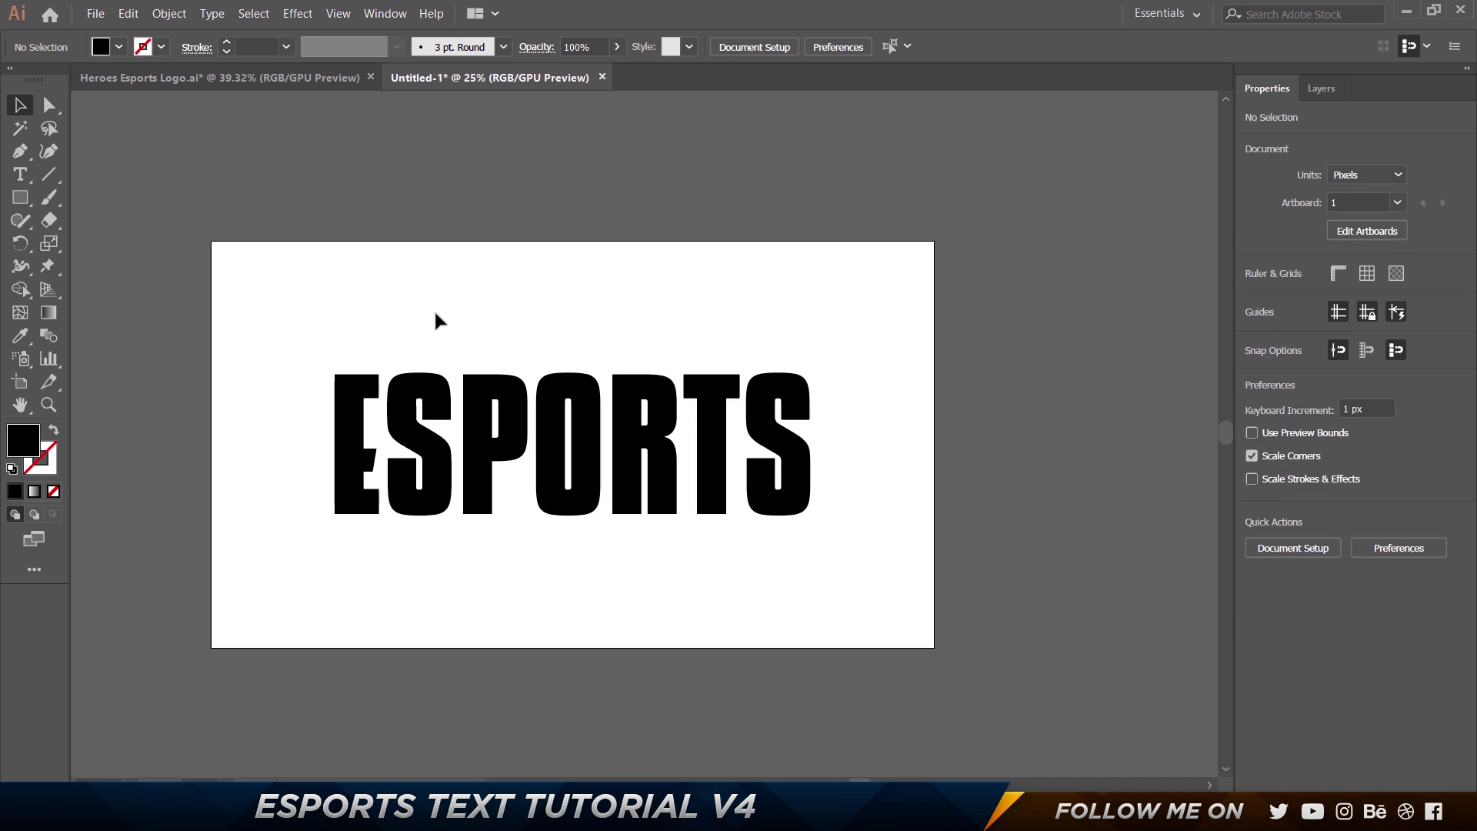
left_click(517, 431)
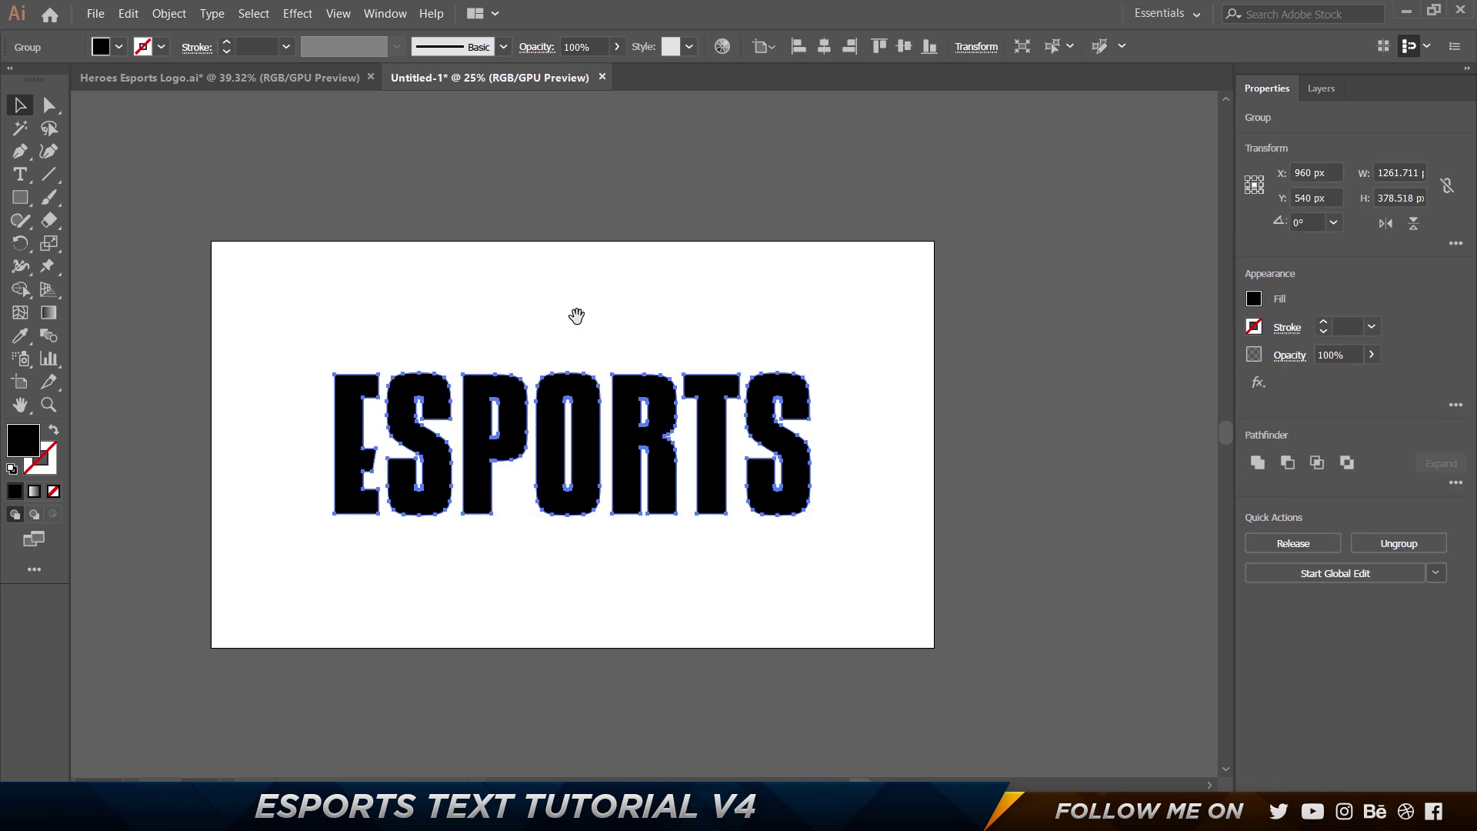
left_click_drag(574, 317, 616, 309)
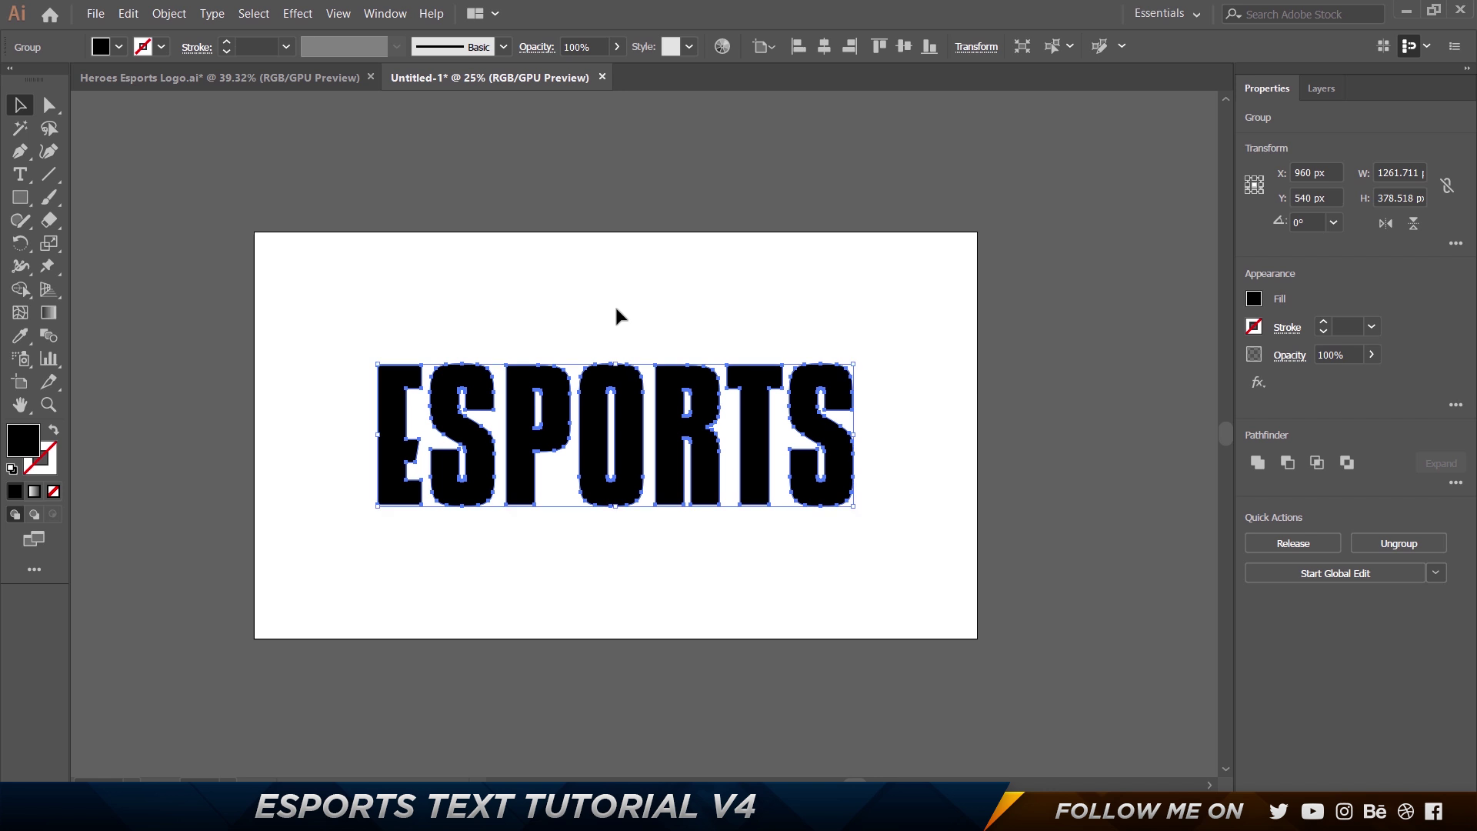
left_click(52, 247)
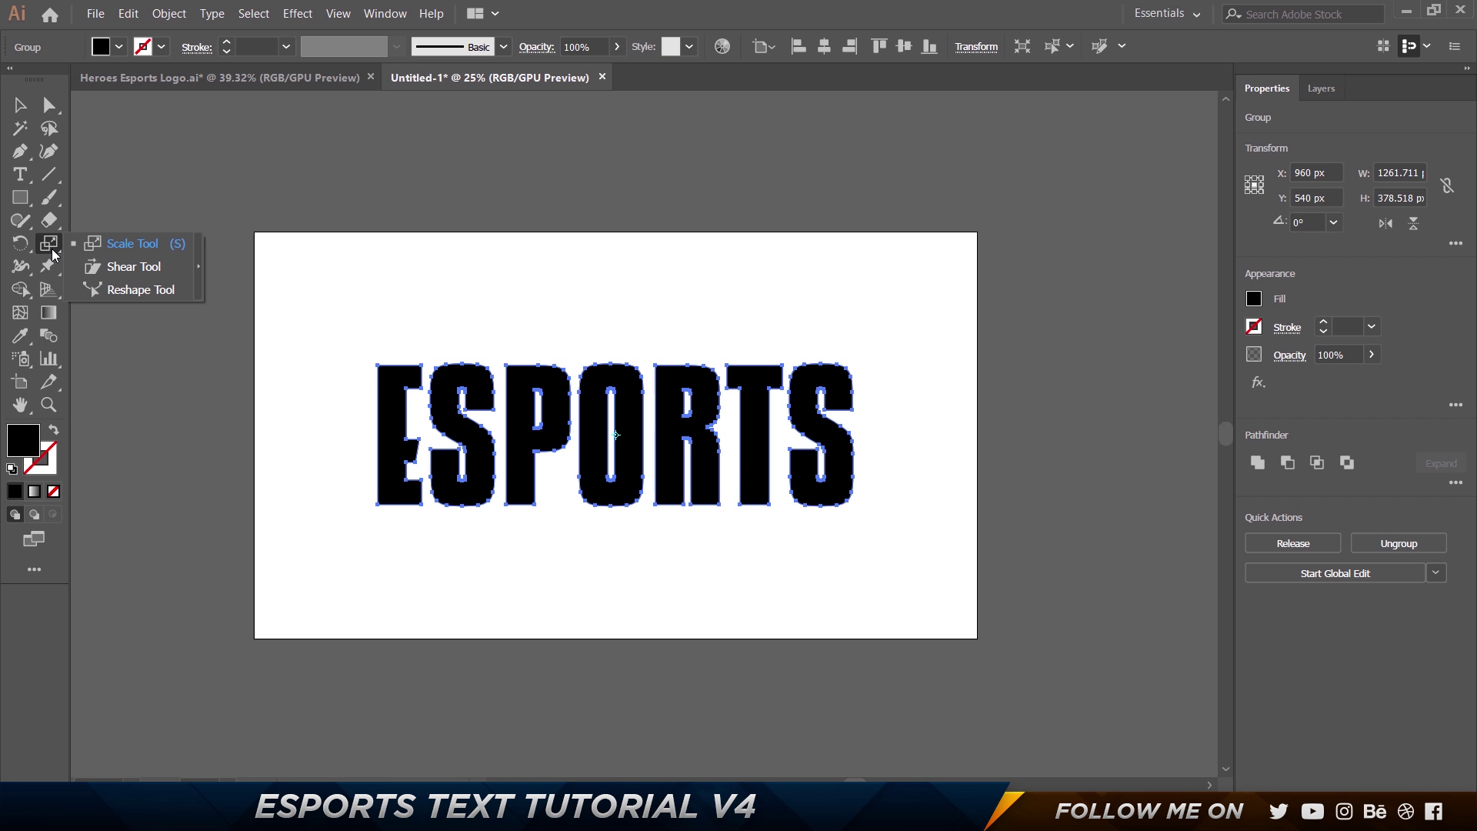
left_click(130, 269)
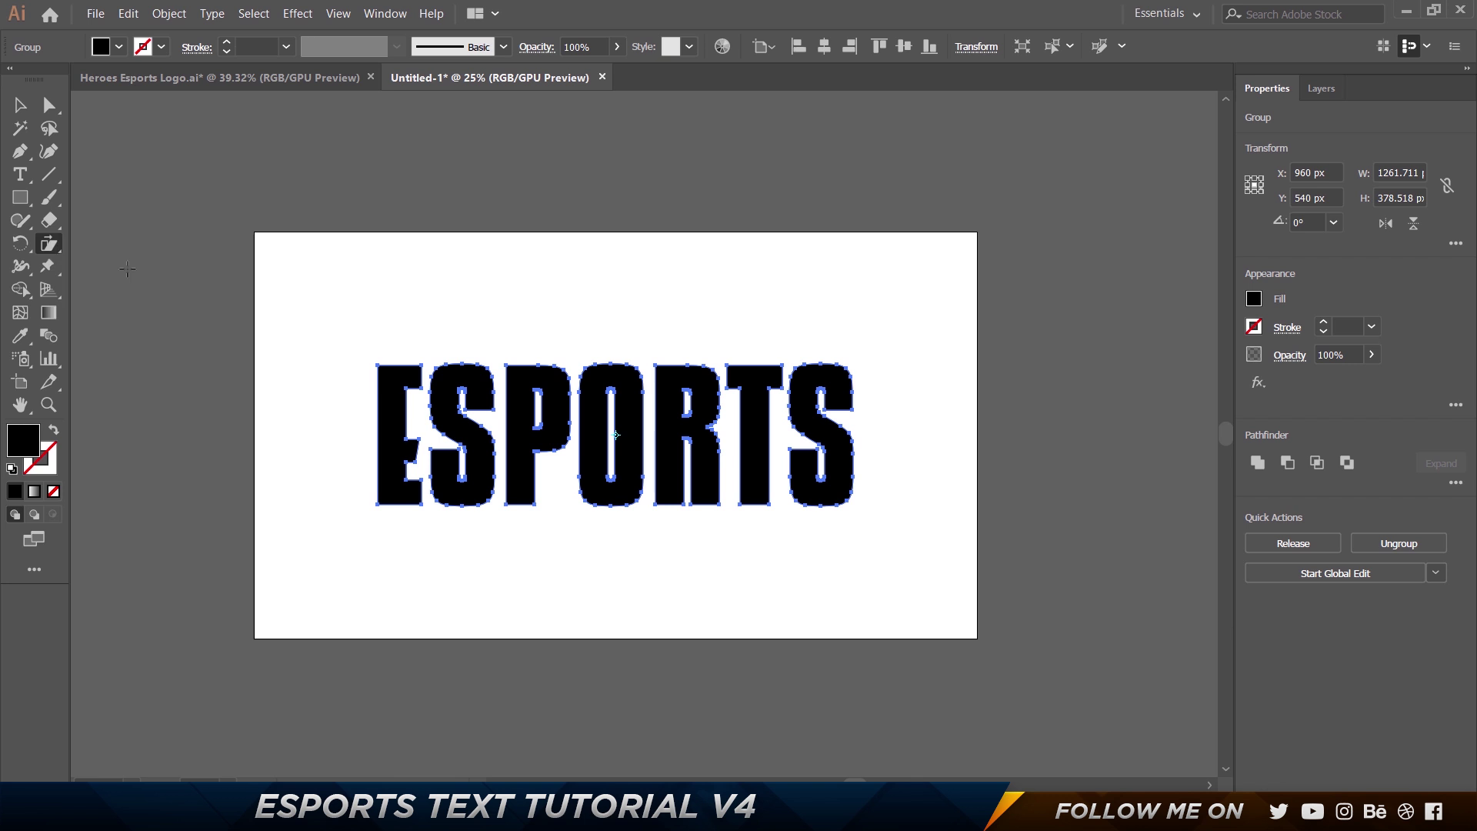
double_click(47, 249)
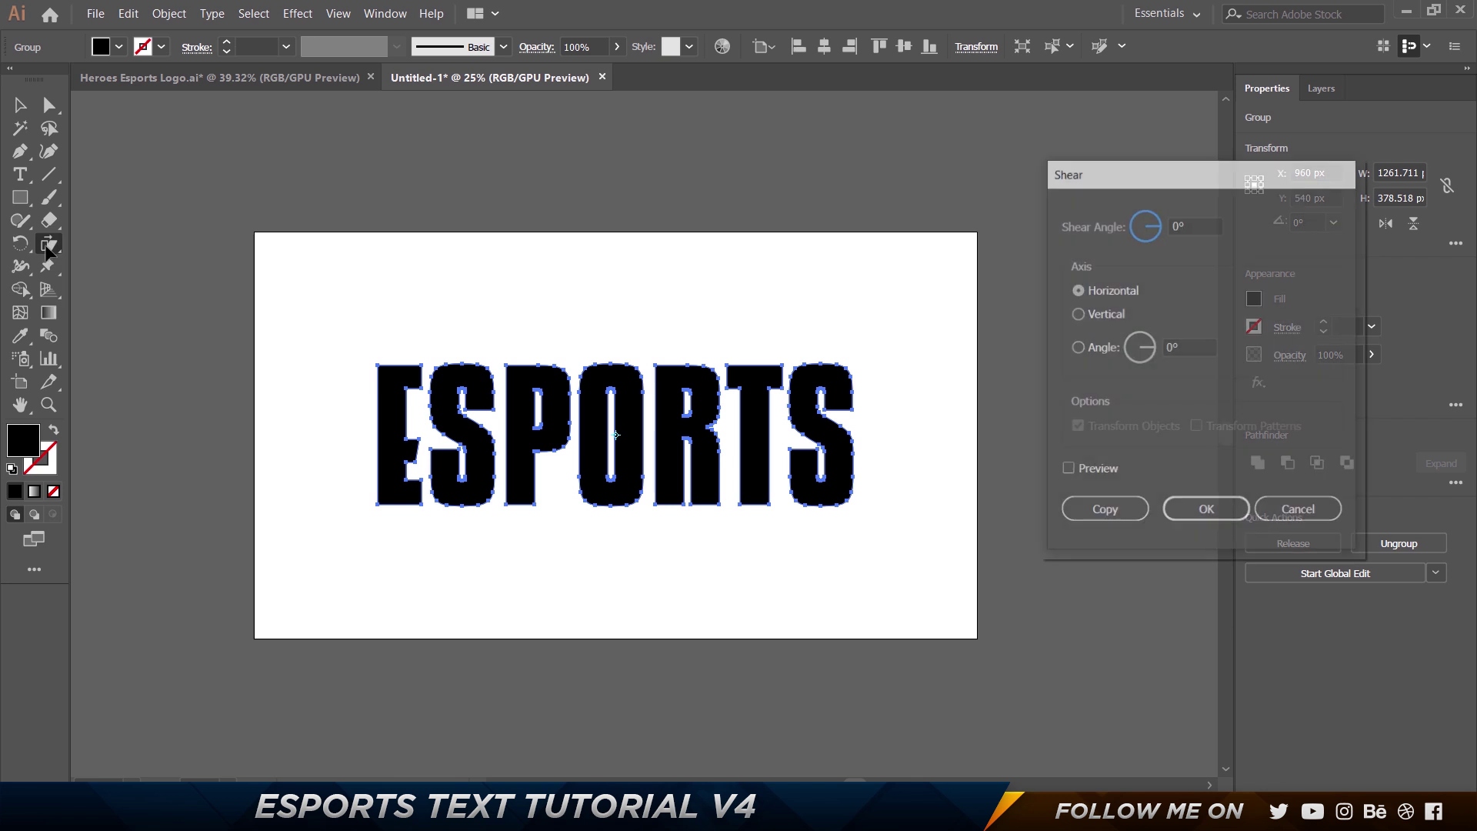
left_click_drag(1158, 180, 1038, 169)
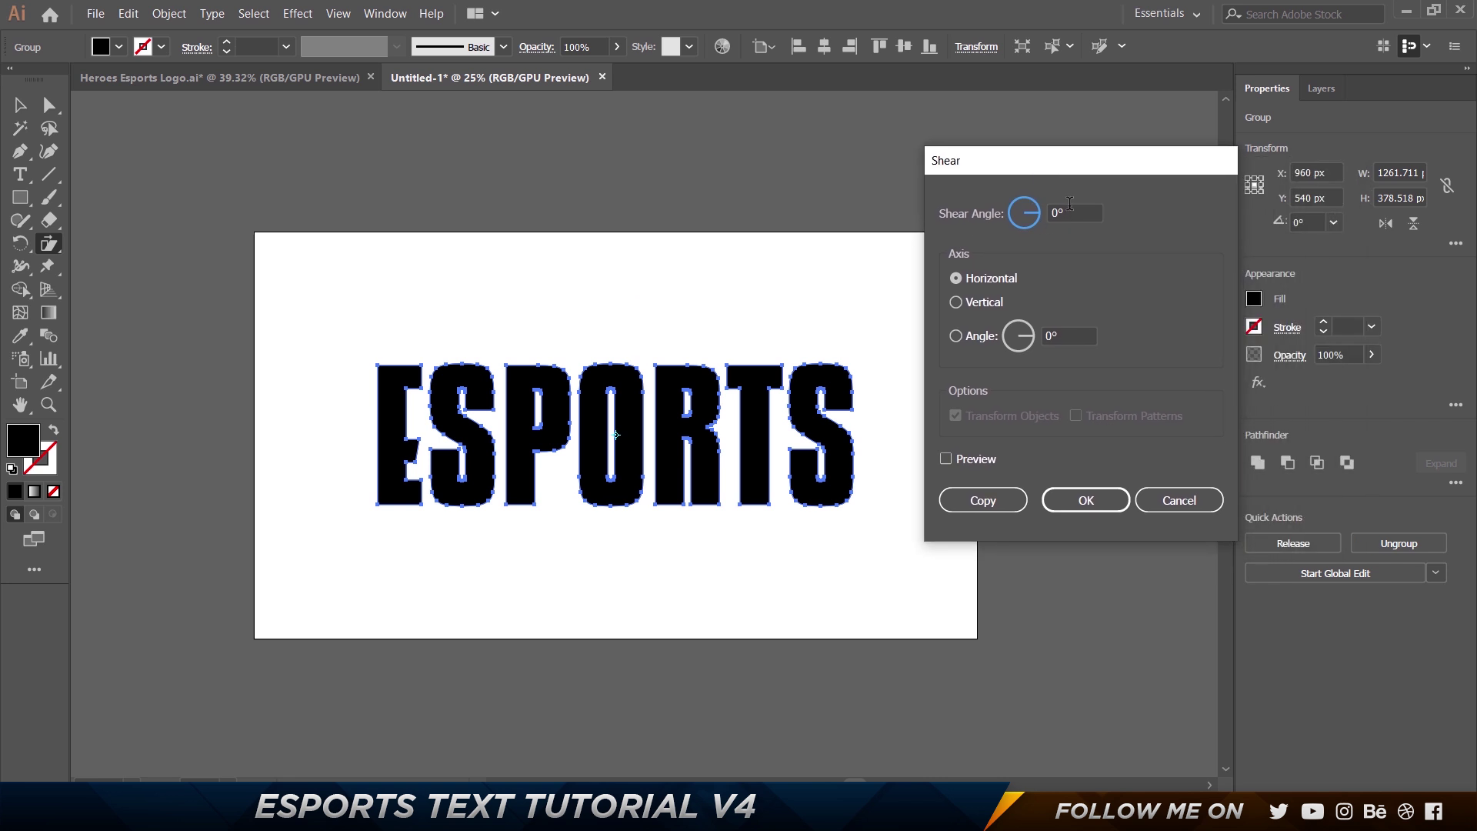
With the preview on, shear the ESPORTS group horizontally by 7°, apply it, and reselect the group.
left_click(1073, 208)
left_click(941, 459)
left_click(1086, 210)
key("Up")
key("Up")
key("Up")
key("Up")
key("Up")
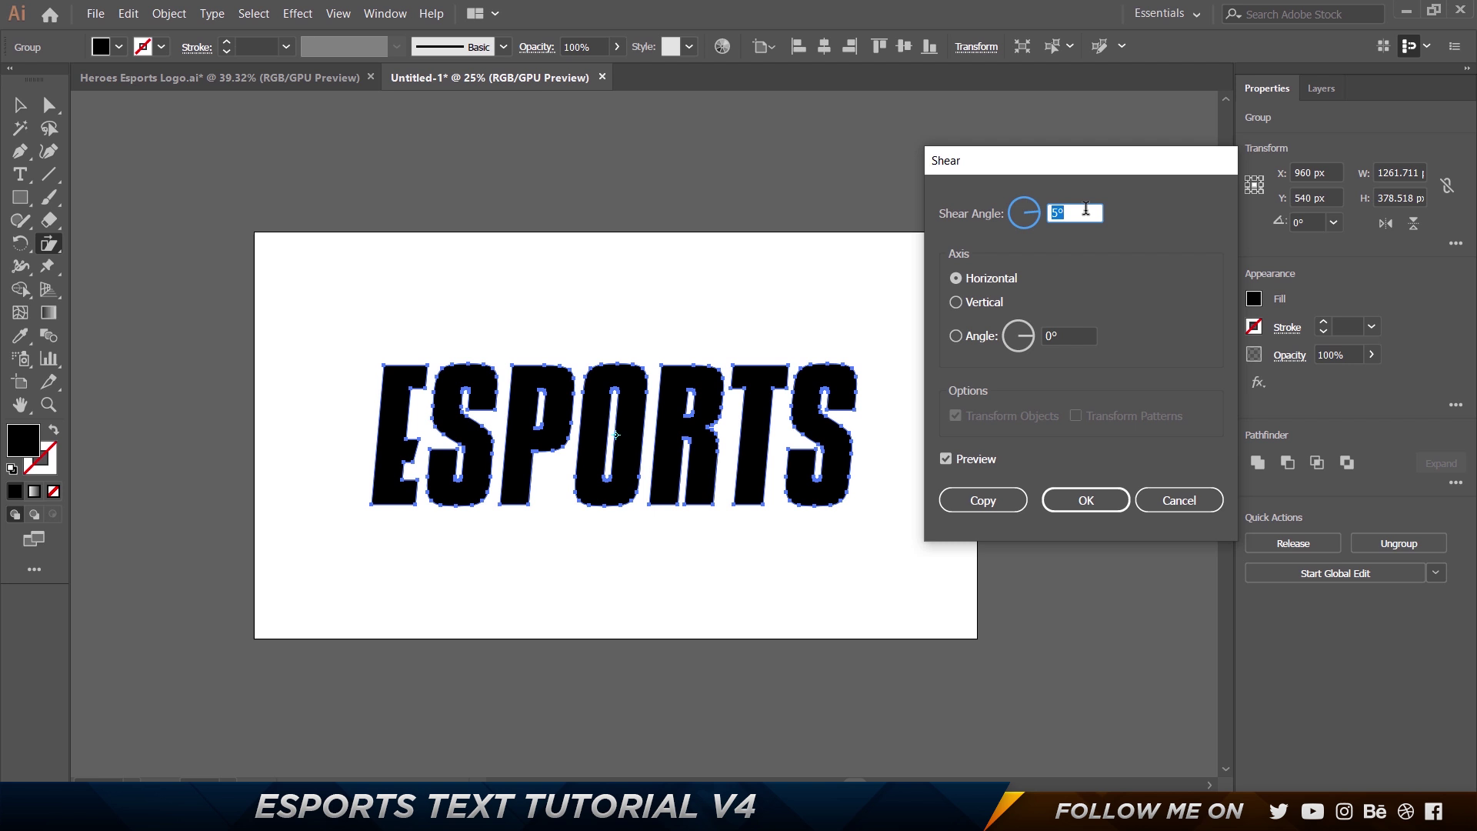
key("Up")
key("Up")
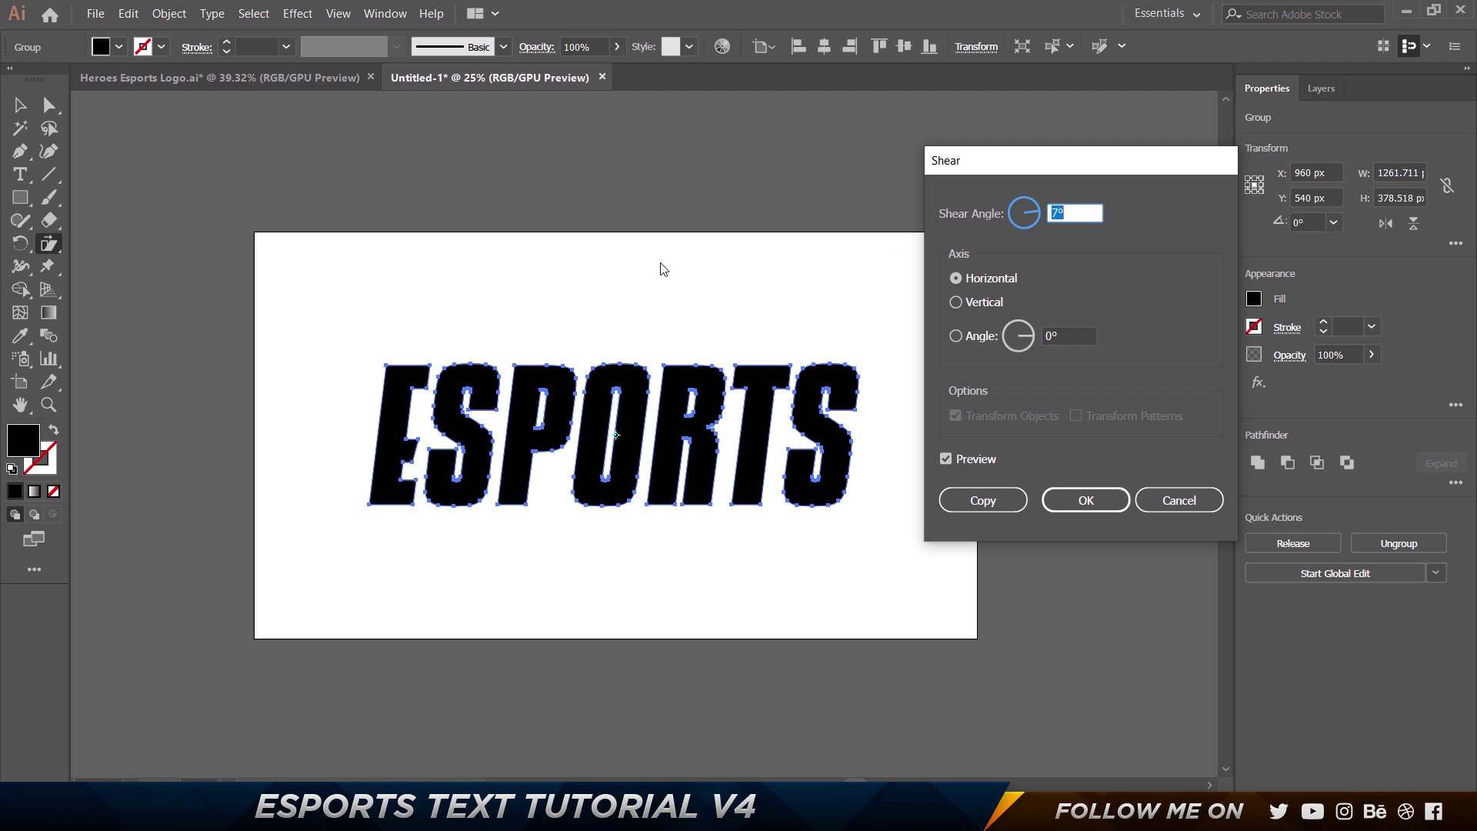
left_click(1085, 500)
key("v")
left_click(607, 211)
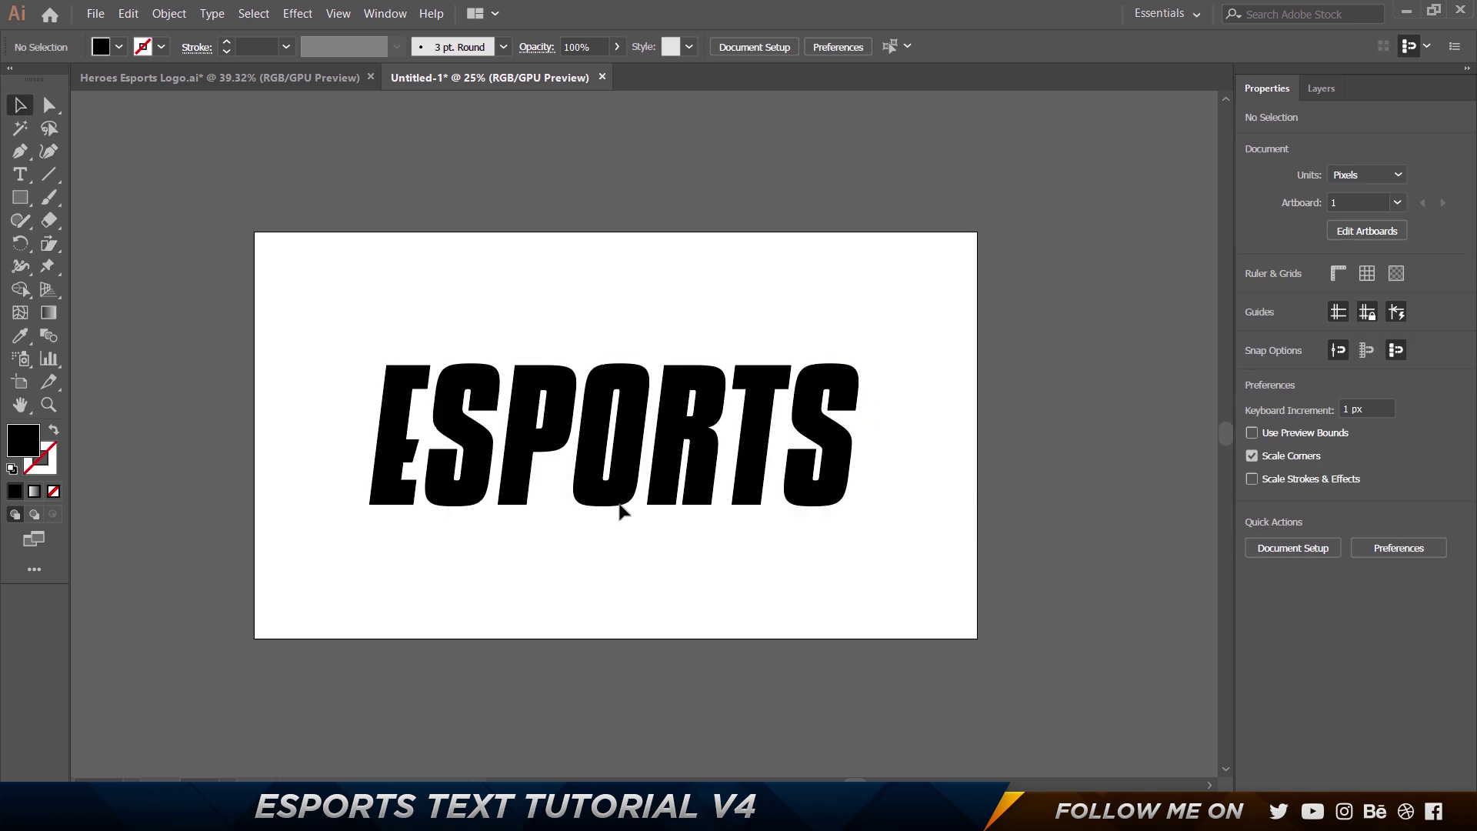
left_click(665, 450)
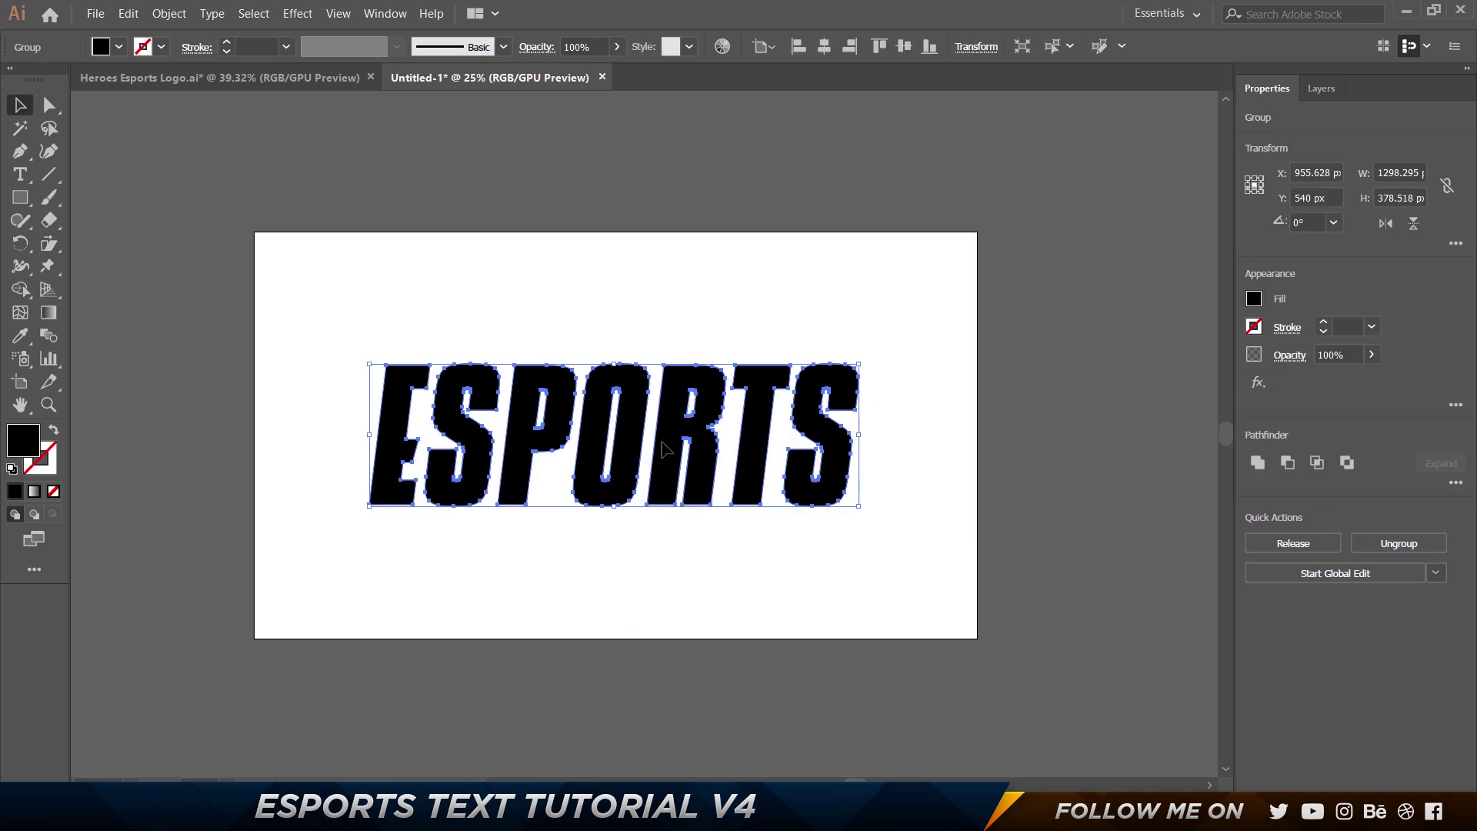
left_click(183, 14)
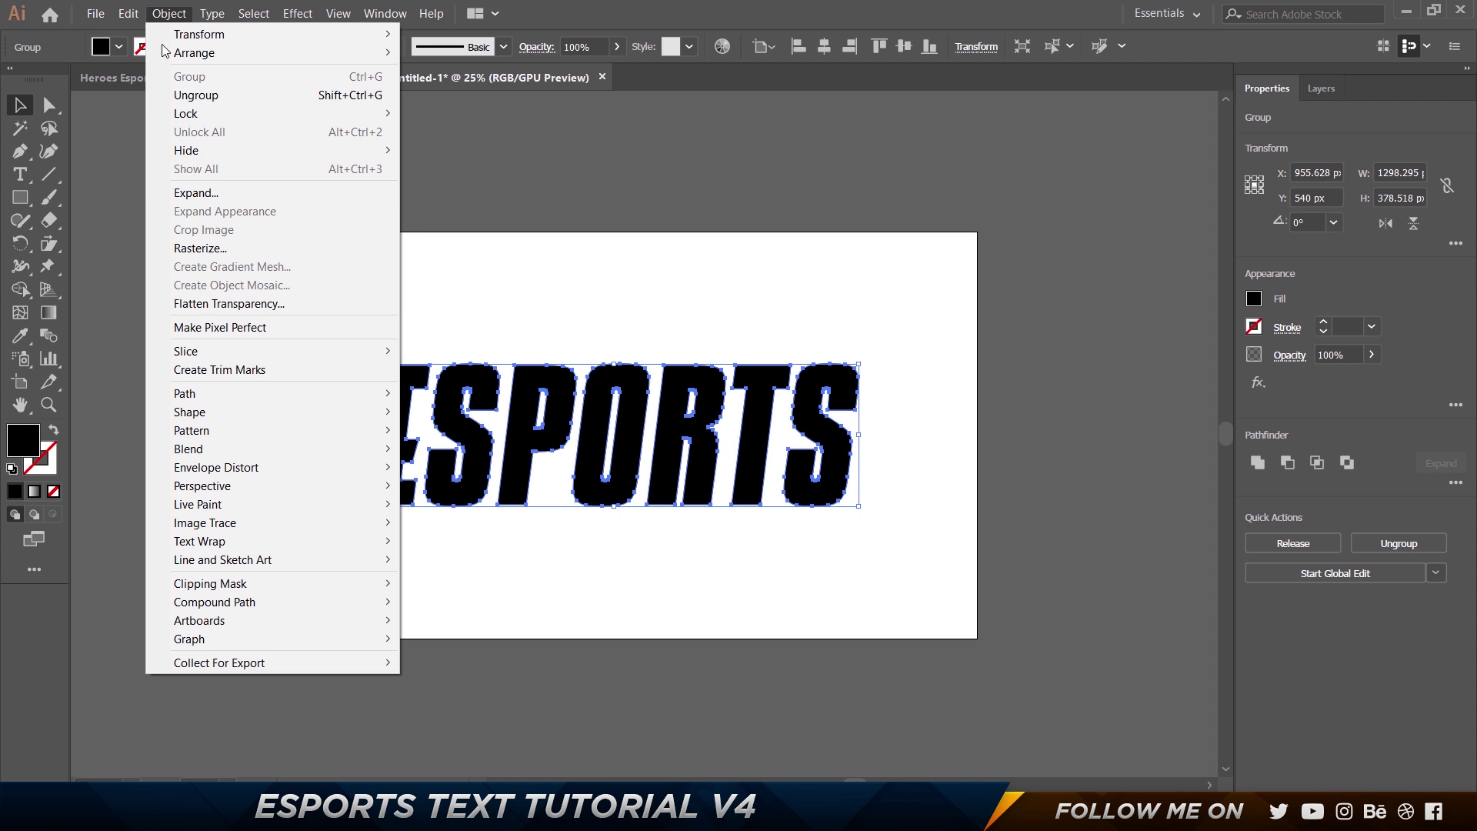
left_click(48, 290)
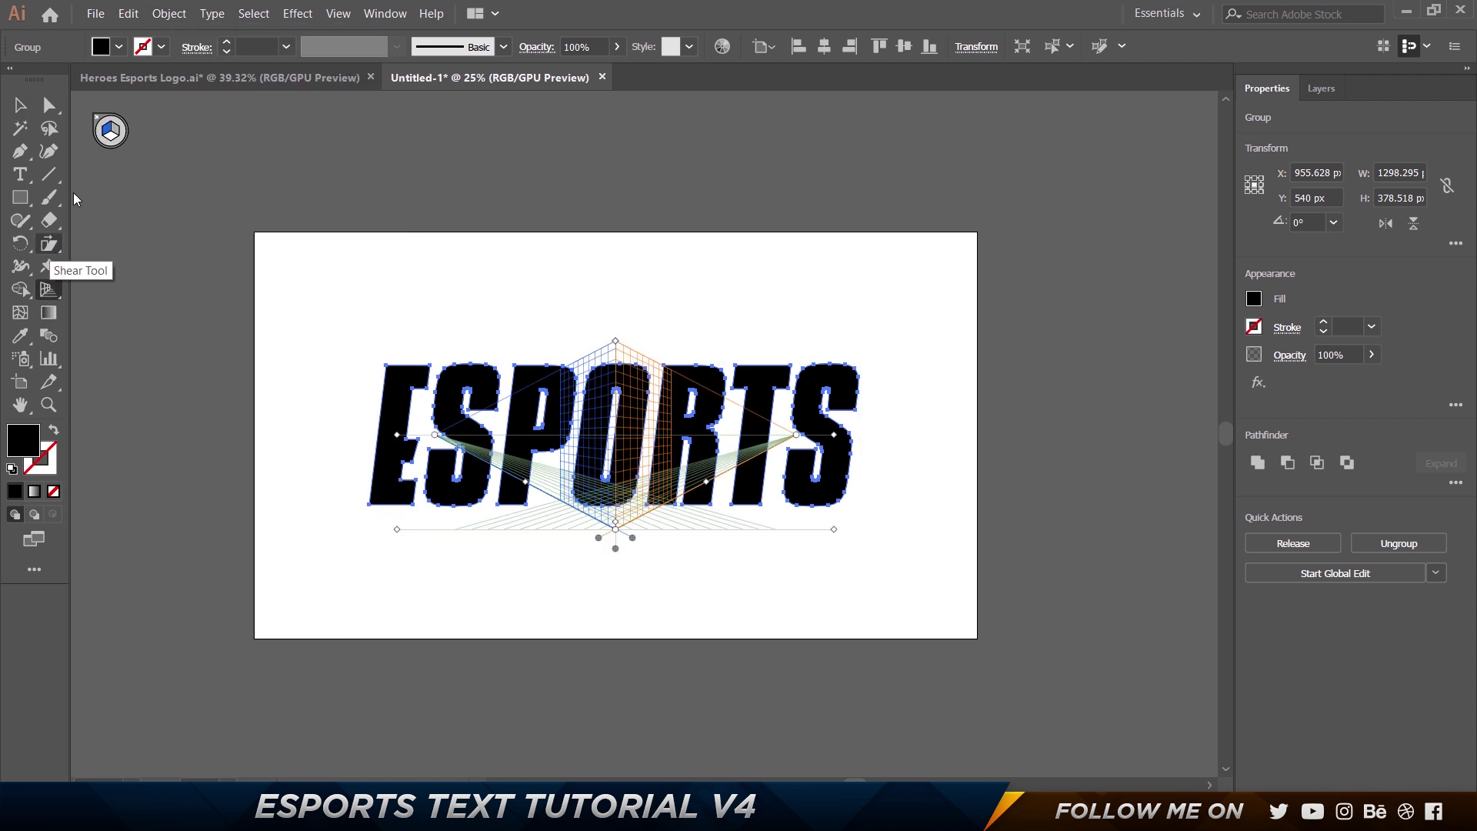
left_click(97, 117)
Shear the ESPORTS group along the vertical axis by -2° using the Shear tool's options.
left_click_drag(57, 242, 118, 269)
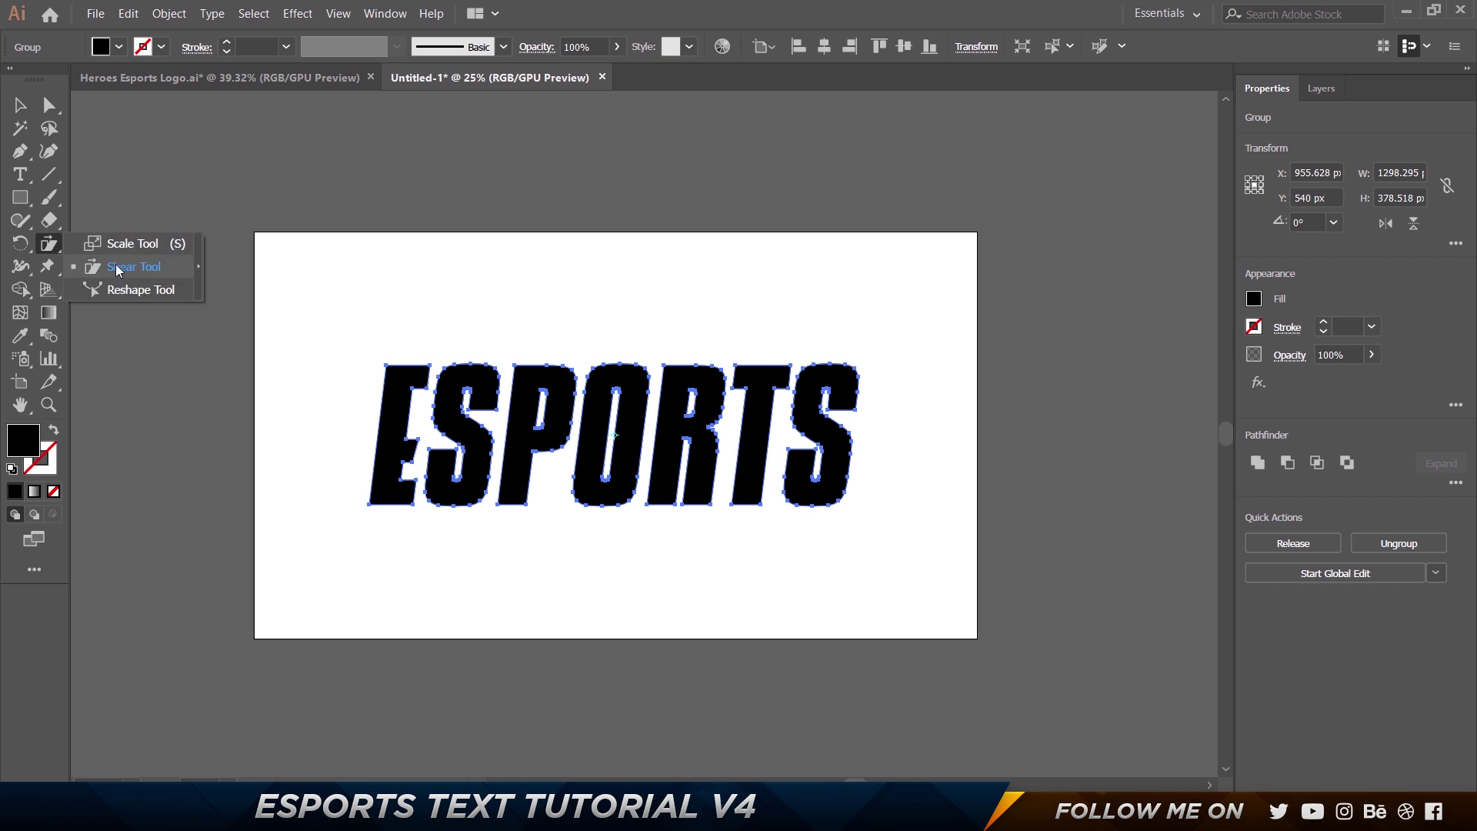
left_click(113, 264)
double_click(50, 242)
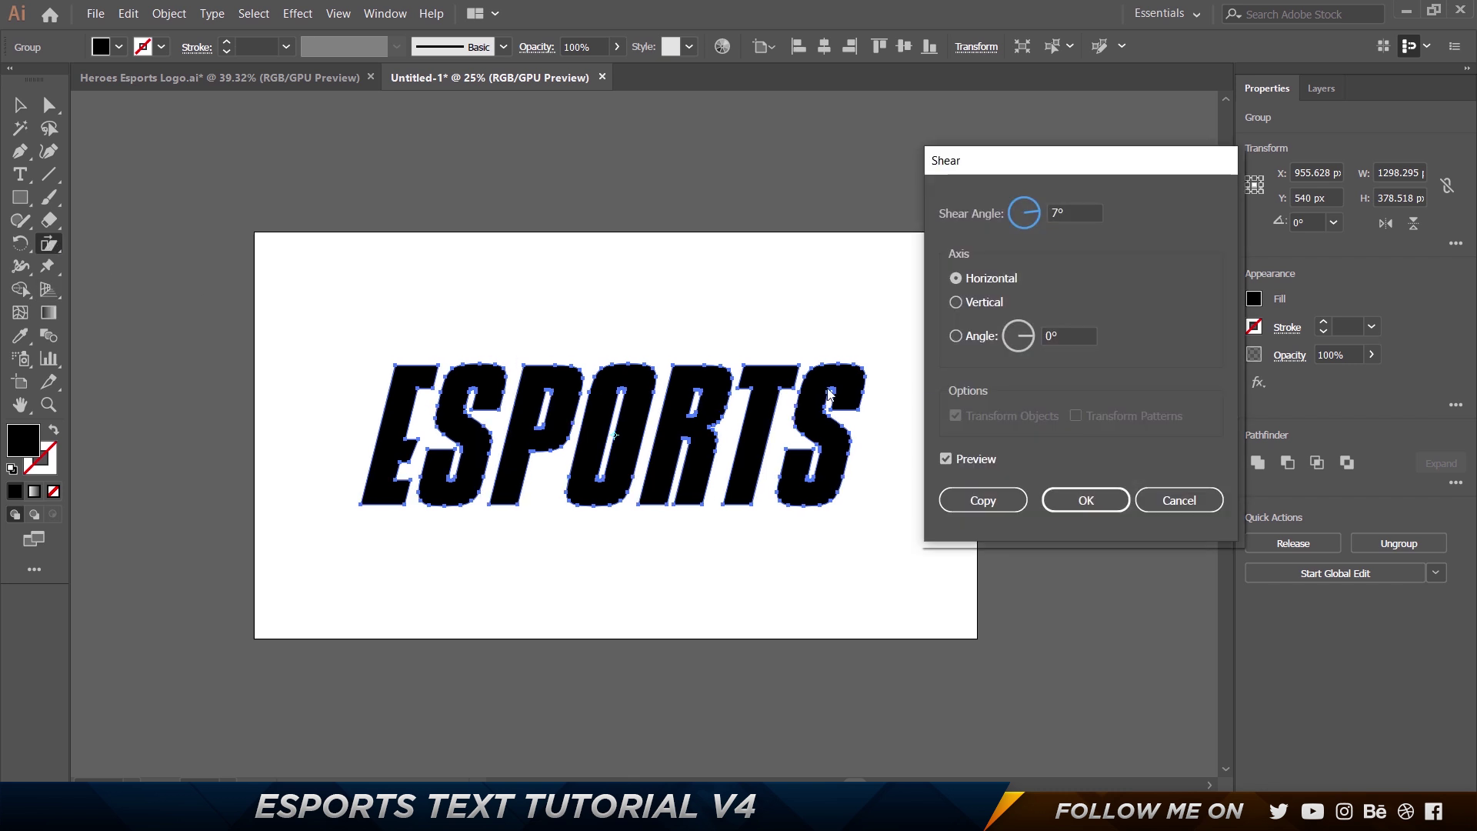
left_click(956, 301)
left_click(1078, 213)
key("Down")
key("Down")
key("Down")
key("Down")
key("Down")
key("Down")
key("Down")
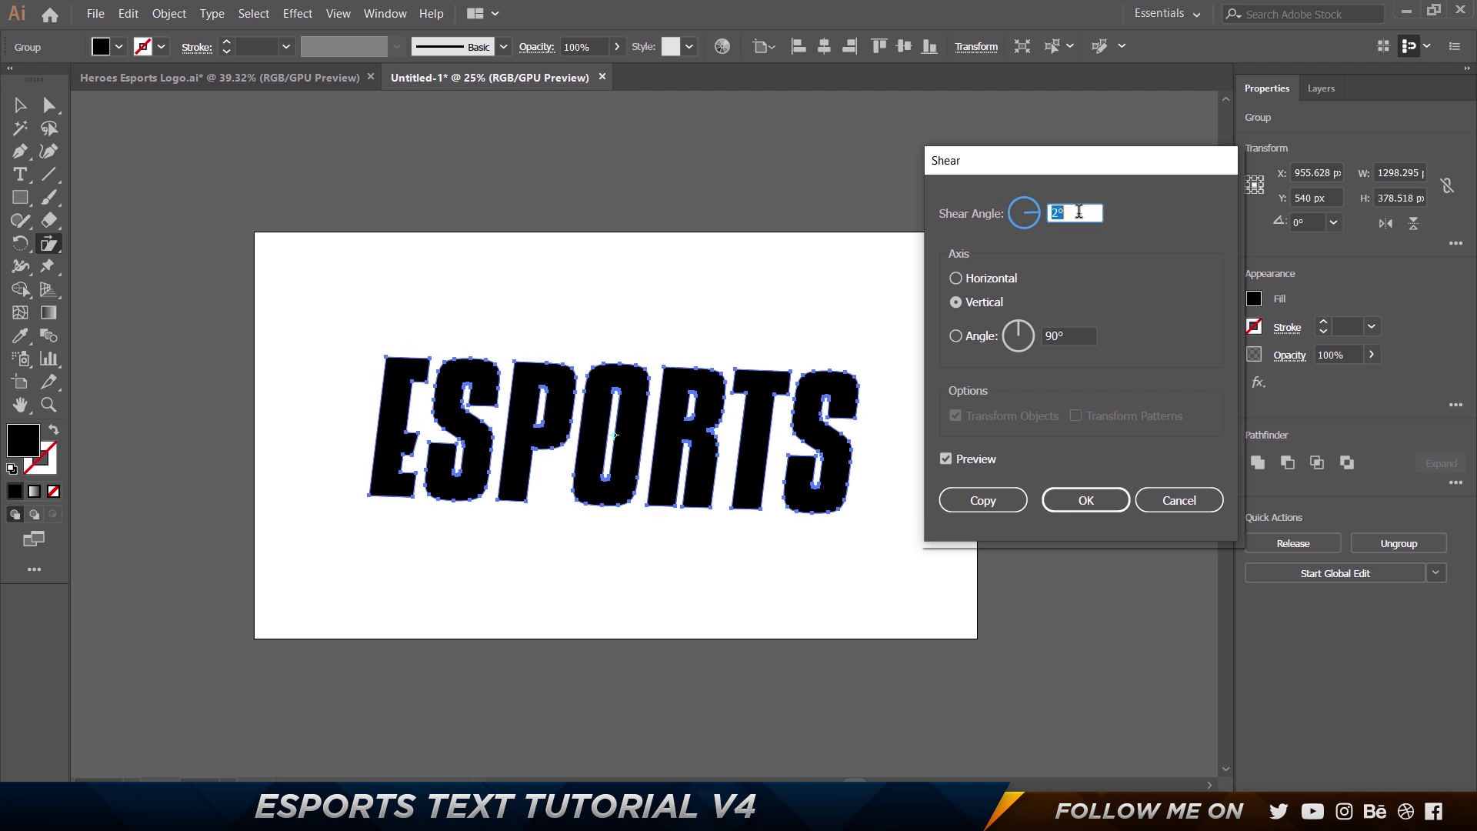
key("Down")
key("Down")
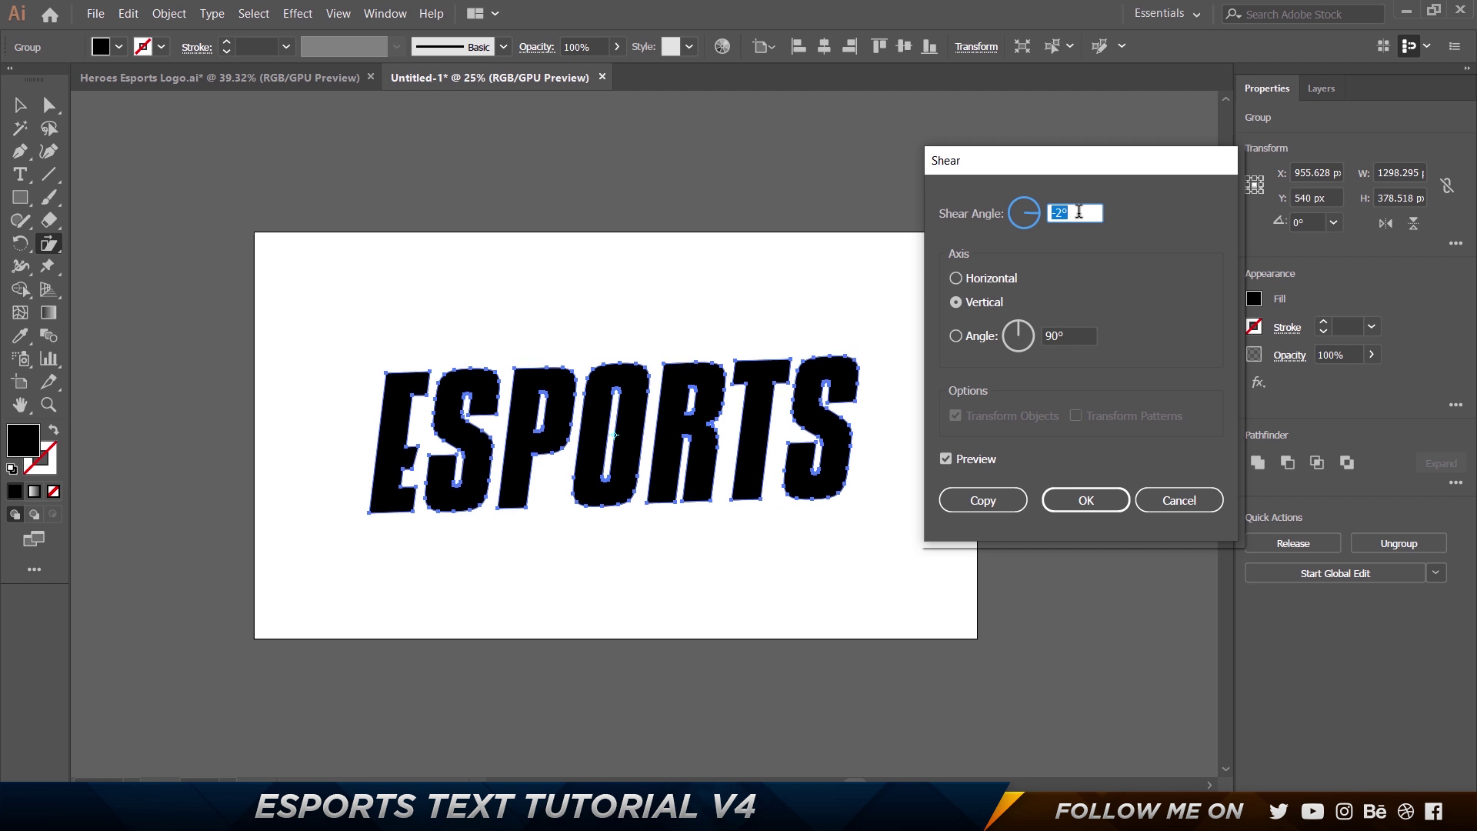
key("Return")
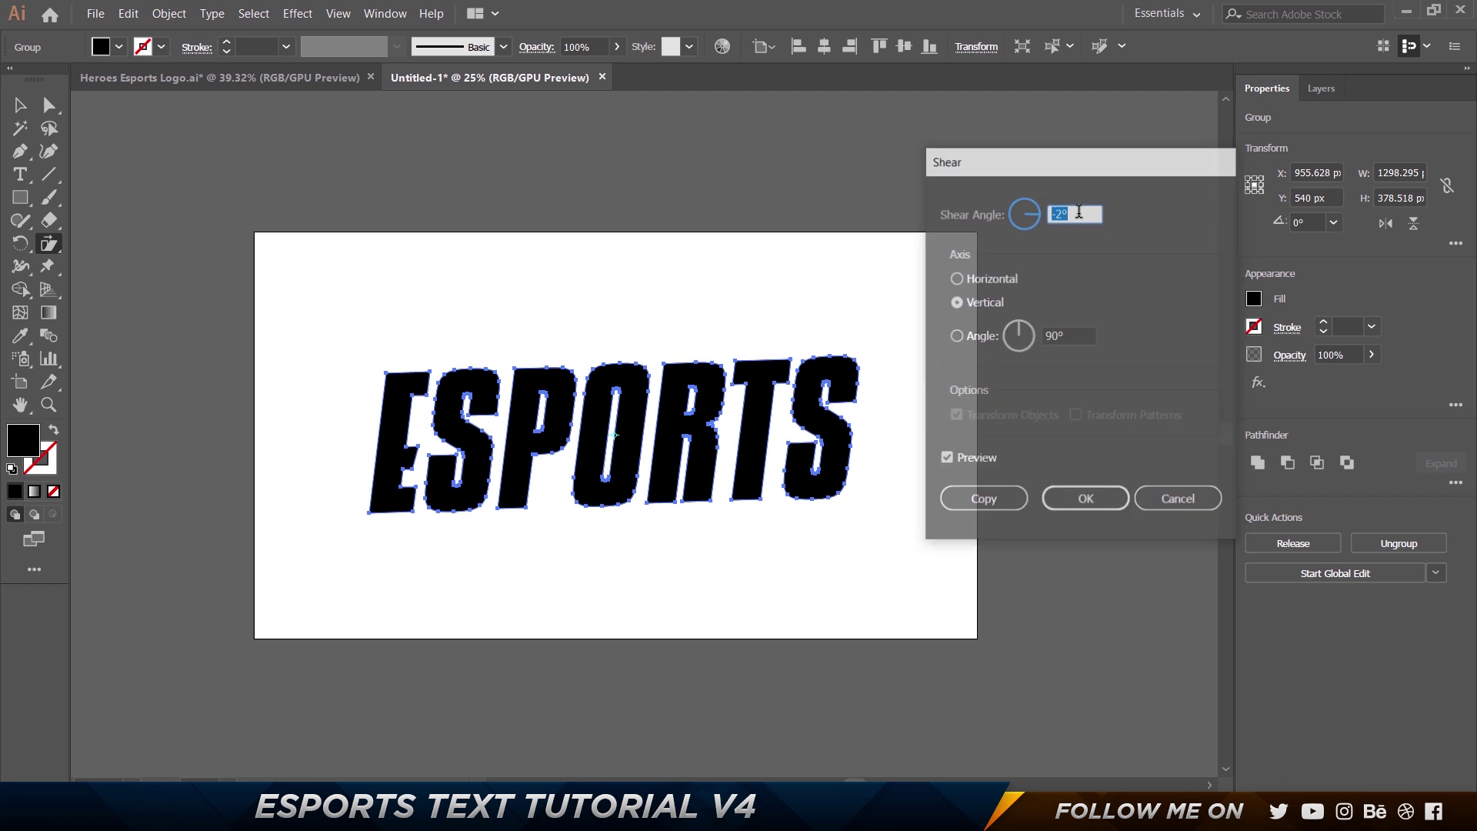
Center the ESPORTS group horizontally and vertically on the artboard and compare it with the Heroes Esports Logo document.
left_click(21, 105)
left_click(697, 224)
left_click(699, 421)
left_click(824, 47)
left_click(904, 47)
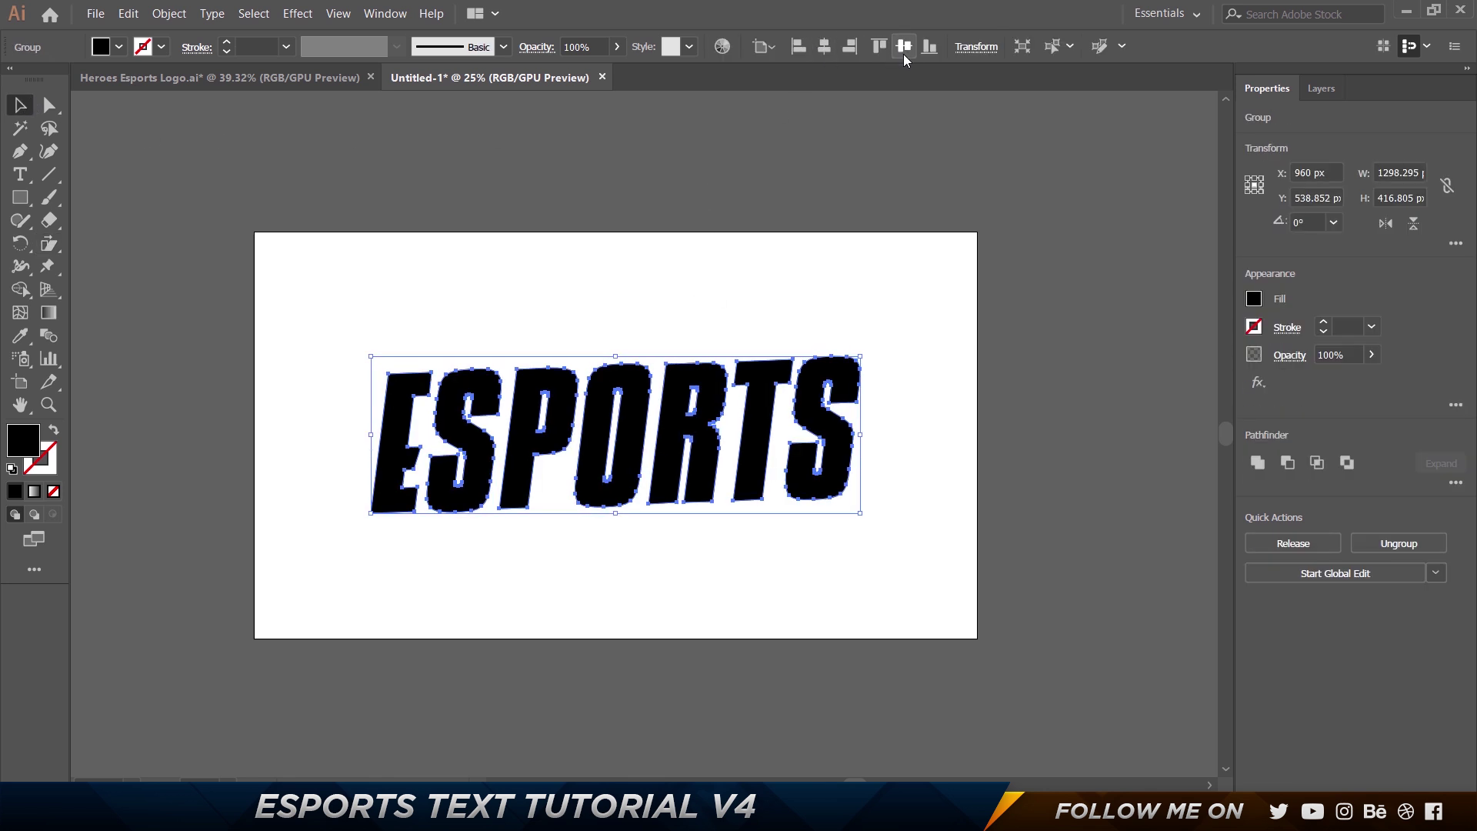
left_click(965, 456)
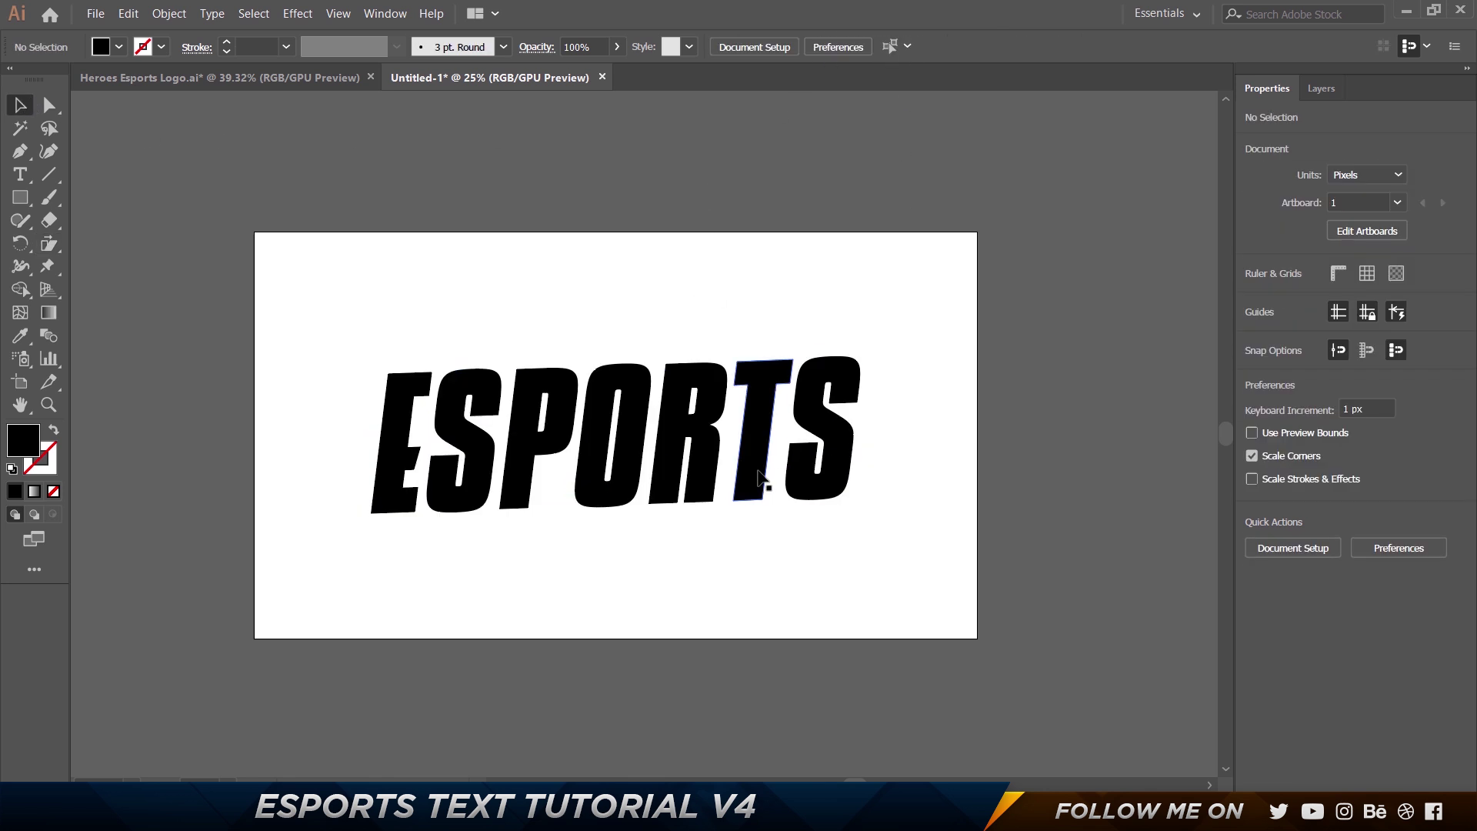
key("ctrl+0")
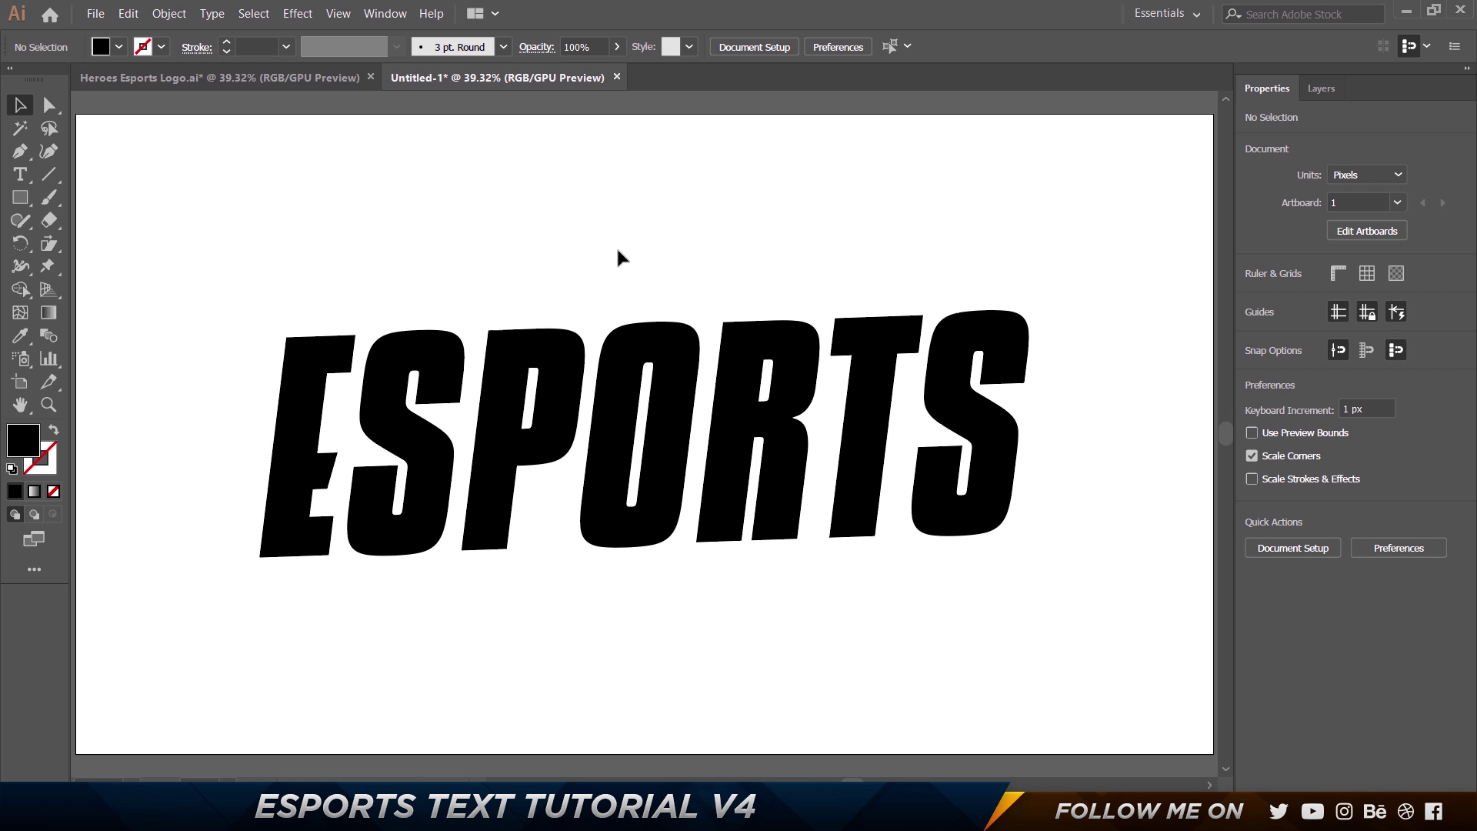
left_click(271, 82)
key("ctrl+Tab")
Fill the ESPORTS group with a linear white-to-black gradient at a -90° angle, keeping the gradient settings clear of most letters.
left_click(552, 344)
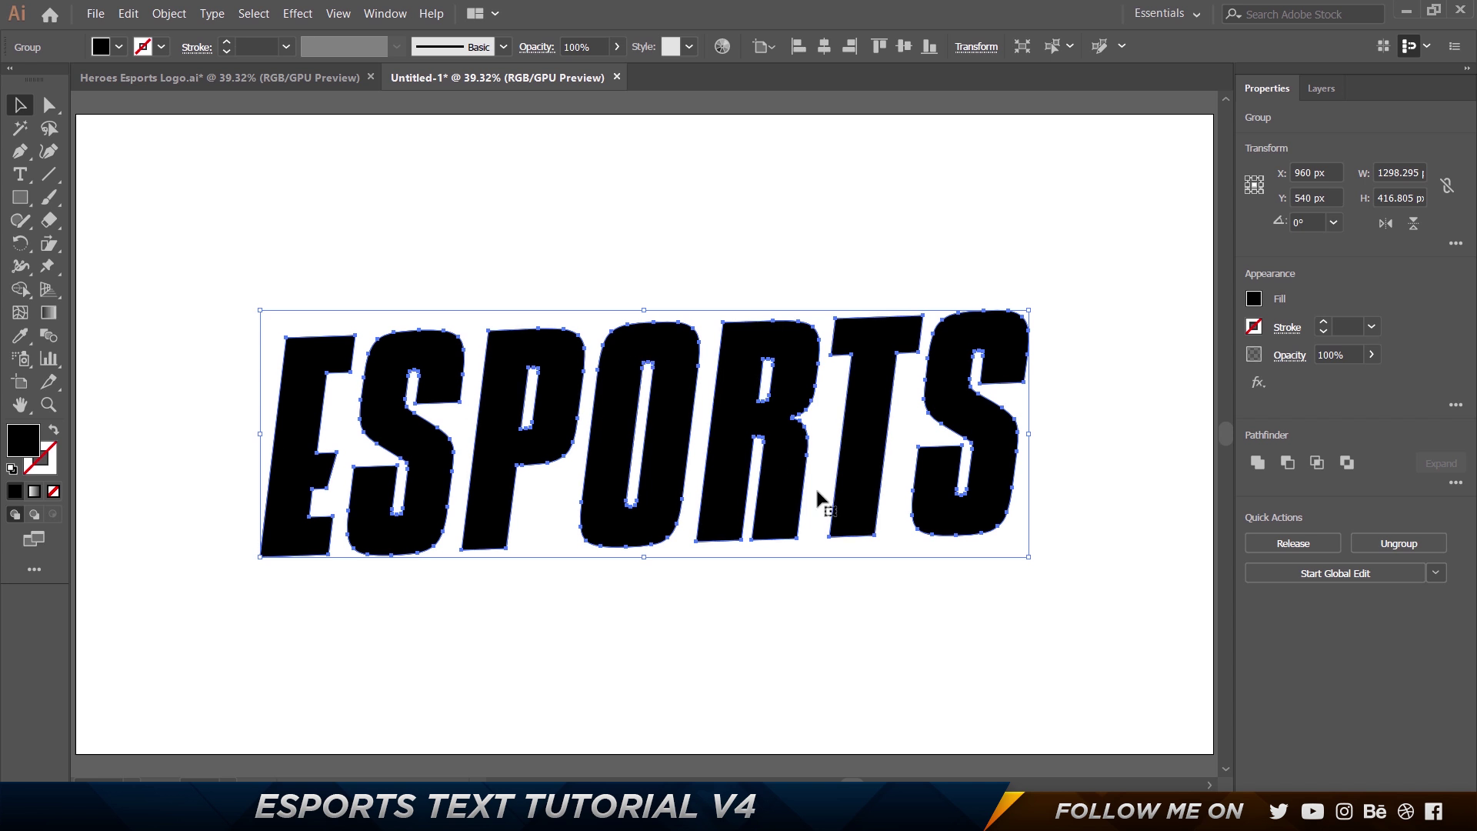
left_click(35, 492)
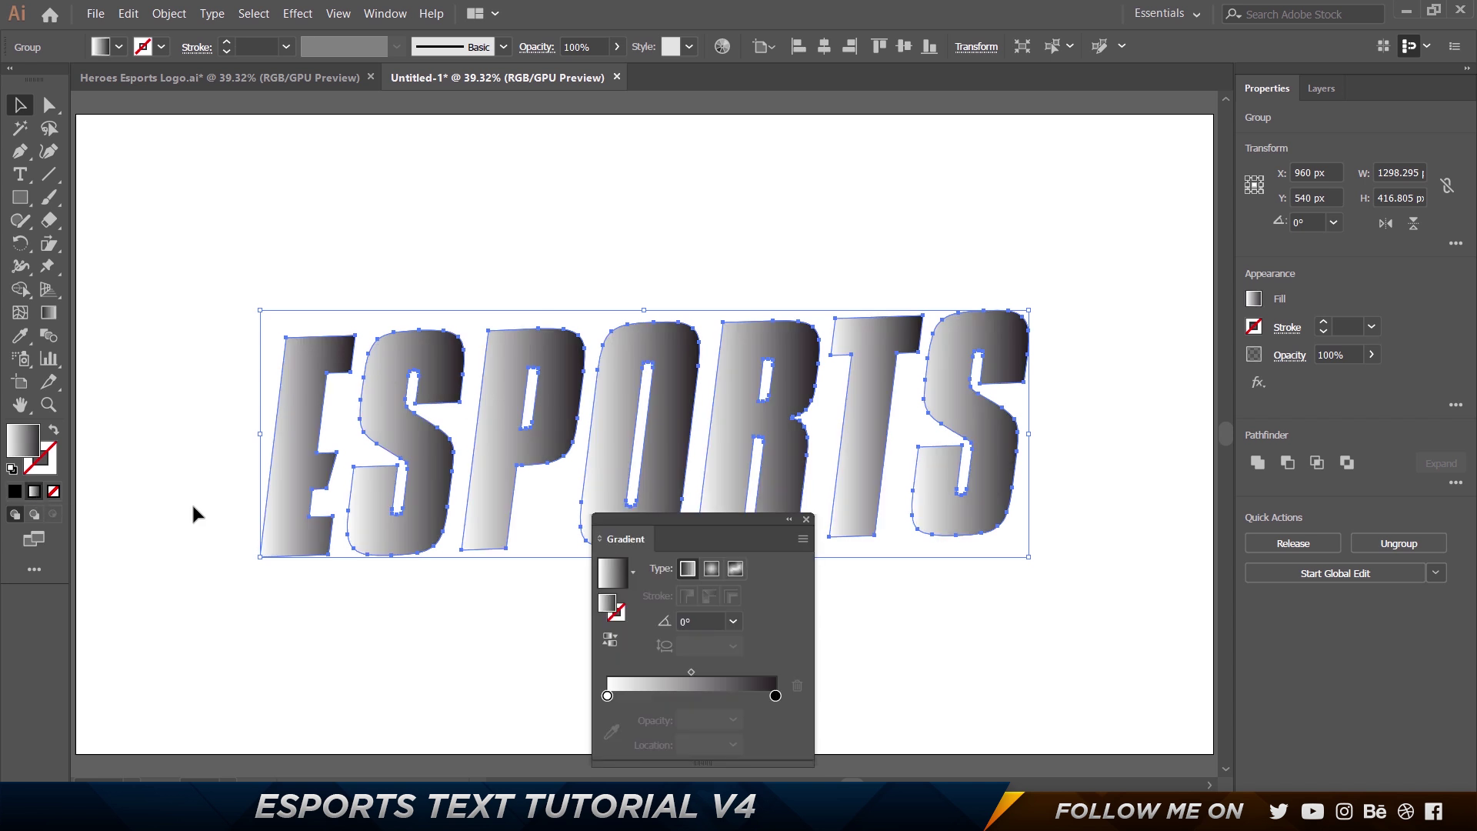
left_click_drag(679, 520, 1076, 127)
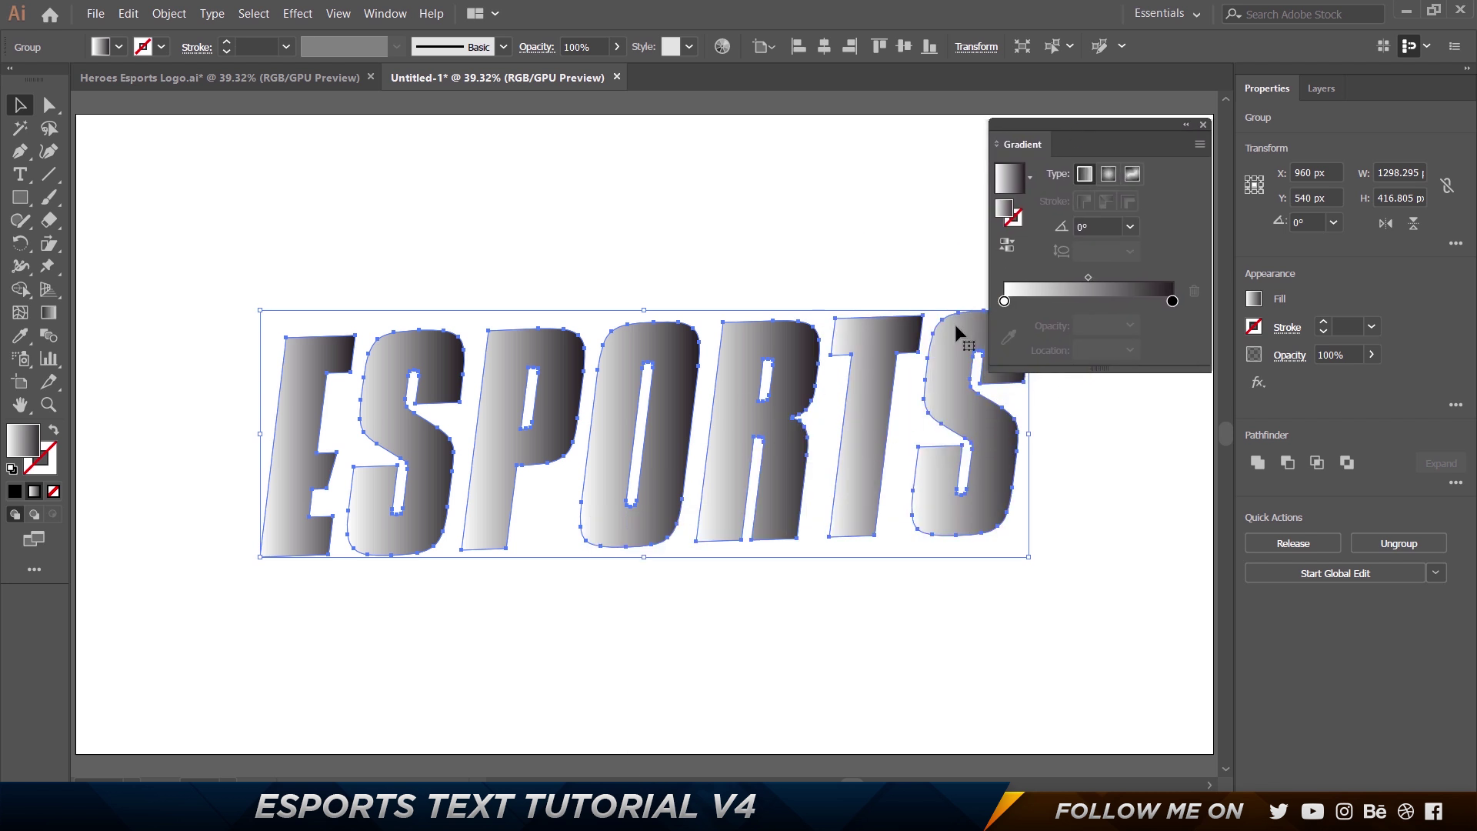
left_click(1008, 246)
type("-90")
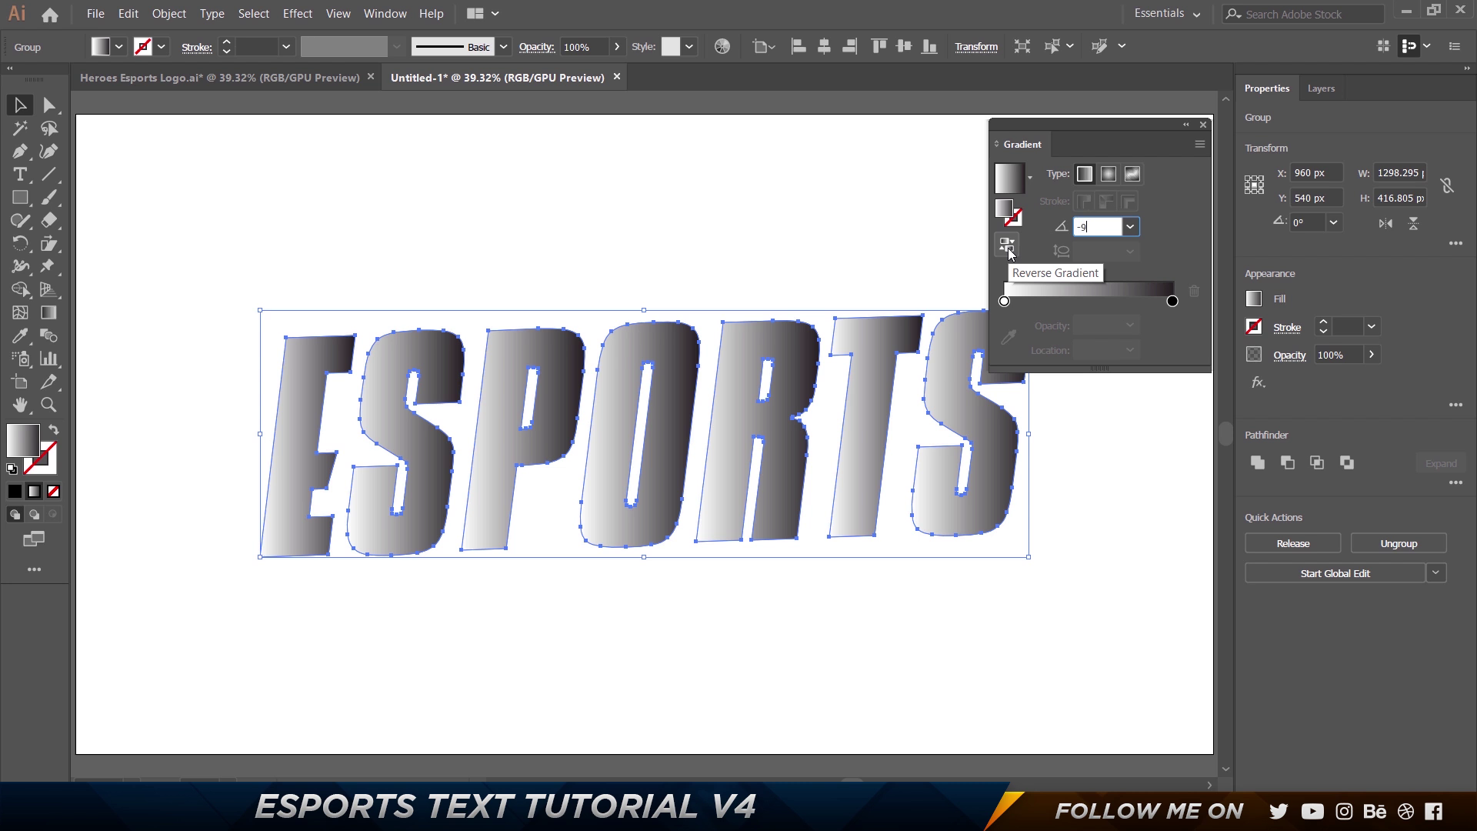
key("Return")
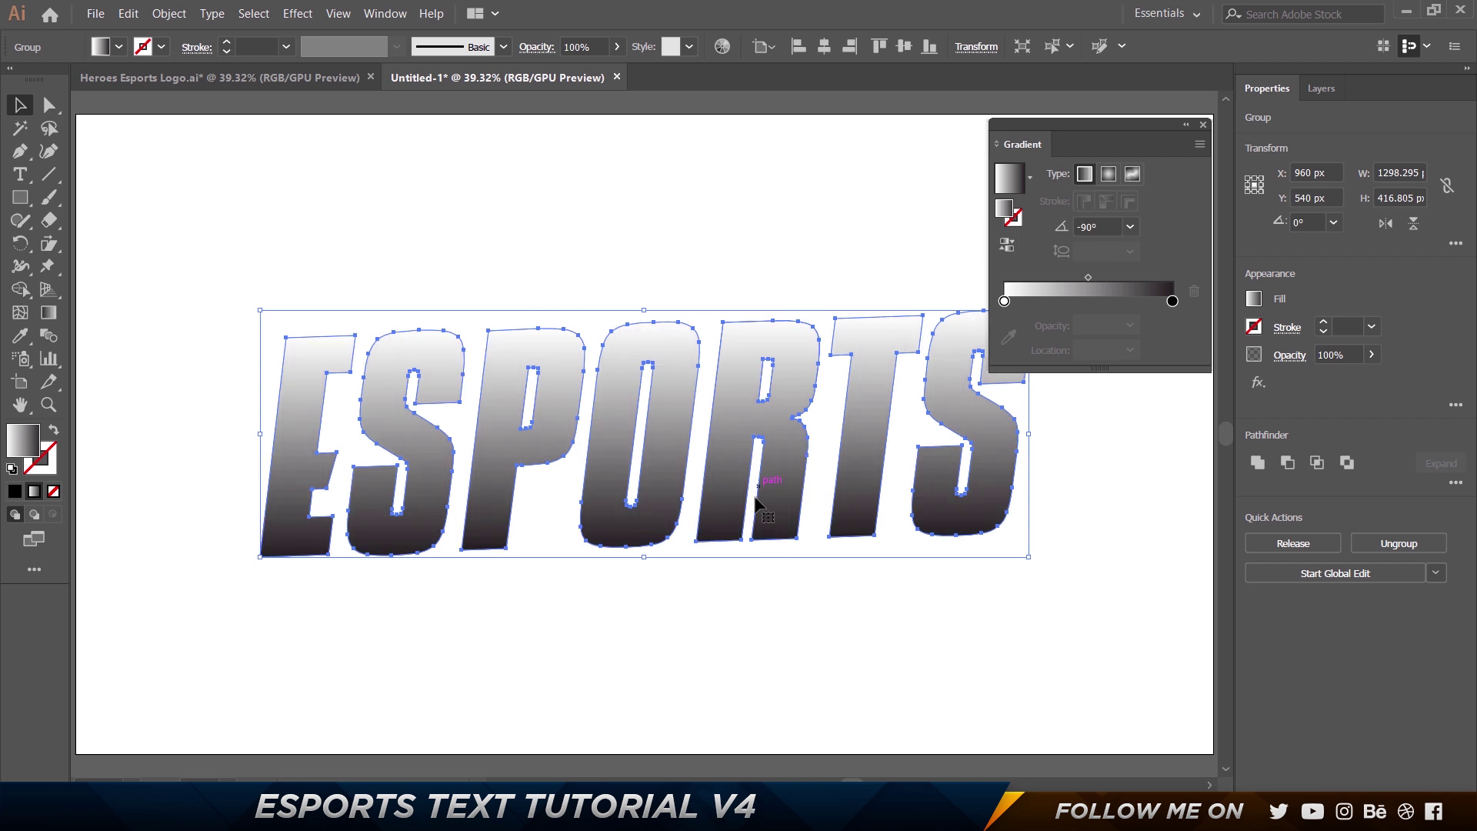
In the Heroes Esports Logo document, ungroup the lettering until the gradient-filled R can be selected on its own.
left_click(293, 84)
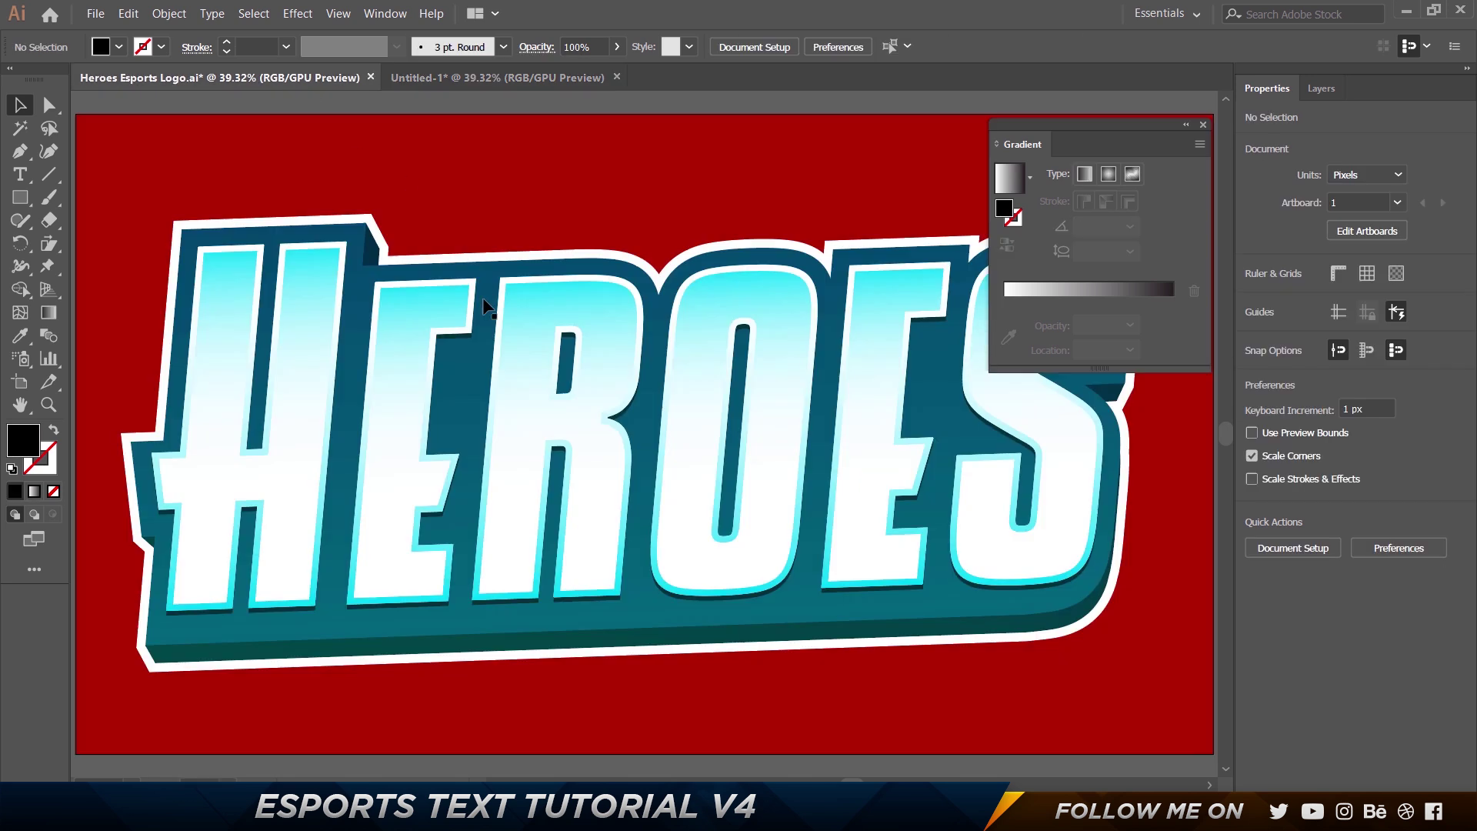
left_click(512, 351)
key("ctrl+shift+g")
left_click(549, 137)
left_click(528, 314)
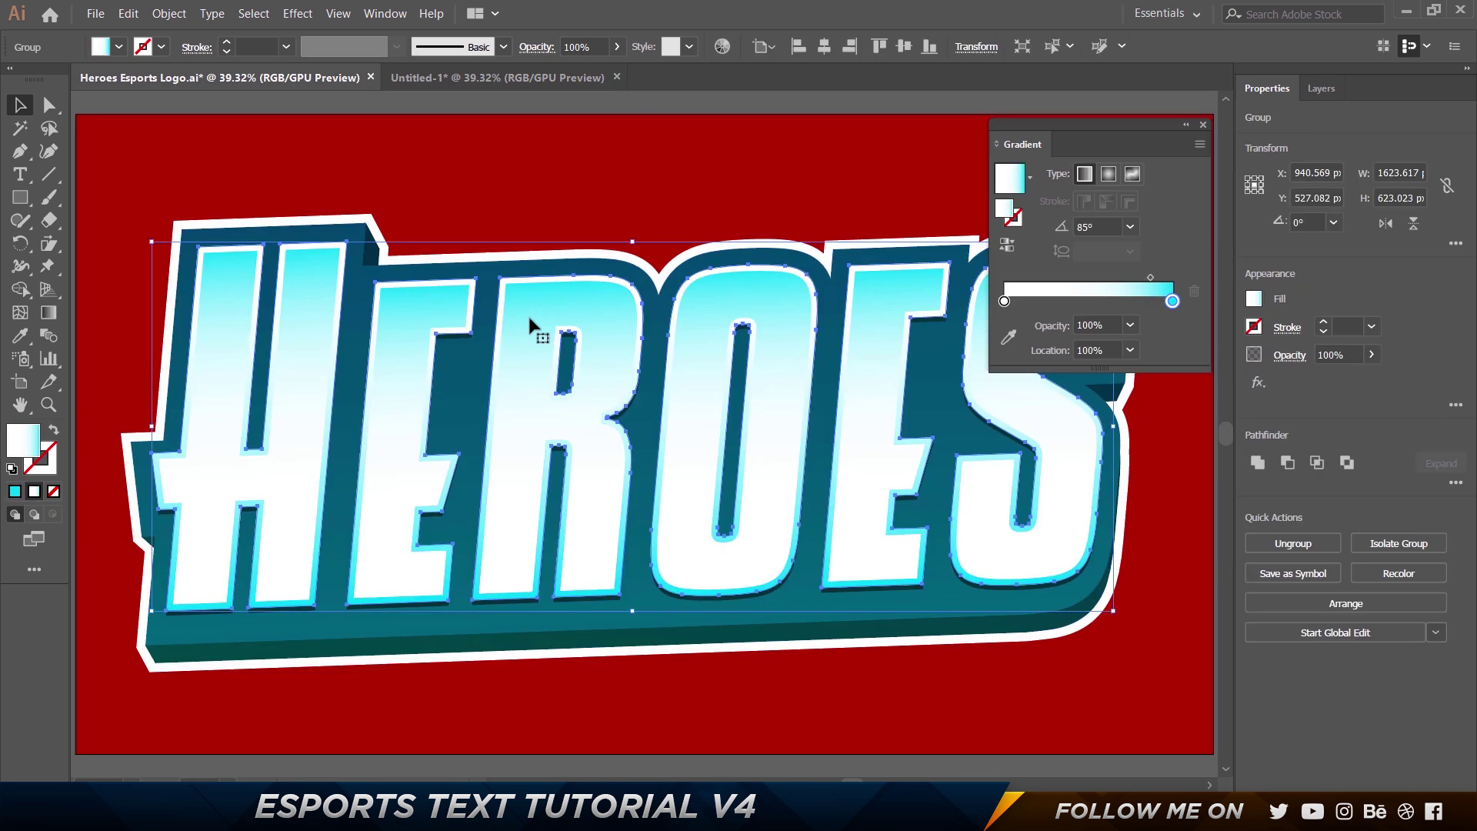
key("ctrl+shift+g")
left_click(538, 192)
left_click(532, 357)
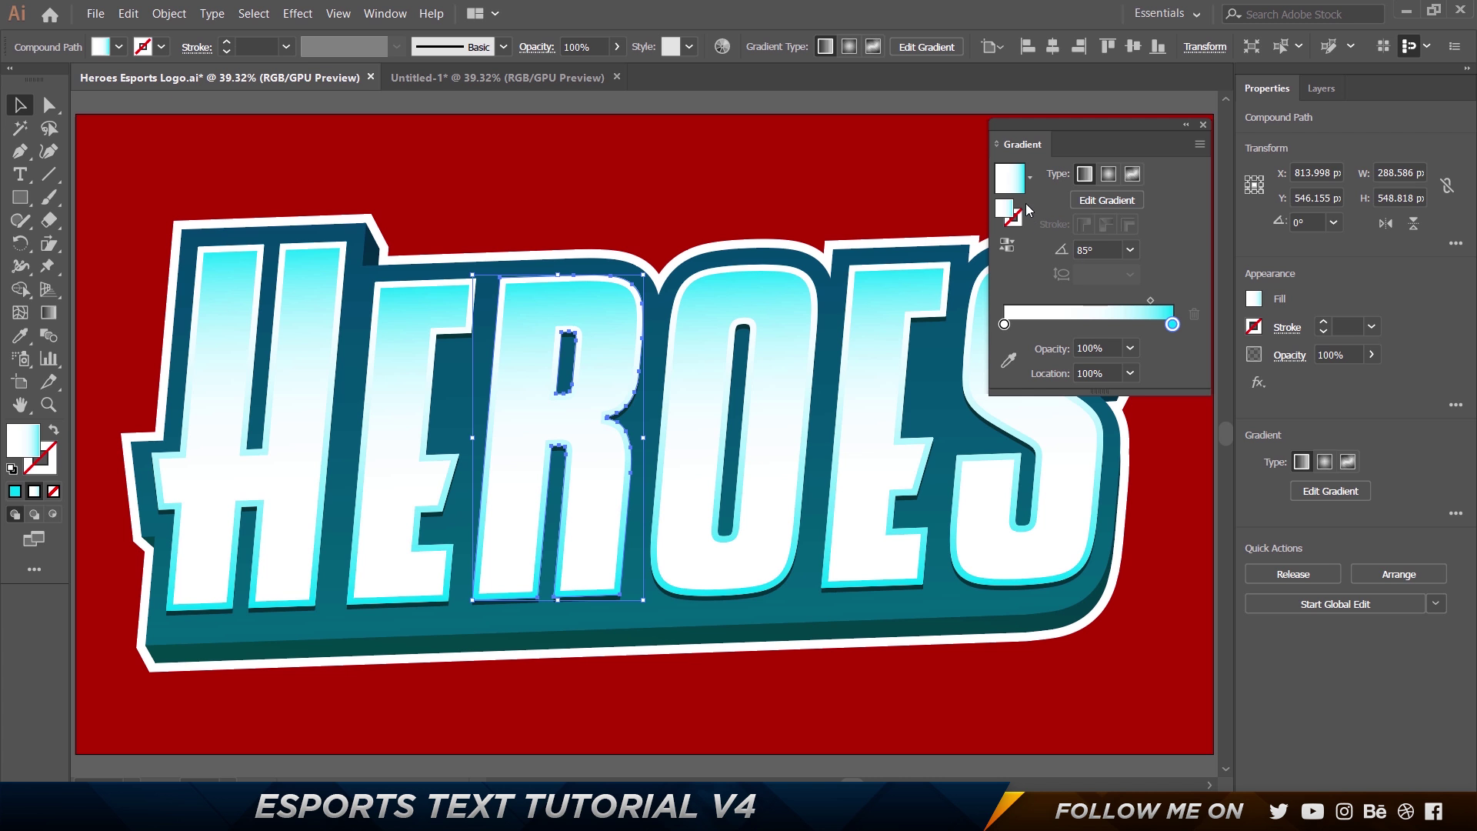
Copy the hex code of the R gradient's cyan stop and inspect the location of the gradient's midpoint.
double_click(1172, 325)
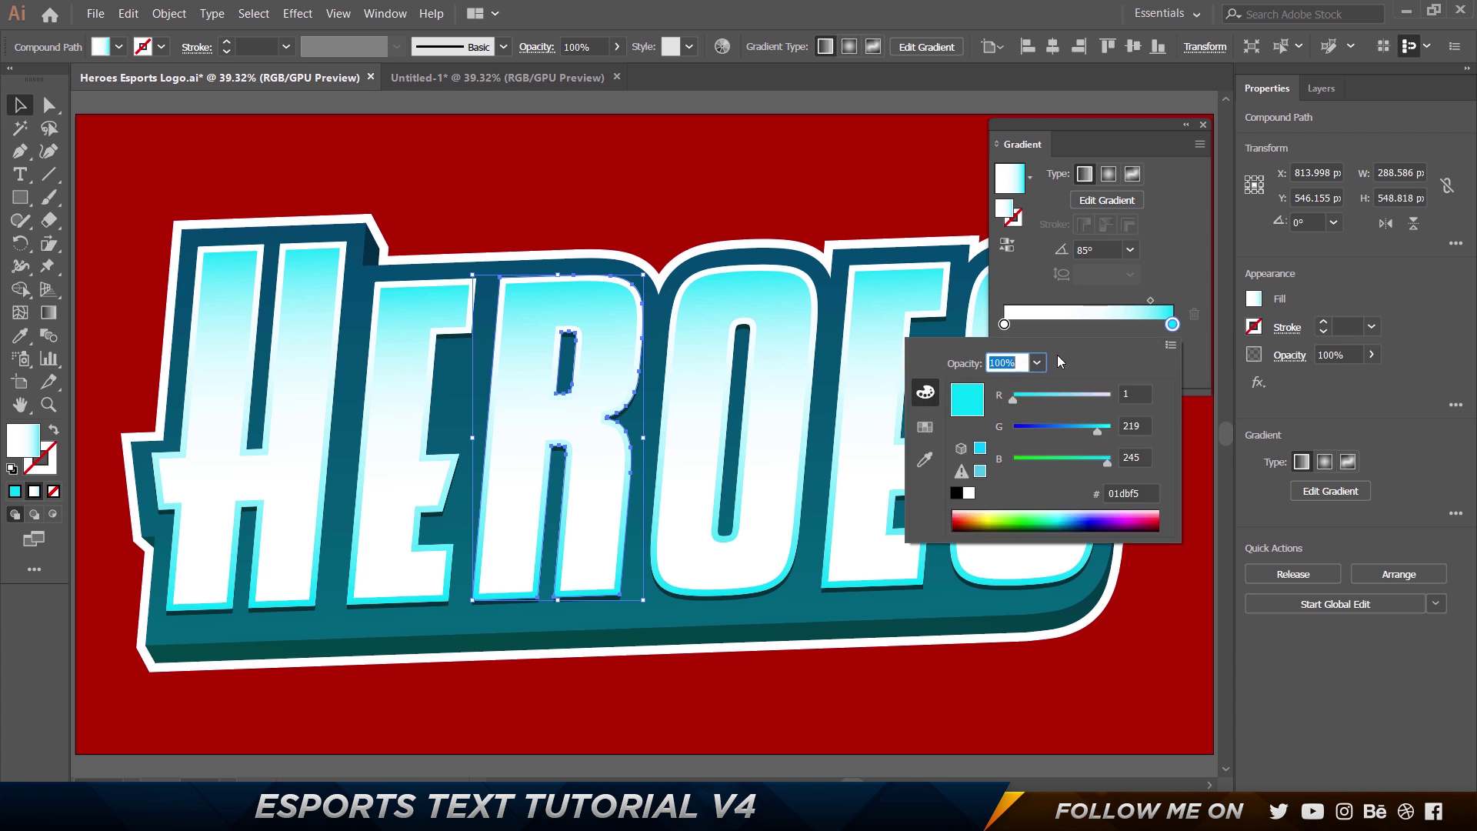
left_click(1128, 500)
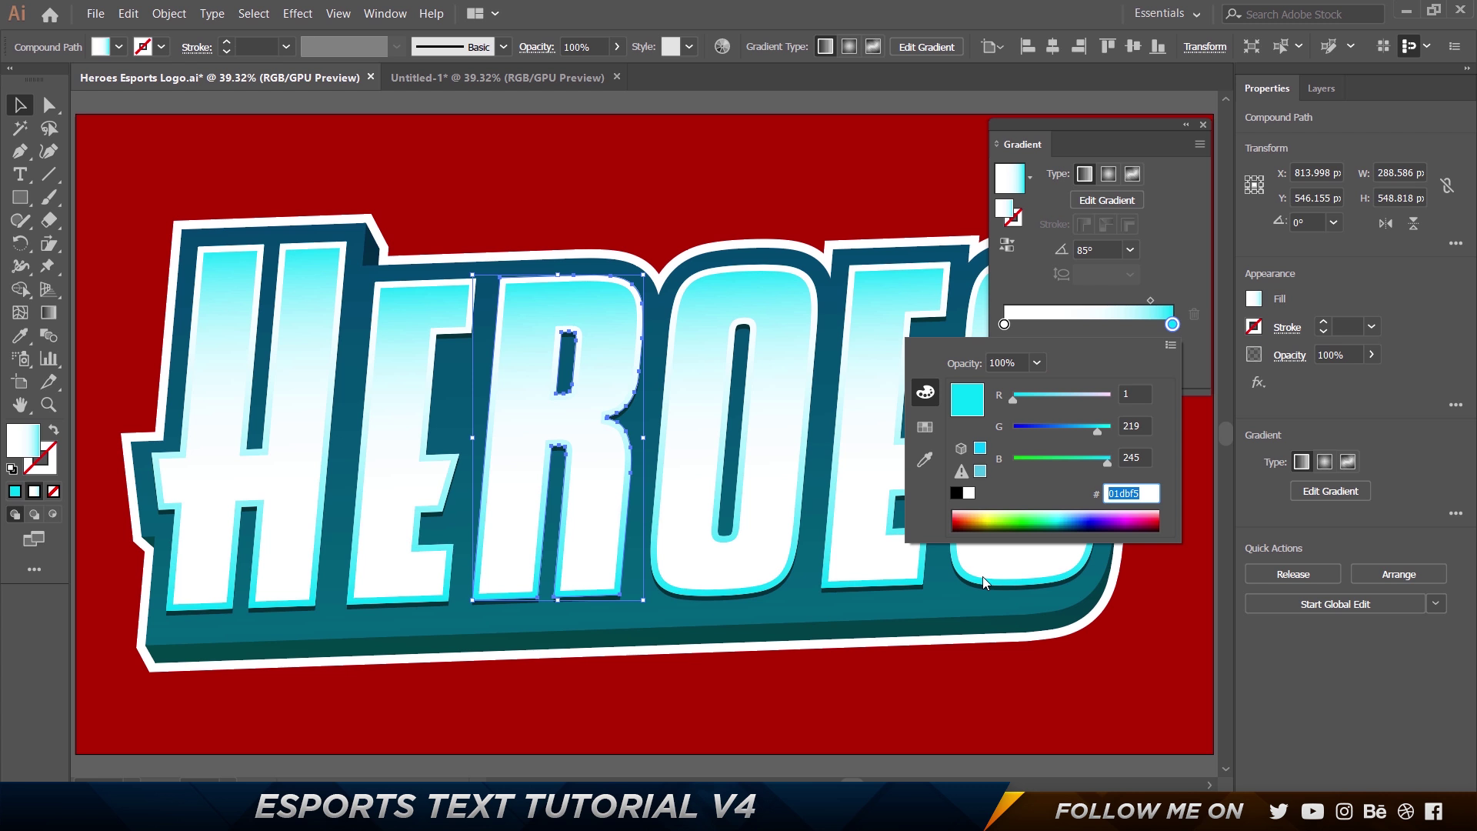
key("Return")
left_click(1150, 301)
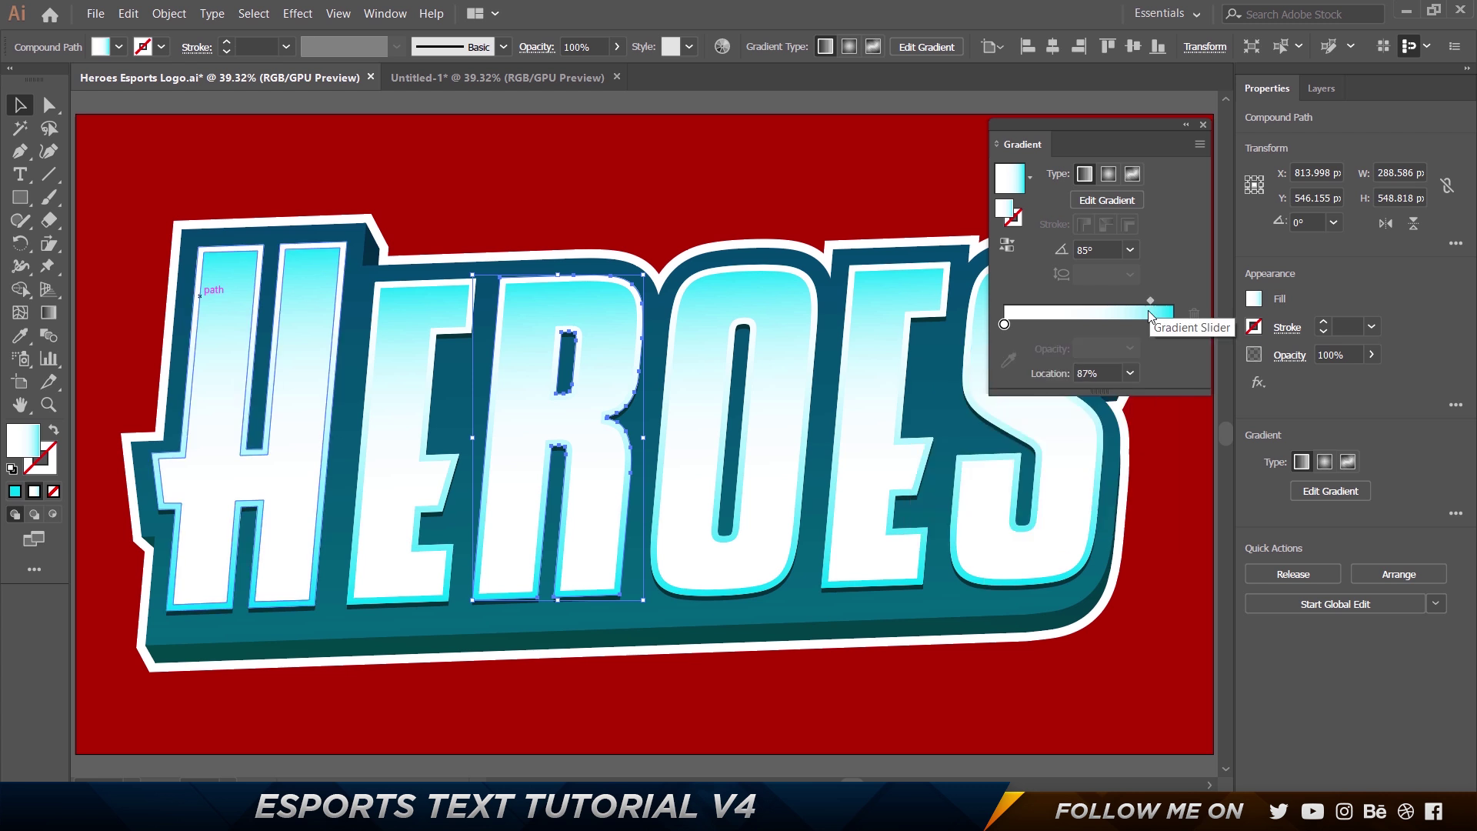
Back in the Untitled-1 document, replace the black stop of the ESPORTS gradient with the copied color 01dbf5.
left_click(497, 77)
left_click(1004, 301)
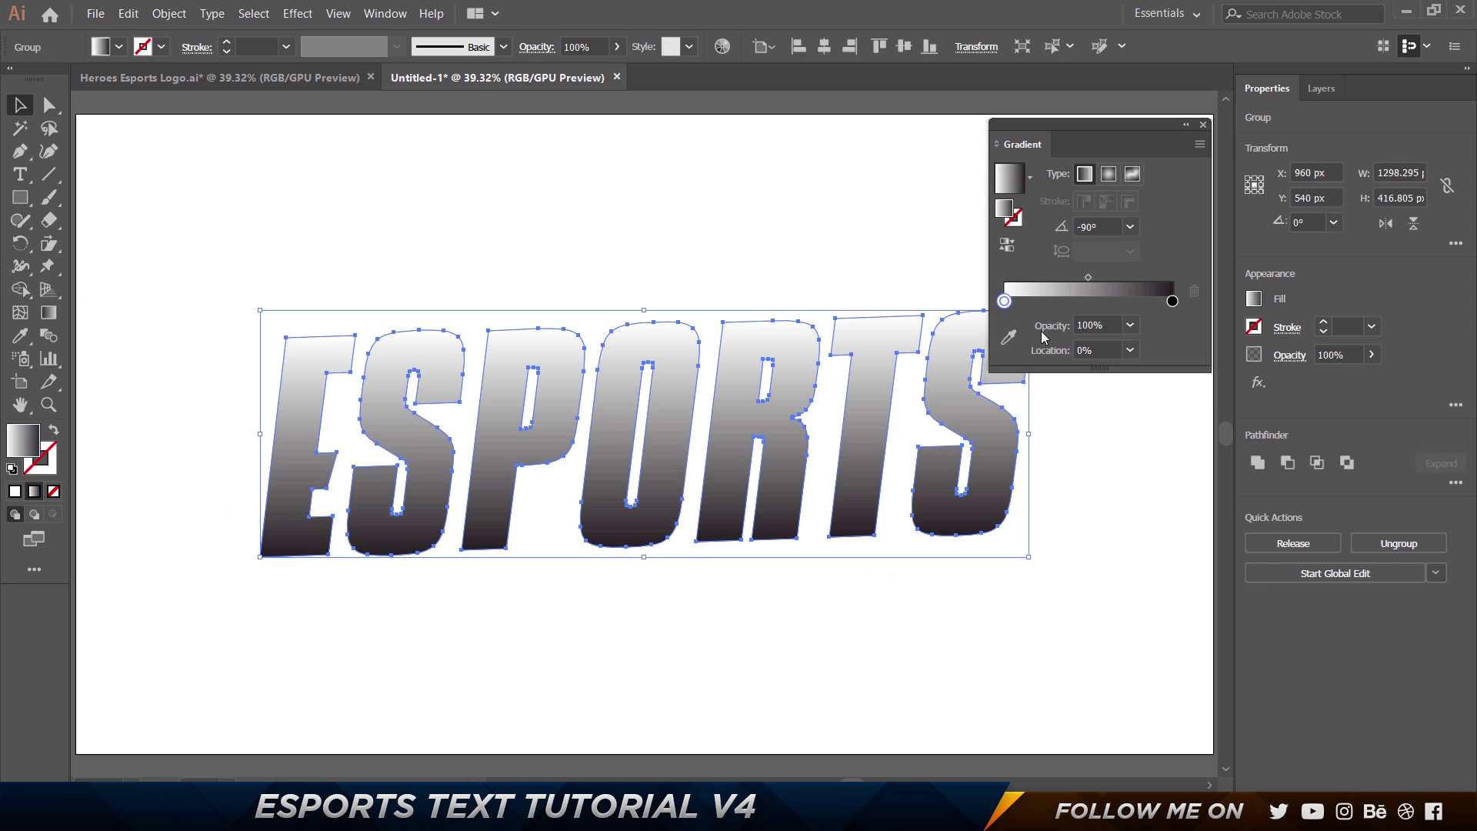
left_click(1171, 301)
double_click(1172, 302)
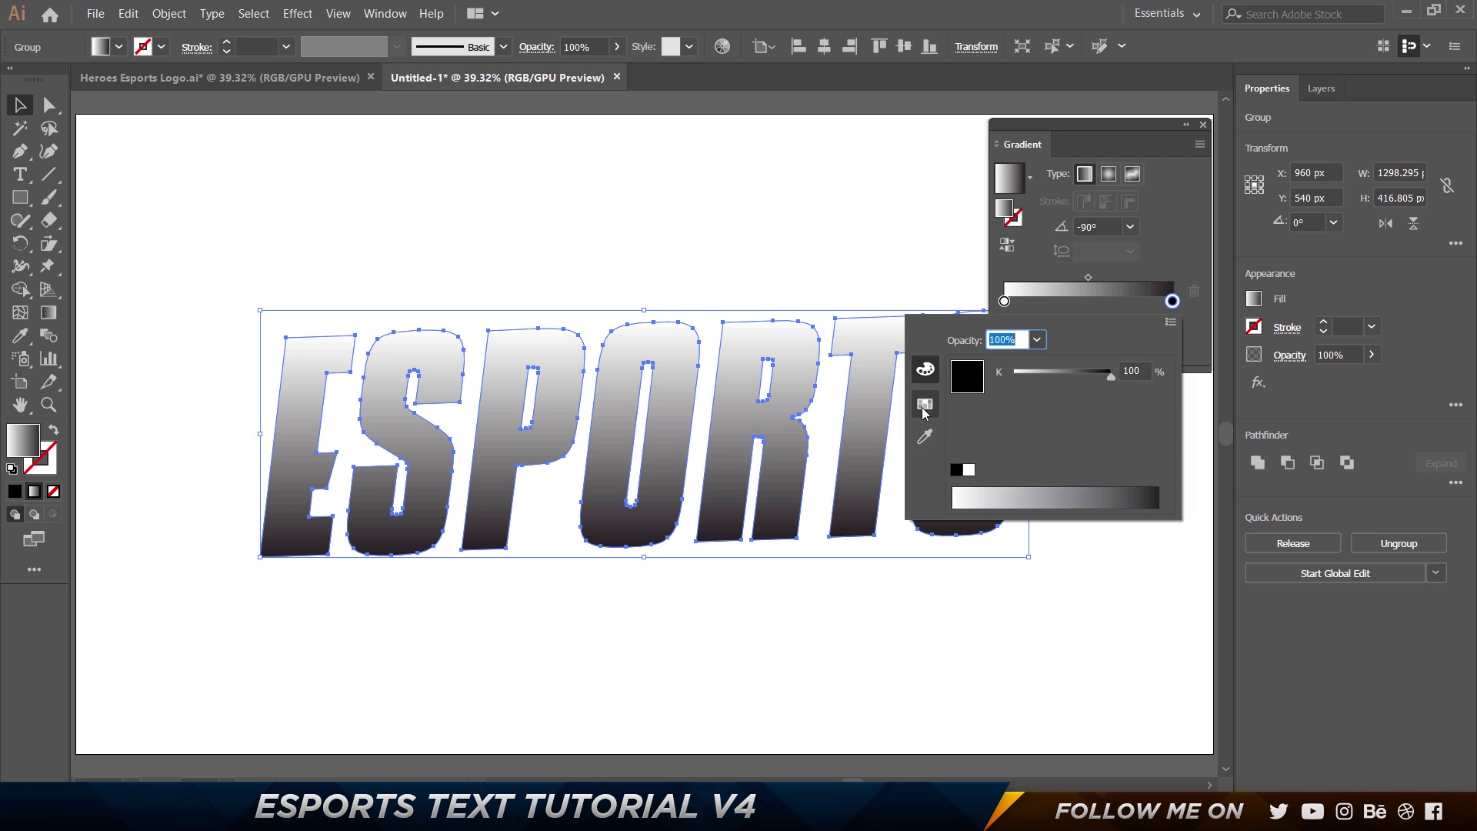
left_click(926, 404)
left_click(937, 380)
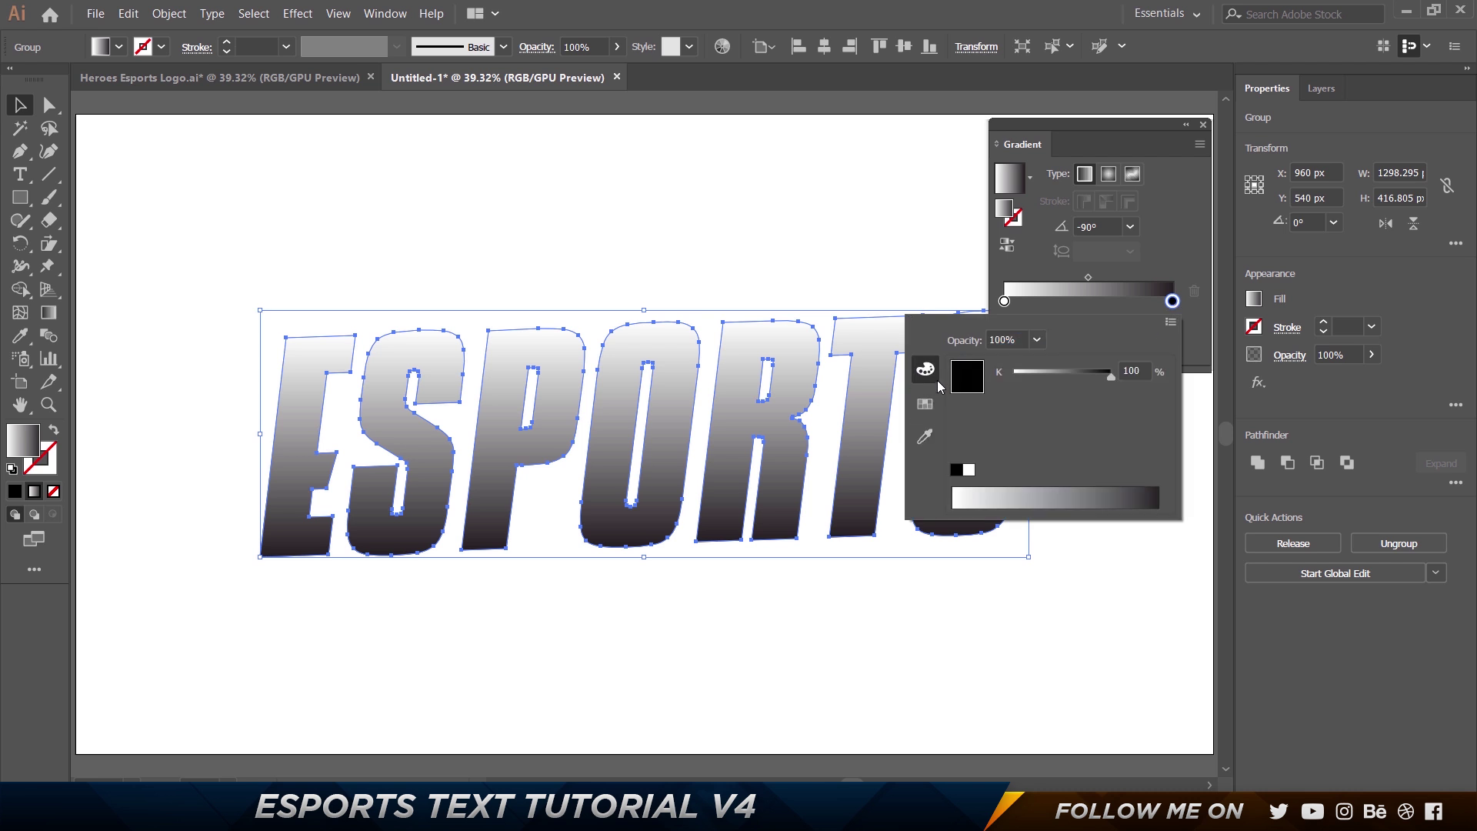
left_click(1007, 201)
double_click(1006, 208)
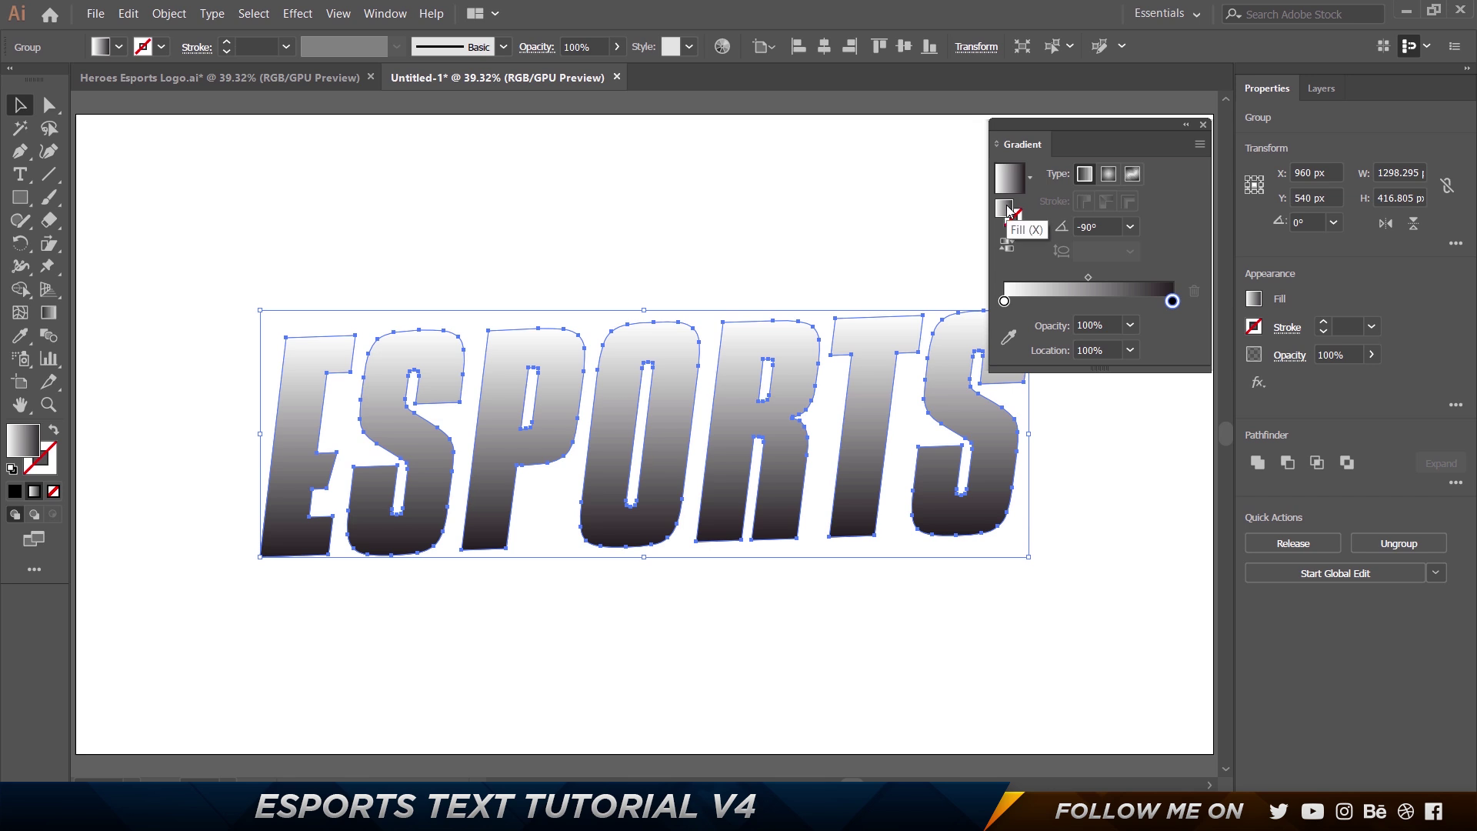
key("ctrl+v")
key("Return")
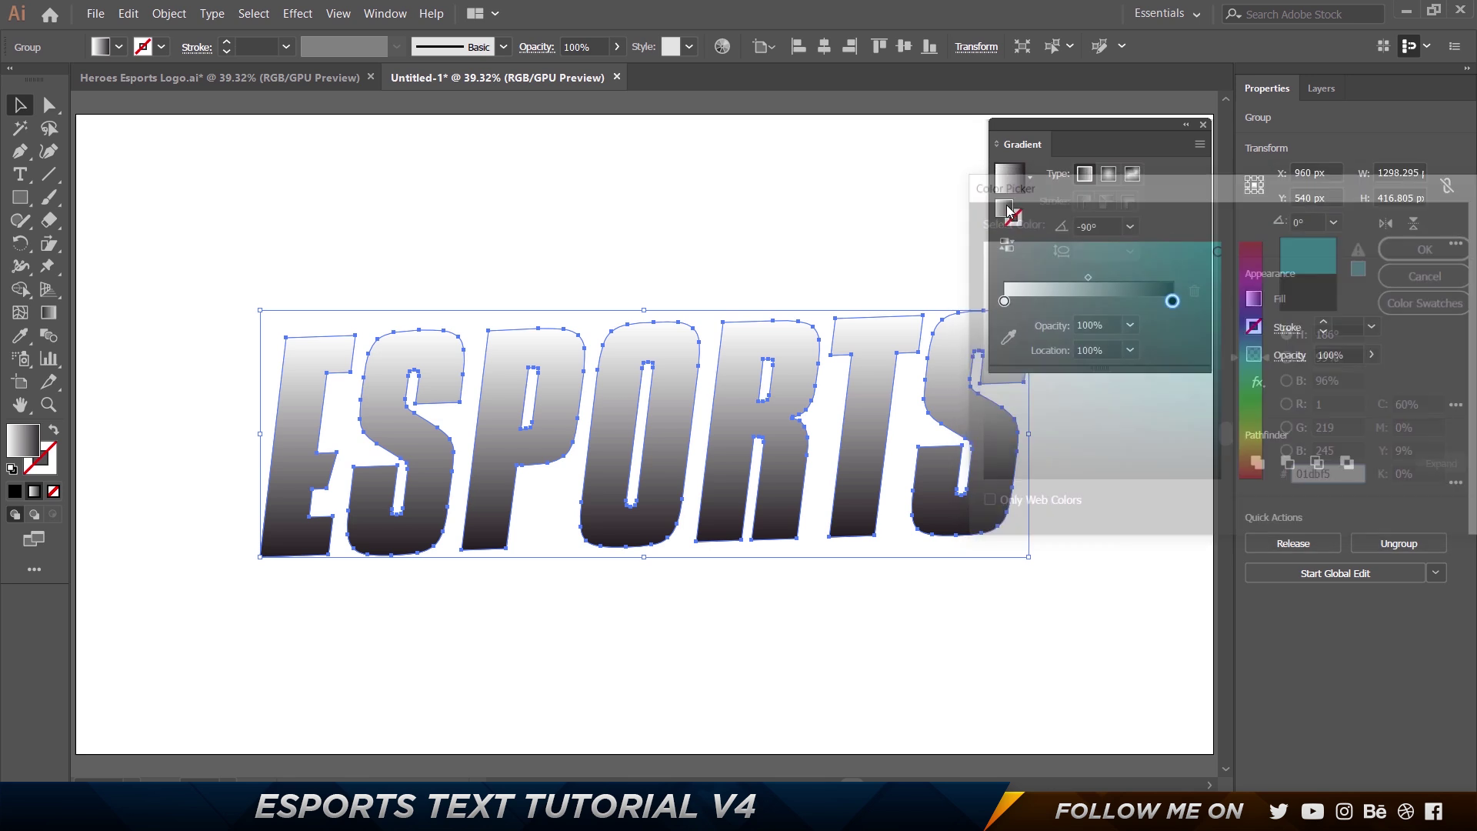
Set the ESPORTS gradient's angle to -90° and its midpoint location to 87%.
left_click(1097, 228)
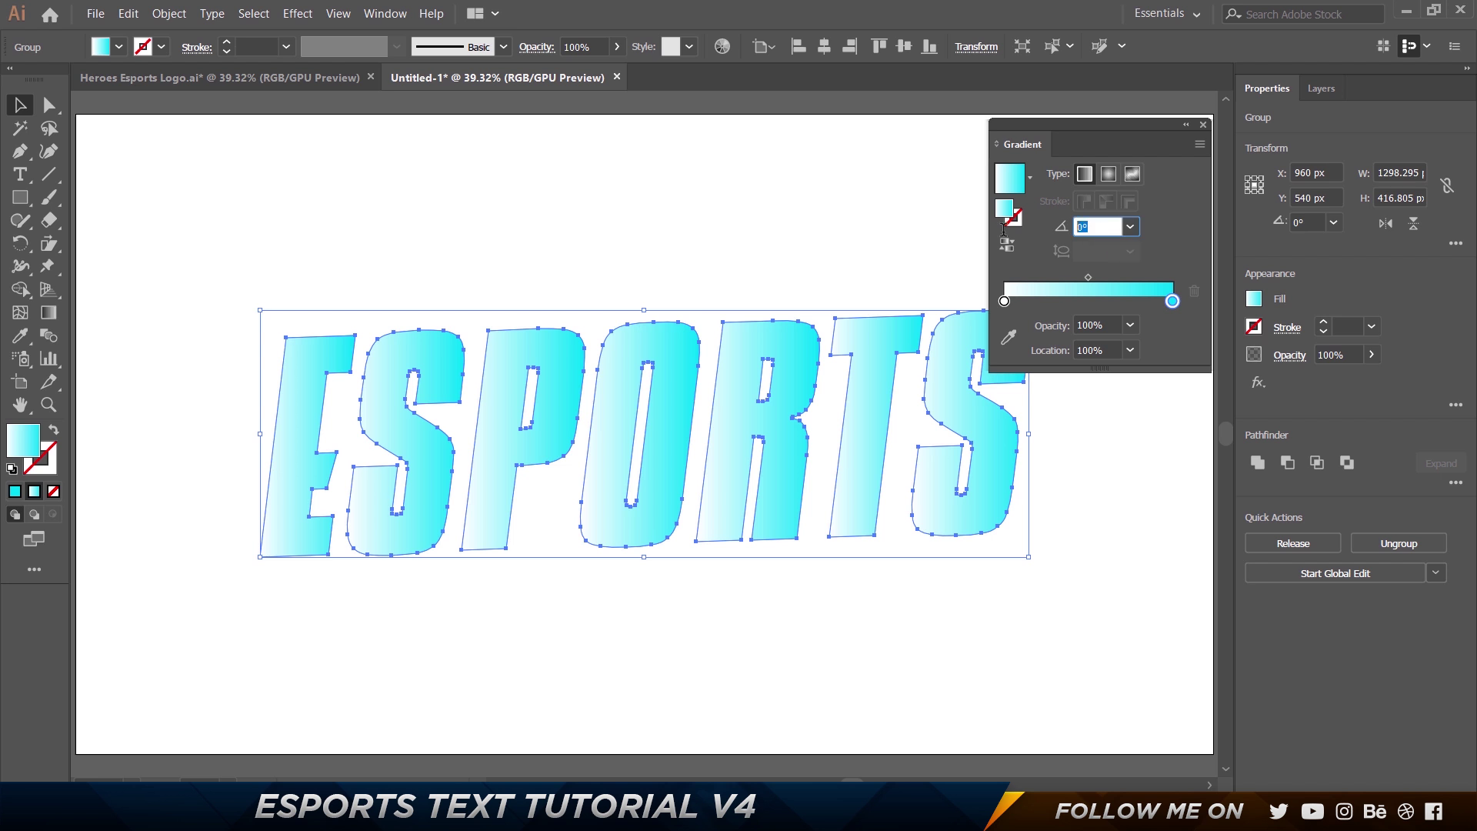
type("-90")
key("Tab")
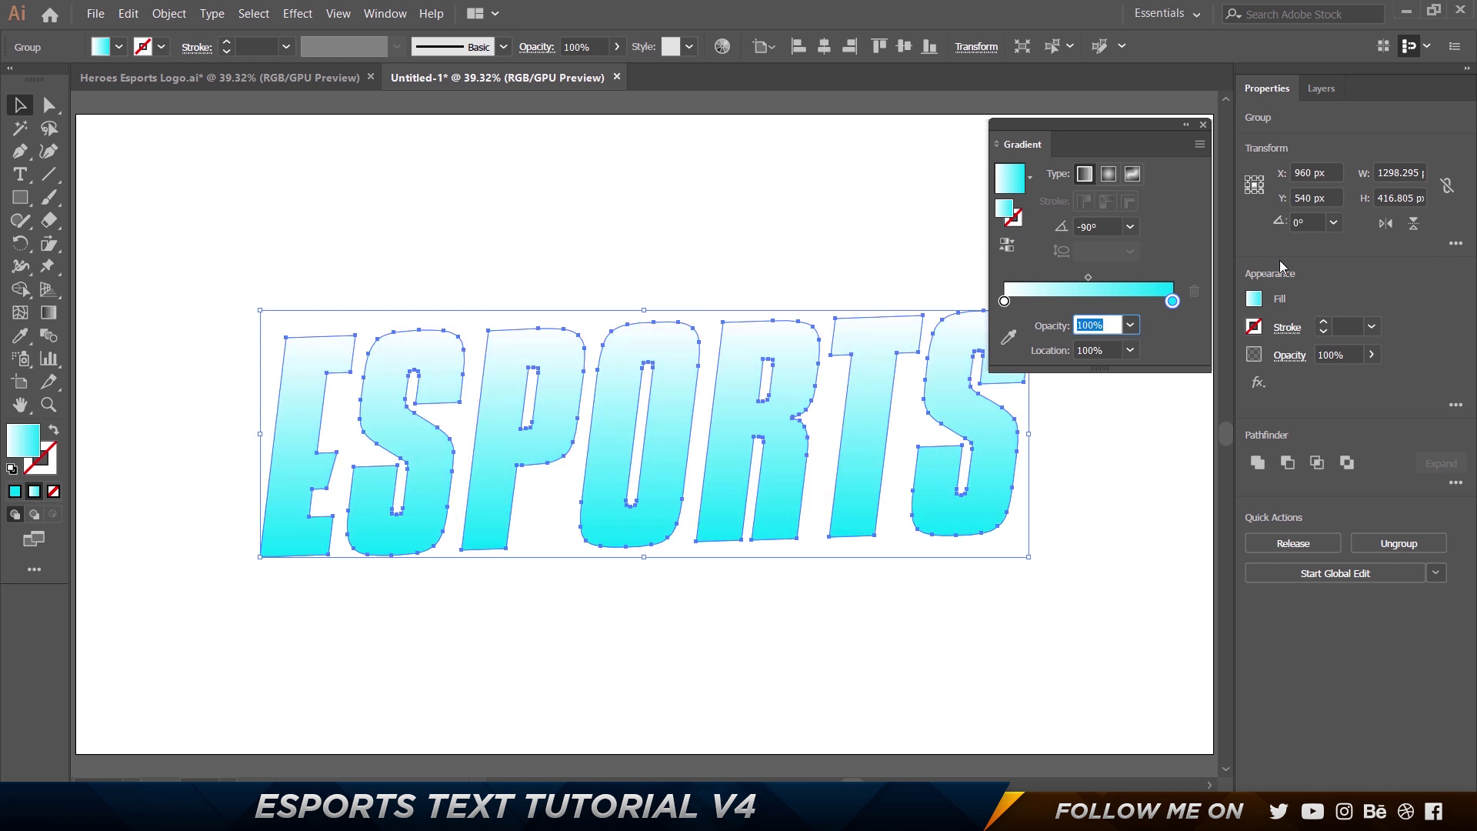
left_click(1088, 279)
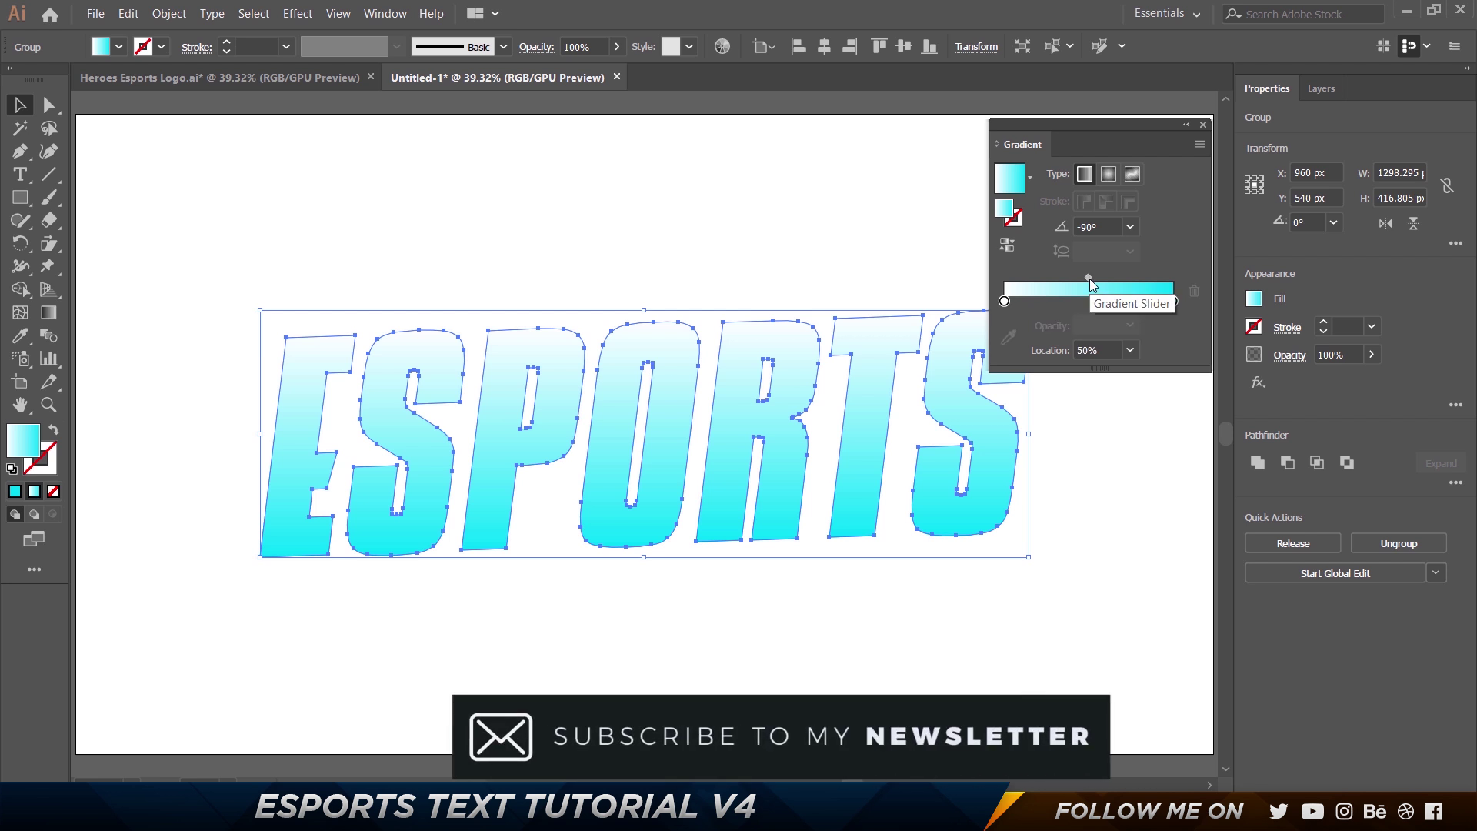
left_click(1108, 348)
type("87")
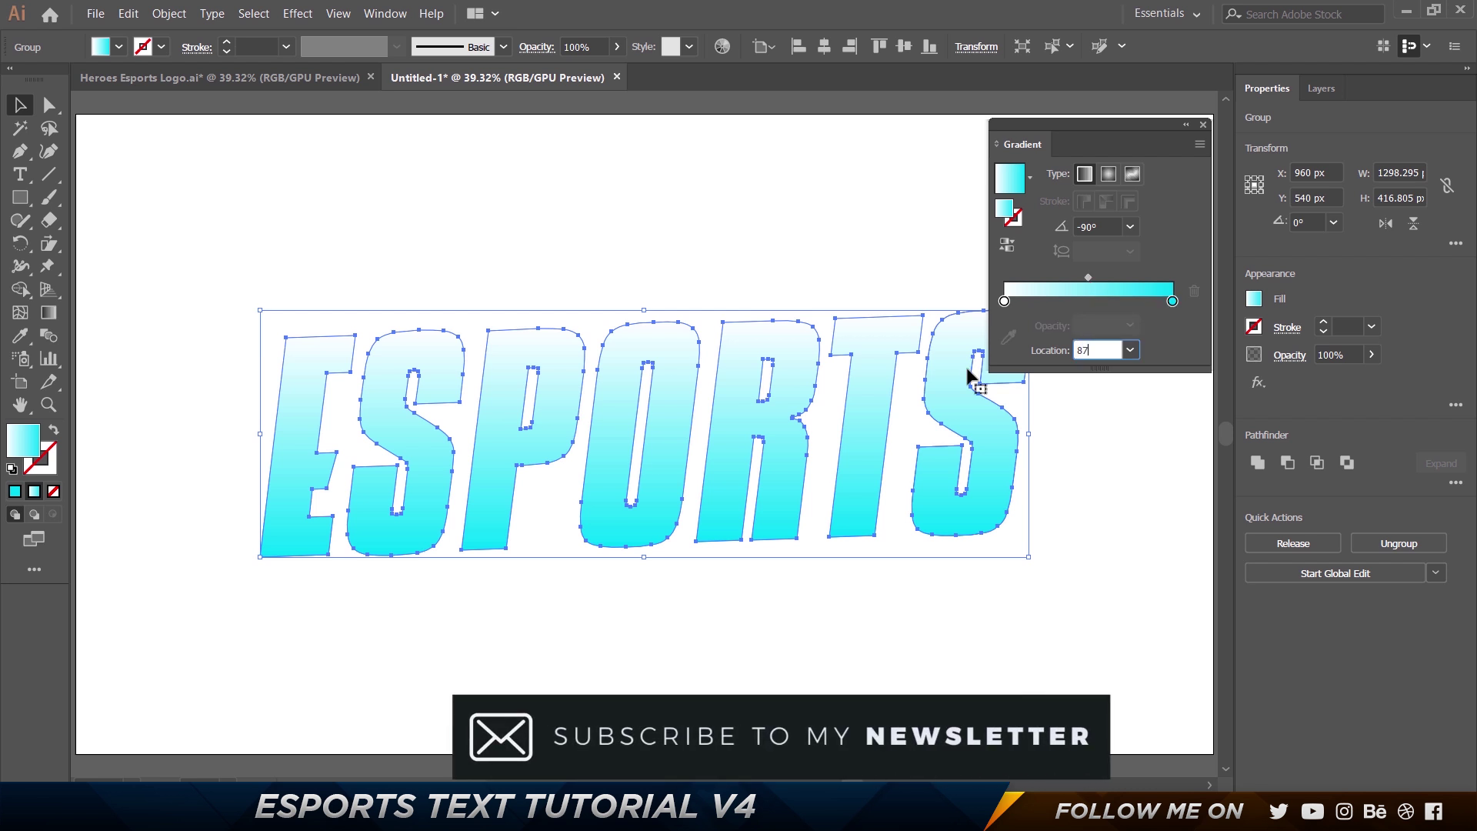
key("Tab")
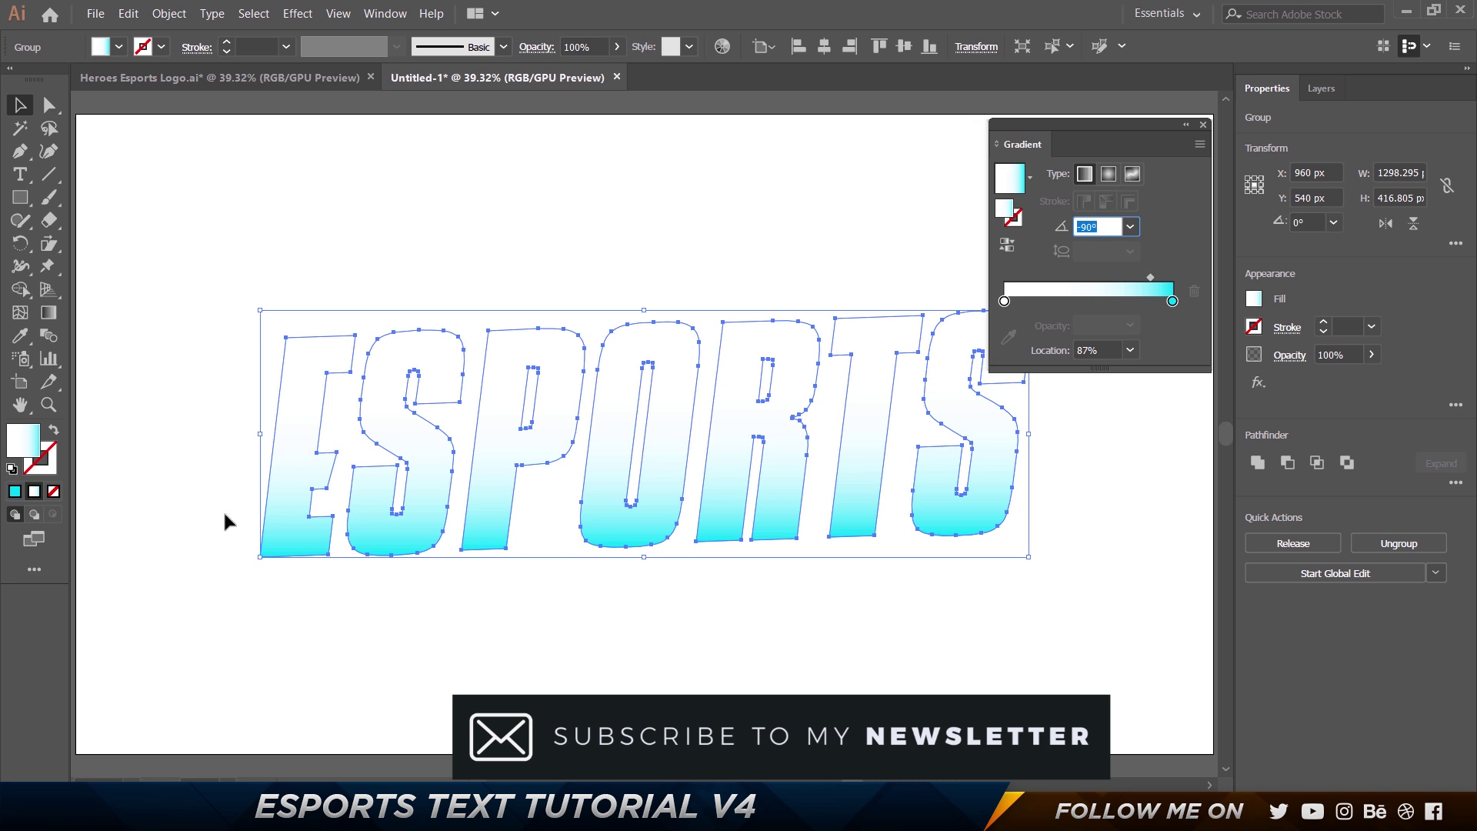
Check the gradient direction in the Heroes document, set the ESPORTS gradient angle to 90°, and close the gradient settings.
left_click(313, 80)
left_click(457, 80)
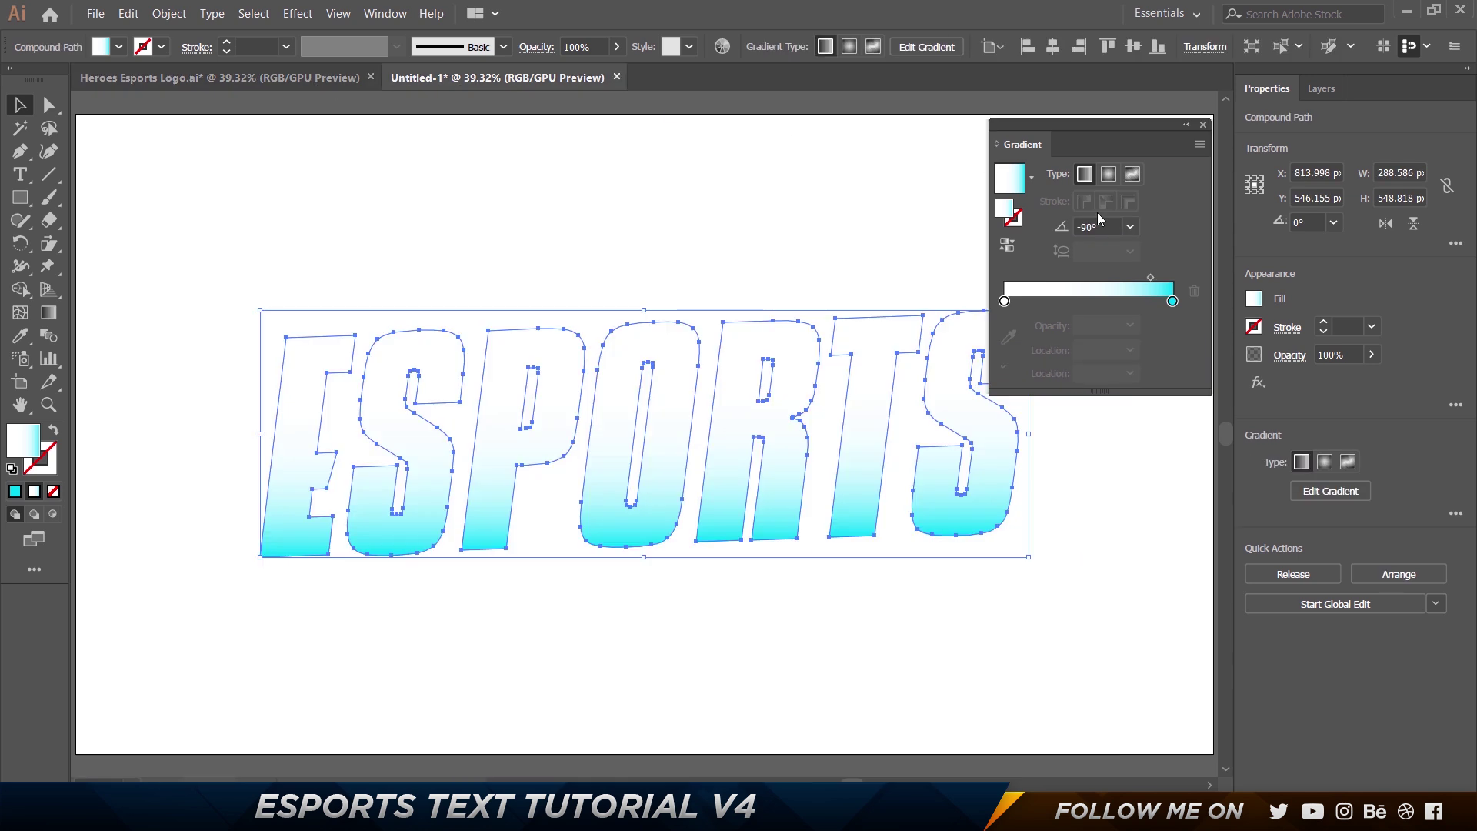
double_click(1077, 226)
type("90")
key("Return")
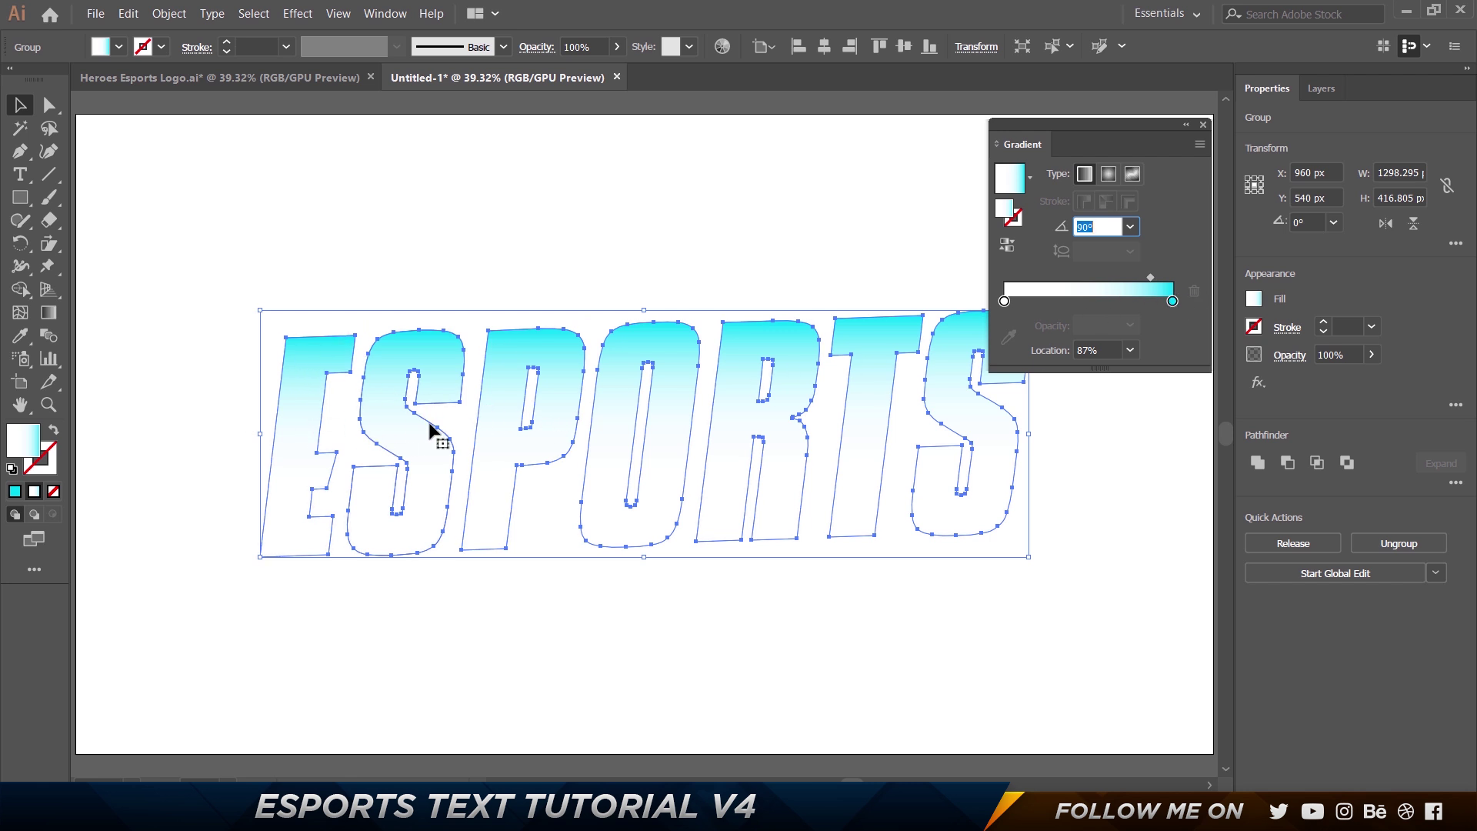
left_click(1203, 125)
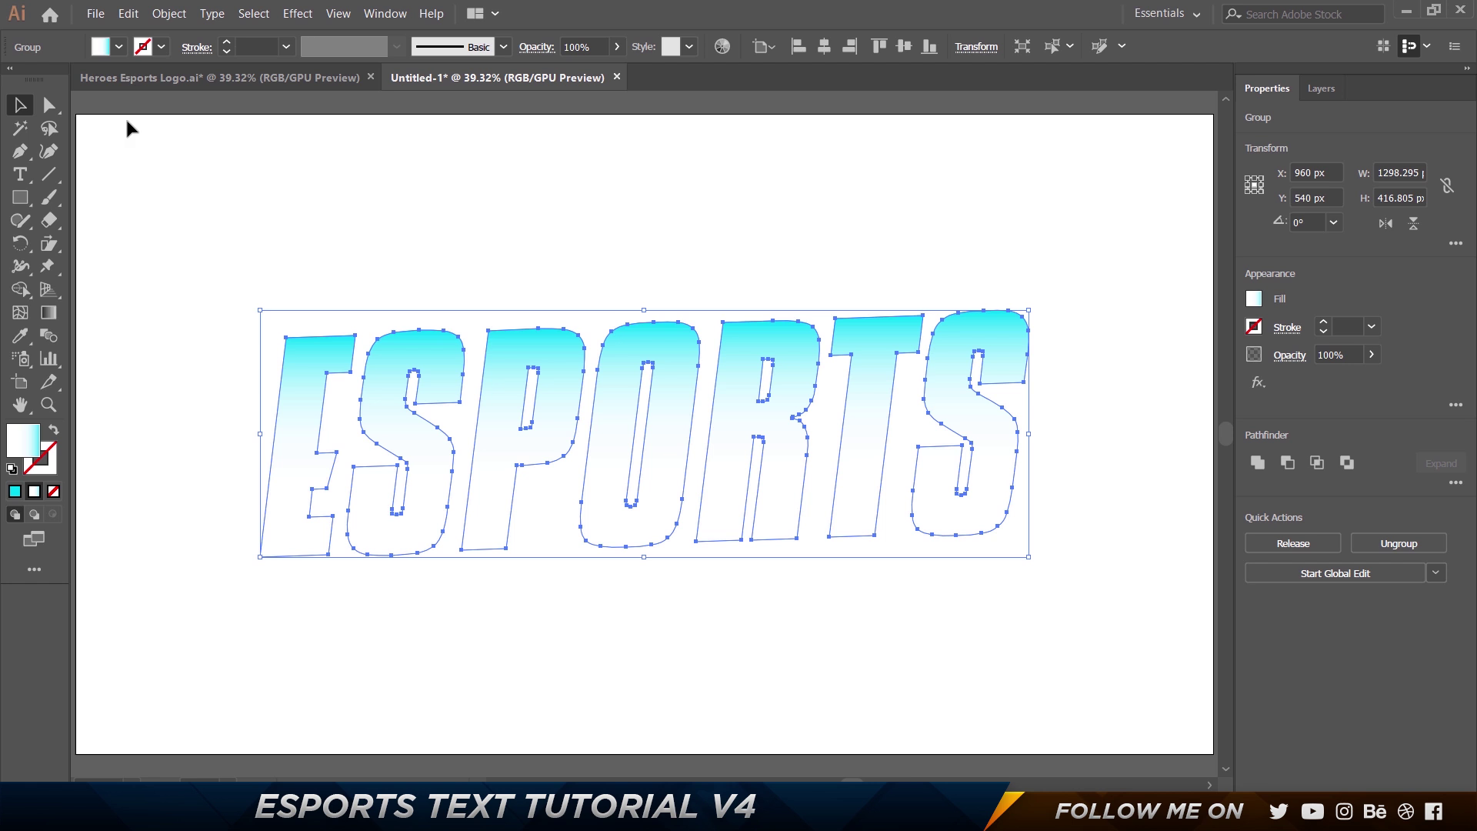
left_click(251, 230)
Draw a 1920 x 1080 px rectangle covering the whole artboard and fill it with solid dark red aa0026.
scroll(760, 245, "down", 2)
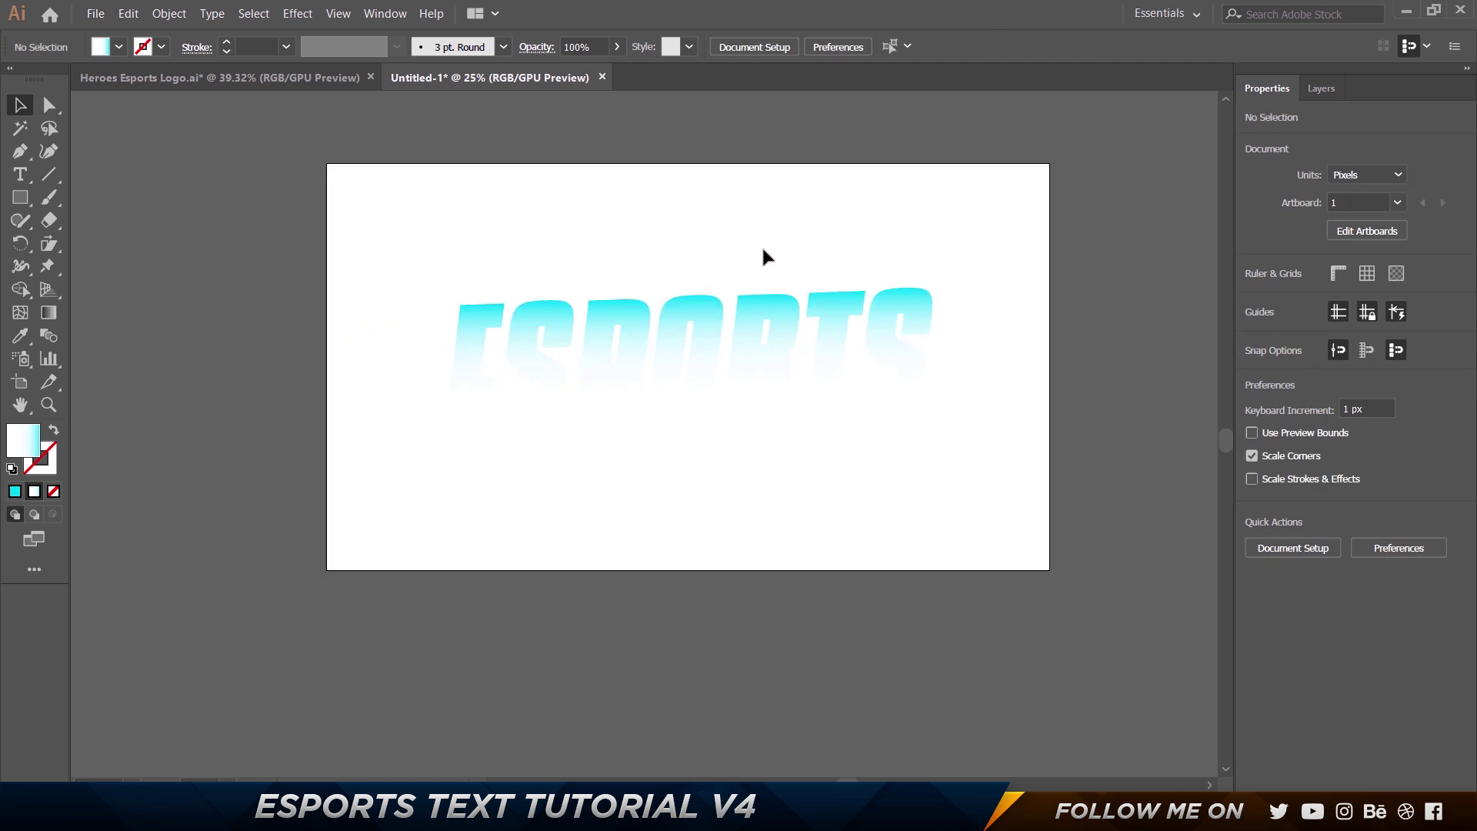
left_click(20, 197)
left_click_drag(327, 164, 1050, 569)
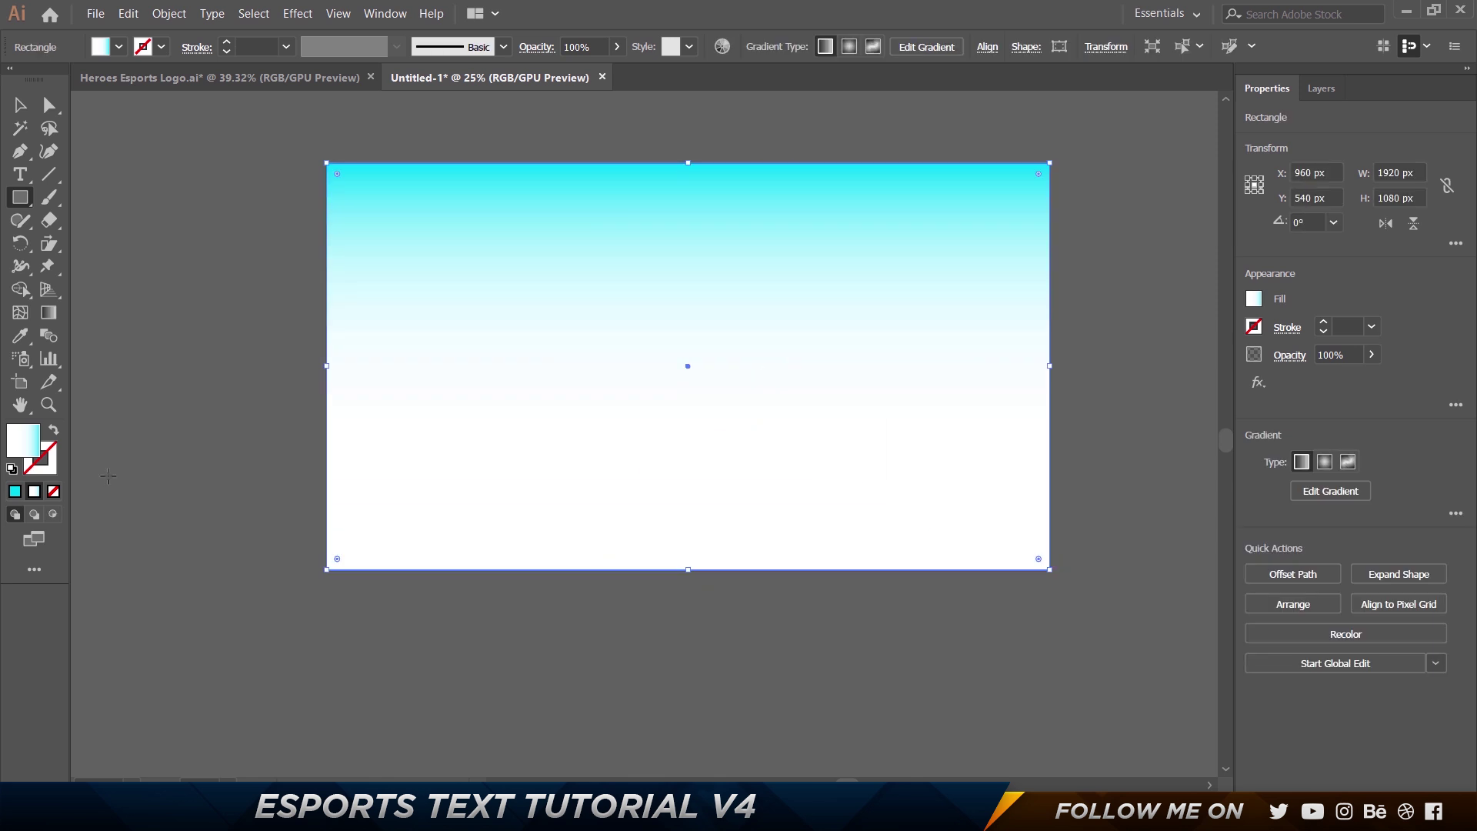
left_click(16, 495)
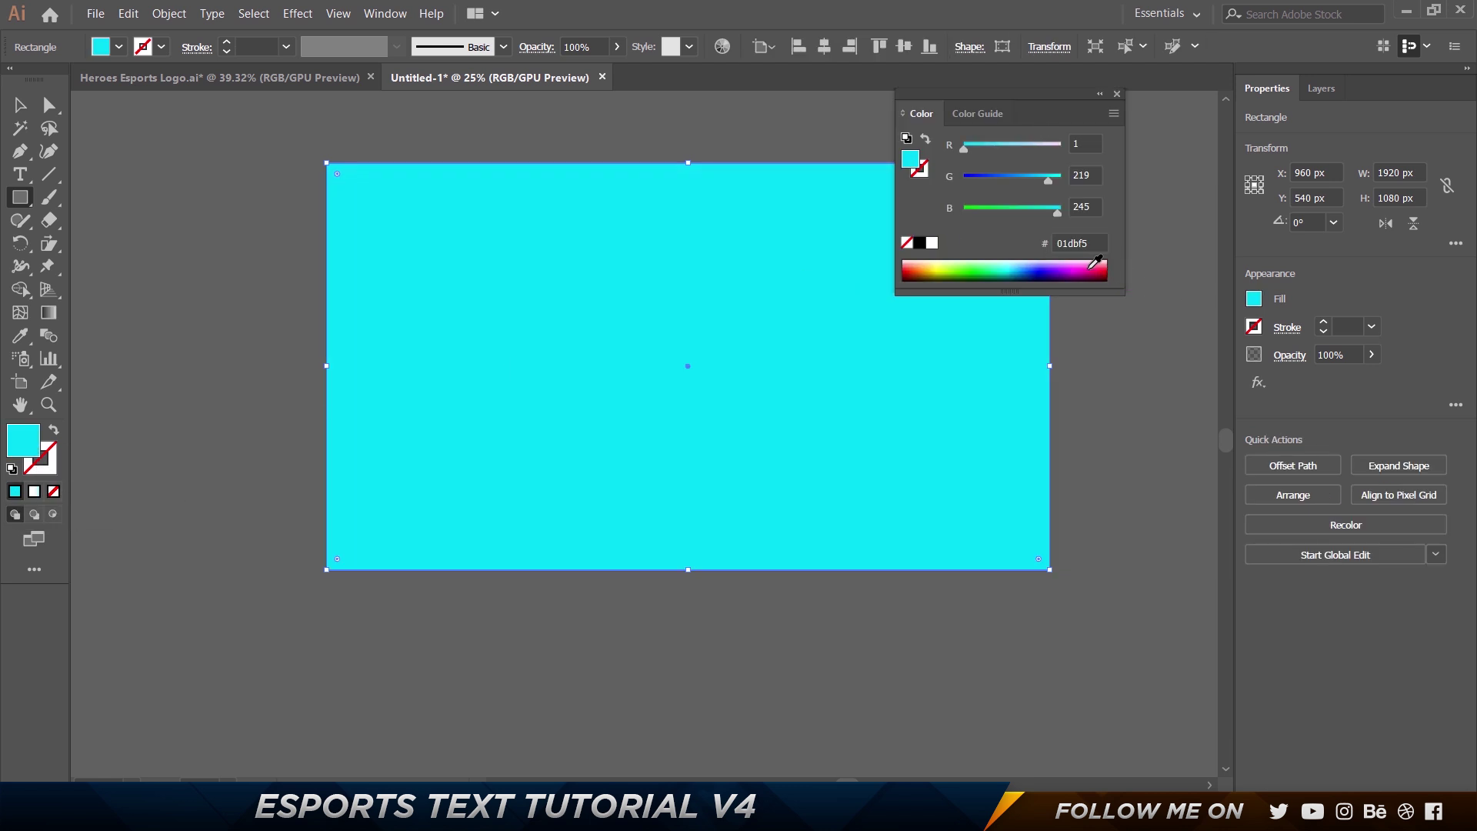
left_click(1096, 274)
left_click(20, 105)
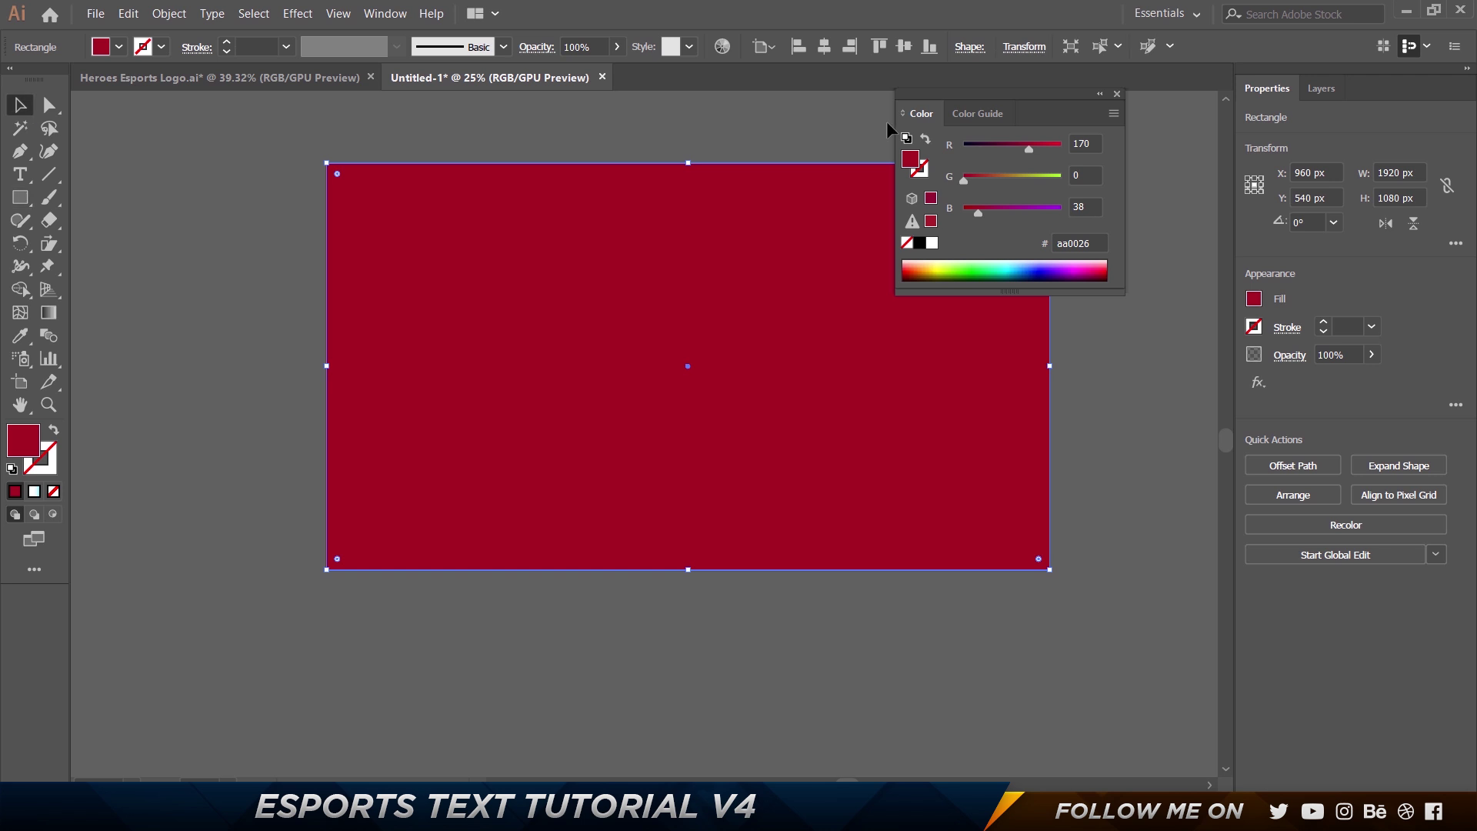
left_click(1117, 93)
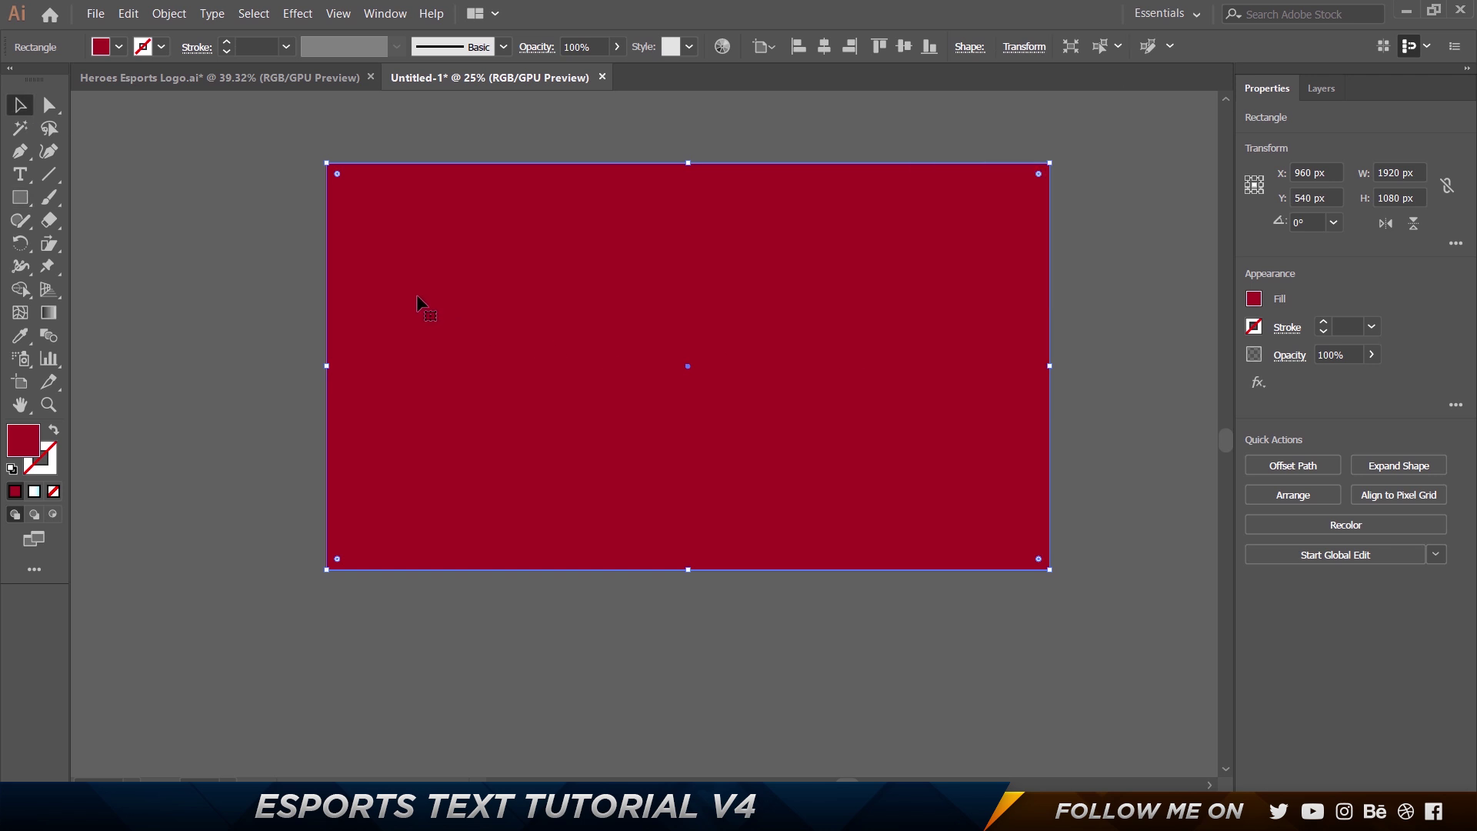
Send the red rectangle to the back, behind the ESPORTS lettering.
key("ctrl+shift+b")
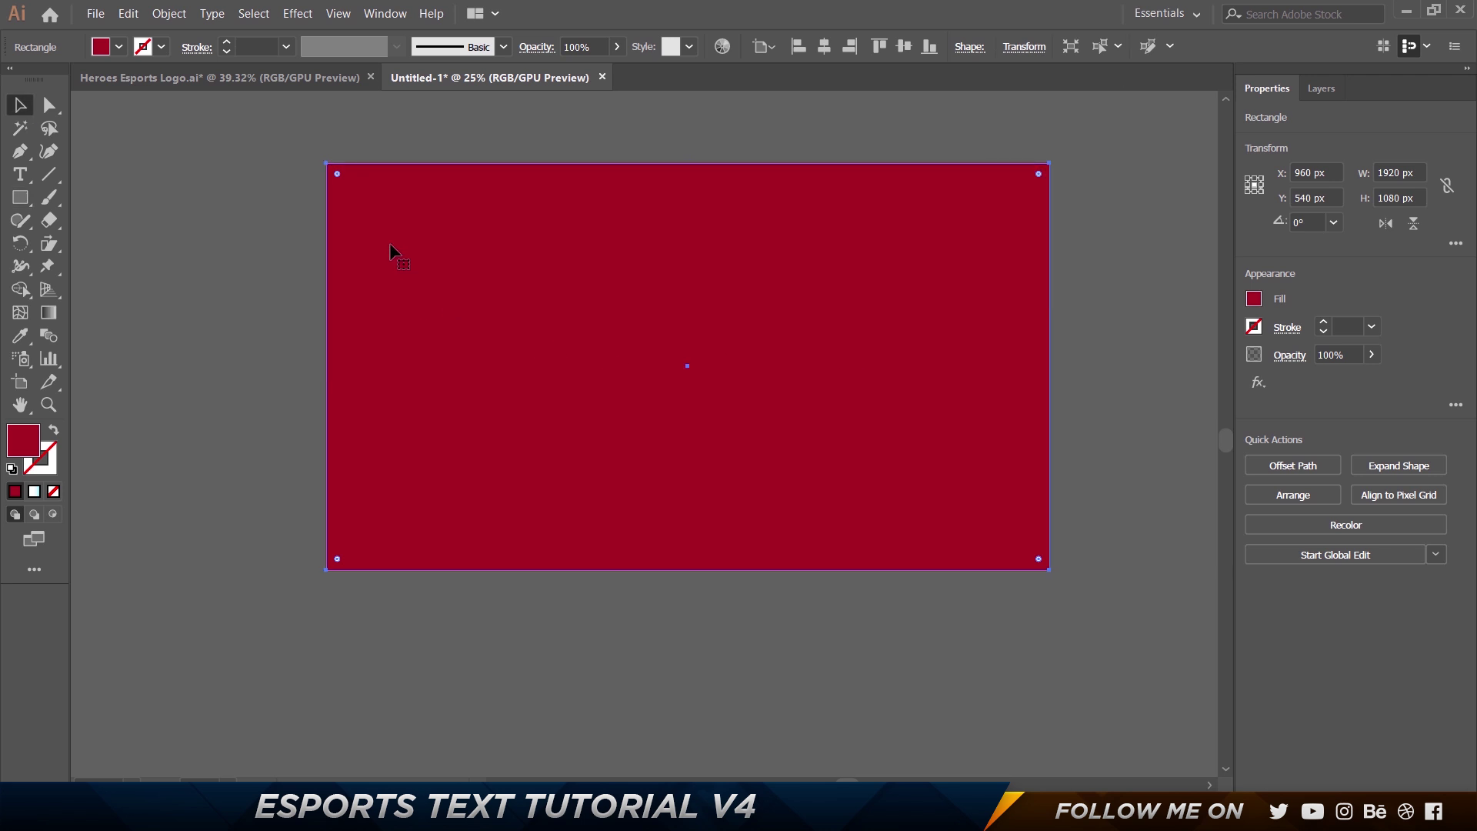
key("ctrl+shift+bracketleft")
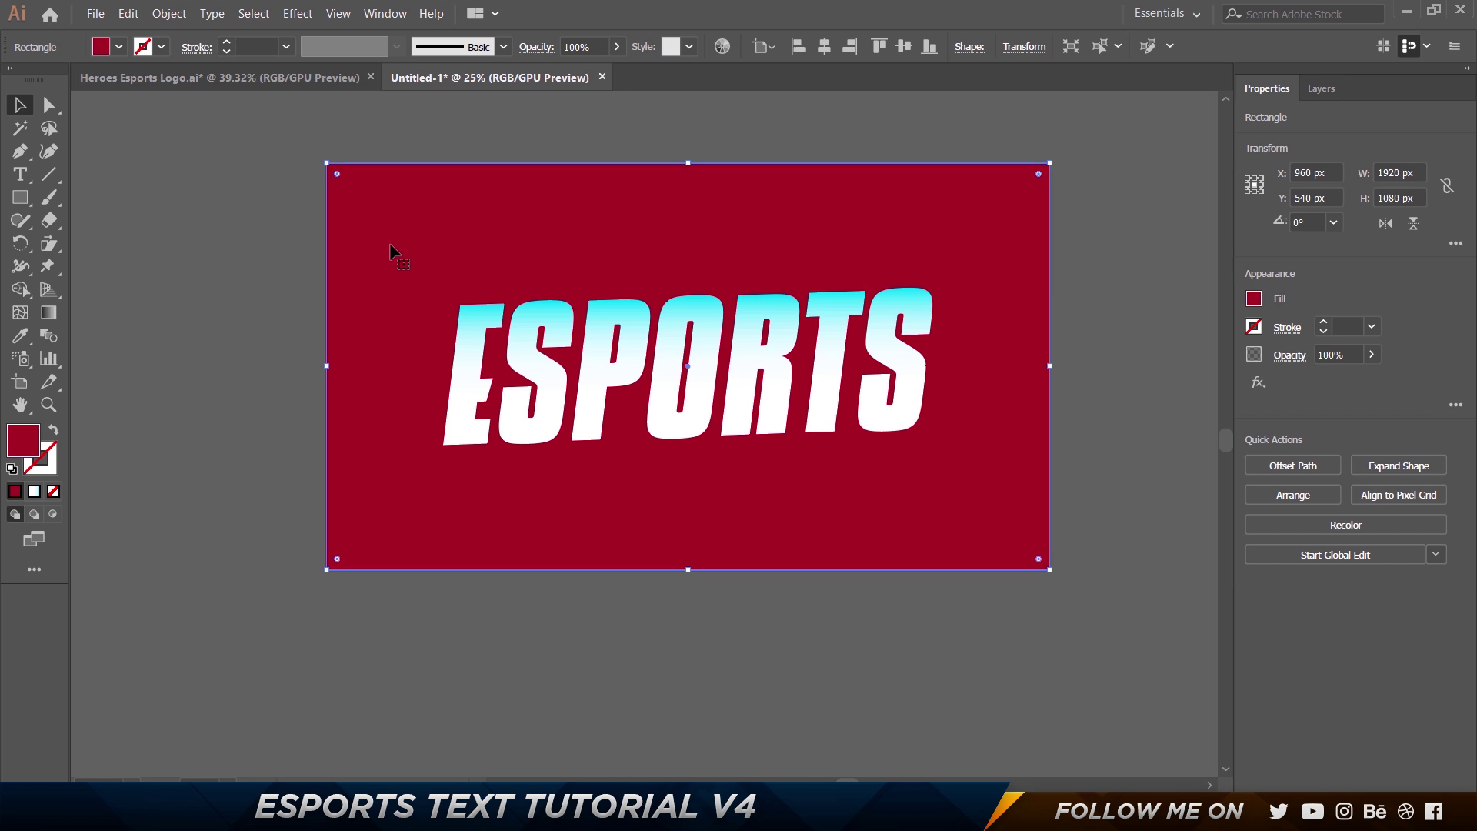
right_click(389, 213)
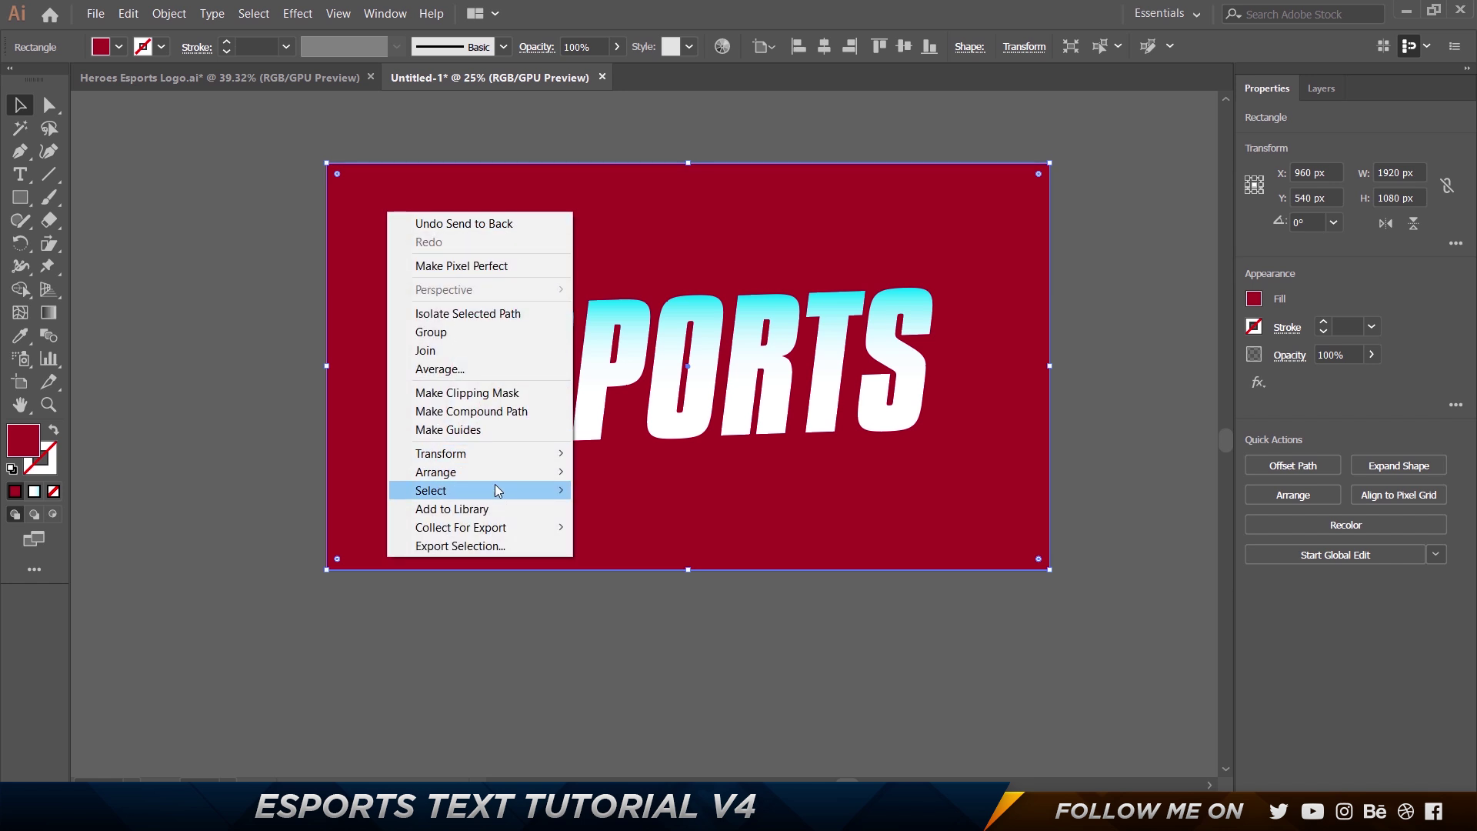
mouse_move(550, 471)
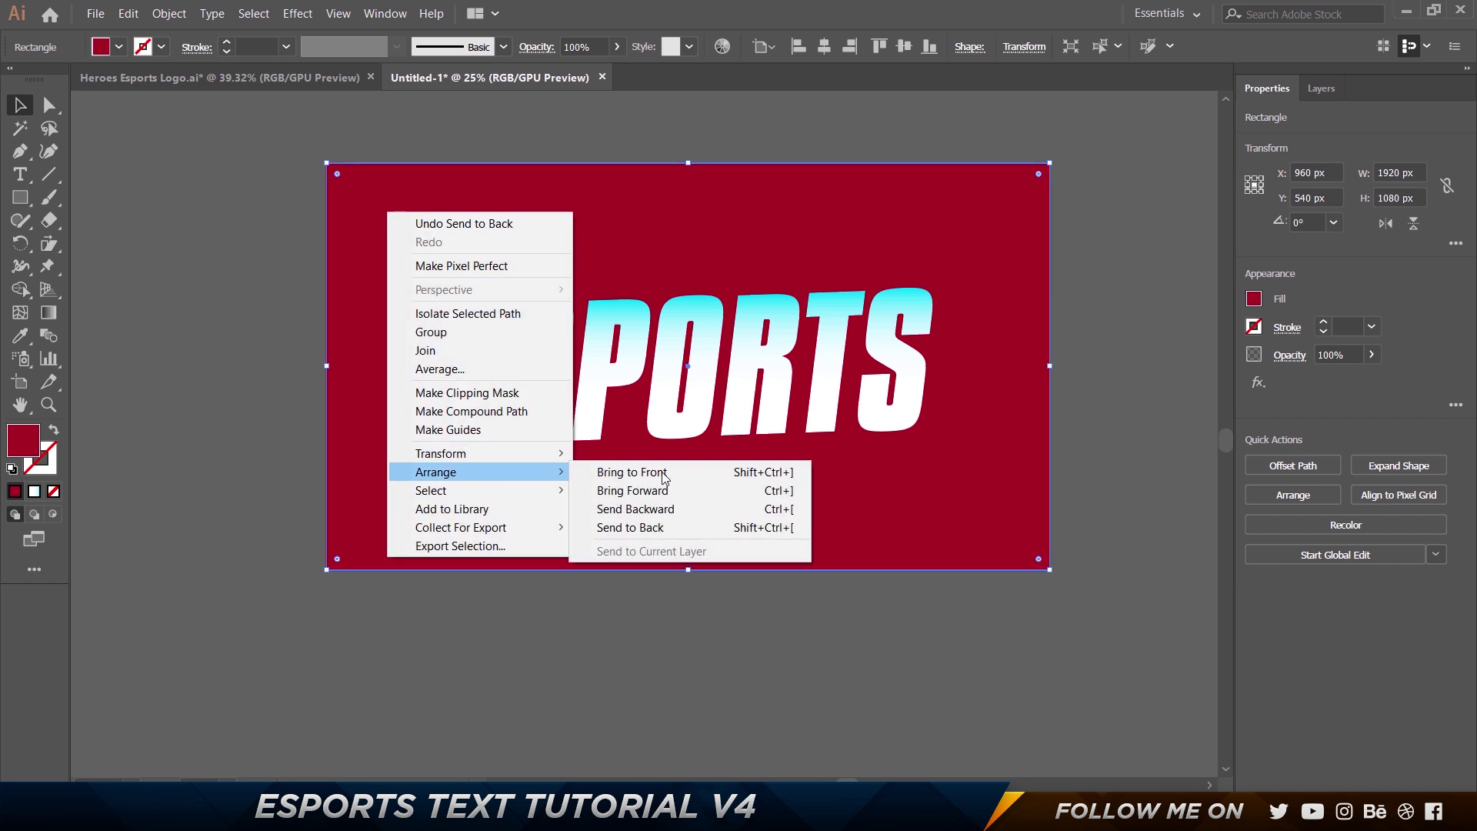
left_click(654, 528)
left_click(247, 218)
left_click_drag(674, 240, 554, 277)
left_click(295, 254)
right_click(246, 266)
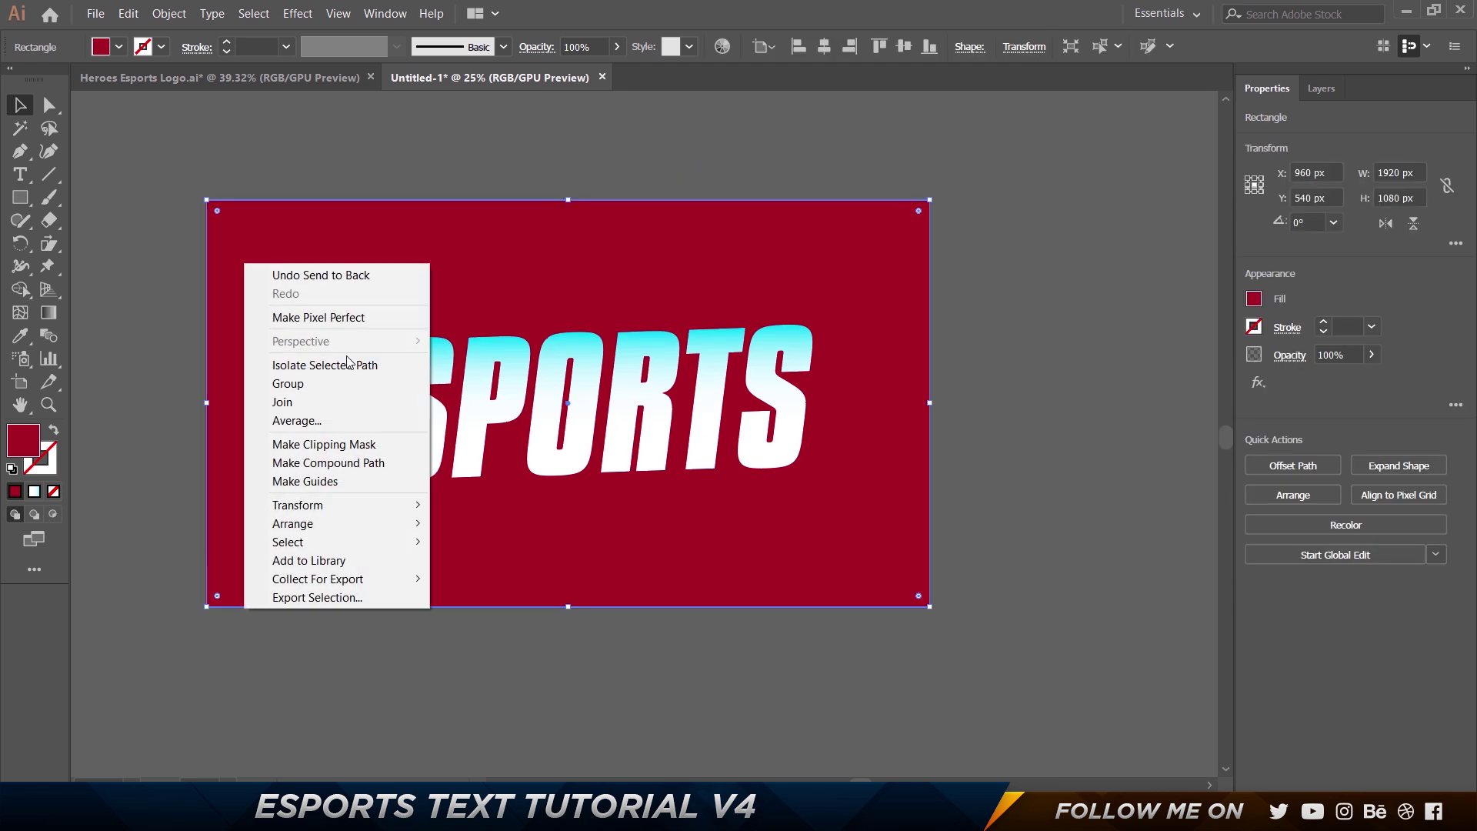
left_click(706, 251)
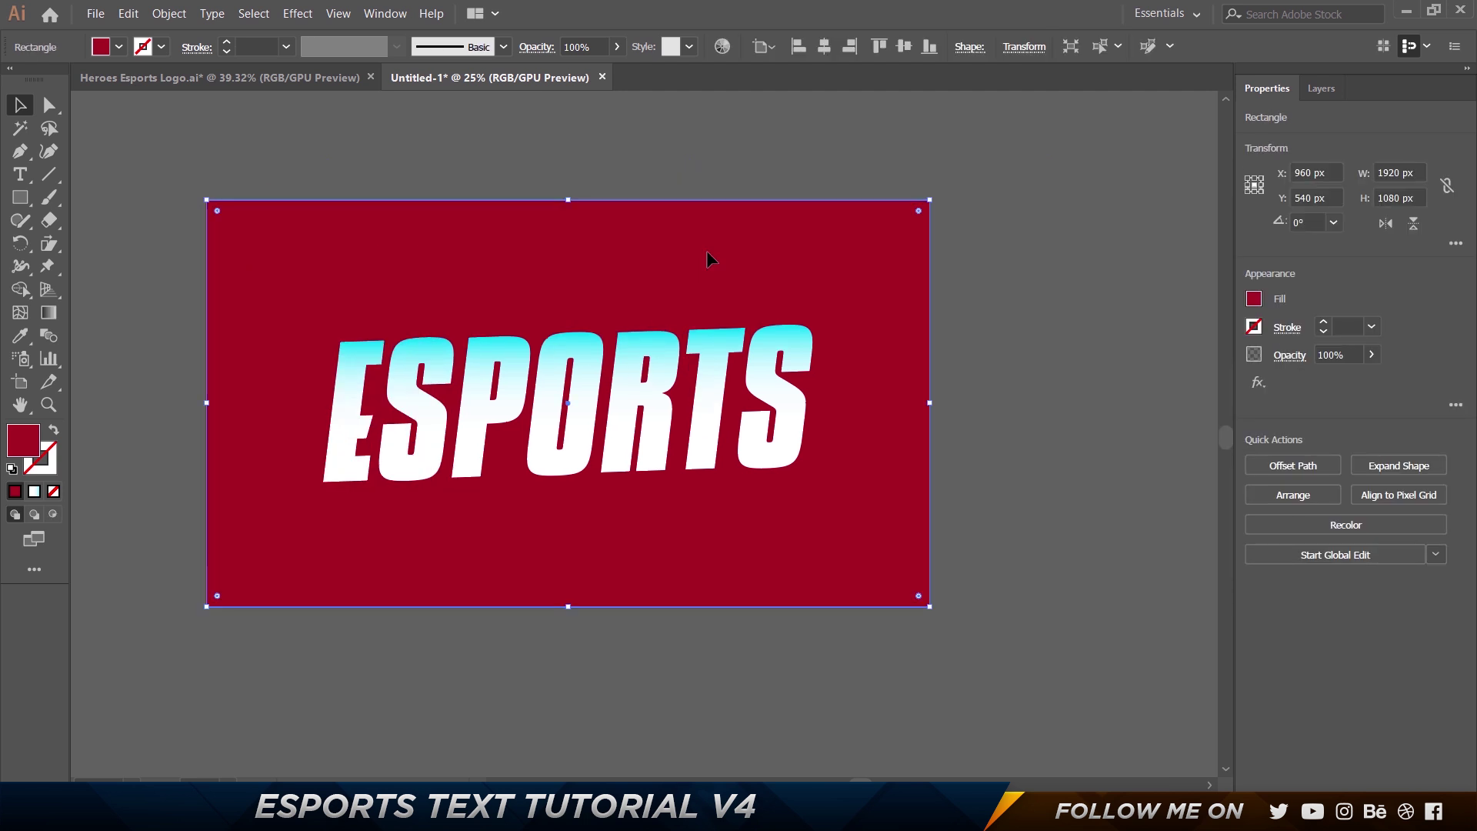
Expand Layer 1 in the layer list to examine the stacking of its objects, and collapse it again.
left_click(1325, 88)
left_click(1297, 117)
left_click(1271, 158)
left_click(1297, 117)
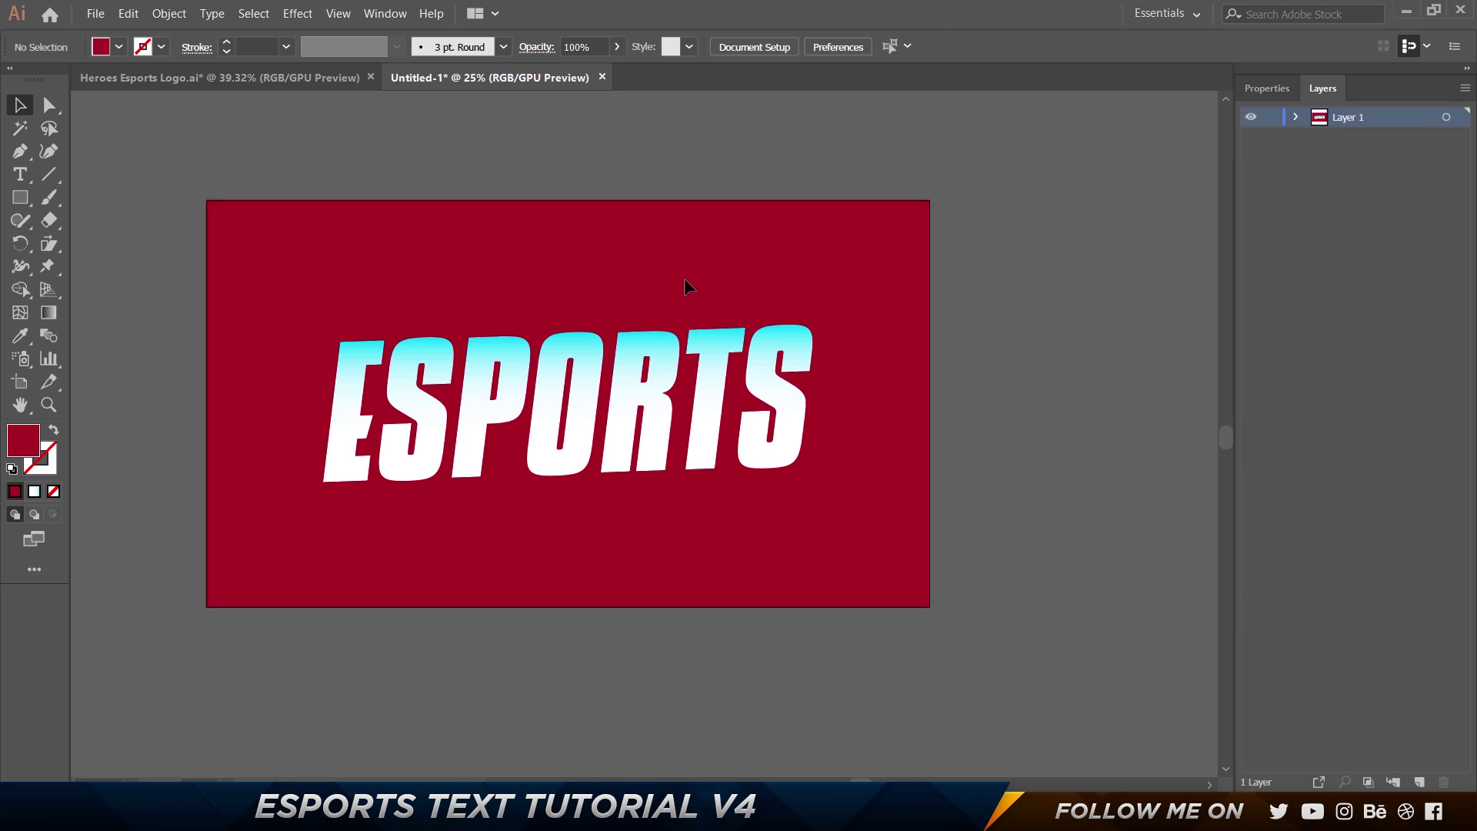
Select the ESPORTS lettering and examine the letter edges in the Heroes document for comparison.
left_click_drag(500, 394, 694, 356)
key("ctrl+z")
key("ctrl+equal")
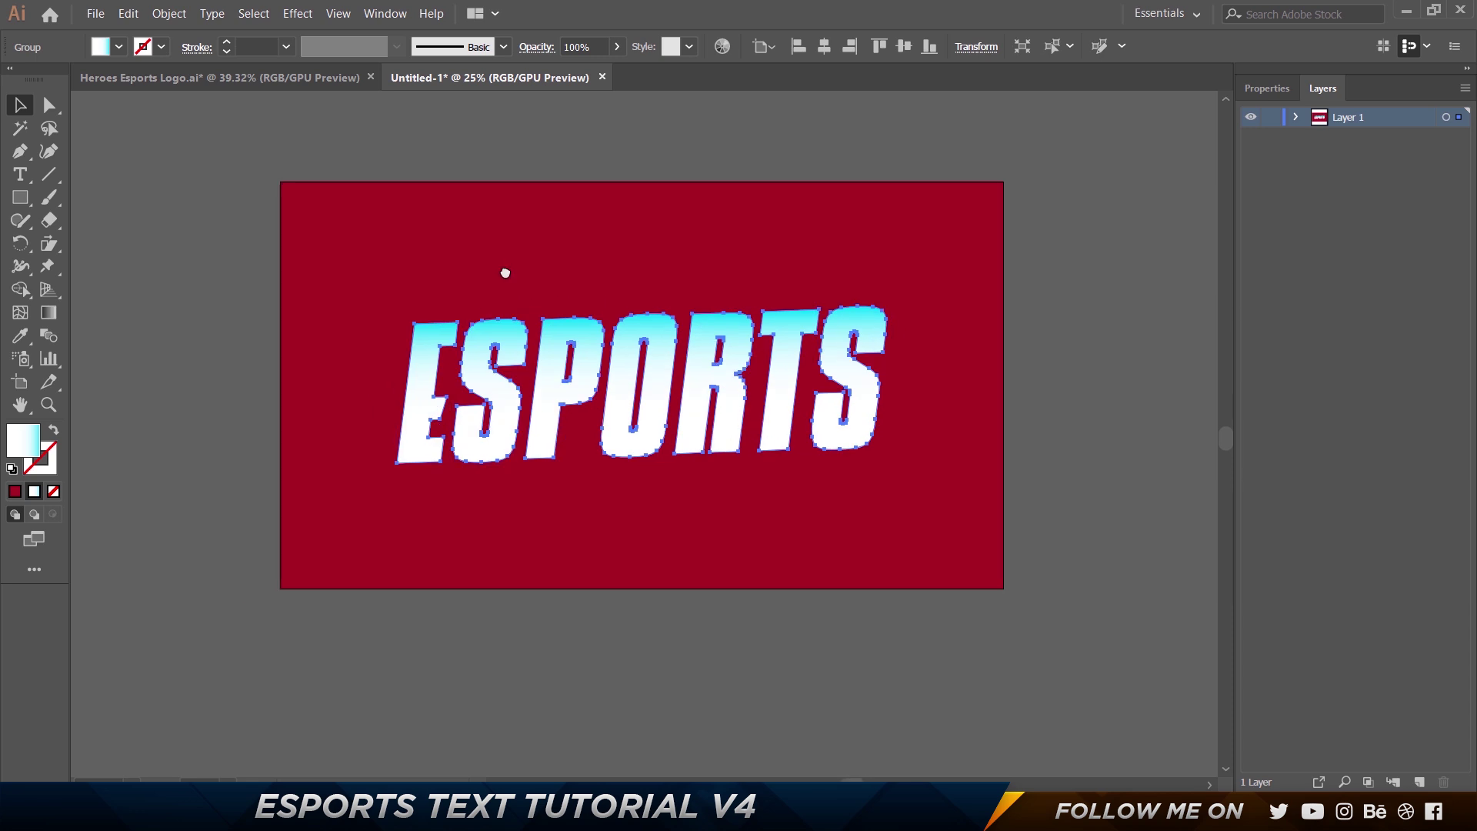
left_click(326, 75)
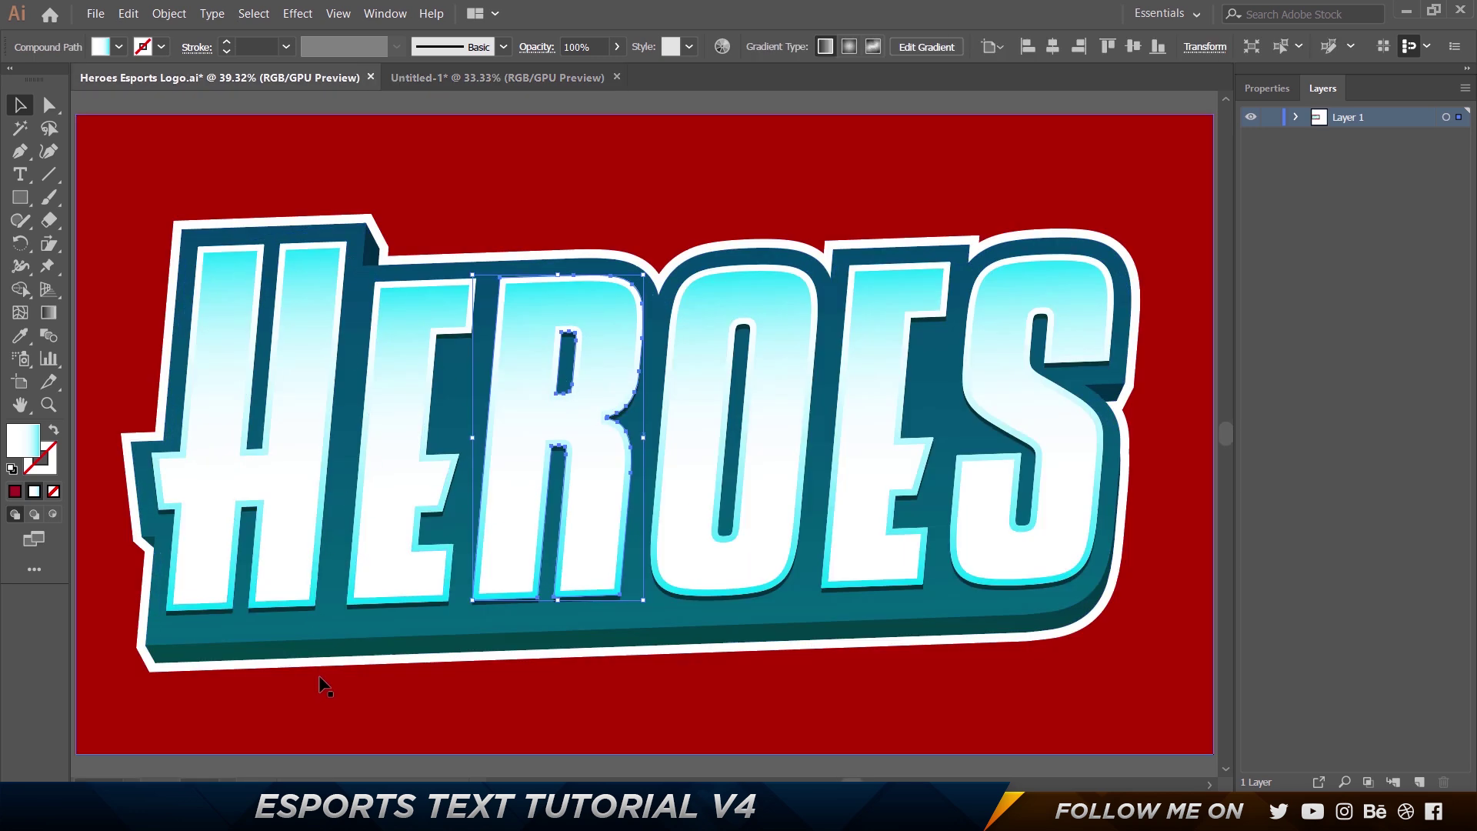
left_click(411, 78)
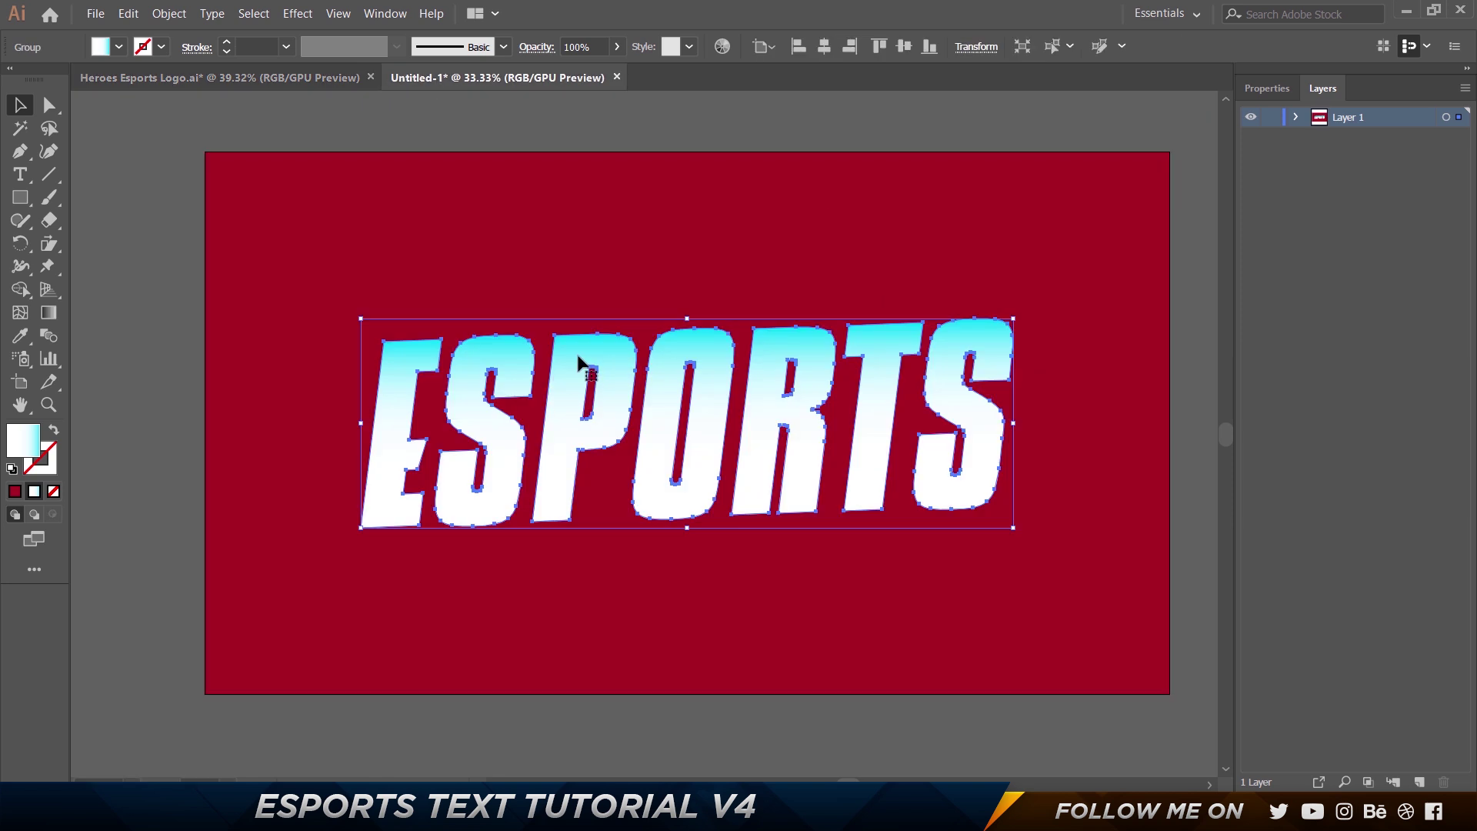
Offset the paths of the ESPORTS lettering by -10 px with Miter joins and a miter limit of 4, using the preview.
left_click(171, 13)
mouse_move(248, 395)
left_click(470, 453)
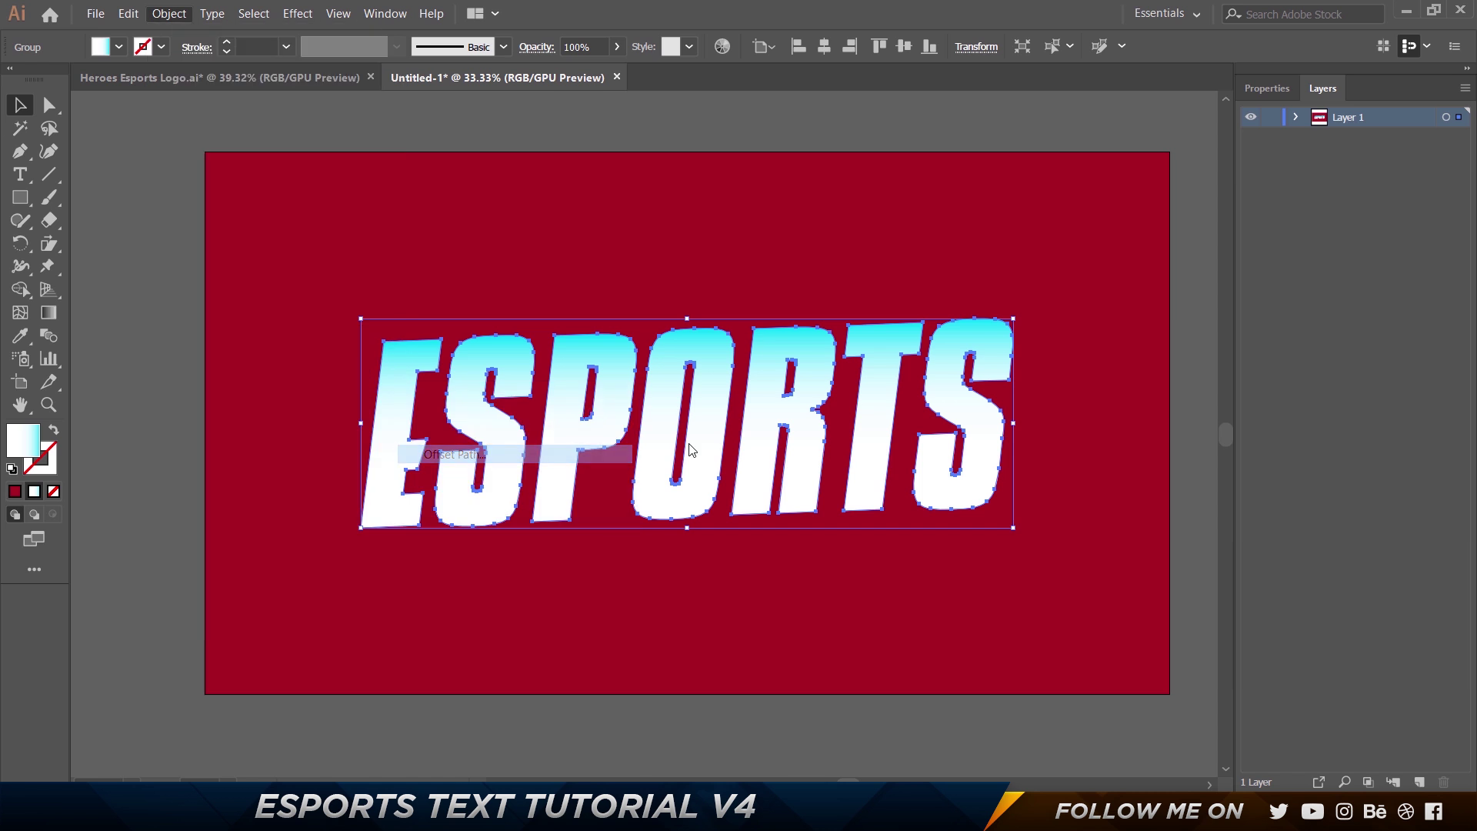
key("Tab")
key("Tab")
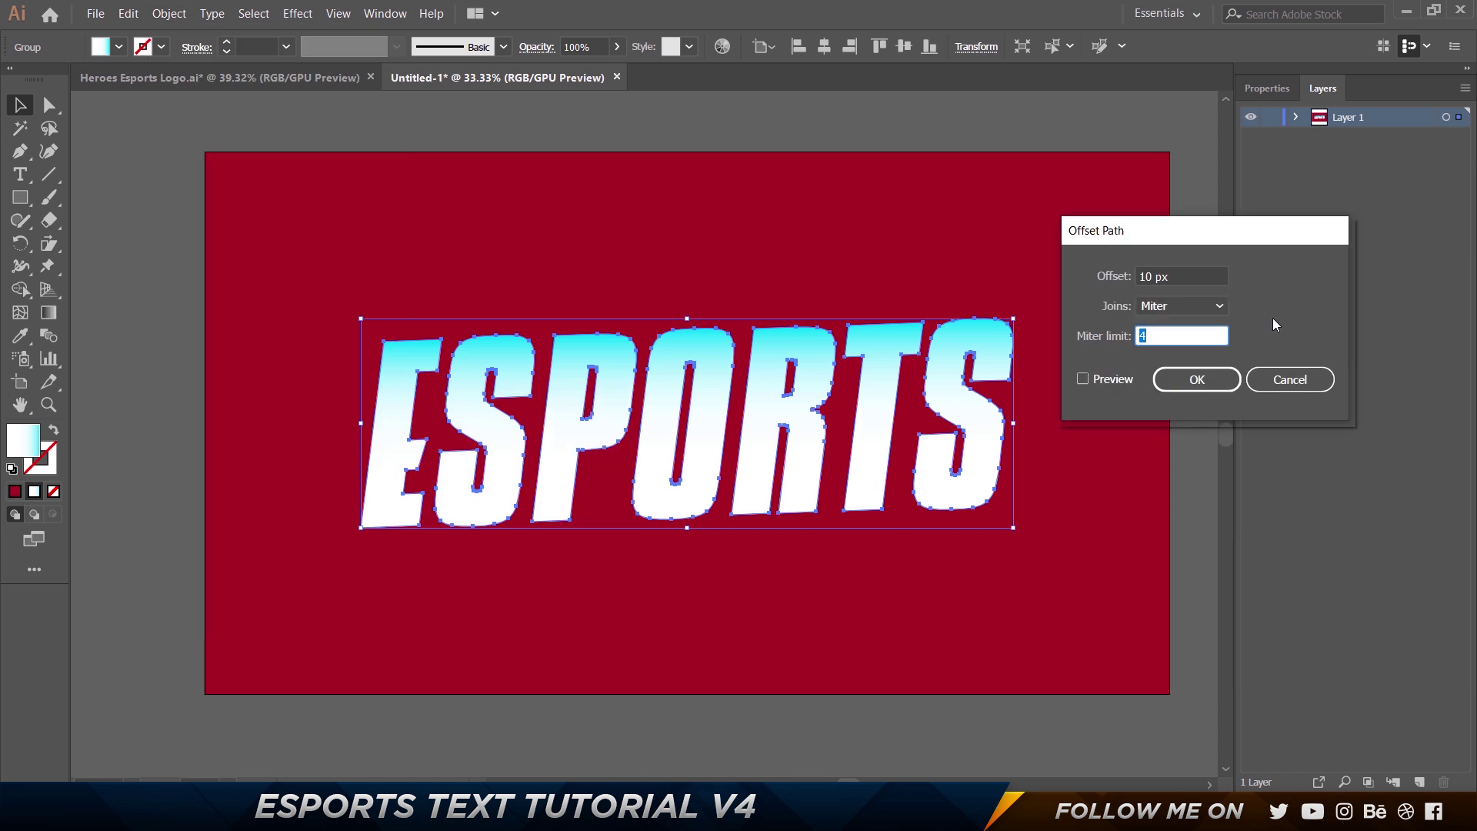
left_click(1201, 277)
left_click(1108, 379)
key("alt")
left_click(1180, 281)
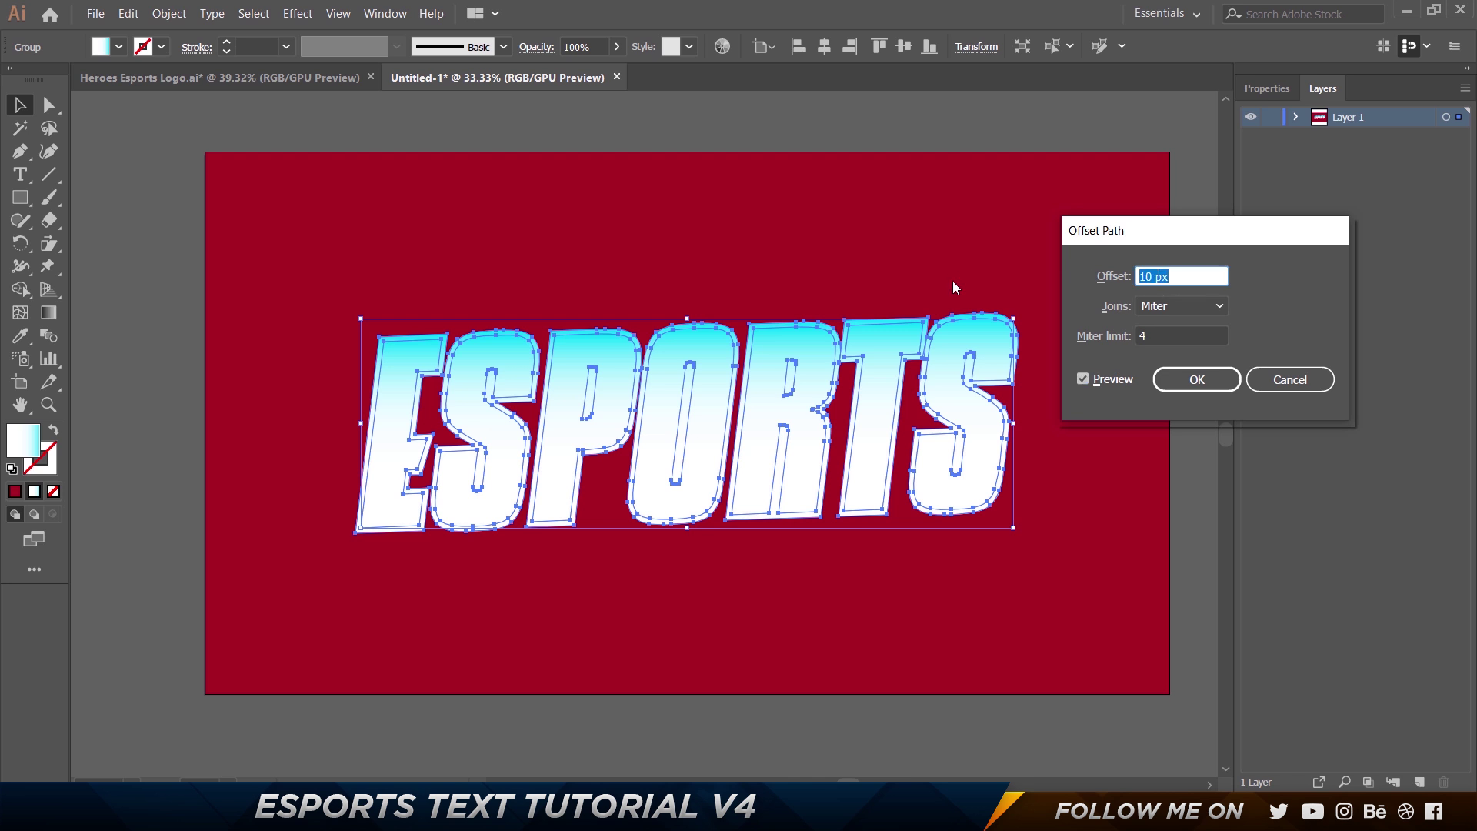
type("-10")
key("Tab")
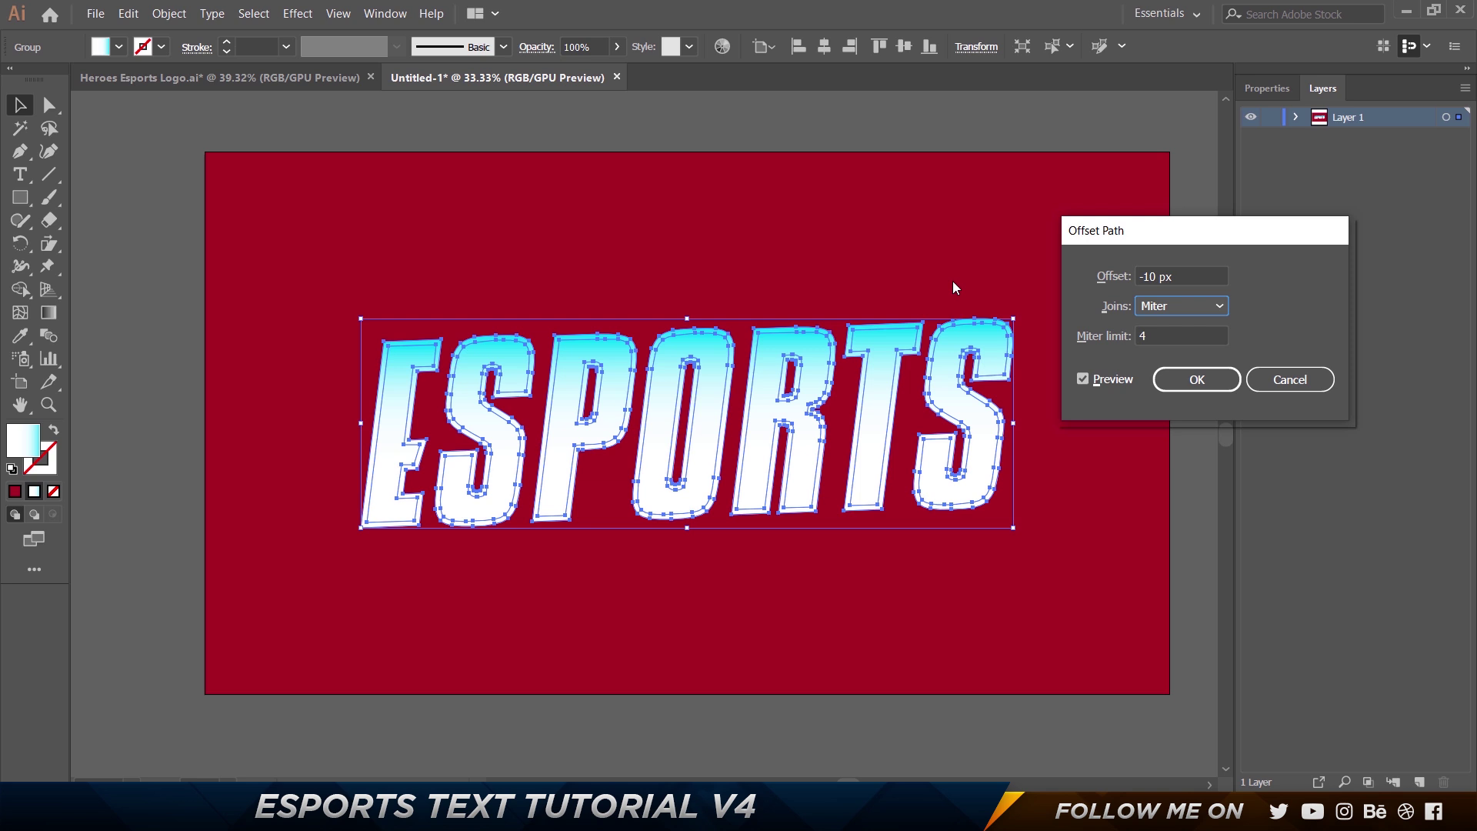
left_click(1187, 279)
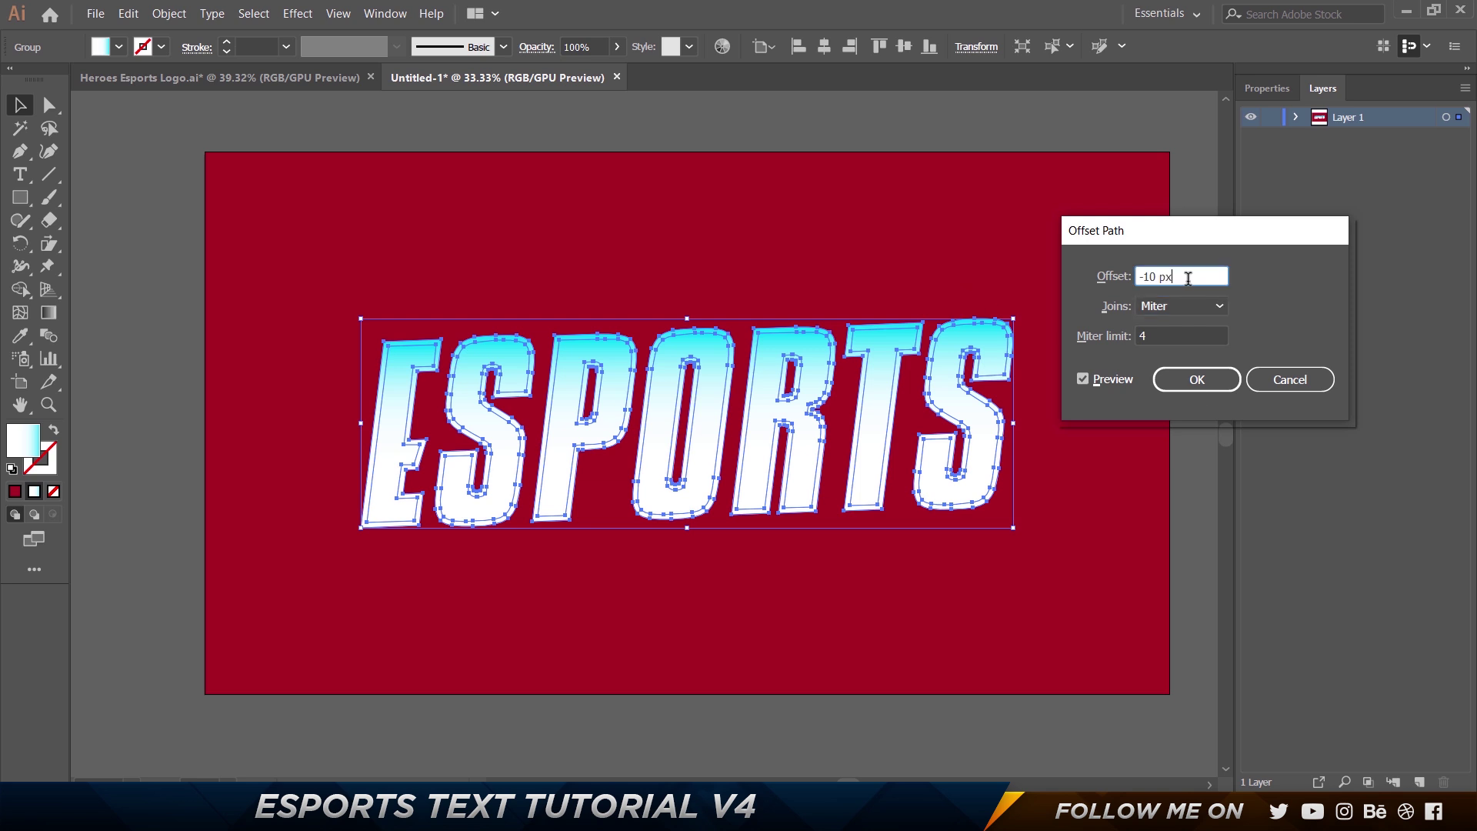
left_click(1198, 381)
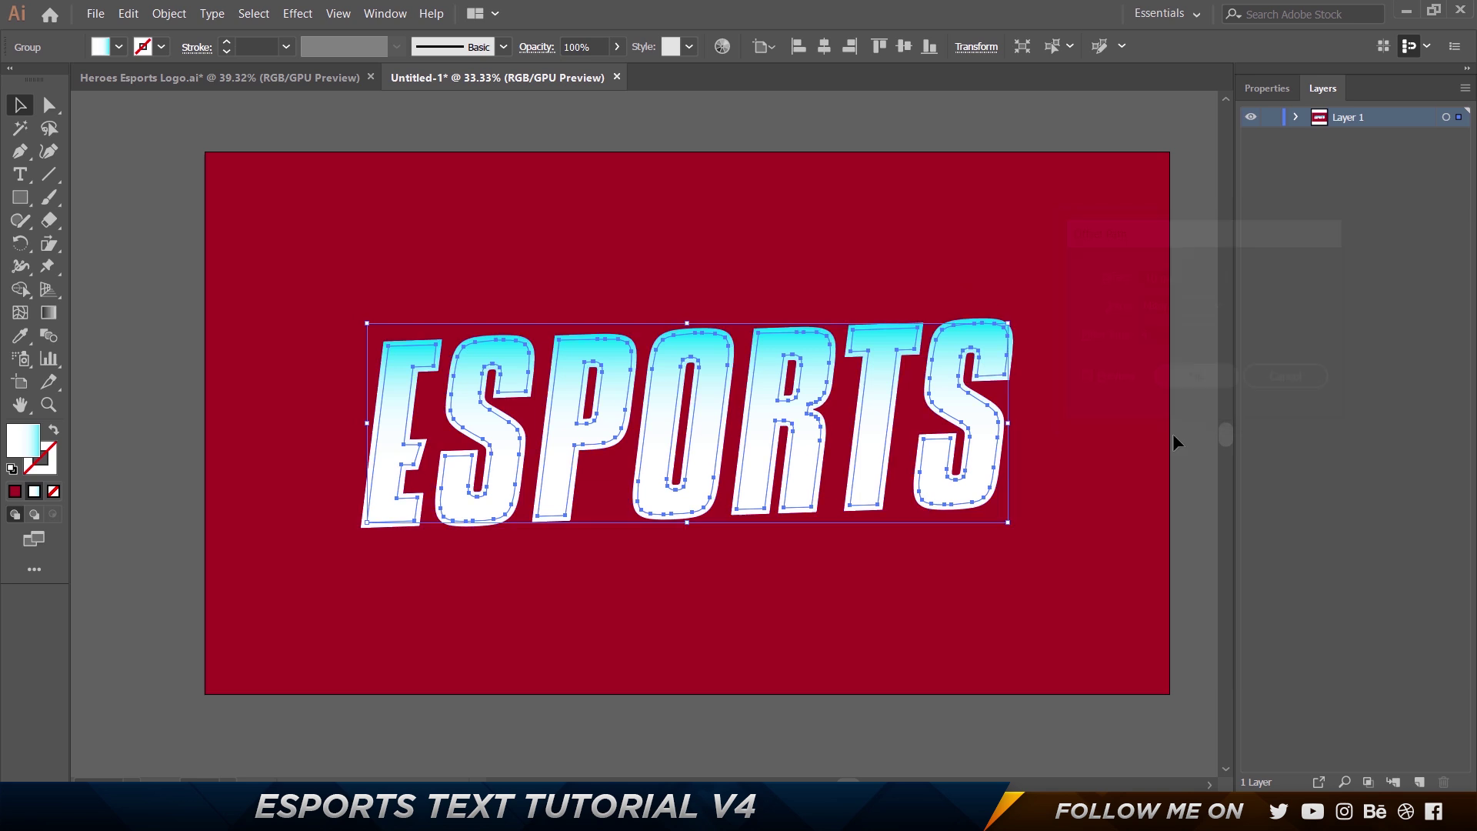
Ungroup the ESPORTS lettering and its inset paths, and undo the test moves of the whole group and the single letter.
left_click(603, 680)
left_click_drag(689, 380, 723, 189)
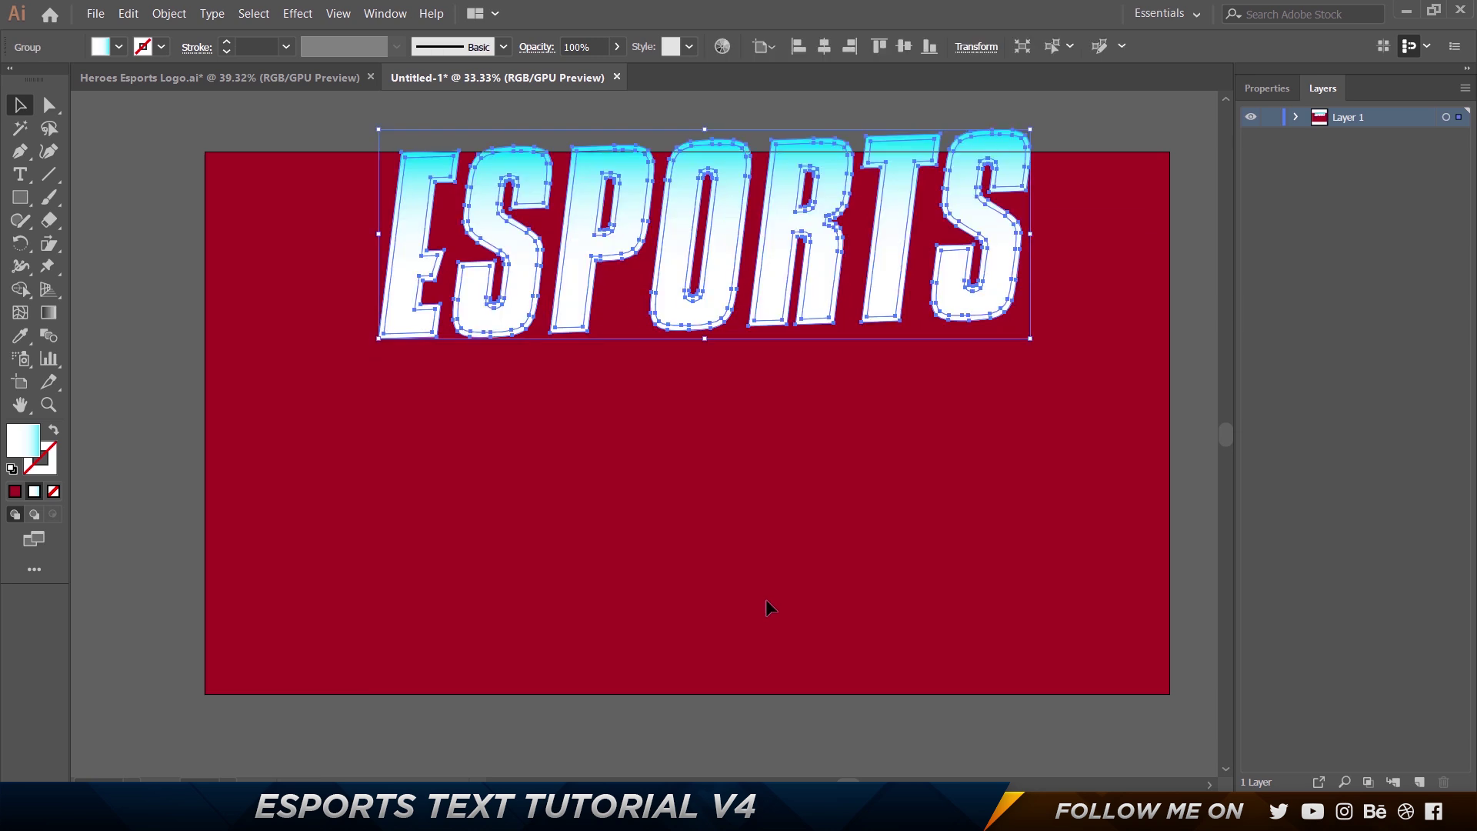
key("ctrl+z")
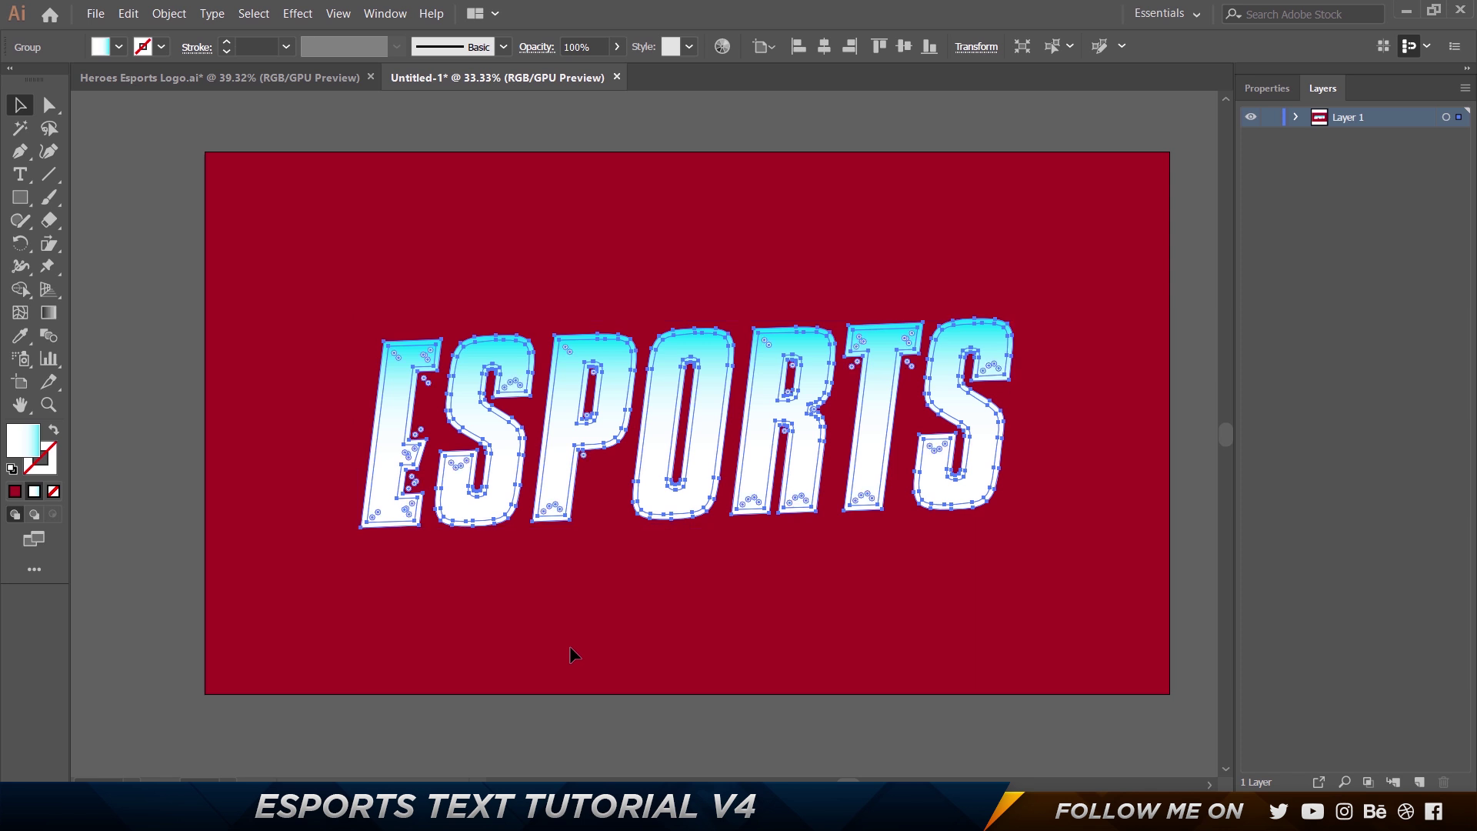
key("ctrl+shift+g")
left_click(714, 567)
left_click_drag(705, 377, 736, 570)
key("ctrl+z")
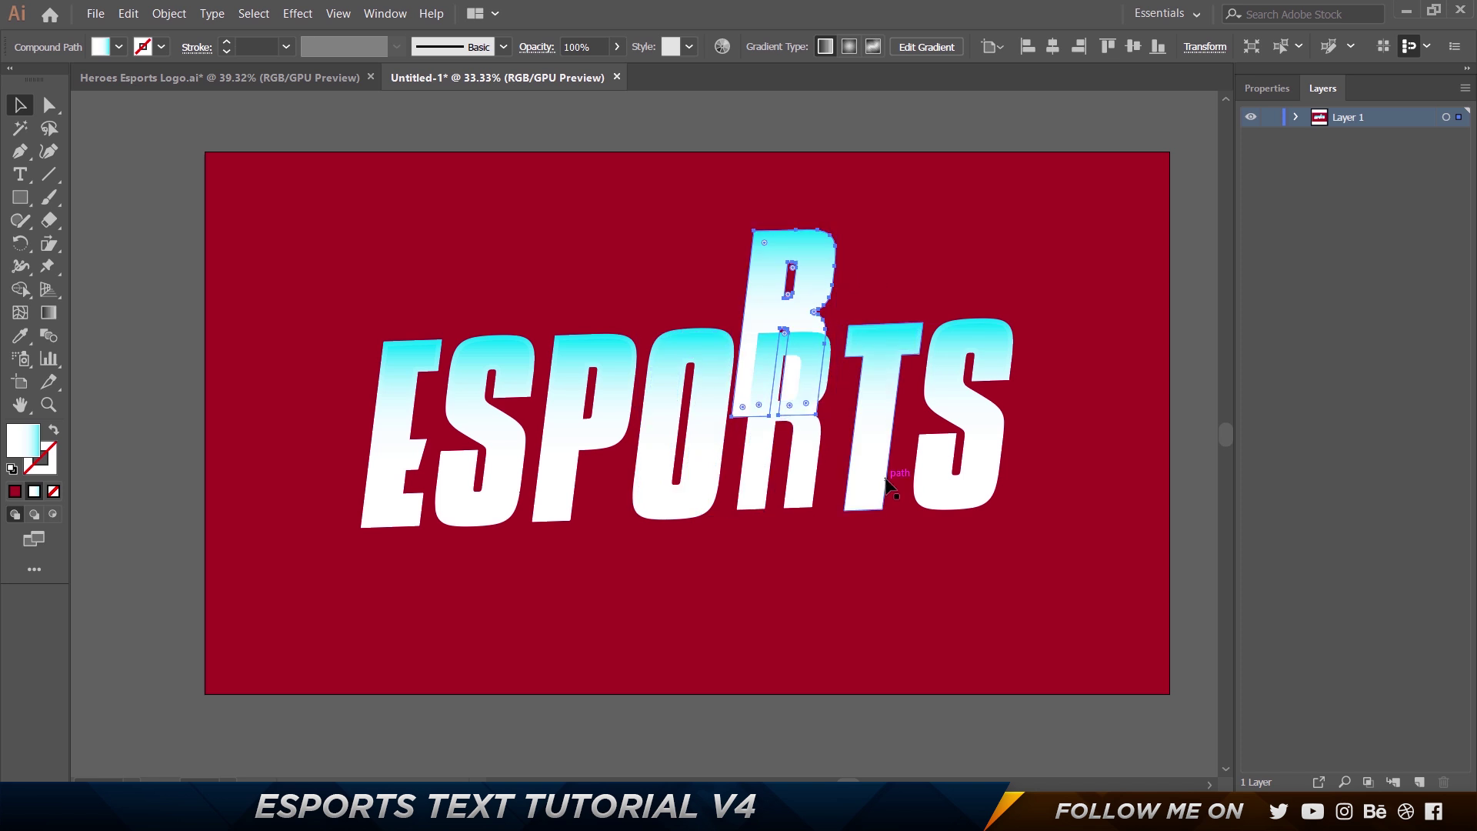
key("ctrl+z")
left_click(700, 637)
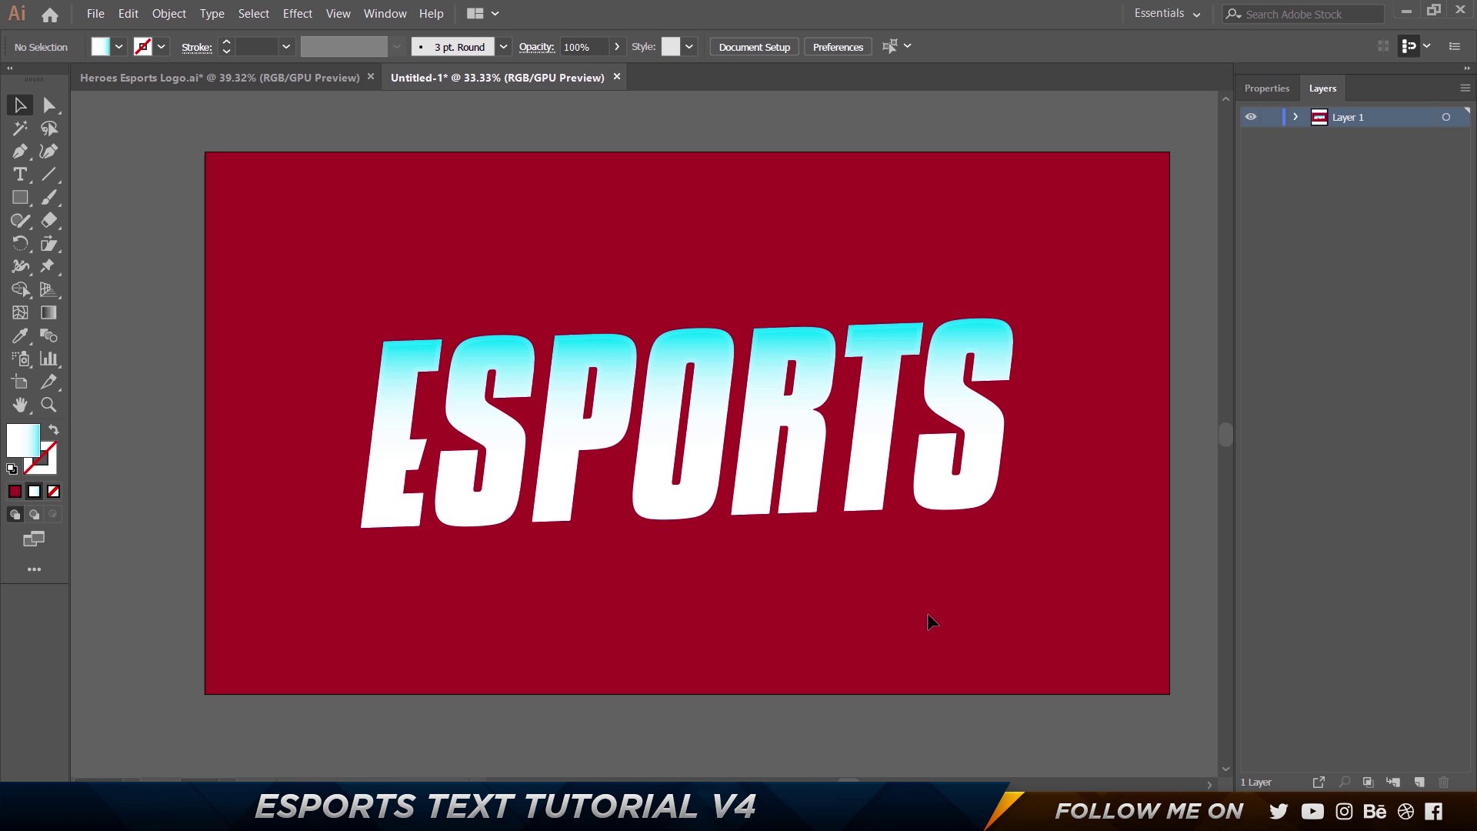
Select the inner inset shapes of all seven ESPORTS letters and group them.
left_click(391, 428)
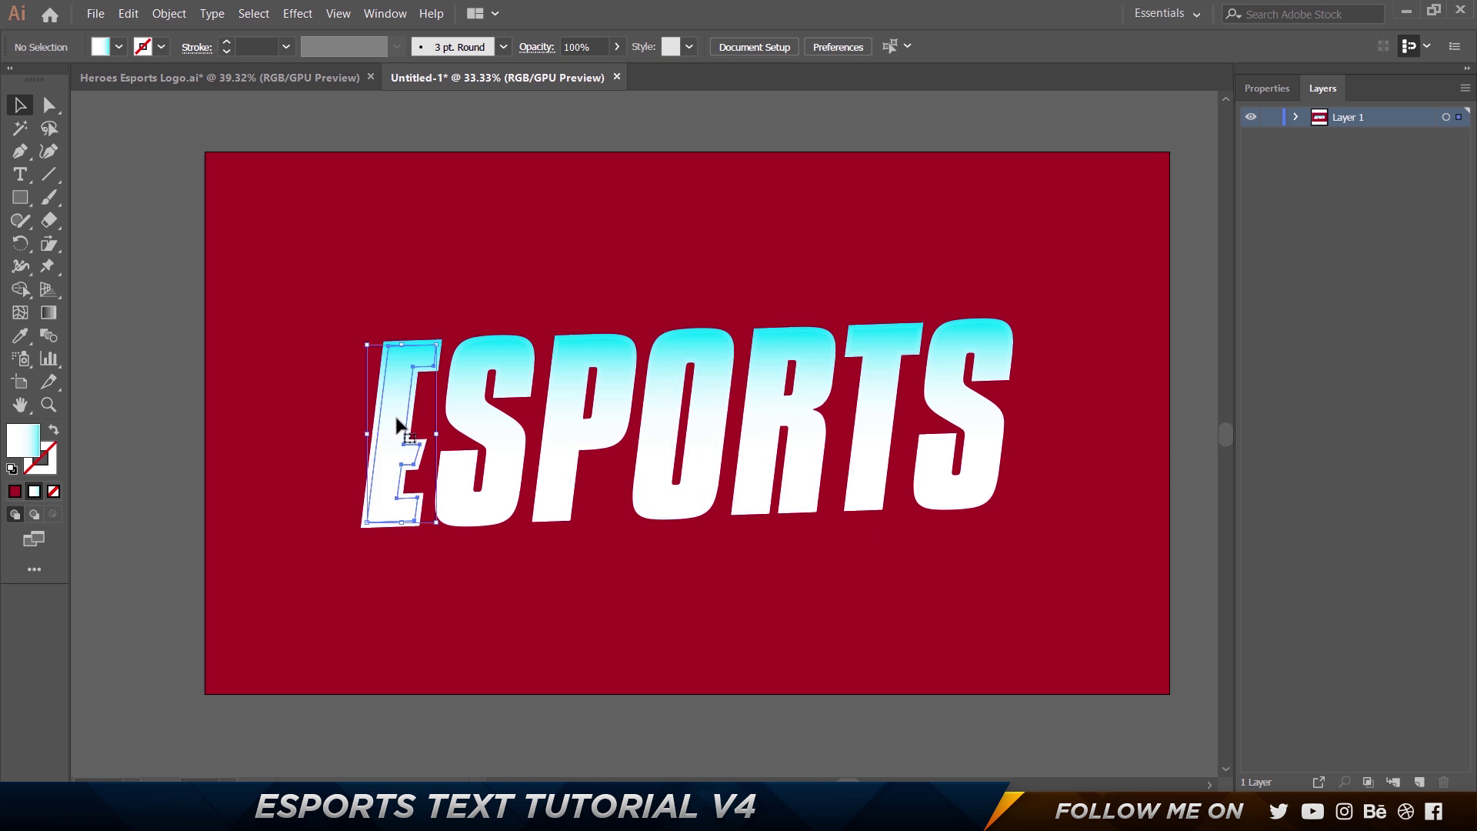
left_click(488, 447, "shift")
left_click(559, 436, "shift")
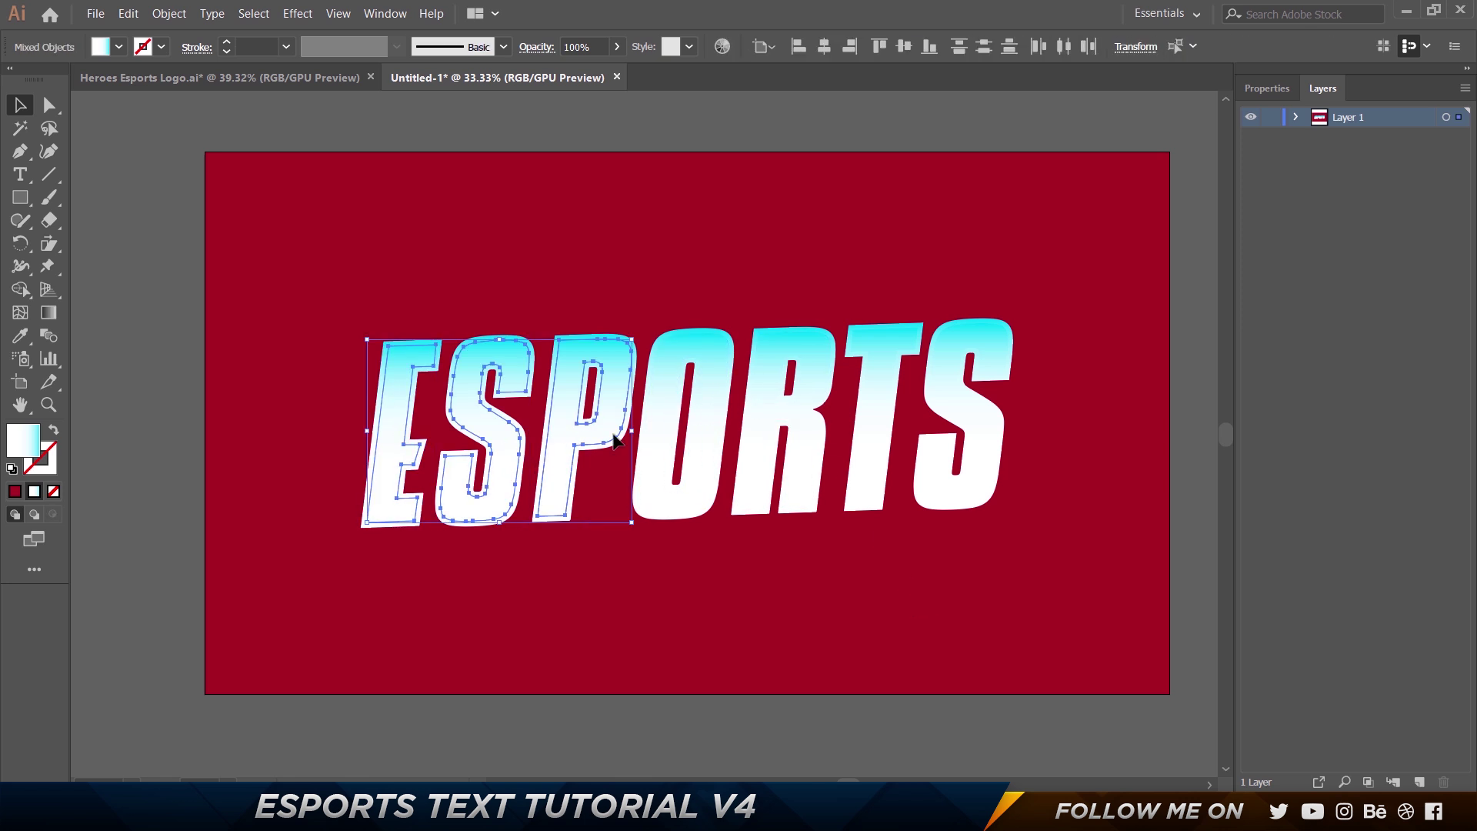
left_click(663, 424, "shift")
left_click(775, 420, "shift")
left_click(884, 381, "shift")
left_click(952, 401, "shift")
left_click_drag(952, 400, 961, 286)
key("ctrl+z")
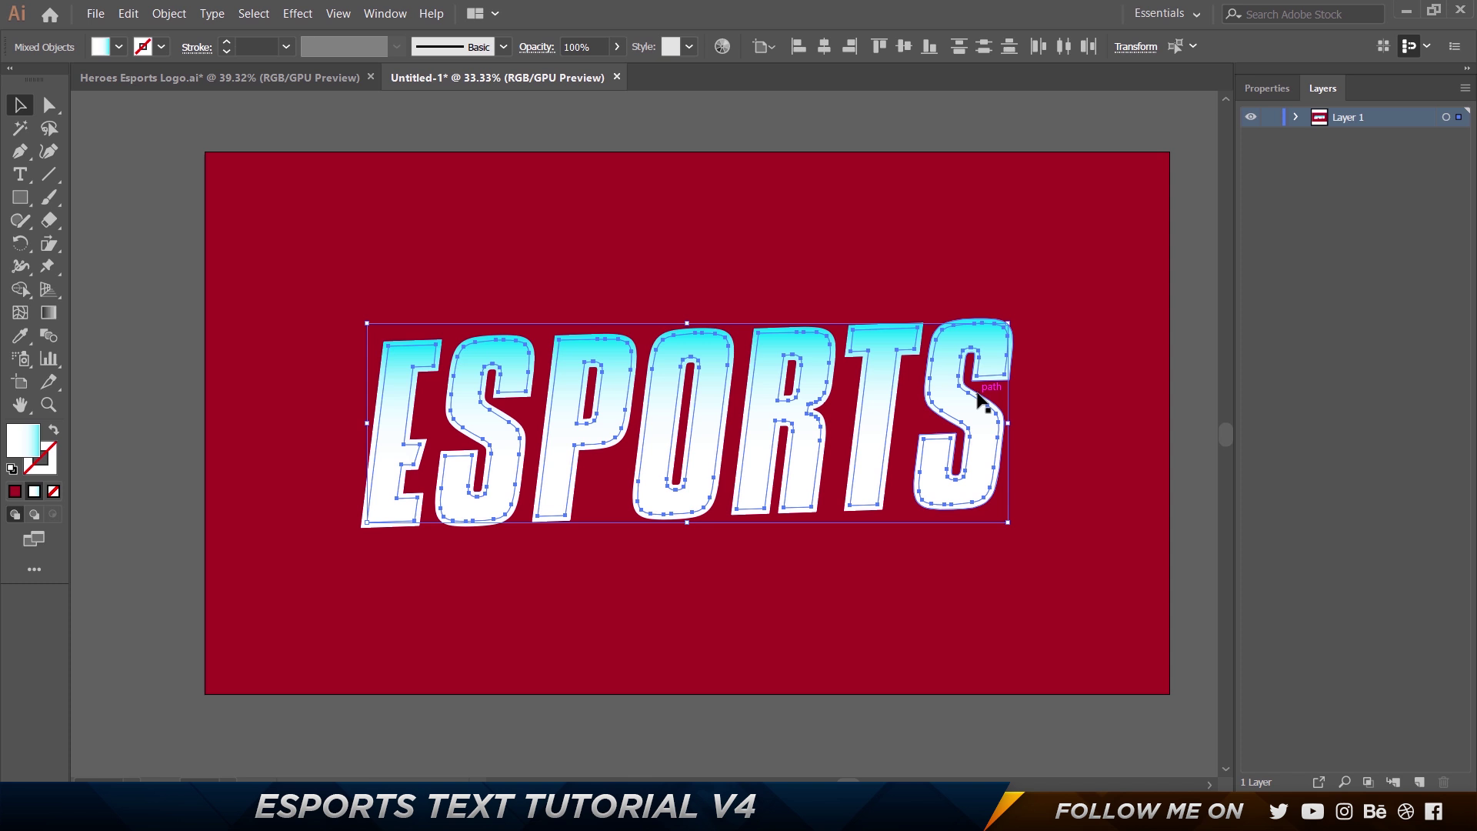
key("ctrl+g")
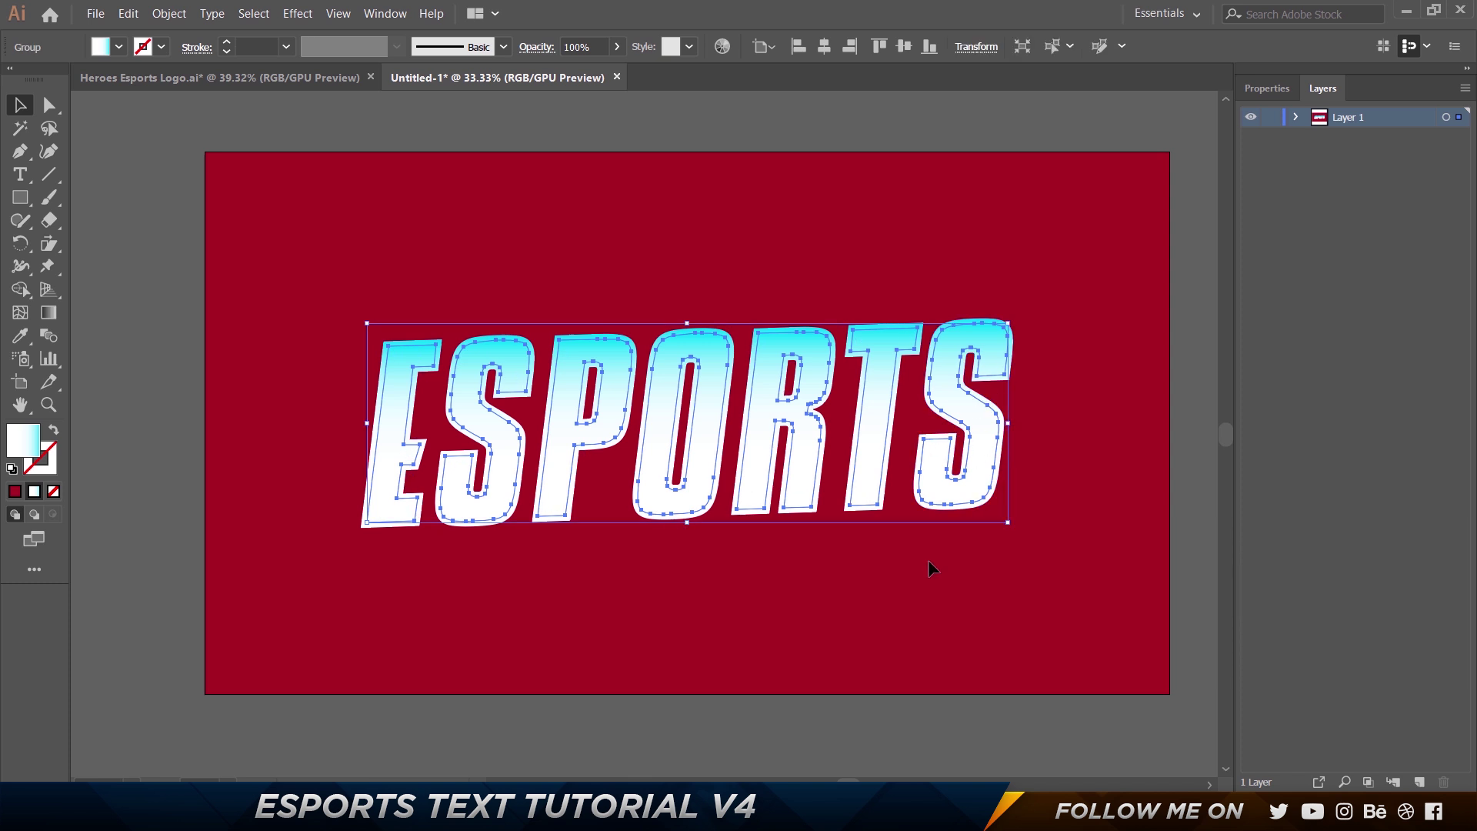
left_click(937, 525)
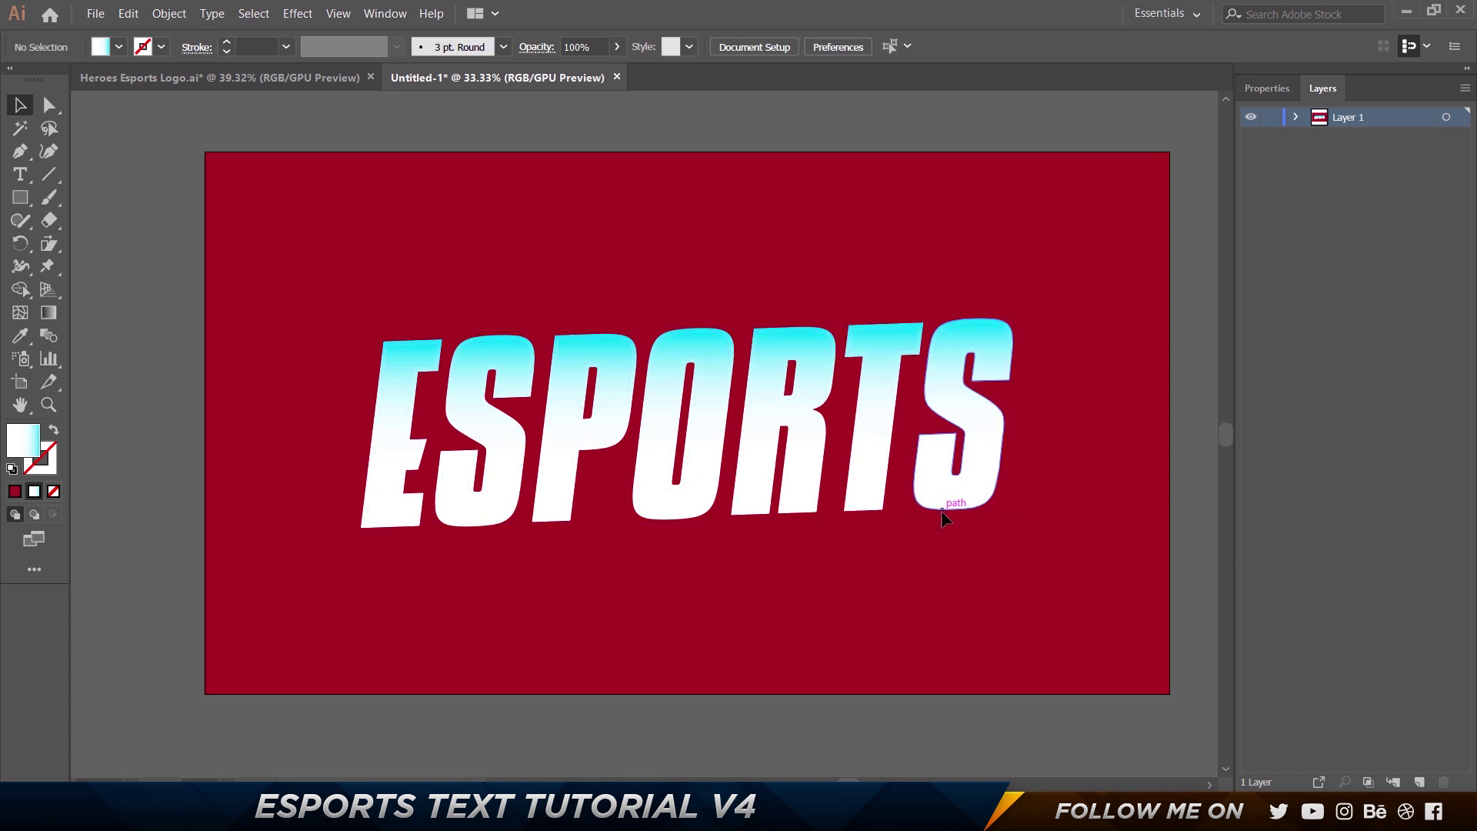
Select the outer shapes of all seven ESPORTS letters and group them.
left_click(940, 508)
left_click(851, 508, "shift")
left_click(792, 508, "shift")
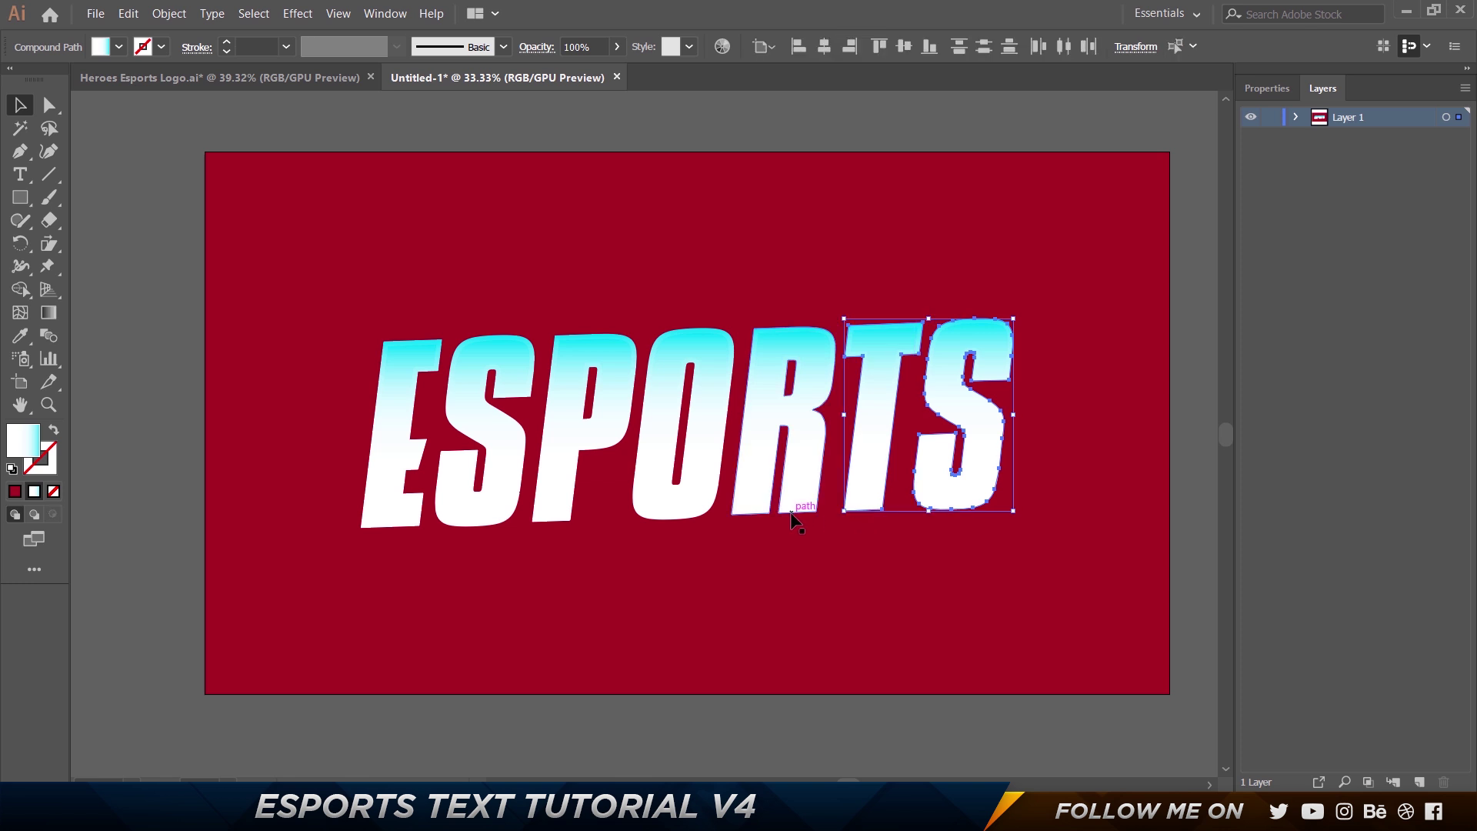
left_click(662, 520, "shift")
left_click(554, 520, "shift")
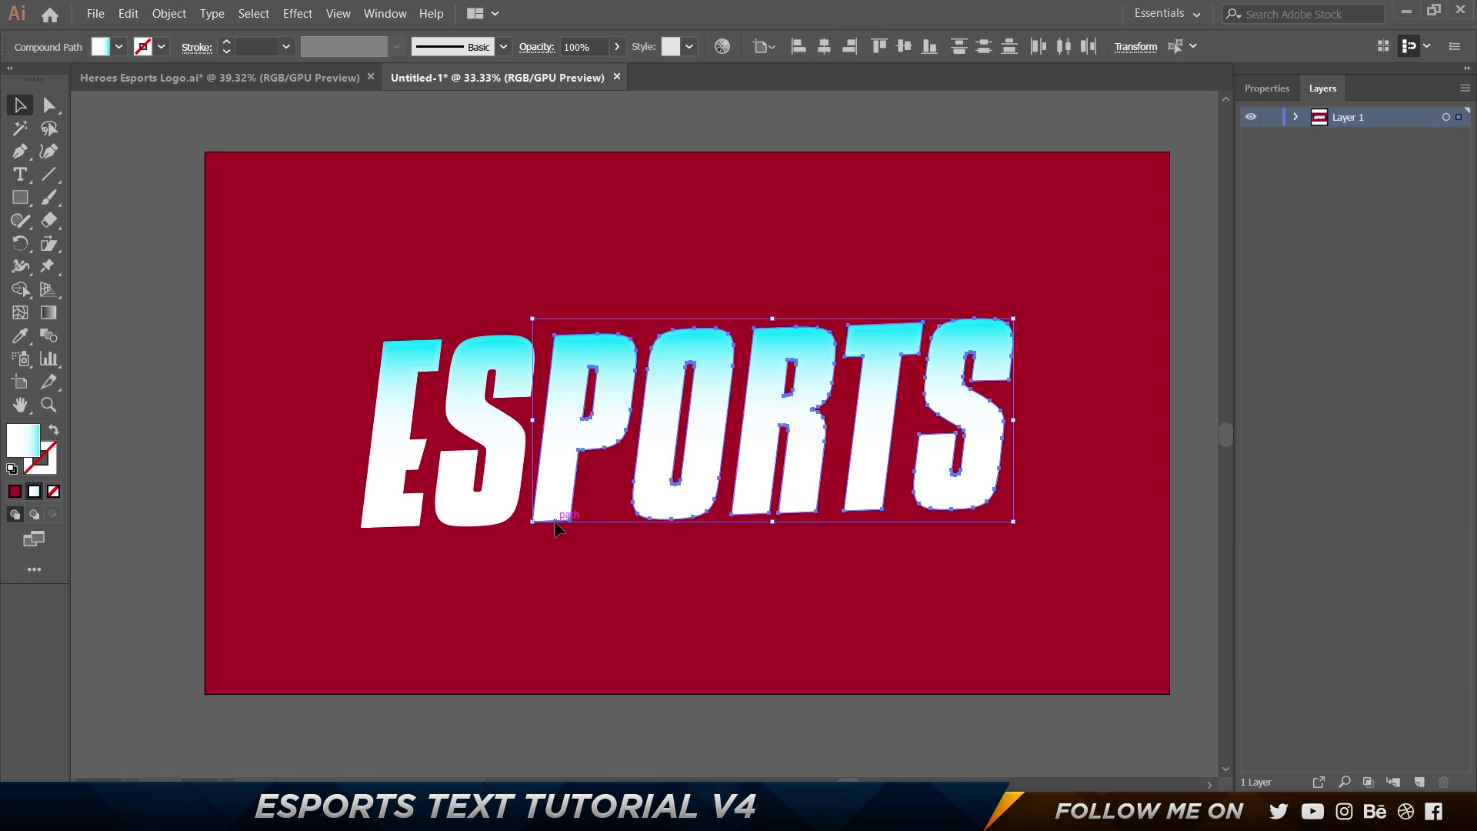
left_click(461, 521, "shift")
left_click(386, 526, "shift")
key("ctrl+g")
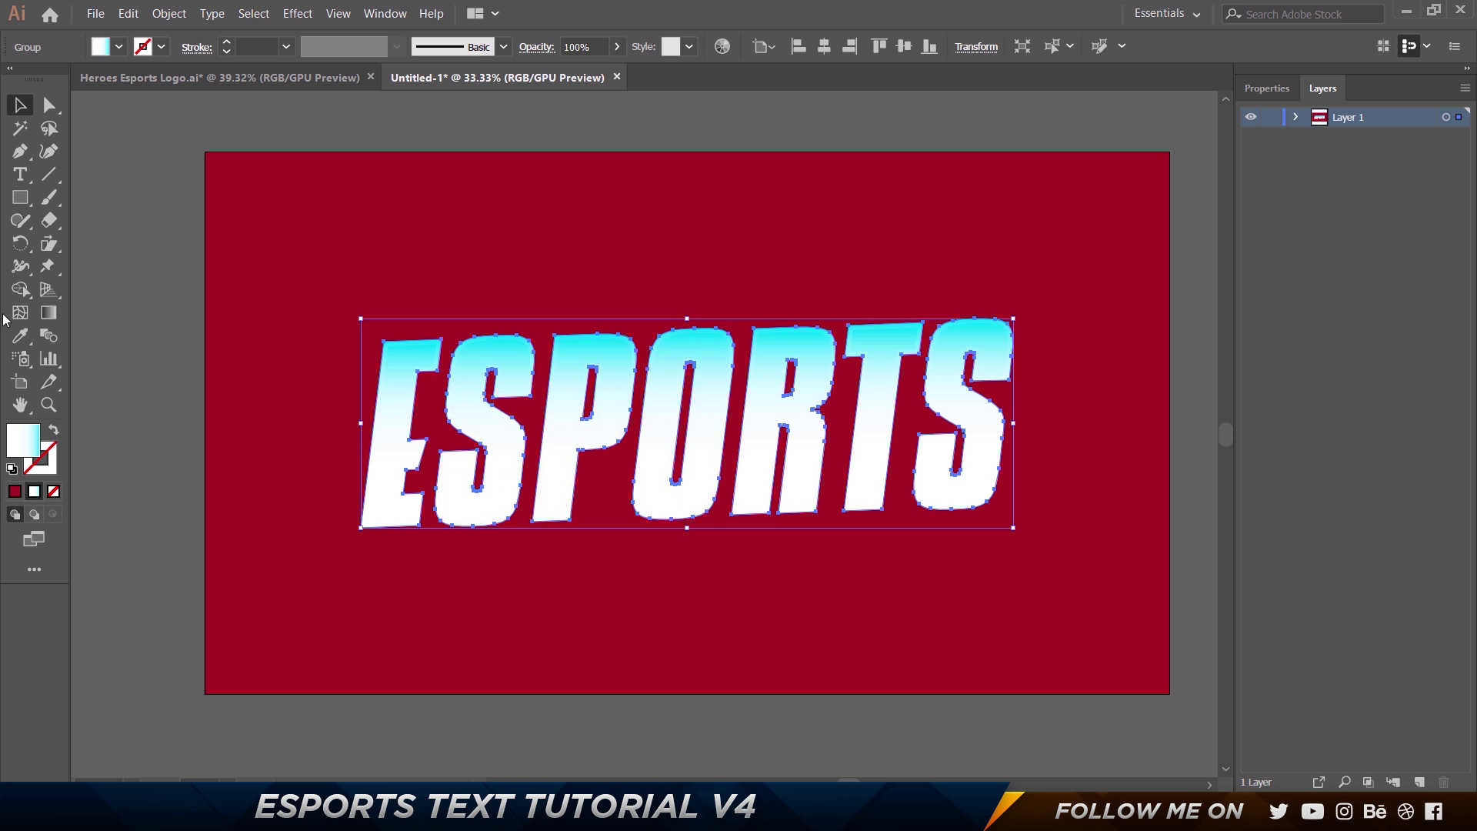
Set the outer letter group's gradient midpoint location to 50% and its angle to -90°.
double_click(57, 318)
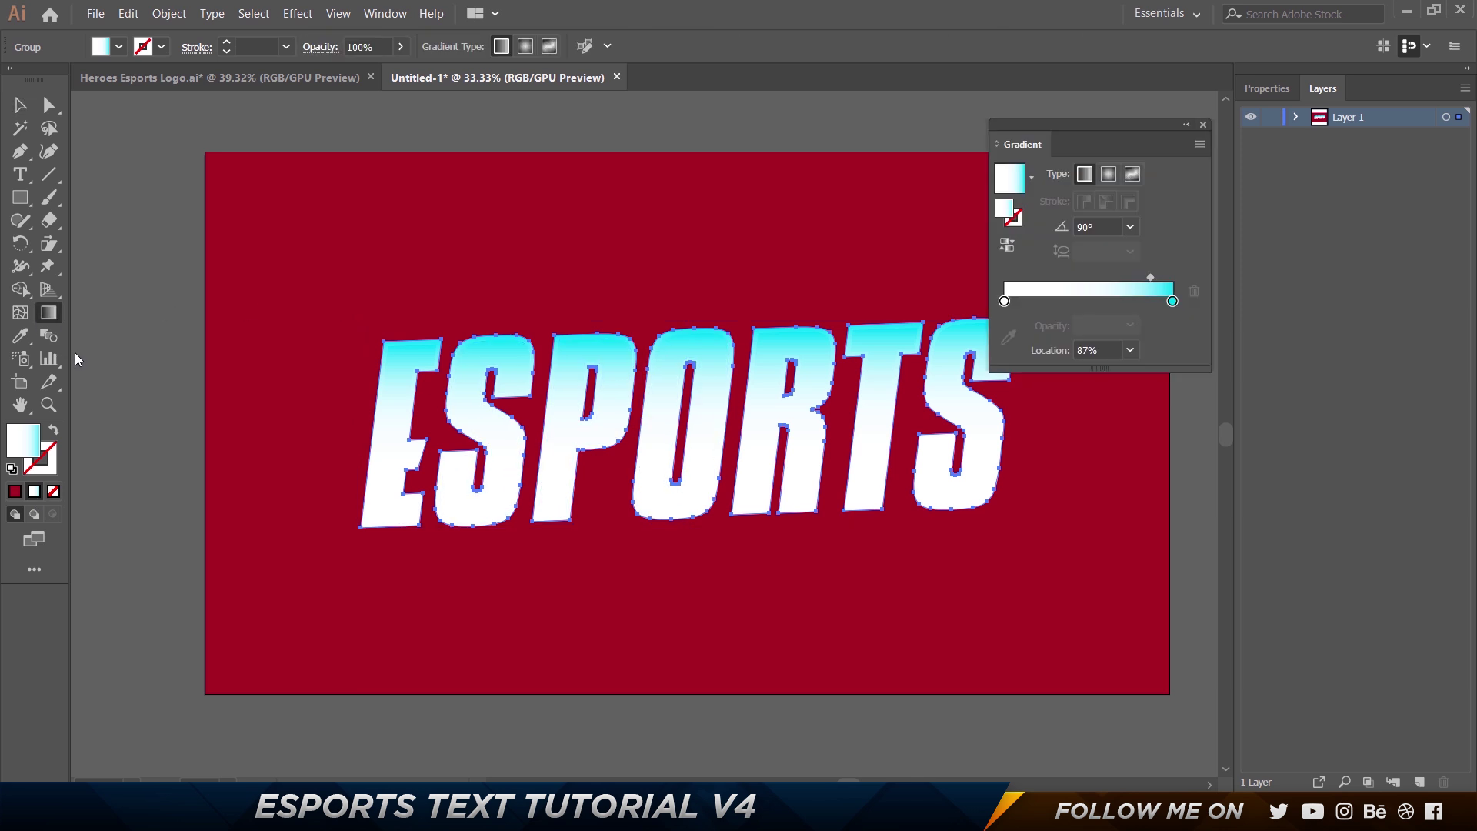
left_click_drag(1150, 278, 1077, 277)
left_click(1060, 350)
type("50")
key("Return")
left_click(1098, 226)
type("-90")
key("Tab")
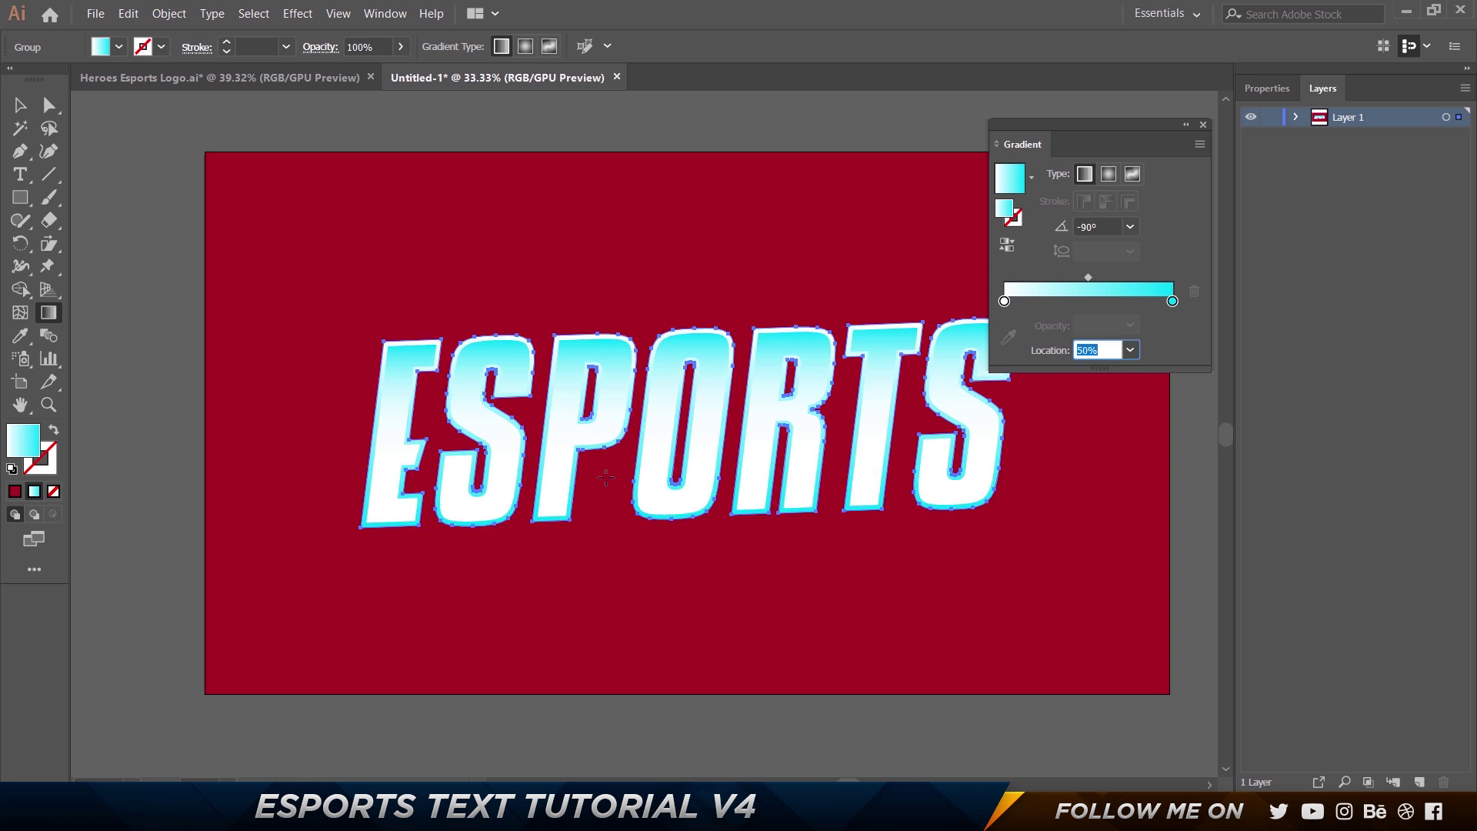
Deselect the lettering and examine the gradient angle and midpoint location on the outer O in the Heroes Esports Logo document.
left_click(20, 104)
left_click(513, 286)
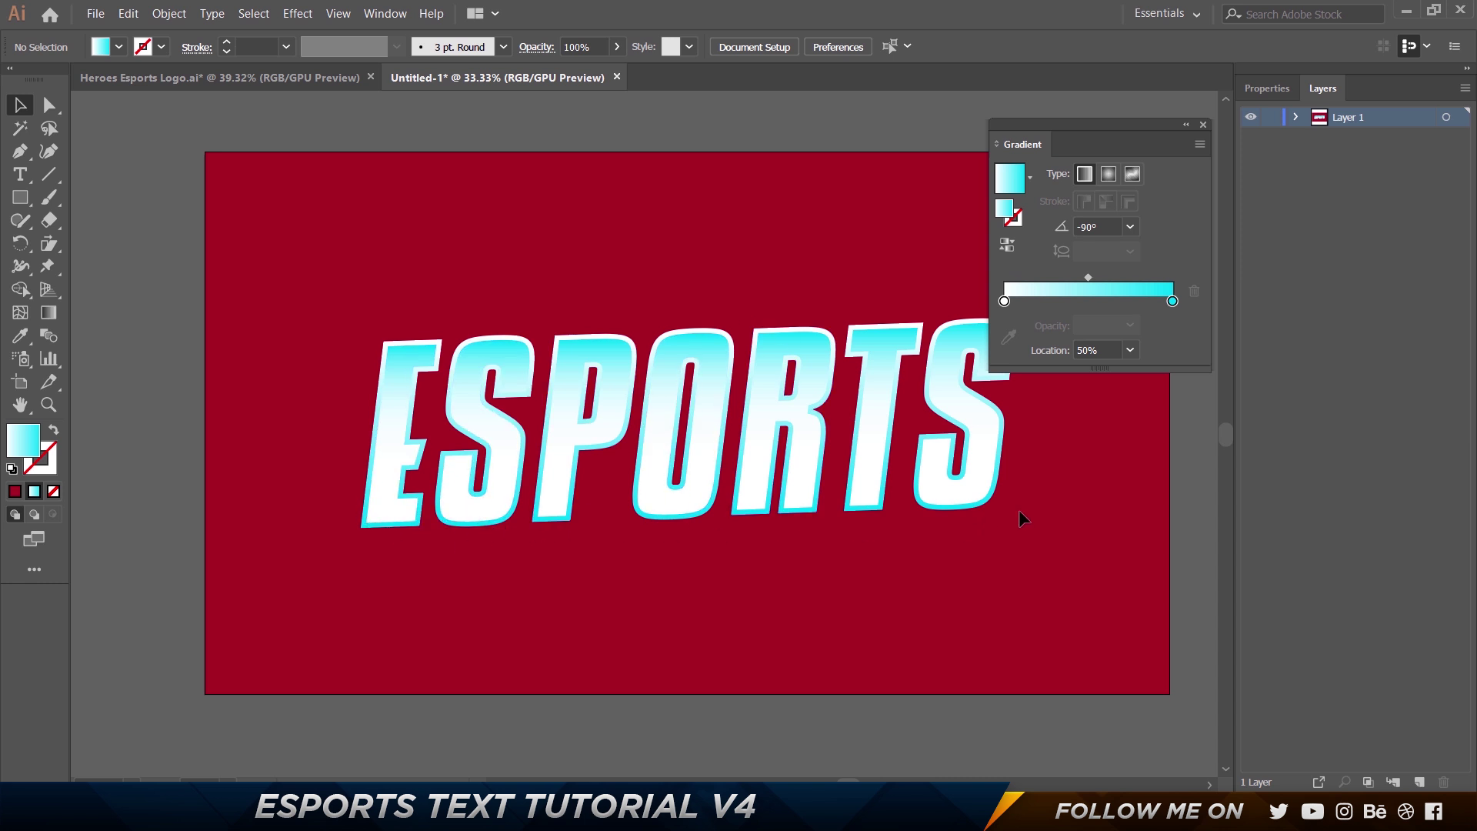
left_click(285, 74)
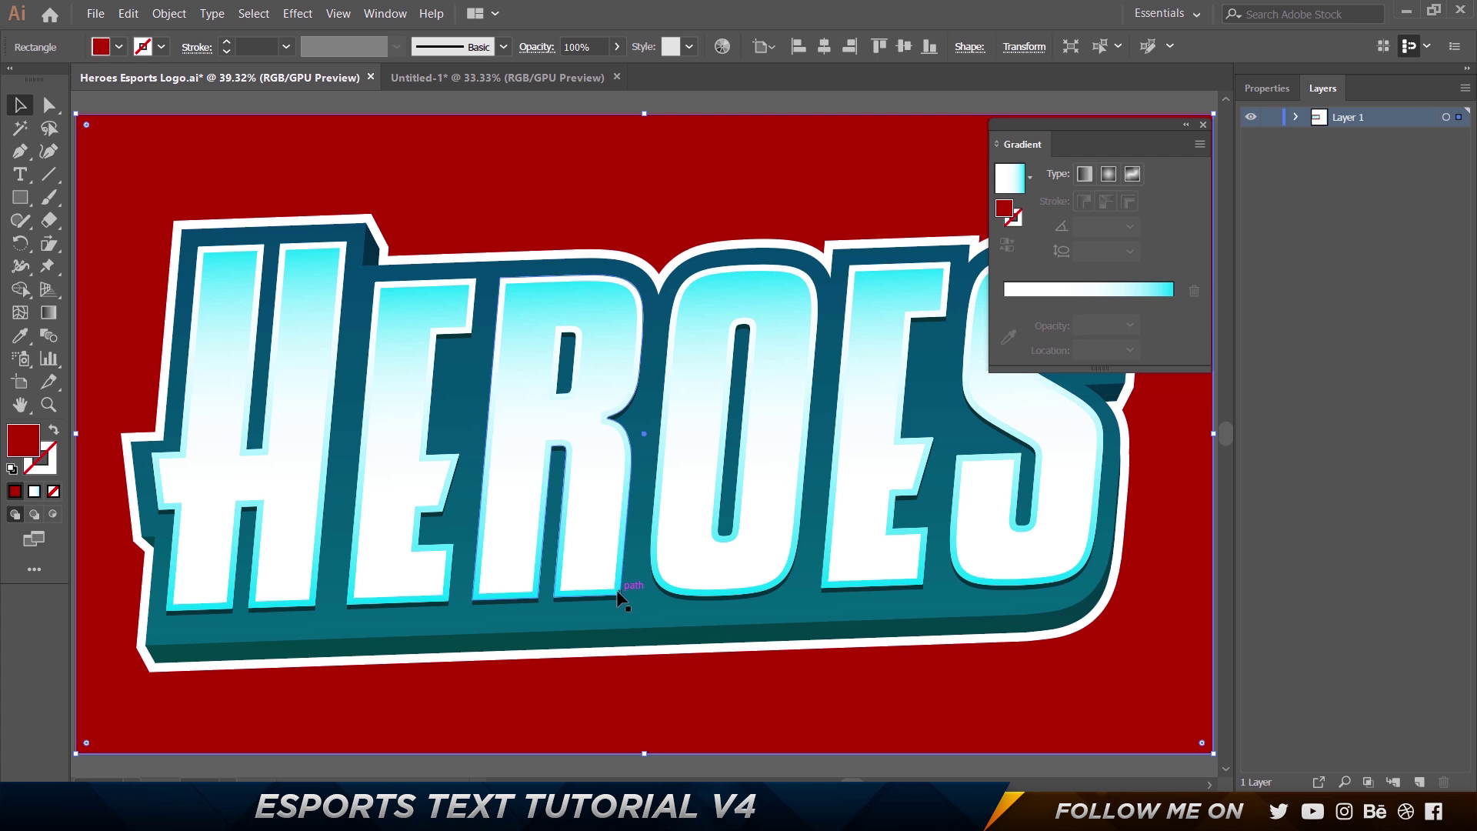
left_click(626, 579)
left_click(682, 510)
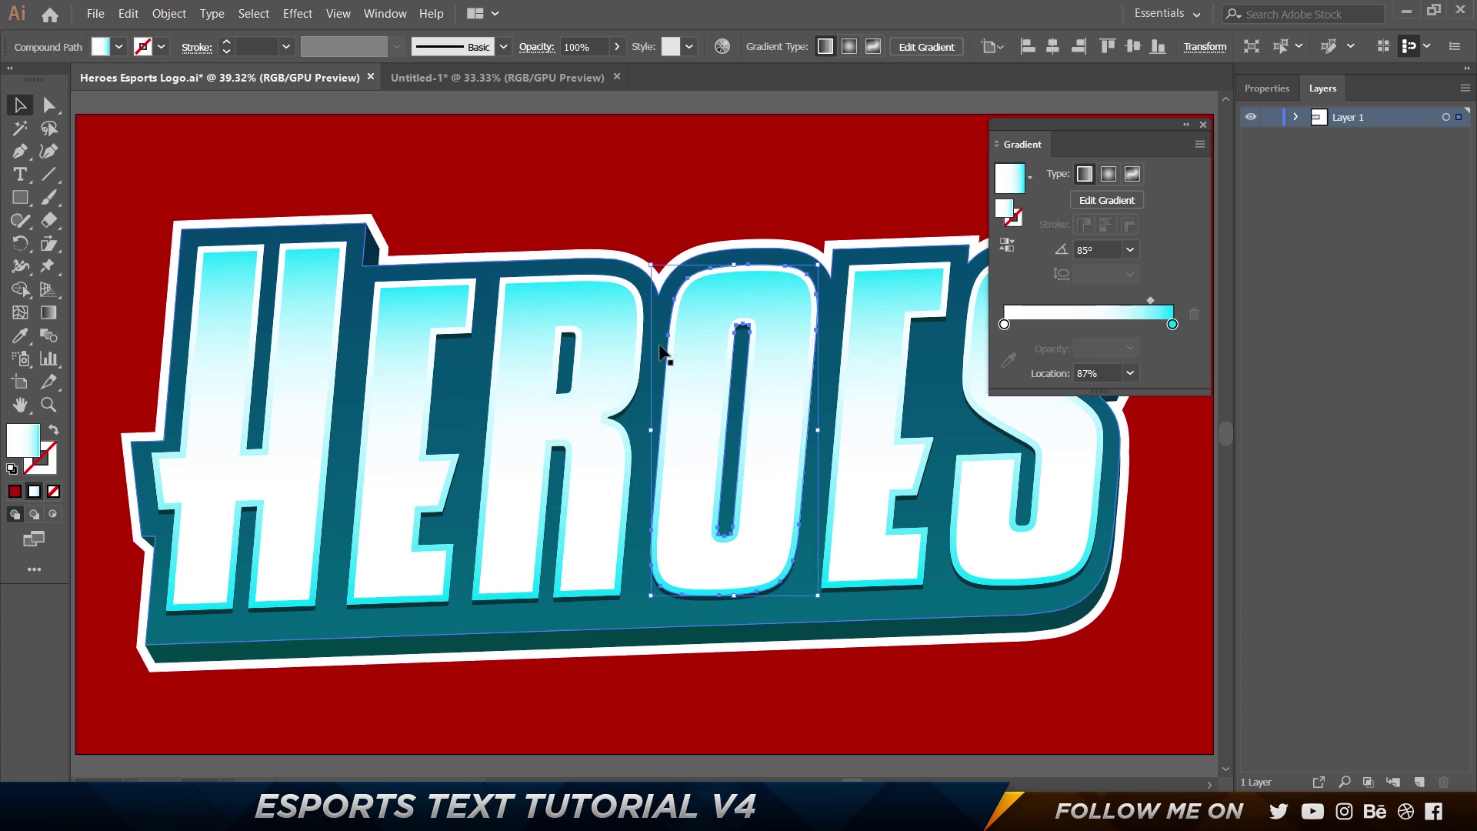
left_click(719, 184)
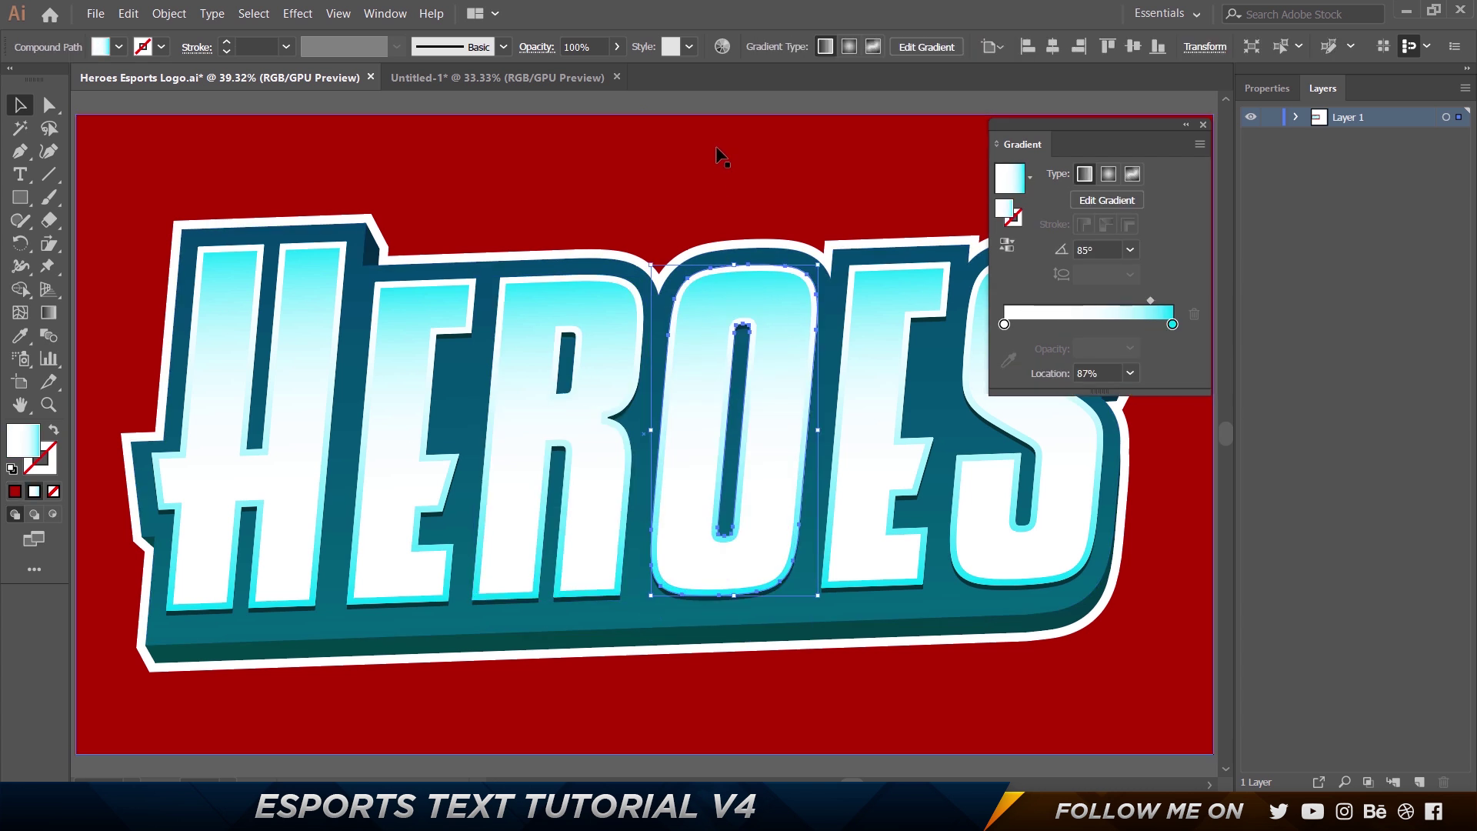
key("g")
left_click(717, 265)
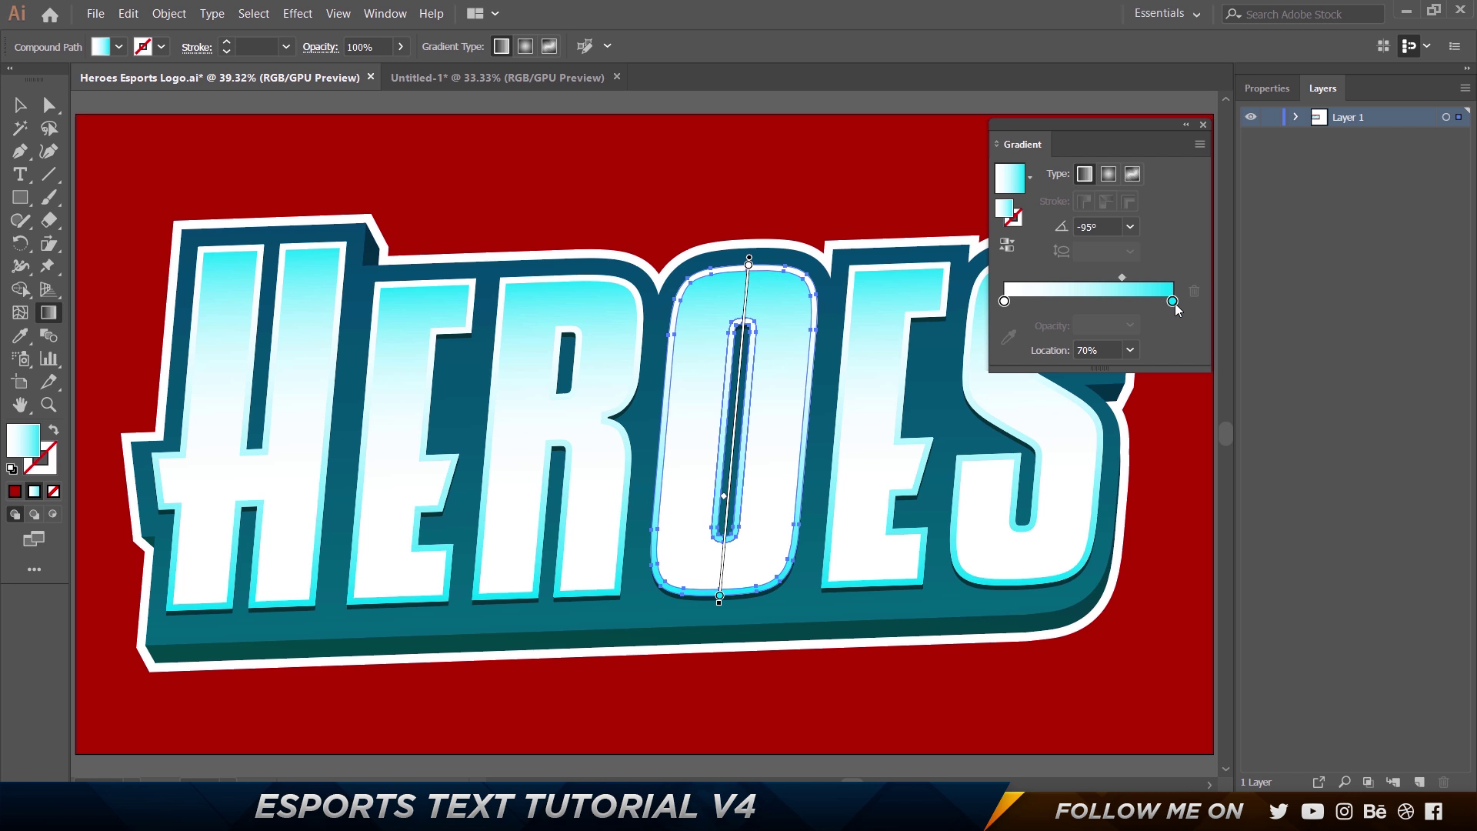
Set the outer ESPORTS letter group's gradient midpoint location to 70% and its angle to -95°, and close the gradient settings.
left_click(435, 84)
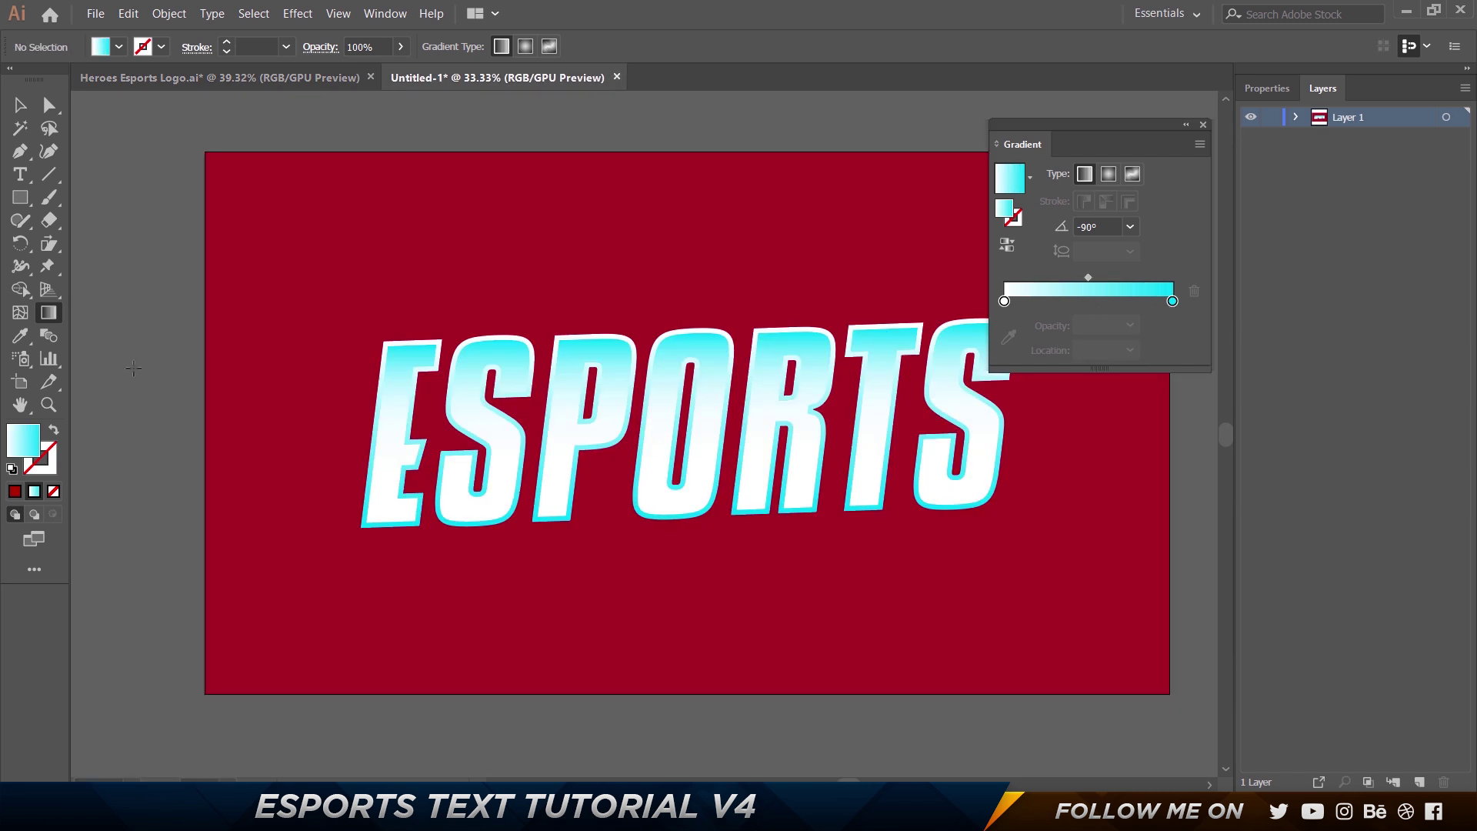
key("v")
left_click(877, 472)
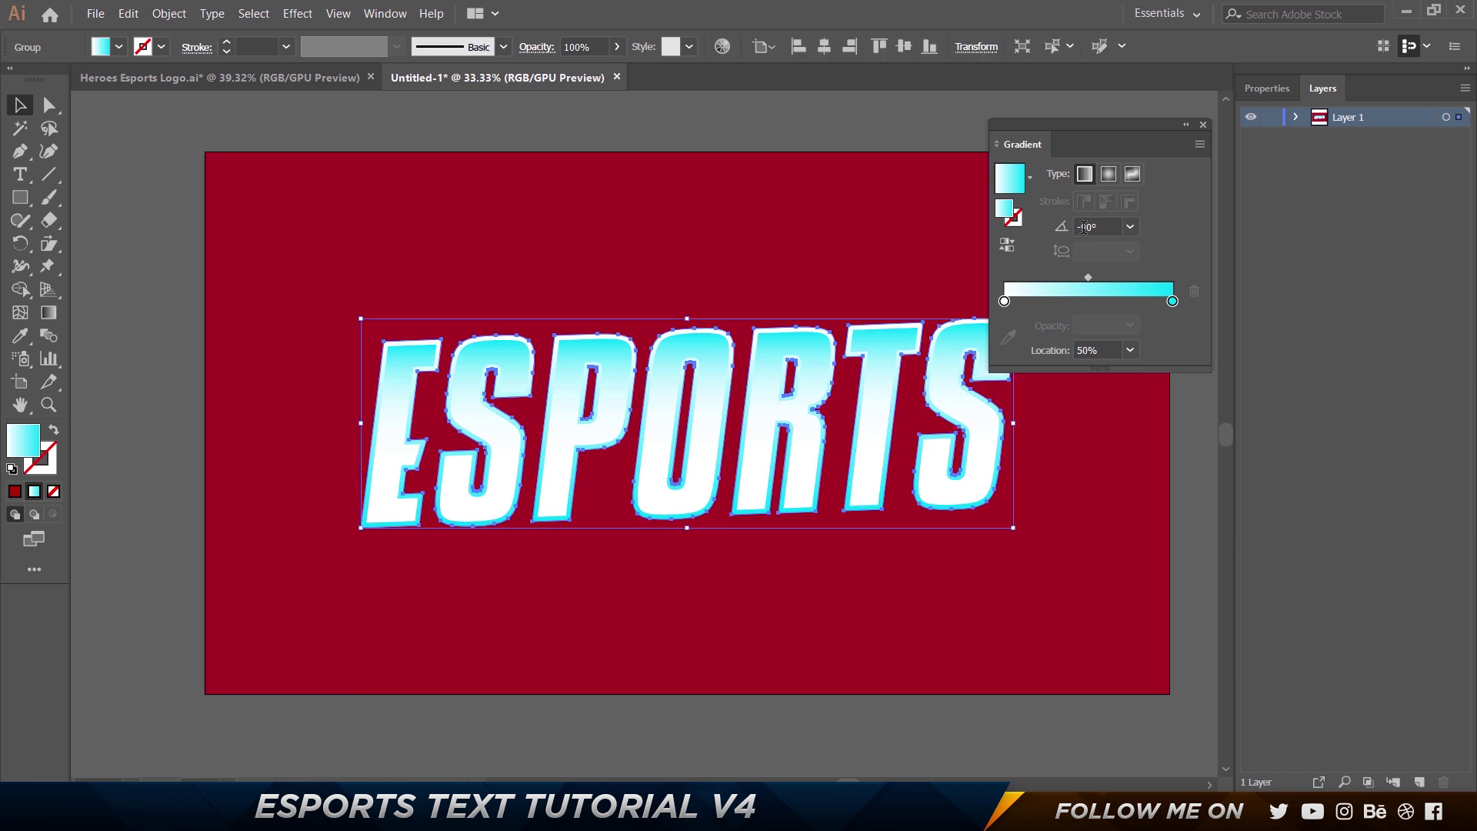
left_click_drag(1103, 351, 1028, 357)
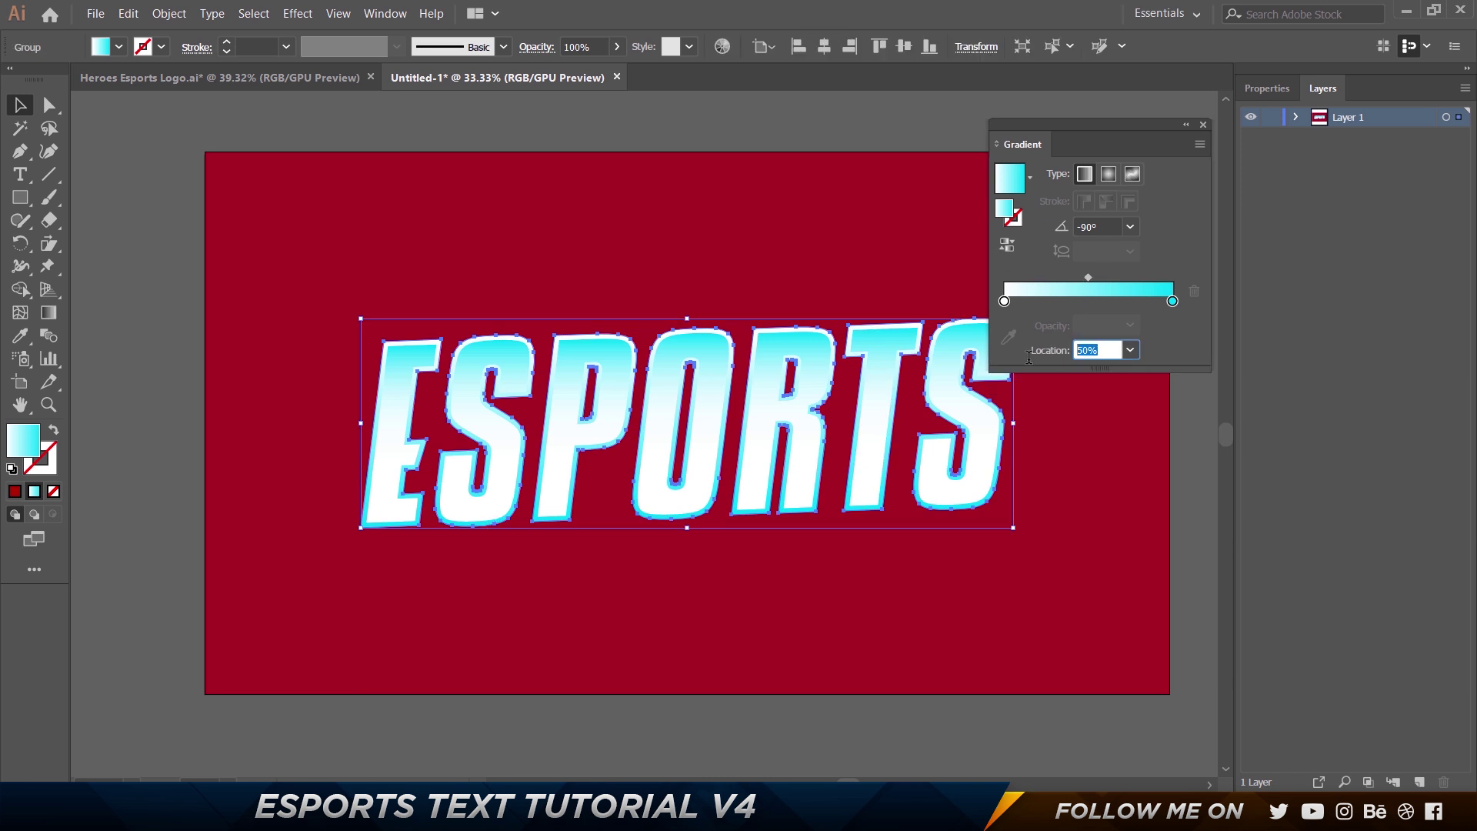
type("70")
key("Tab")
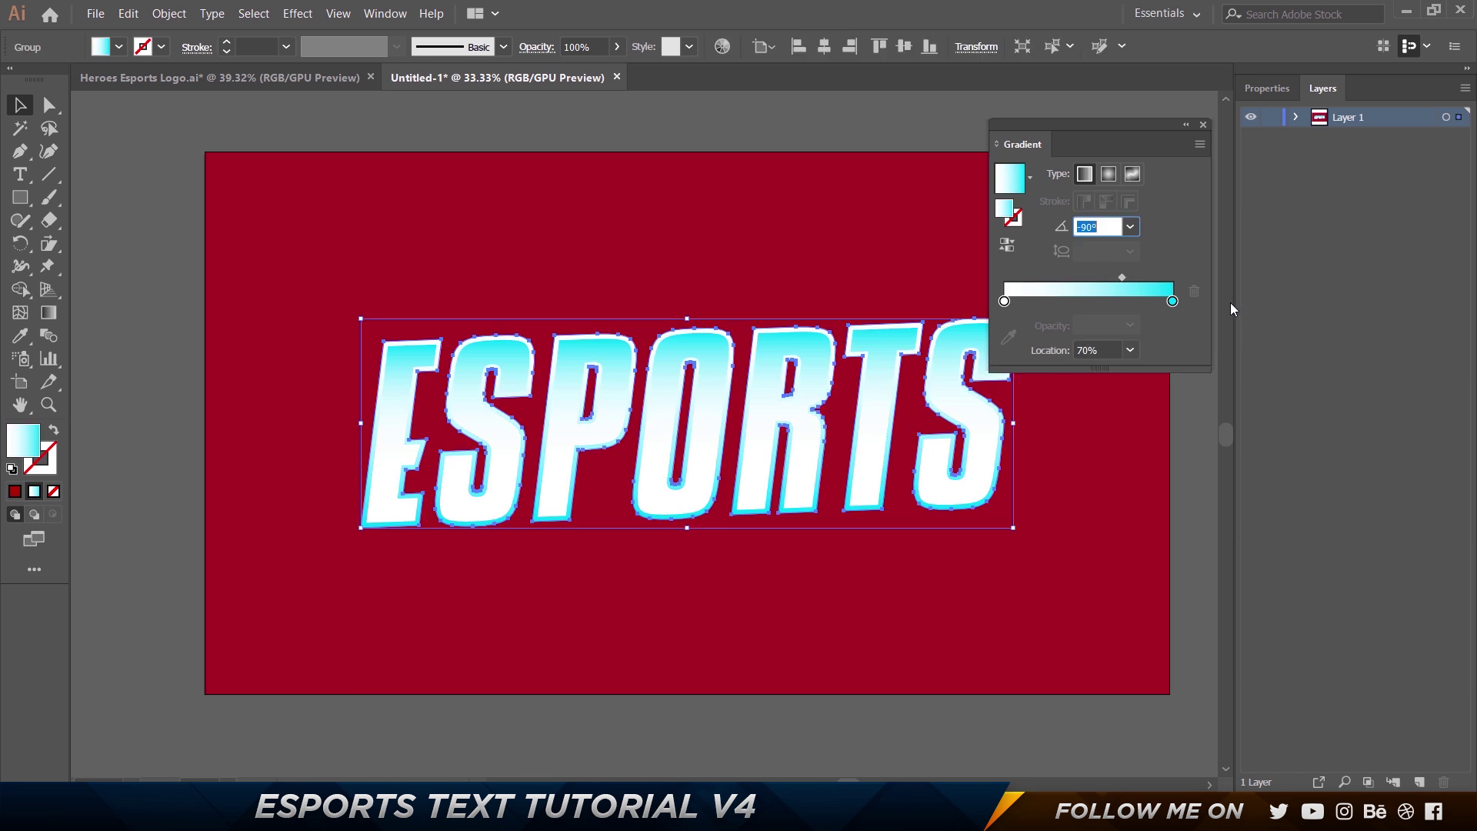
key("Return")
double_click(1103, 228)
type("-95")
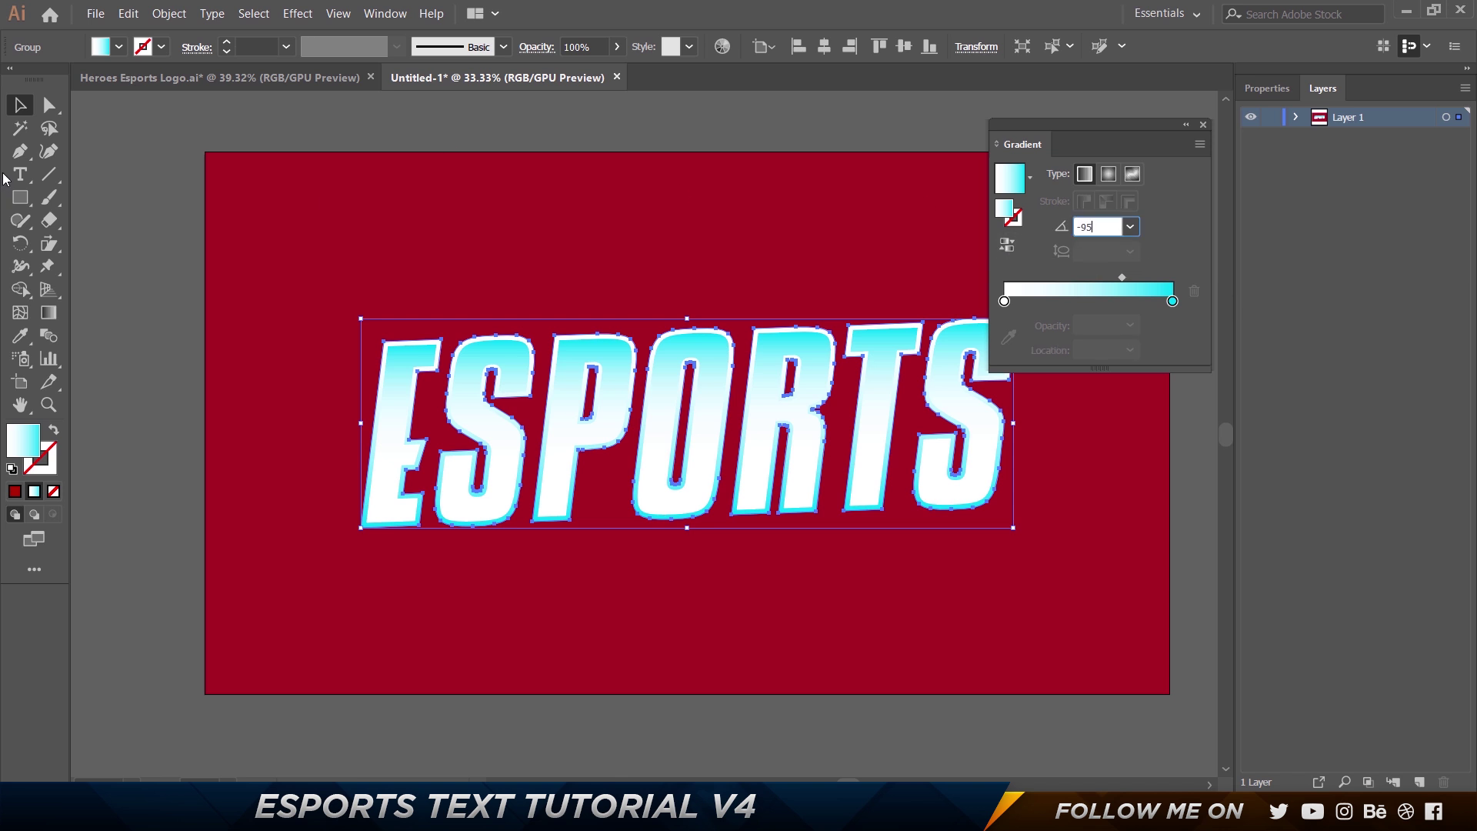
key("Return")
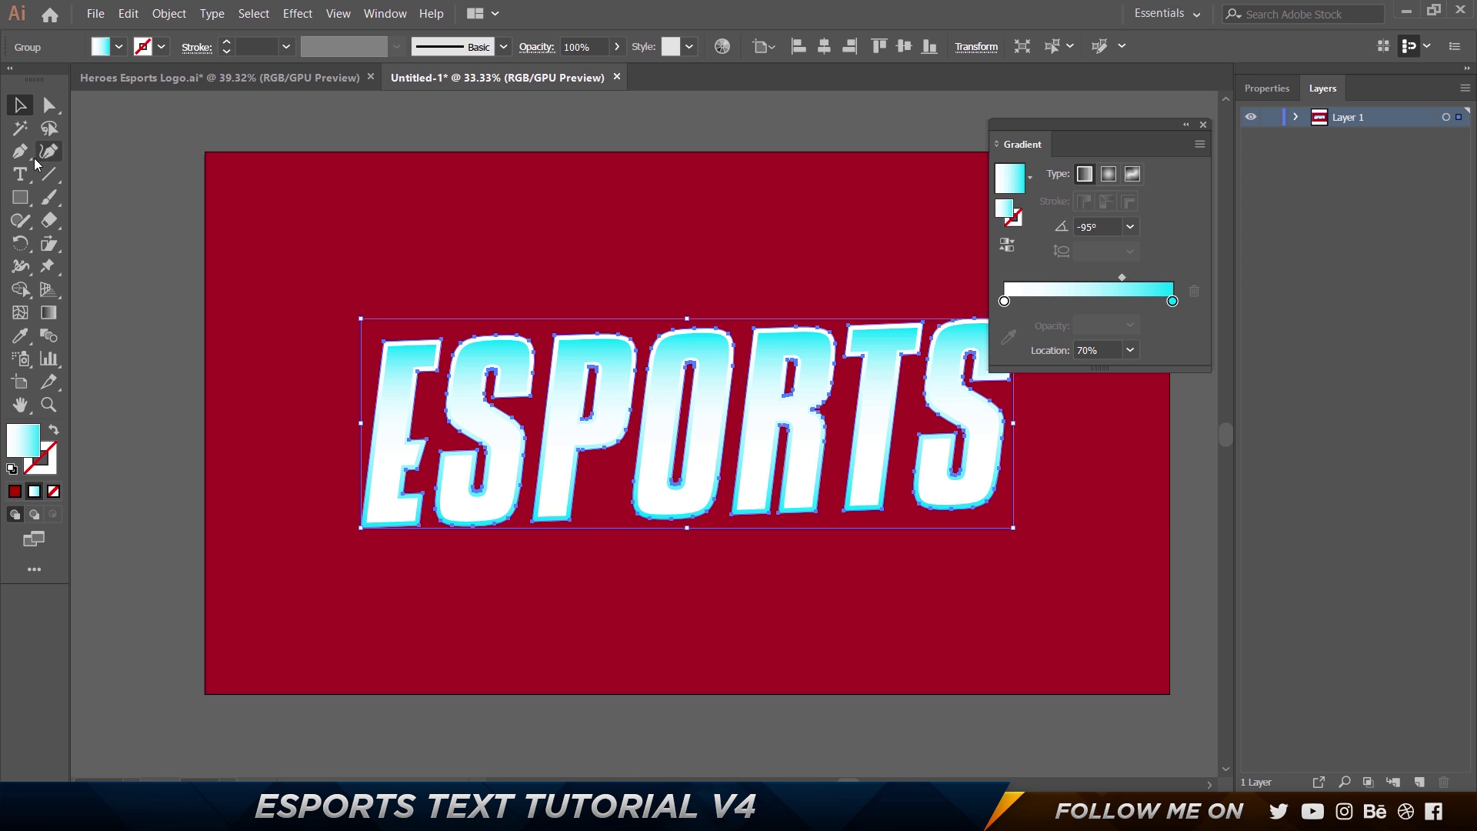
left_click(56, 106)
left_click(284, 131)
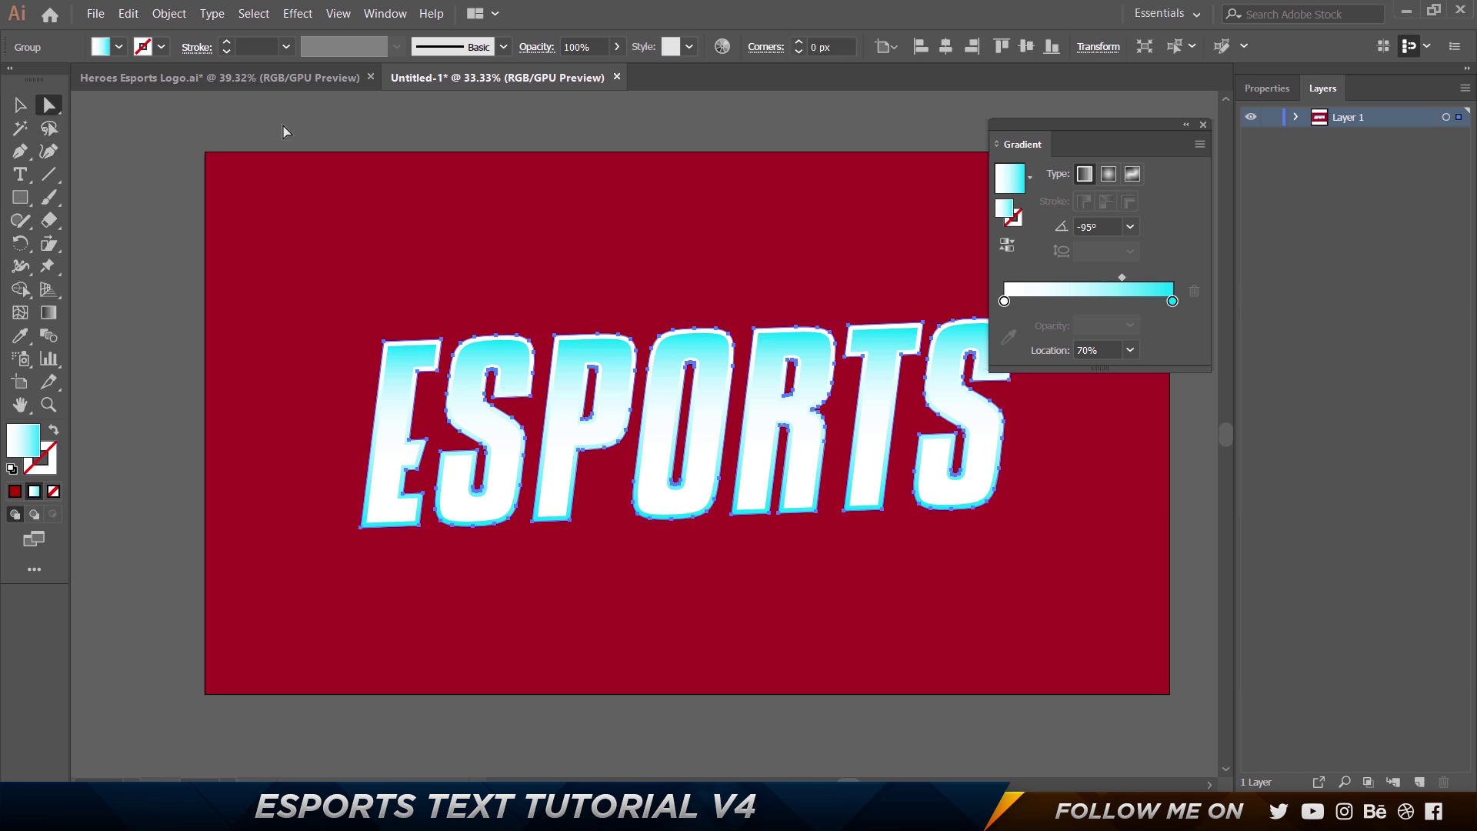
left_click(1203, 126)
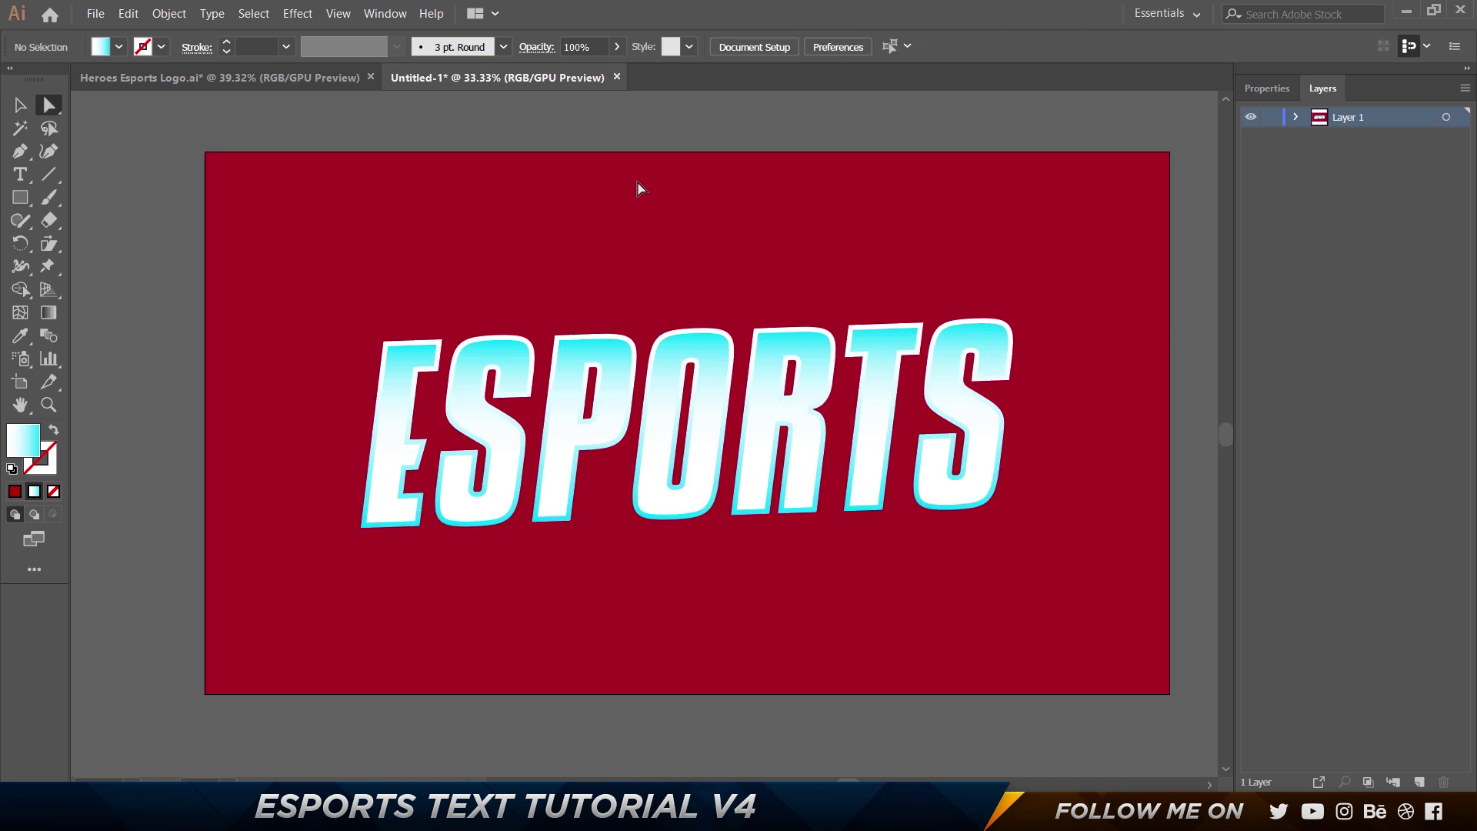
Duplicate the complete ESPORTS lettering in place on top of the original, and undo the test move of the copy.
key("ctrl+0")
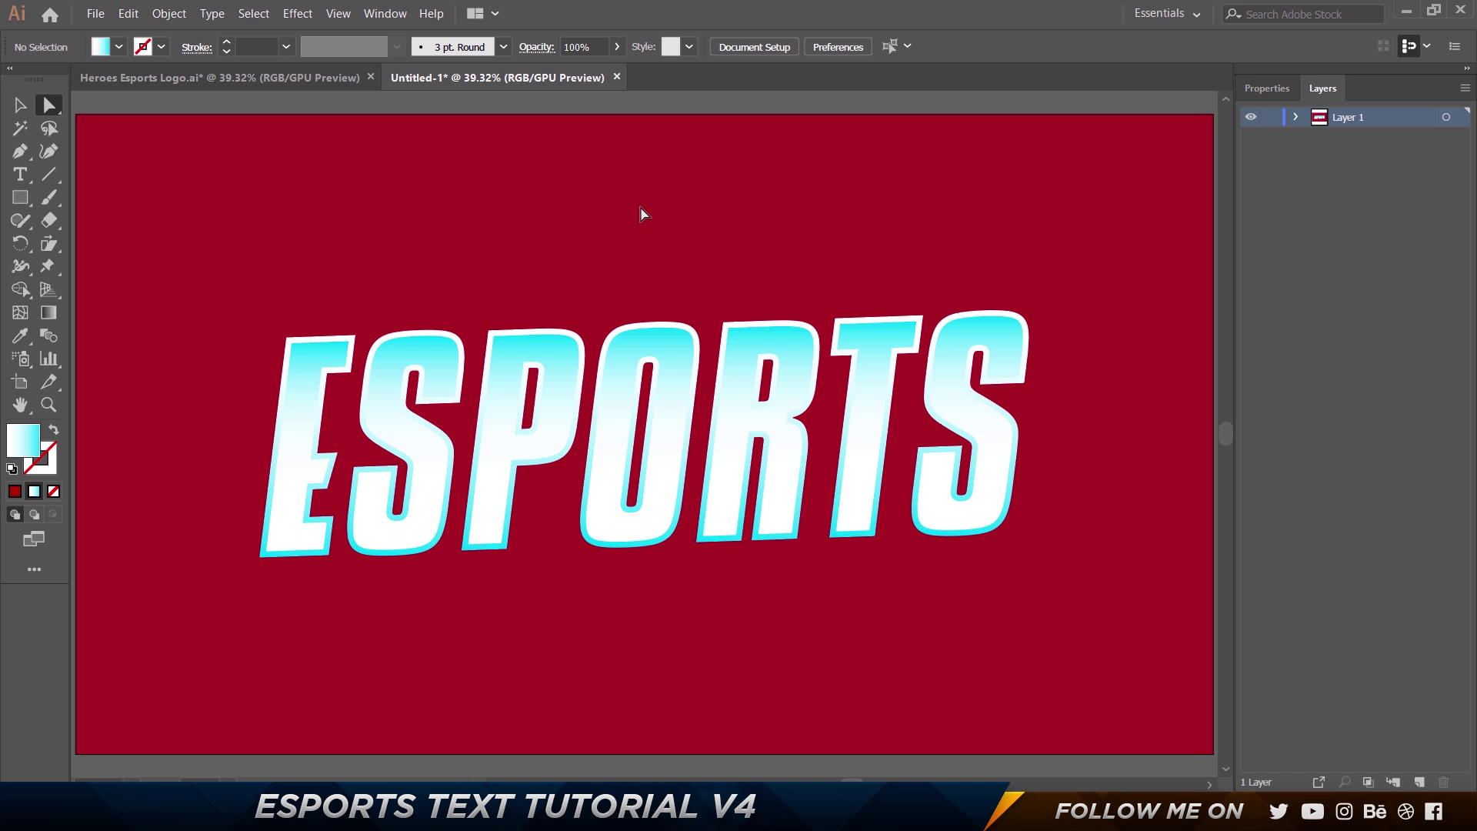
key("v")
left_click_drag(210, 332, 1129, 634)
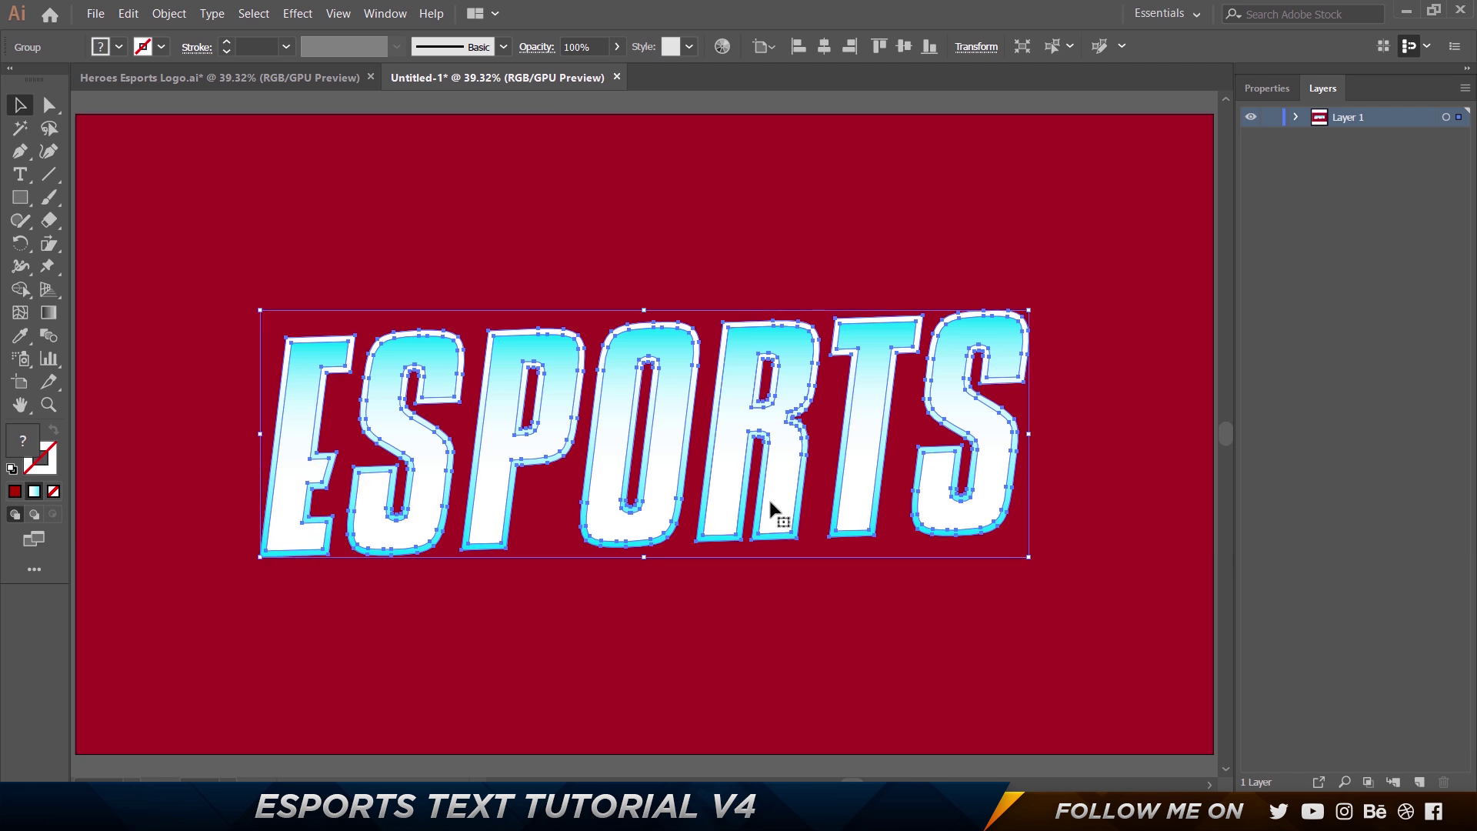
key("ctrl")
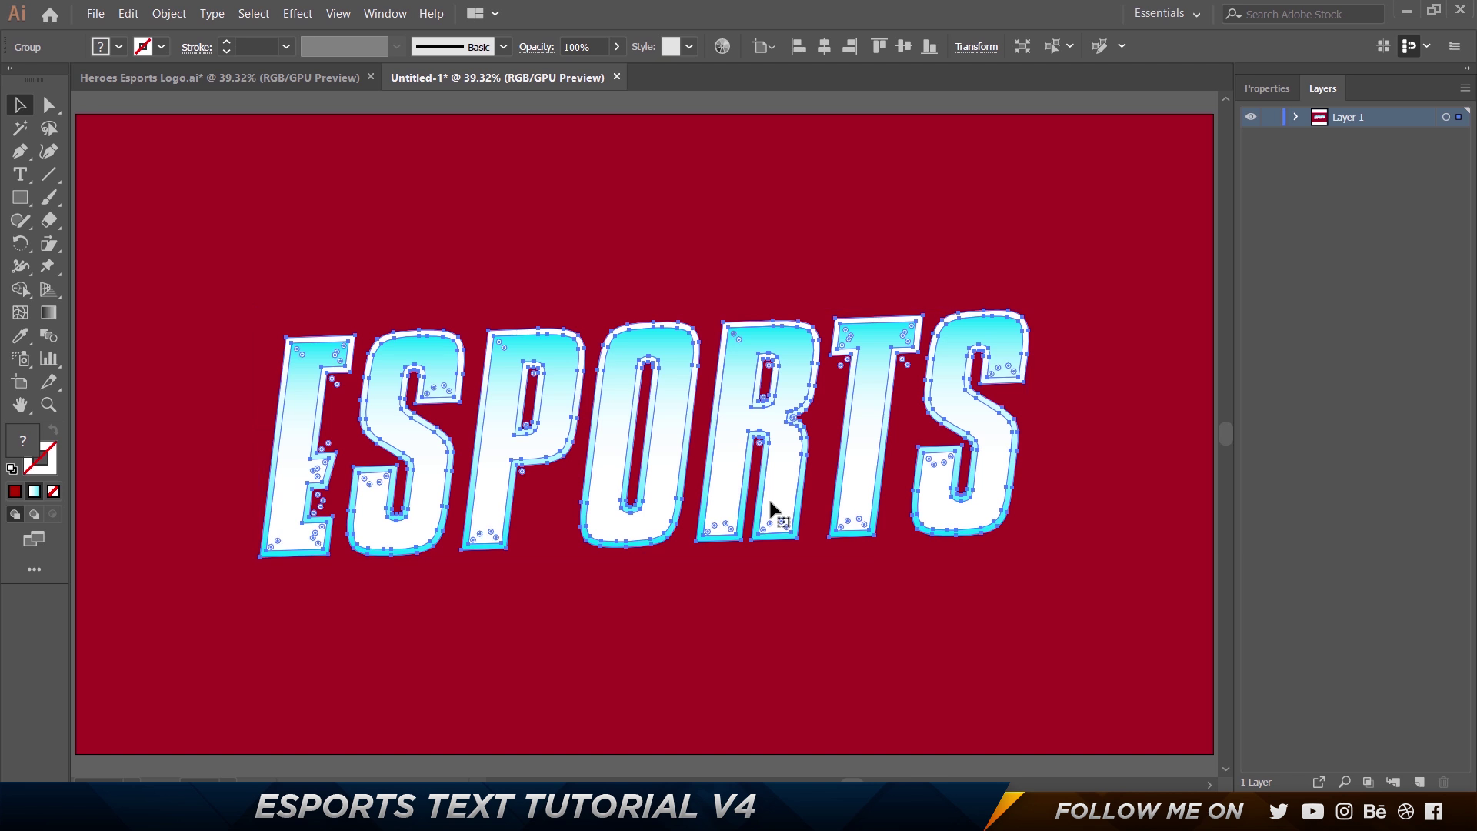
key("ctrl+shift+b")
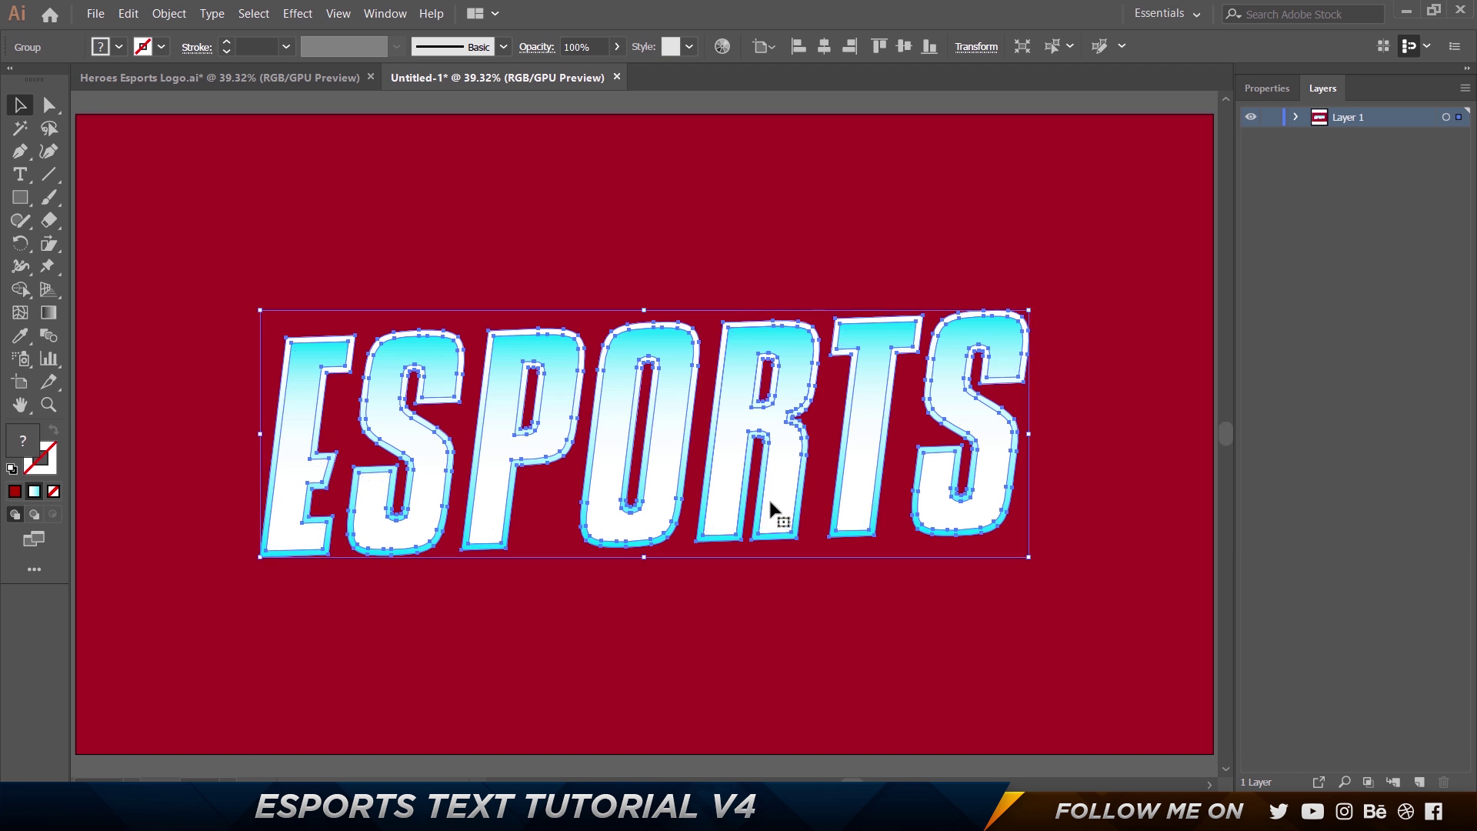
left_click_drag(728, 425, 730, 259, "alt")
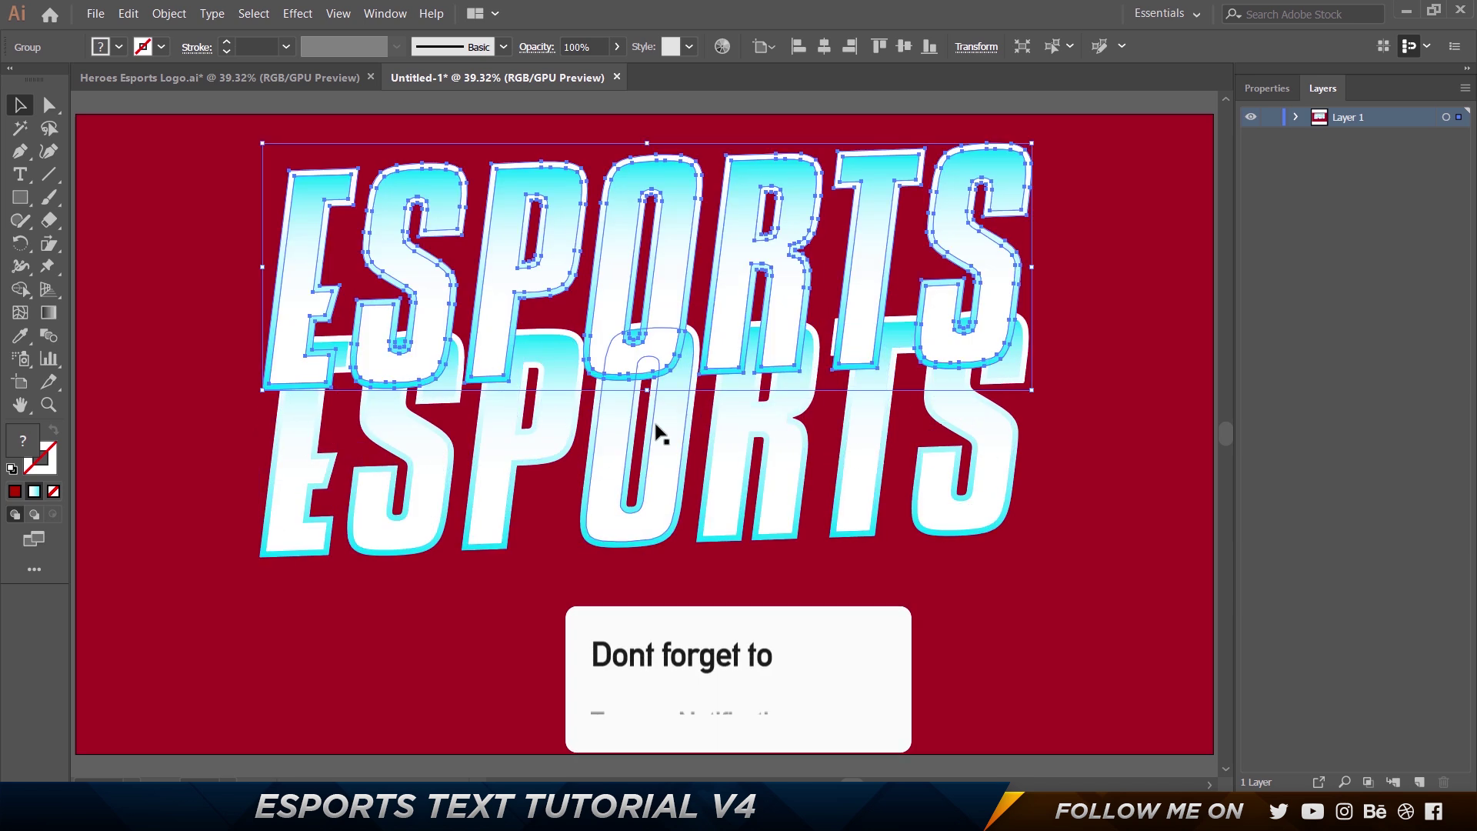
key("ctrl+z")
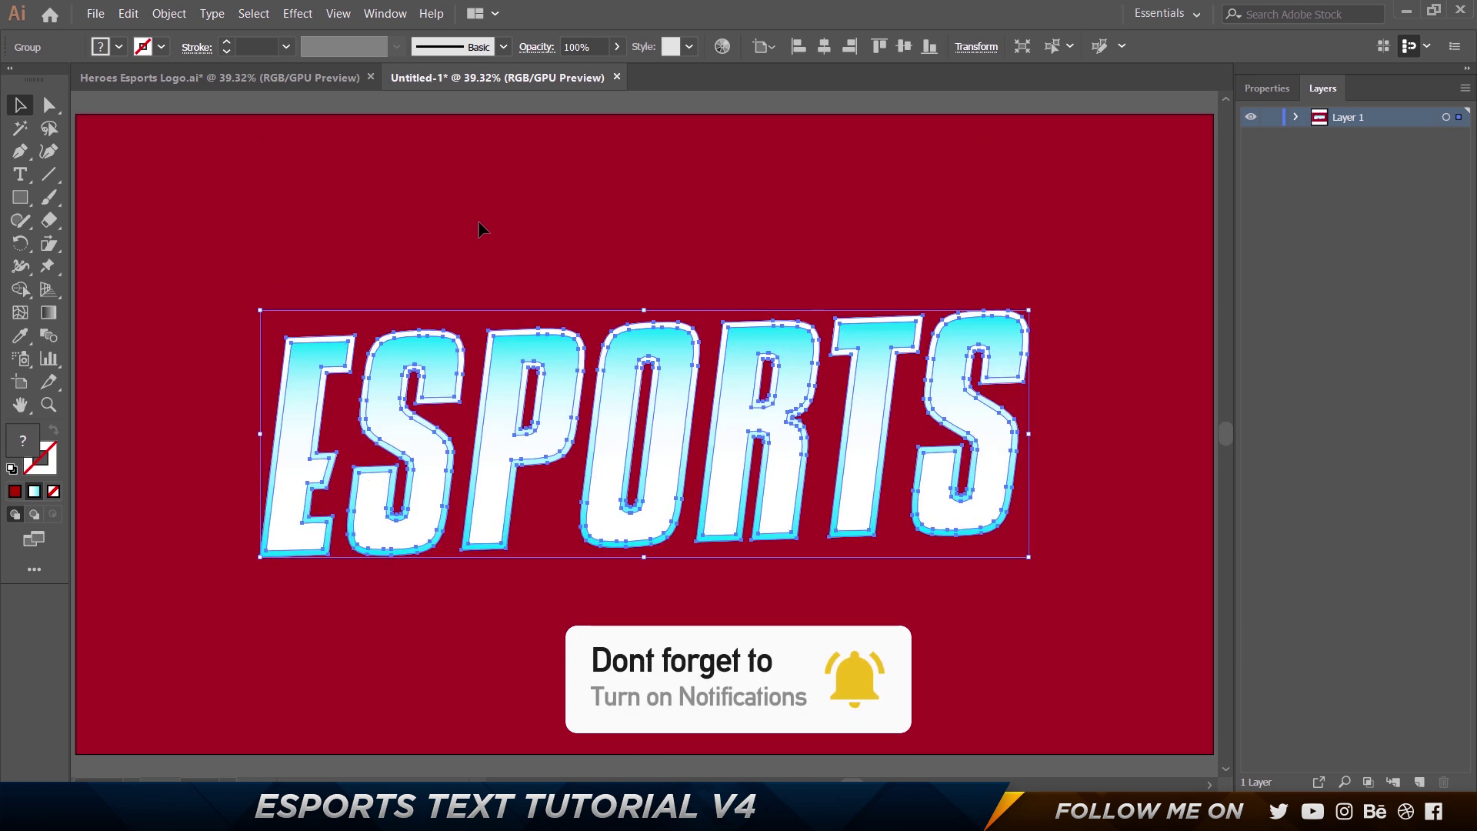
Unite the duplicated lettering with Pathfinder, and undo the test move of the united shapes.
left_click(390, 13)
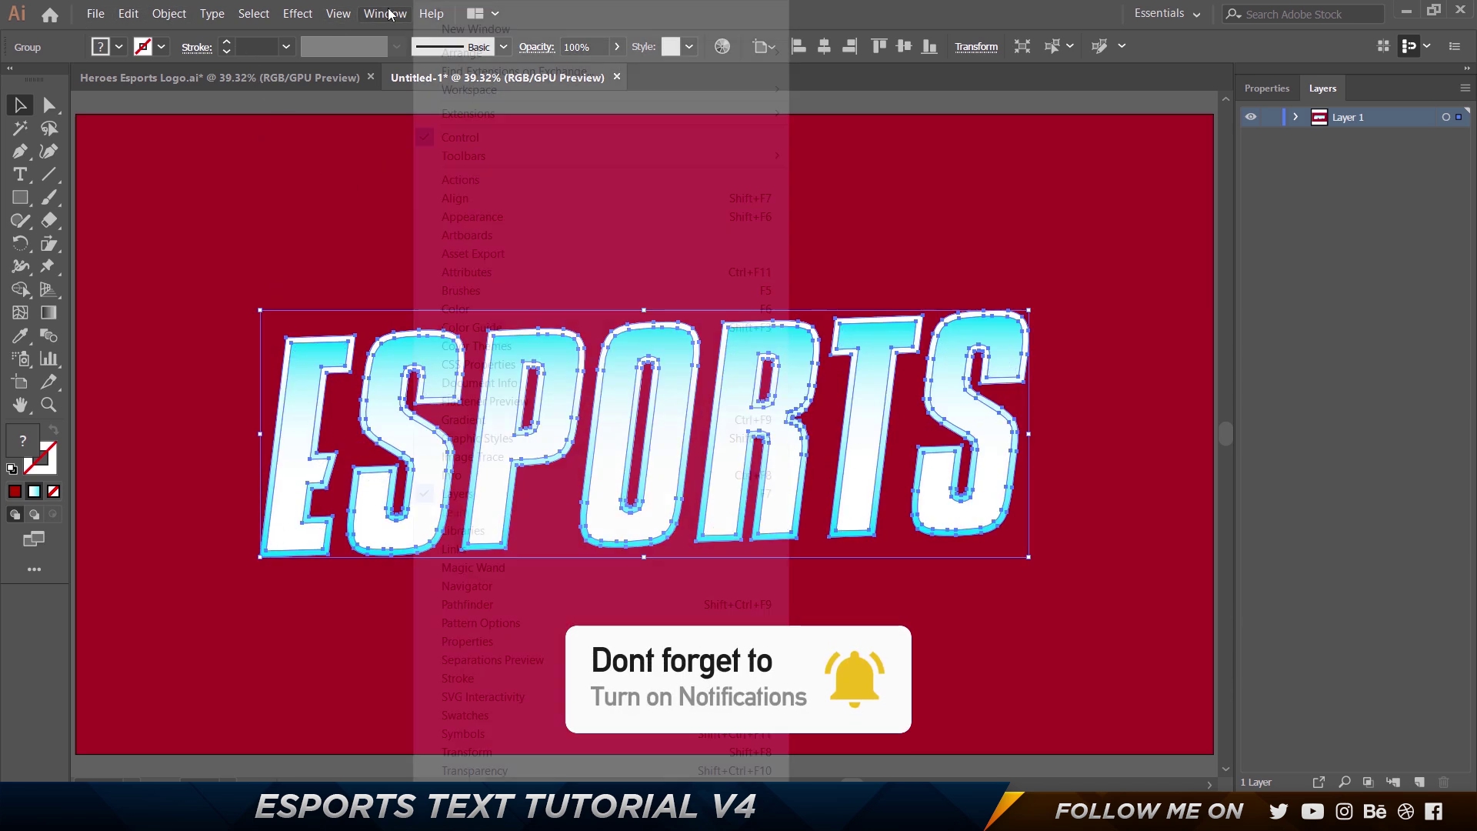
left_click(497, 603)
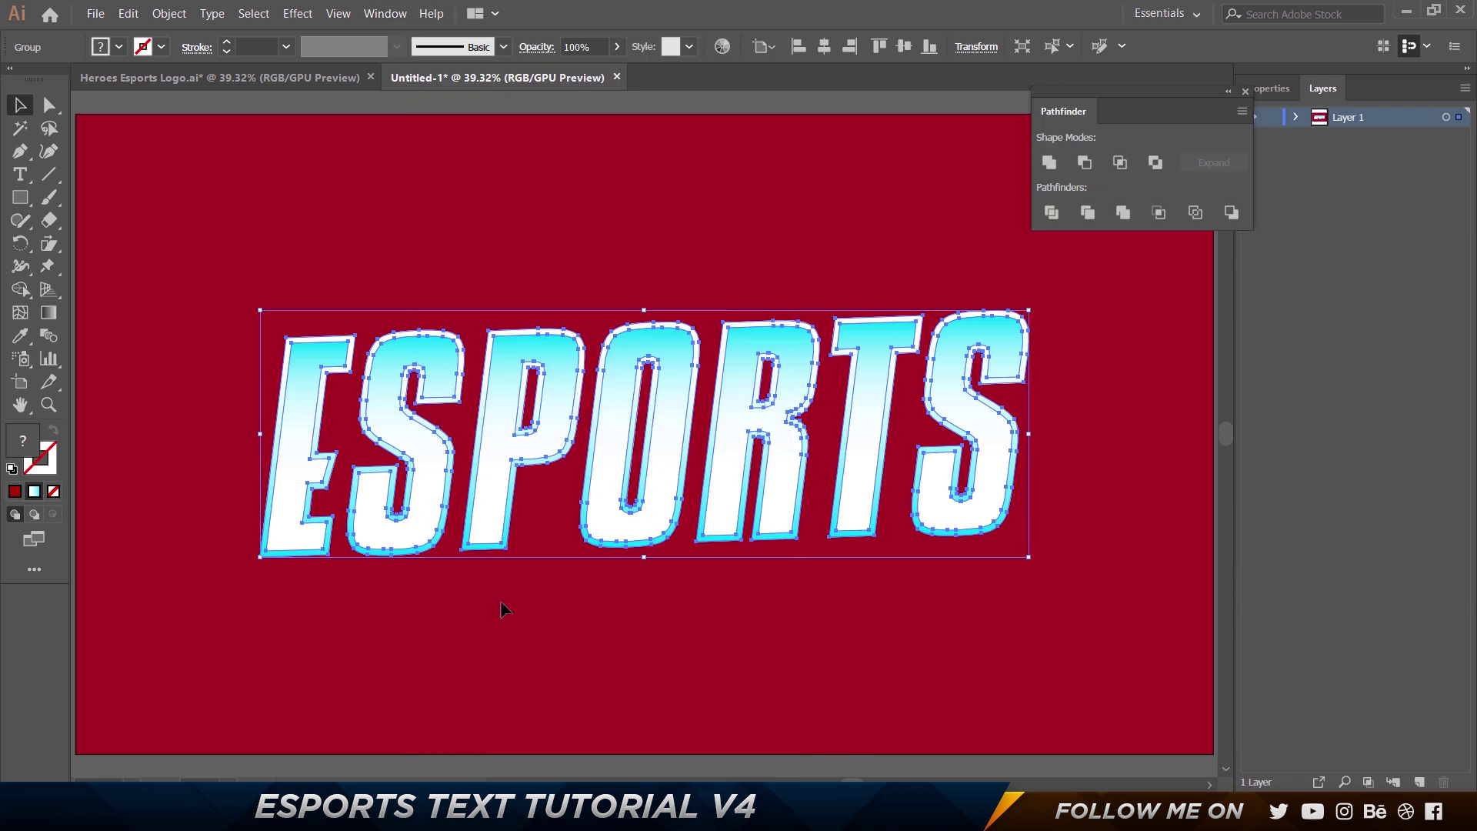
left_click(1048, 163)
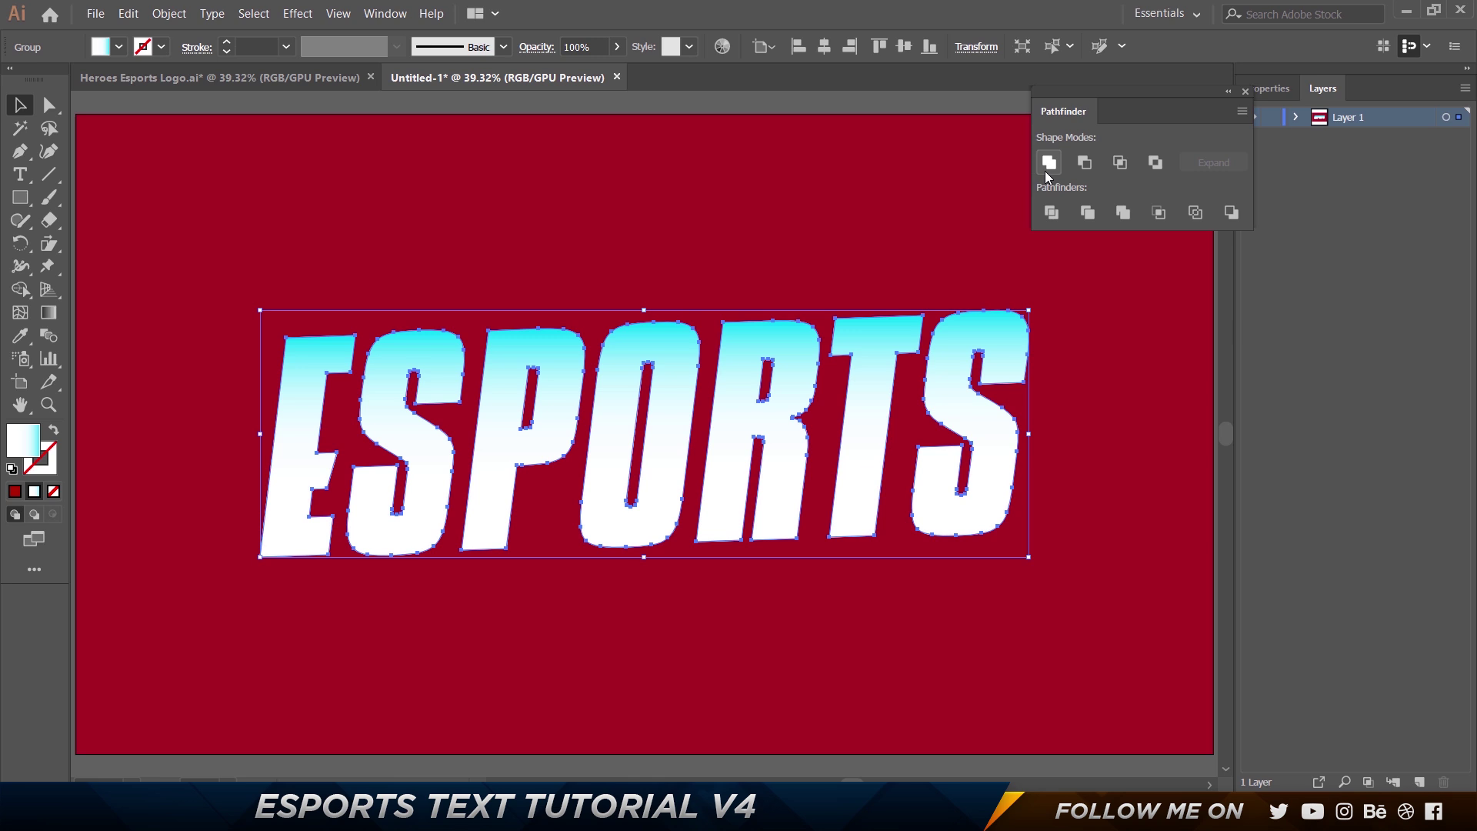
left_click_drag(791, 422, 886, 233)
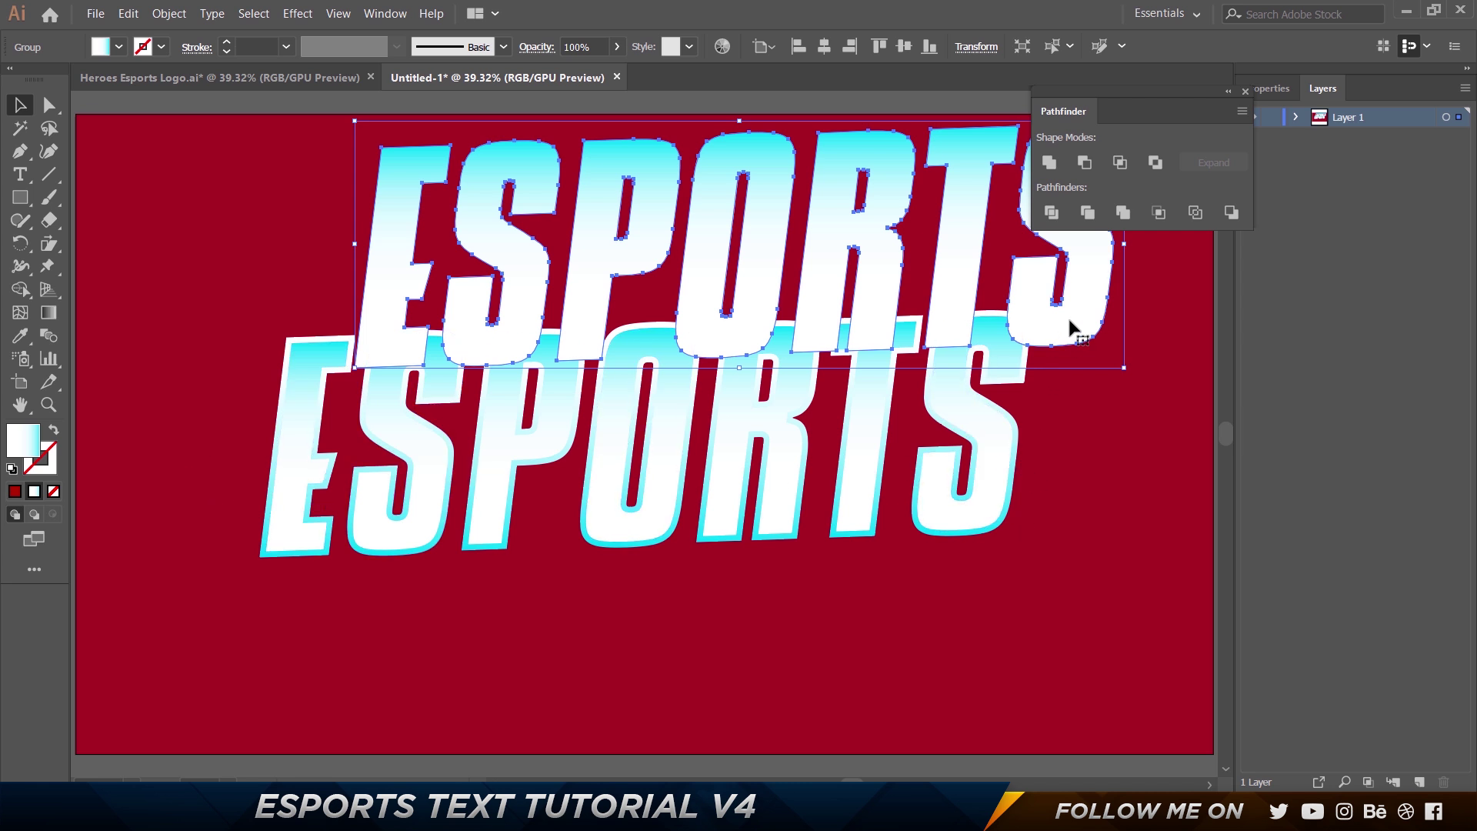
key("ctrl+z")
key("ctrl+shift+F9")
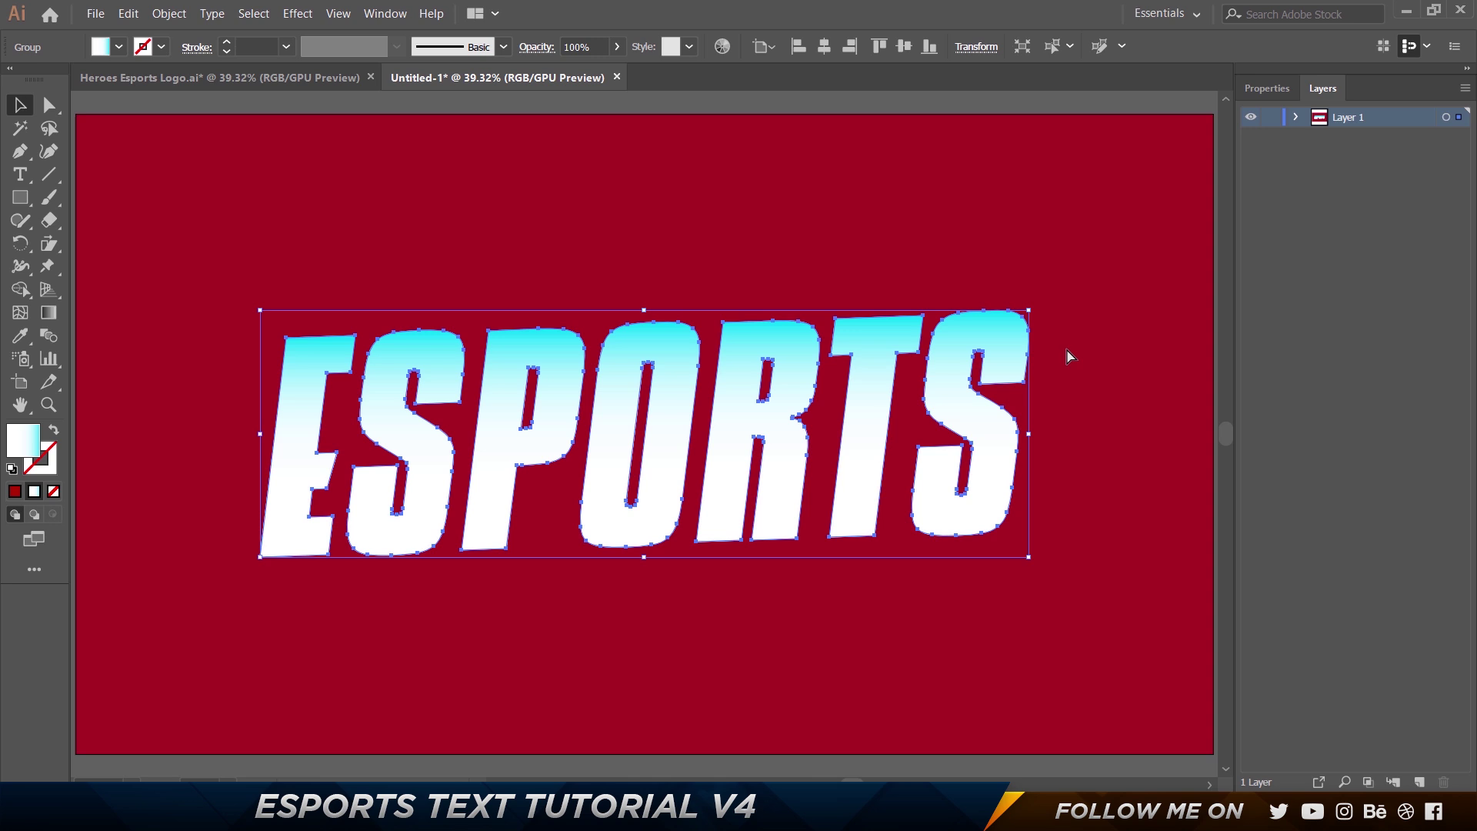
Start an Offset Path on the united lettering with the preview on, and raise the offset to 16 px.
left_click(169, 13)
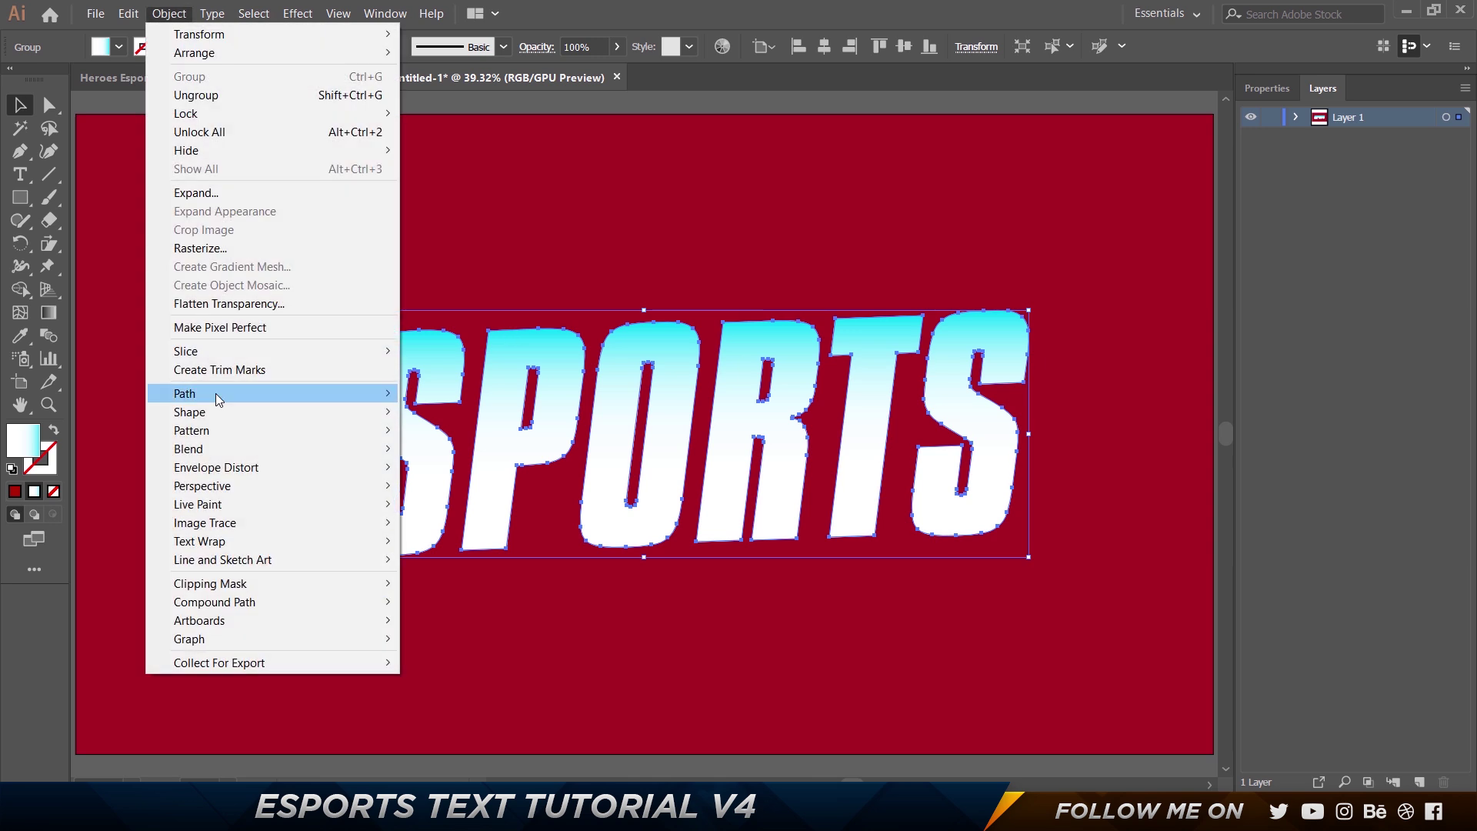
mouse_move(223, 396)
left_click(455, 454)
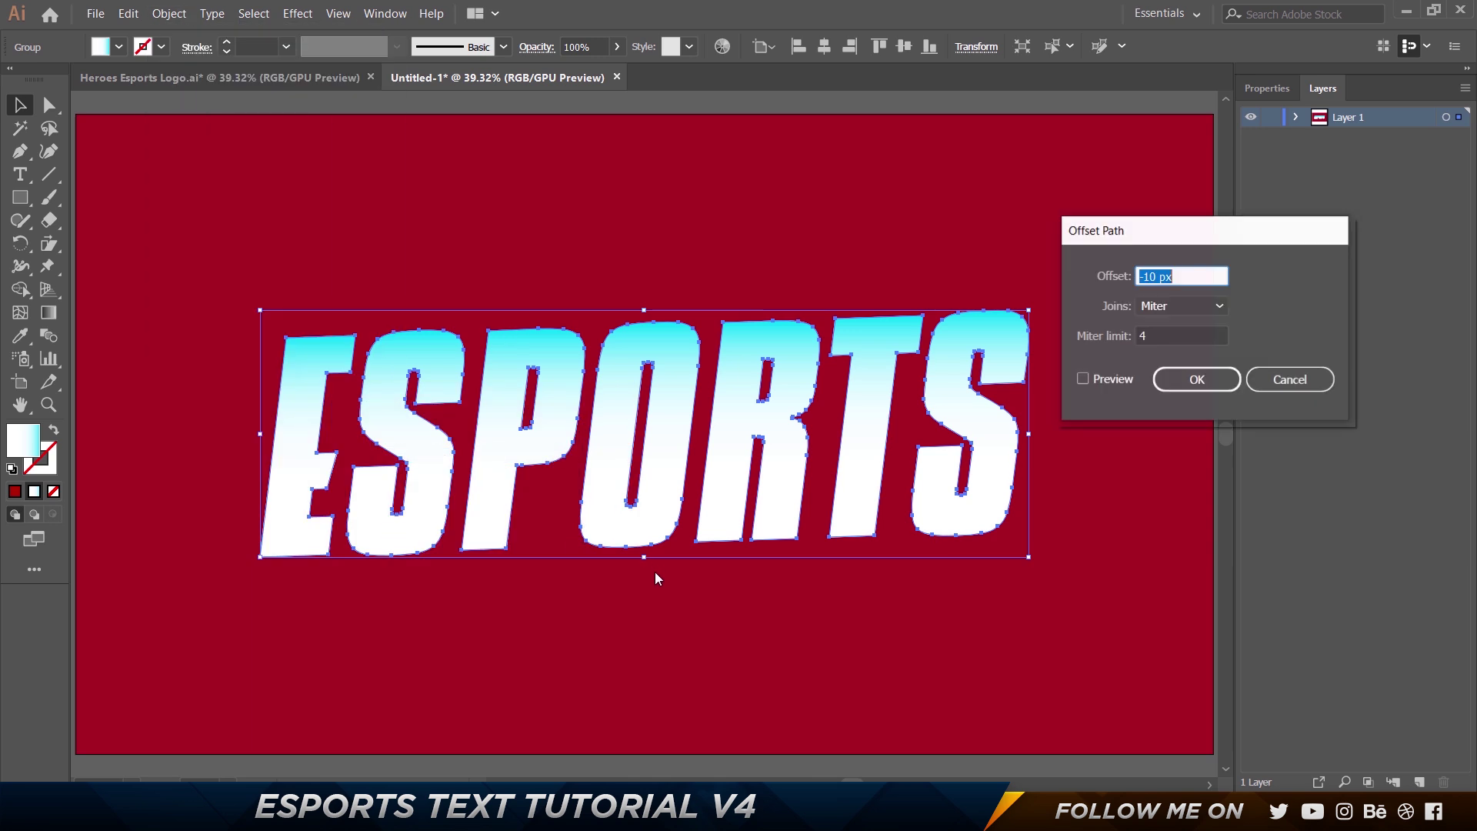
left_click(1083, 378)
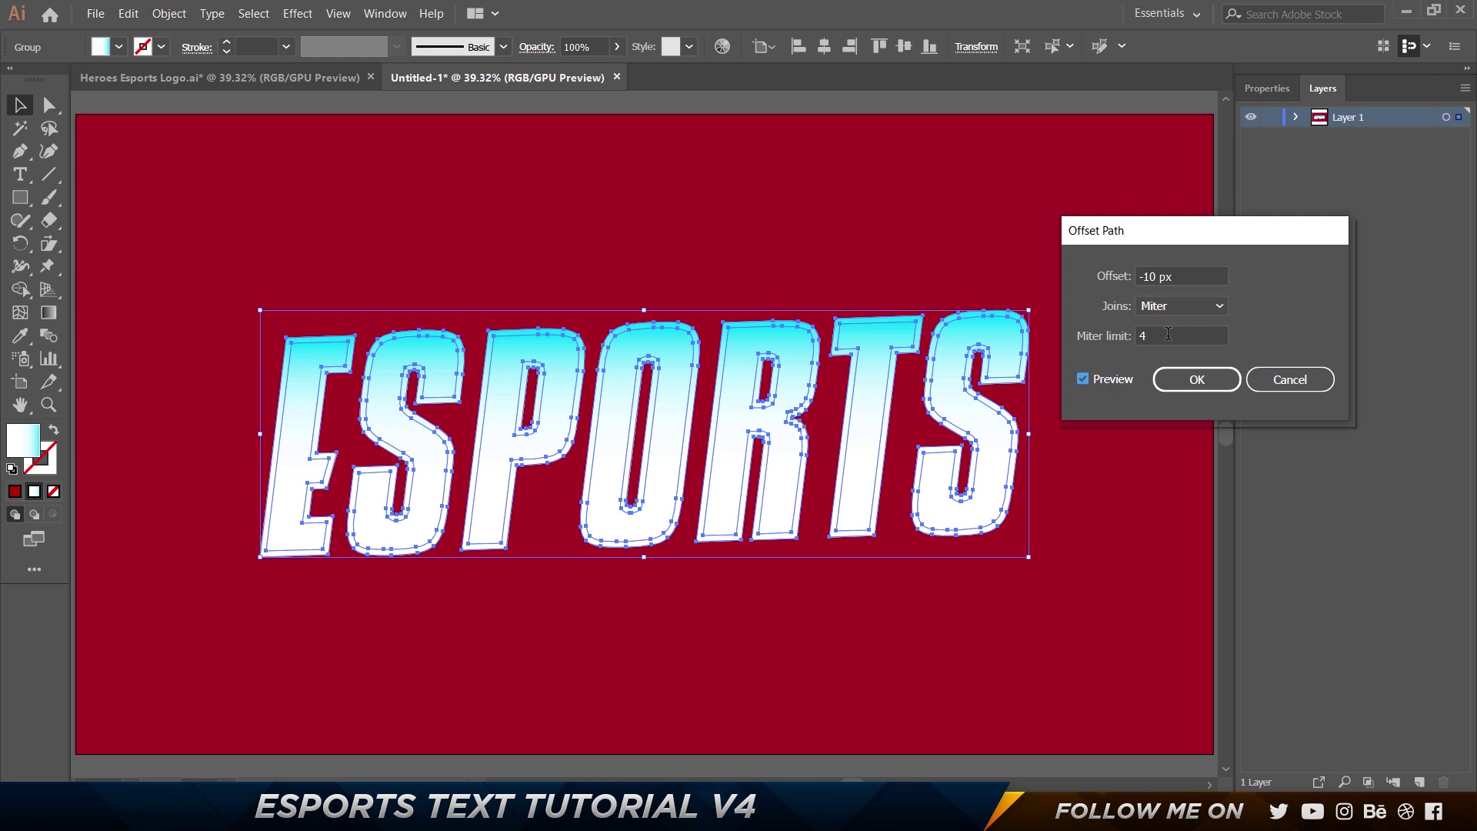
left_click_drag(1181, 276, 1007, 264)
key("Up")
key("Up")
key("Up")
key("Up")
key("Up")
key("Up")
key("Up")
key("Up")
key("Up")
key("Up")
key("Up")
key("Up")
key("Up")
key("Up")
key("Up")
key("Up")
key("Up")
key("Up")
key("Up")
key("Up")
key("Up")
key("Up")
key("Up")
key("Up")
key("Up")
key("Up")
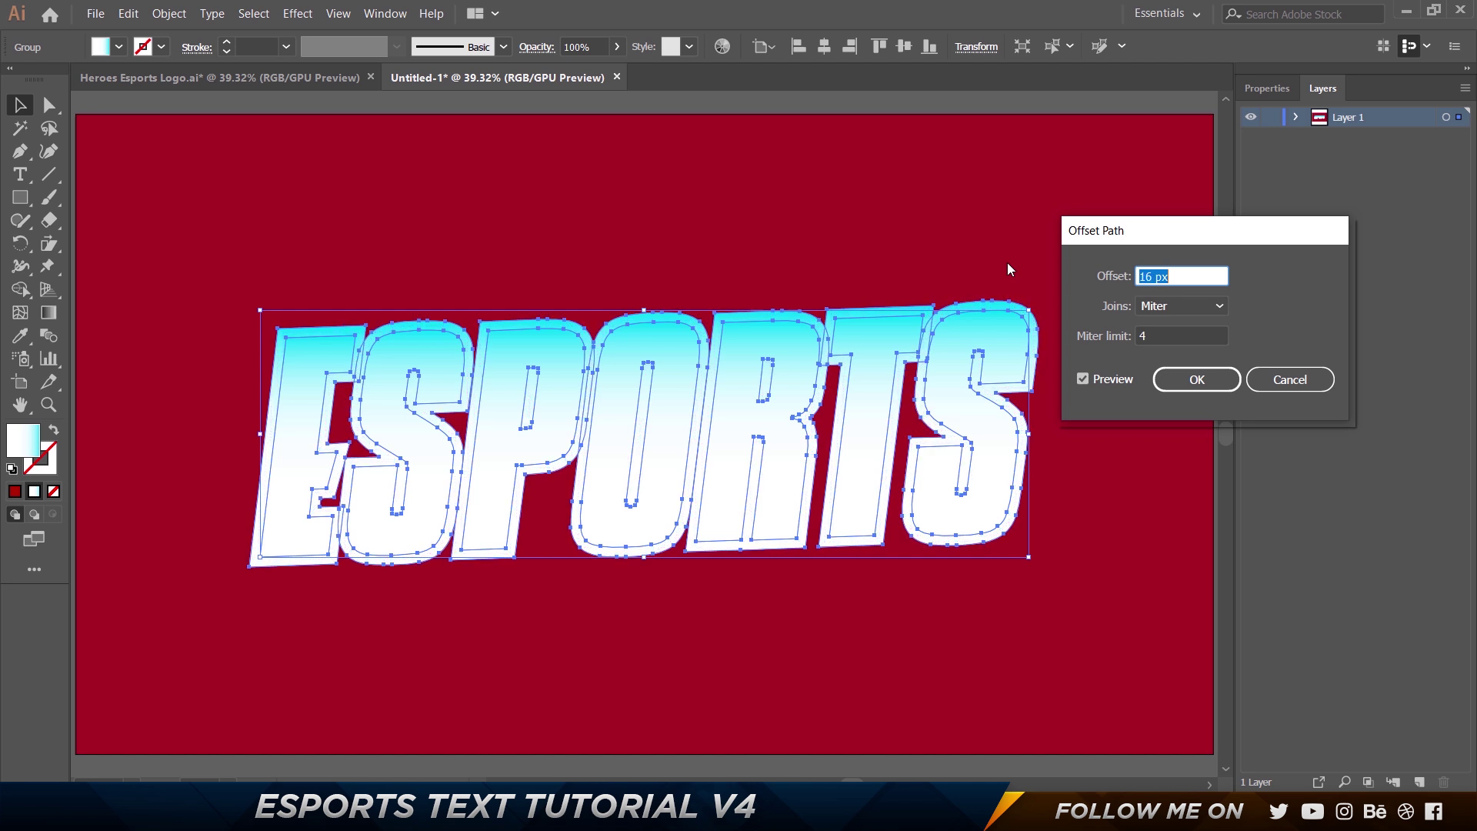
Try offsets of 25 px and 30 px, settle on 40 px with a miter limit of 15, and apply the Offset Path.
type("25")
key("Tab")
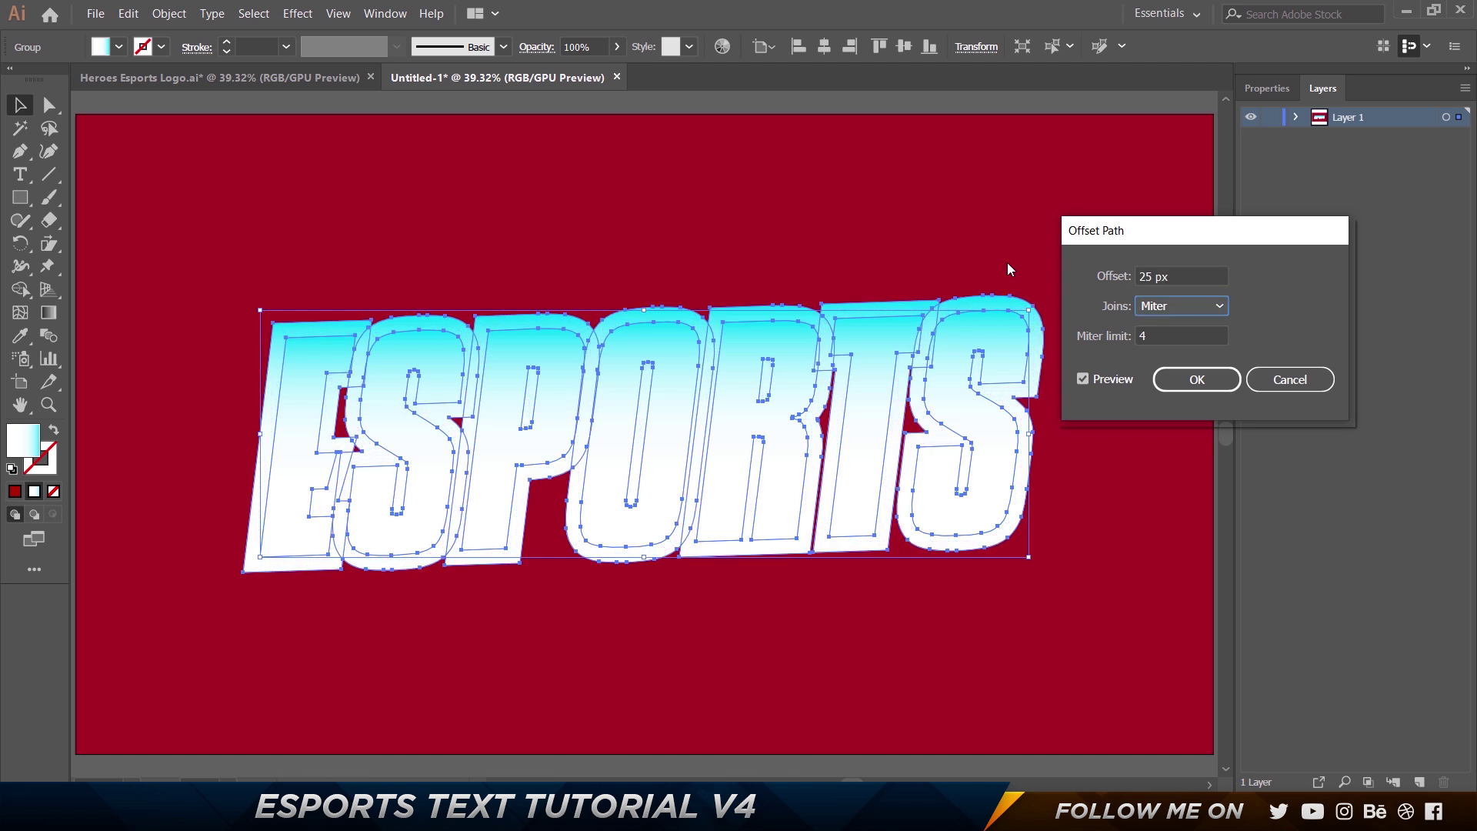
key("shift+Tab")
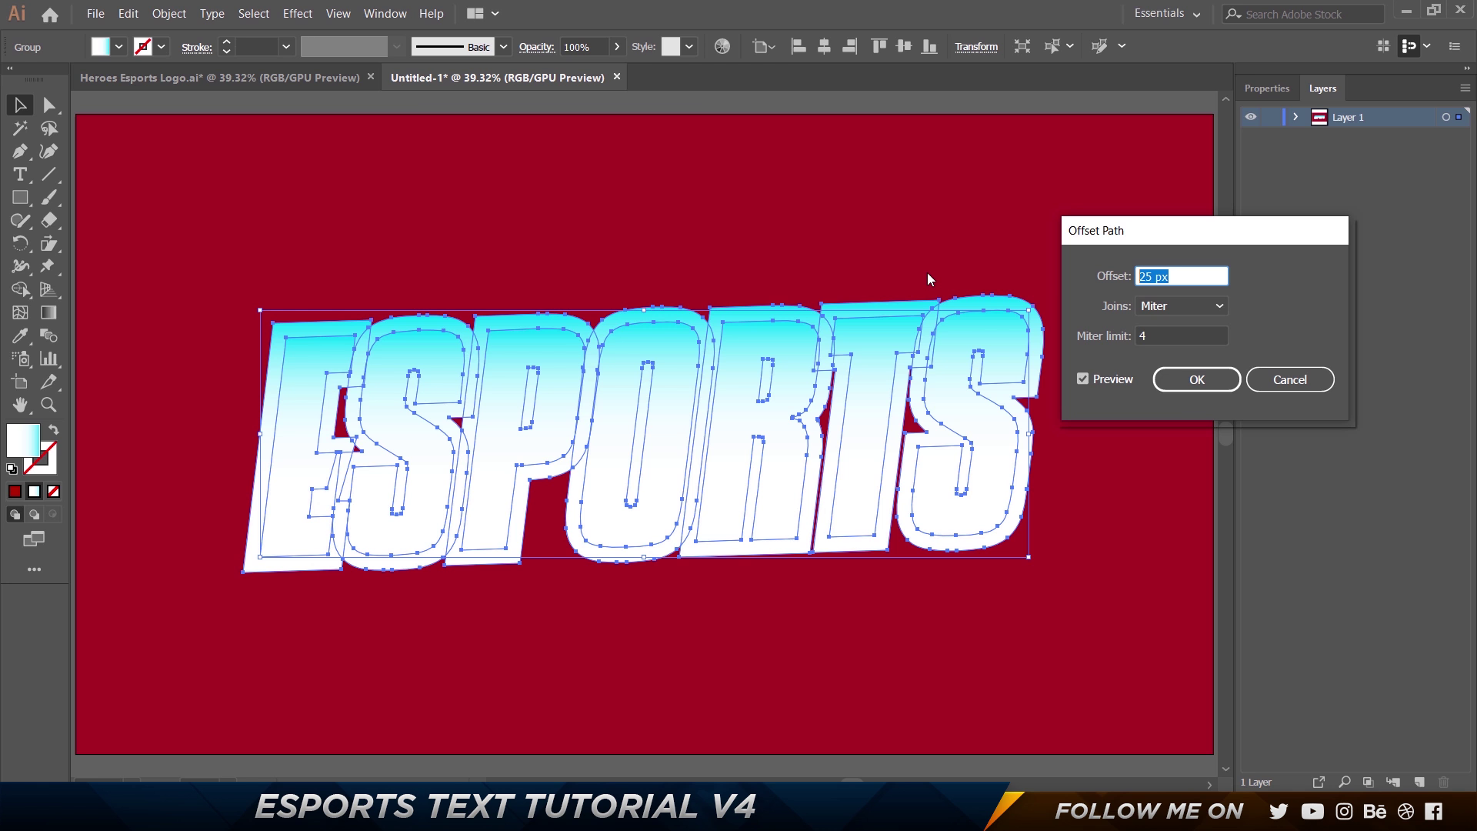
type("30")
key("Tab")
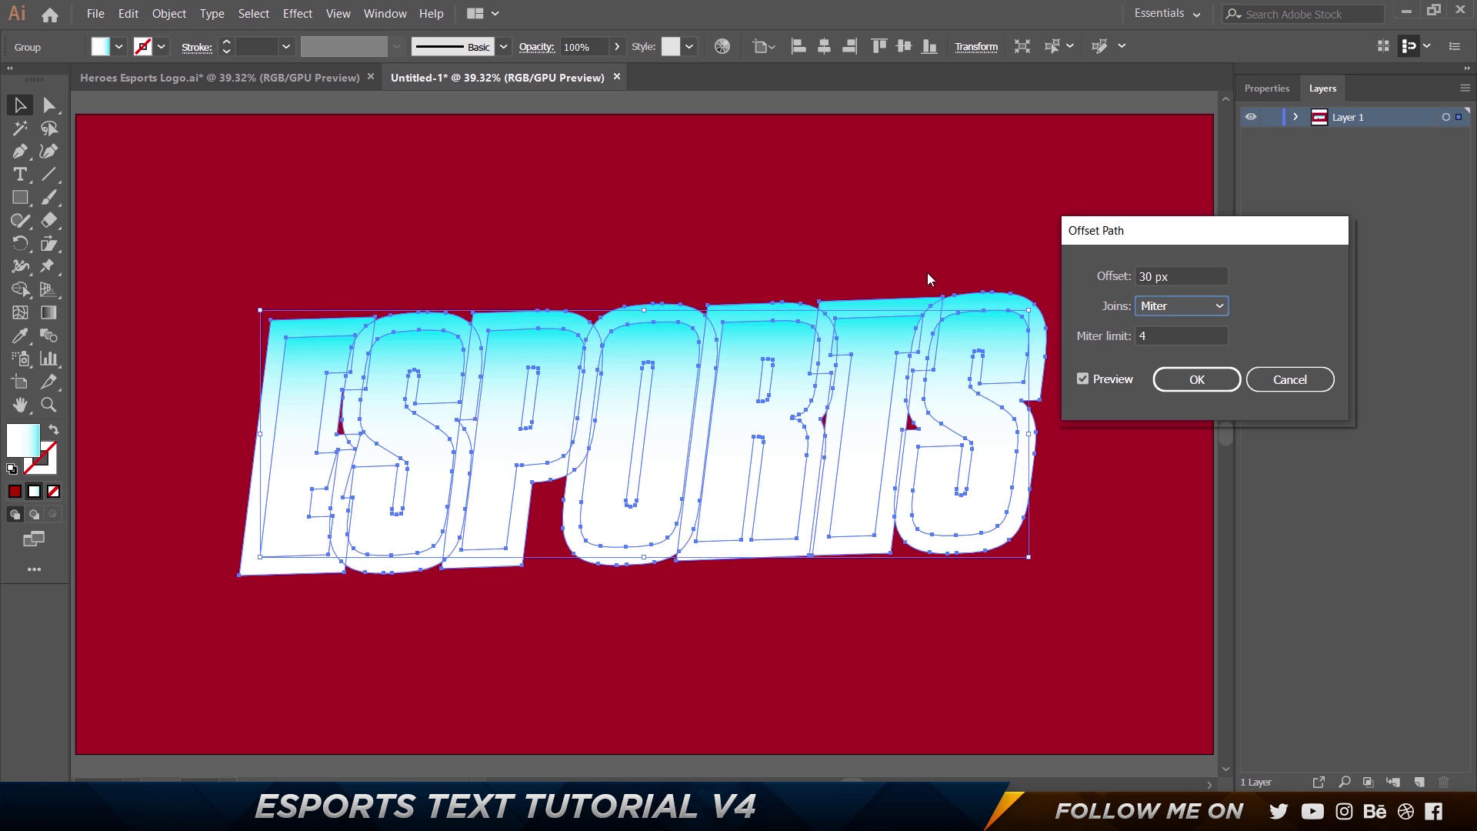
key("shift+Tab")
type("40")
key("Tab")
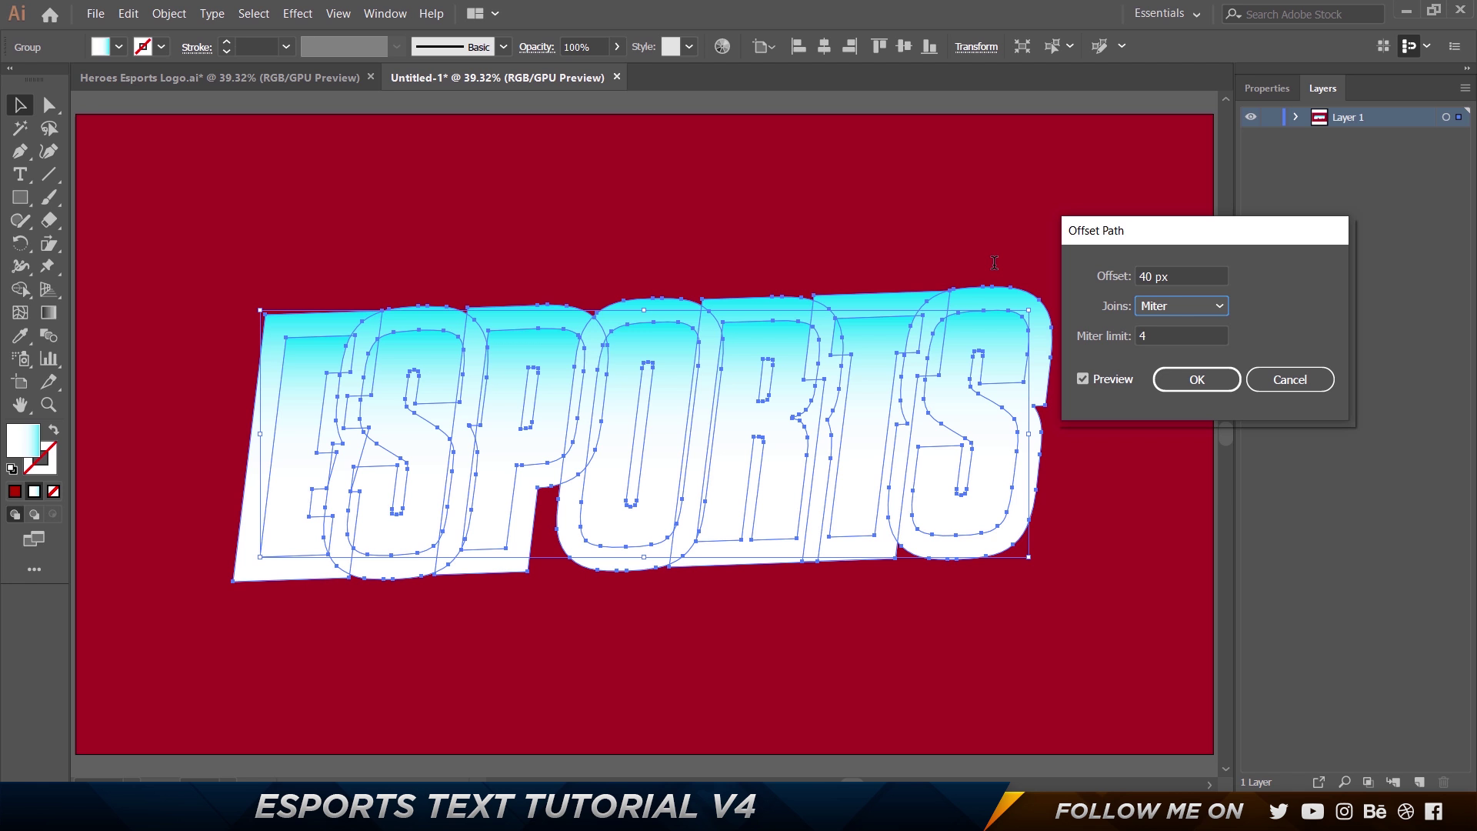
double_click(1172, 336)
type("15")
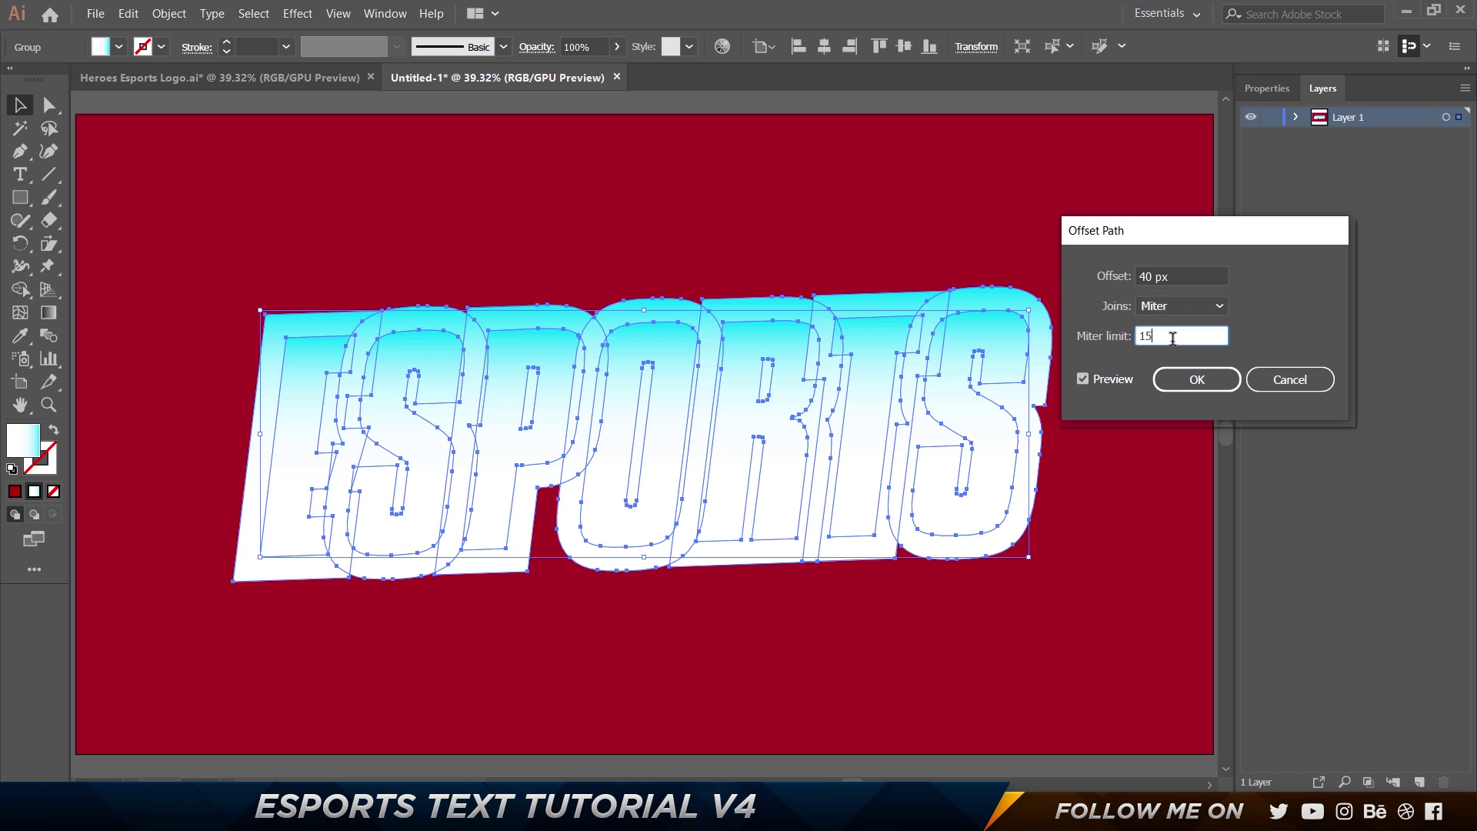
key("Return")
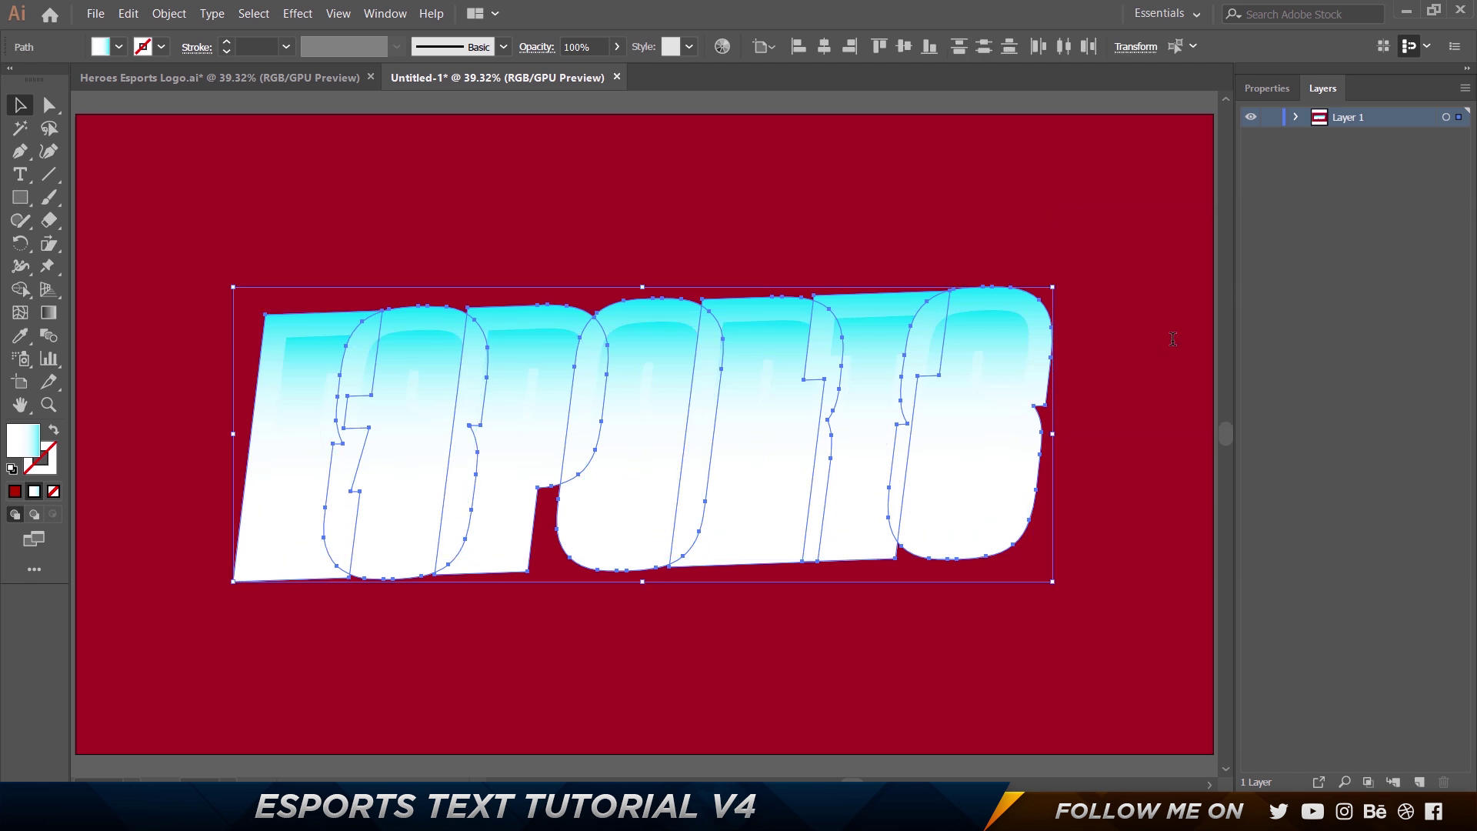
Unite the overlapping offset shapes behind the ESPORTS lettering into one backing shape with Pathfinder.
left_click(385, 13)
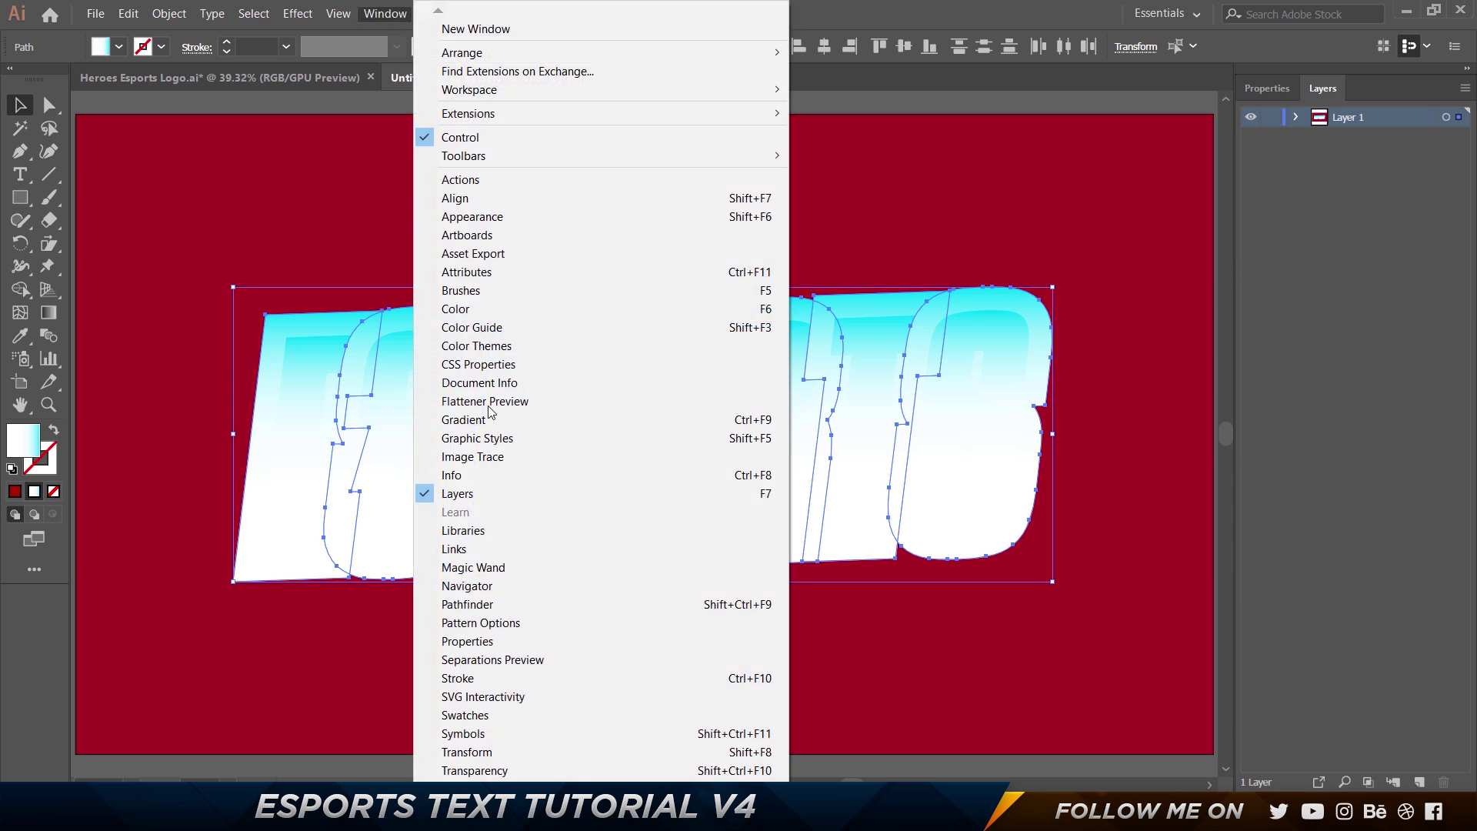
left_click(477, 604)
left_click(1049, 163)
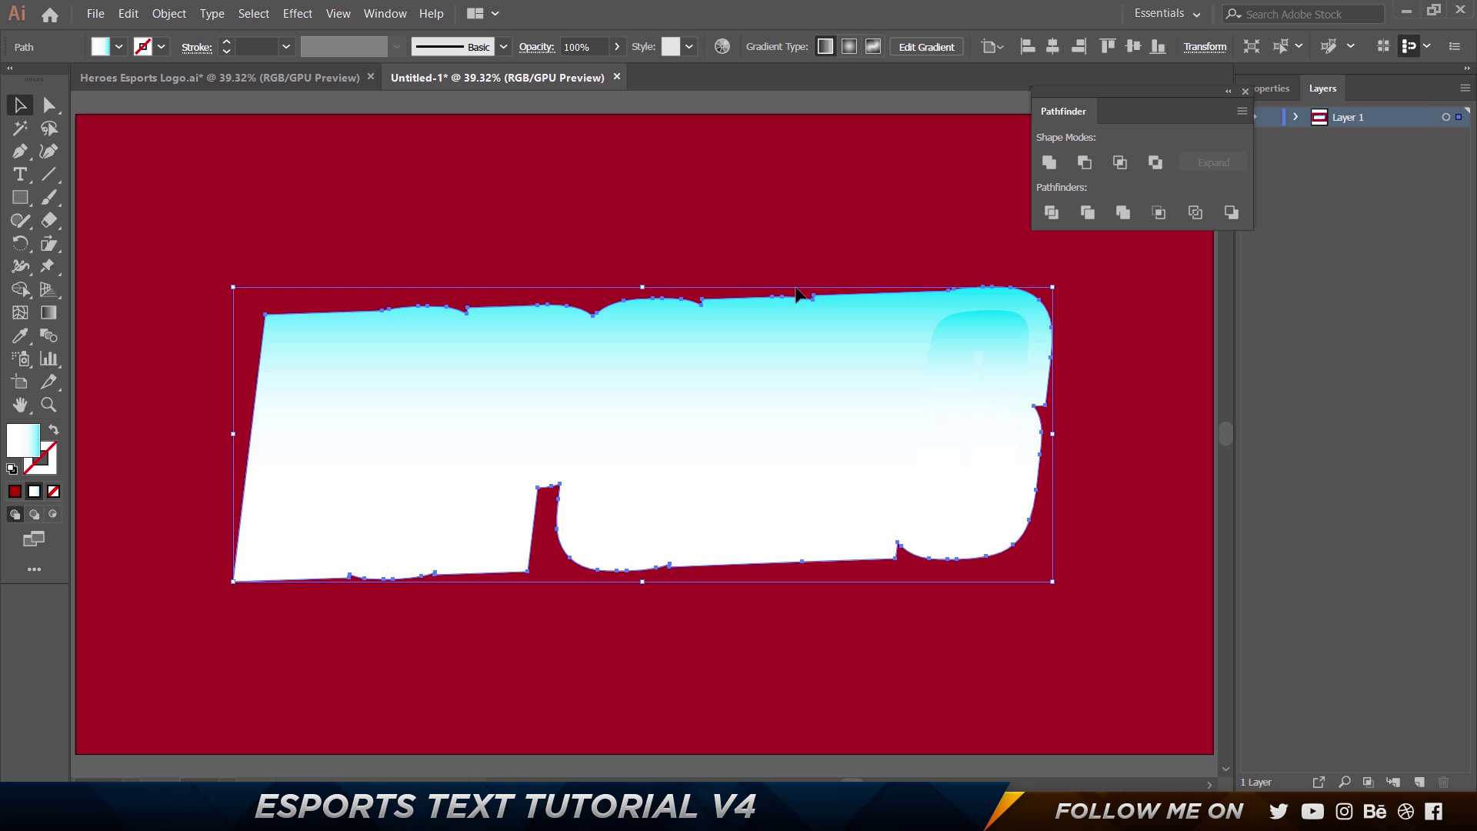
left_click(1244, 93)
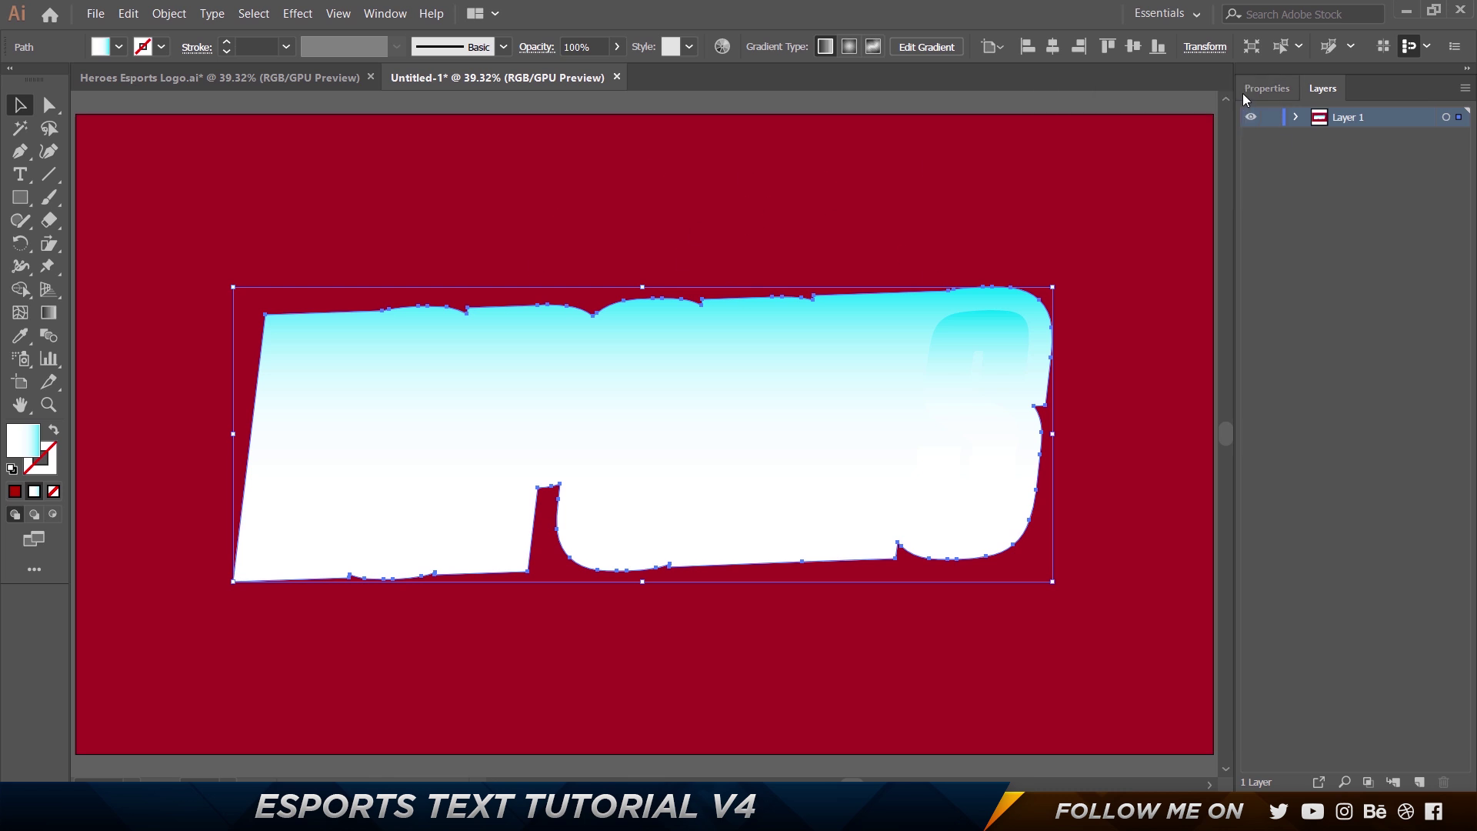
In the Heroes Esports Logo document, copy the hex colour 02486e from the first gradient stop of the teal backing.
left_click(297, 80)
left_click(352, 345)
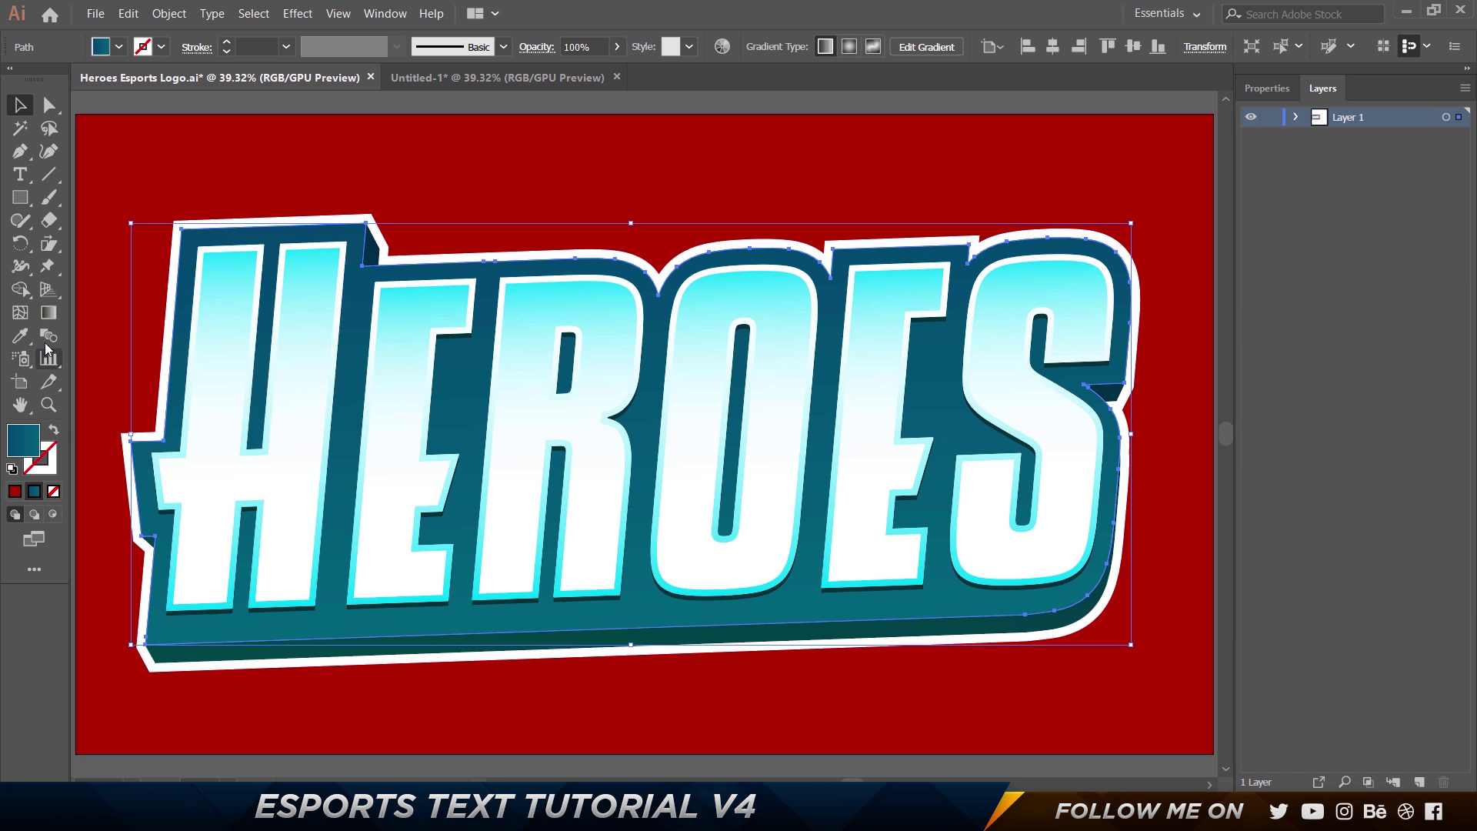
left_click(51, 314)
double_click(52, 316)
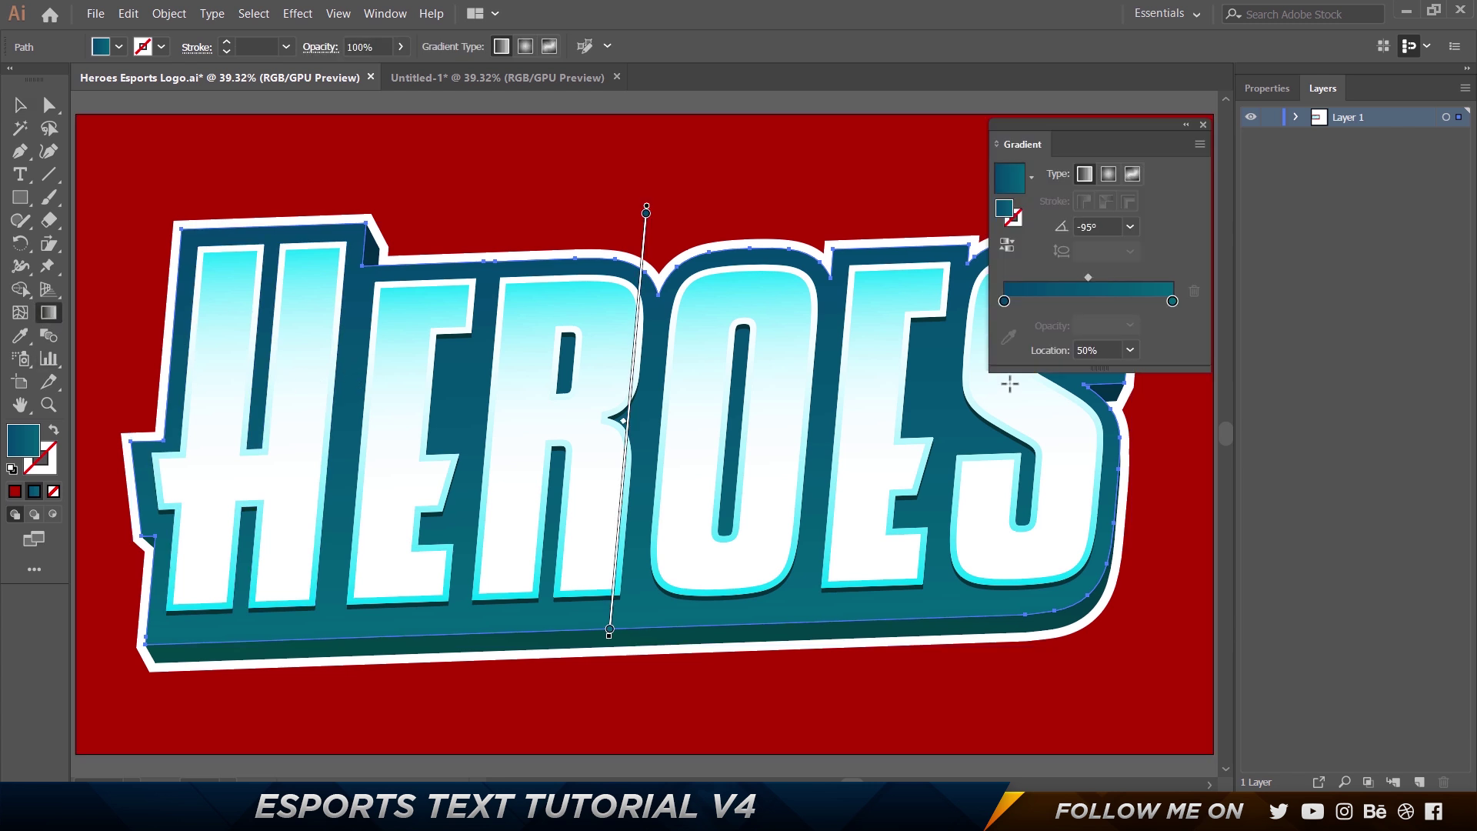
double_click(1005, 302)
left_click(1127, 469)
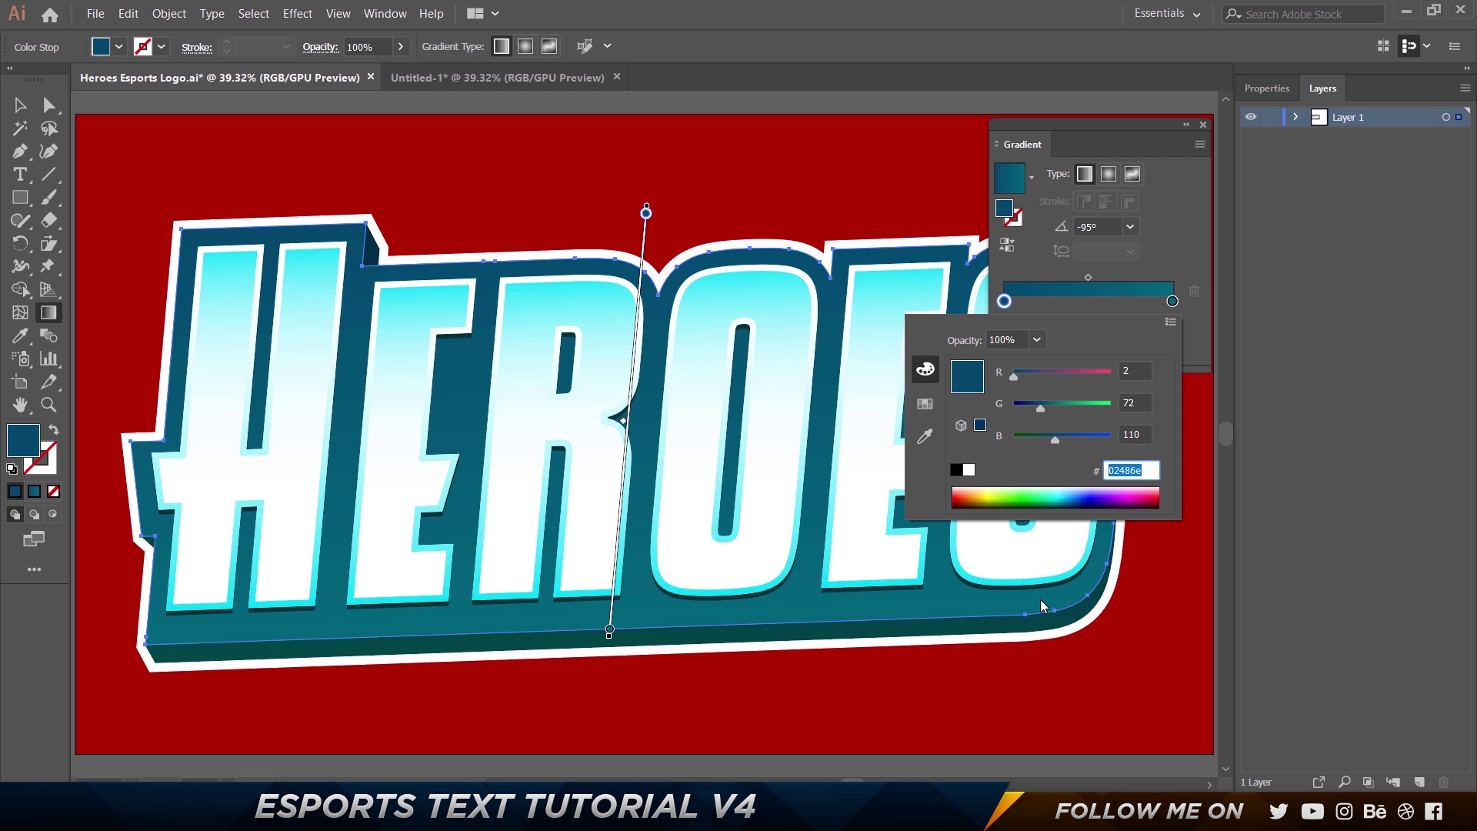
key("Escape")
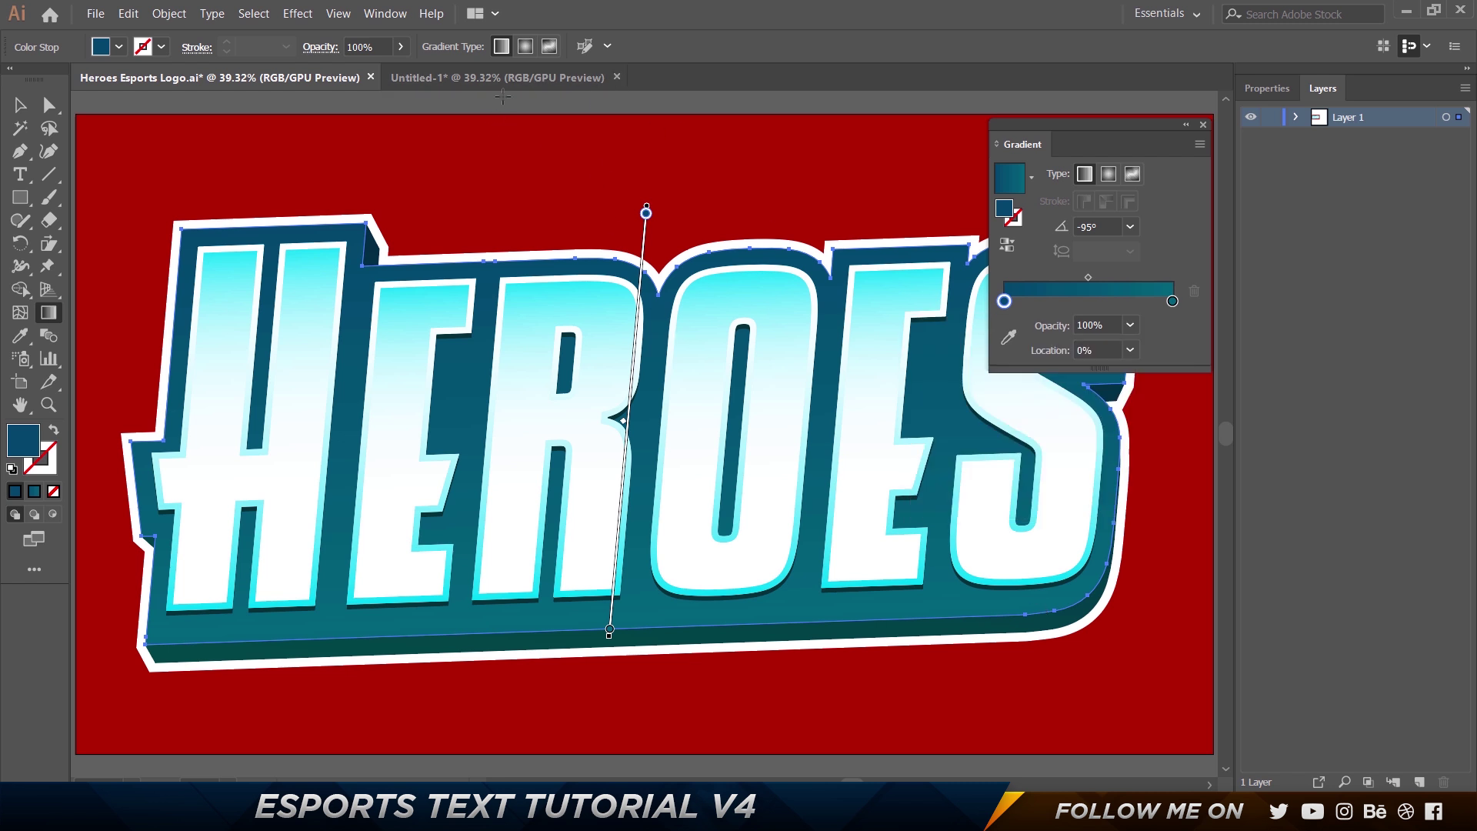
Try to set the white gradient stop of the ESPORTS backing to the hex colour 02486e.
left_click(504, 83)
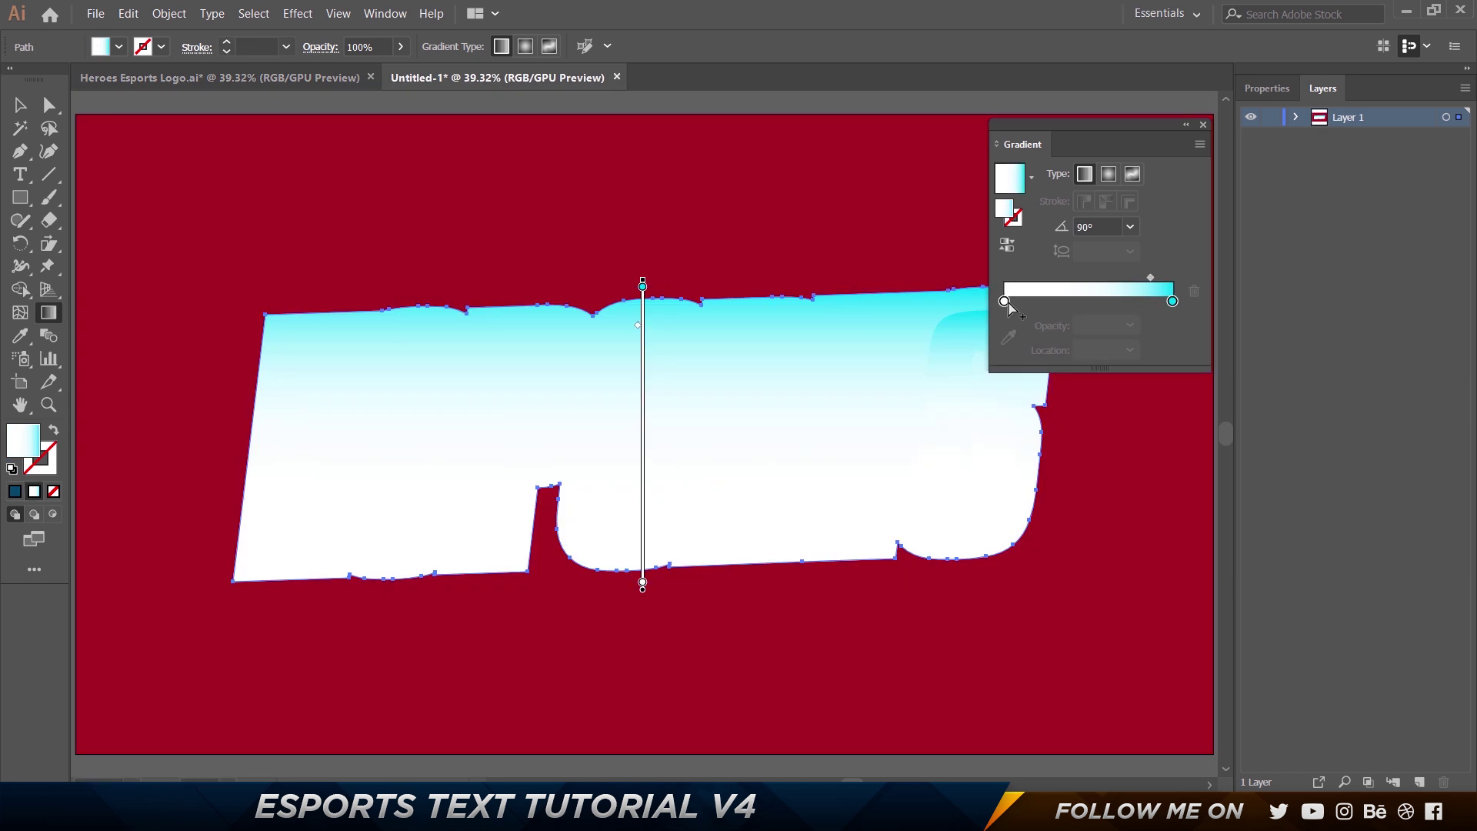
left_click(1011, 302)
left_click_drag(1009, 302, 1012, 356)
left_click(1004, 301)
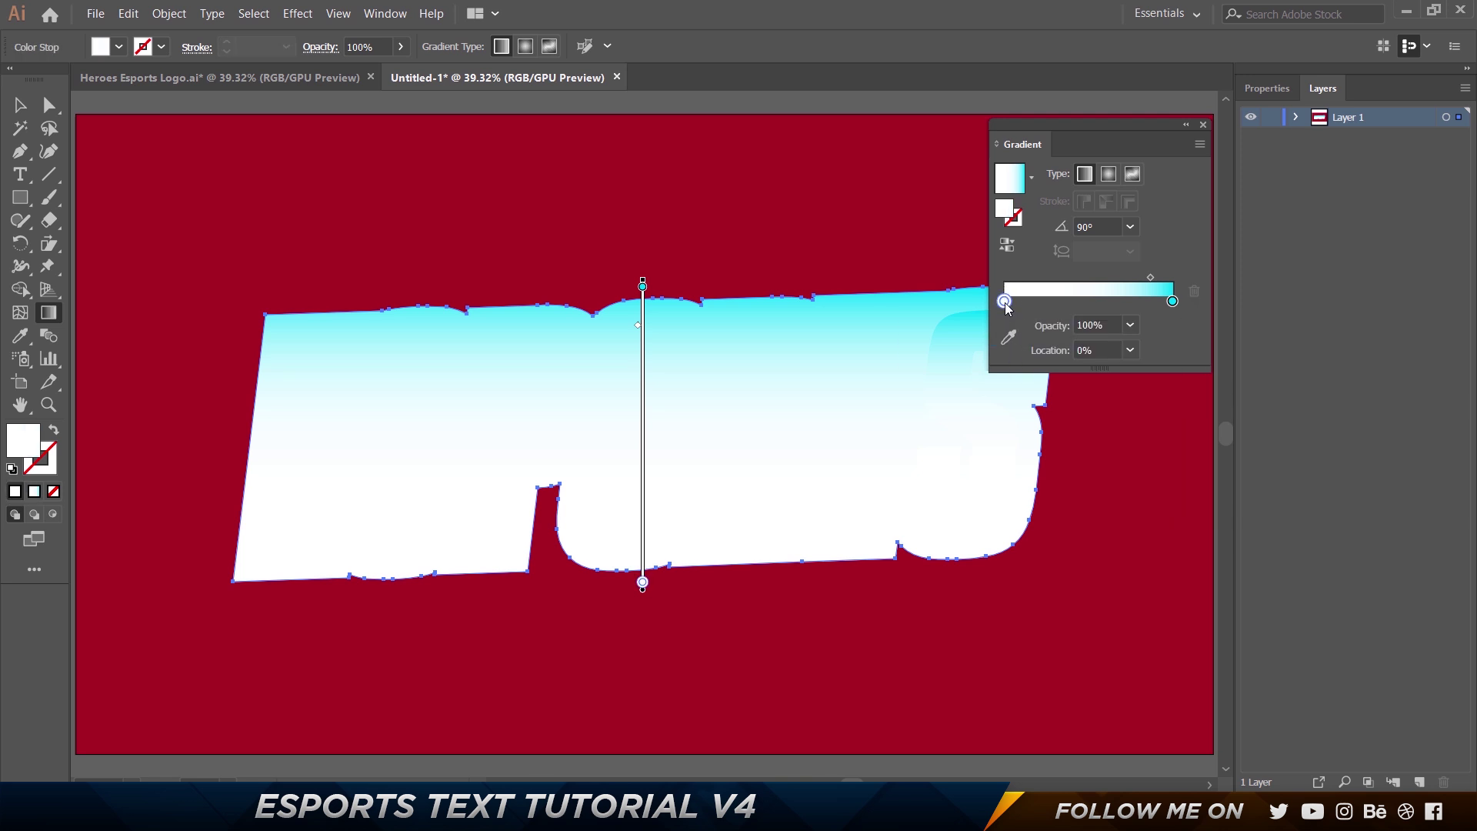
double_click(1004, 301)
left_click(1002, 263)
double_click(1003, 209)
type("02486e")
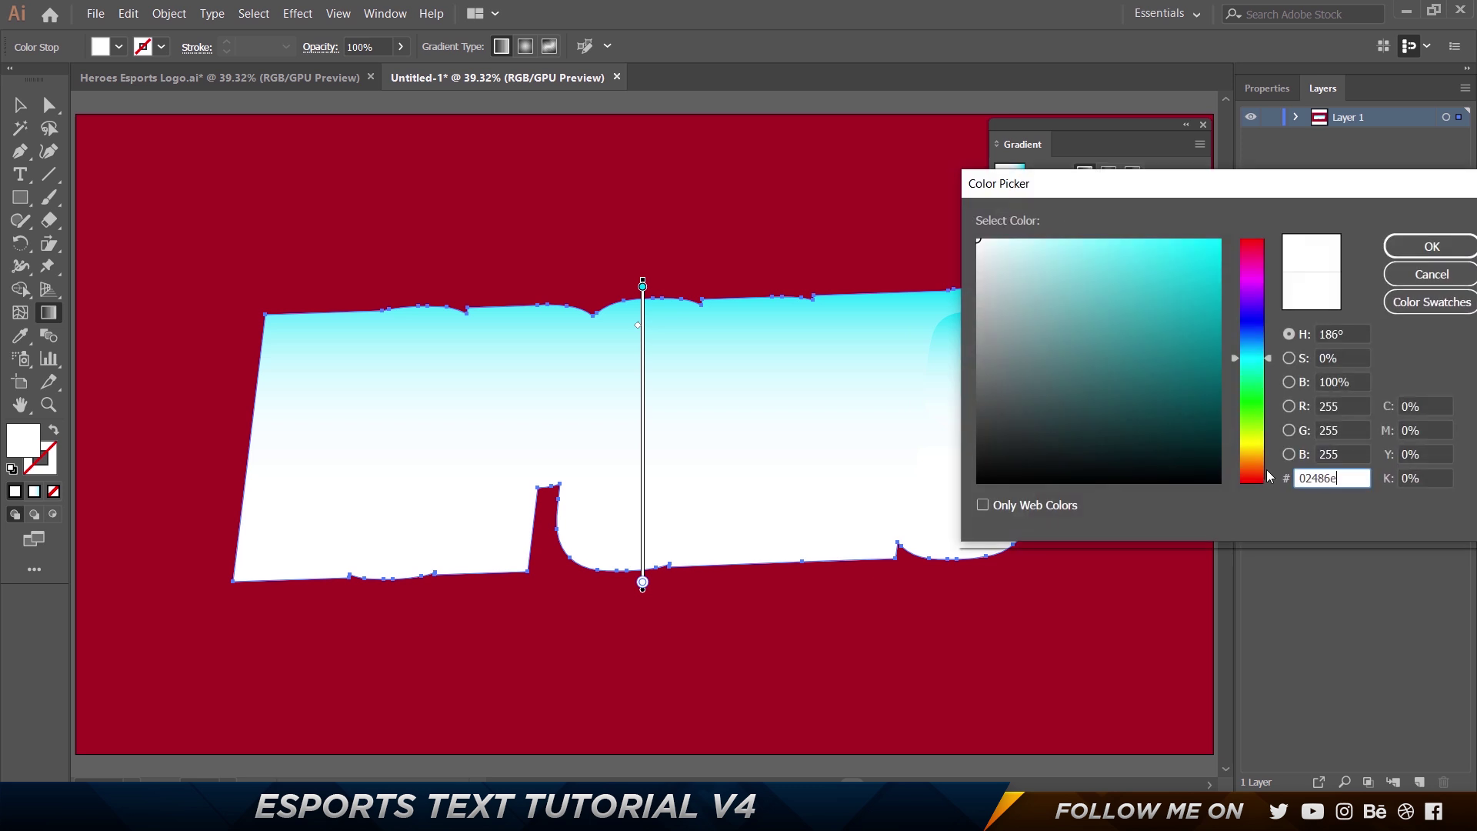
key("Return")
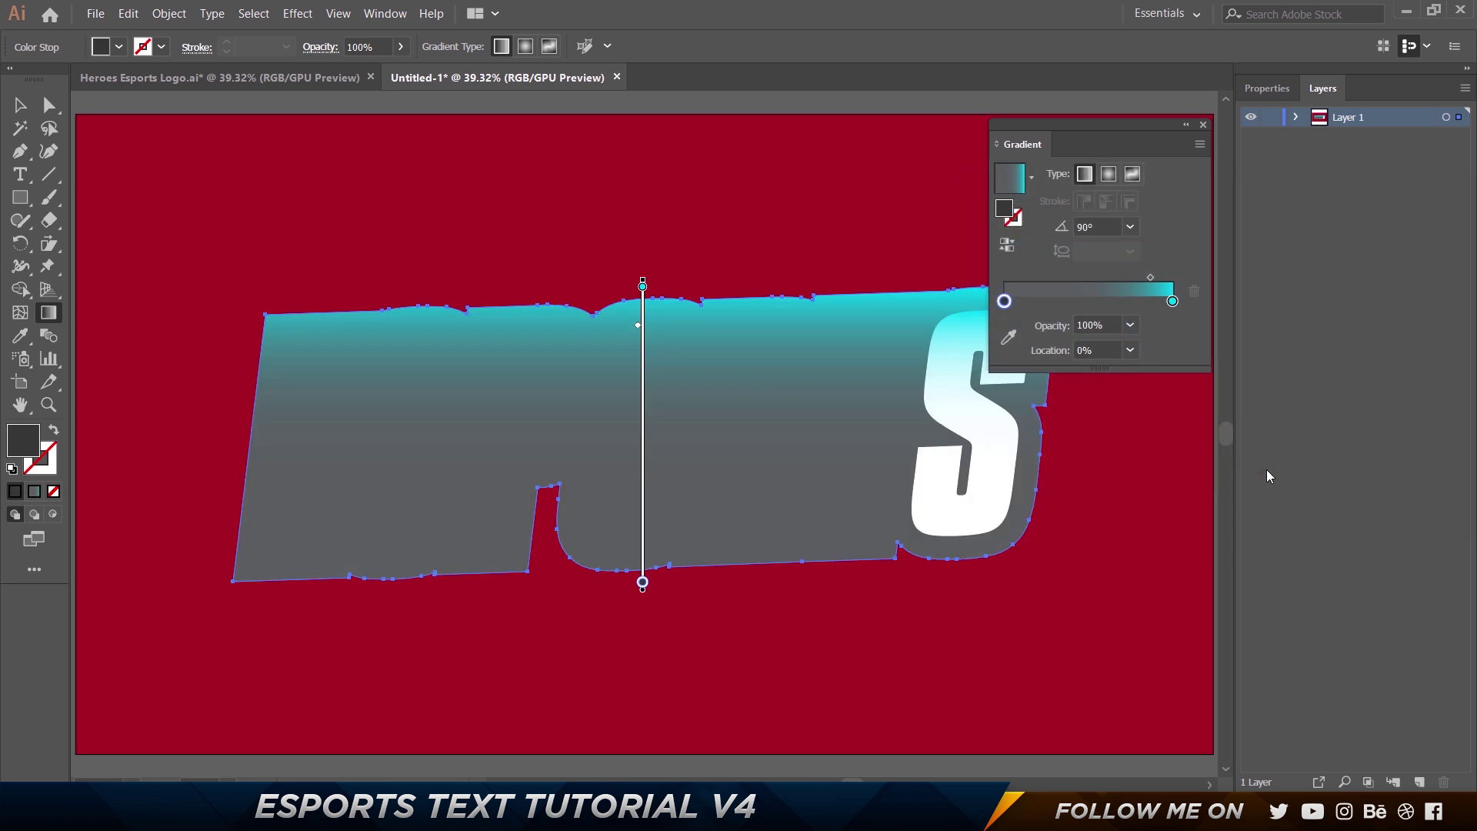
Copy the hex colour 01657b from the Heroes backing's second gradient stop and apply it to the ESPORTS backing's cyan stop.
left_click(220, 77)
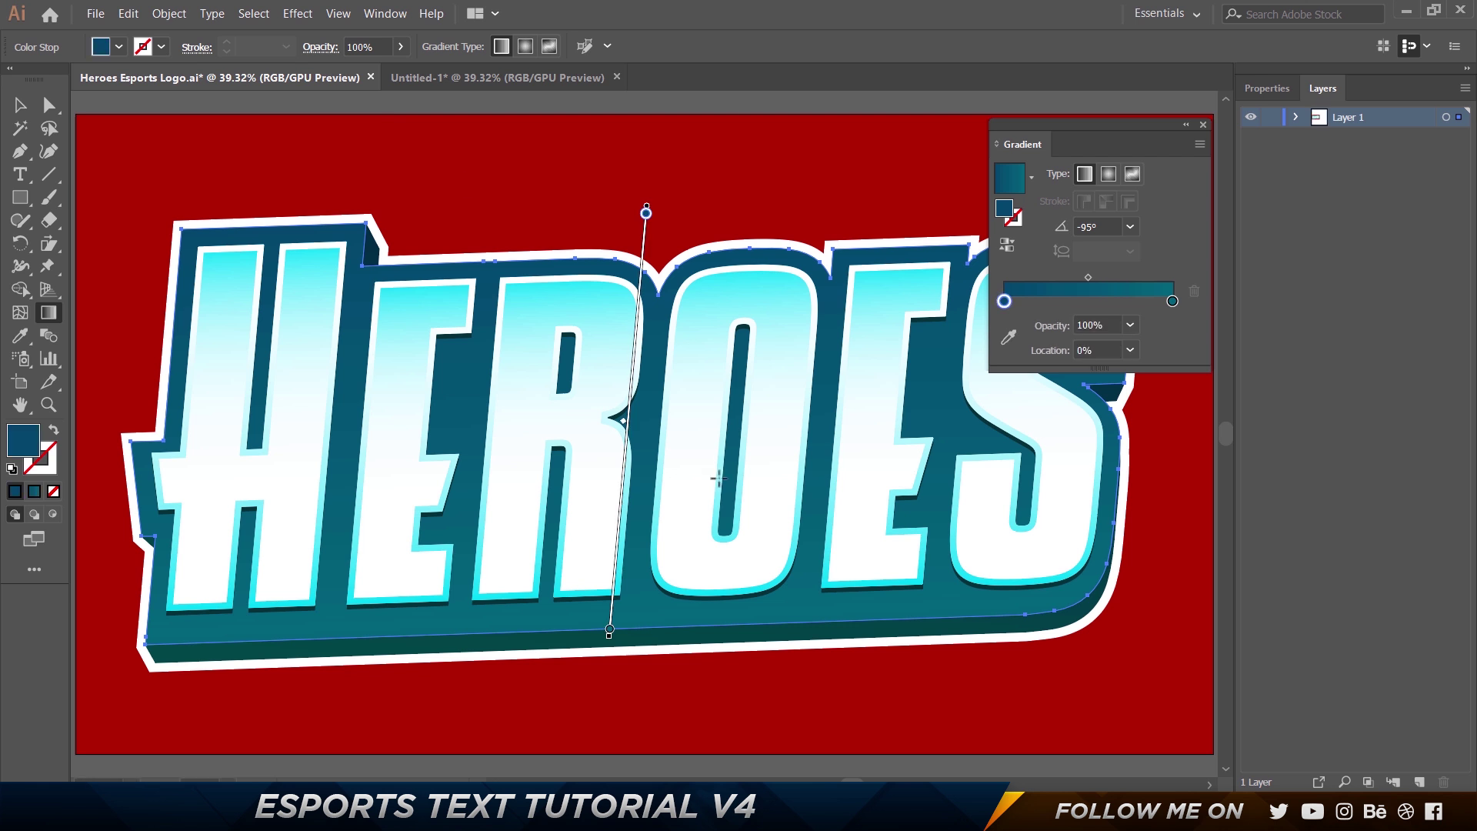
left_click(1171, 302)
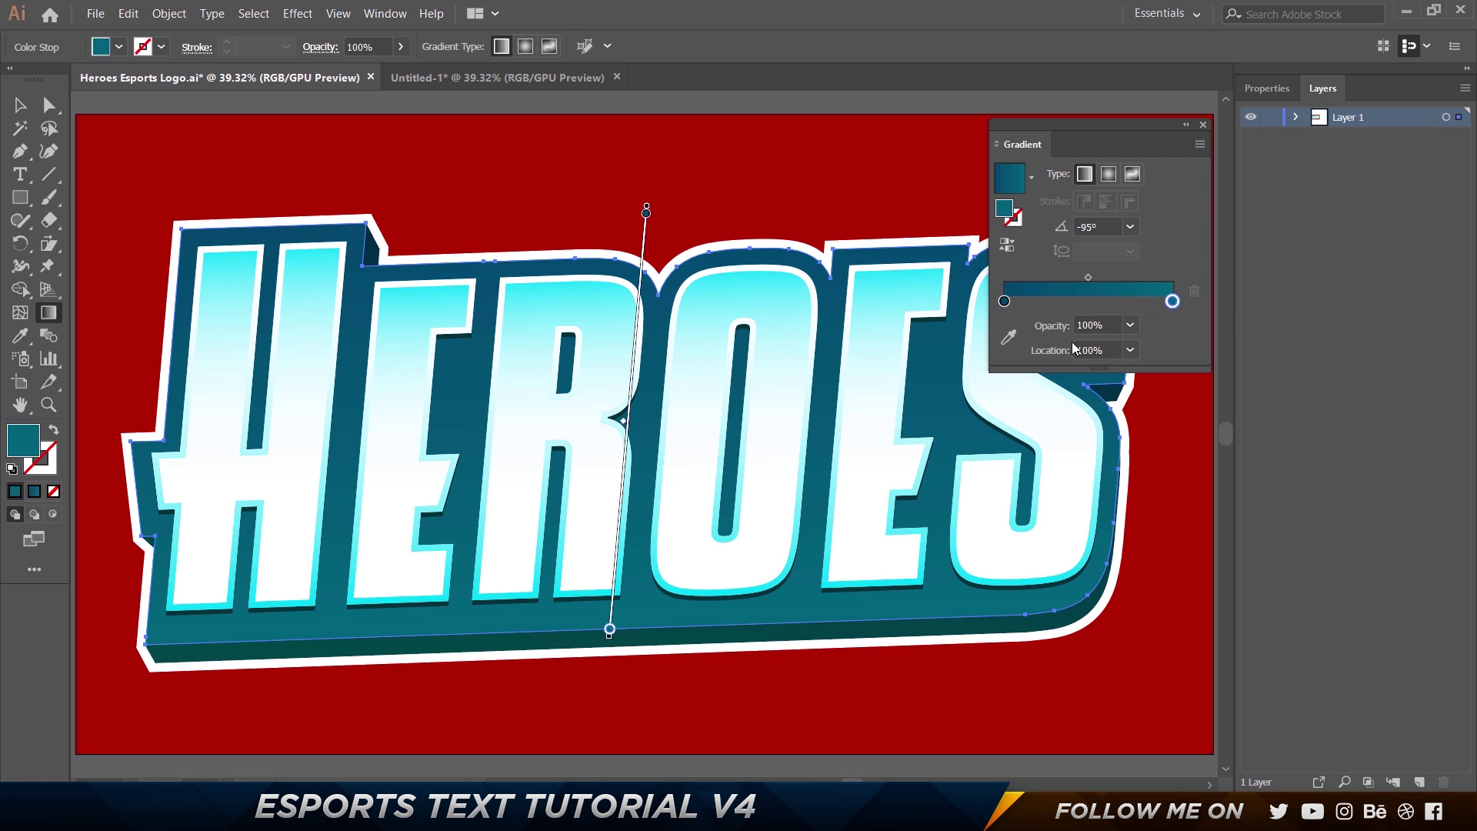
double_click(1173, 300)
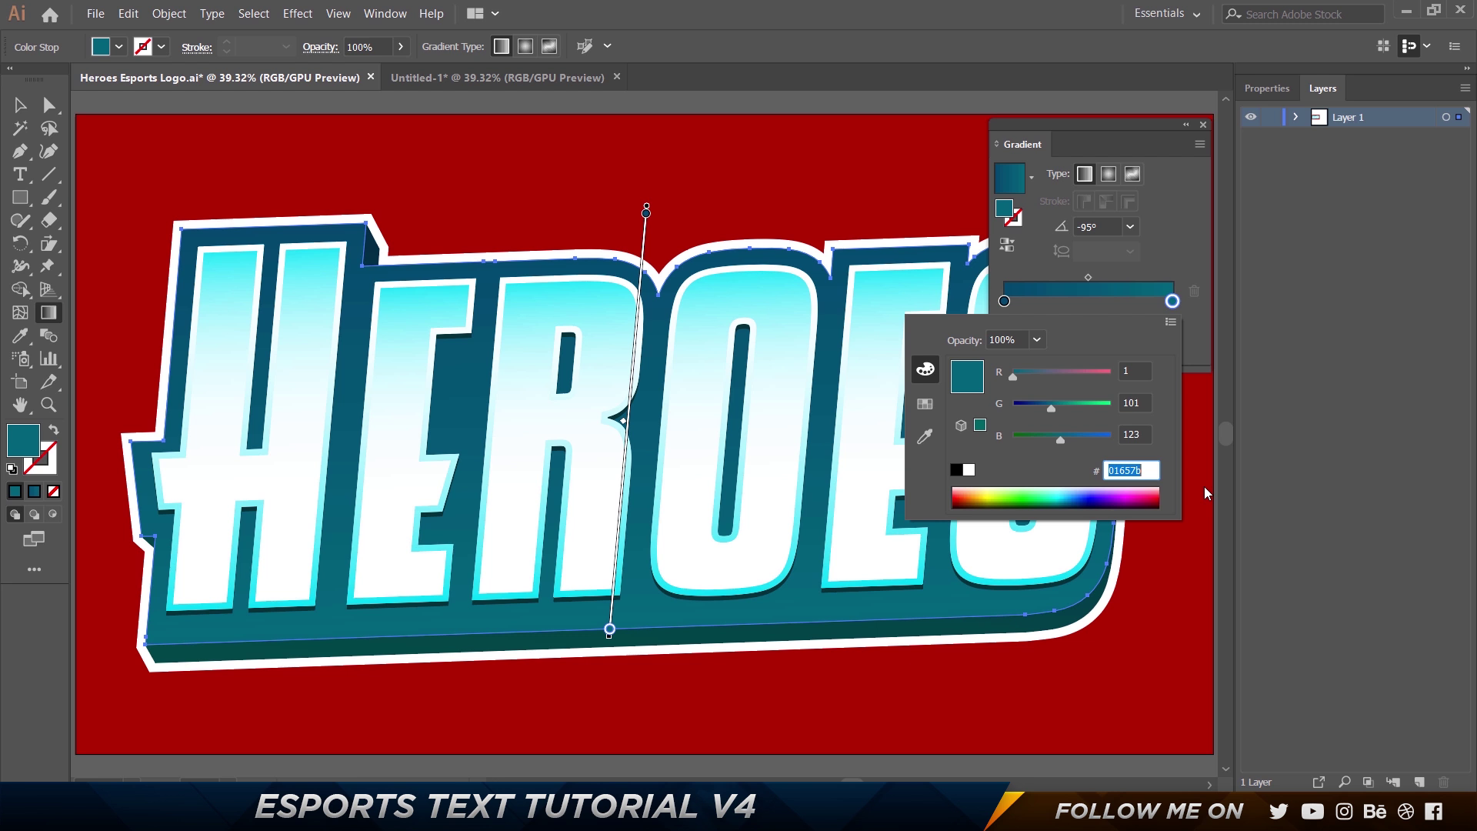
left_click(513, 75)
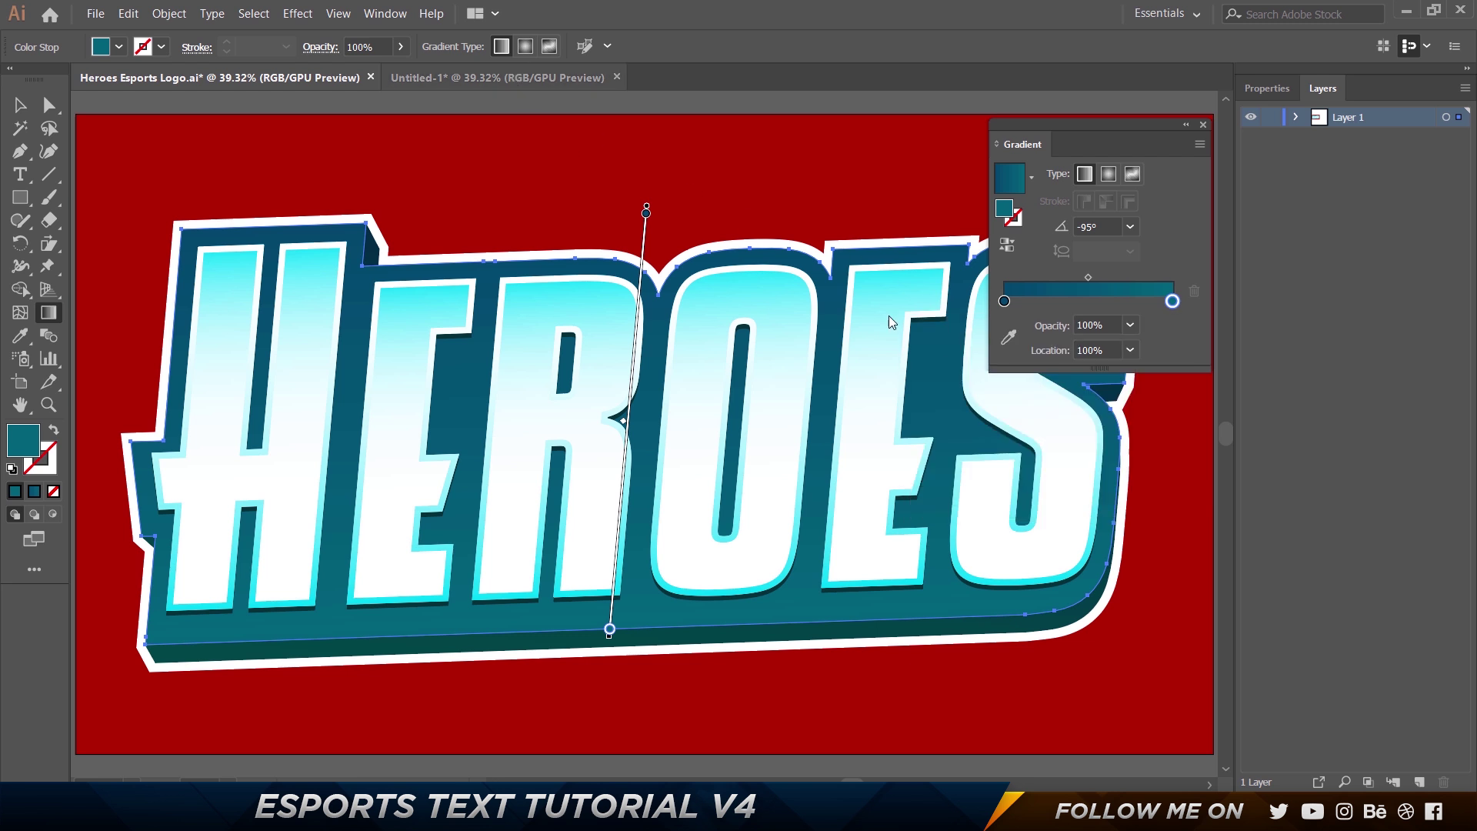
double_click(1171, 301)
left_click_drag(1032, 464, 958, 462)
key("ctrl+v")
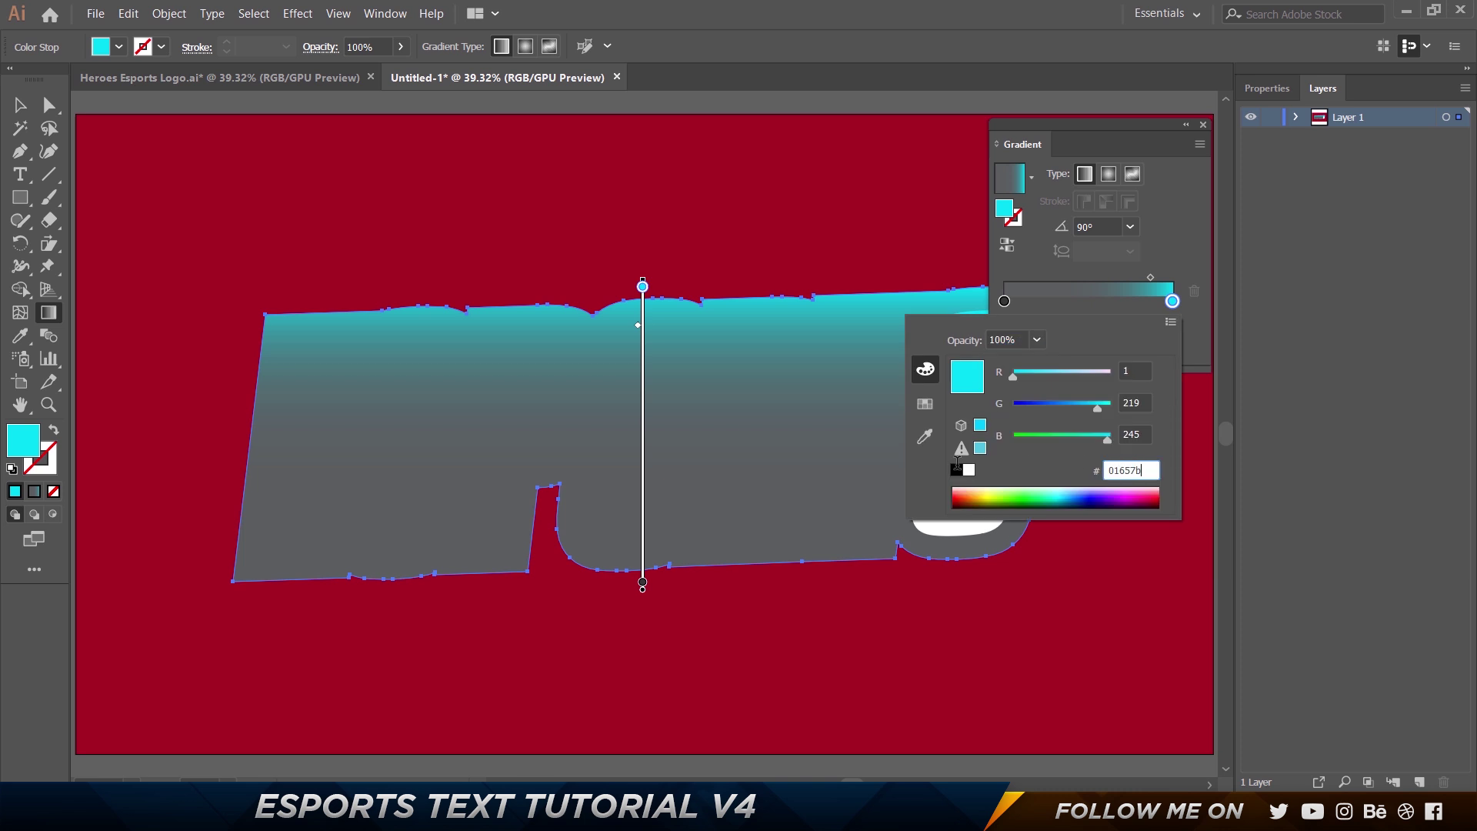
key("Return")
Set the midpoint location of the ESPORTS backing's gradient to 50%.
left_click(1150, 277)
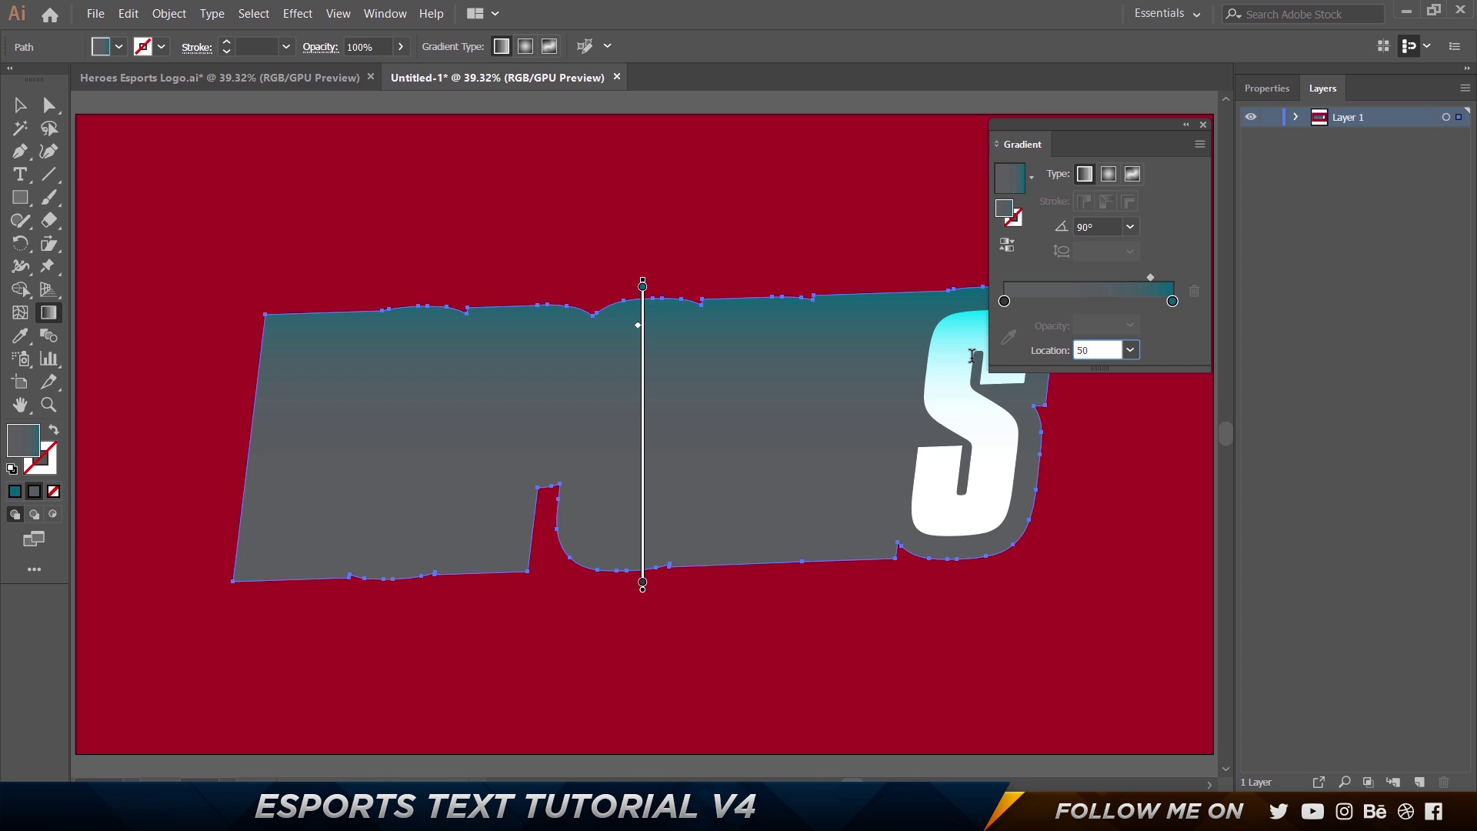
type("50")
key("Tab")
Copy the hex colour 02486e again from the first gradient stop of the backing in the Heroes Esports Logo document.
left_click(1004, 303)
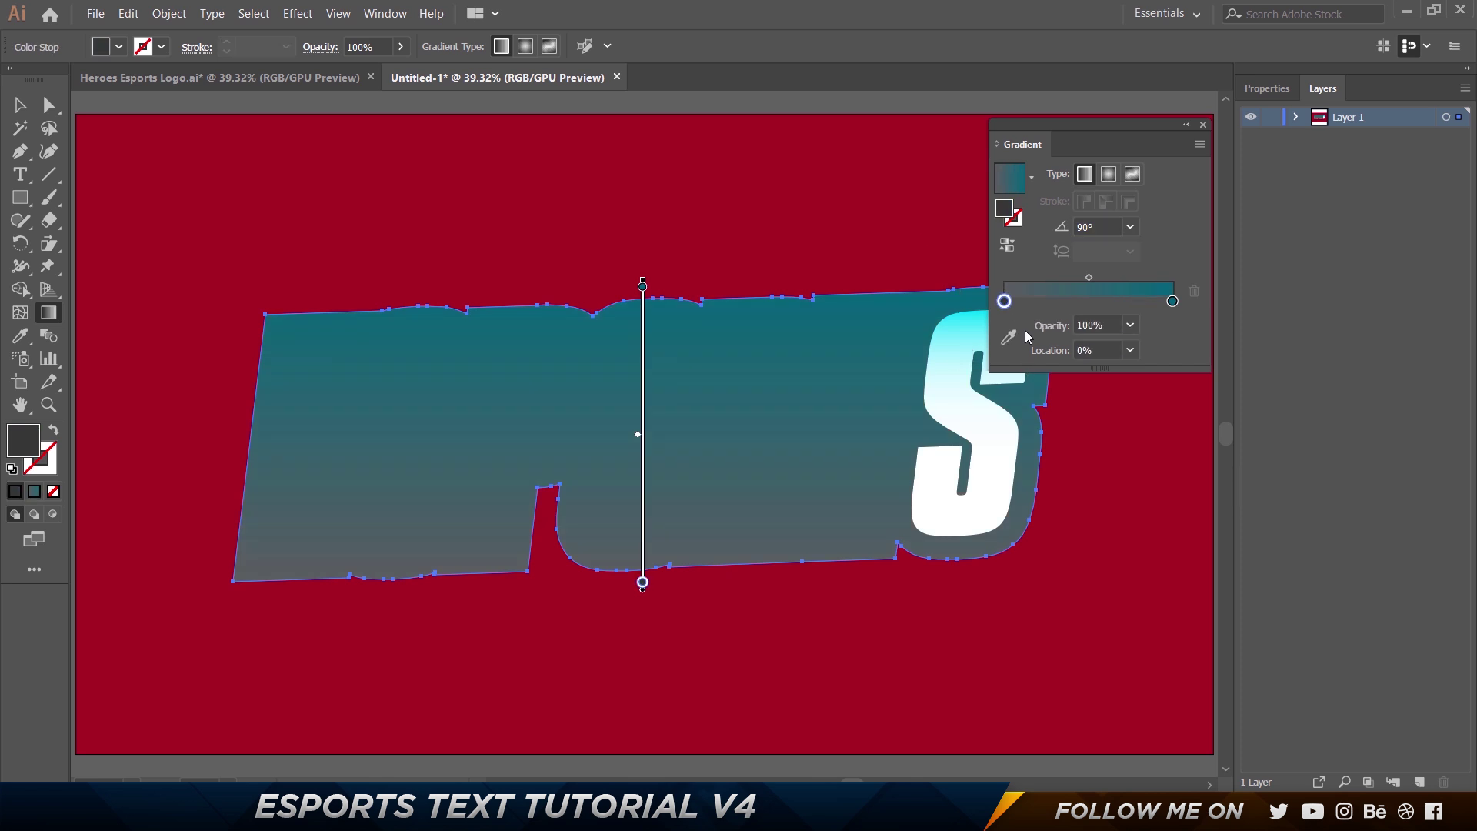
left_click(324, 86)
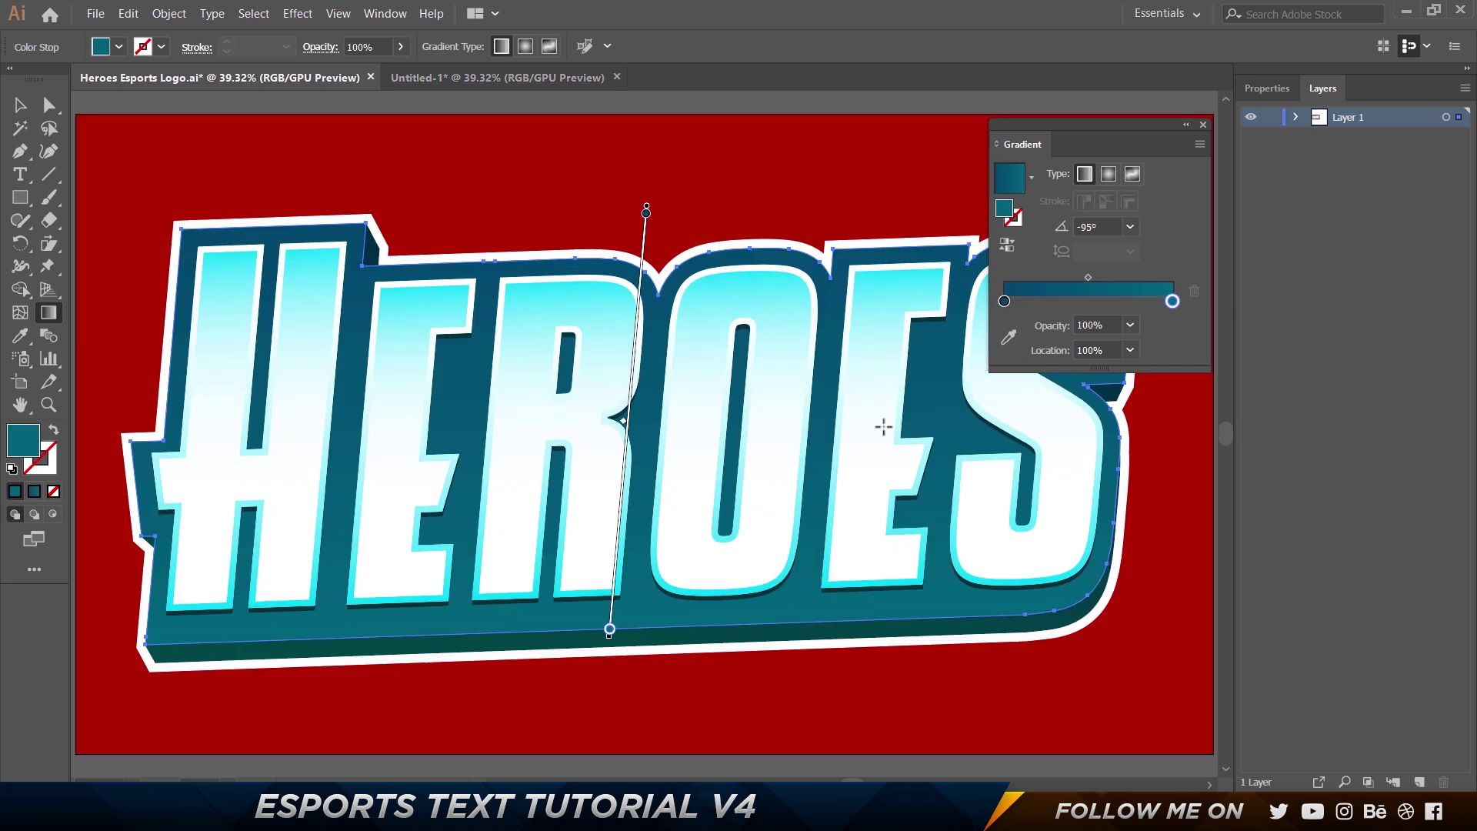
left_click(1005, 304)
double_click(1004, 302)
key("ctrl+c")
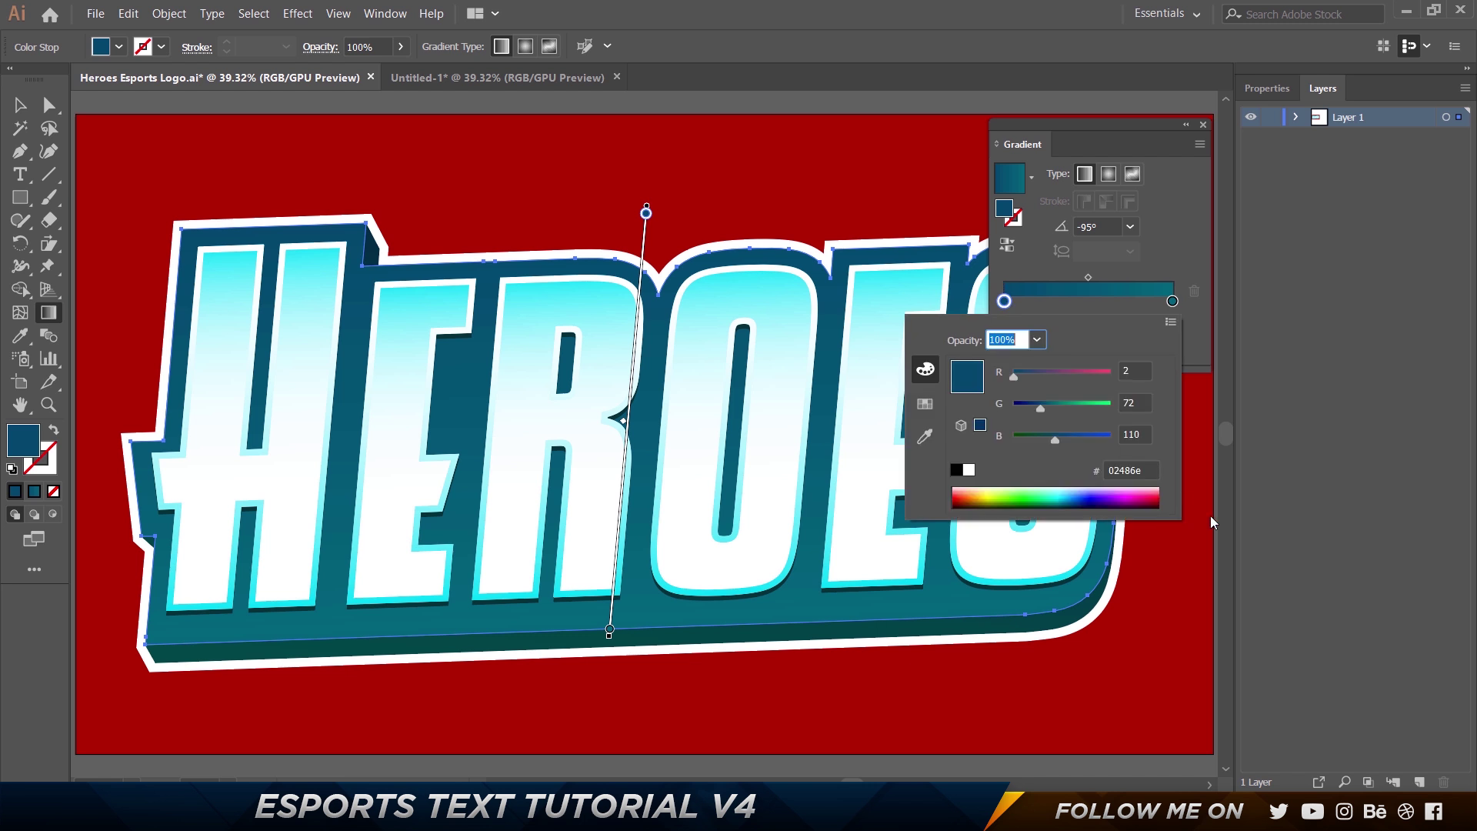
left_click(542, 79)
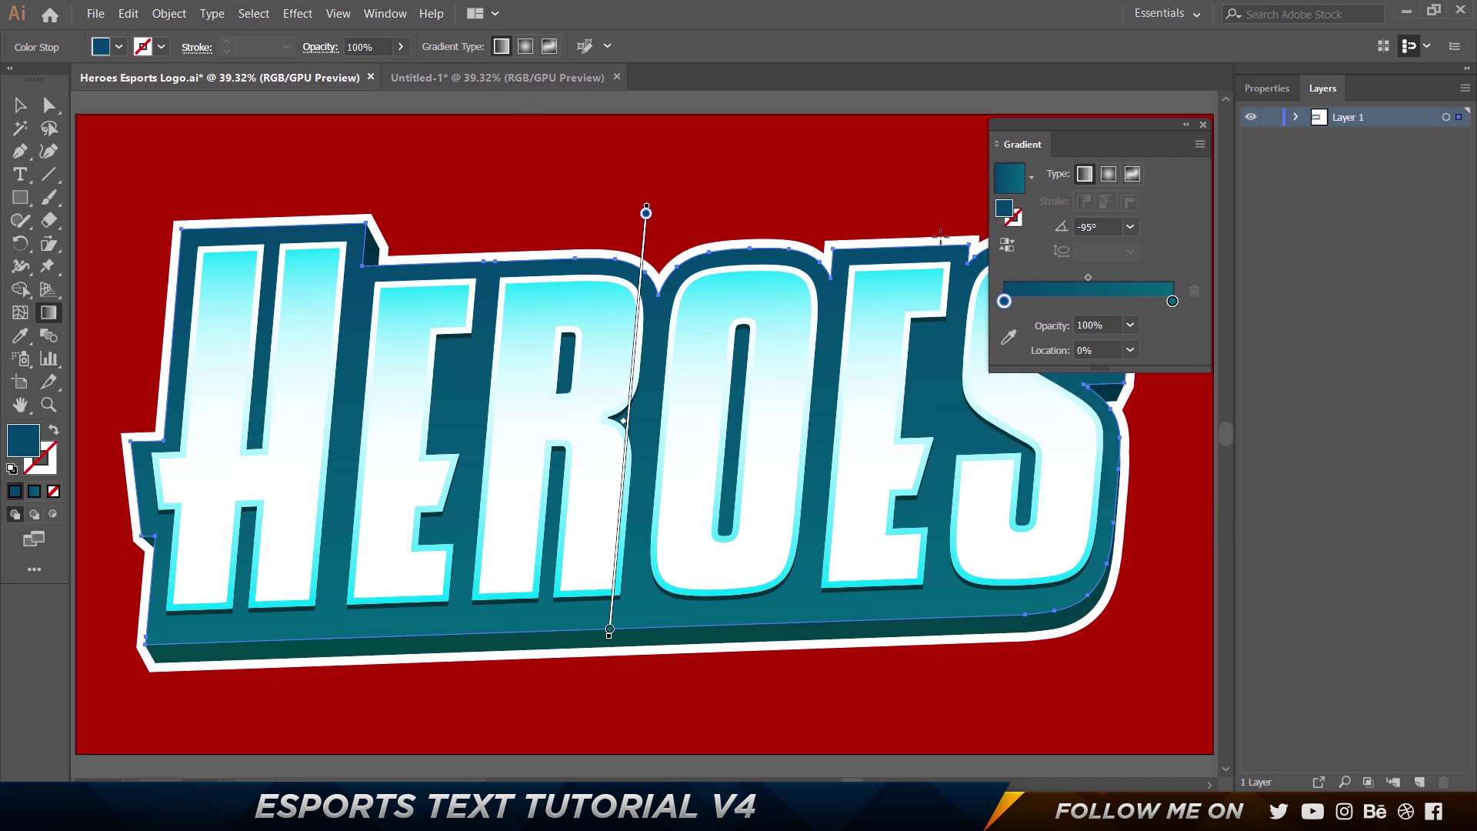
Replace the grey gradient stop of the ESPORTS backing with the hex colour 02486e.
left_click(556, 77)
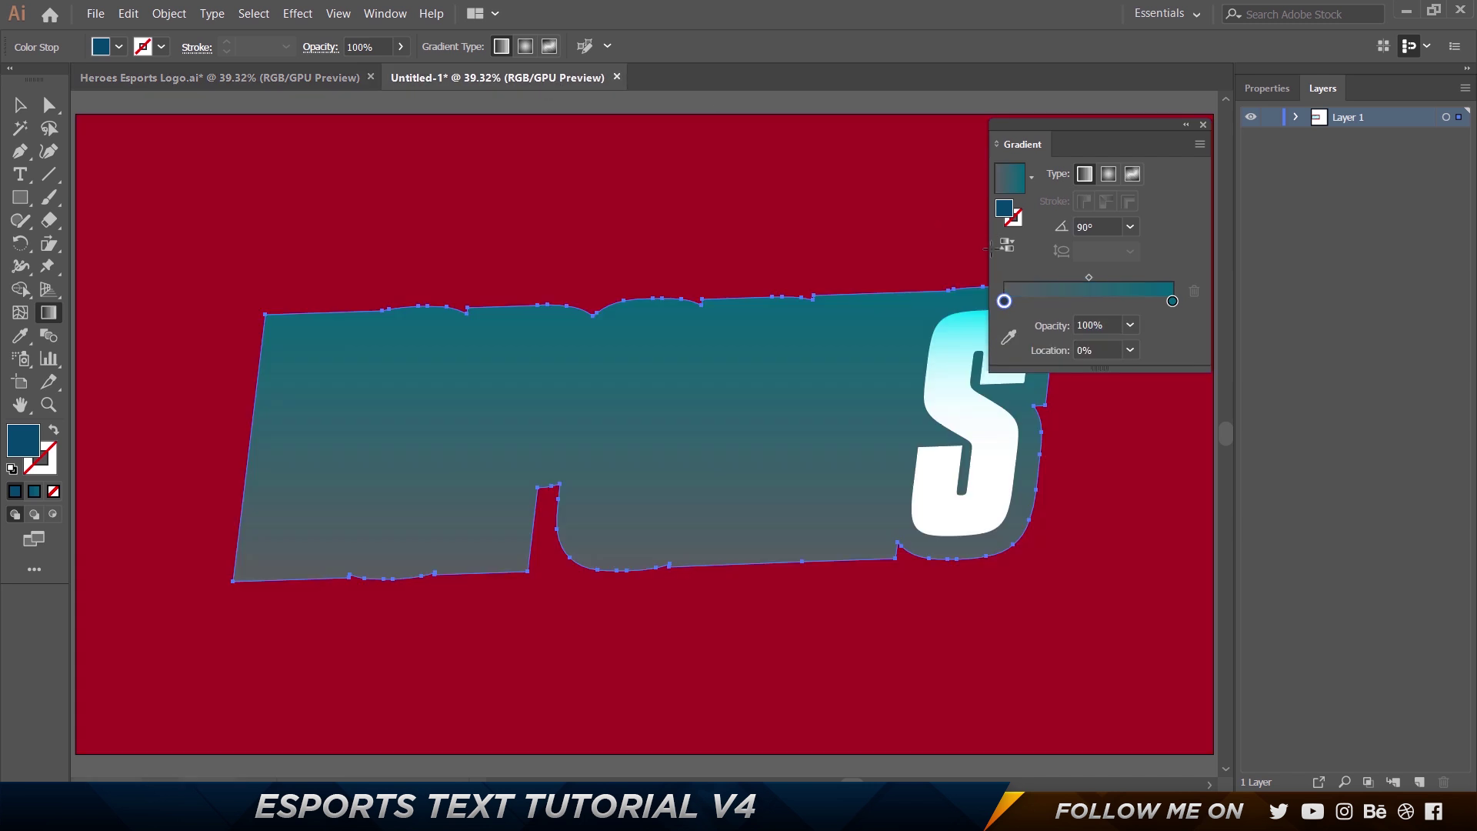
double_click(1004, 302)
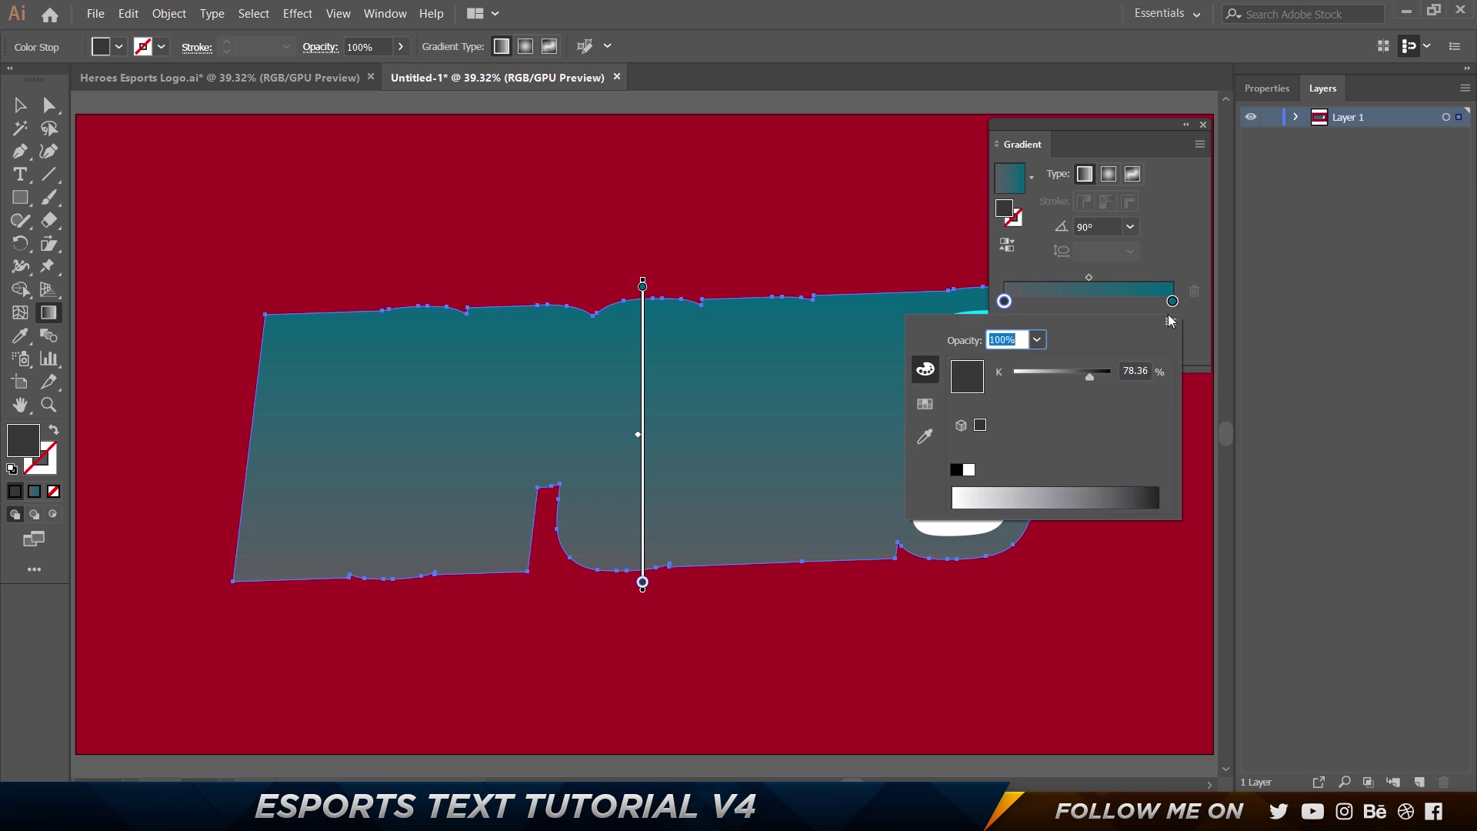
left_click_drag(1096, 377, 1093, 368)
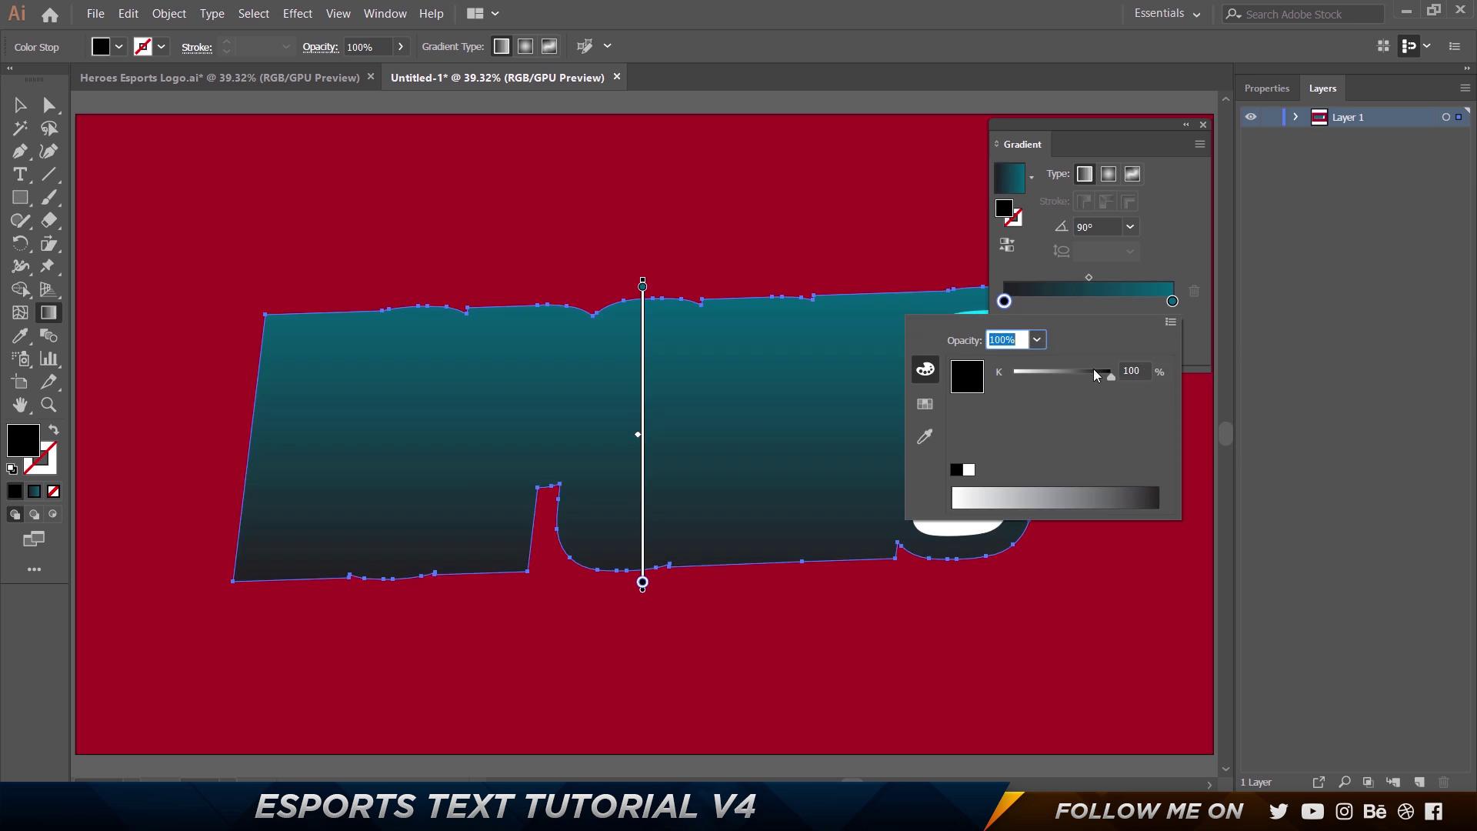
double_click(1006, 210)
key("ctrl+v")
key("Return")
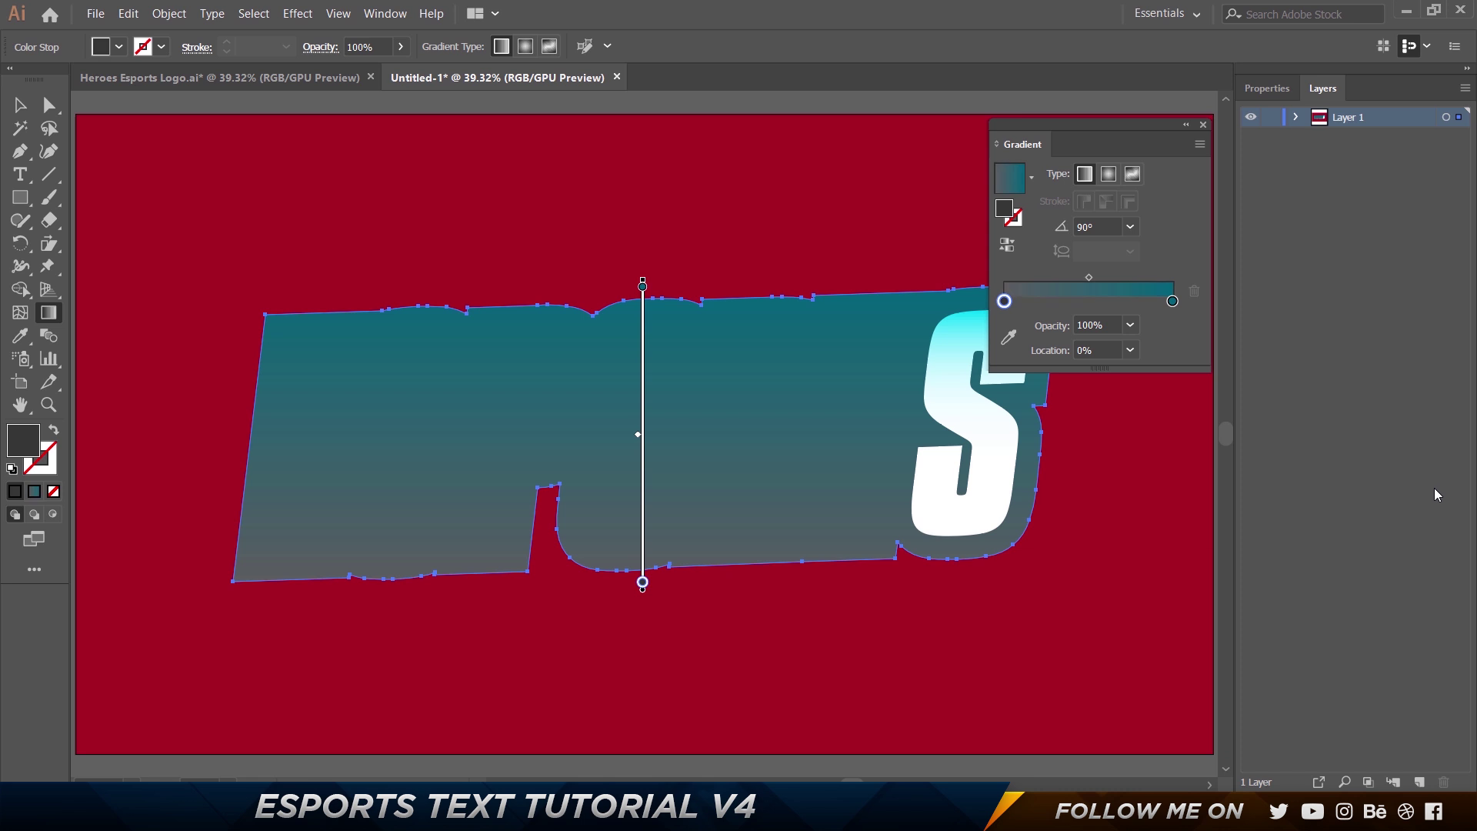
Try a gradient angle of 95° on the ESPORTS backing, settle on -95°, and close the gradient settings.
left_click_drag(1102, 228, 1037, 237)
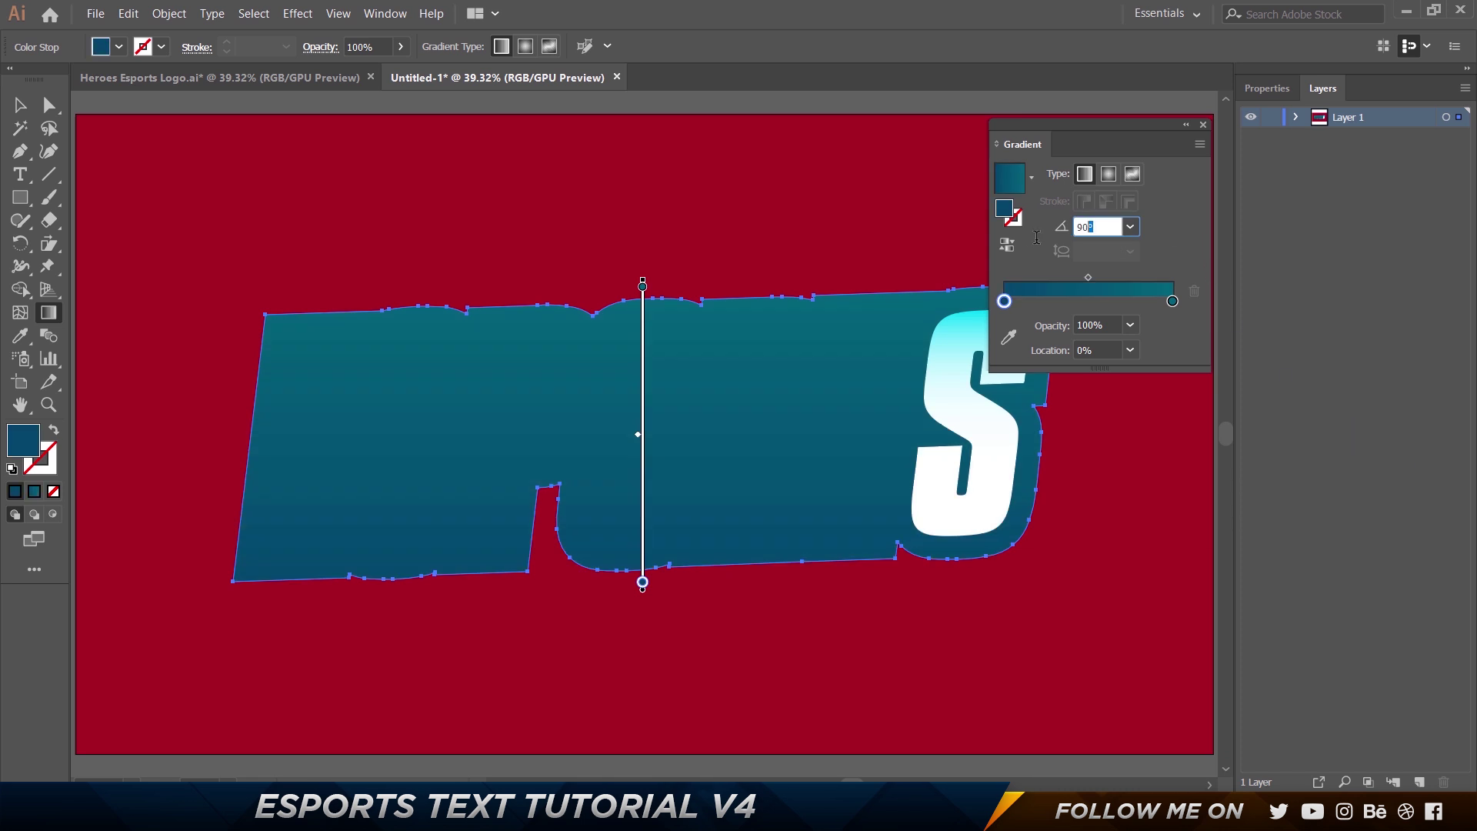
type("95")
key("Tab")
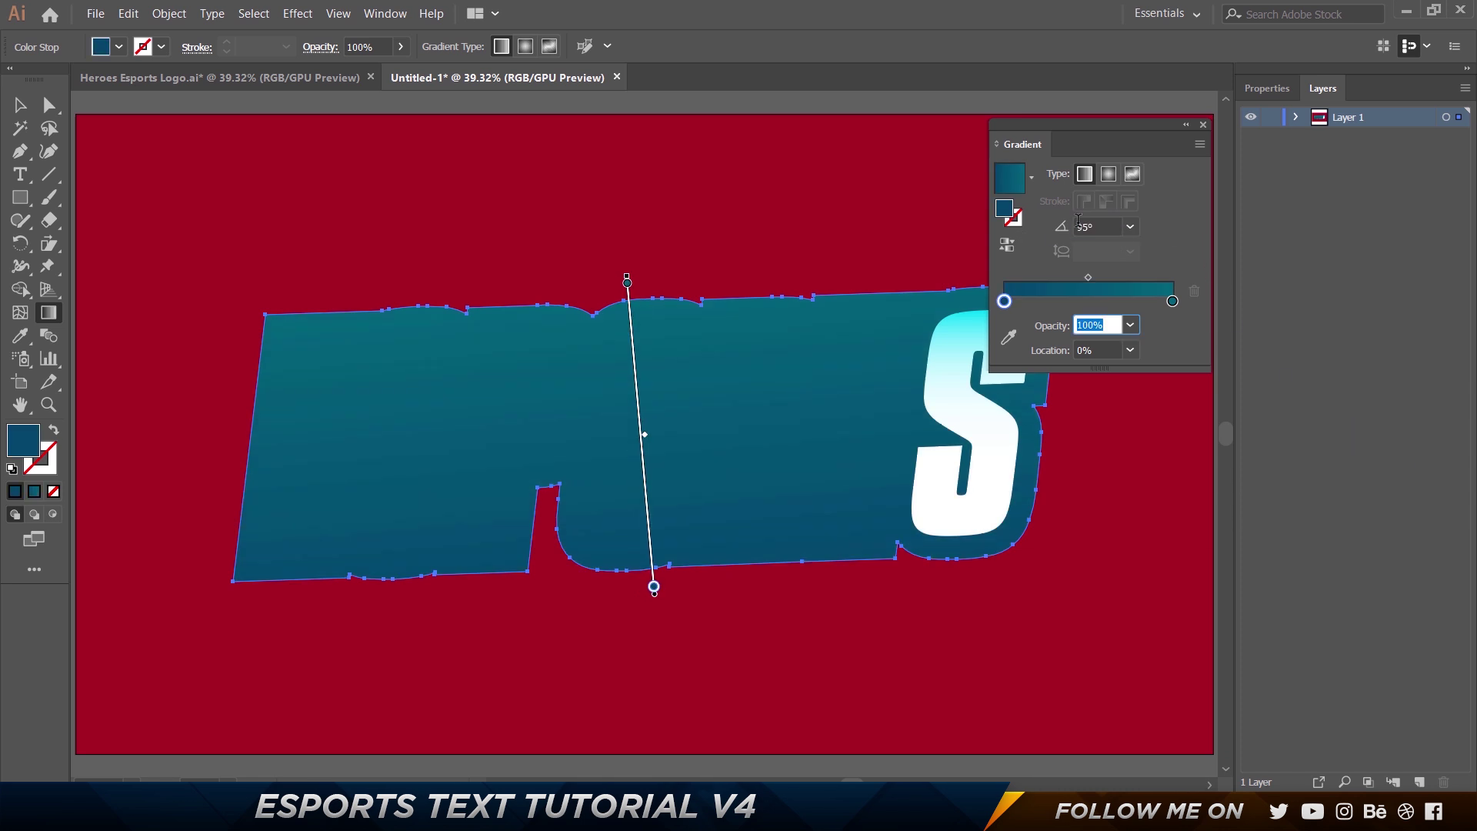
left_click(1079, 223)
type("-95")
key("Tab")
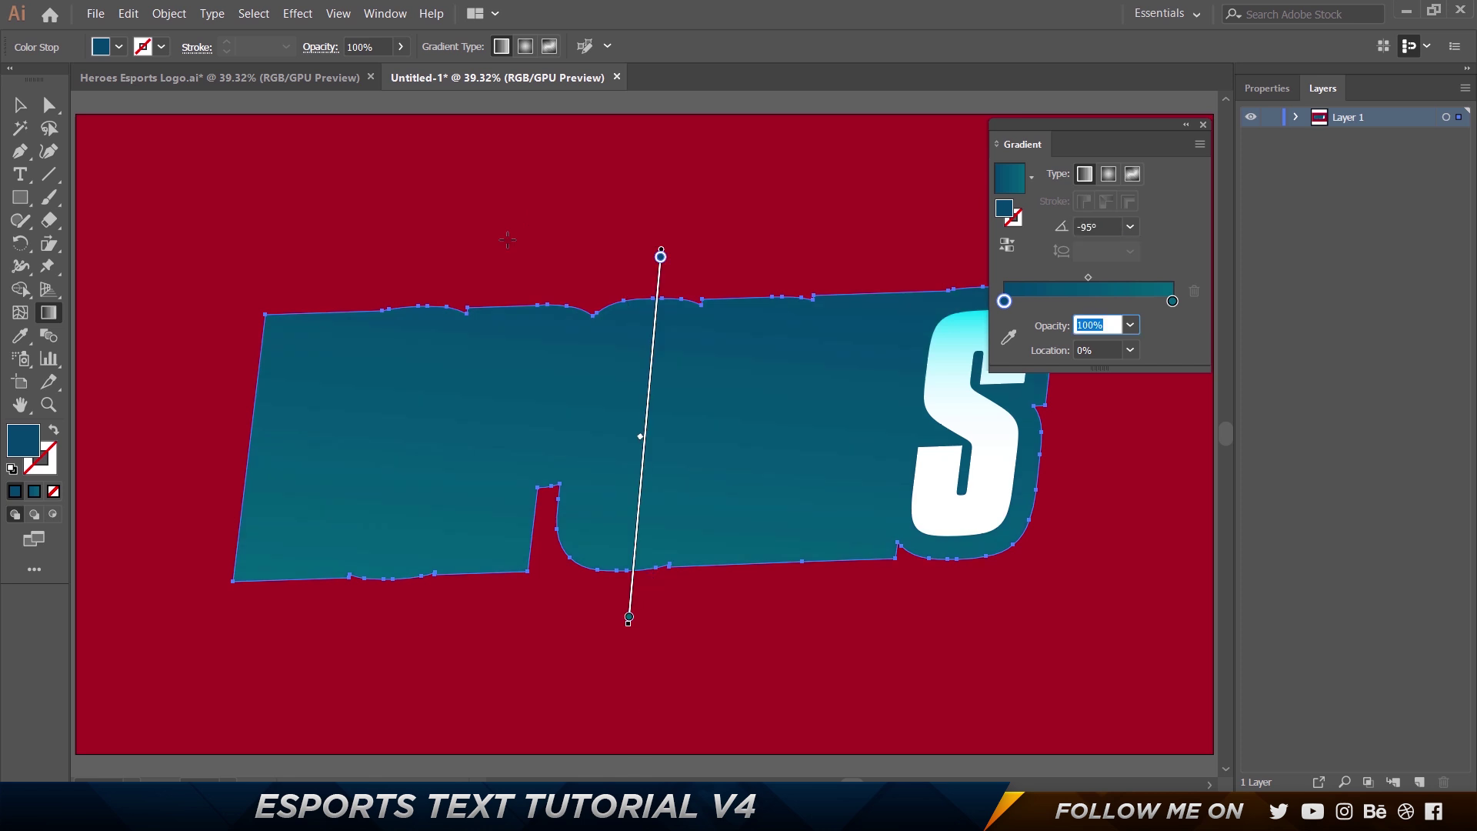
left_click(1268, 144)
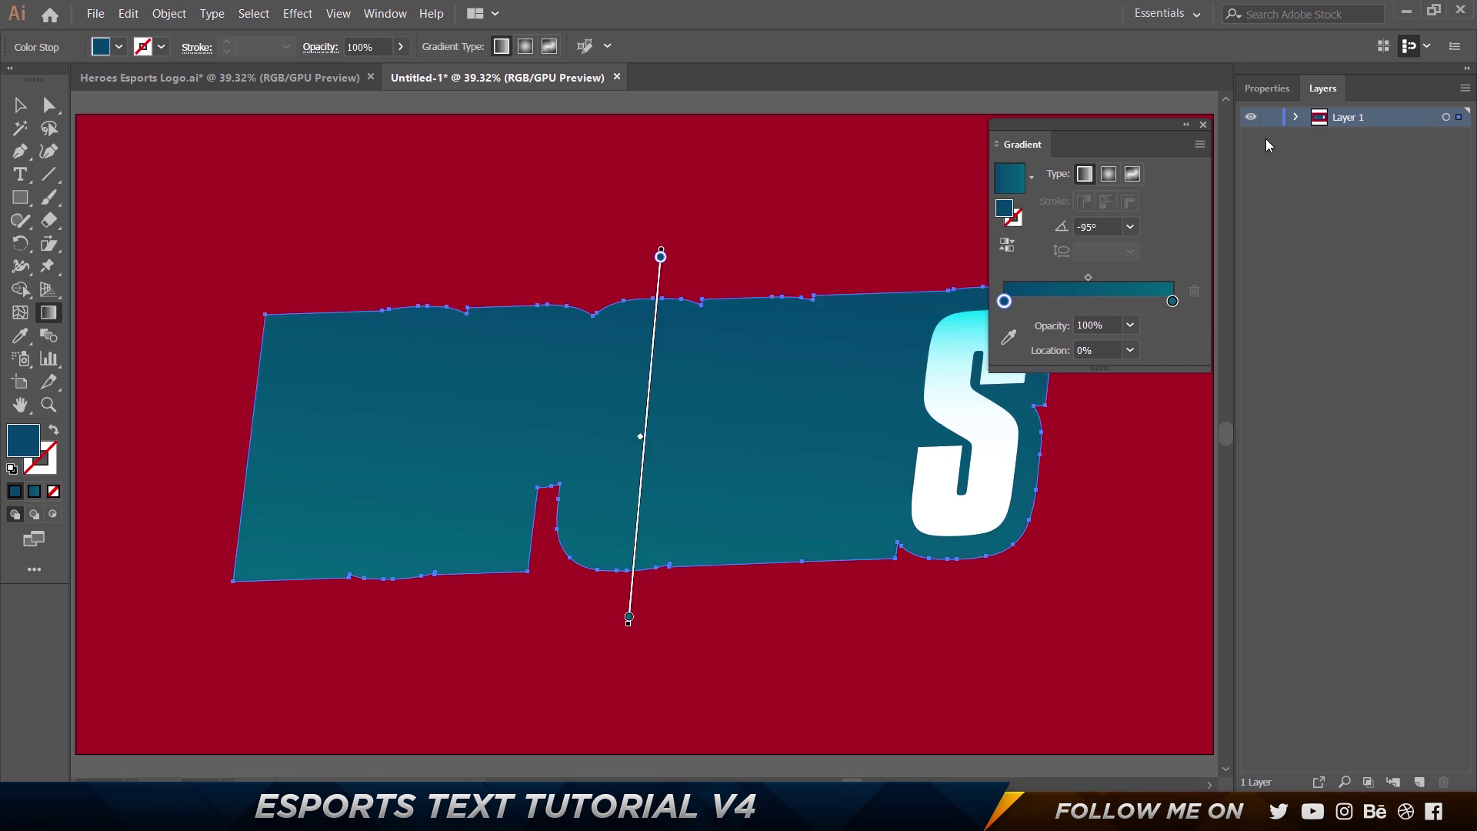
left_click(1204, 125)
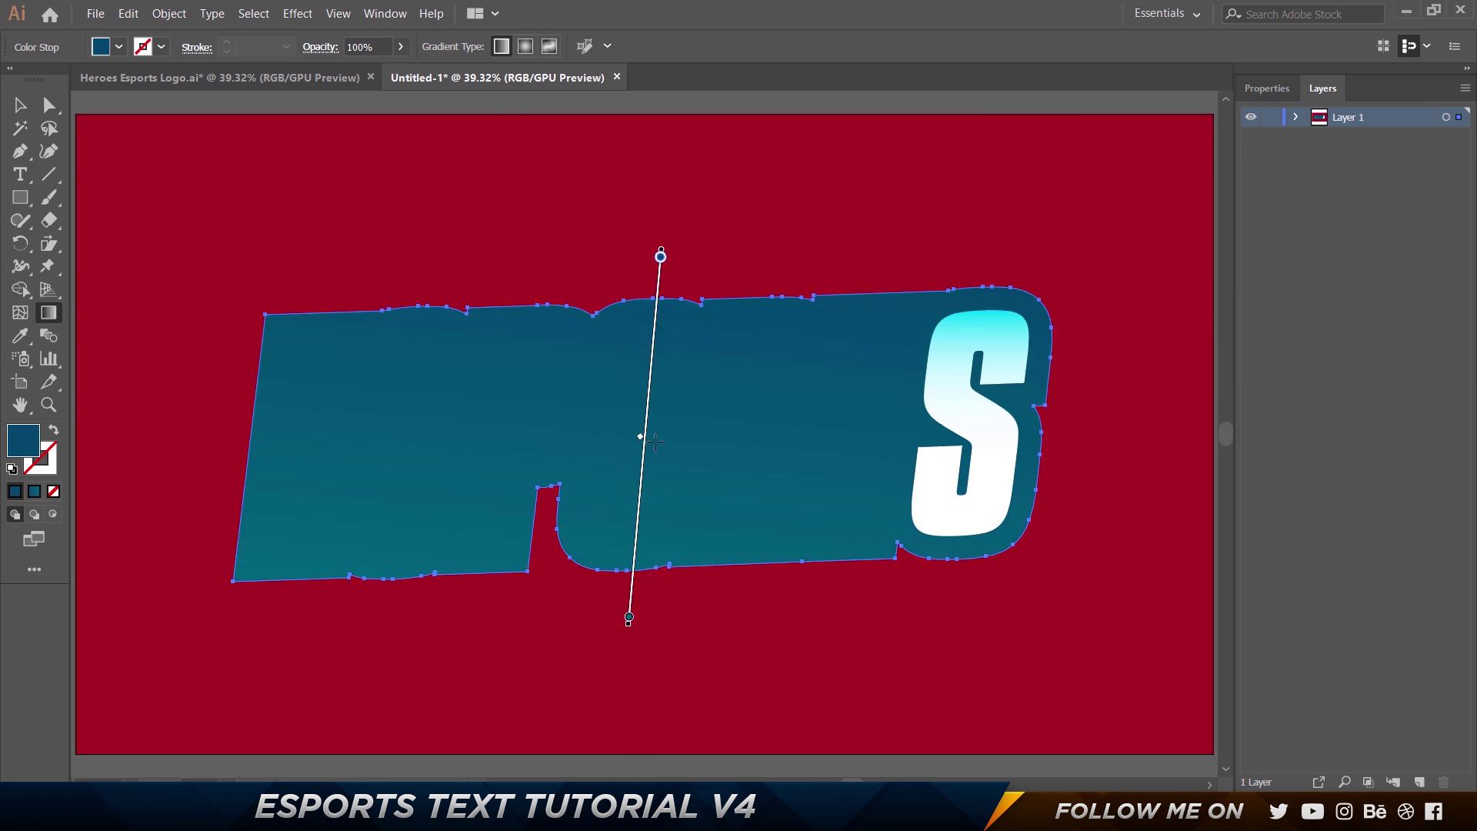
Send the gradient backing shape behind the ESPORTS lettering and deselect it.
left_click(21, 104)
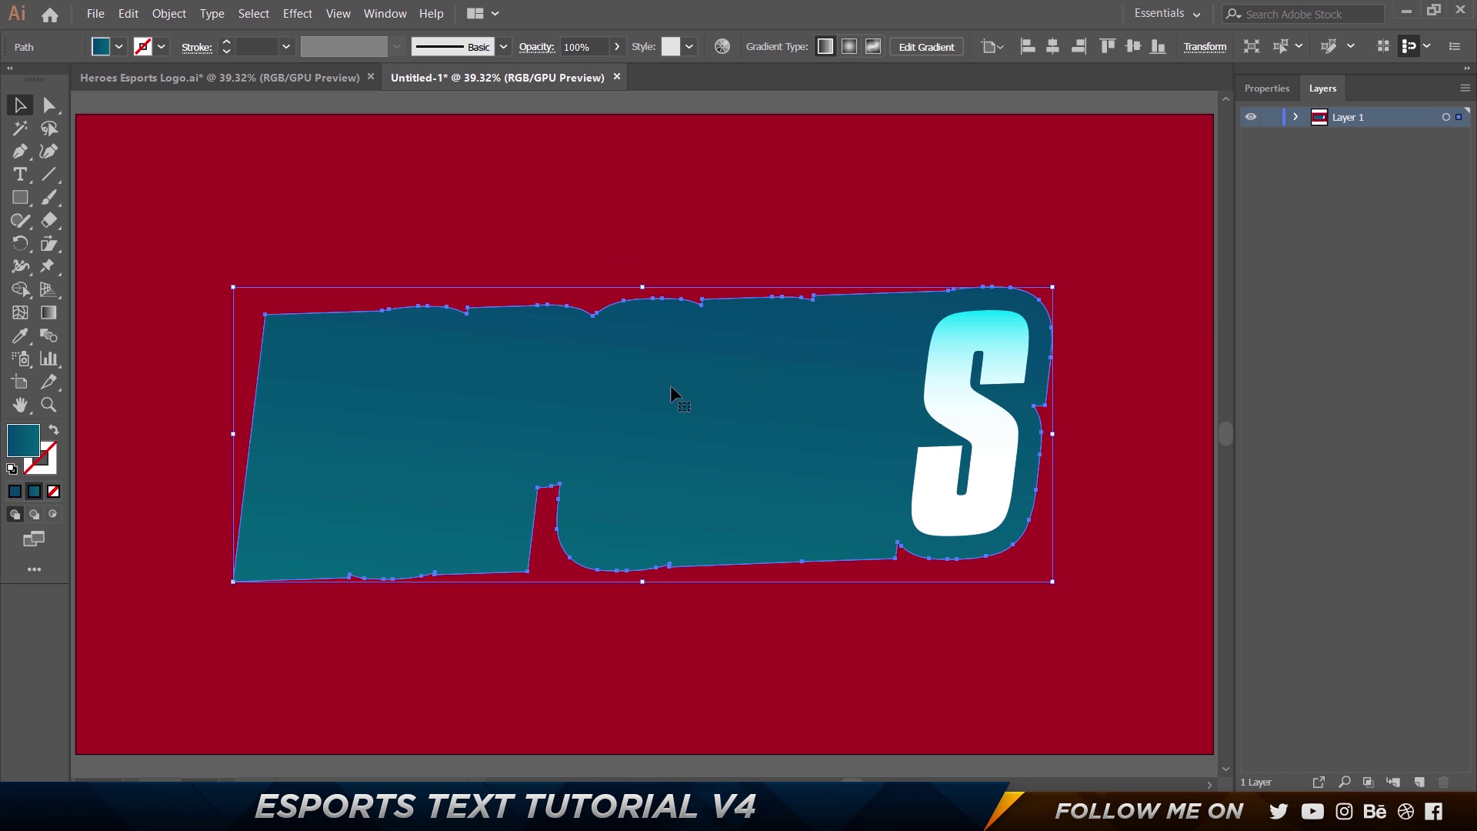
key("a")
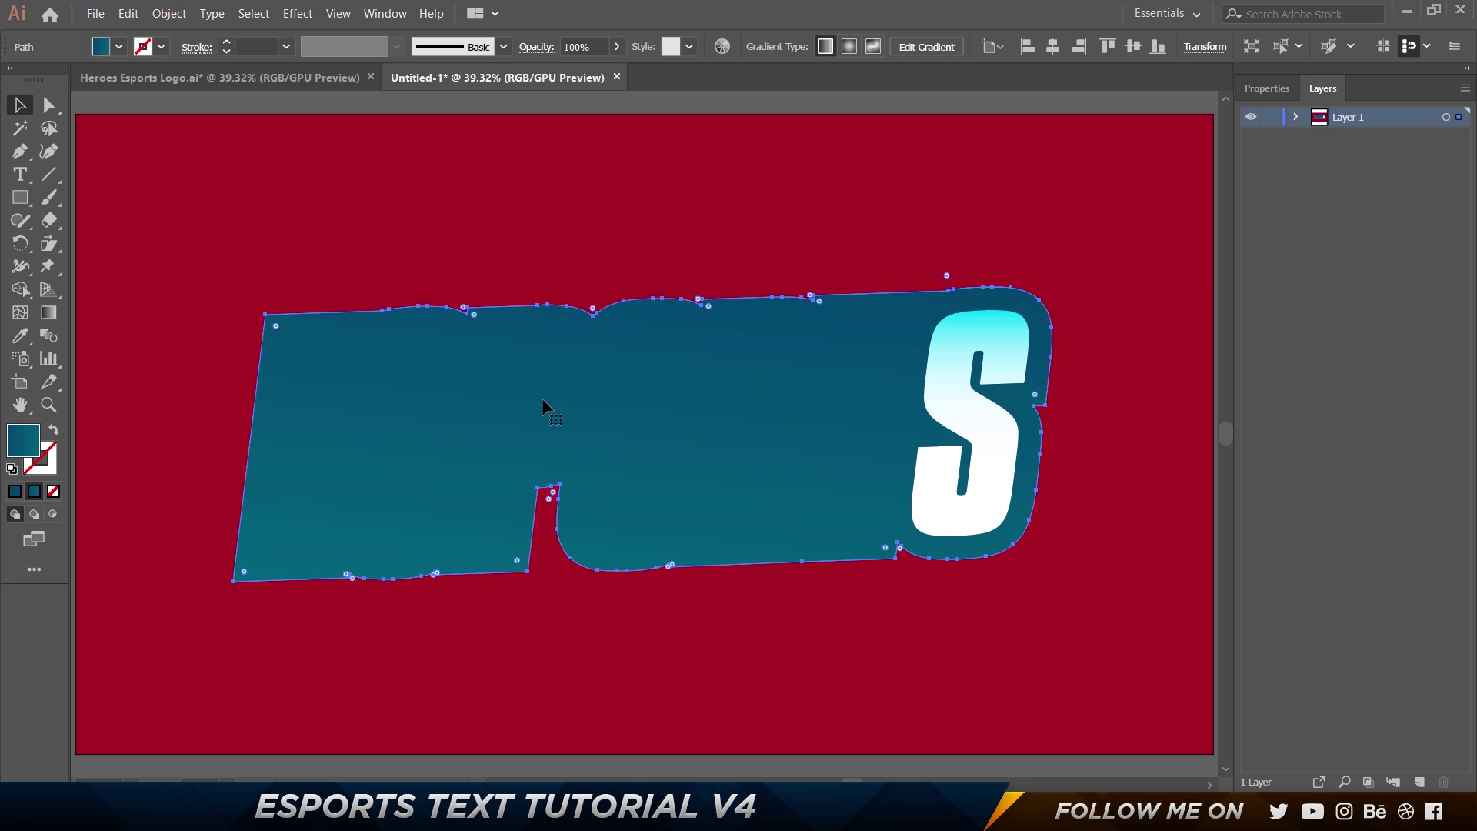
key("ctrl+shift+bracketleft")
right_click(594, 314)
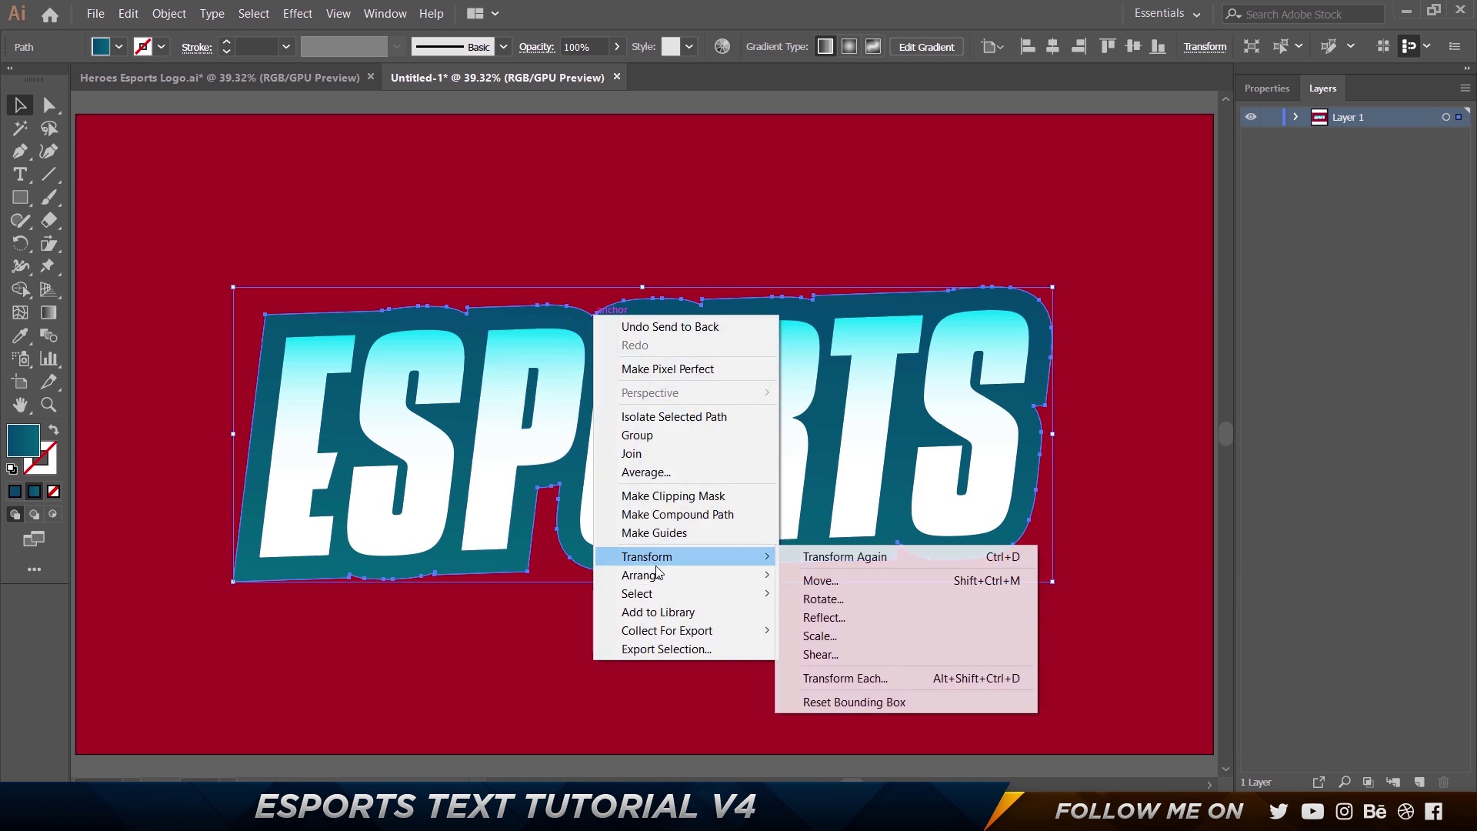
mouse_move(723, 576)
left_click(468, 266)
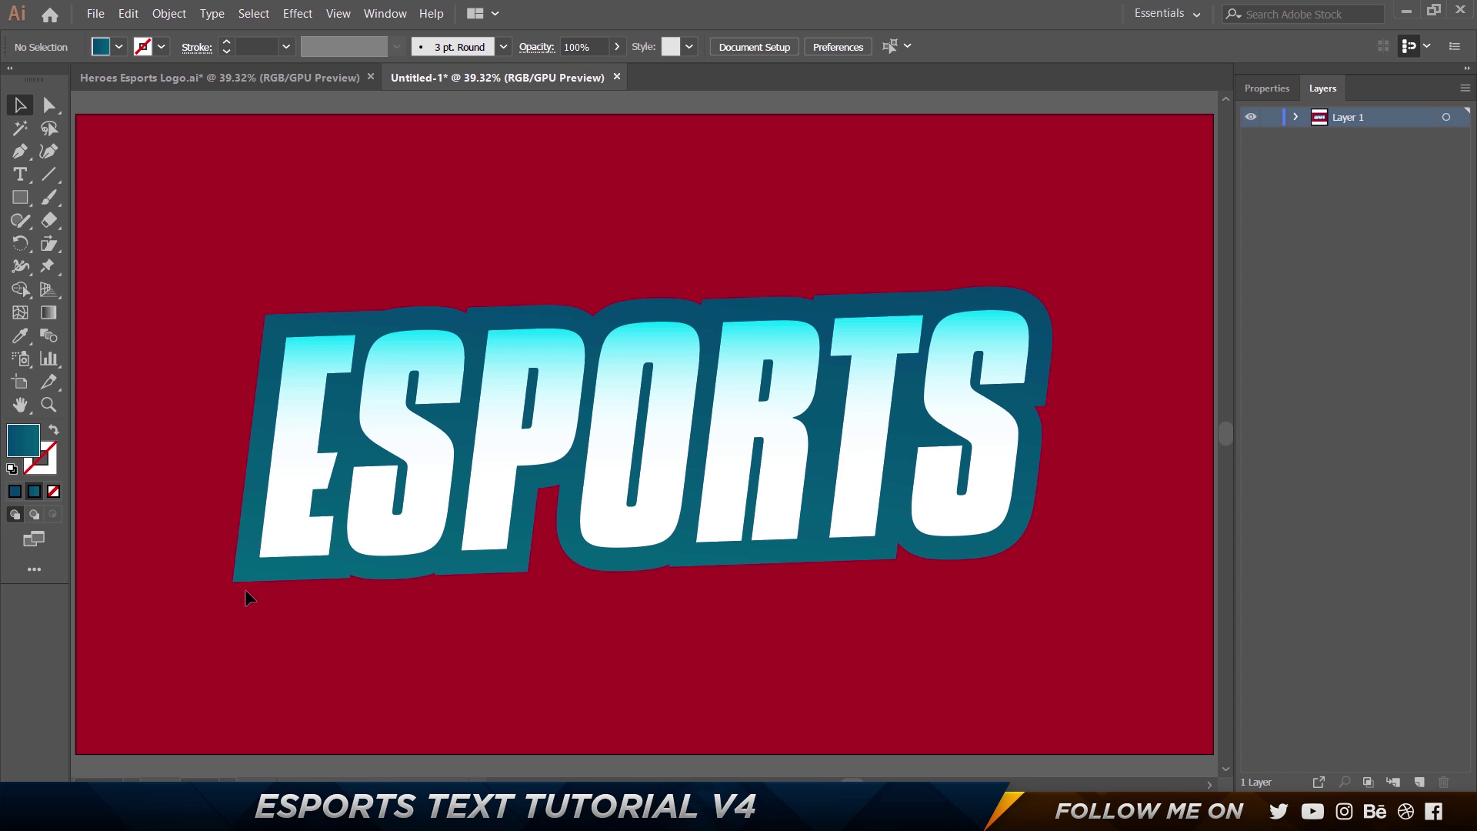
Select the ESPORTS backing and delete the anchor points of the curved bump beneath the first S.
left_click_drag(235, 588, 253, 574)
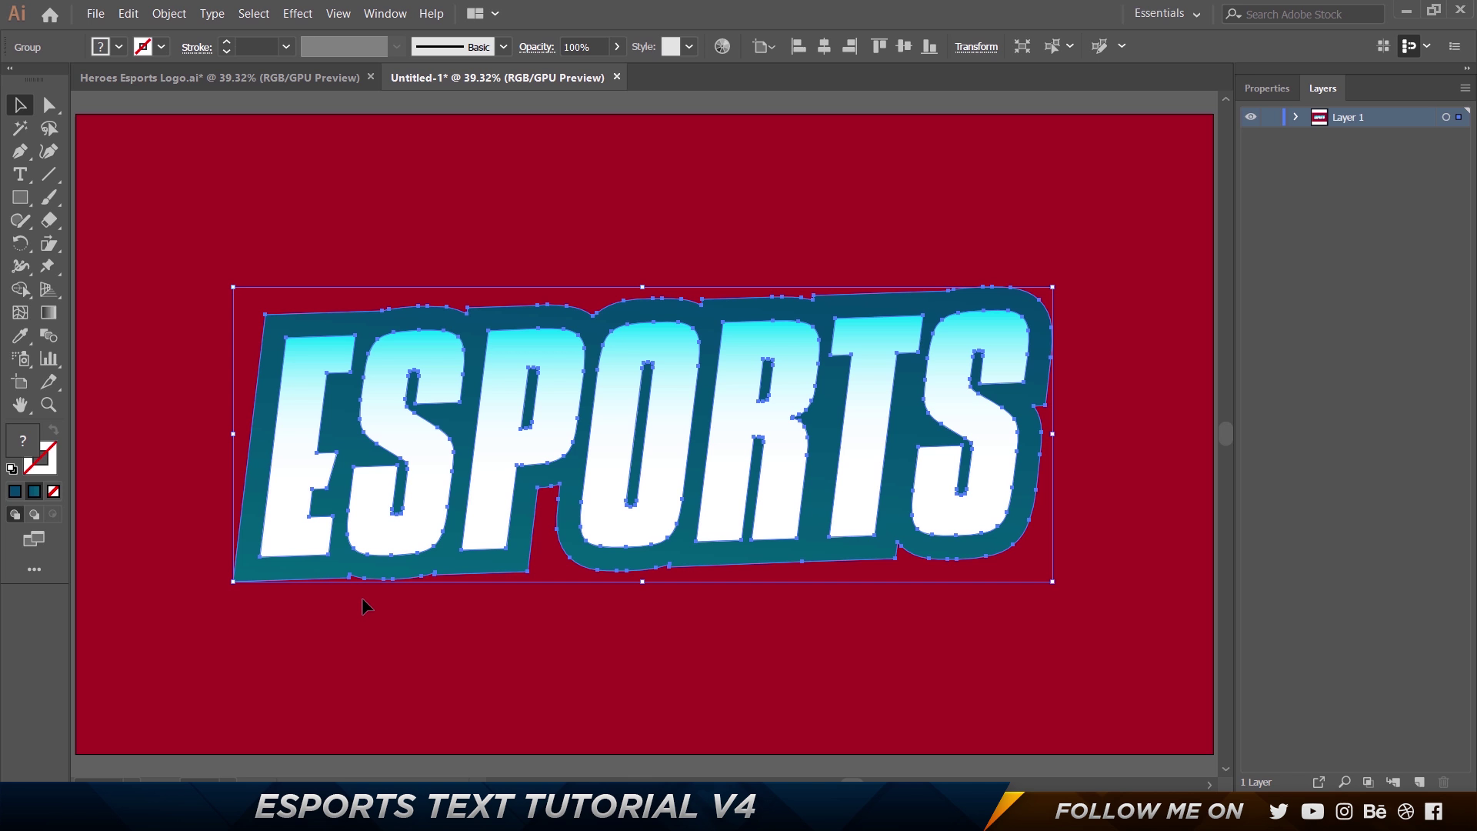
key("p")
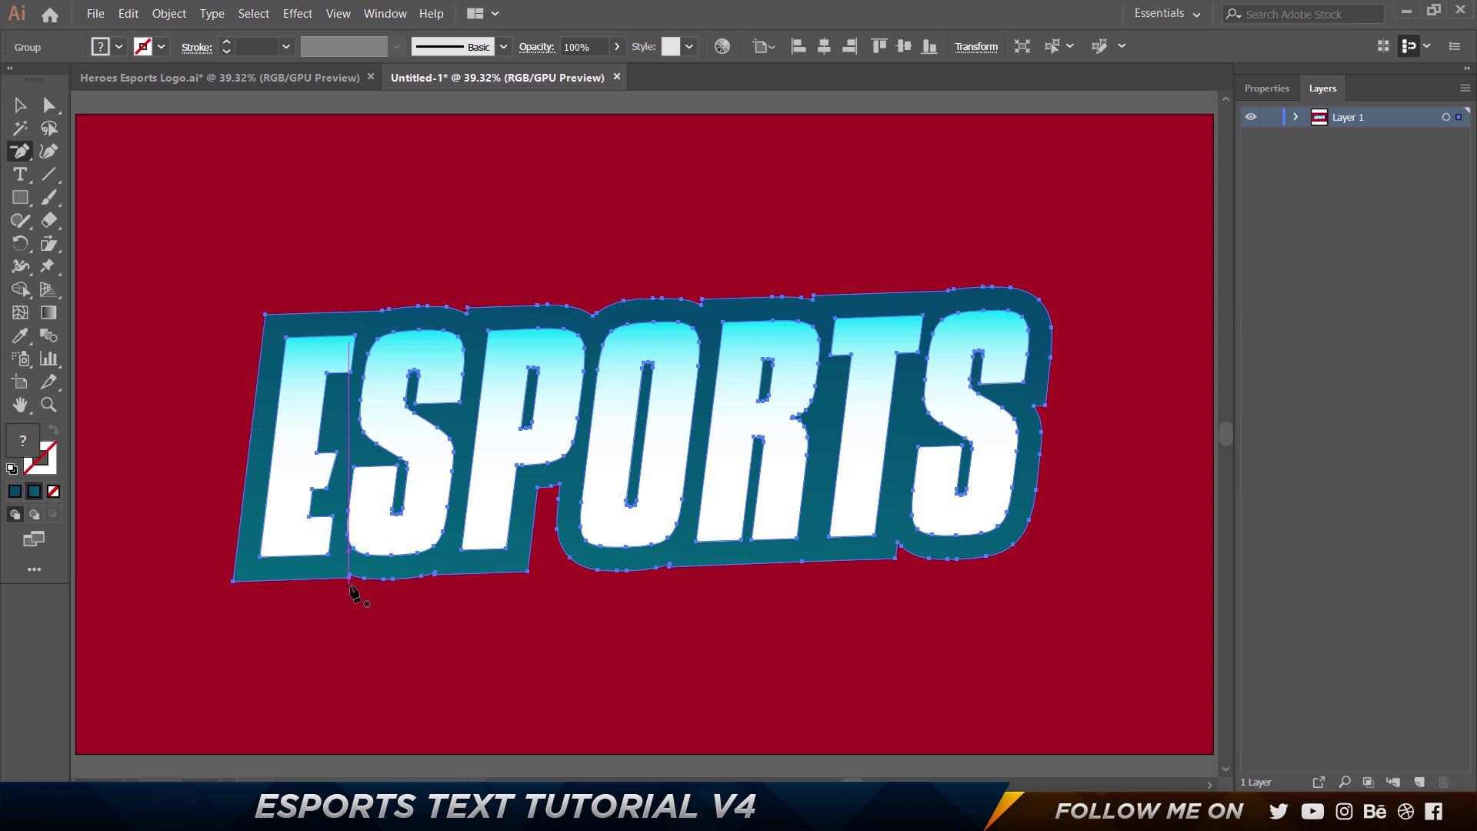
scroll(350, 590, "up", 5)
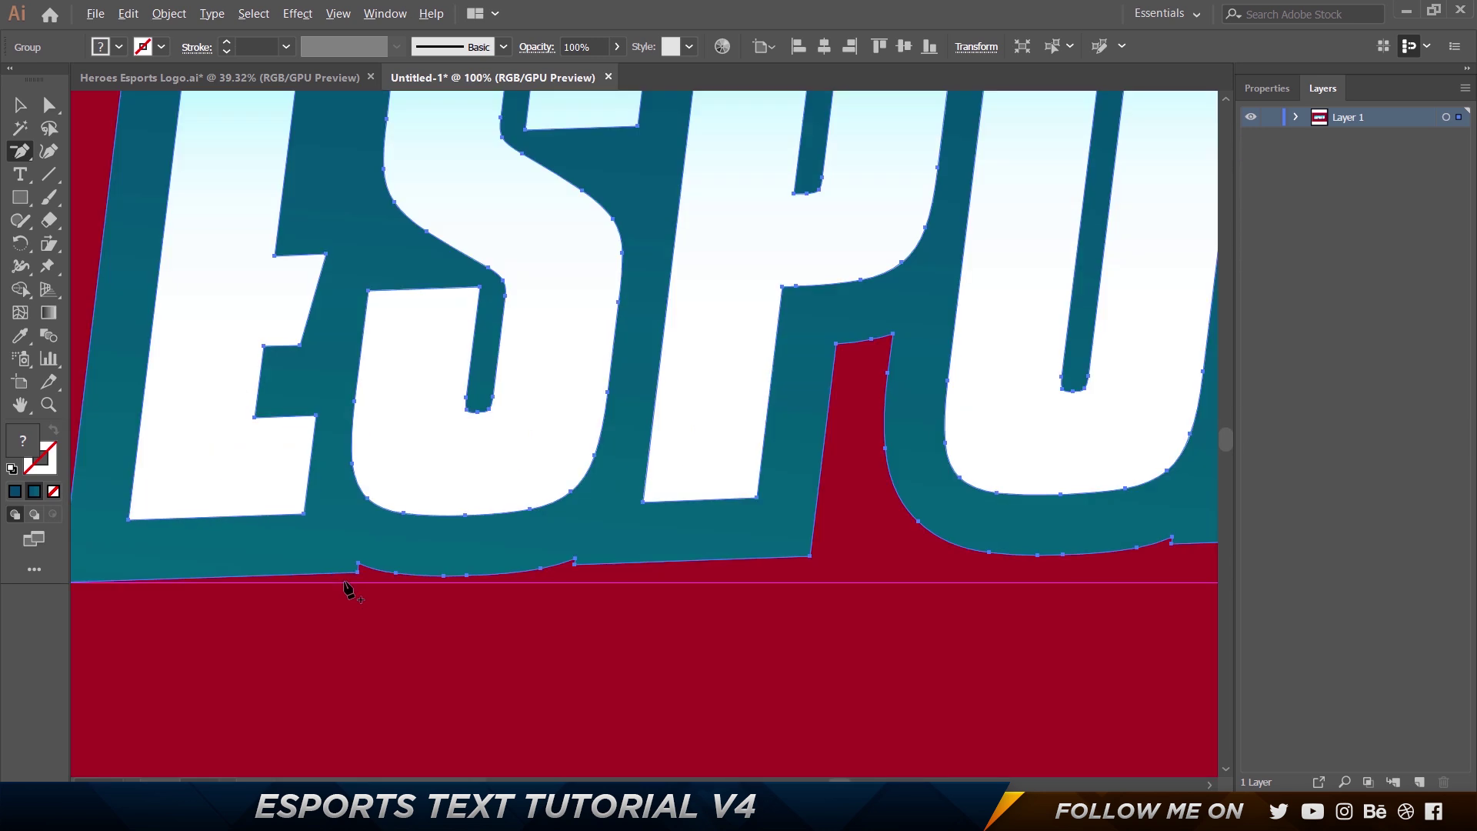
scroll(350, 591, "up", 2)
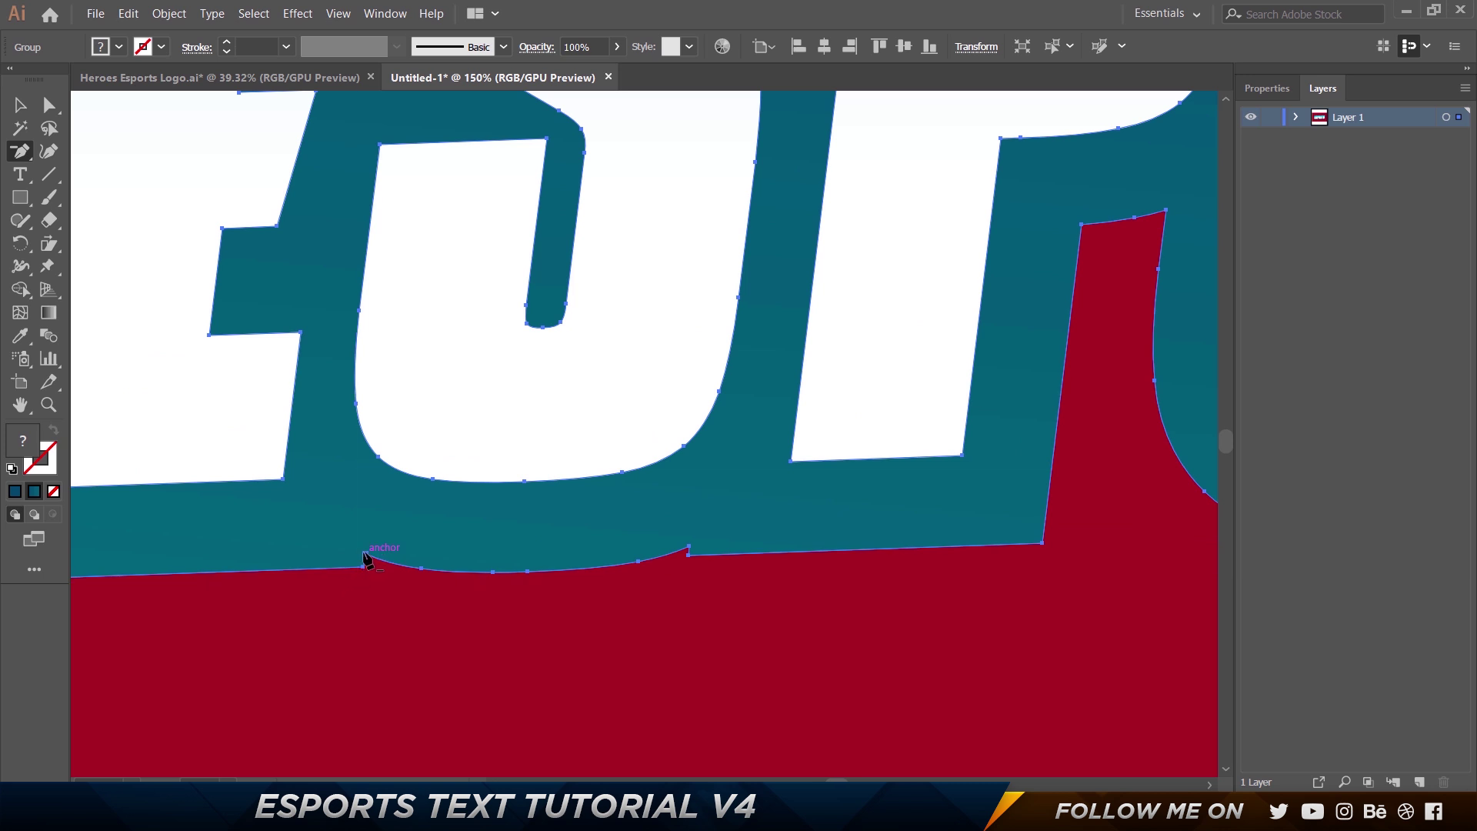
left_click(364, 553)
left_click(421, 568)
left_click(493, 572)
left_click(527, 572)
left_click(639, 562)
left_click(639, 563)
Delete the leftover notch points at both ends of the former bump beneath the first S, dismissing the tool warning.
left_click(690, 549)
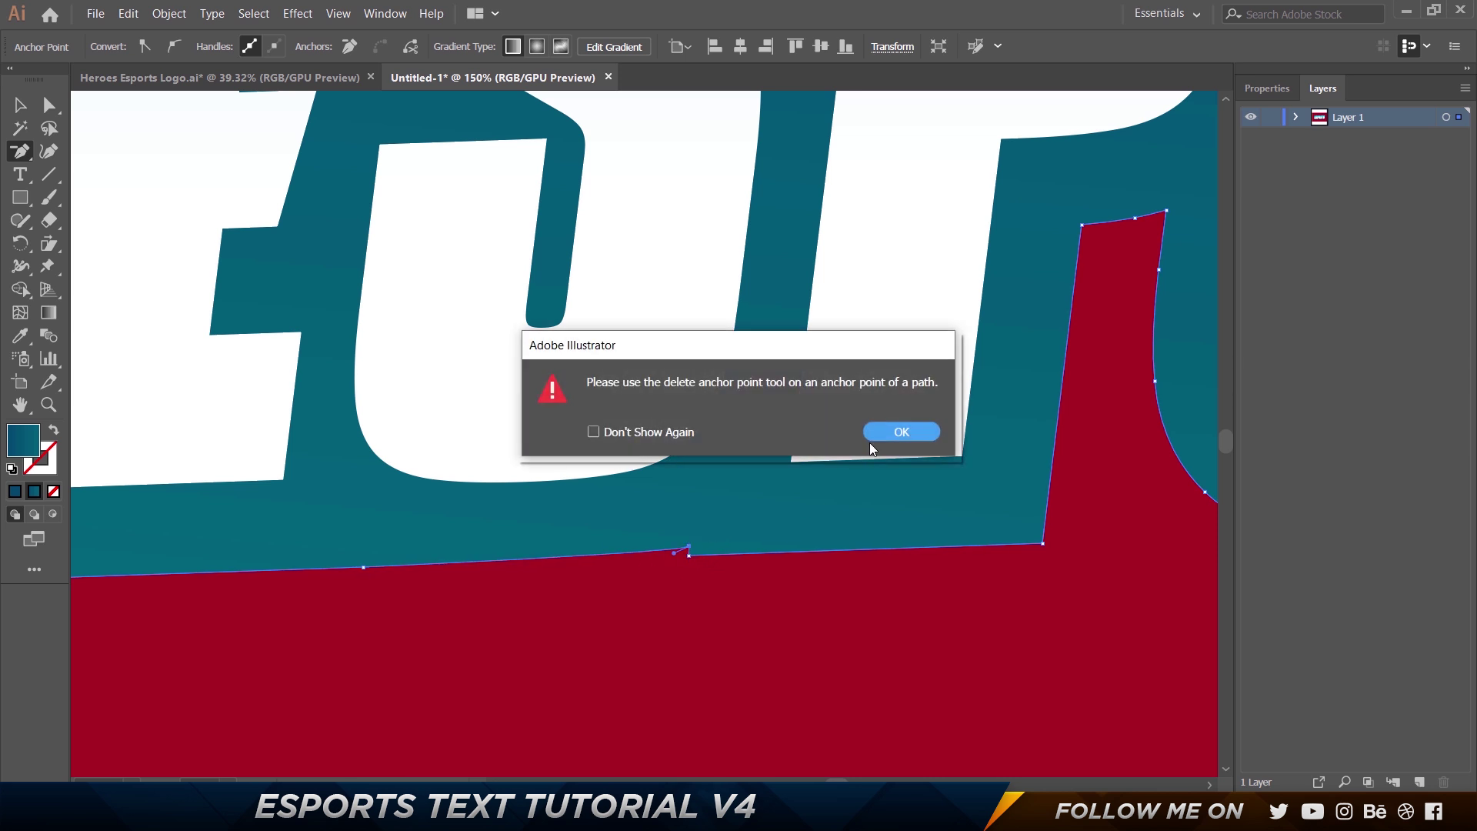
left_click(892, 431)
left_click(690, 548)
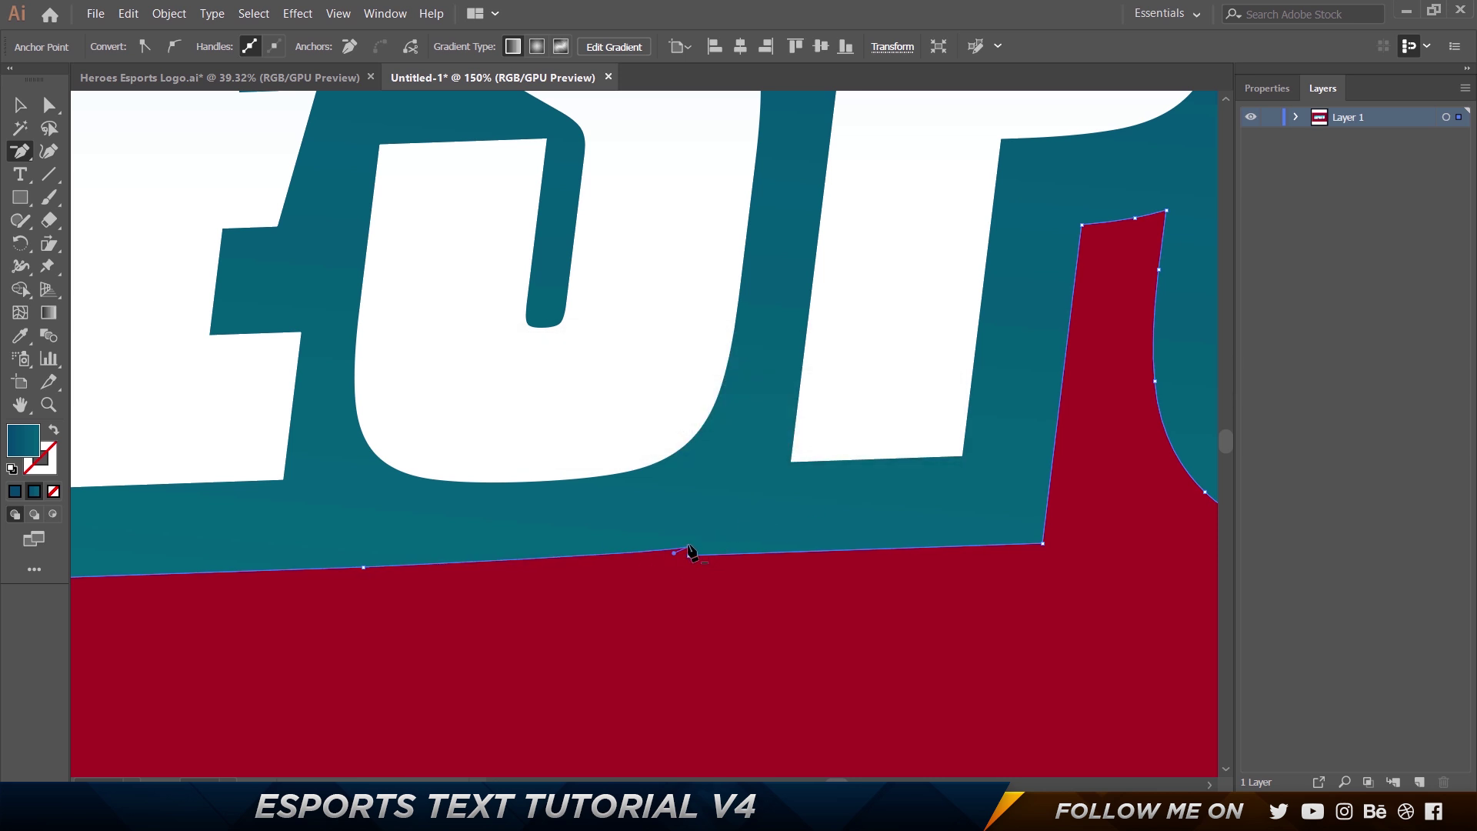
left_click(364, 567)
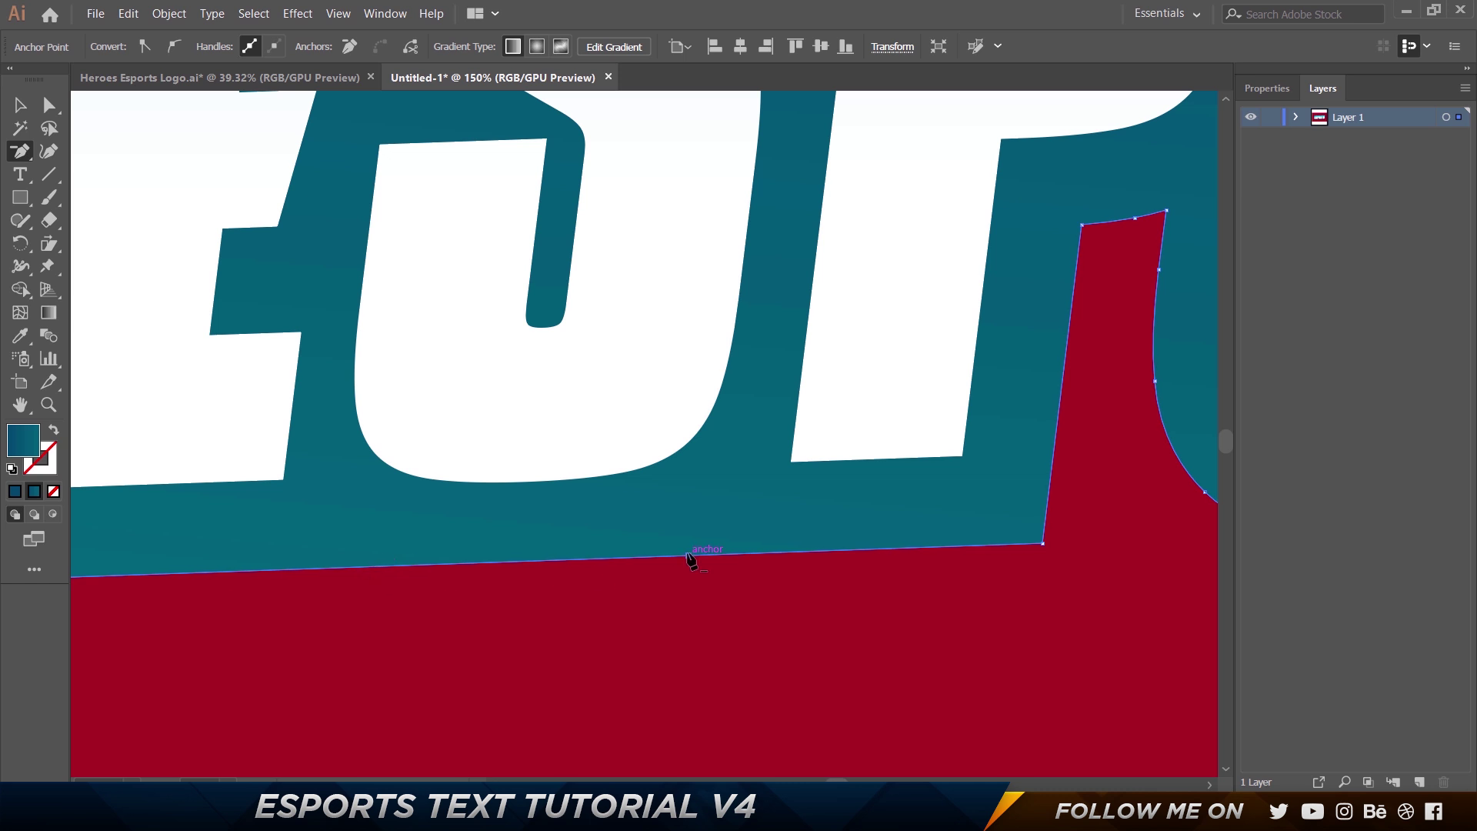
Delete the anchor points around the gap between P and O to fill it in along the backing's lower edge.
left_click(1043, 543)
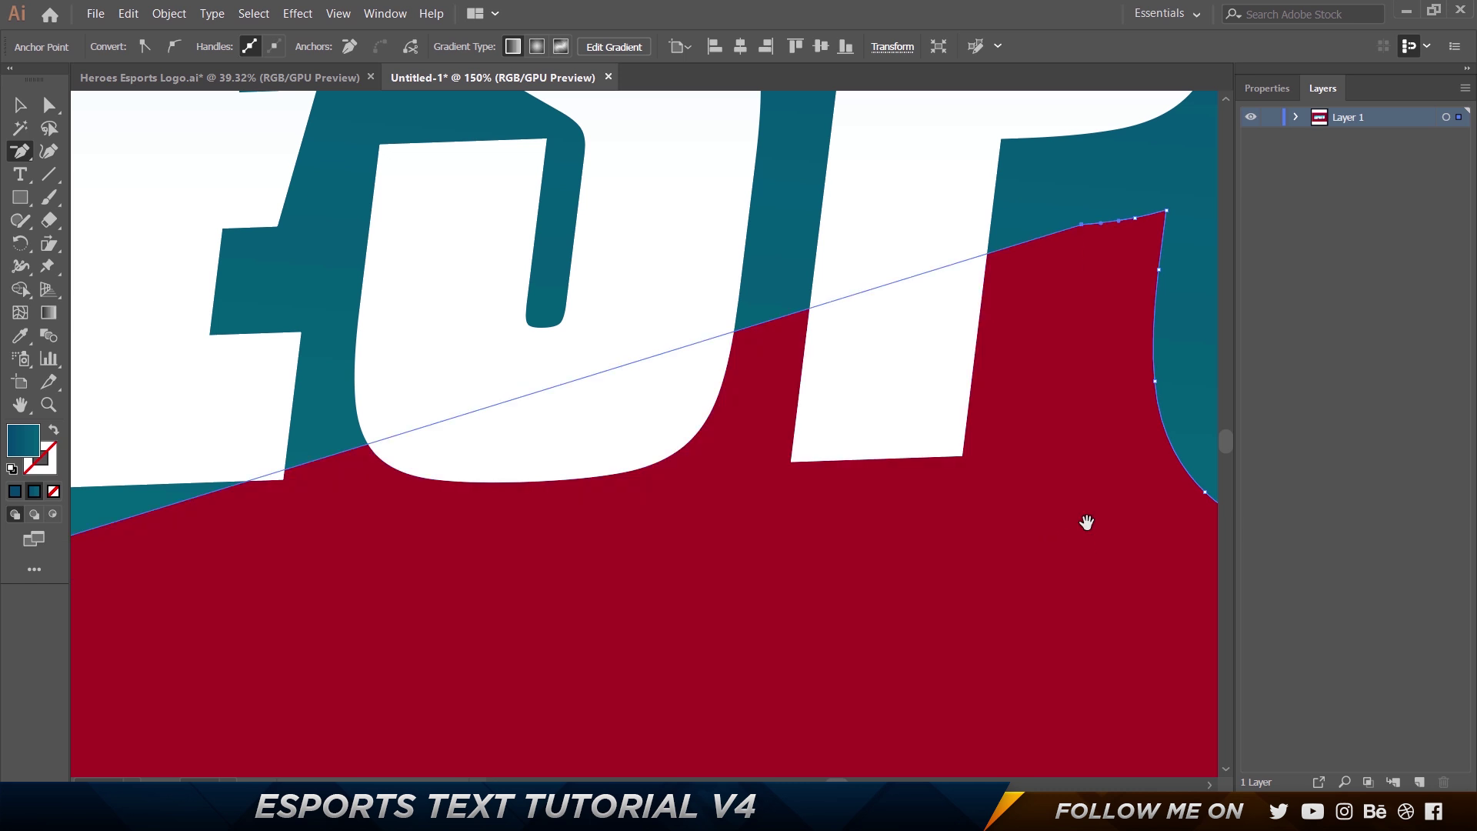
left_click_drag(1084, 518, 753, 562)
left_click(822, 254)
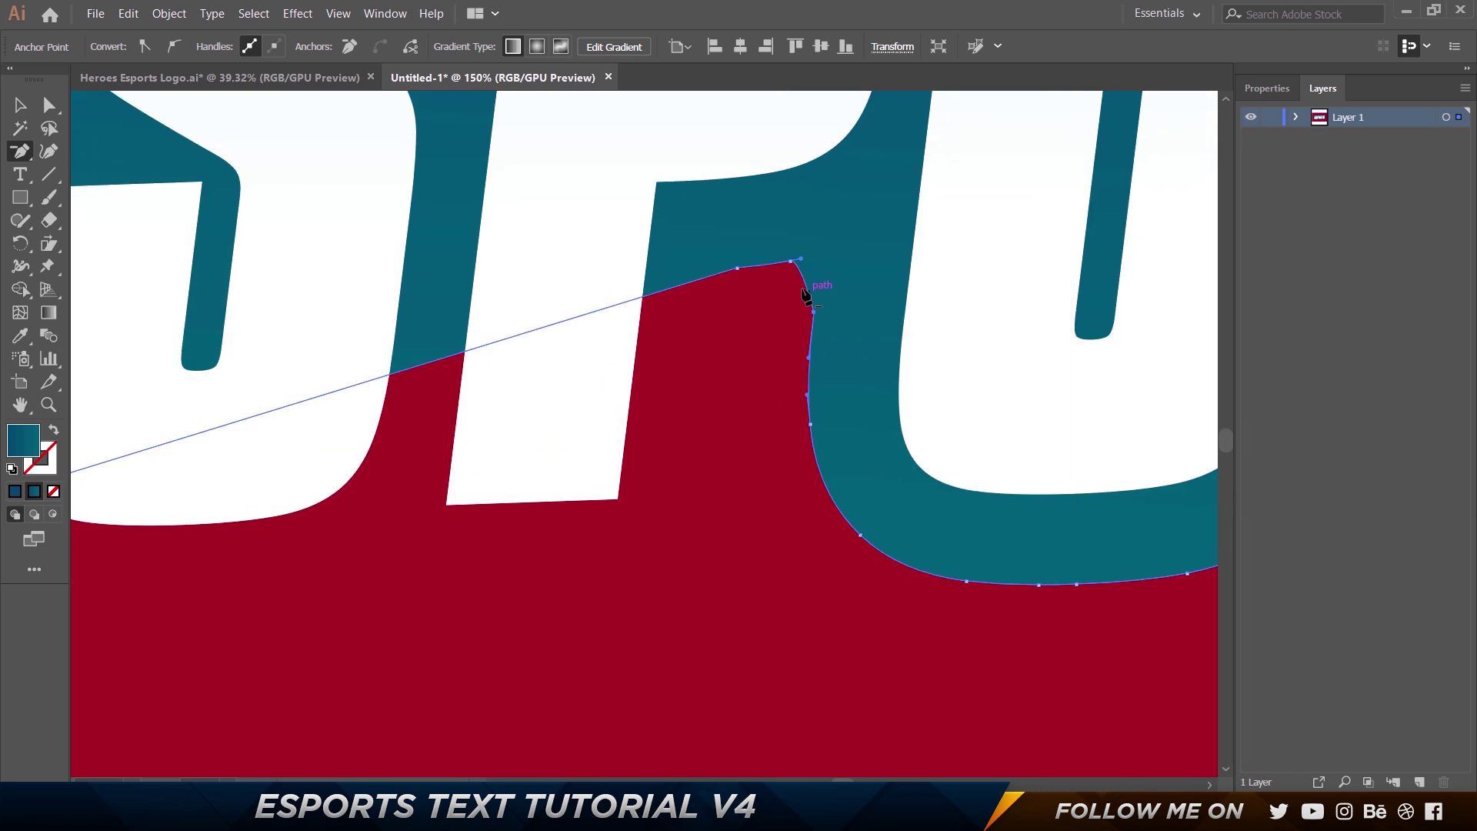
left_click(792, 262)
left_click(738, 269)
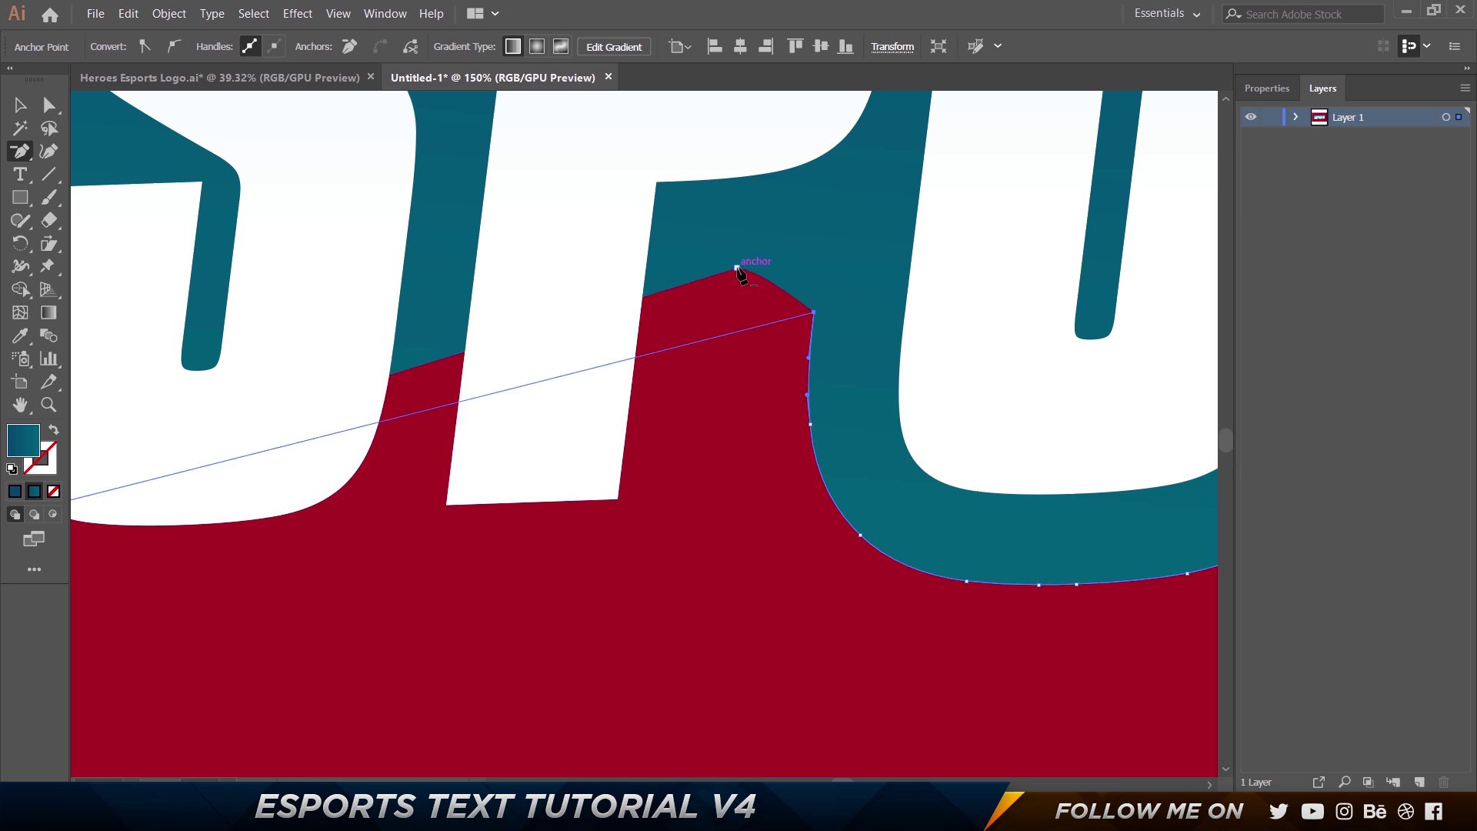
left_click(813, 312)
left_click(810, 423)
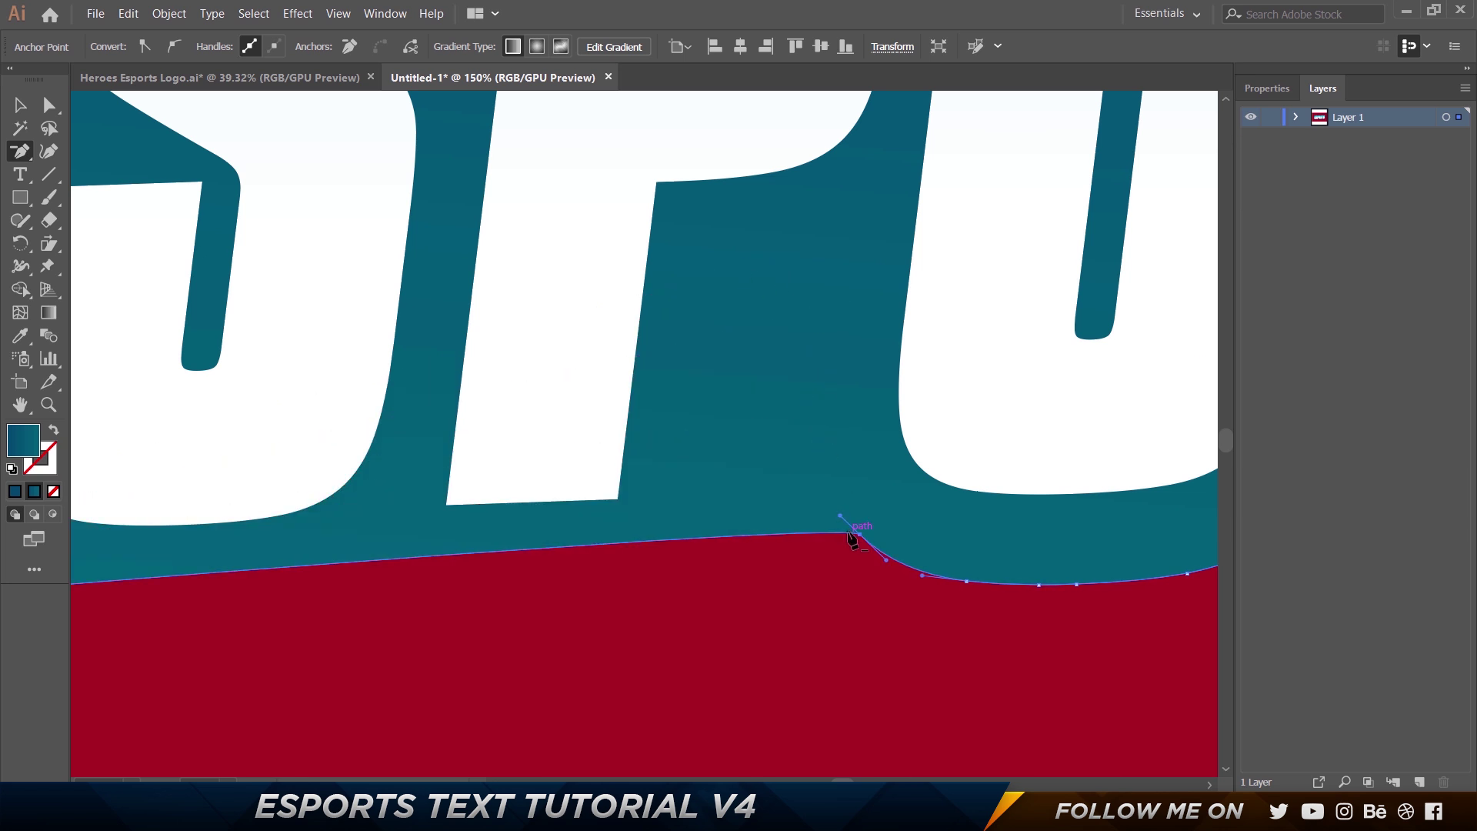
left_click(861, 534)
left_click(967, 582)
Delete the remaining curve and notch points beneath O and R to straighten that part of the backing's lower edge.
left_click_drag(1048, 573, 652, 561)
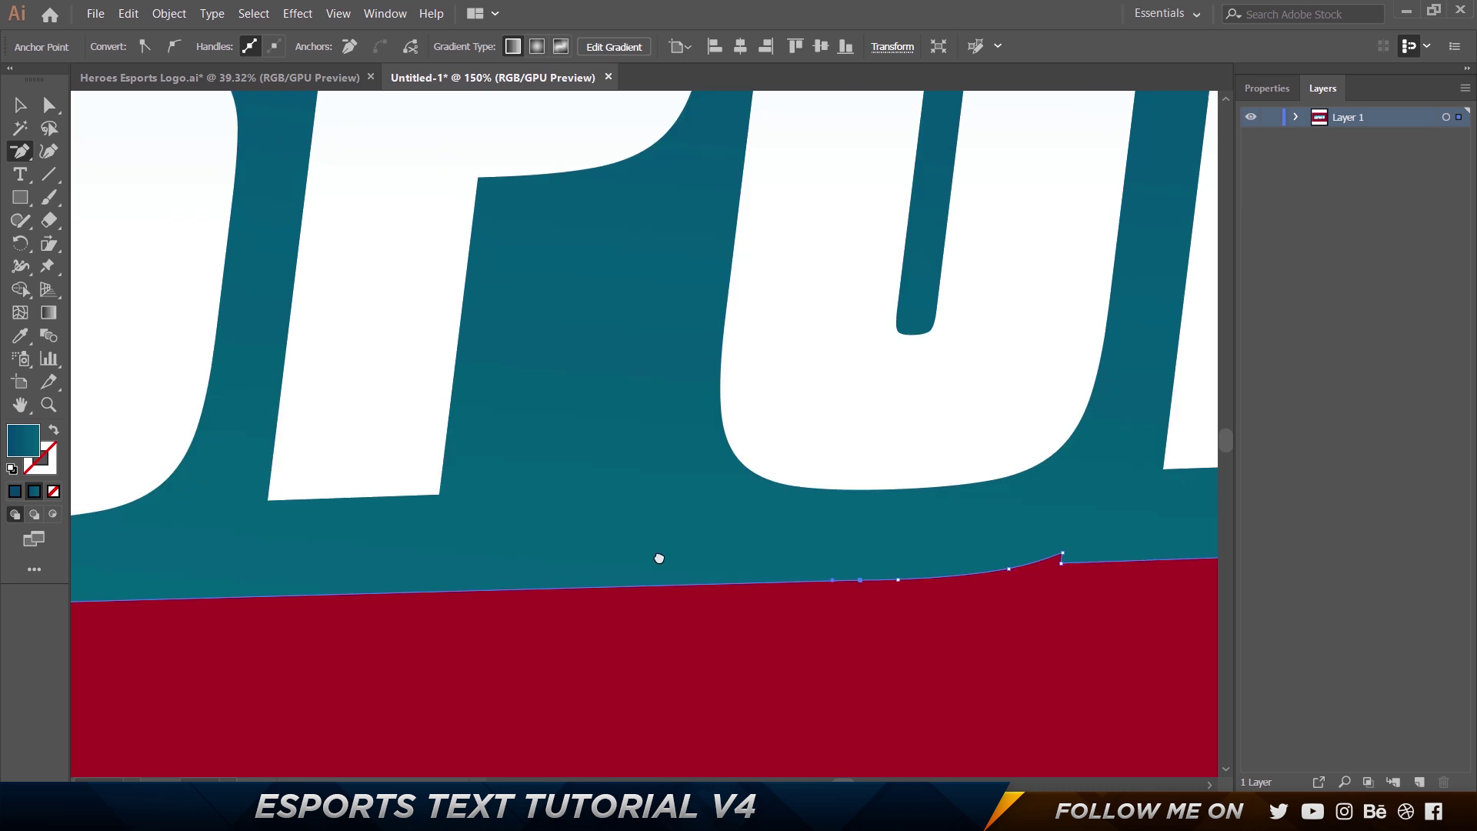
left_click(840, 546)
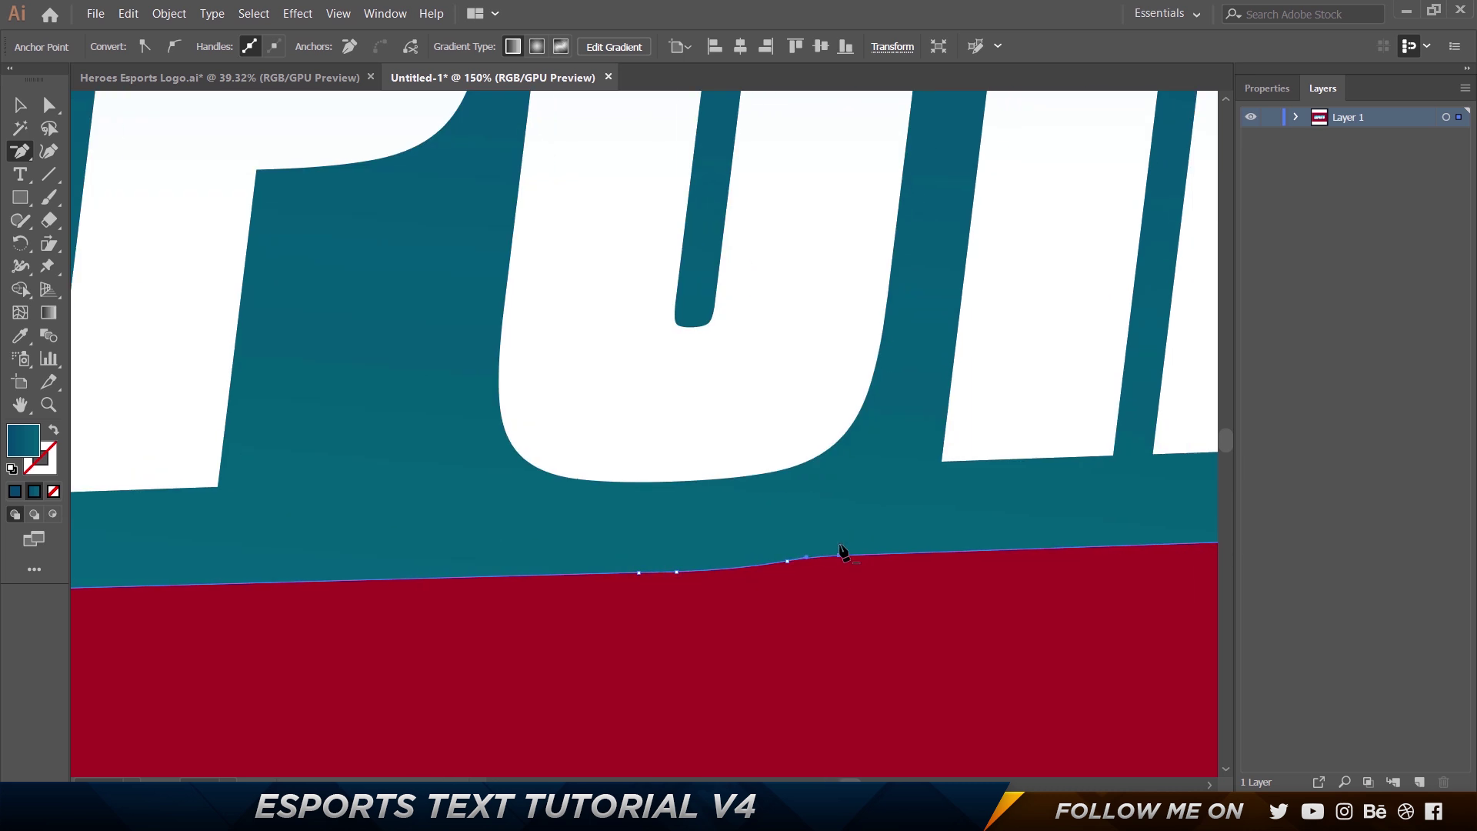
left_click(838, 555)
left_click(787, 561)
left_click(720, 570)
left_click(676, 572)
left_click_drag(904, 536, 604, 534)
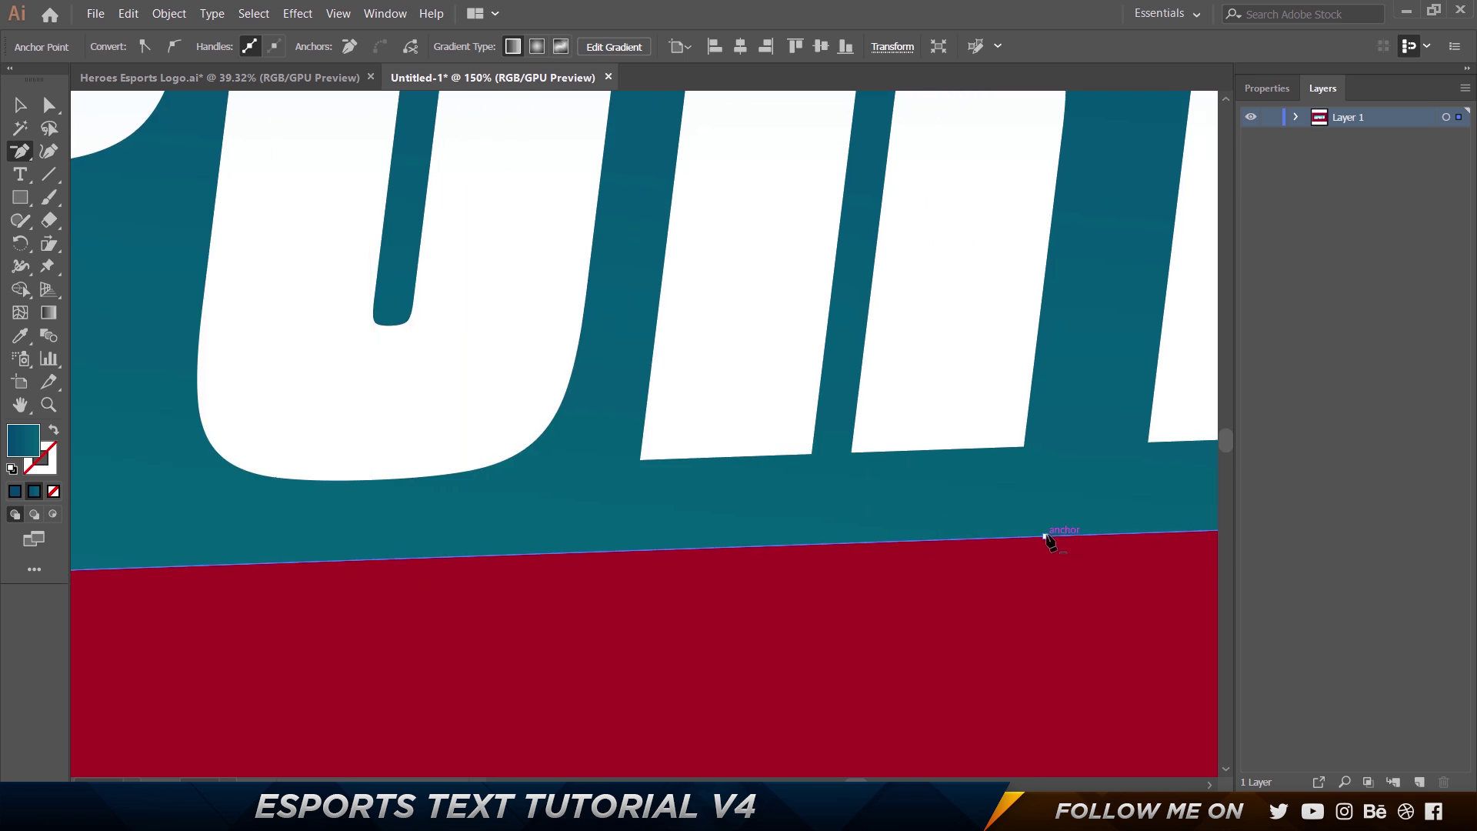
scroll(1048, 533, "down", 3)
left_click(1049, 488)
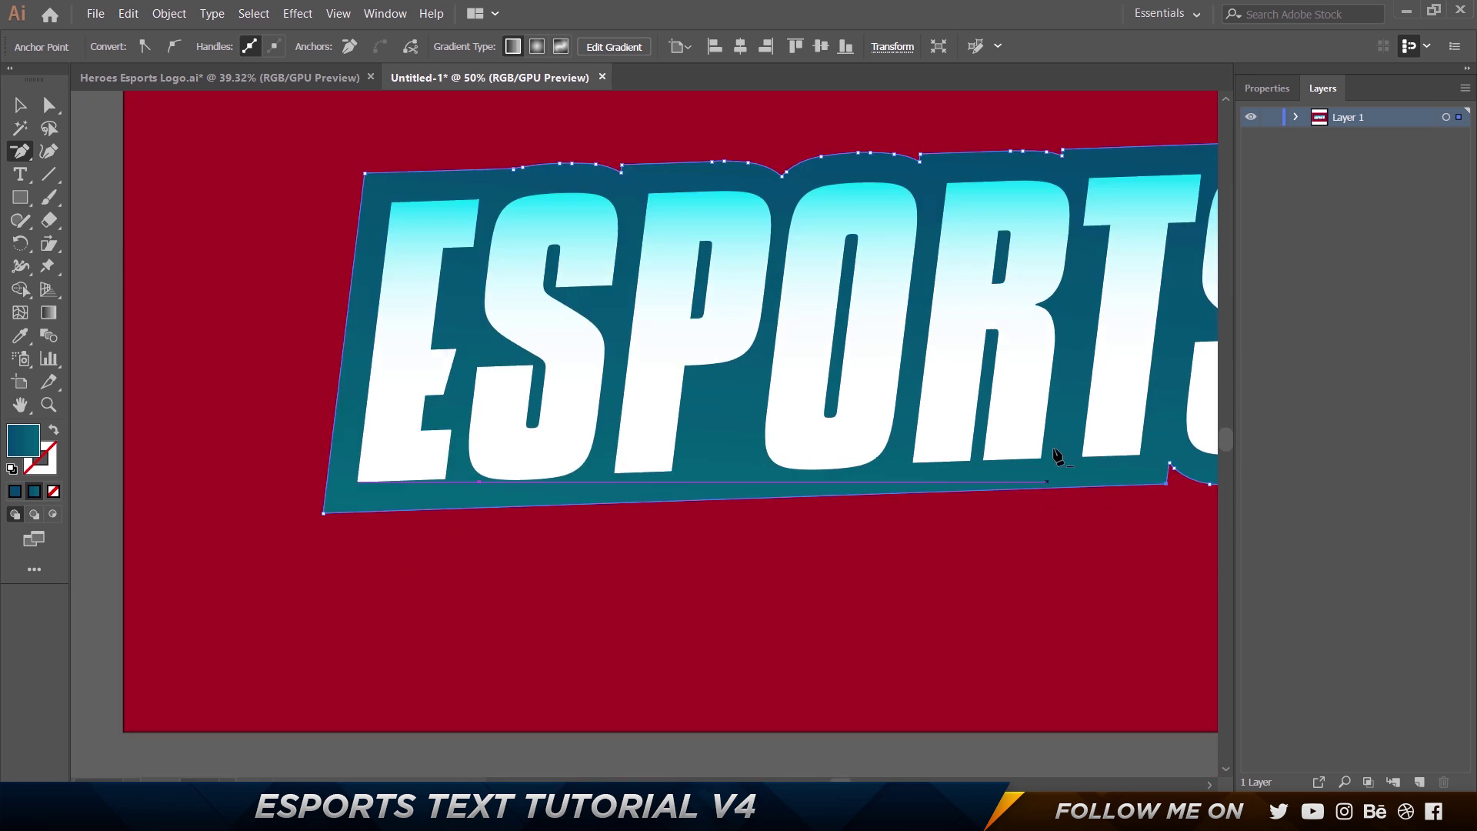
Delete the notch points between T and the last S, merging the lower edge into the rounded corner, and deselect the backing.
left_click_drag(1056, 454, 519, 459)
scroll(670, 479, "up", 2)
left_click(604, 466)
left_click(915, 435)
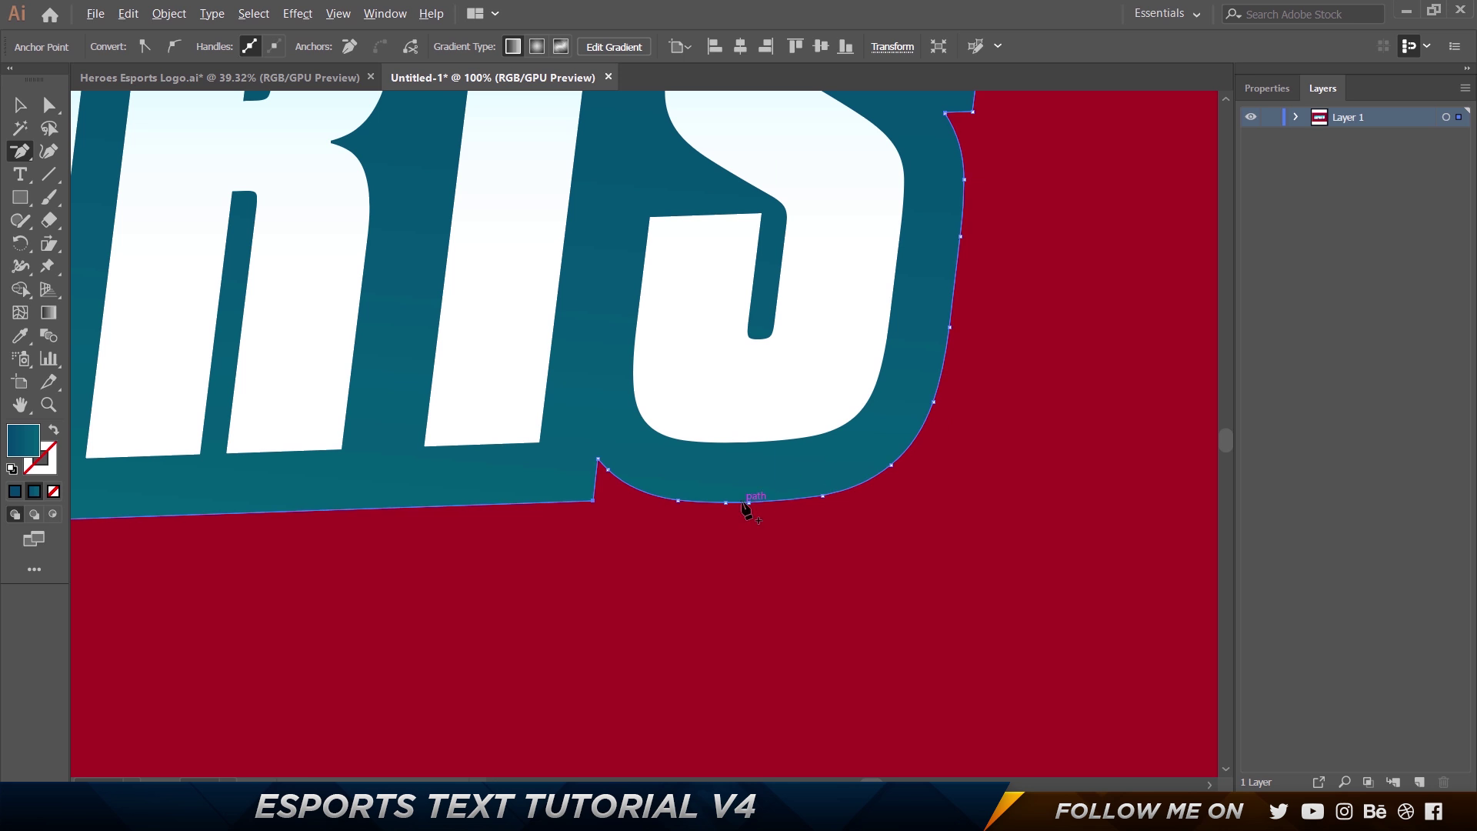
scroll(748, 502, "up", 1)
left_click(528, 438)
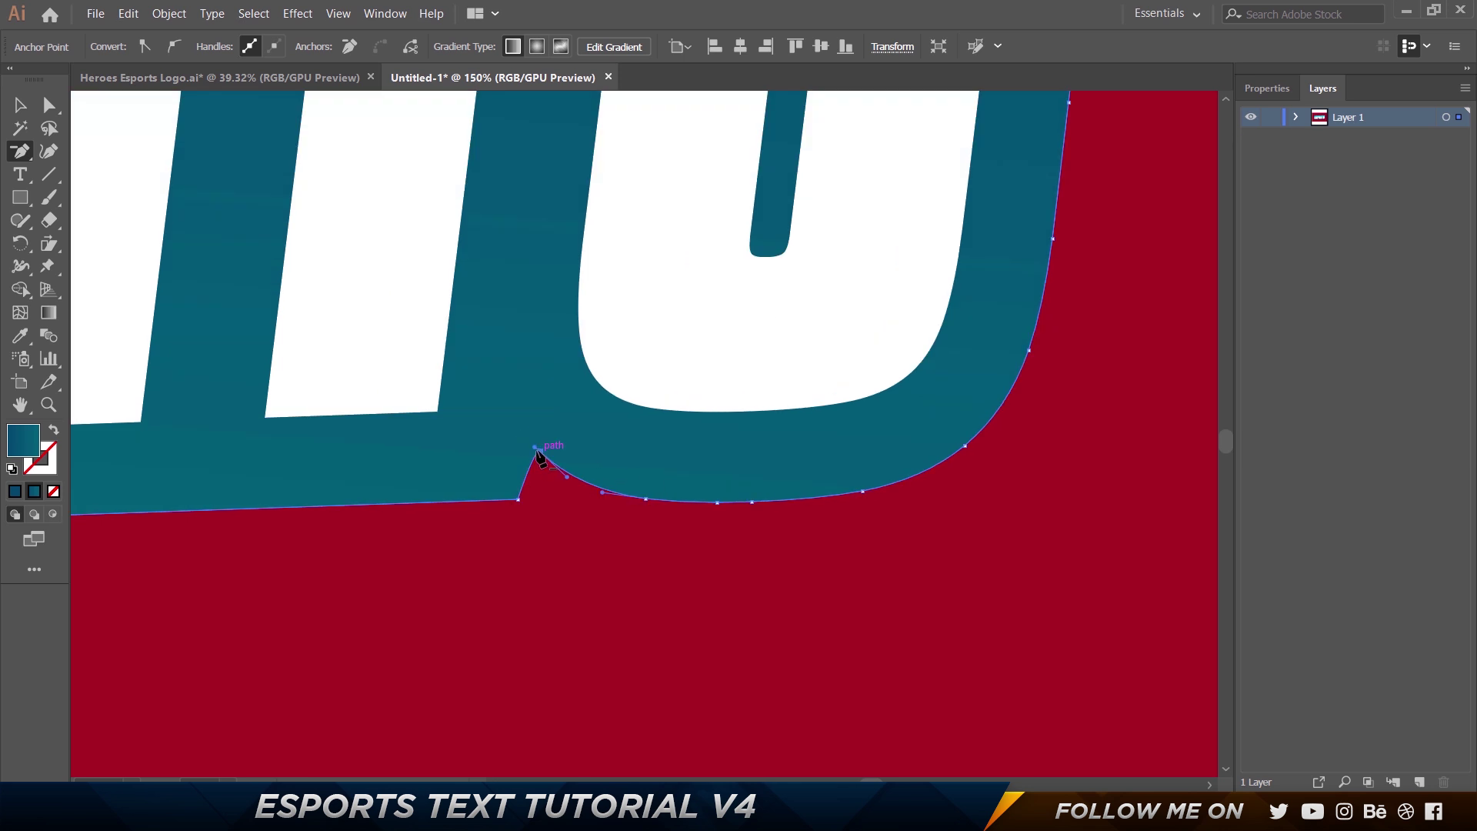
left_click(537, 448)
left_click(646, 498)
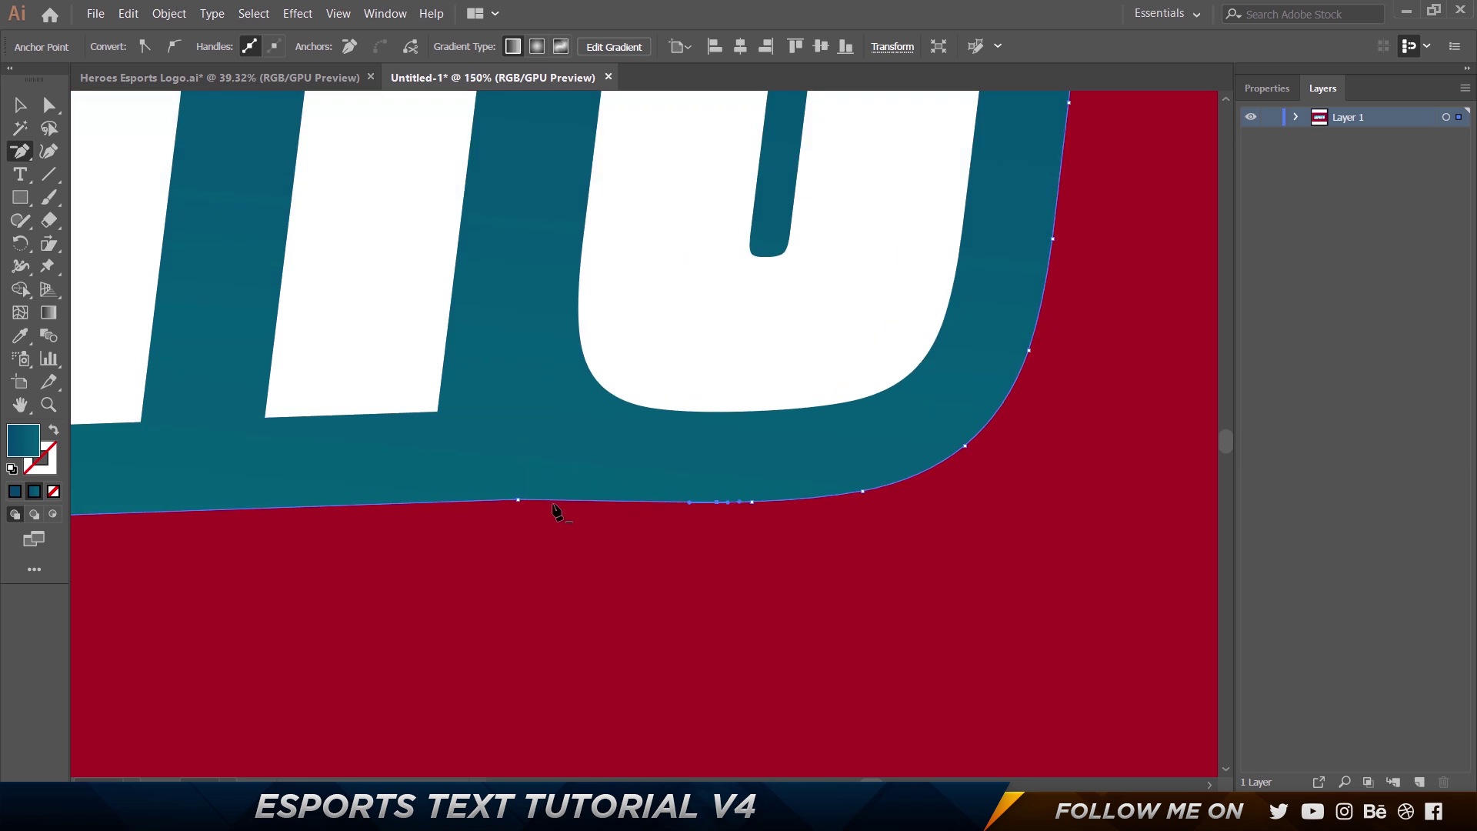
left_click(518, 500)
left_click(752, 502)
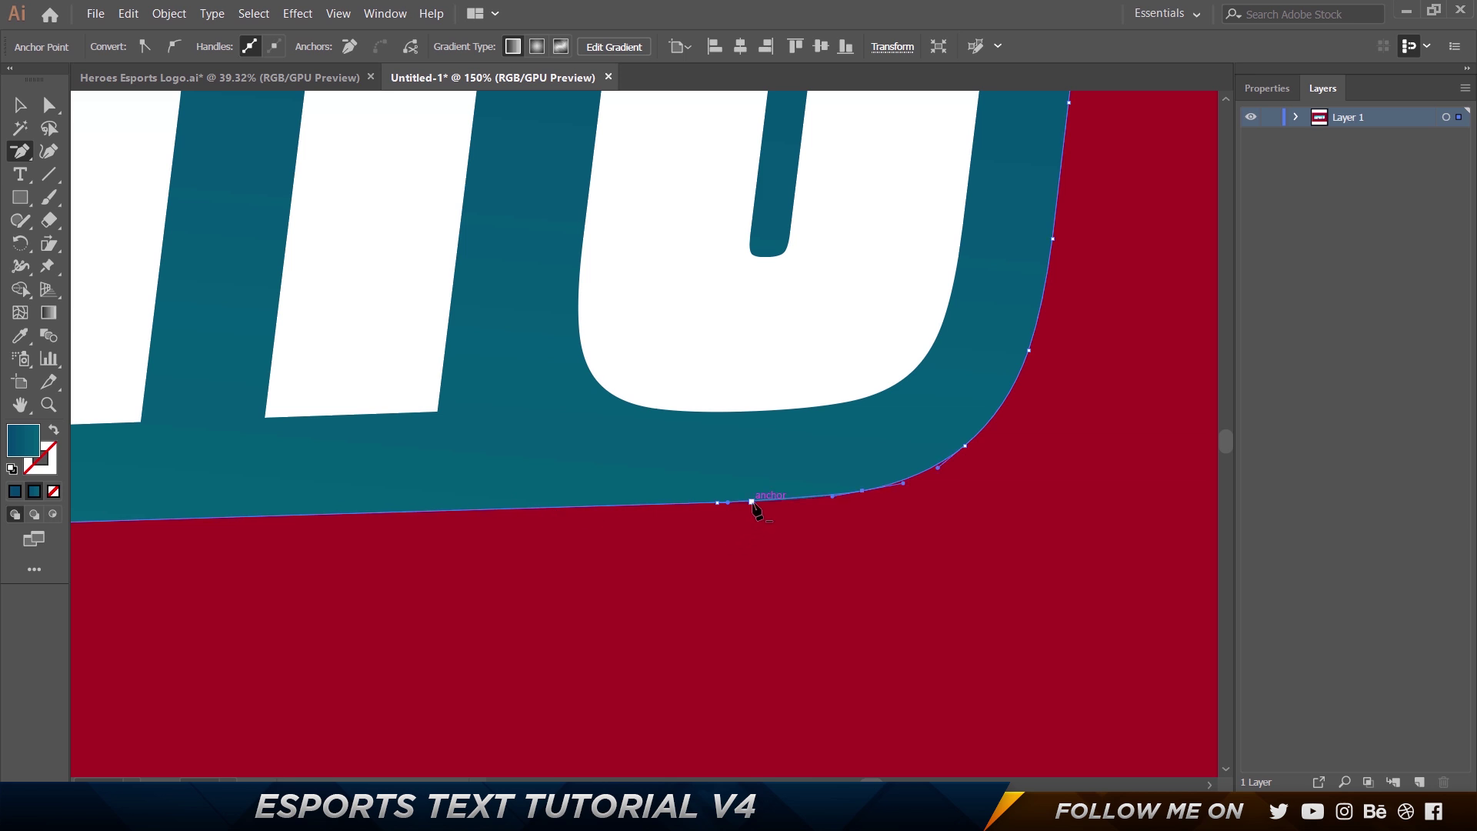
left_click(717, 502)
left_click(721, 511)
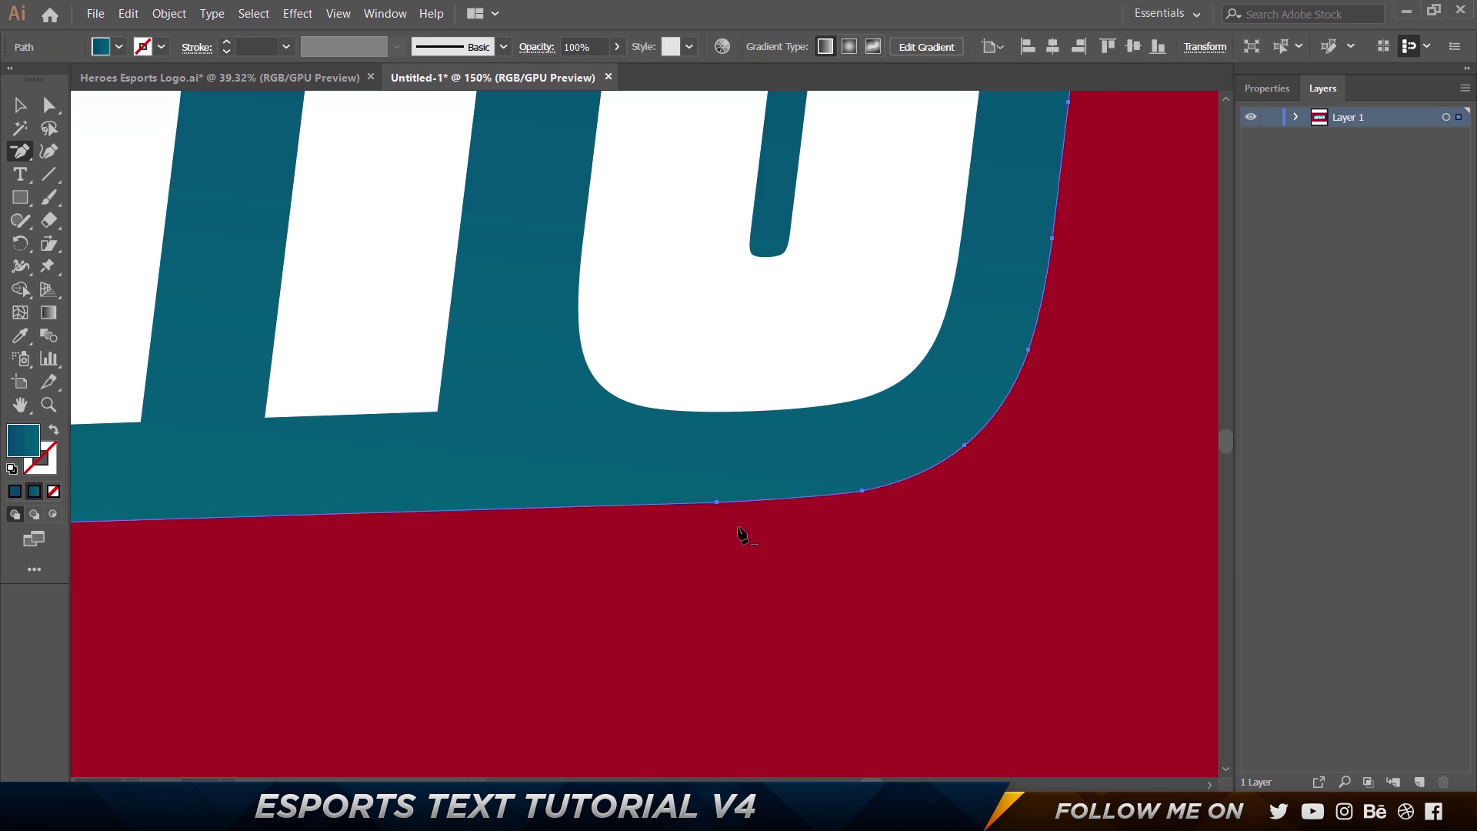
key("v")
left_click(709, 577)
Move the group of inner lettering and teal backing out below the red artboard, leaving the outlined ESPORTS lettering in place.
scroll(592, 600, "down", 3)
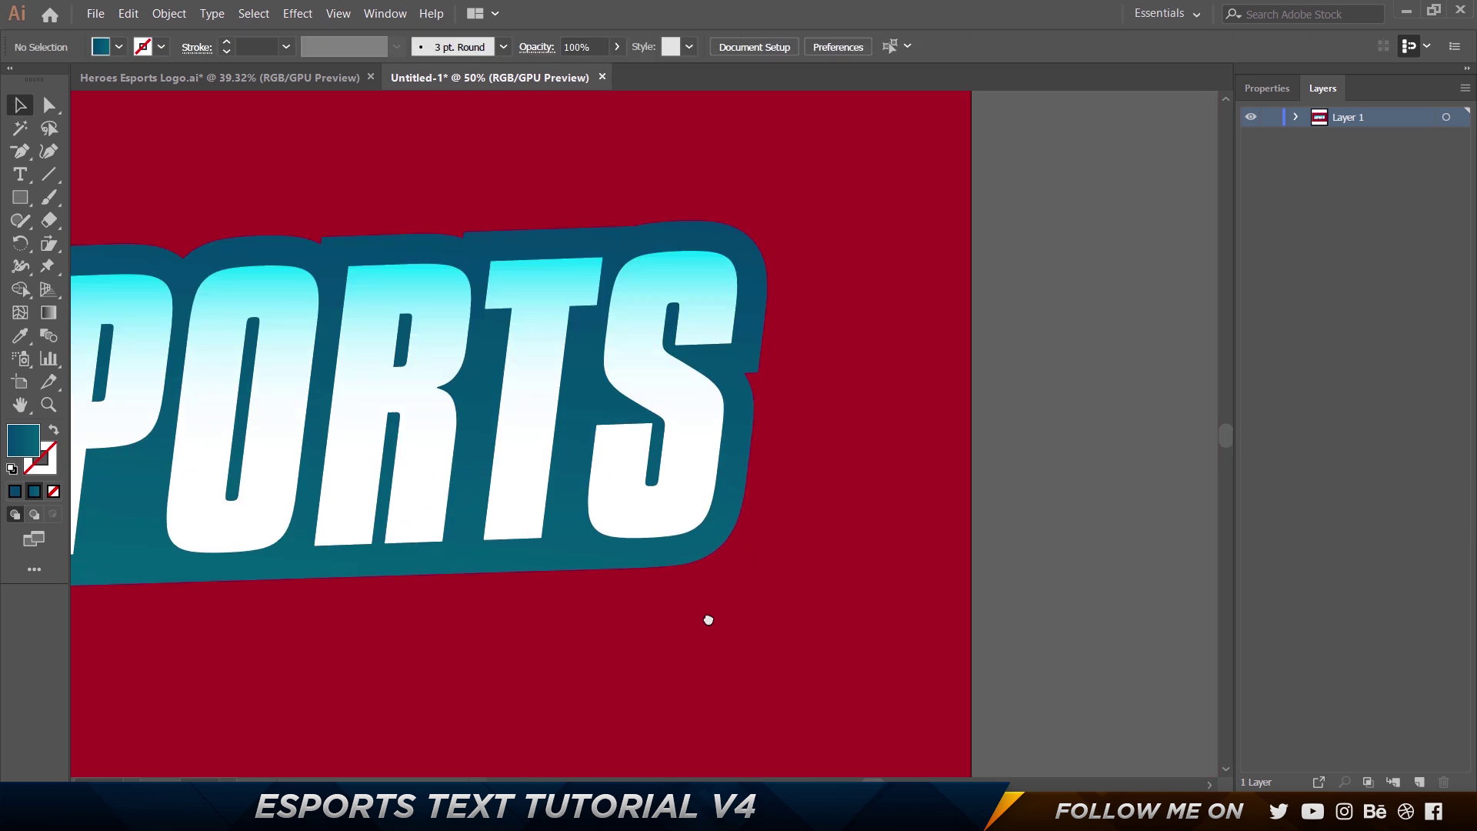
left_click_drag(706, 620, 1100, 588)
scroll(1100, 588, "down", 1)
left_click_drag(908, 603, 732, 567)
scroll(572, 589, "up", 1)
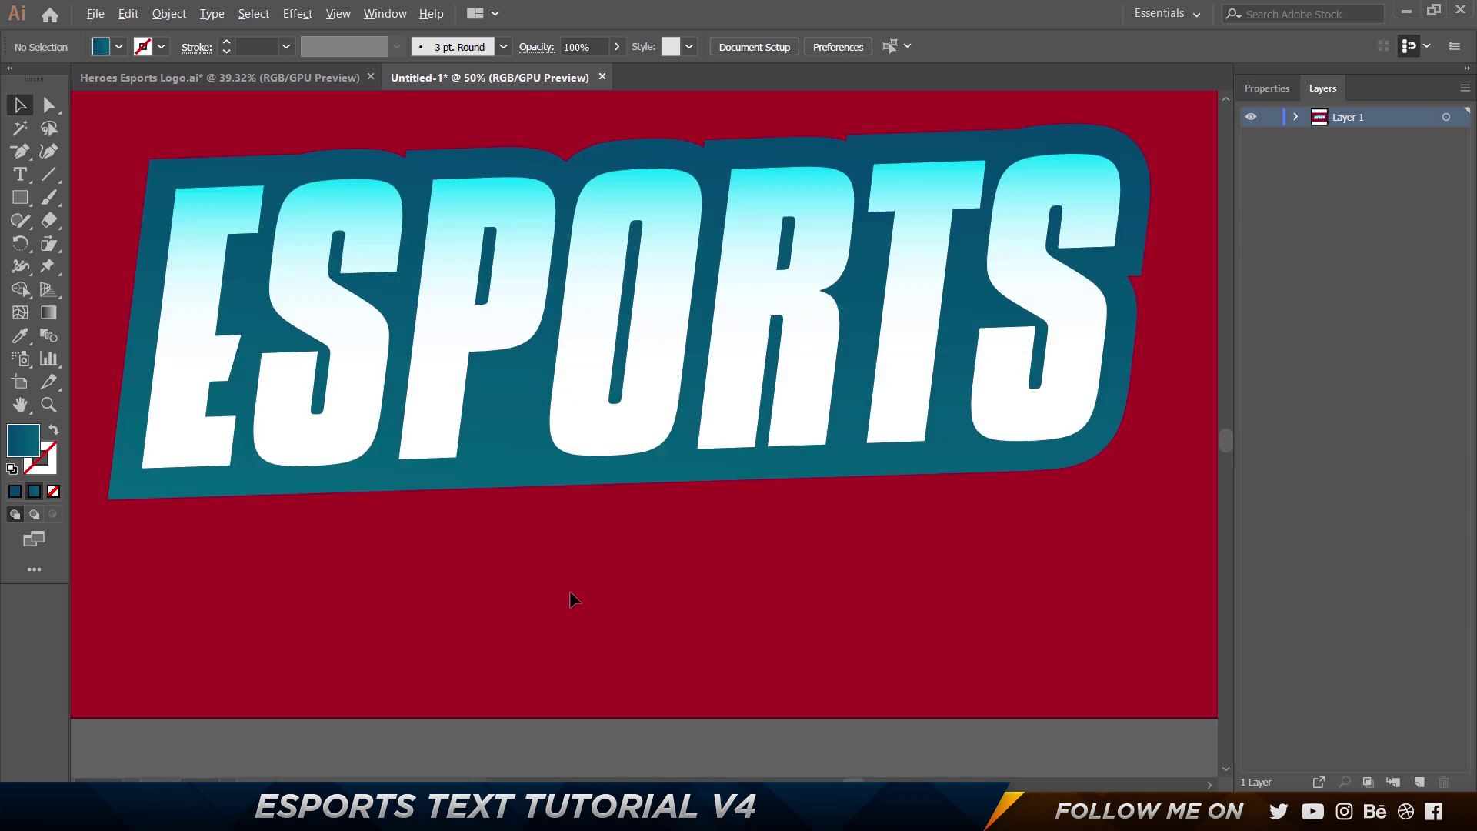
left_click(552, 482)
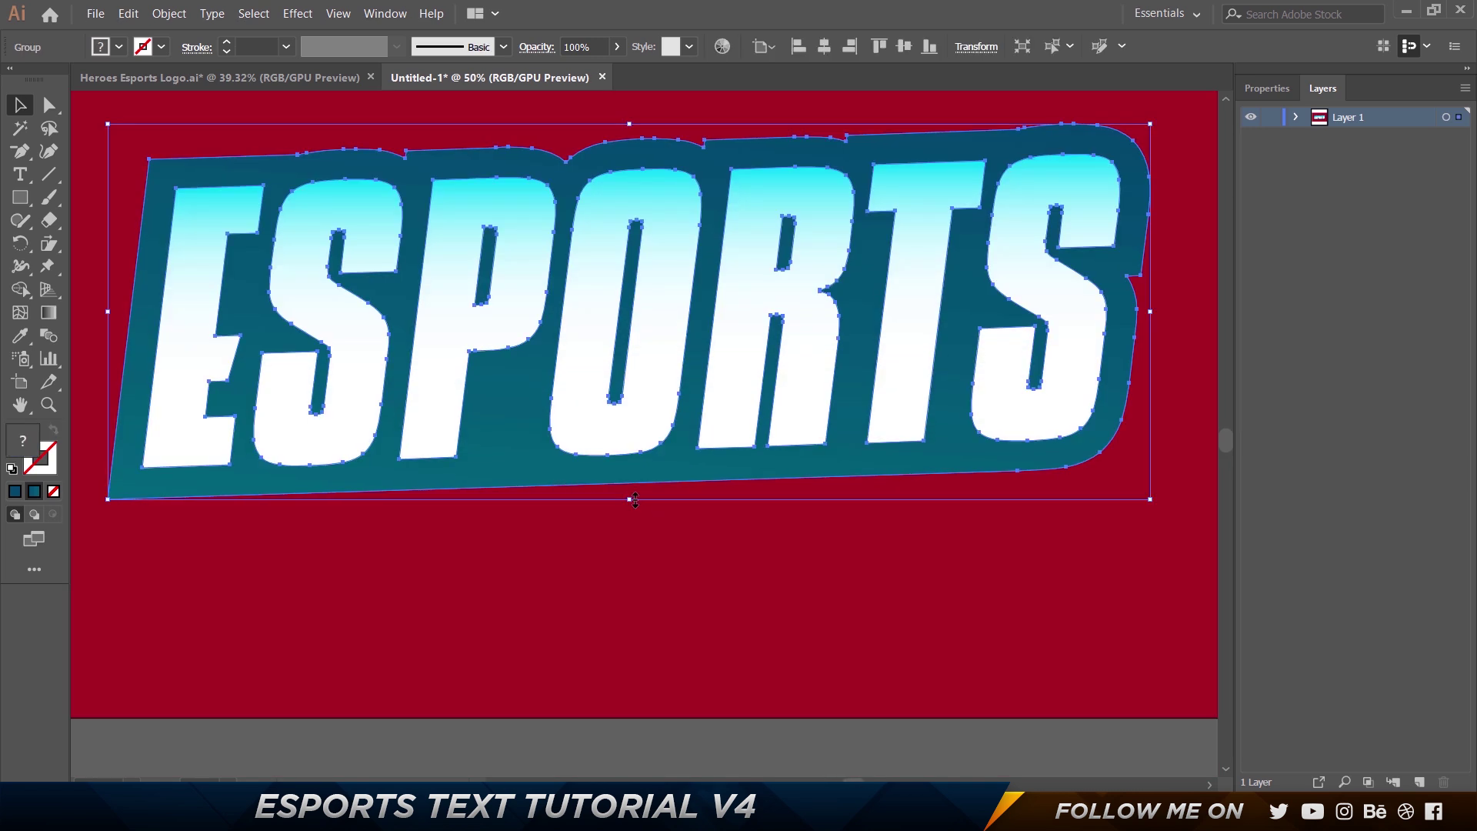
left_click_drag(542, 471, 520, 542)
key("ctrl+z")
left_click_drag(508, 488, 504, 622)
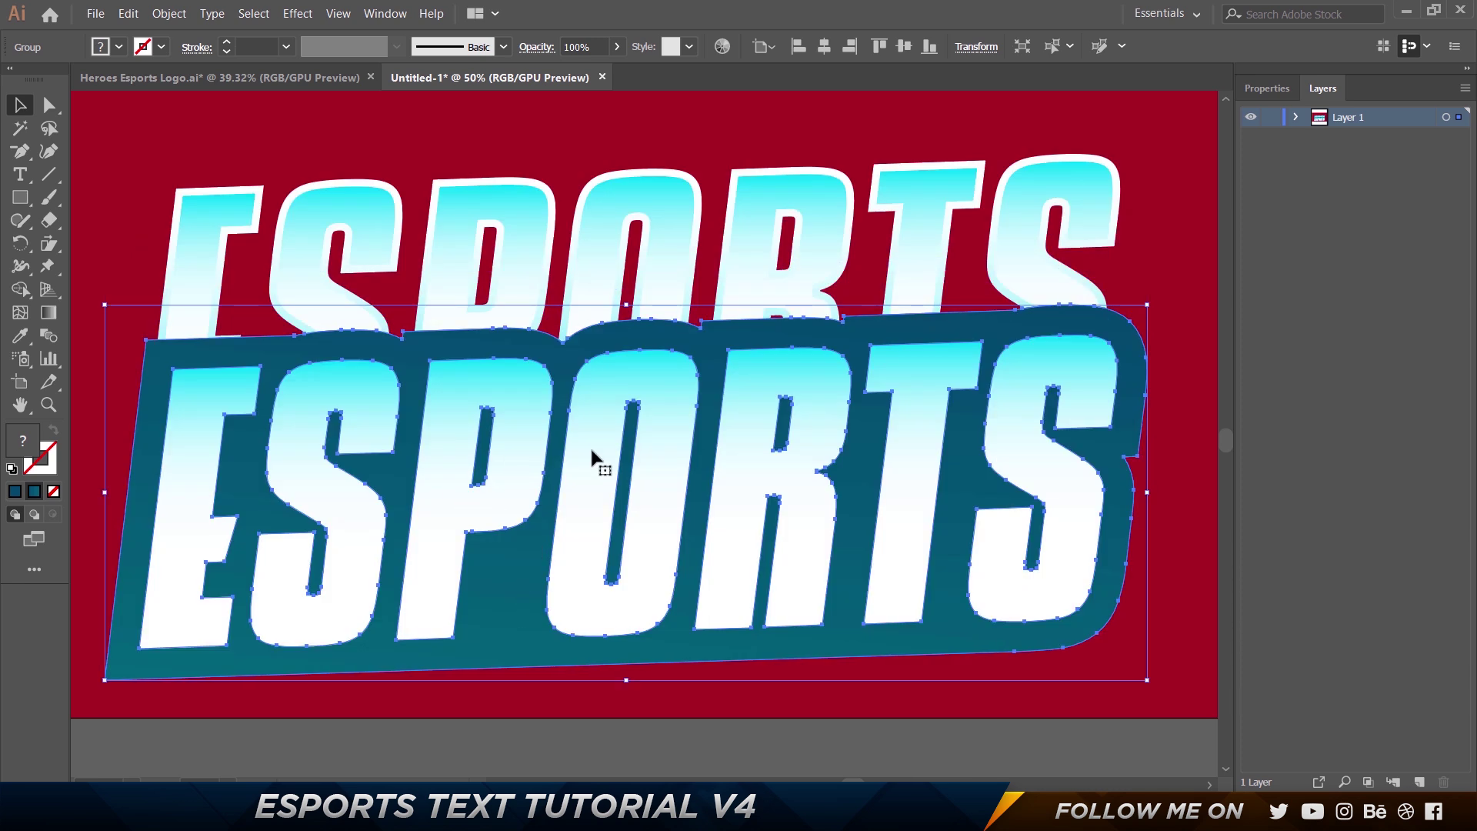
key("ctrl+minus")
left_click_drag(524, 546, 684, 623)
key("ctrl+minus")
key("ctrl+minus")
Ungroup the moved artwork and delete the letters R, T and the final S from its backing.
key("ctrl")
left_click(688, 717)
left_click(708, 603)
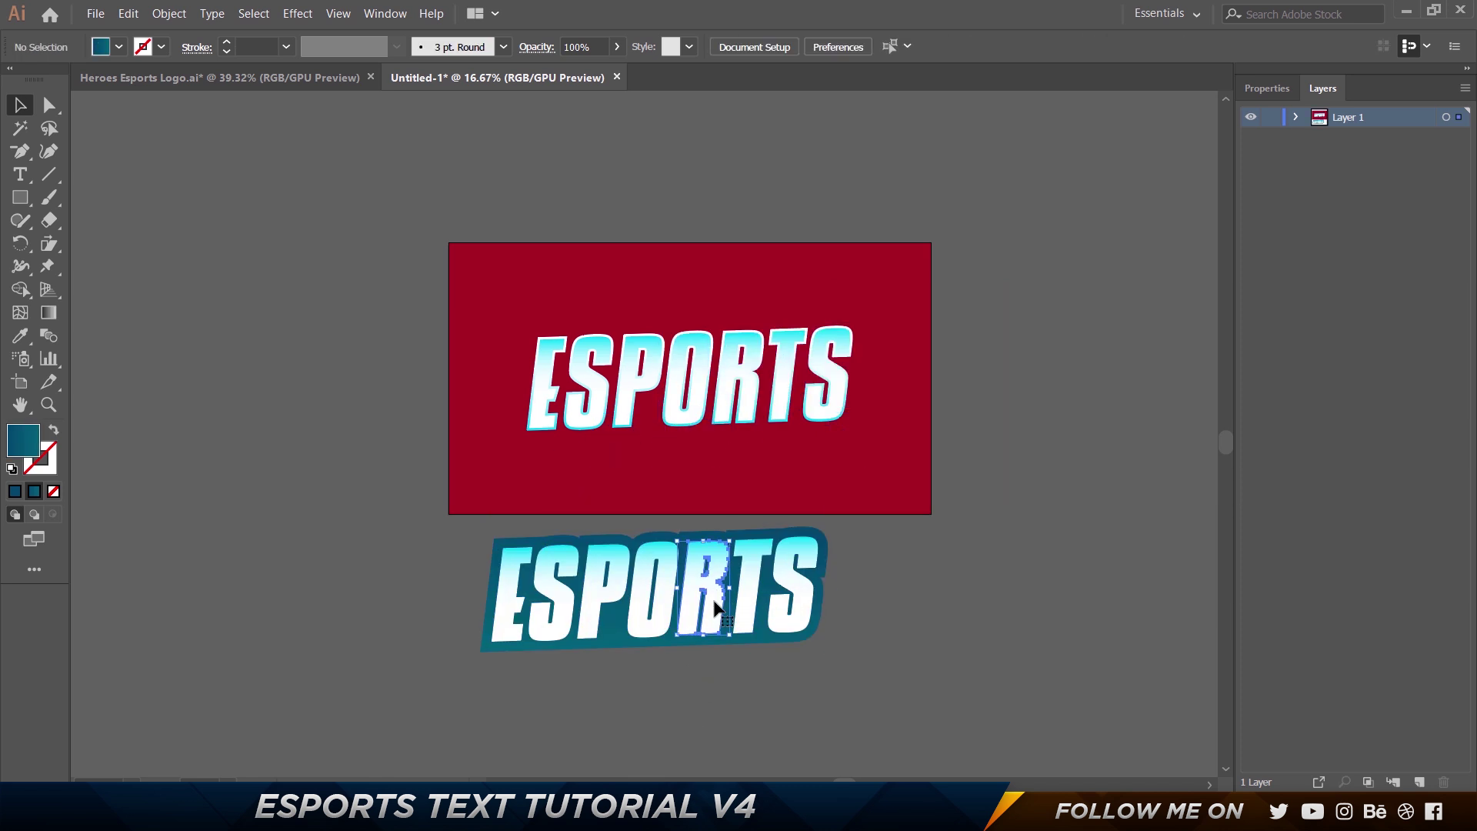
key("Delete")
left_click(750, 588)
key("Delete")
left_click(789, 548)
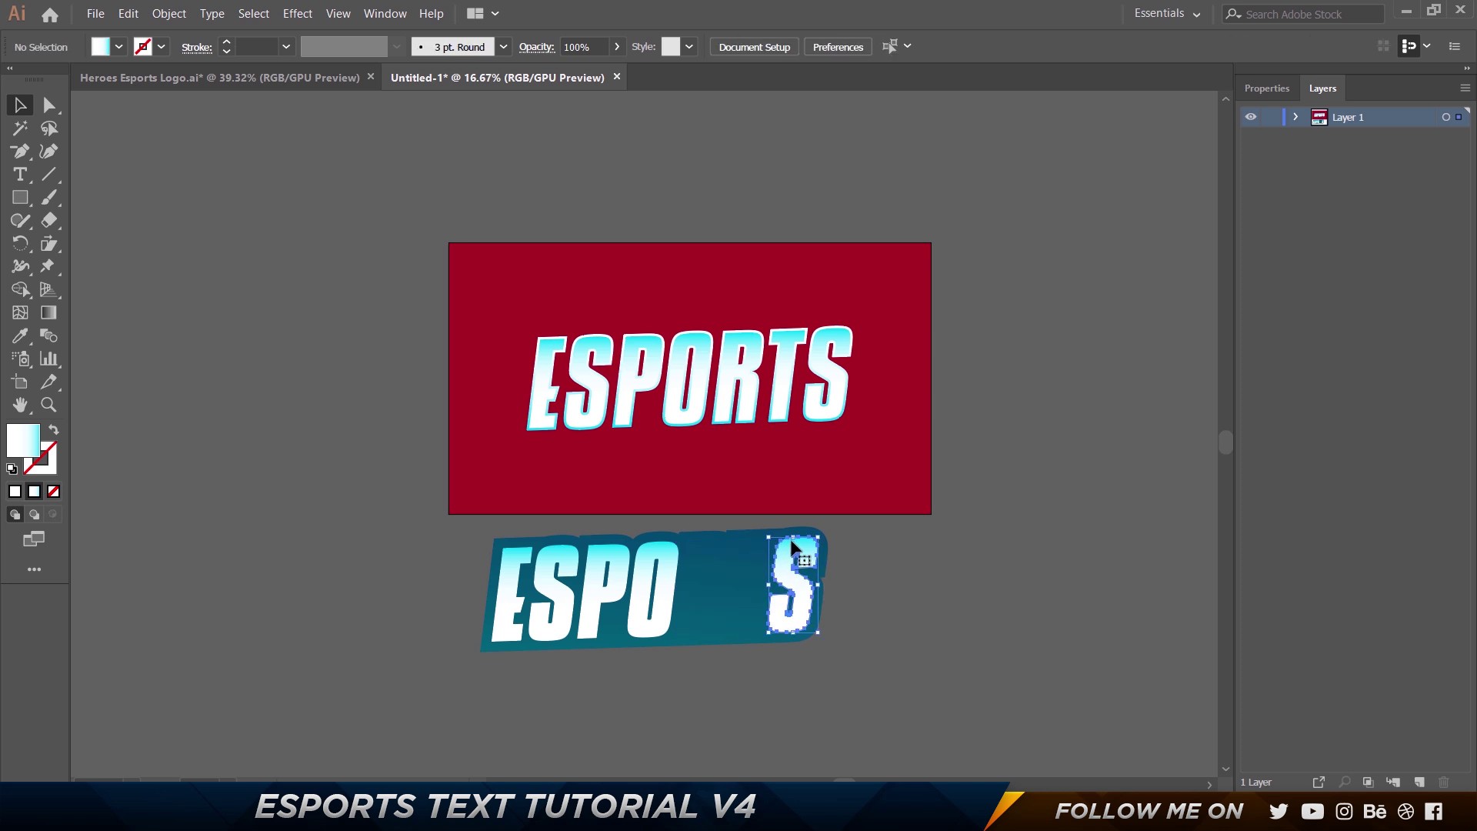
key("Delete")
Delete the remaining letters O, P, S and E so that only the teal backing shape is left below the artboard.
left_click(654, 592)
key("Delete")
left_click(574, 569)
key("Delete")
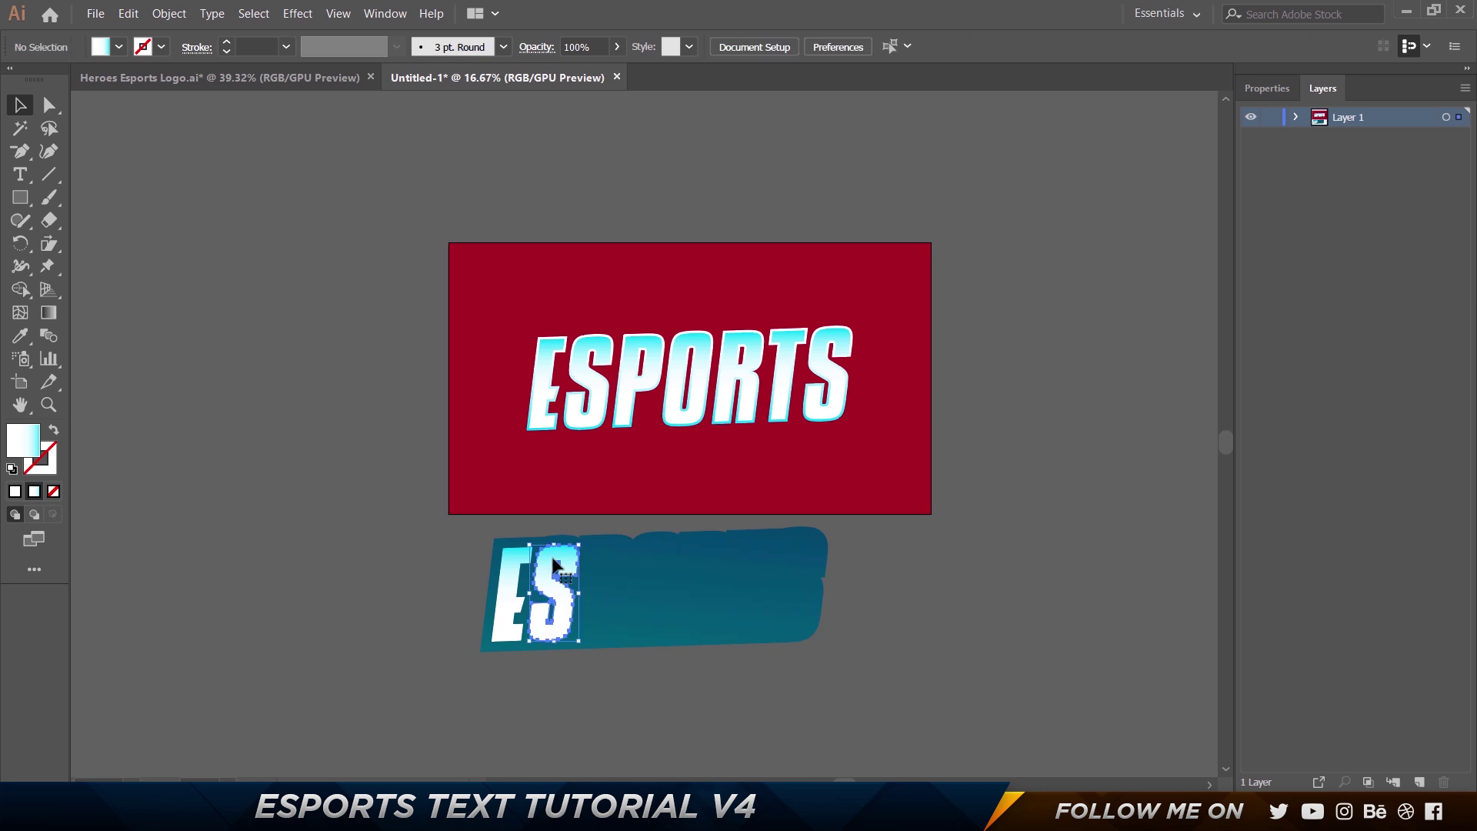
left_click(548, 593)
key("Delete")
left_click(509, 593)
key("Delete")
Move the teal backing shape onto the red artboard and centre it horizontally and vertically.
left_click_drag(620, 584, 663, 419)
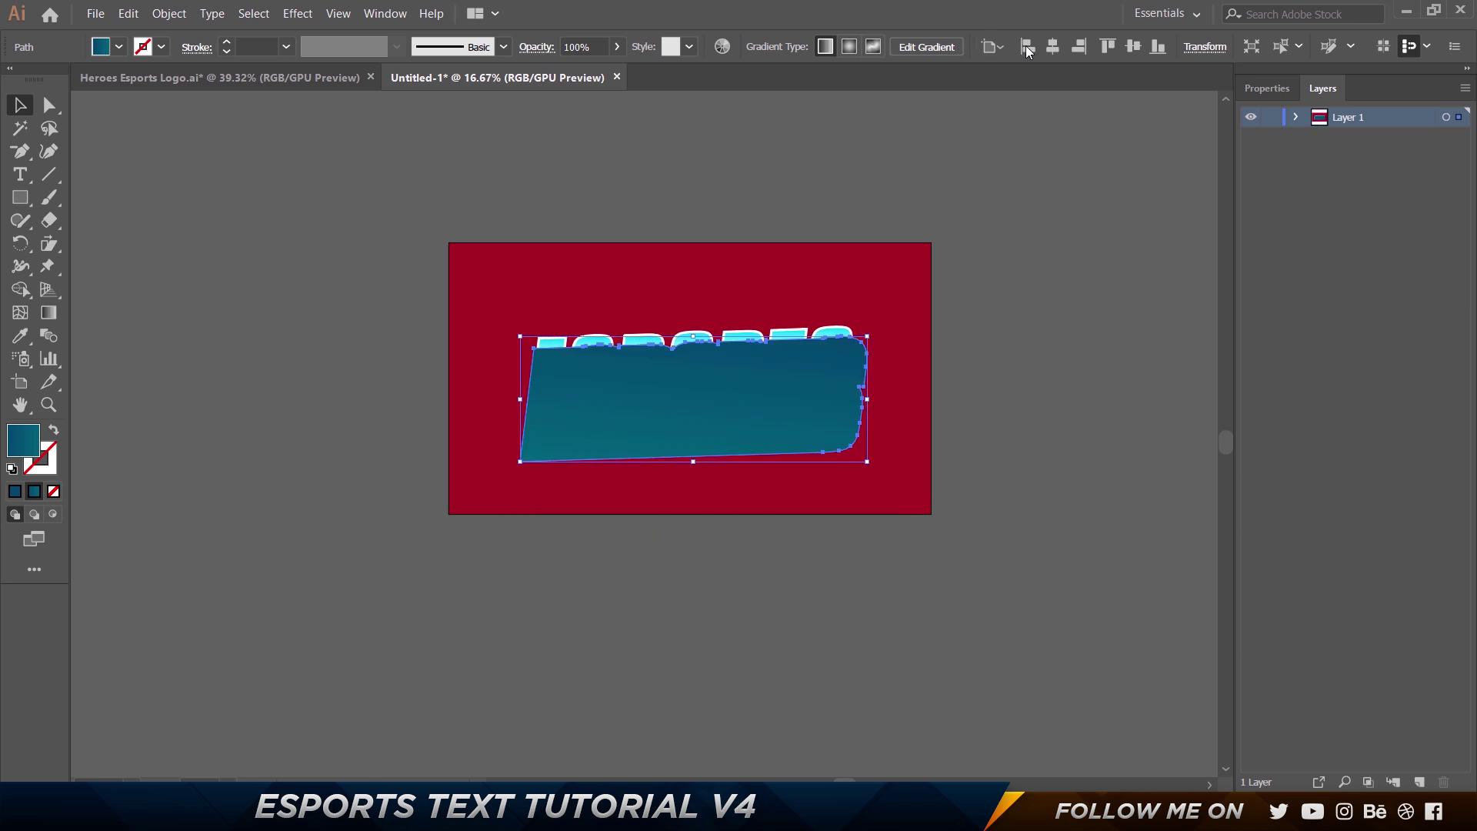
left_click(1053, 46)
left_click(1133, 47)
Arrange the teal backing between the red background and the ESPORTS lettering, and deselect it.
key("ctrl+shift+bracketleft")
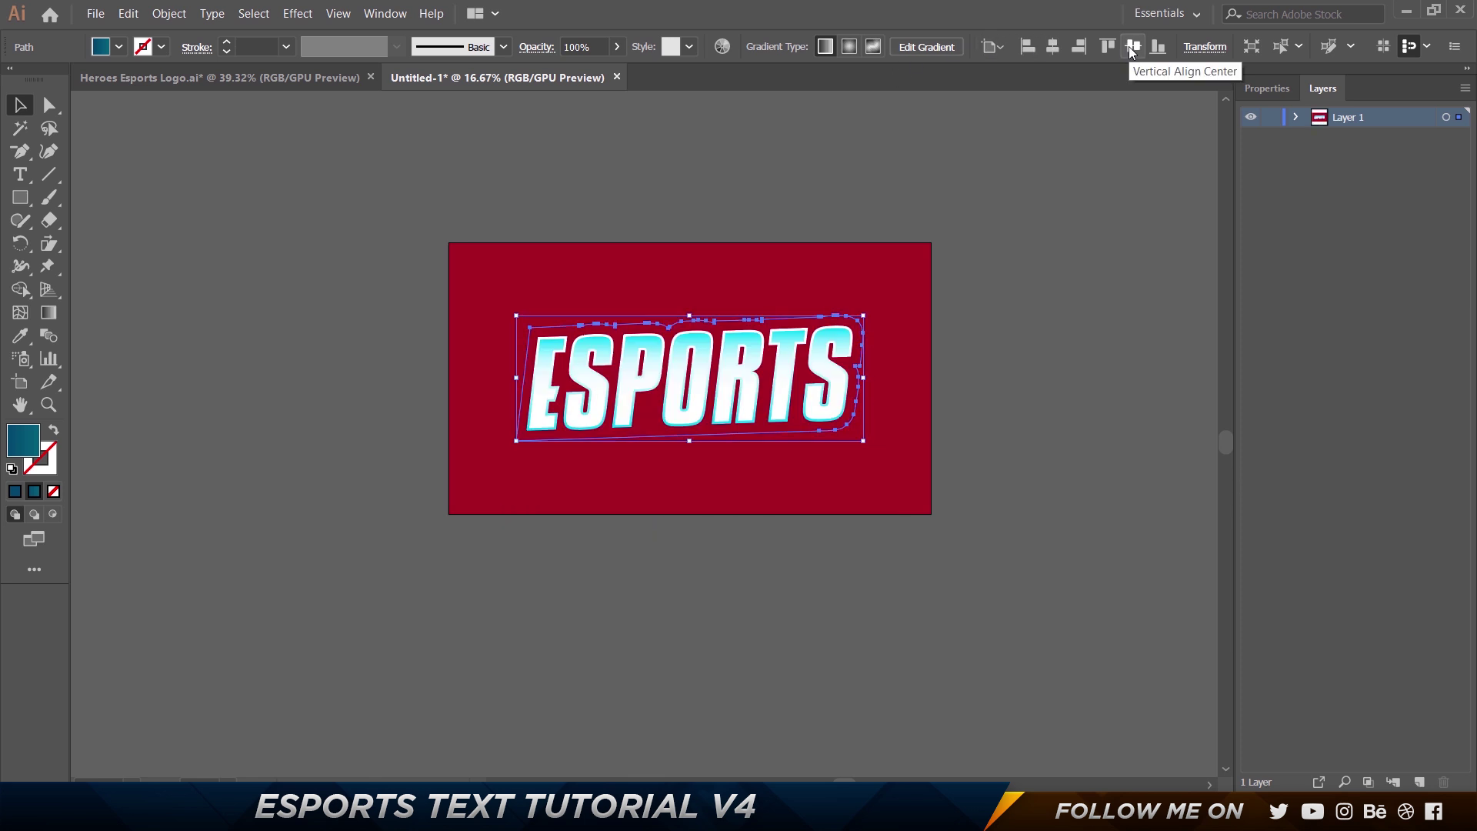
key("ctrl+bracketright")
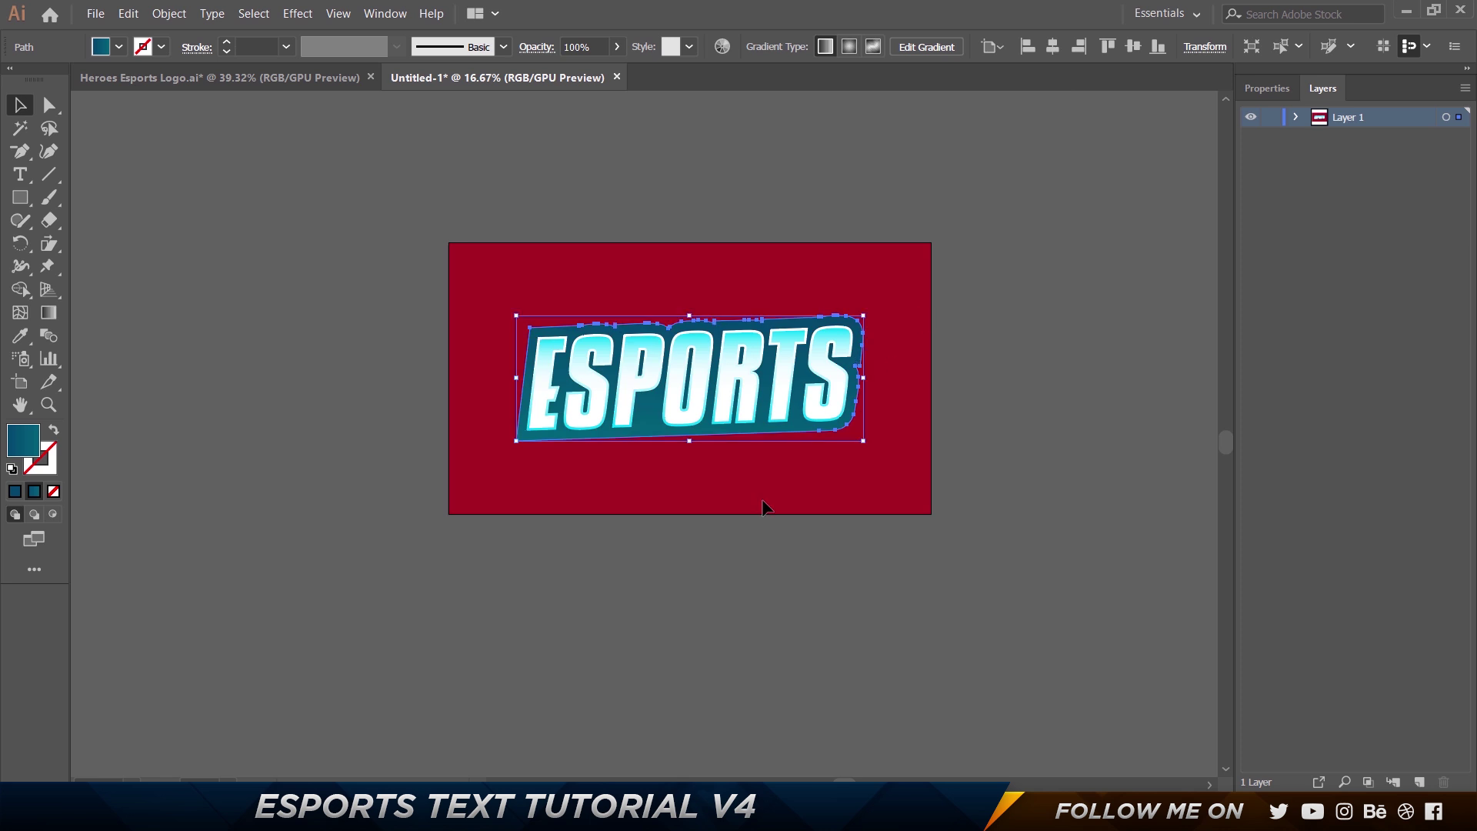
key("ctrl+shift+a")
Stretch the teal backing slightly downward at its lower edge and deselect it.
scroll(667, 386, "up", 2)
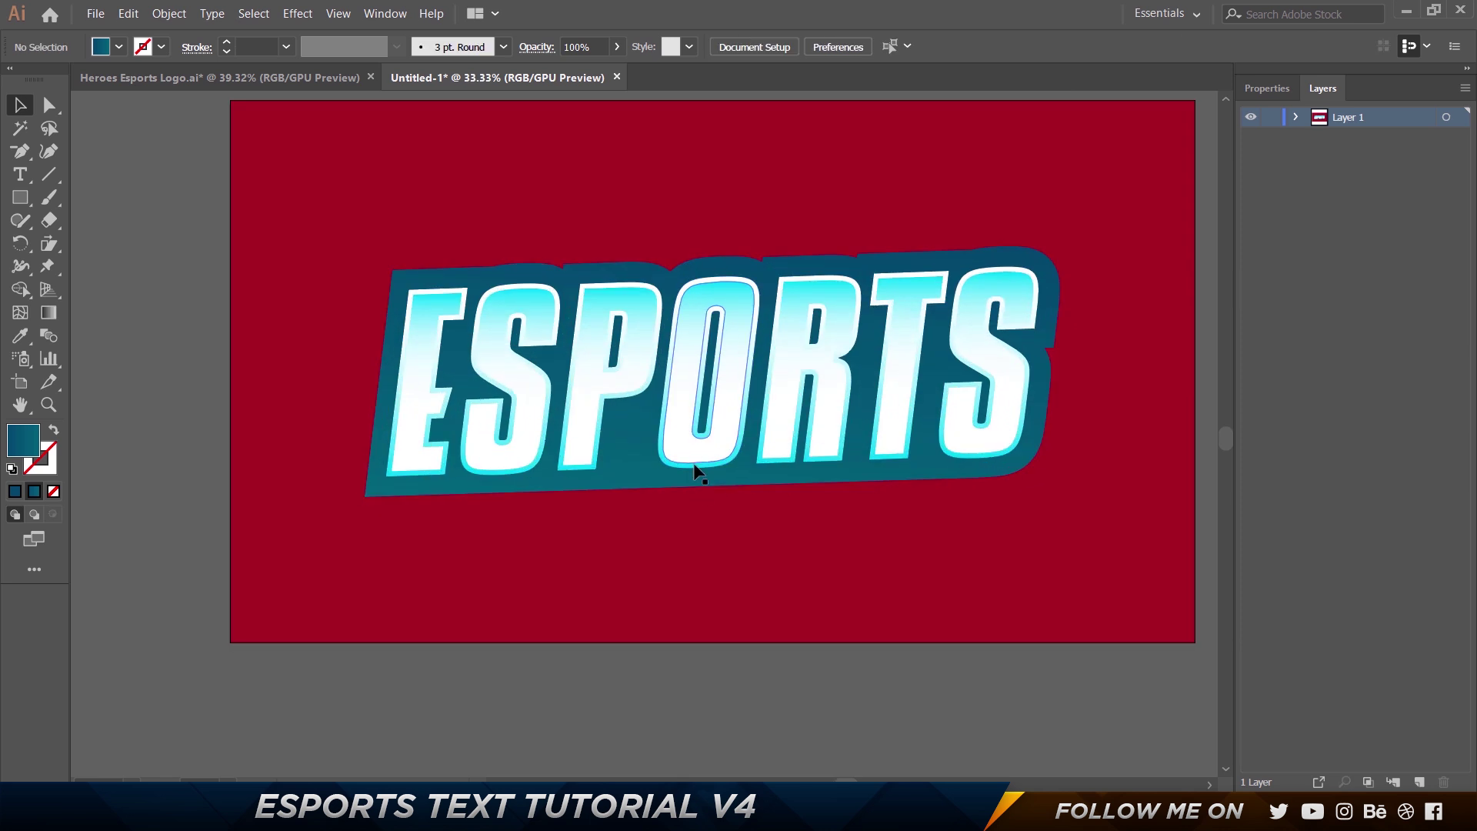
left_click(650, 486)
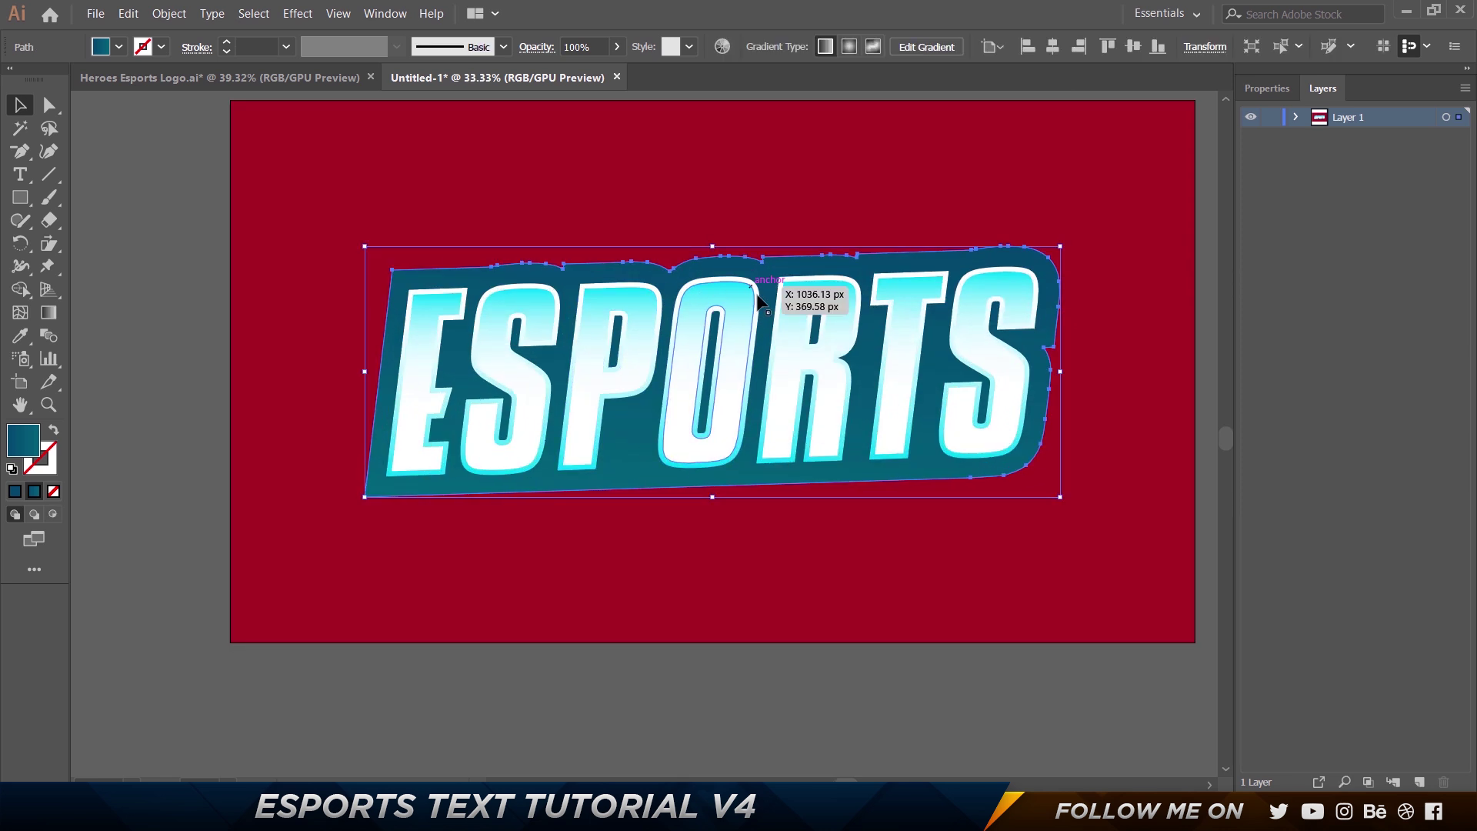
scroll(724, 492, "up", 1)
left_click_drag(723, 493, 724, 505)
left_click(711, 562)
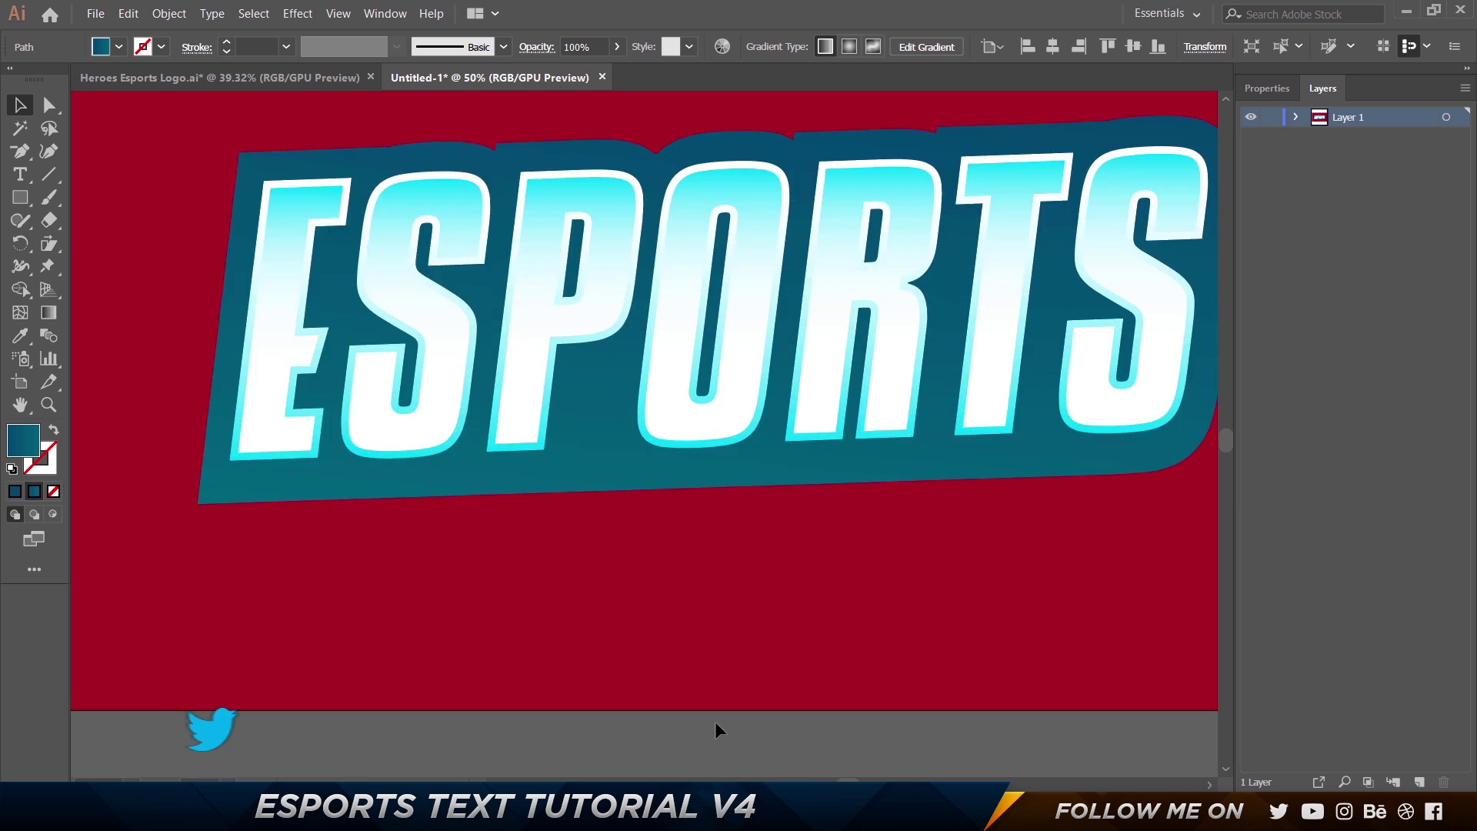
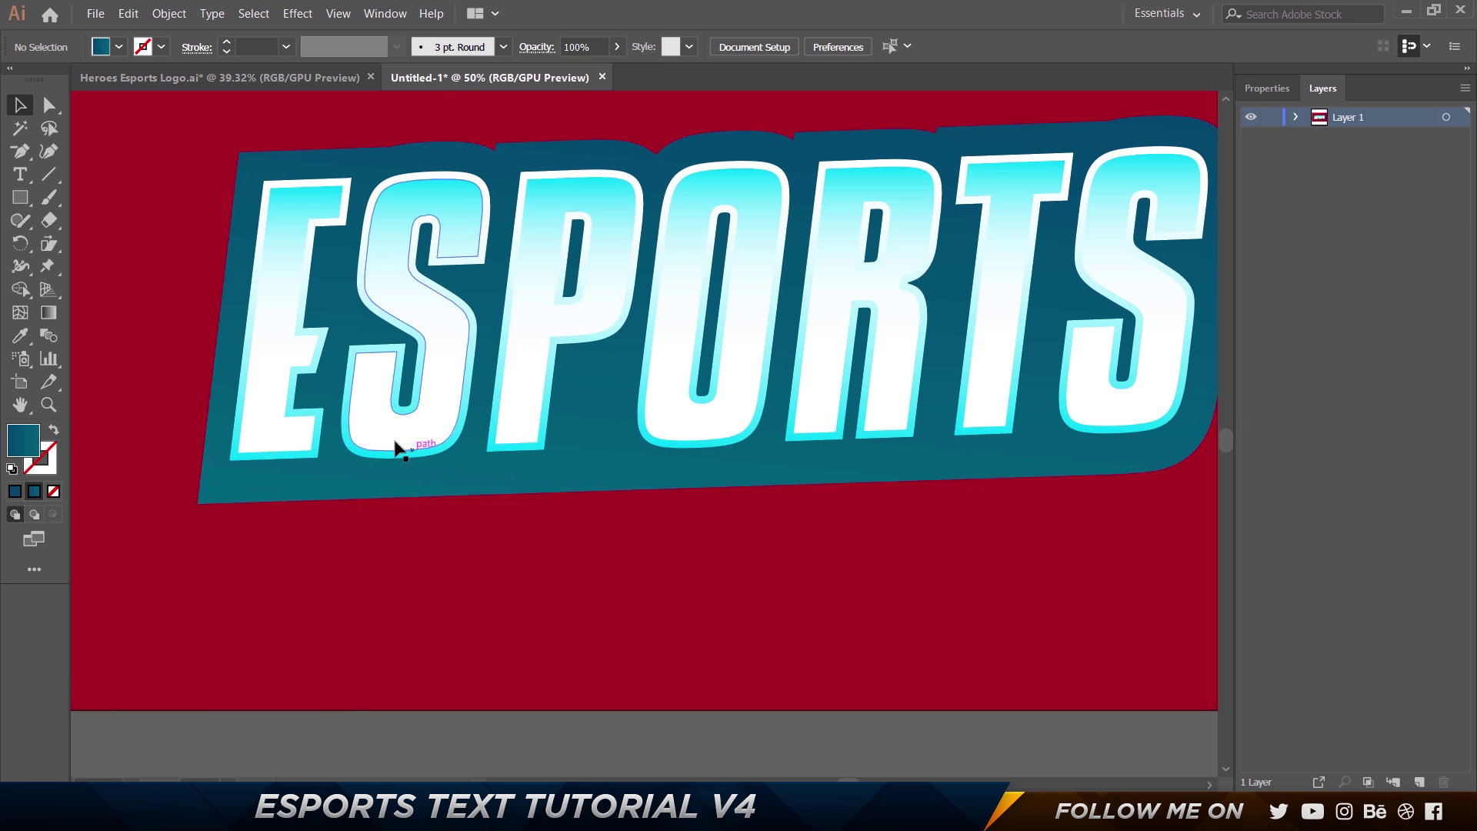
Select the ESPORTS lettering group, try moving it lower on the backing, and undo the move.
left_click(292, 409)
left_click_drag(416, 432, 440, 490)
key("ctrl+z")
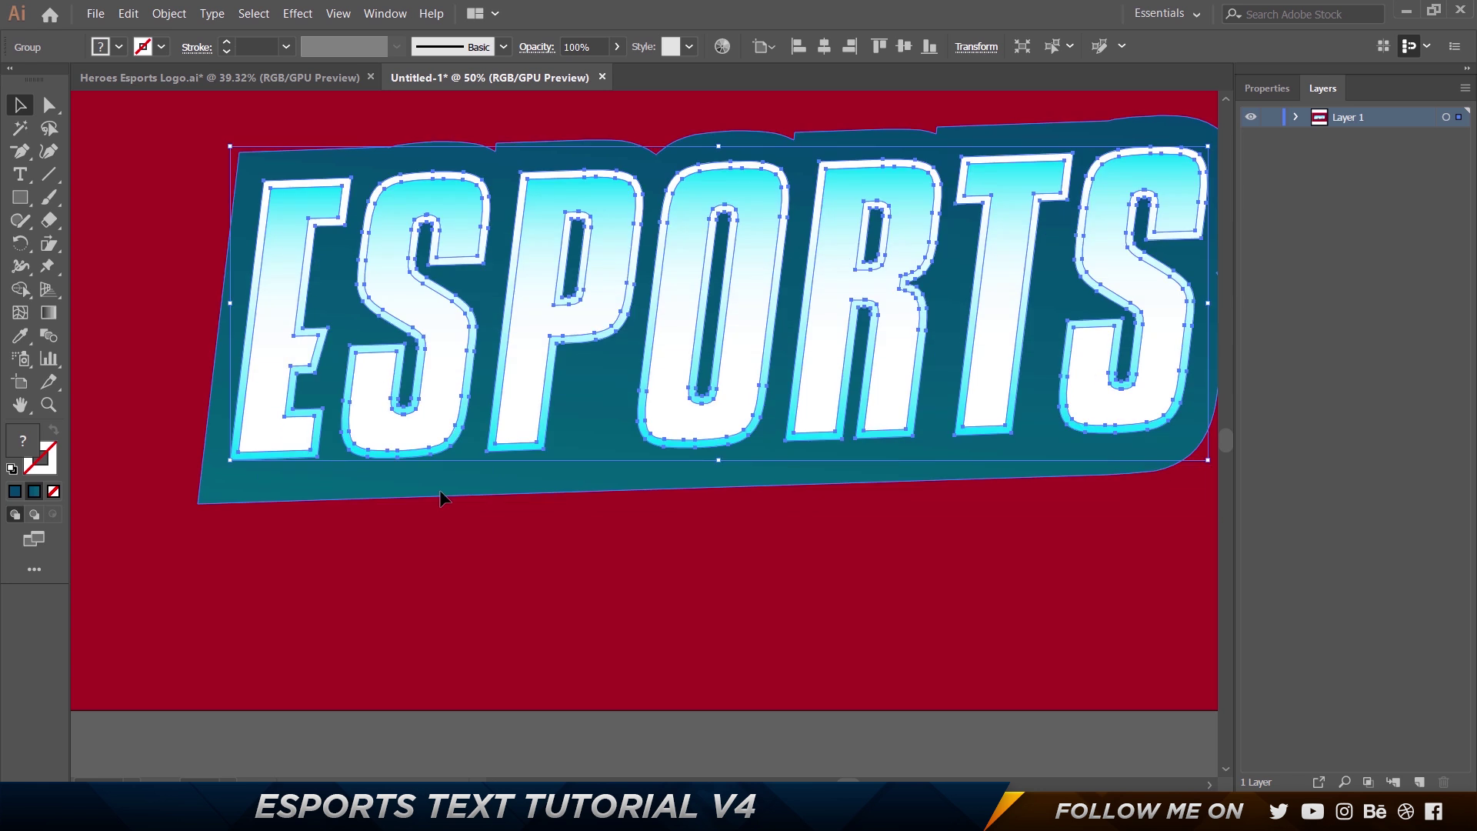
Unite the in-place copy of the ESPORTS lettering into merged letter shapes with Pathfinder, keeping it aligned over the original.
key("a")
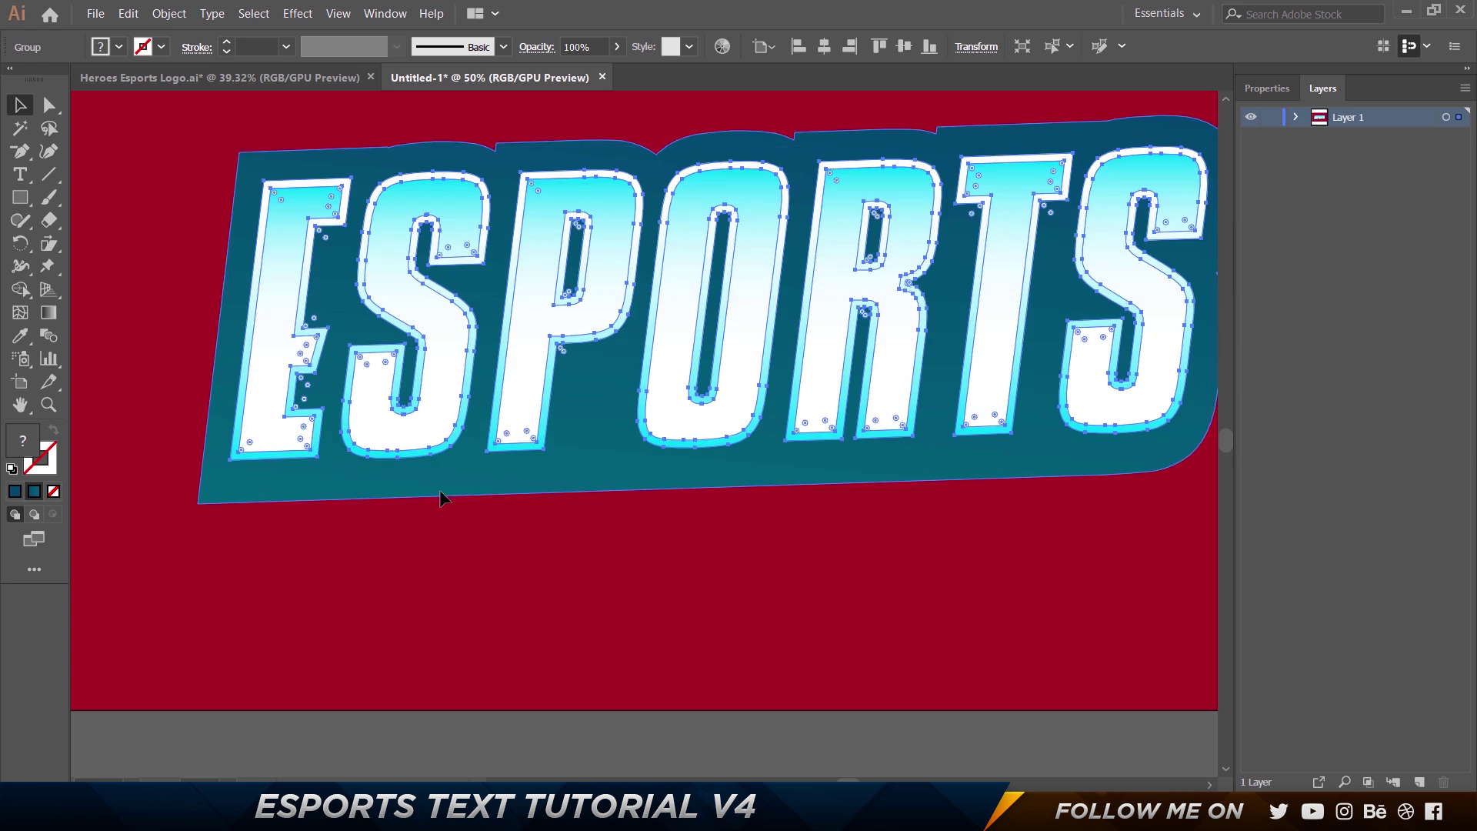
key("v")
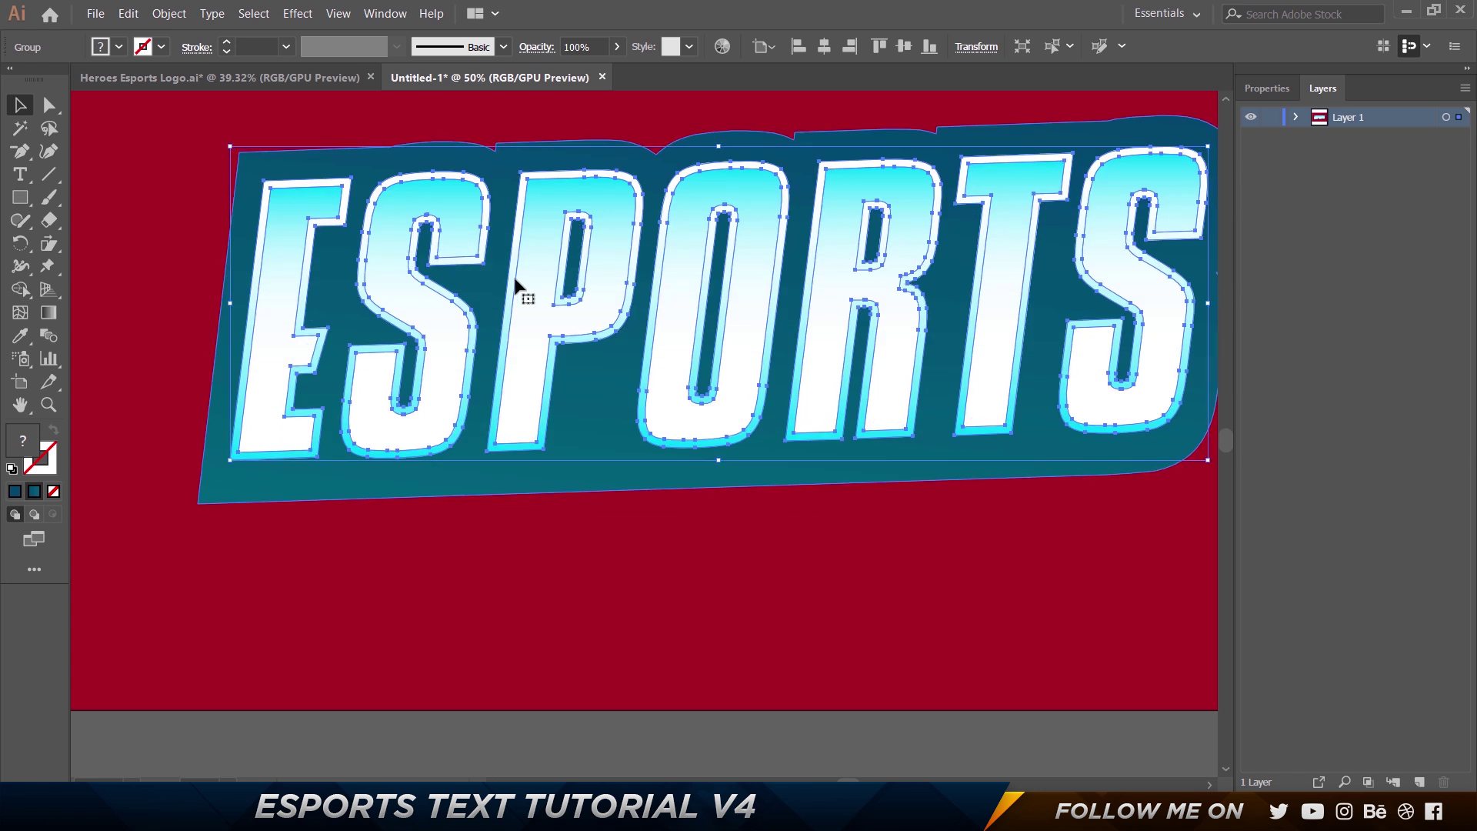
left_click(397, 18)
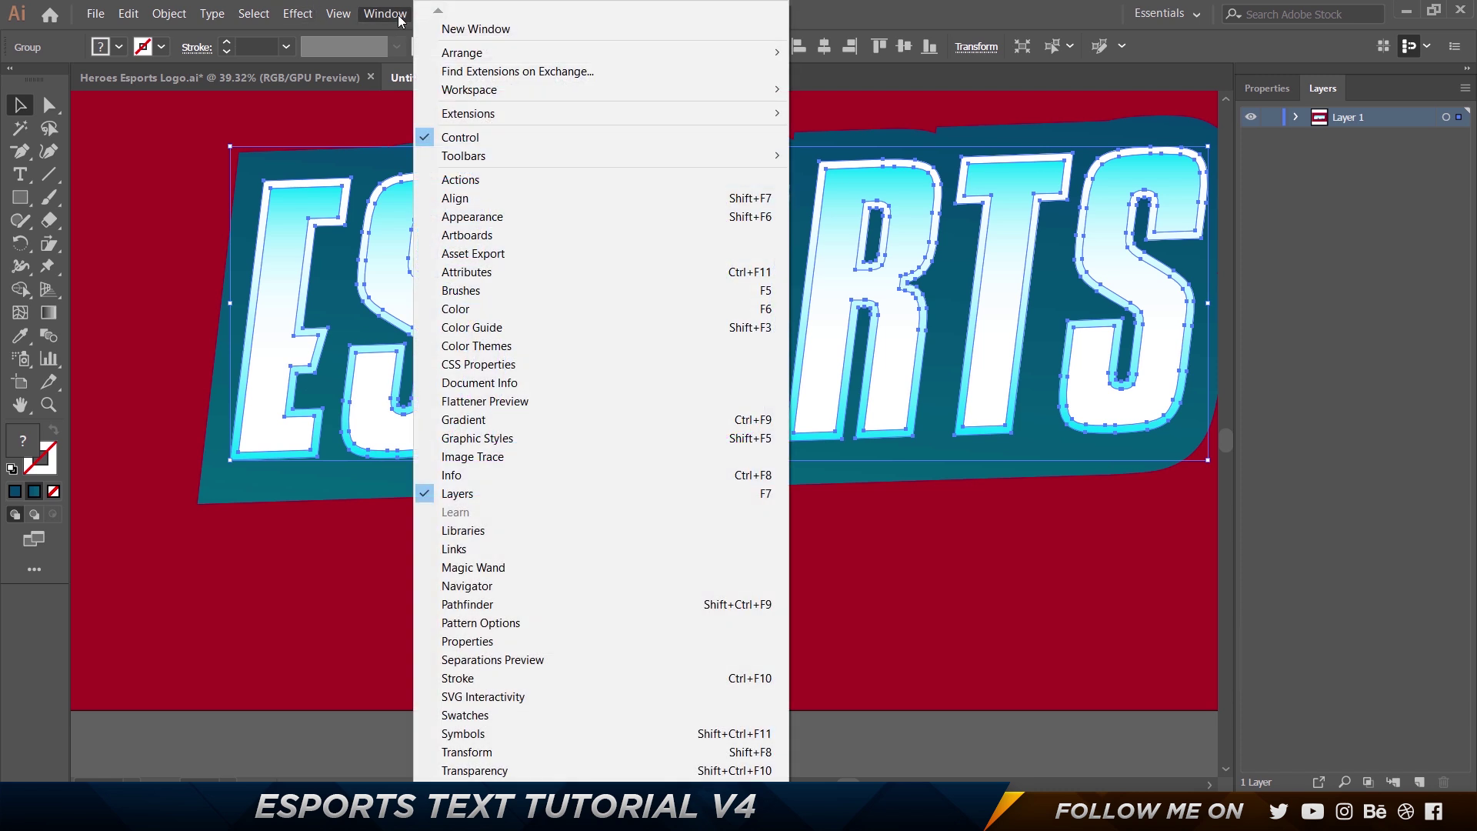
left_click(539, 605)
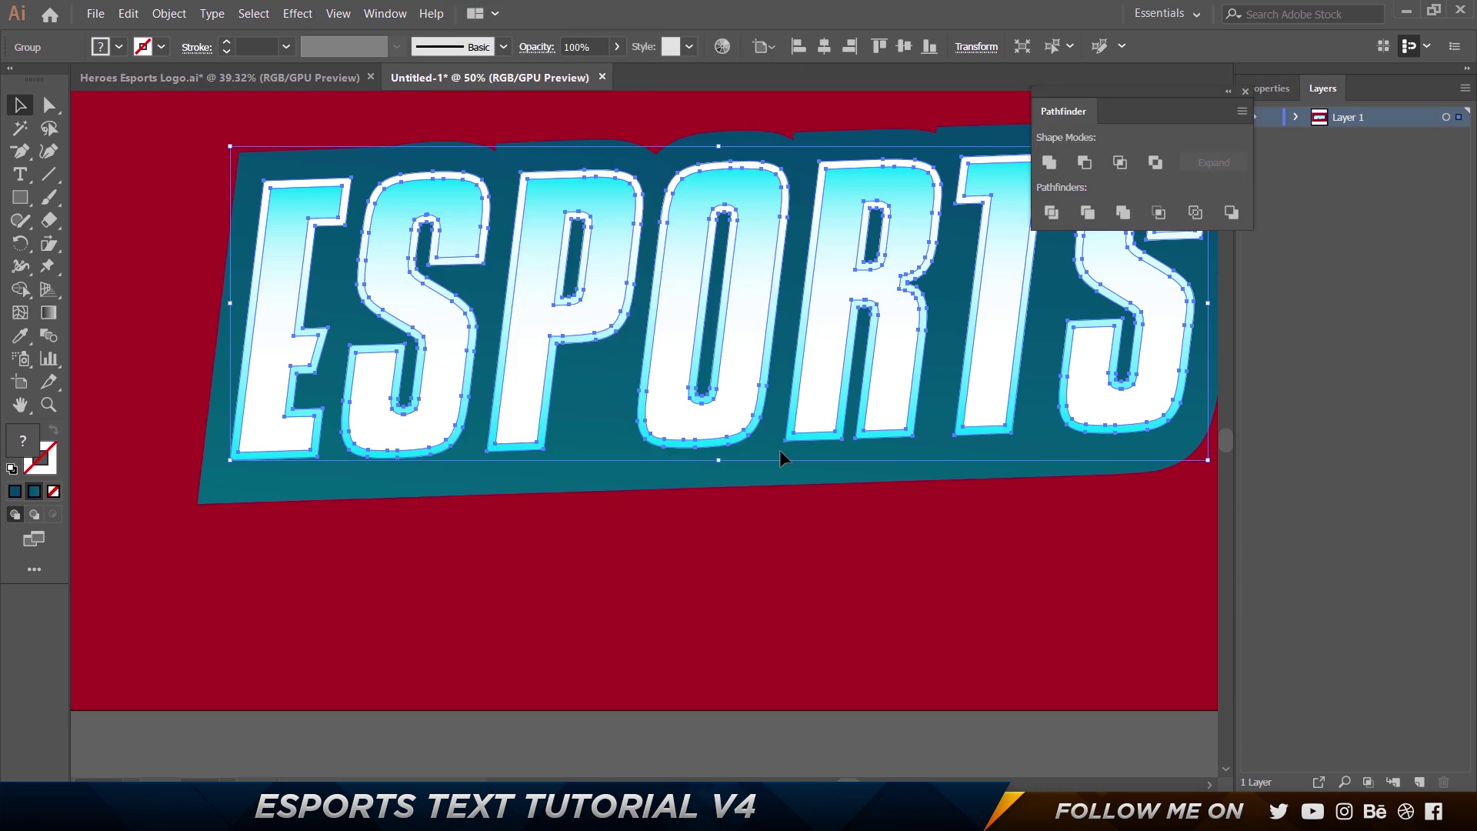
left_click(1049, 163)
left_click_drag(827, 280, 761, 494)
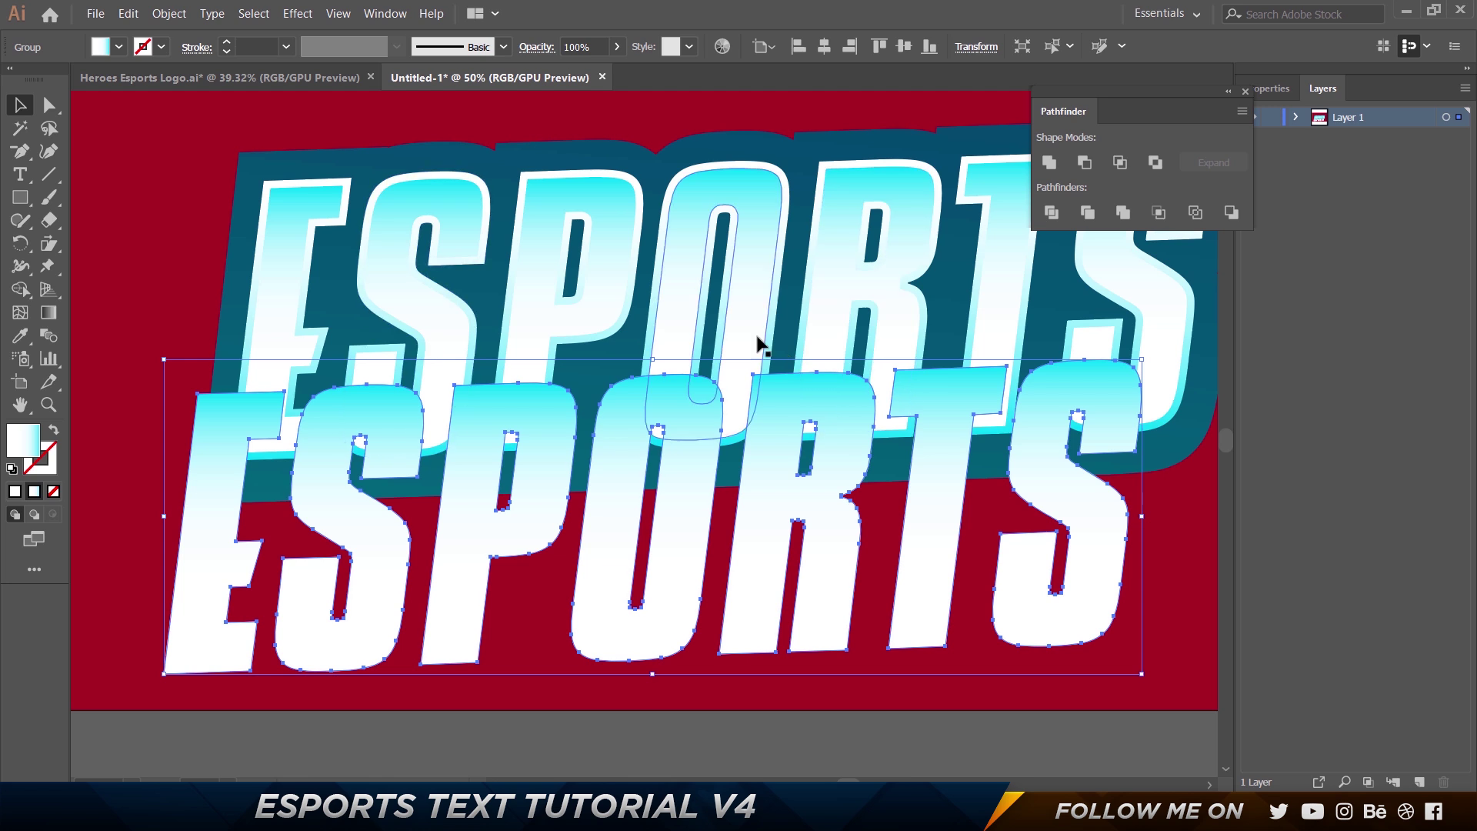
key("ctrl+z")
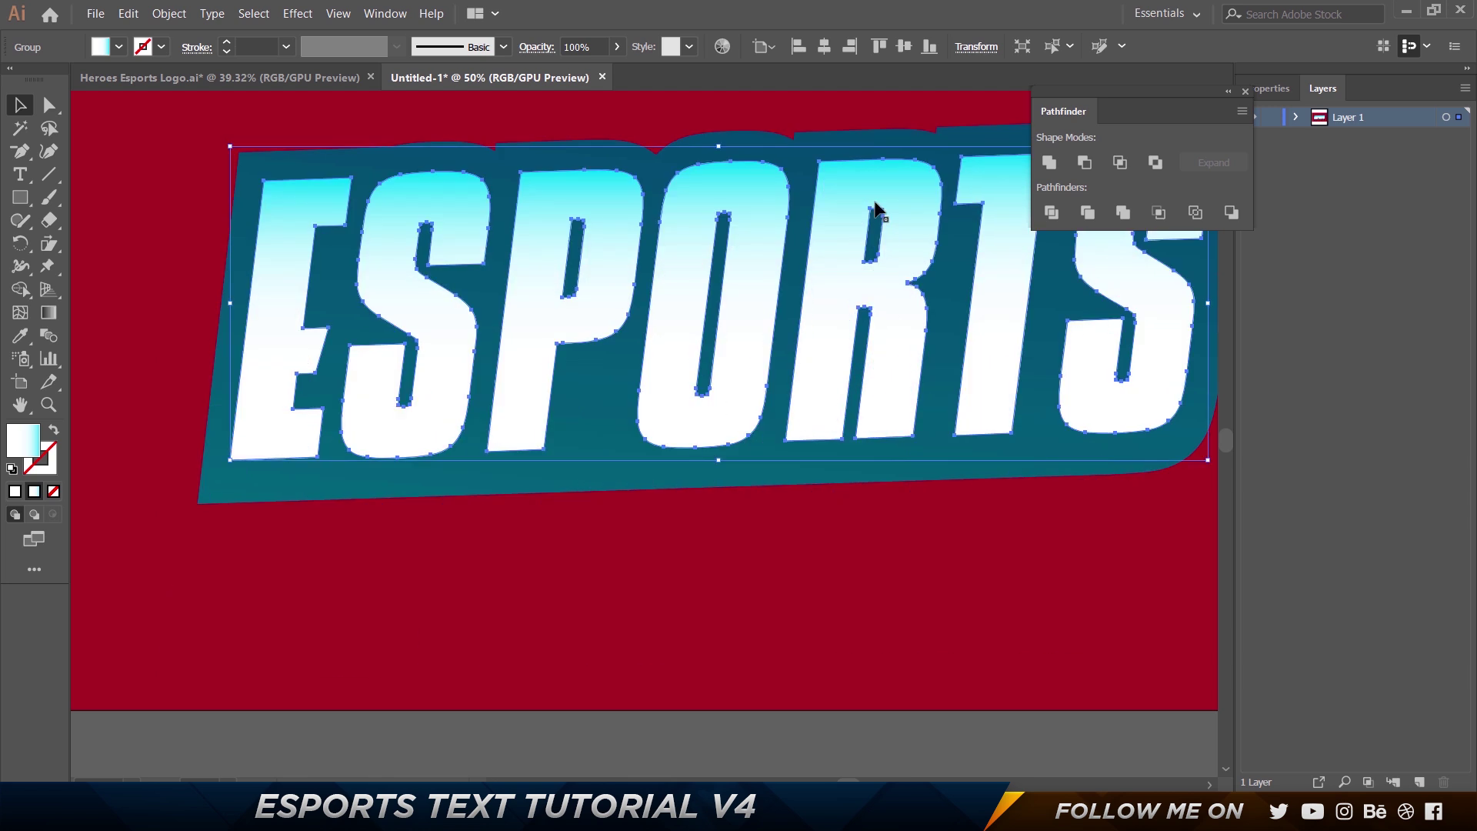
left_click(1245, 92)
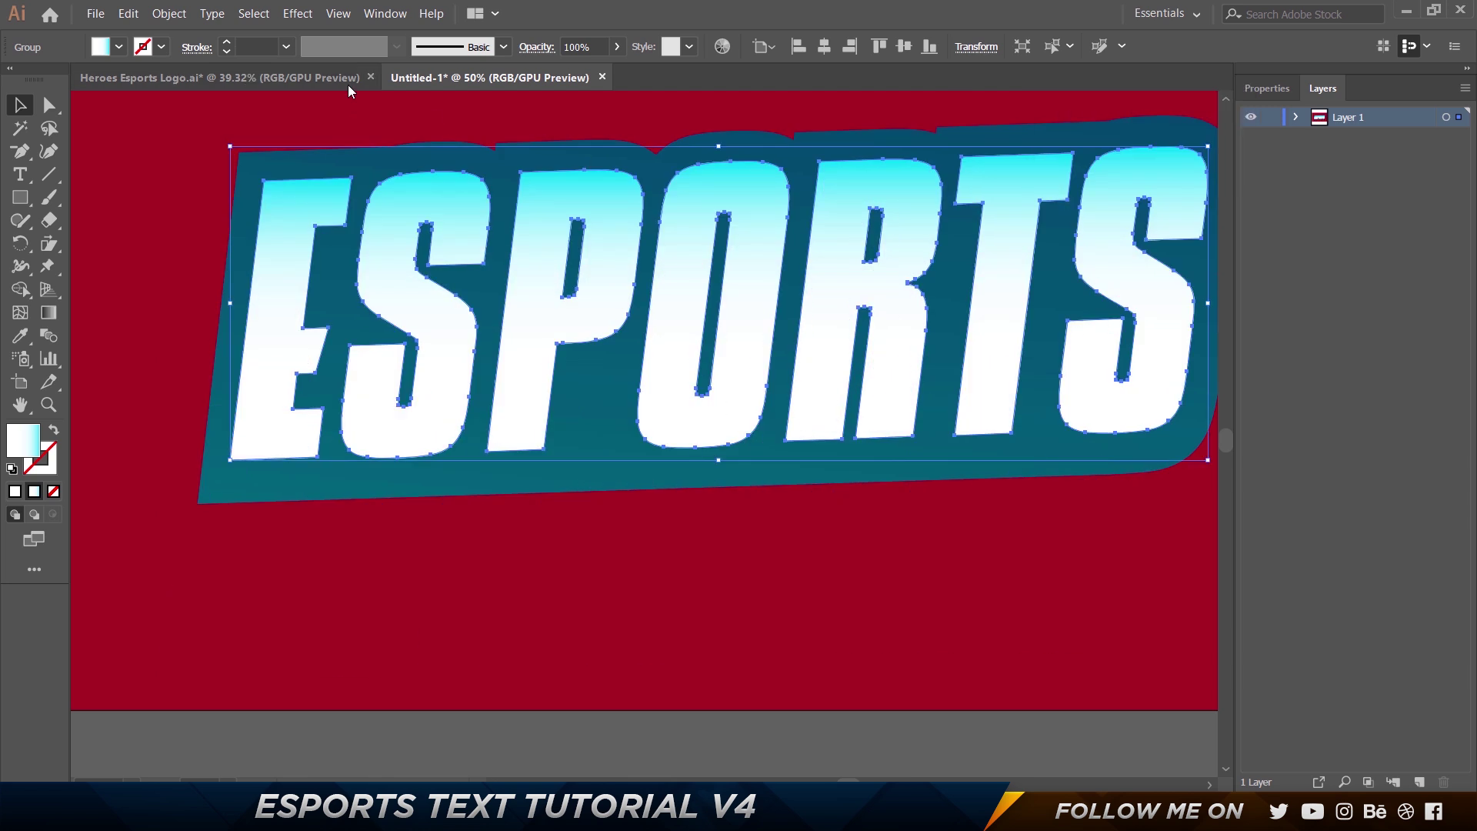
Copy the fill colour code 03323a from the dark lettering shadow in the Heroes Esports Logo document.
left_click(345, 80)
left_click(399, 605)
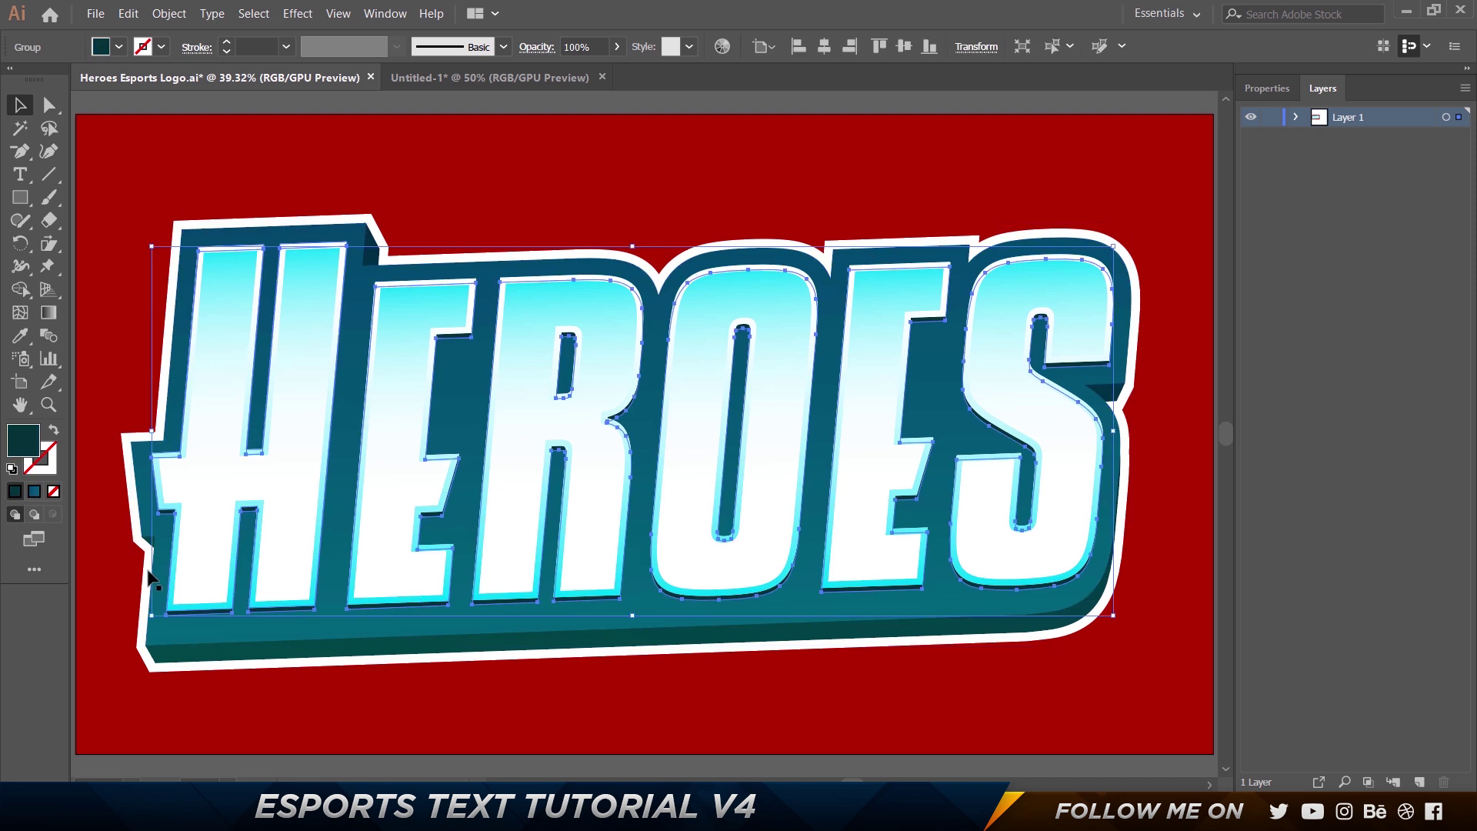
double_click(23, 446)
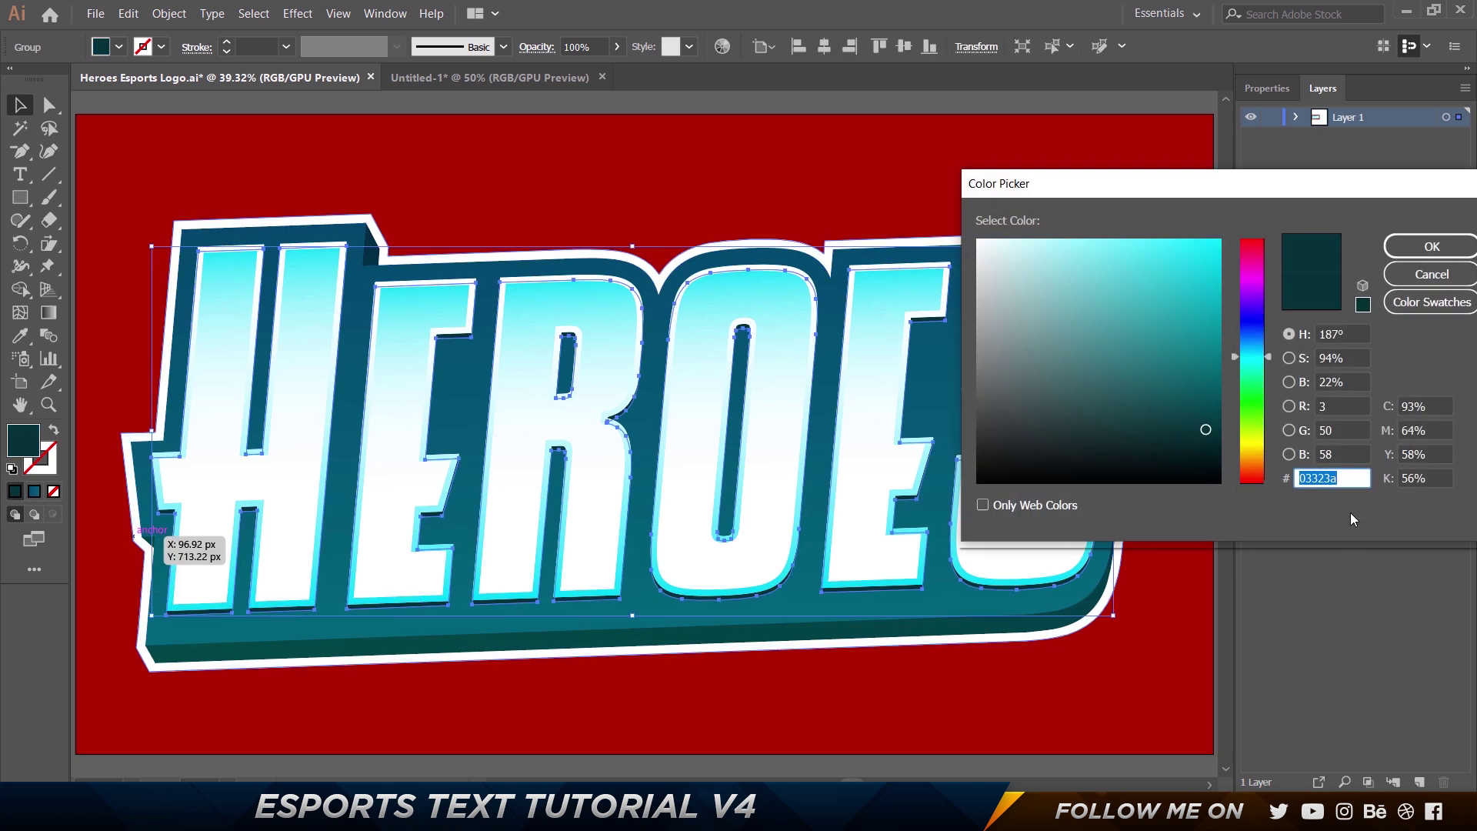
left_click(1397, 260)
Return to the Untitled-1 document and replace the united lettering's gradient with a solid dark fill using colour code 03323a.
left_click(490, 78)
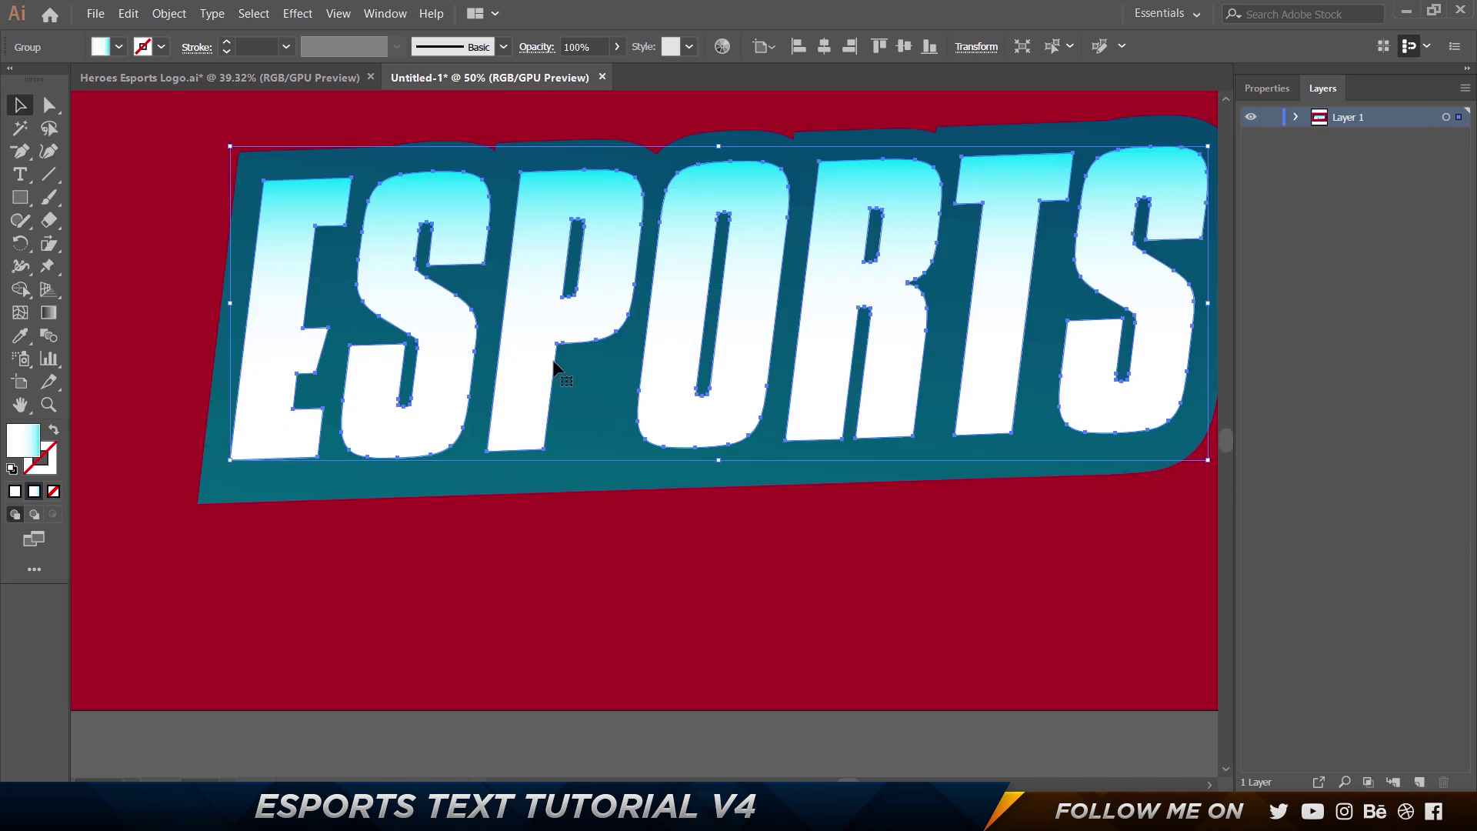
left_click(15, 490)
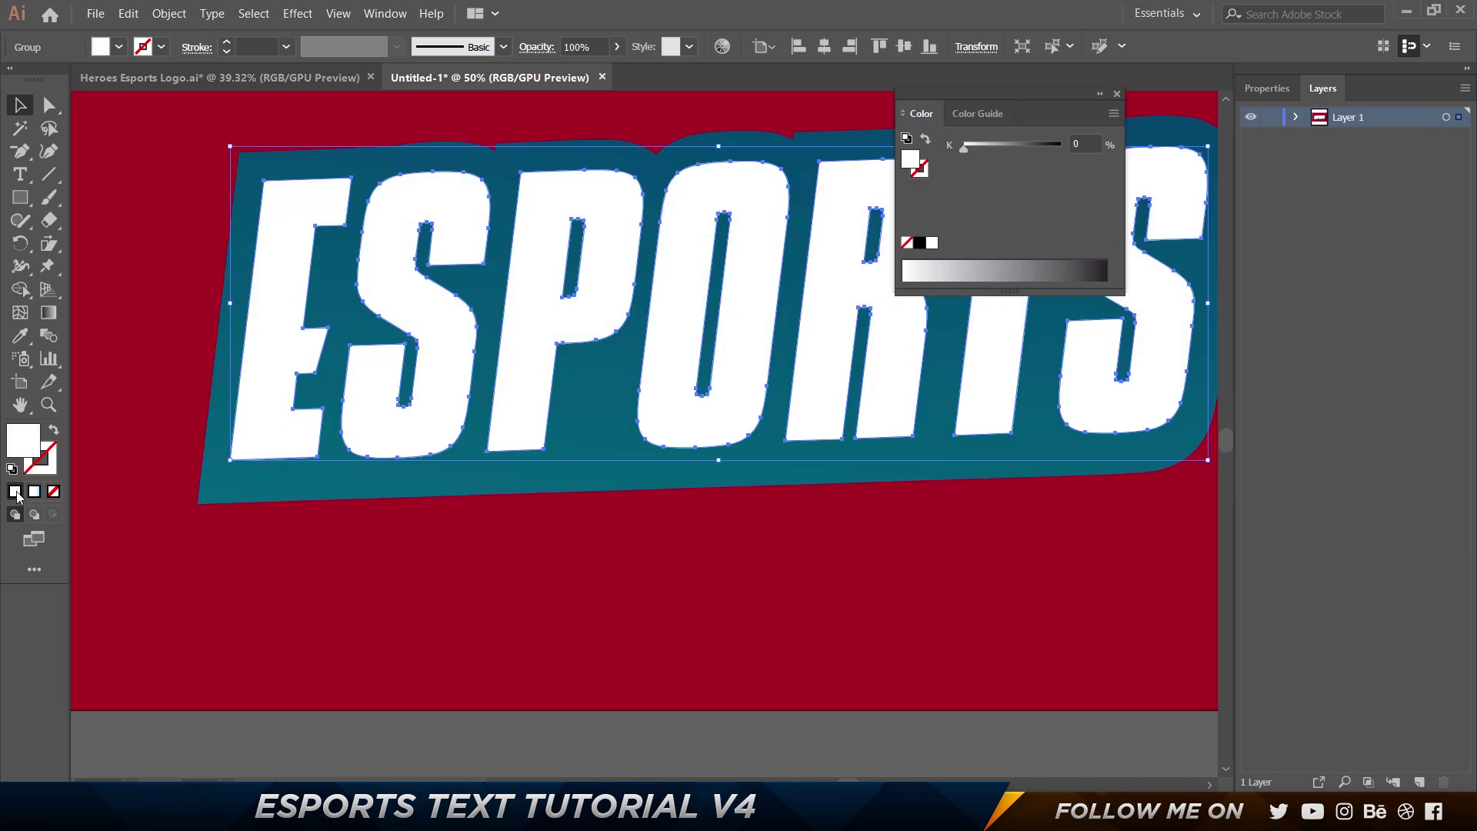
double_click(30, 449)
type("03323a")
key("Return")
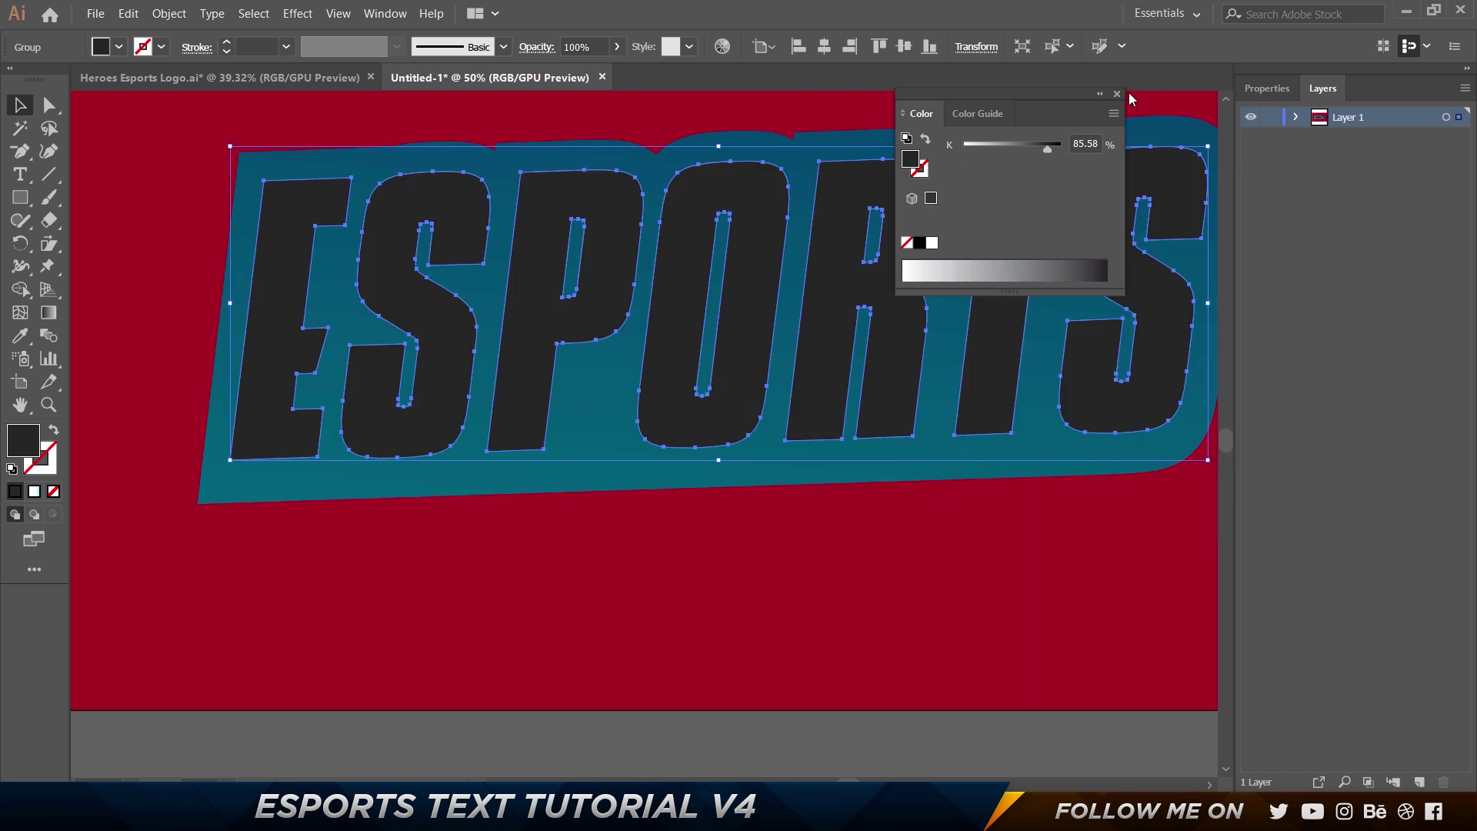
left_click(1118, 94)
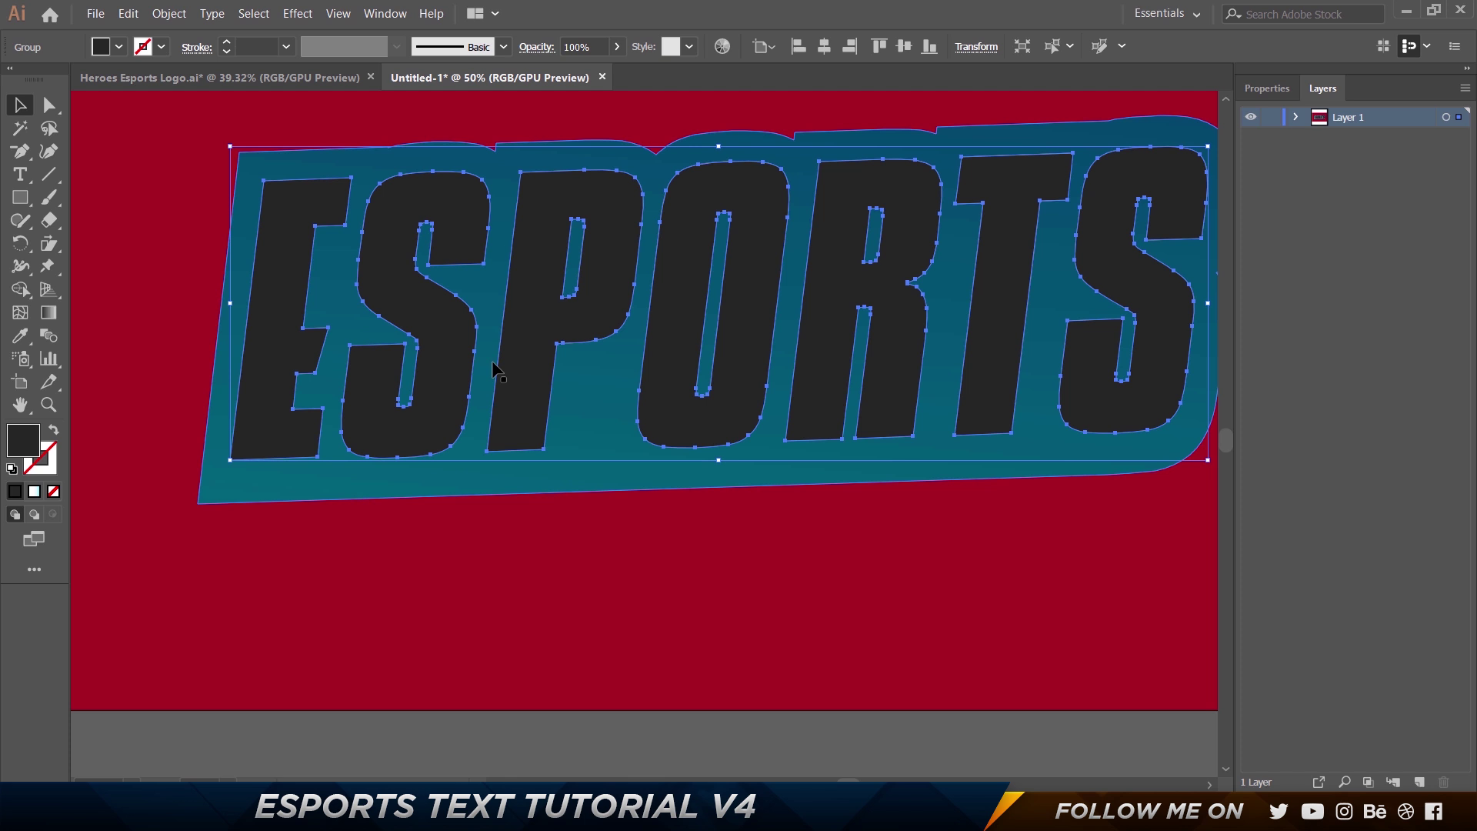
Nudge the dark lettering down by two large increments, arrange it behind the gradient ESPORTS lettering as a shadow, and deselect it.
key("shift+Down")
key("shift+Down")
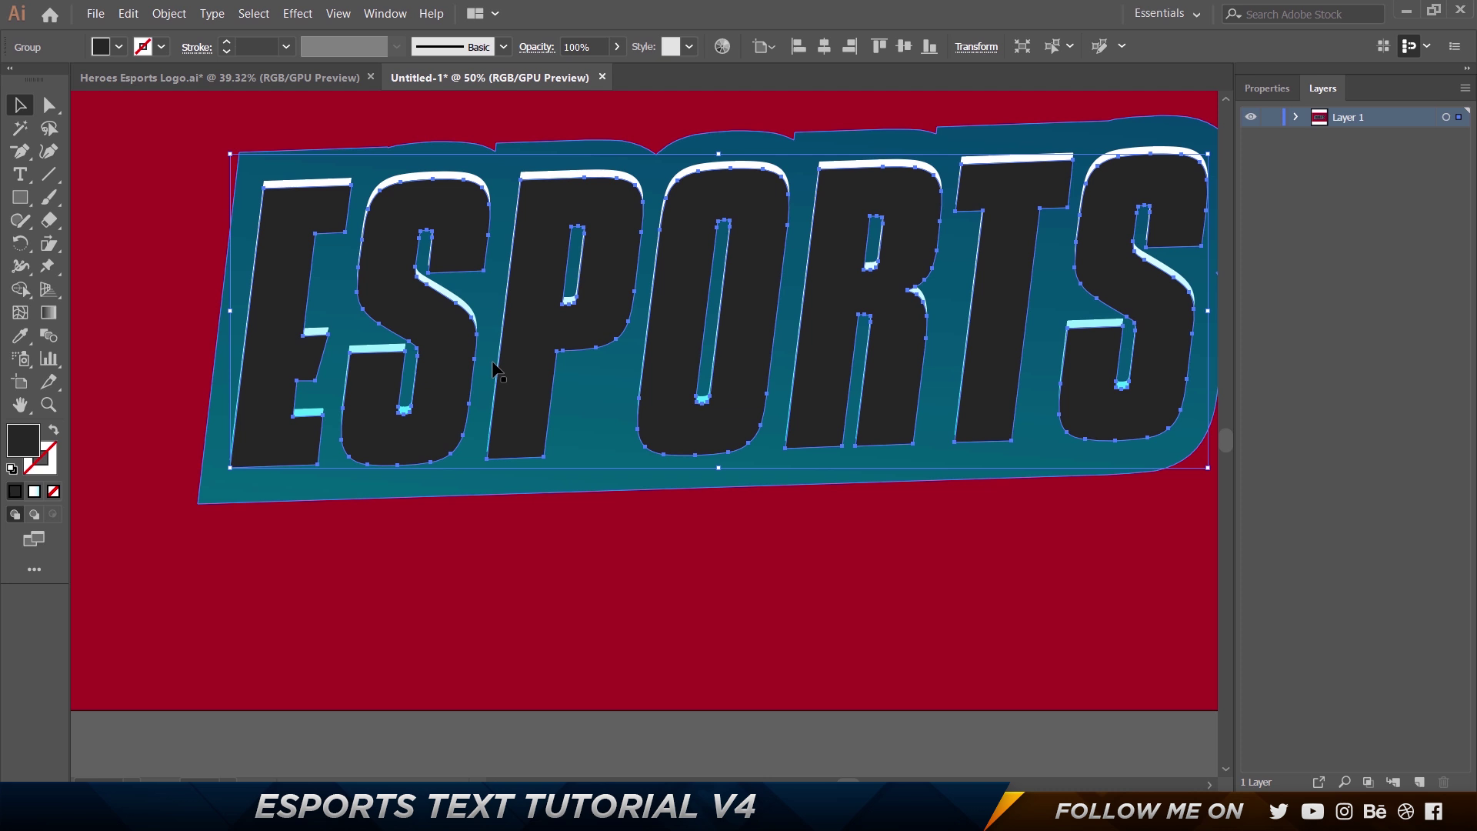
key("a")
key("ctrl+bracketleft")
key("v")
key("a")
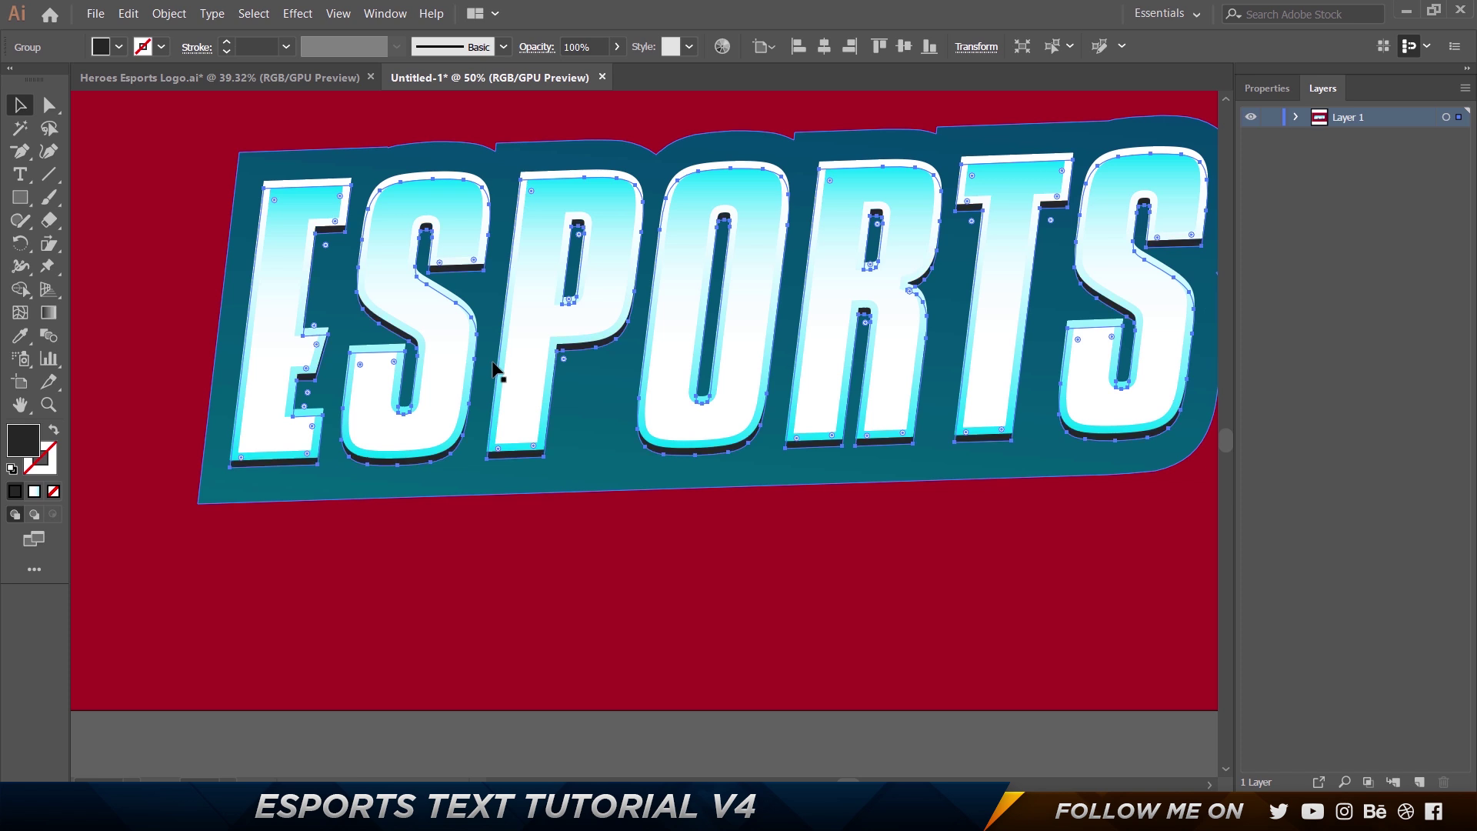
left_click(656, 652)
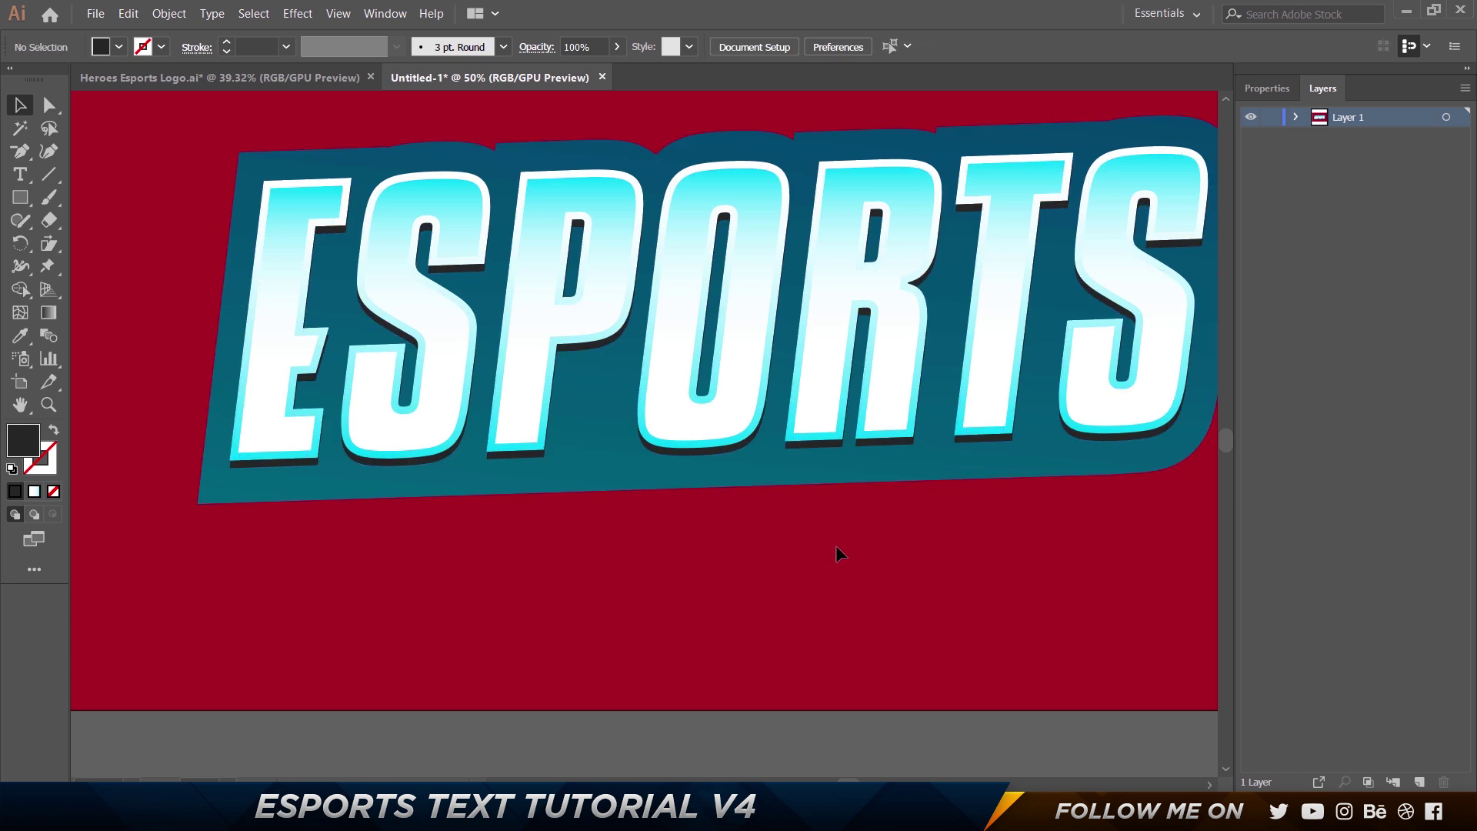
Draw a small closed dark triangle with the Pen tool, bridging the gap between the E's middle-arm corner and its shadow.
scroll(835, 544, "down", 1)
left_click_drag(887, 505, 758, 535)
scroll(548, 515, "up", 1)
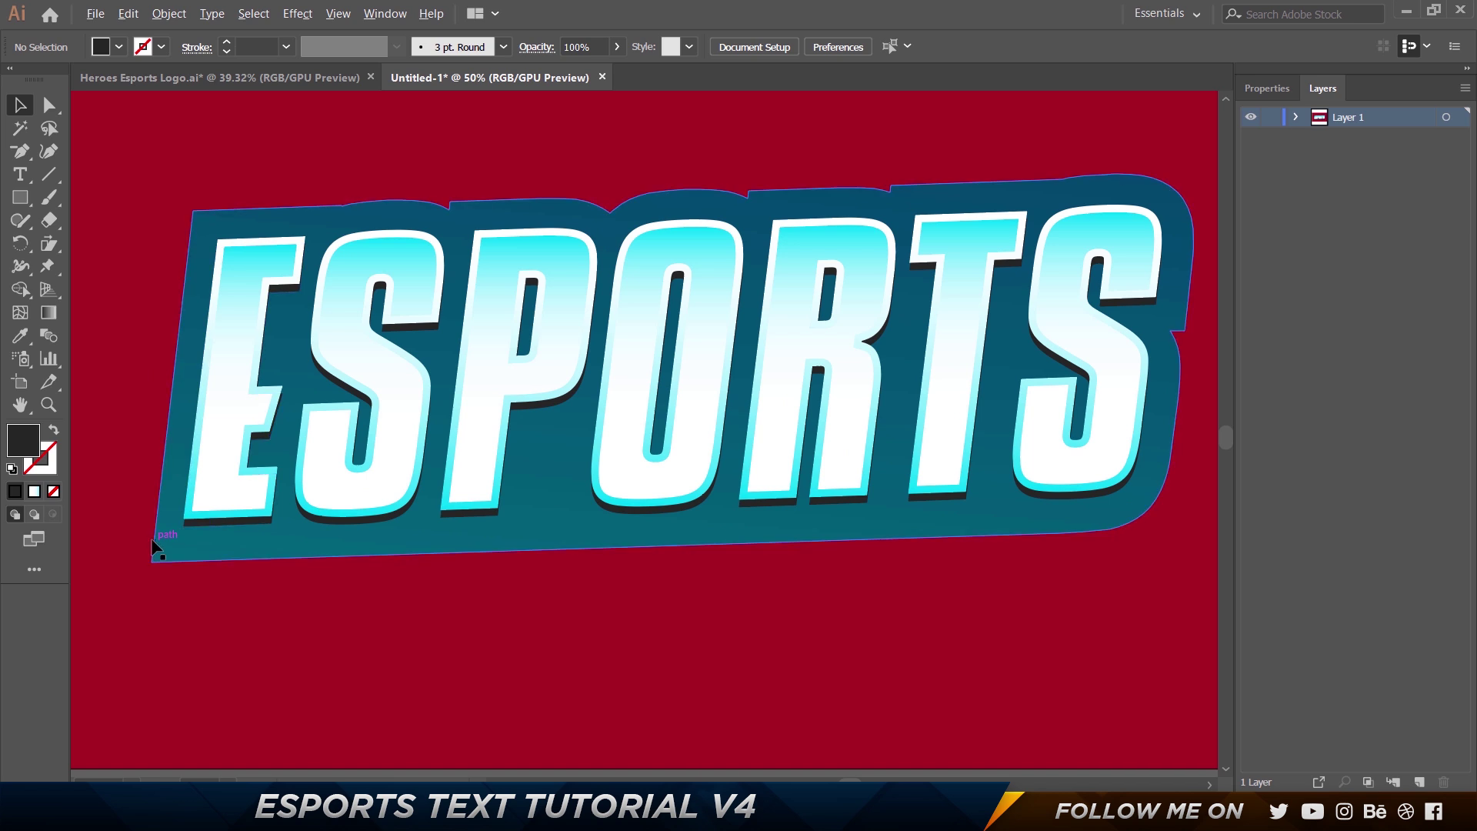
scroll(151, 537, "up", 3)
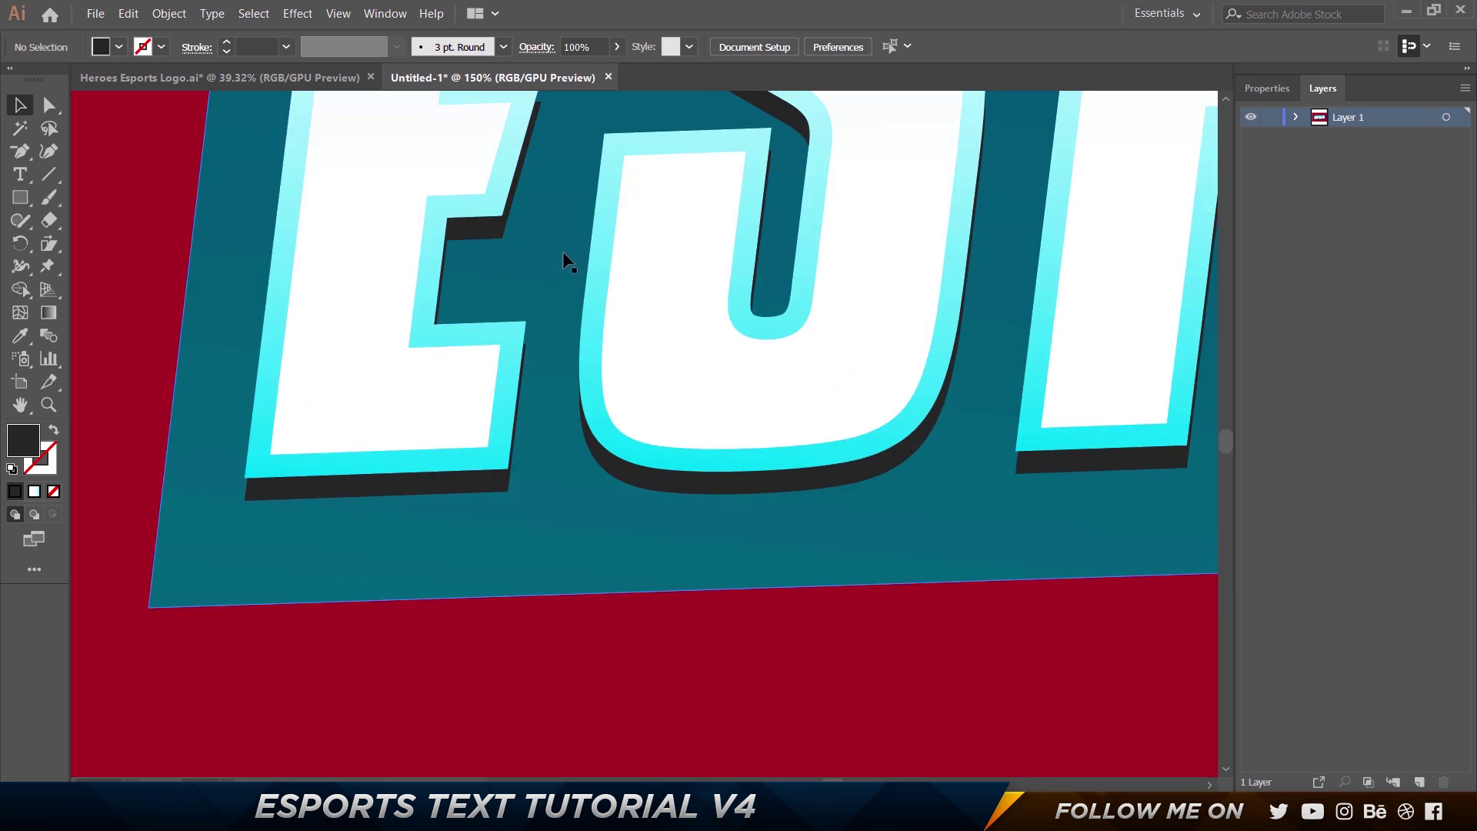
scroll(435, 517, "up", 1)
scroll(409, 362, "up", 1)
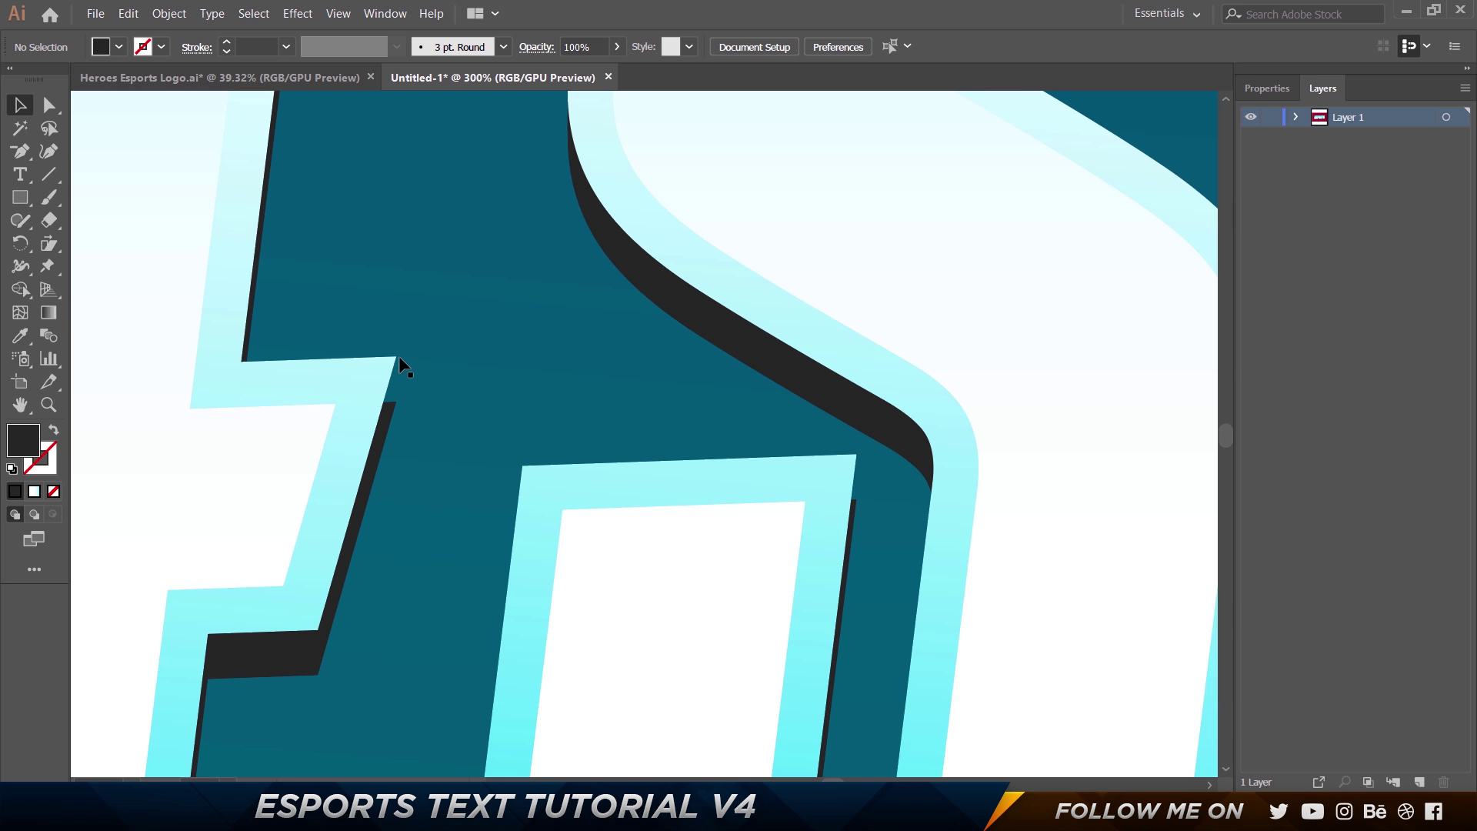
scroll(409, 370, "down", 2)
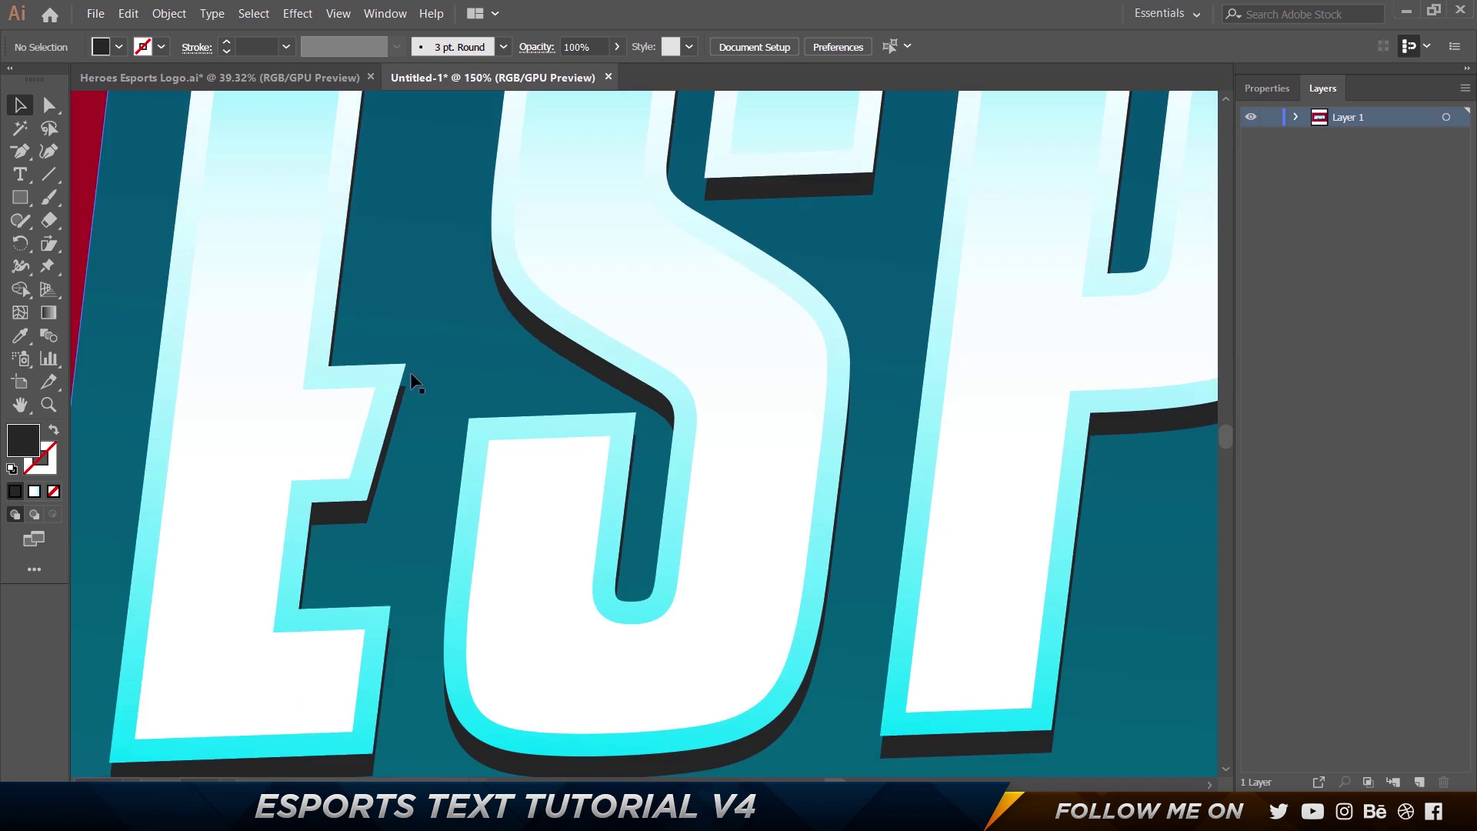
scroll(410, 375, "up", 4)
key("p")
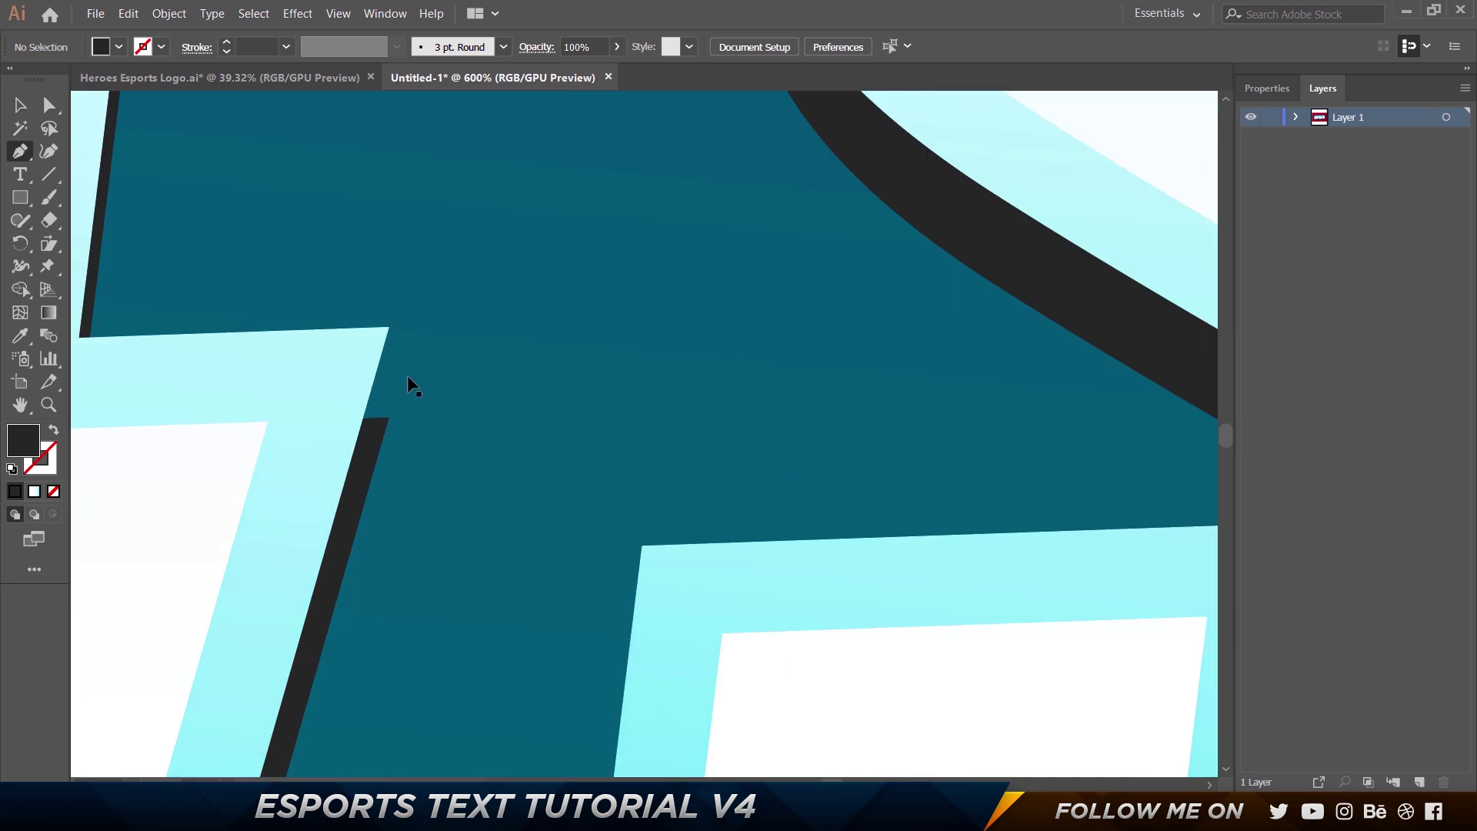
left_click(389, 328)
left_click(389, 419)
left_click(299, 419)
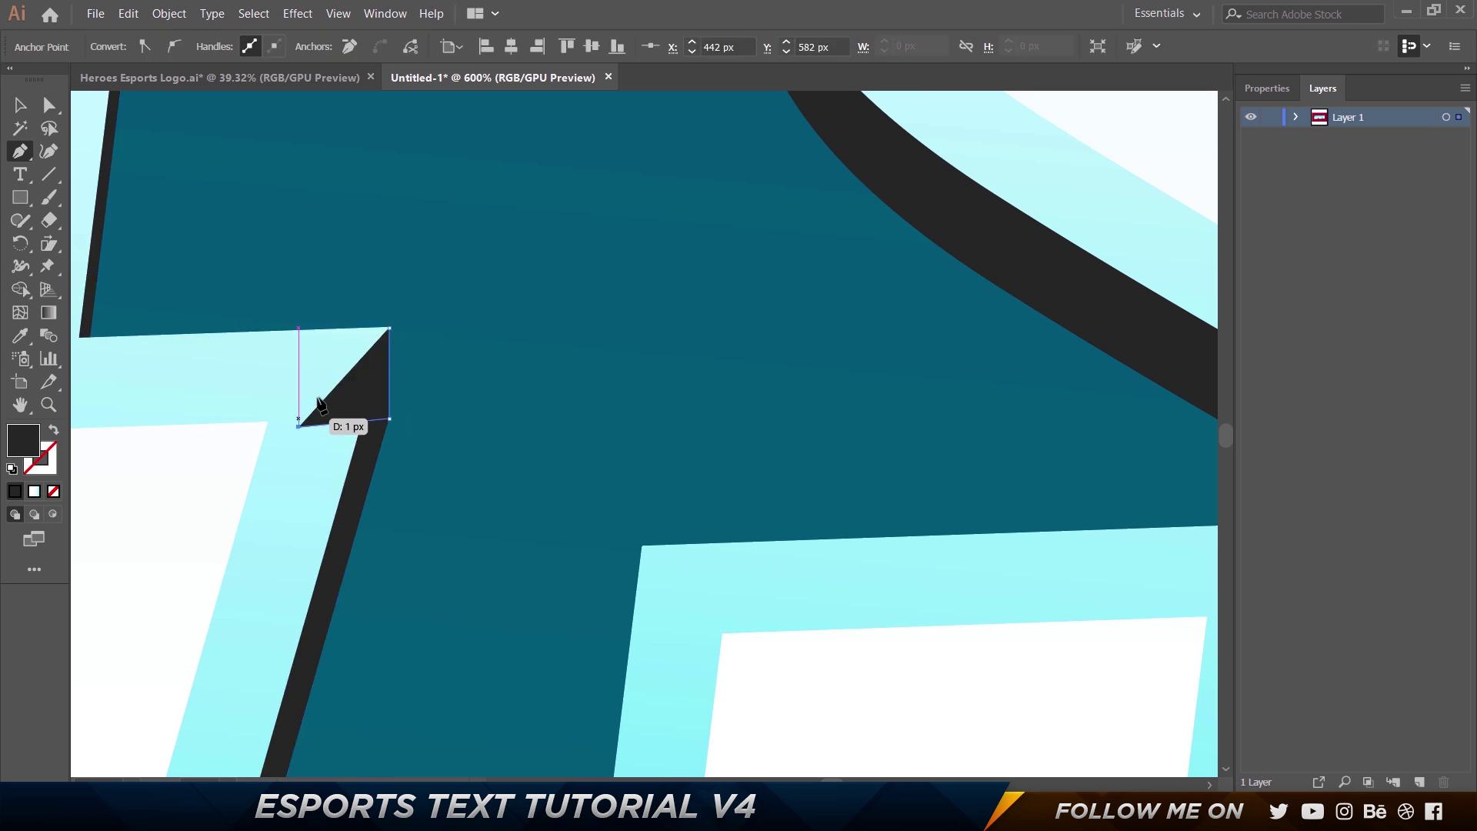
left_click(390, 328)
Select the corner triangle together with the lettering shadow, dock the Pathfinder panel, and unite both shapes.
key("v")
left_click(357, 498)
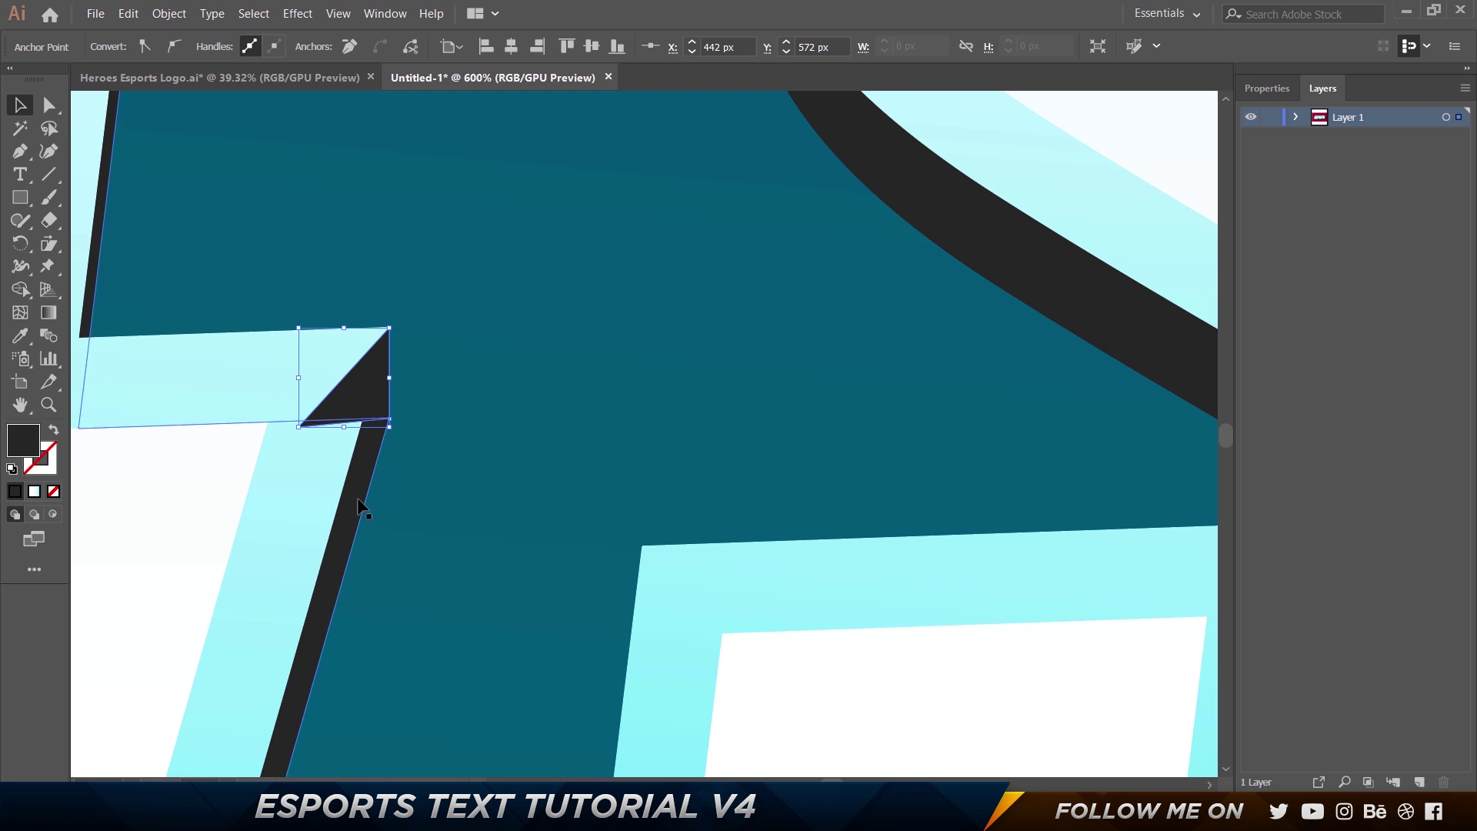
left_click(394, 12)
left_click(500, 579)
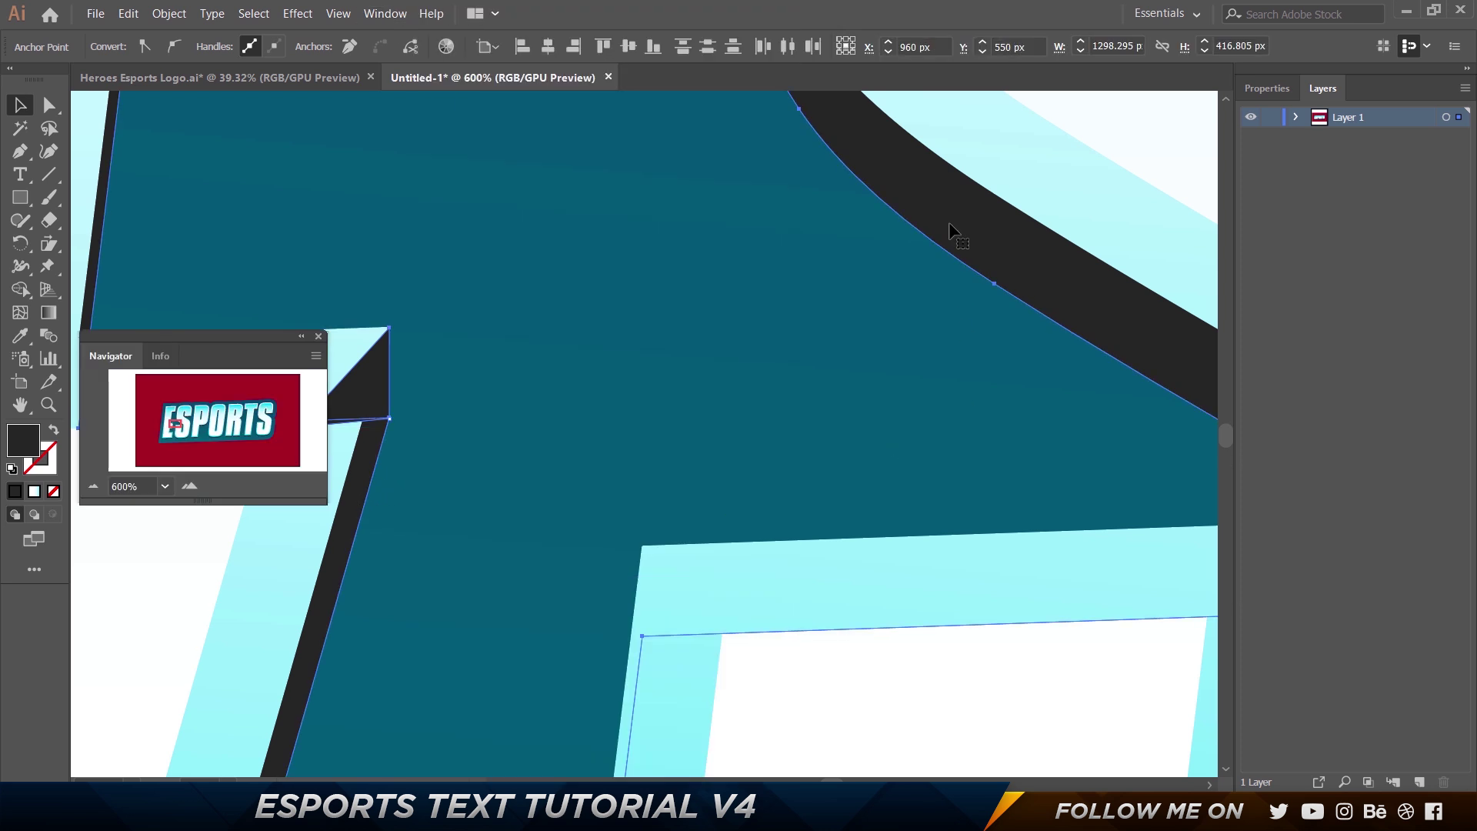
left_click(319, 336)
left_click(388, 14)
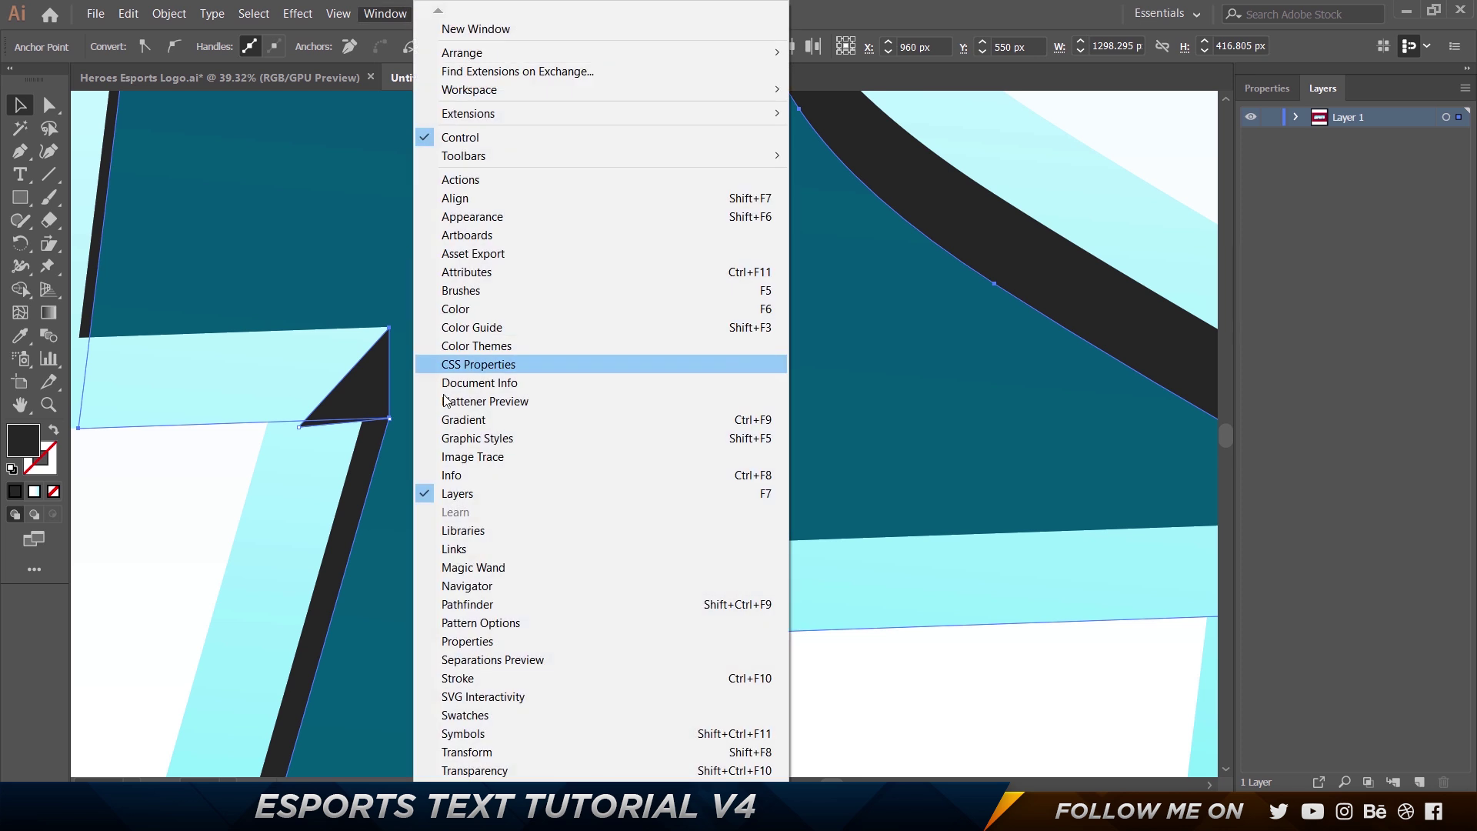
left_click(491, 603)
left_click_drag(1064, 109, 1382, 135)
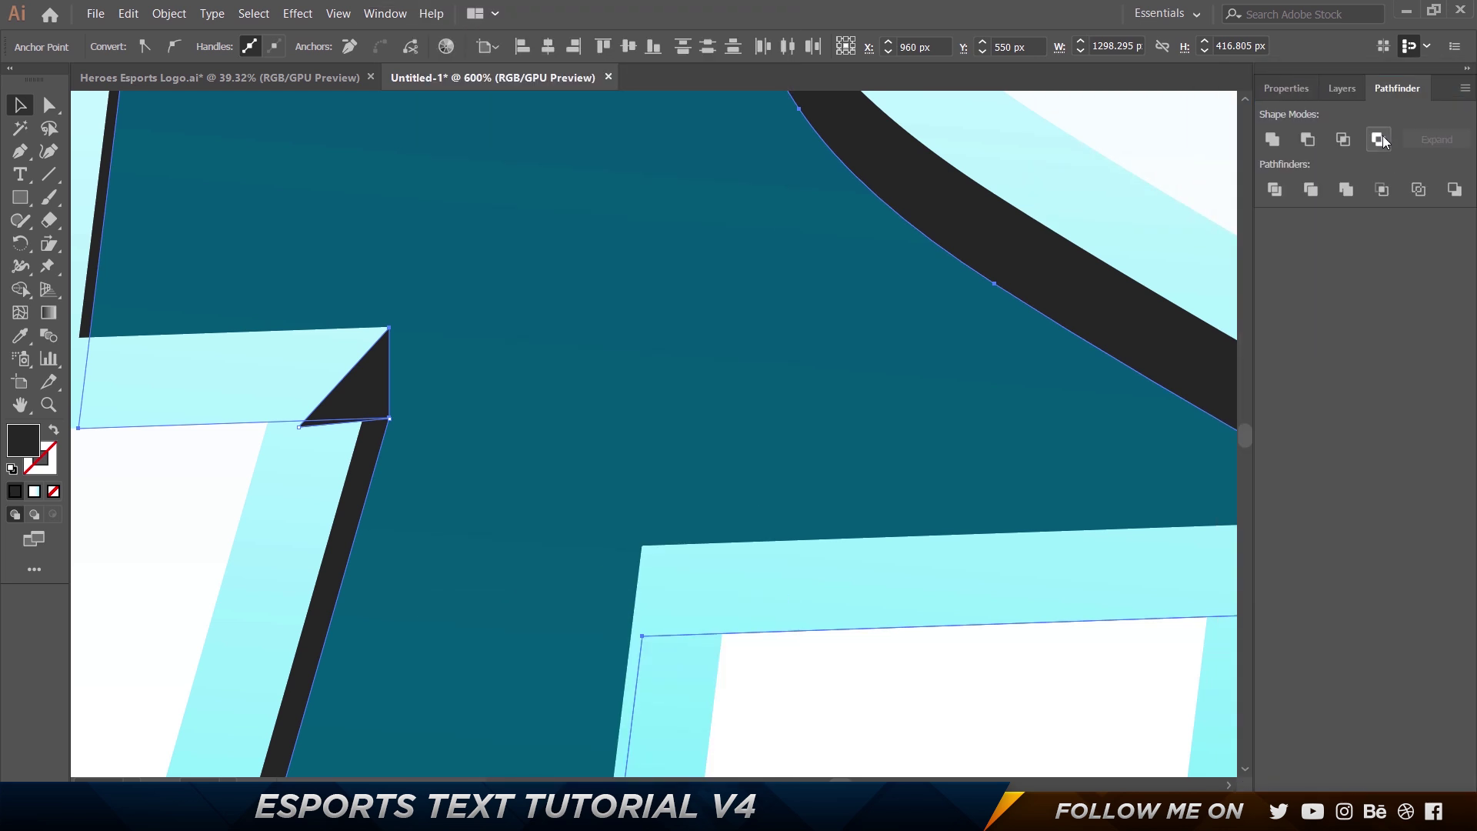
left_click(1273, 139)
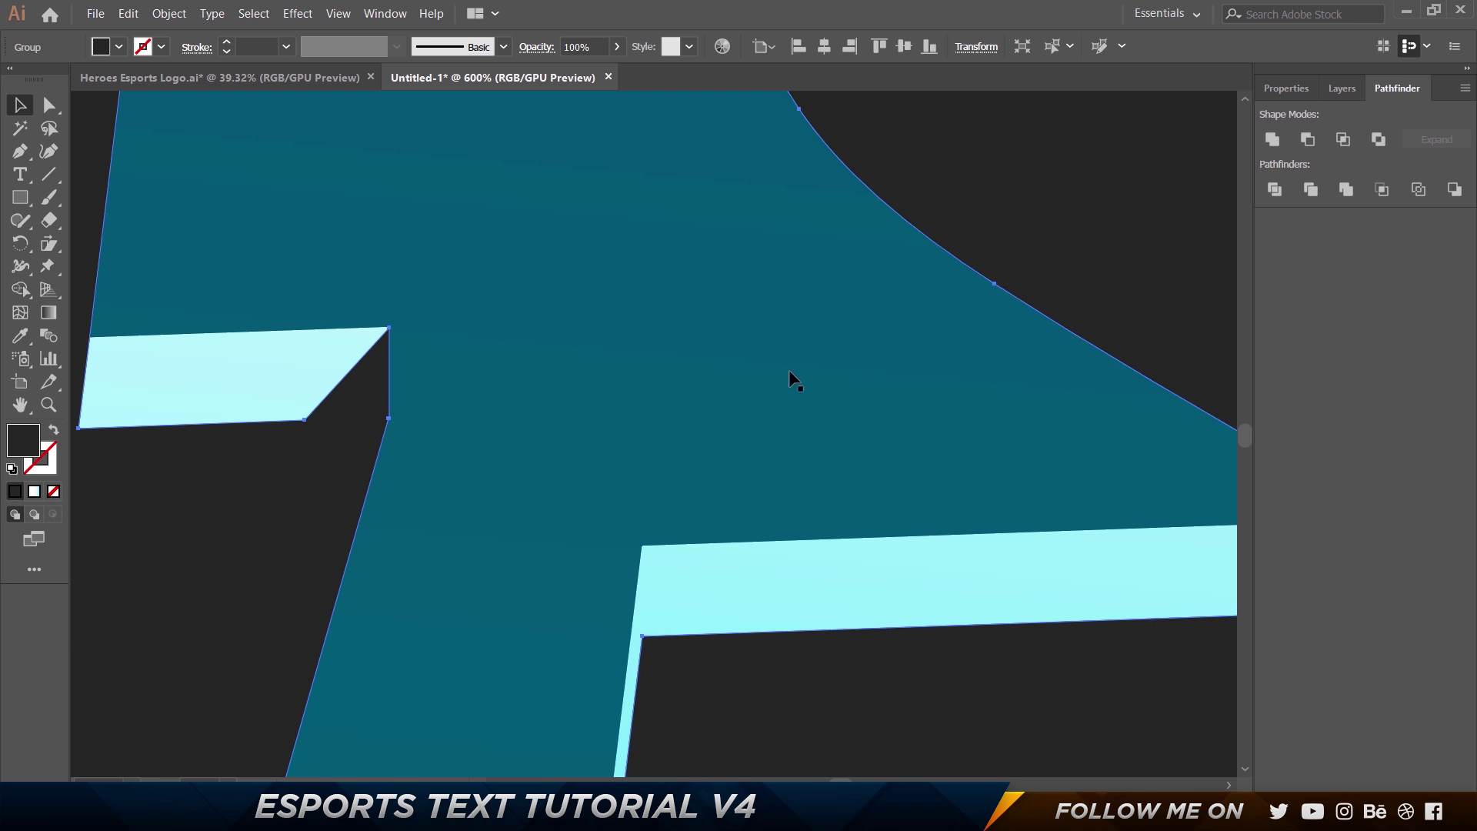
key("ctrl+minus")
key("ctrl+minus")
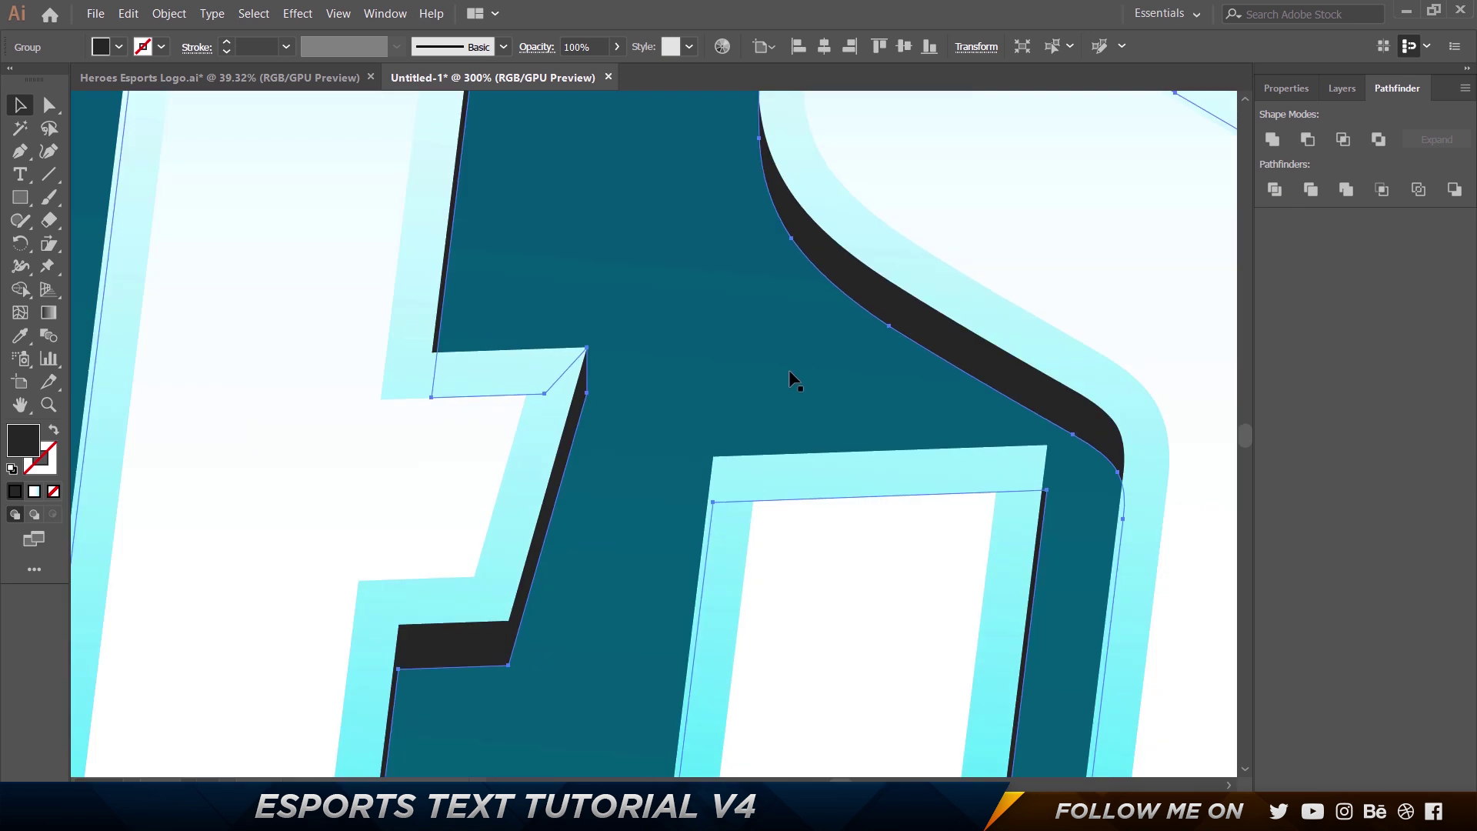
left_click(677, 431)
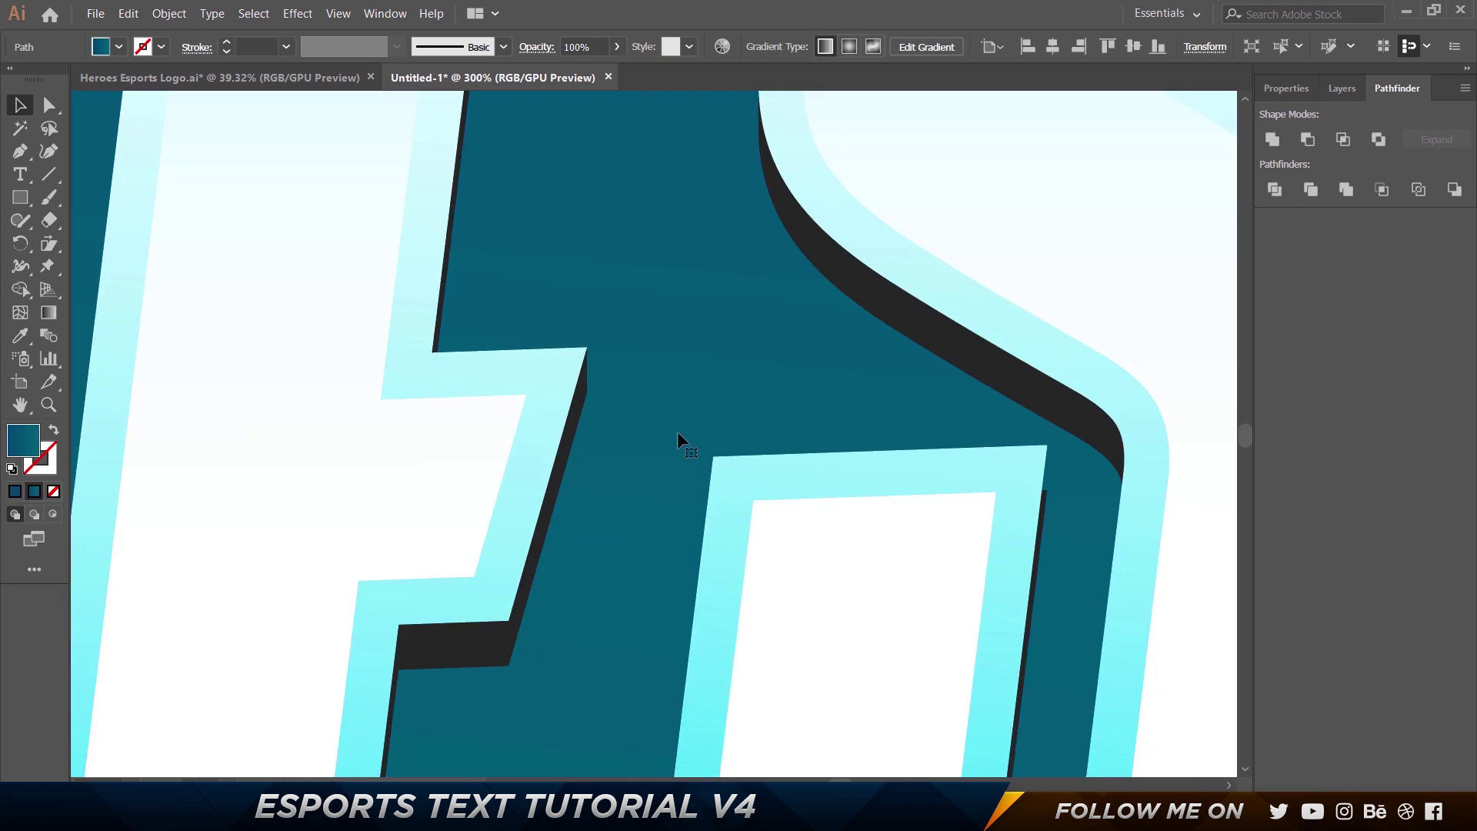
Turn off Snap to Pixel for the document.
scroll(631, 427, "down", 7)
scroll(542, 643, "up", 2)
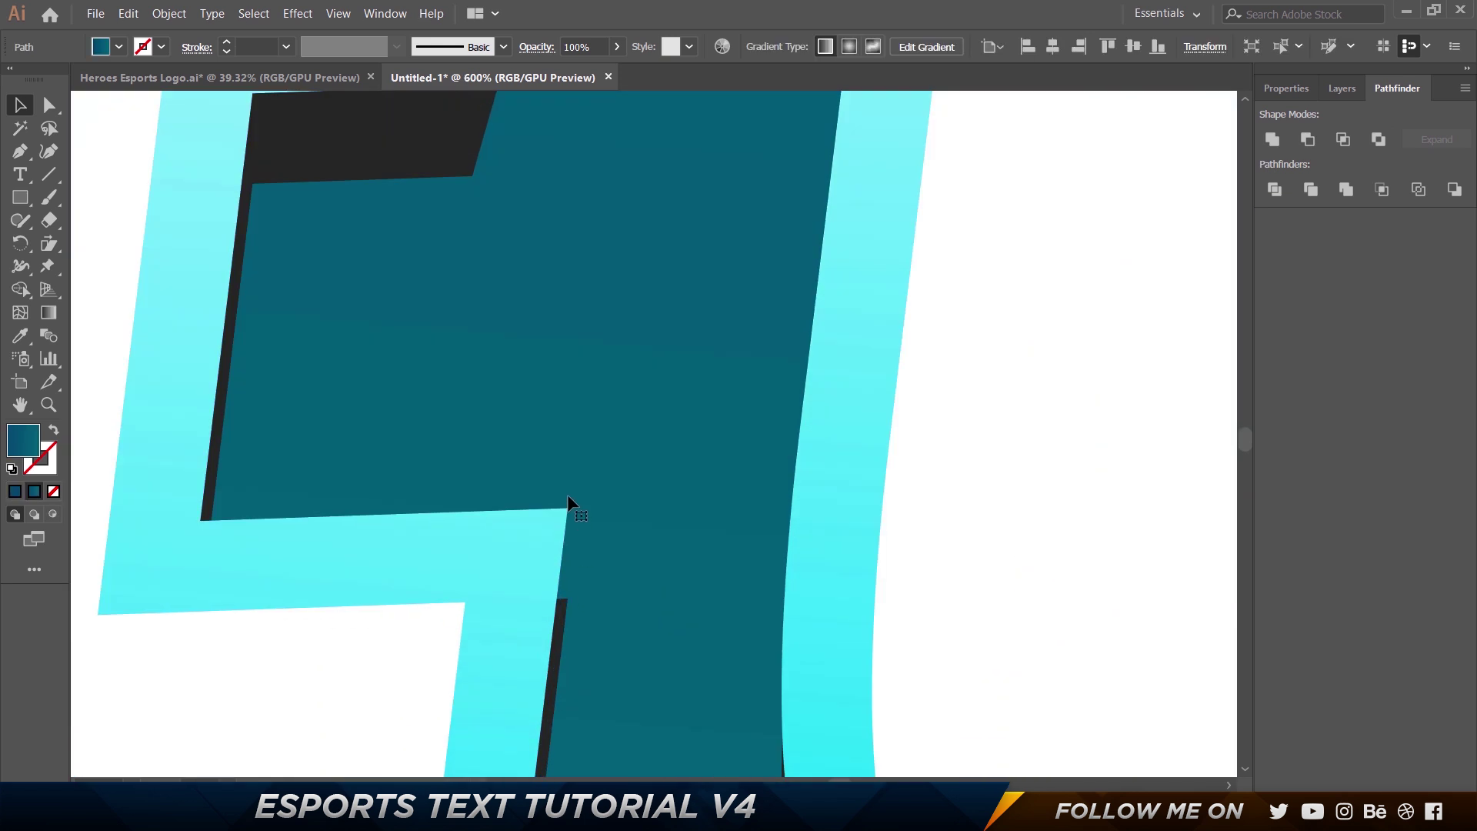
scroll(693, 501, "down", 4)
scroll(666, 451, "up", 4)
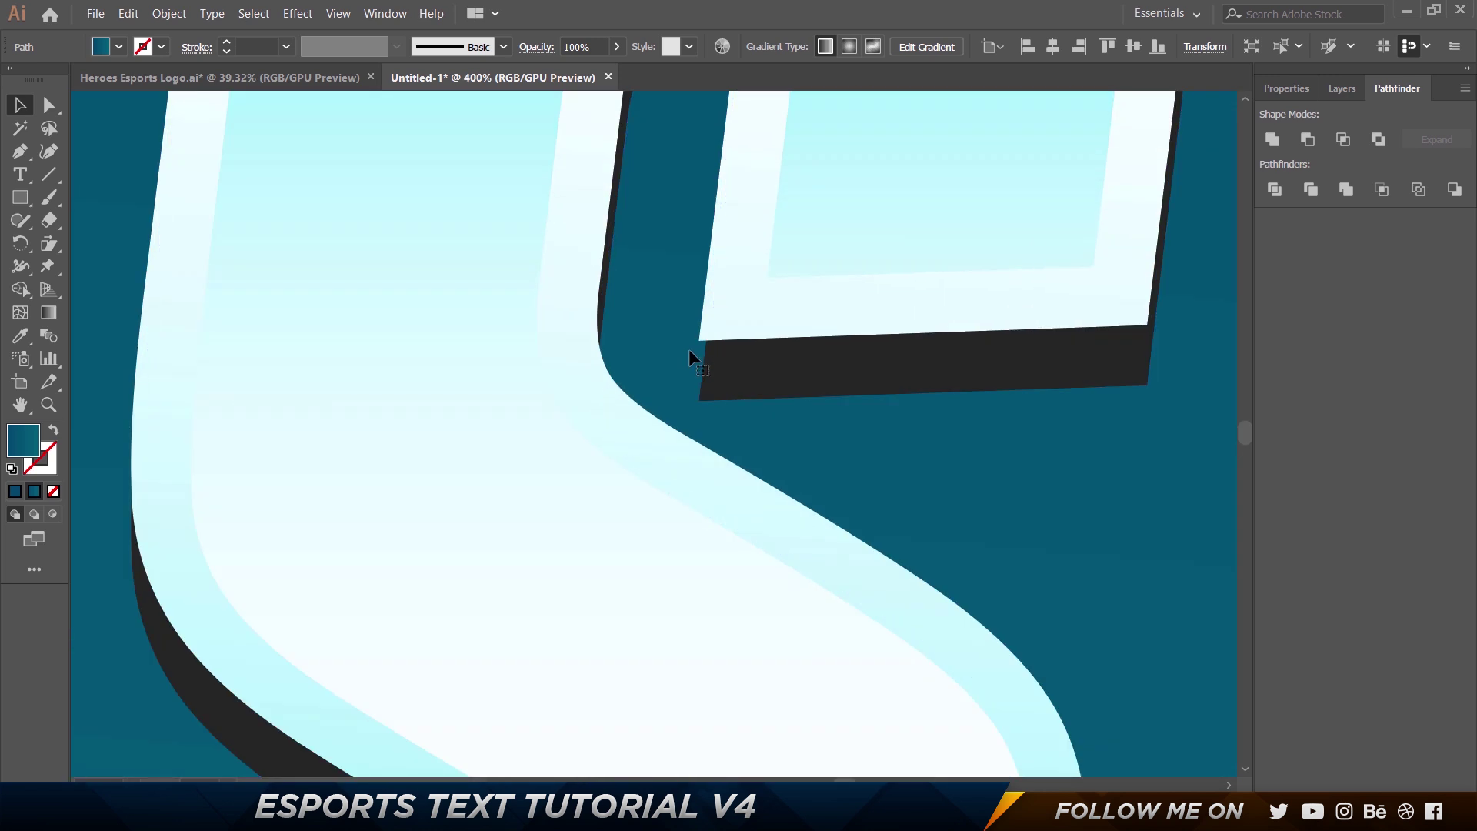
key("ctrl+1")
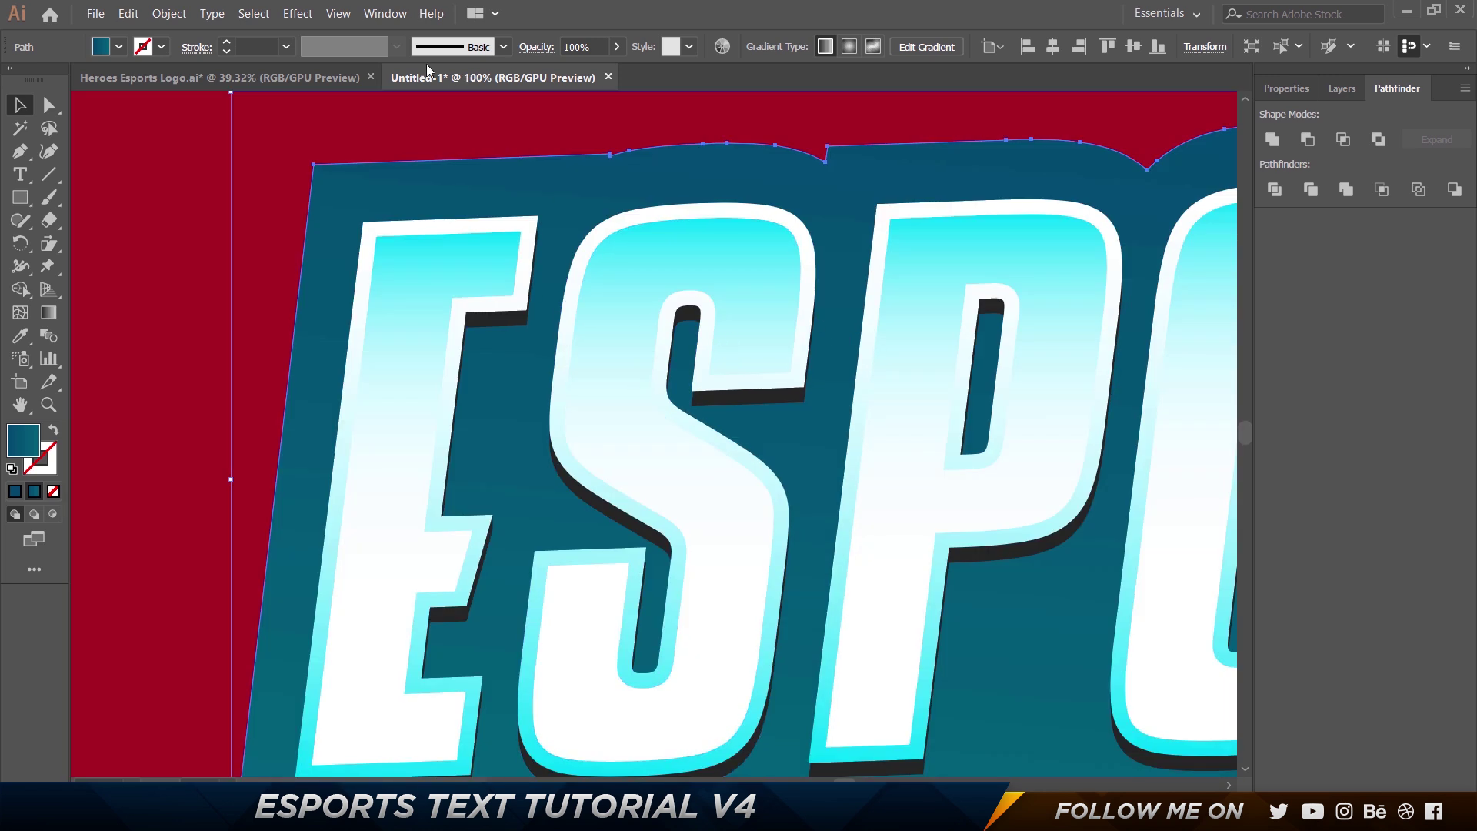
left_click(400, 20)
mouse_move(339, 14)
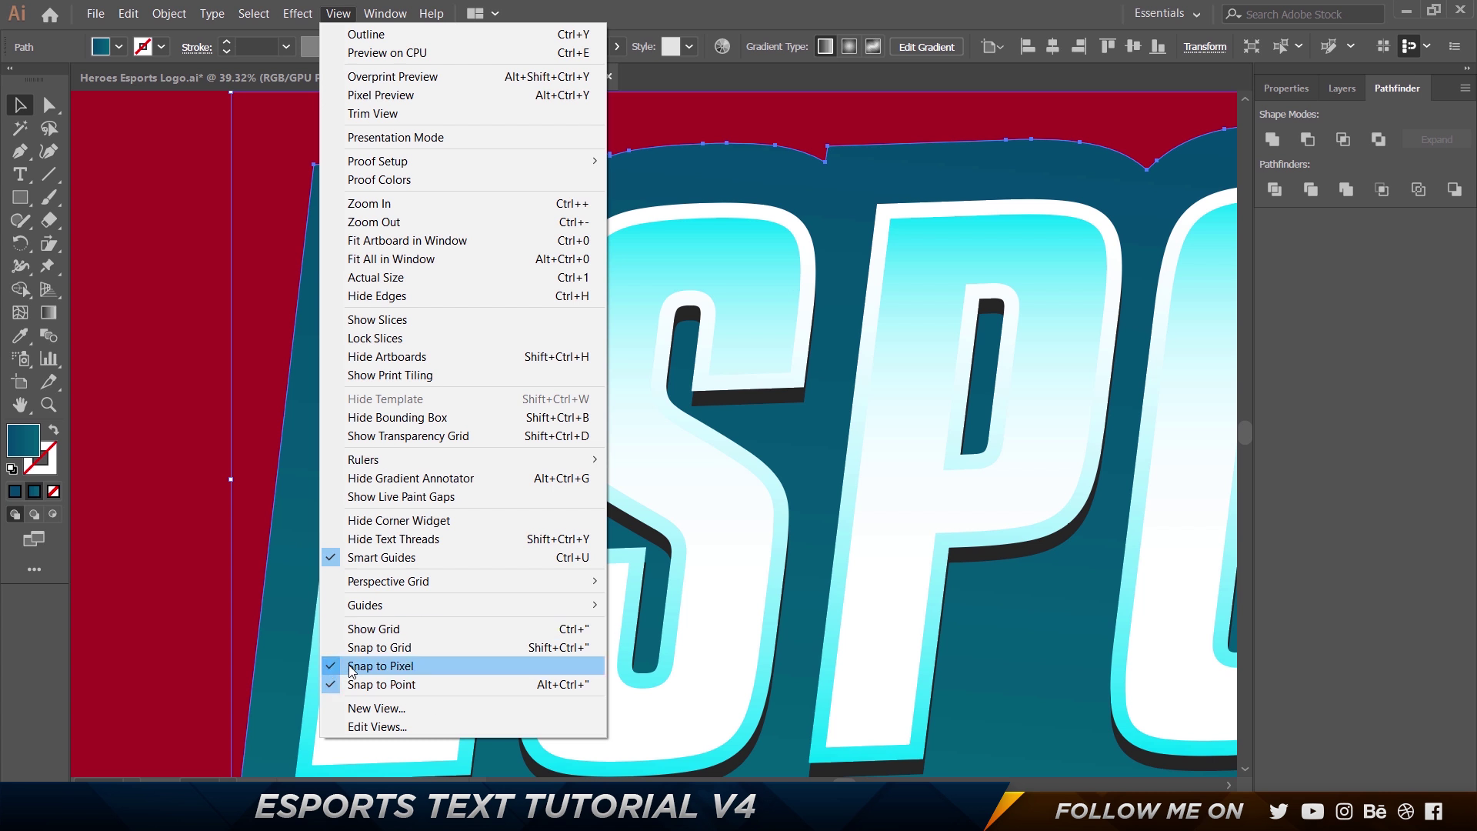
left_click(377, 666)
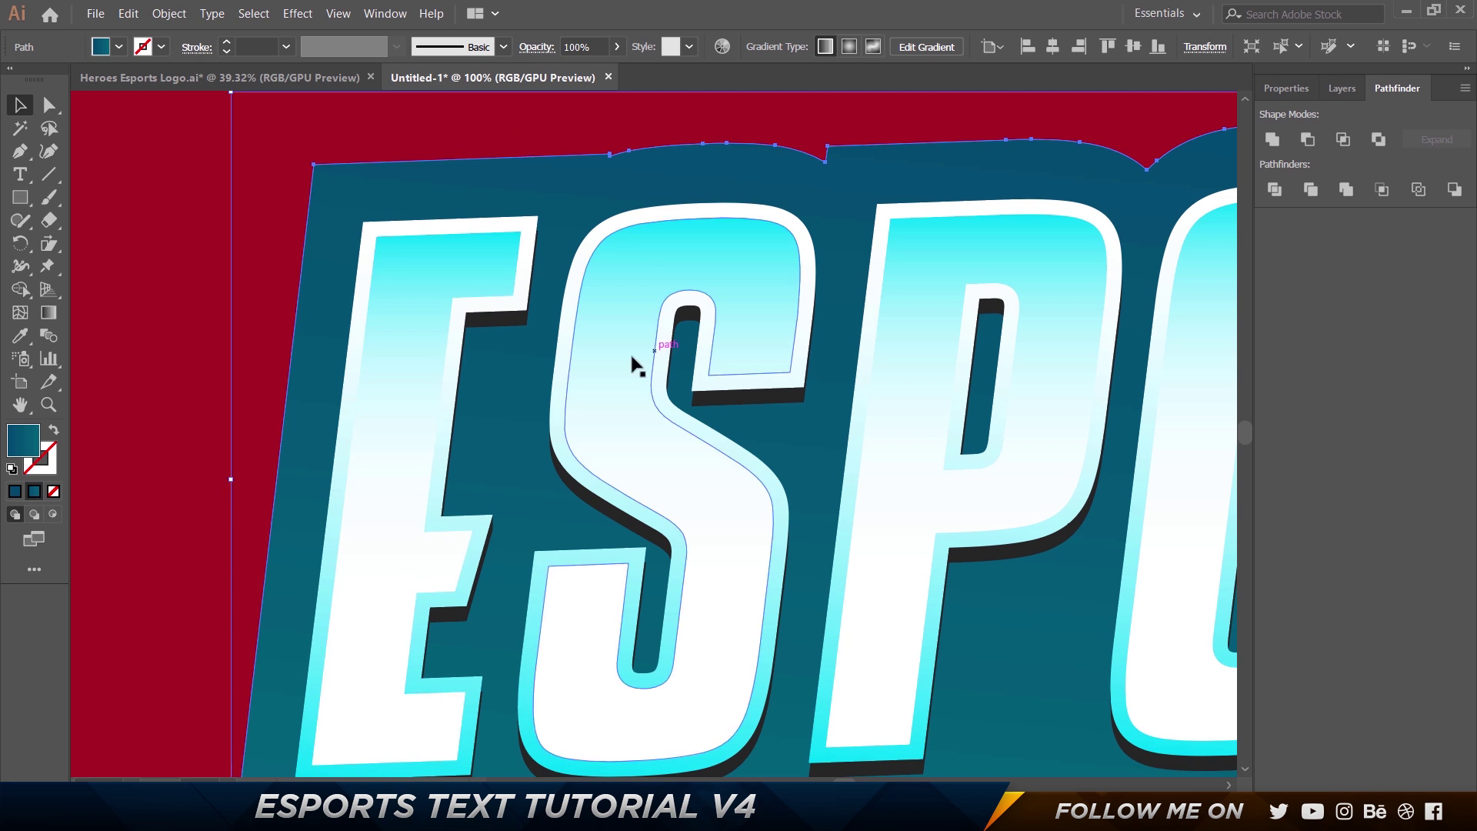
left_click_drag(1009, 351, 537, 343)
scroll(354, 715, "up", 2)
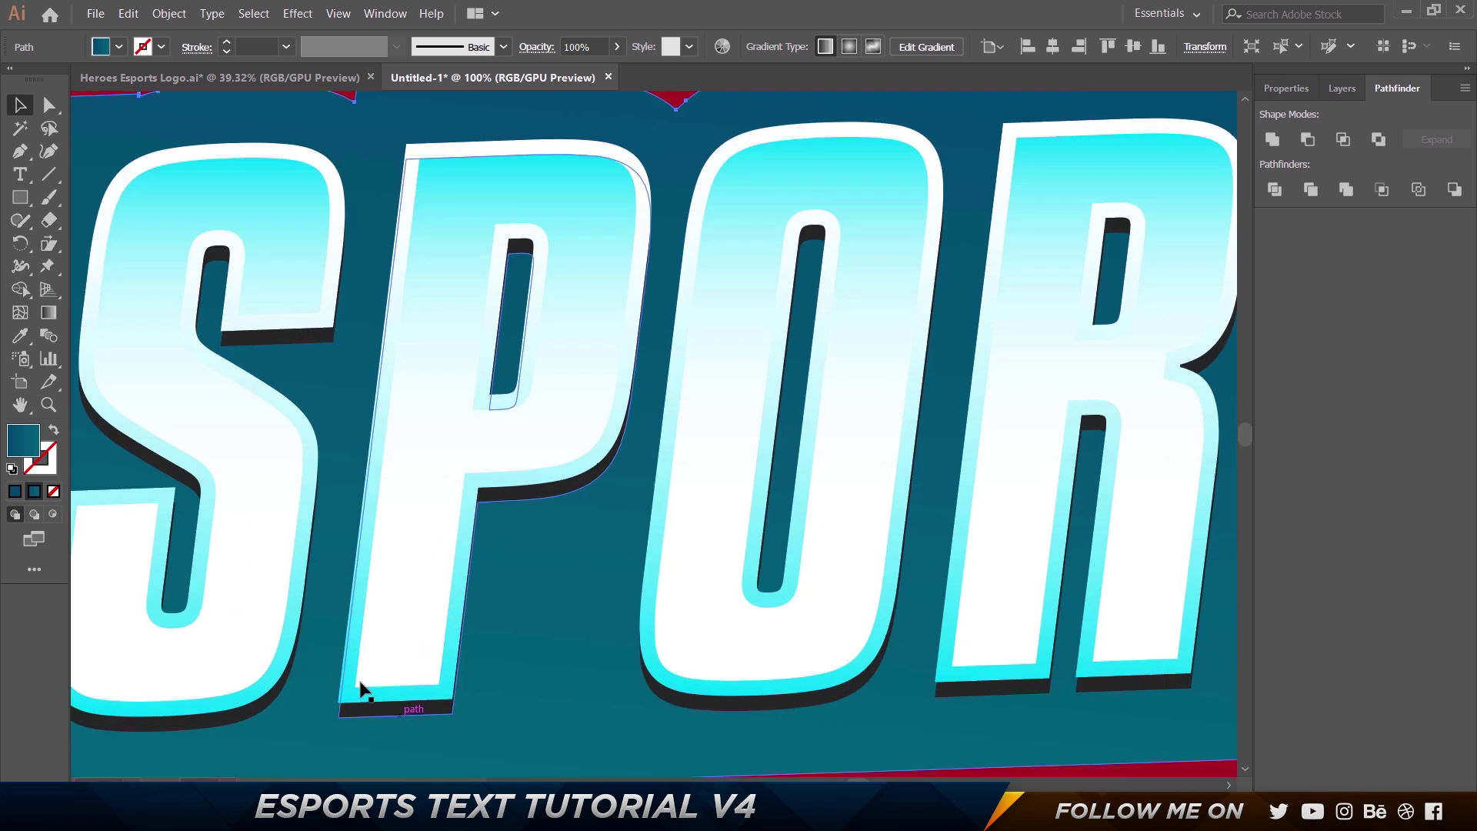
Inspect the lettering shadow's edges and corners on the remaining letters for gaps, and deselect the artwork.
scroll(343, 733, "up", 2)
scroll(339, 654, "down", 3)
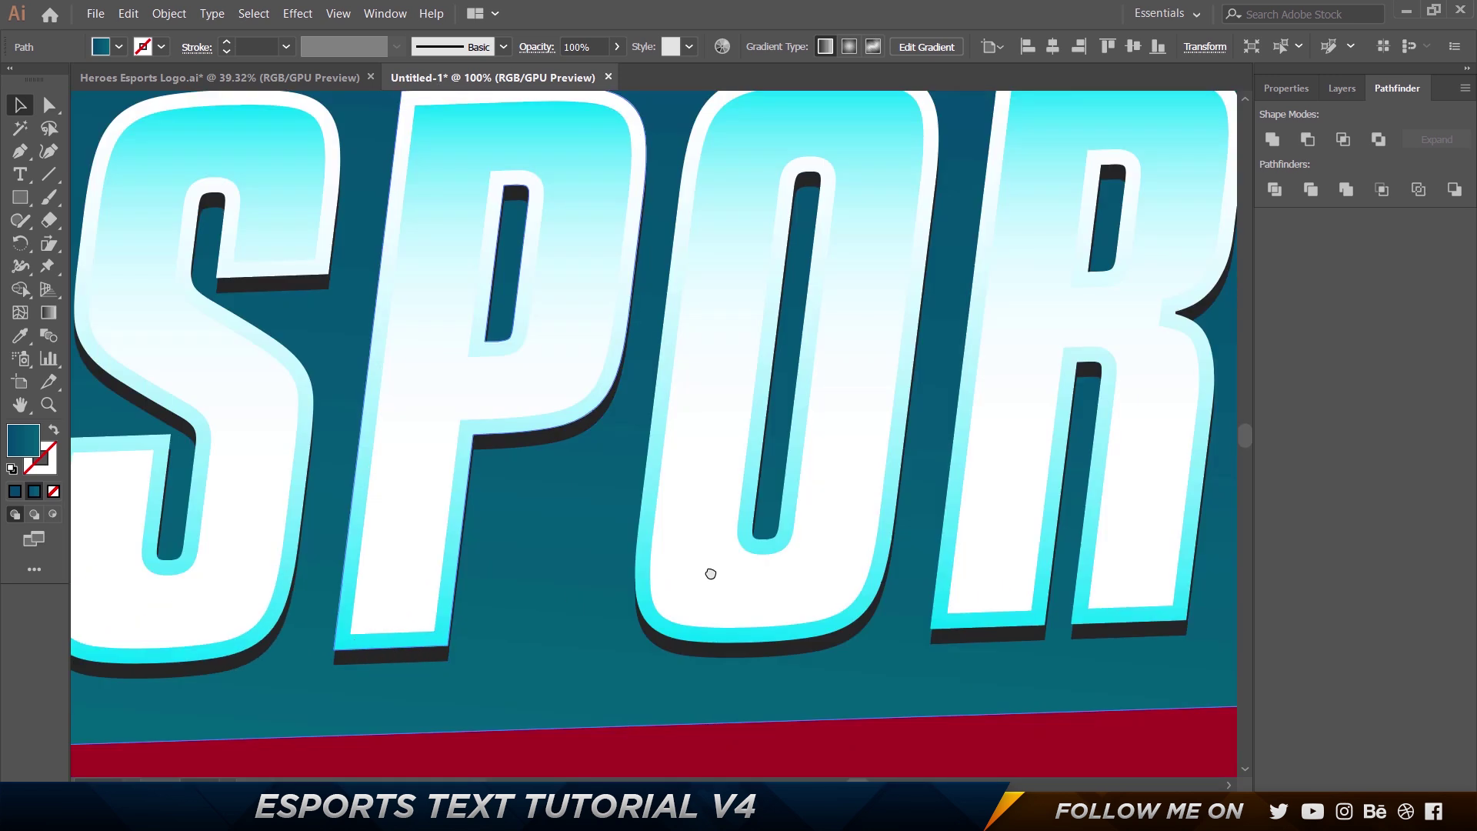
left_click_drag(1070, 440, 625, 544)
left_click_drag(806, 330, 538, 423)
scroll(573, 356, "up", 4)
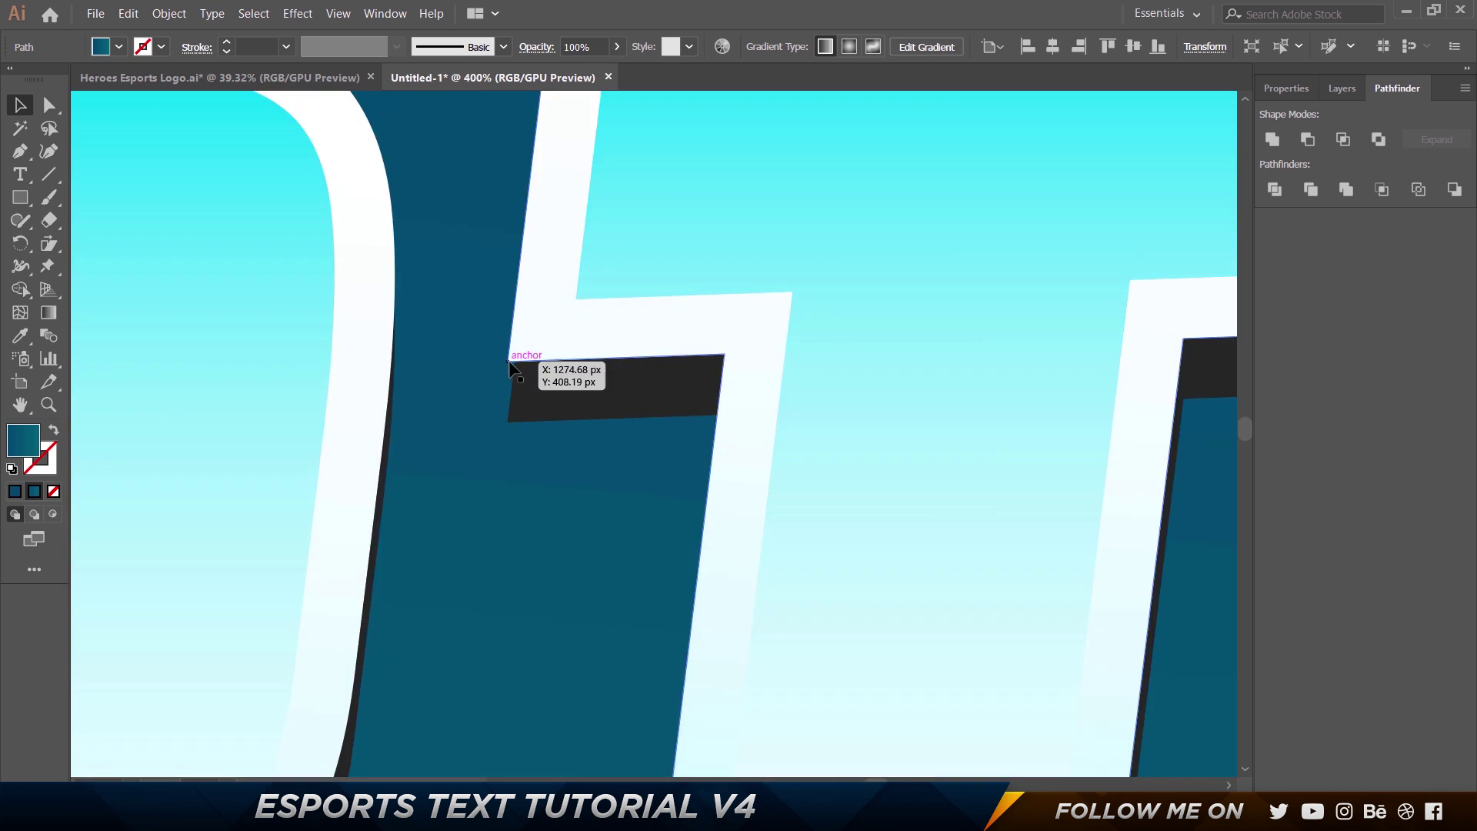
scroll(507, 361, "down", 3)
left_click_drag(873, 416, 574, 309)
scroll(793, 379, "up", 5)
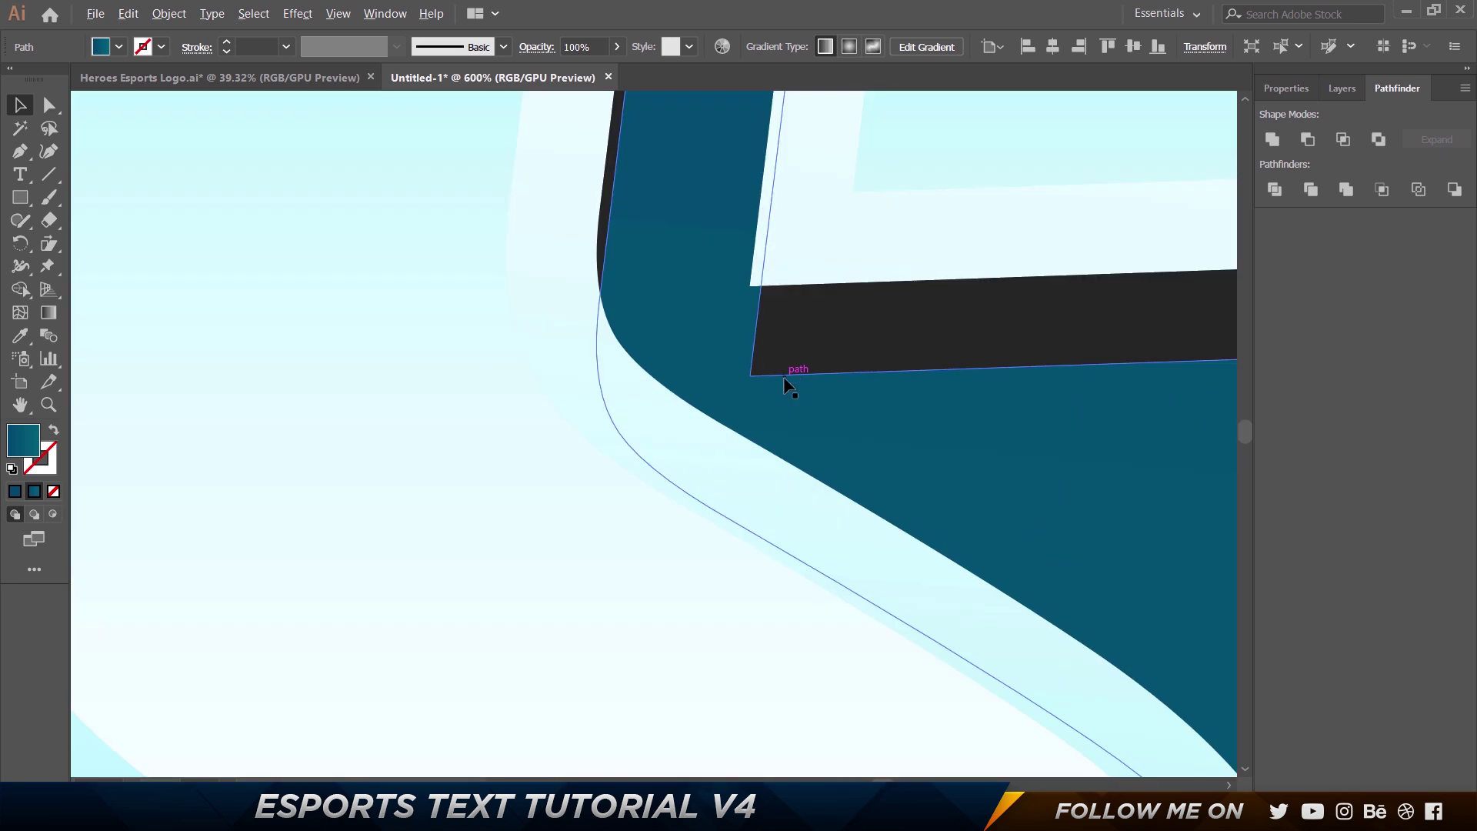
scroll(731, 266, "down", 7)
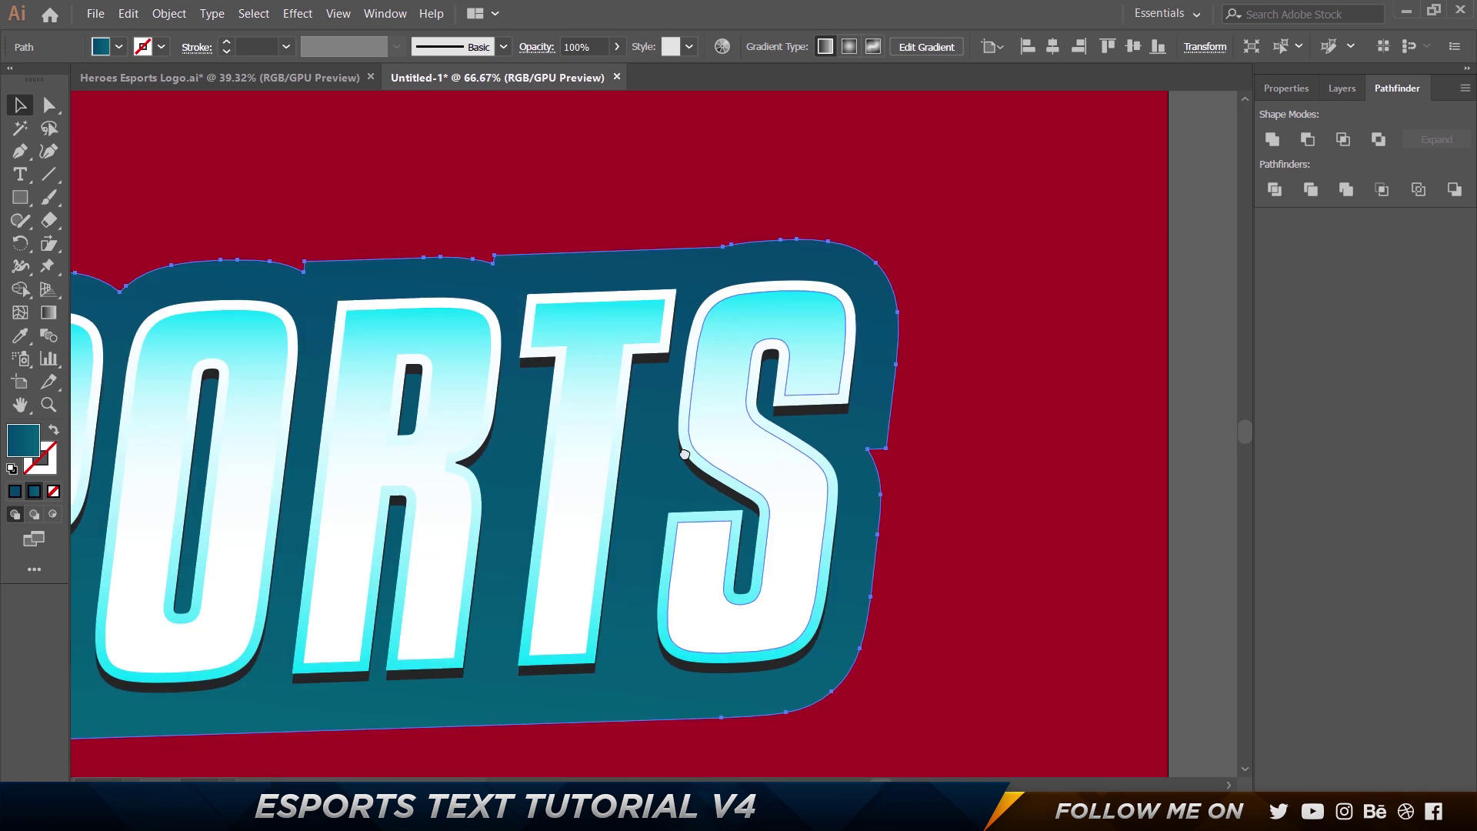
scroll(864, 419, "down", 2)
left_click(694, 606)
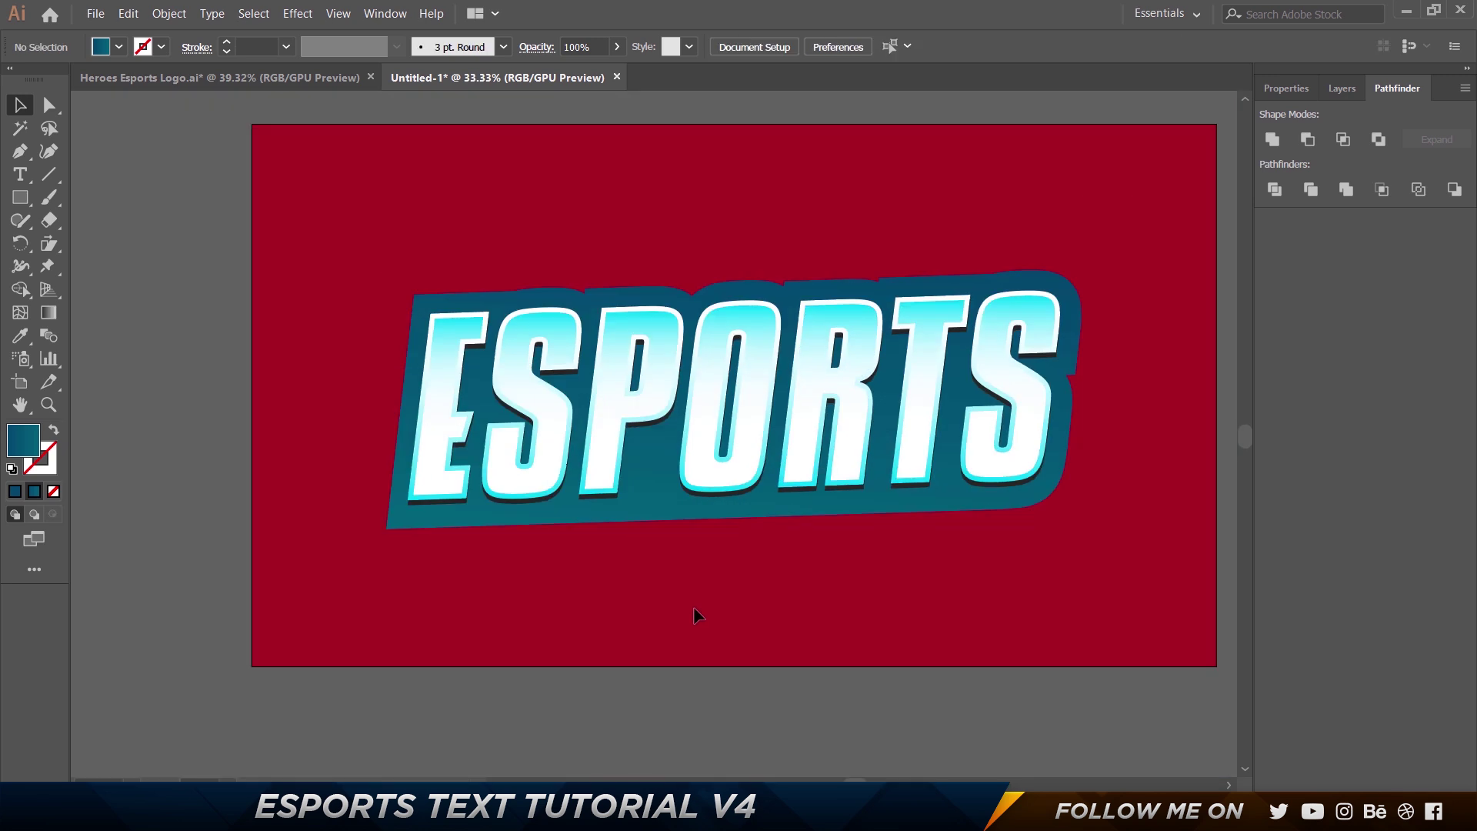
Select the blue-teal backing, reduce its height slightly by raising its lower edge, and deselect it.
scroll(656, 521, "up", 1)
left_click(693, 523)
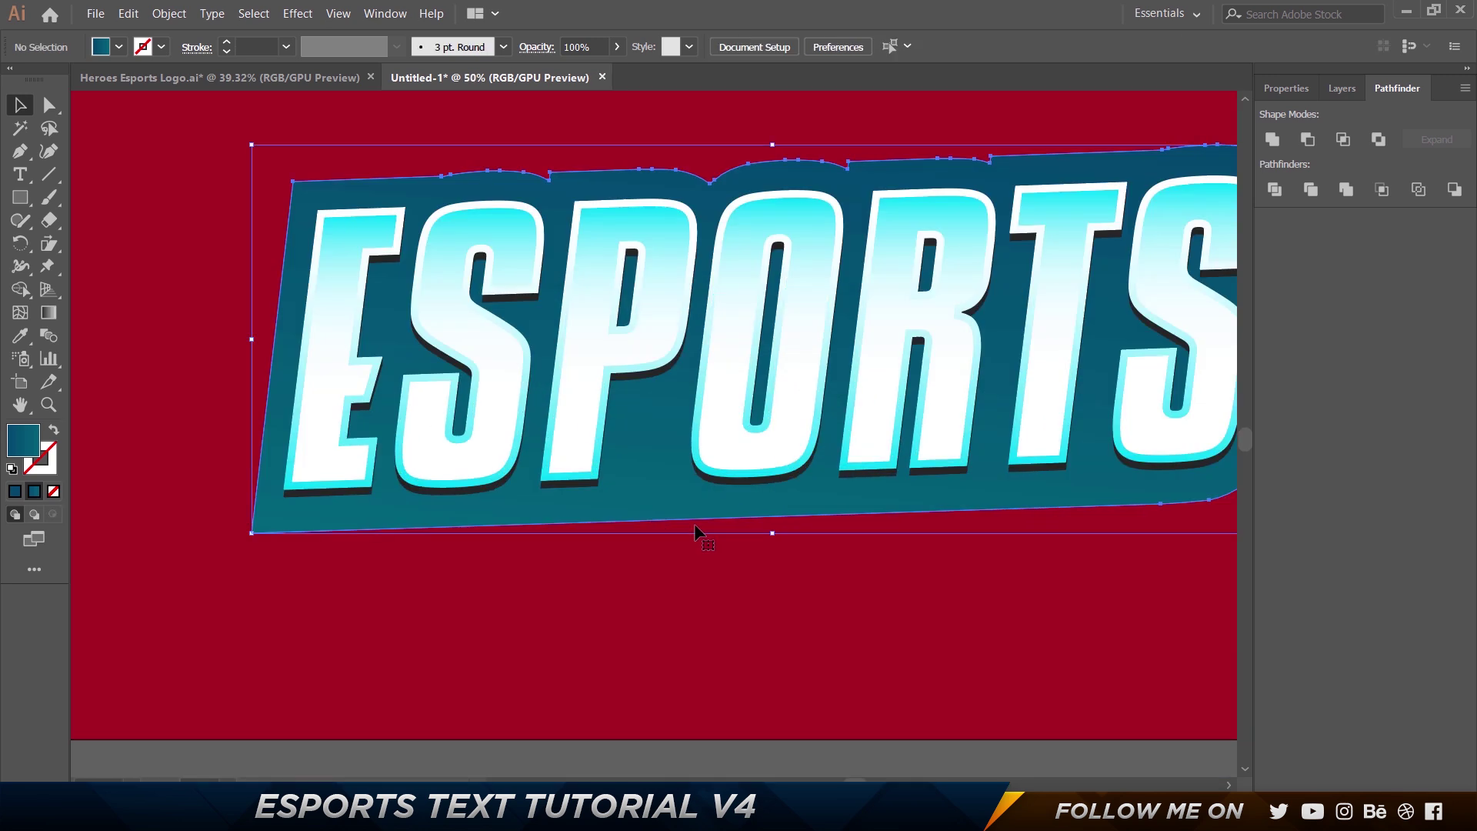
left_click_drag(777, 535, 777, 527)
left_click(739, 593)
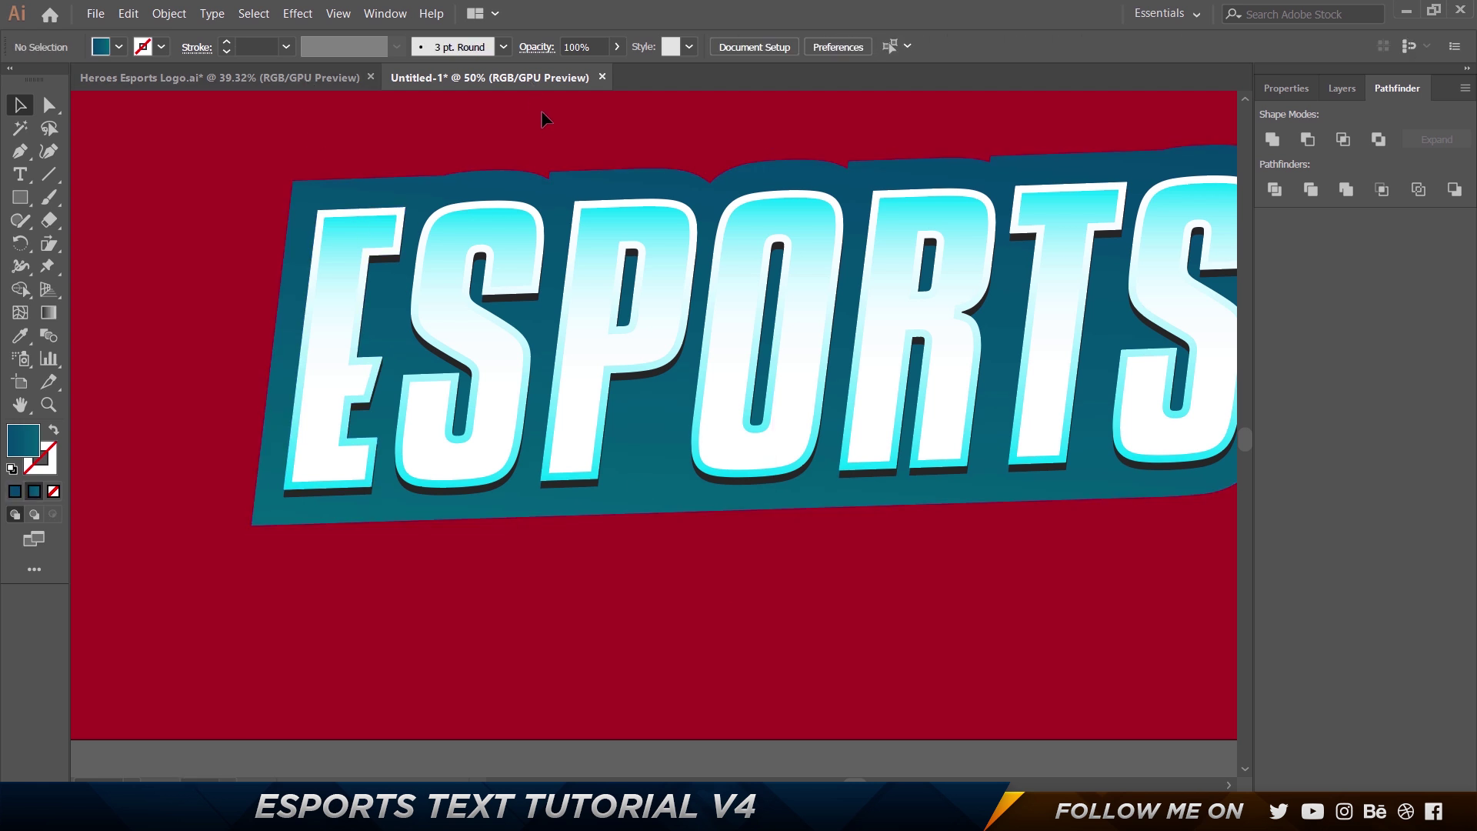
Select the blue-teal backing and duplicate it in place.
left_click_drag(575, 134, 495, 134)
left_click(528, 197)
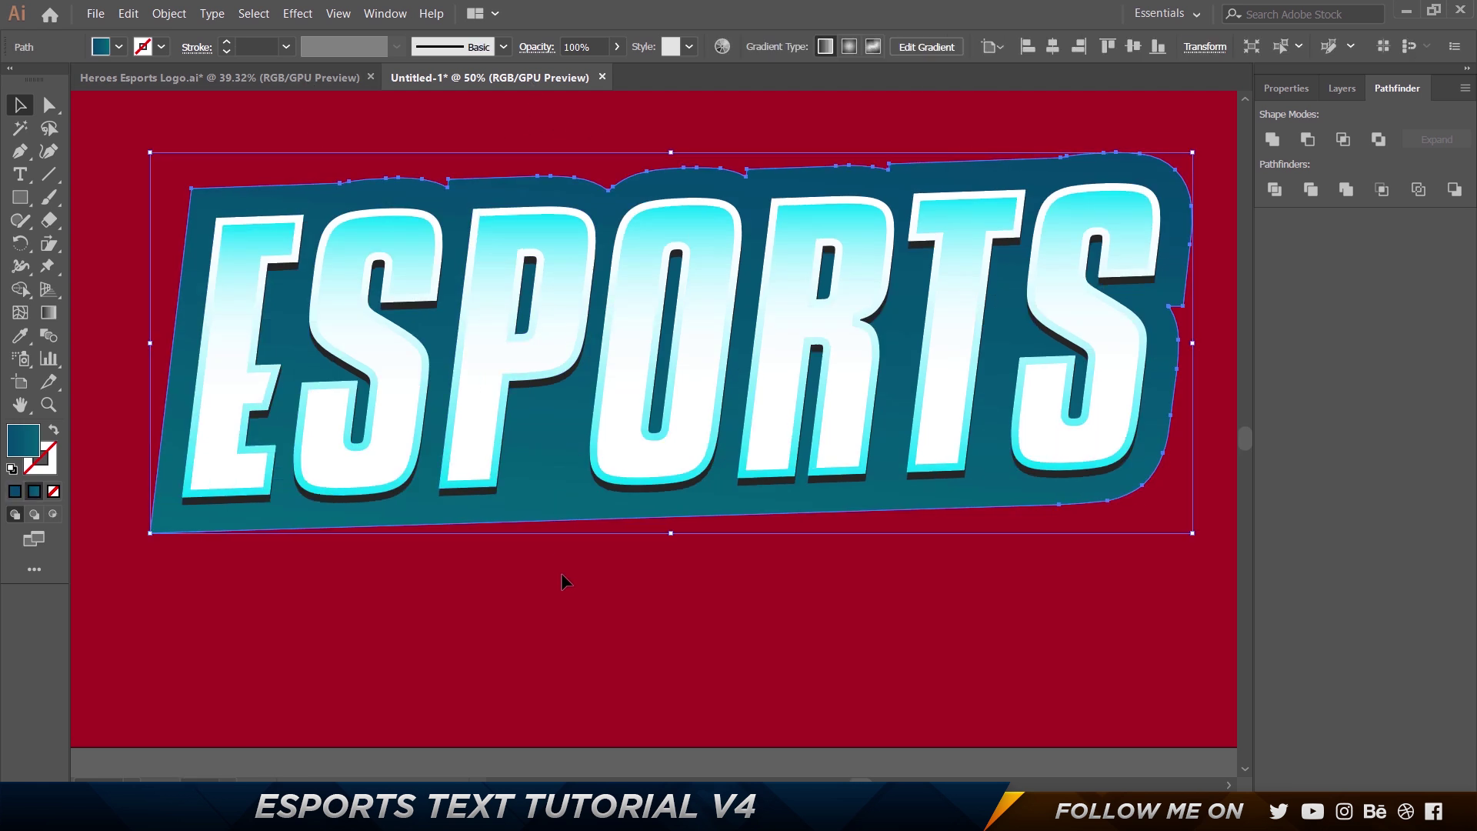
key("a")
key("v")
Try to recolour the gradient-filled backing copy with black 000000.
double_click(30, 453)
left_click_drag(1008, 422, 1012, 479)
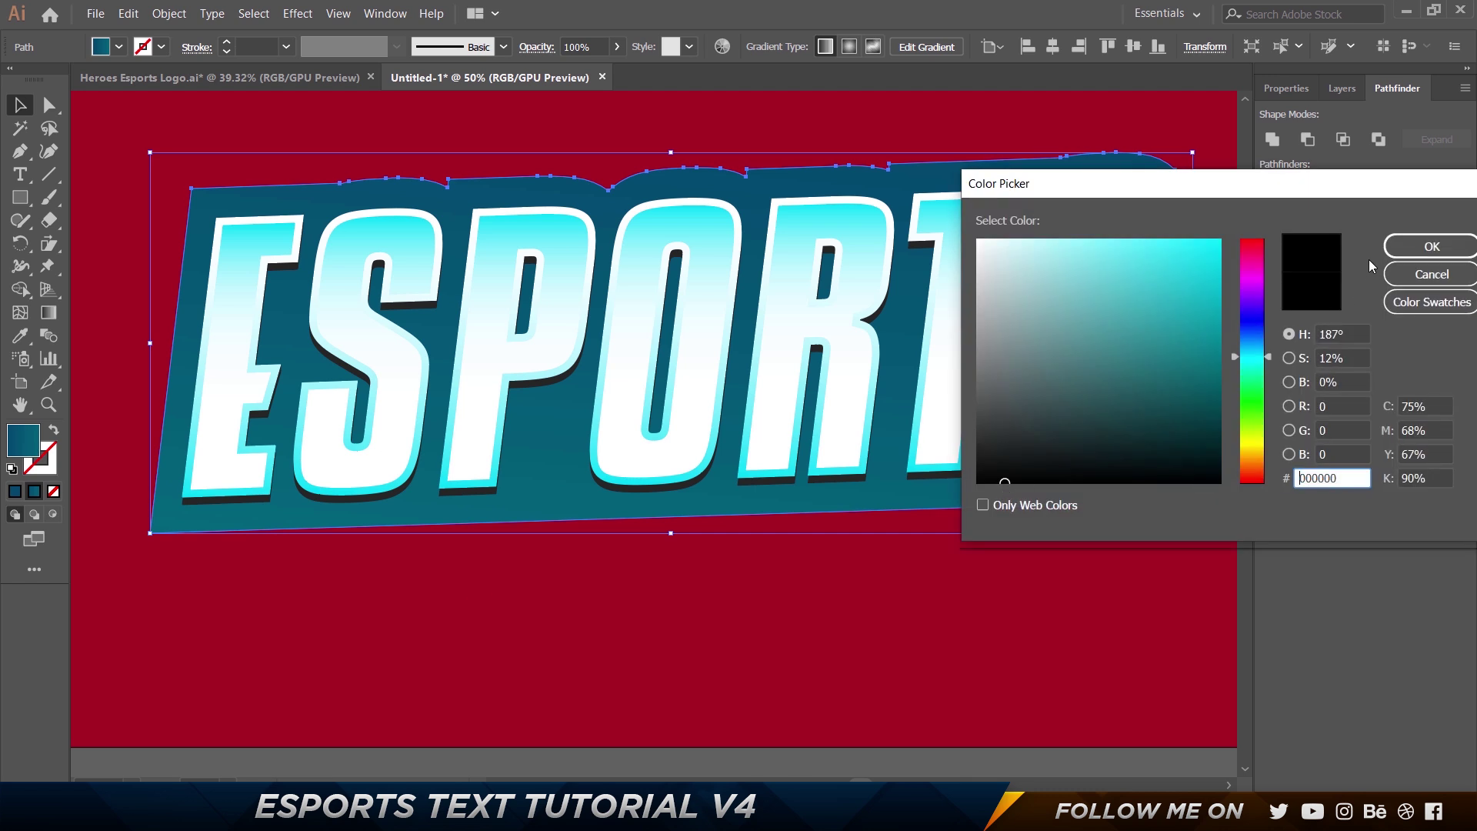
left_click(1396, 252)
key(".")
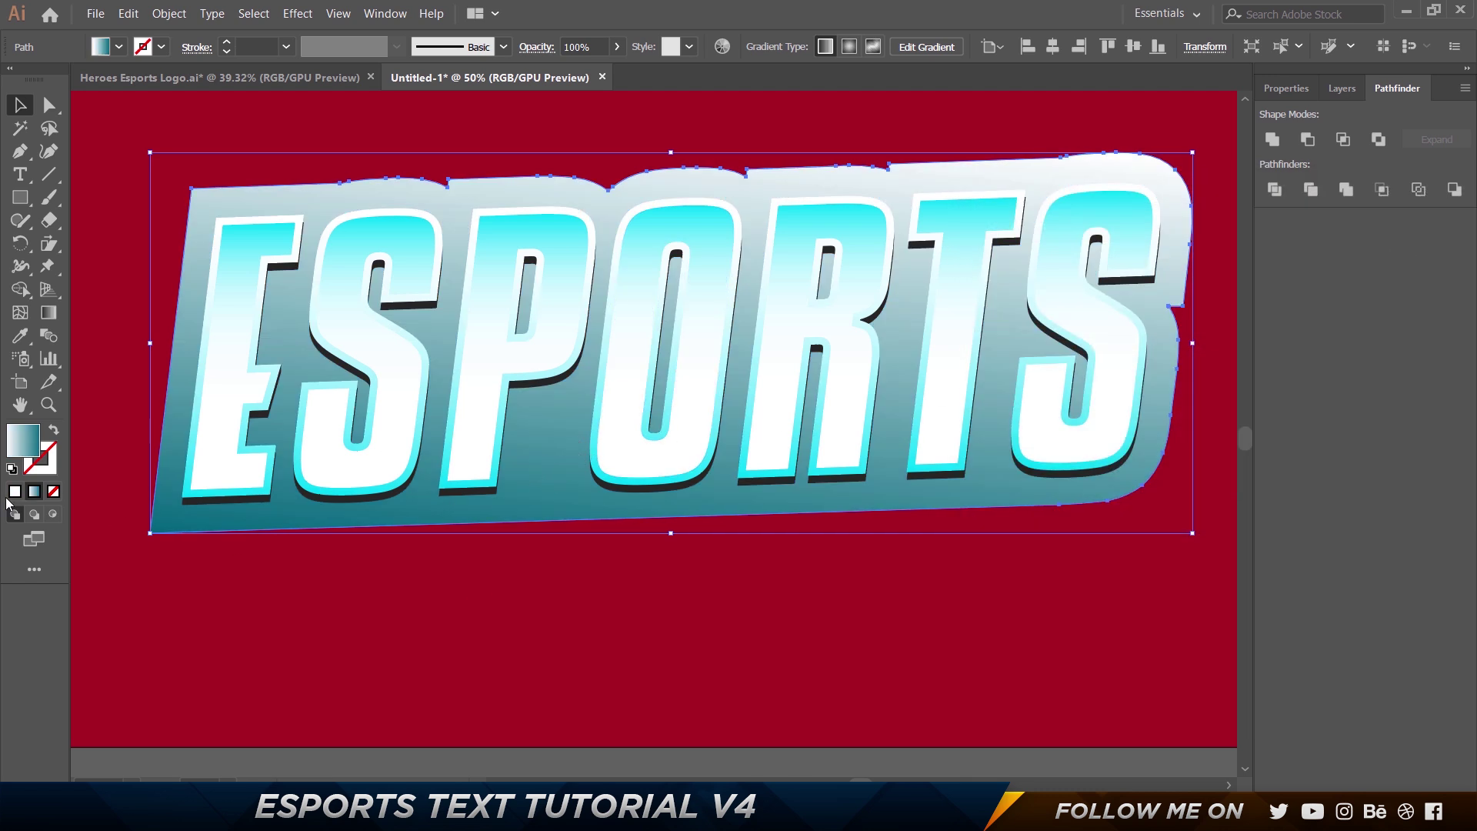
Change the backing copy's gradient to a solid near-black fill, 040505, and close the floating Color panel.
left_click(15, 491)
double_click(31, 451)
left_click(1005, 478)
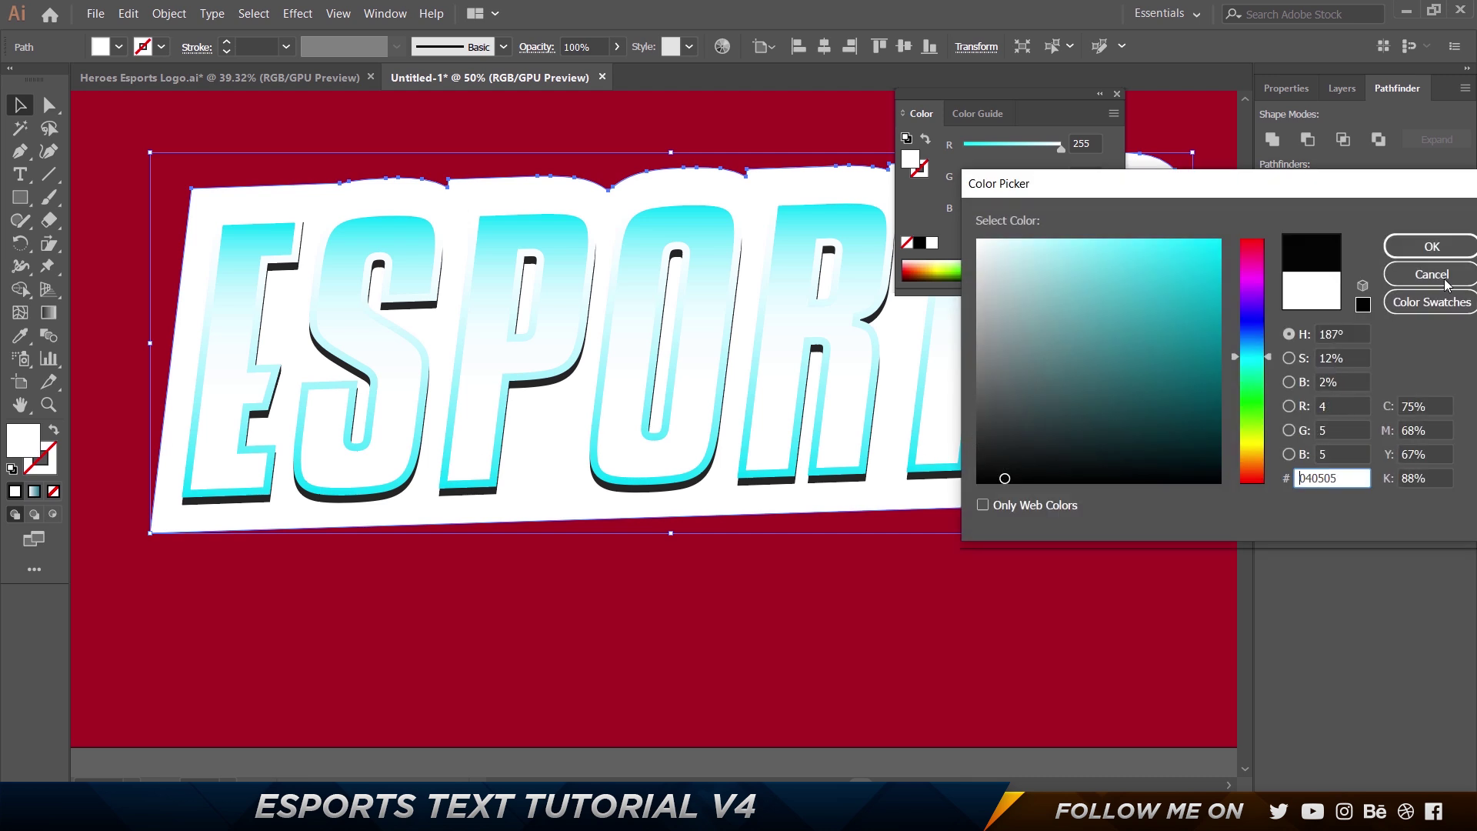
left_click(1412, 253)
left_click(1118, 94)
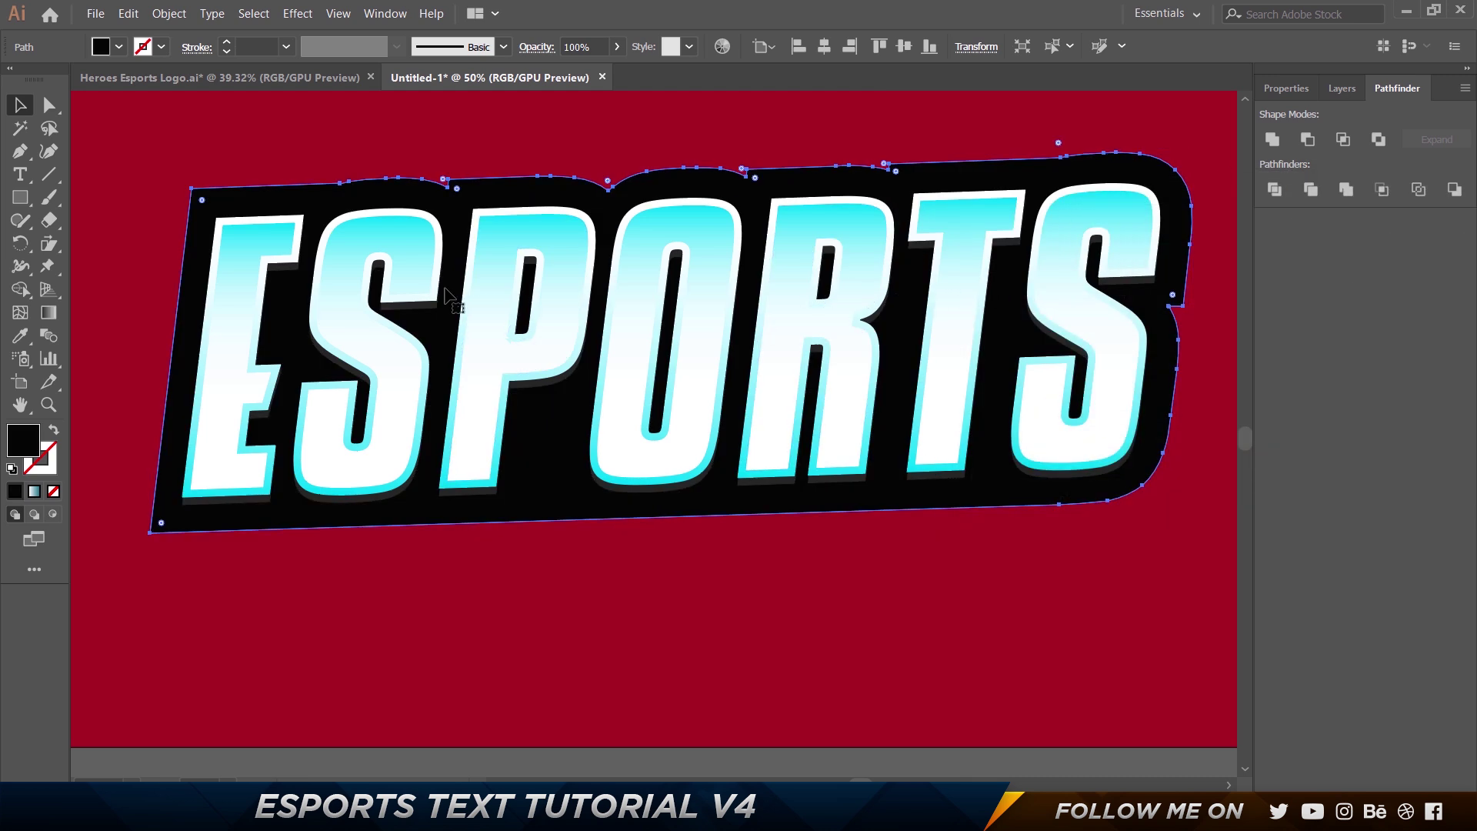
Arrange the black copy between the blue-teal backing and the red background, and nudge it down four large increments.
key("ctrl+[")
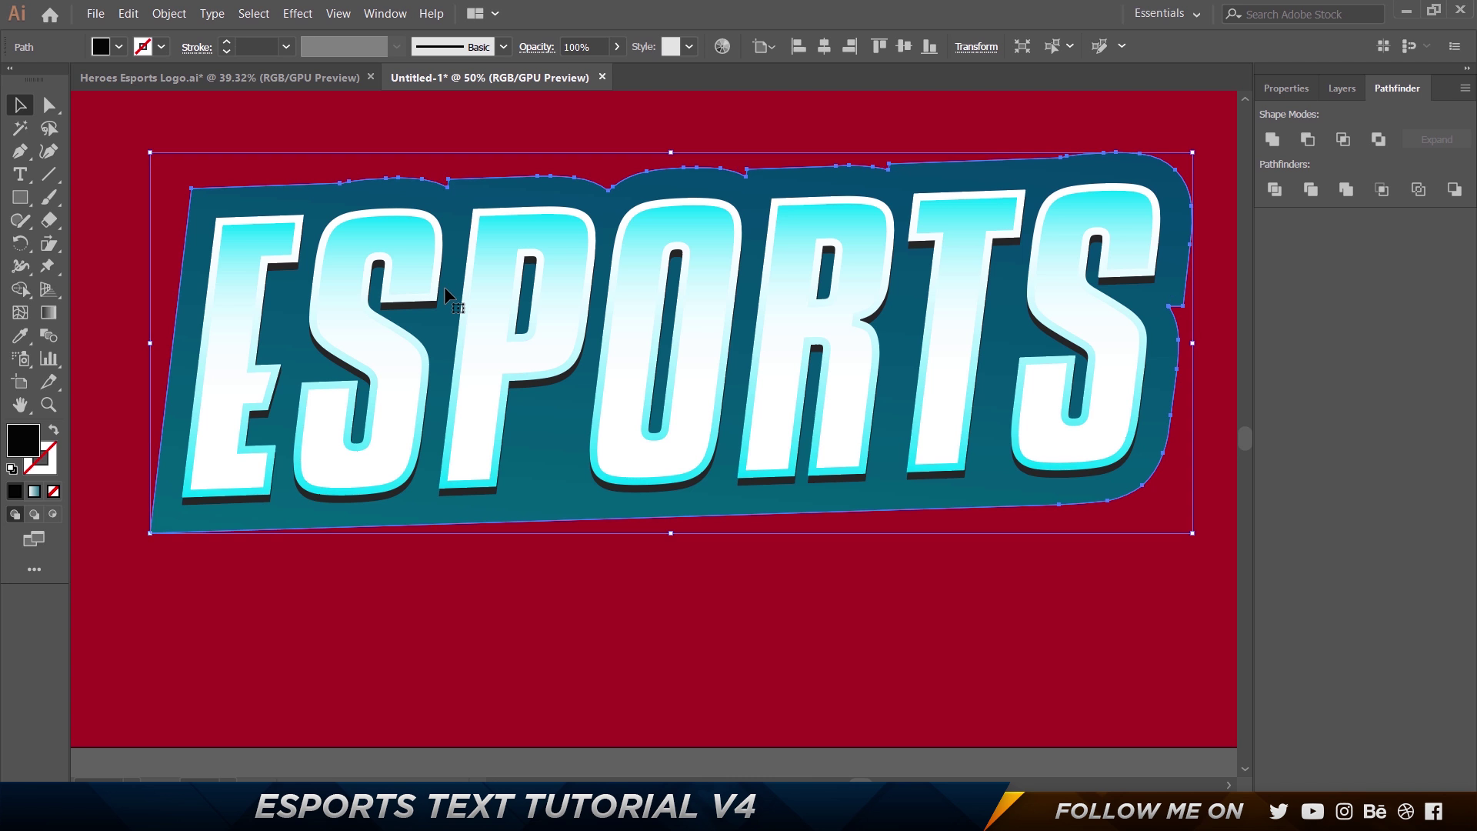
key("shift+Down")
key("shift+Down")
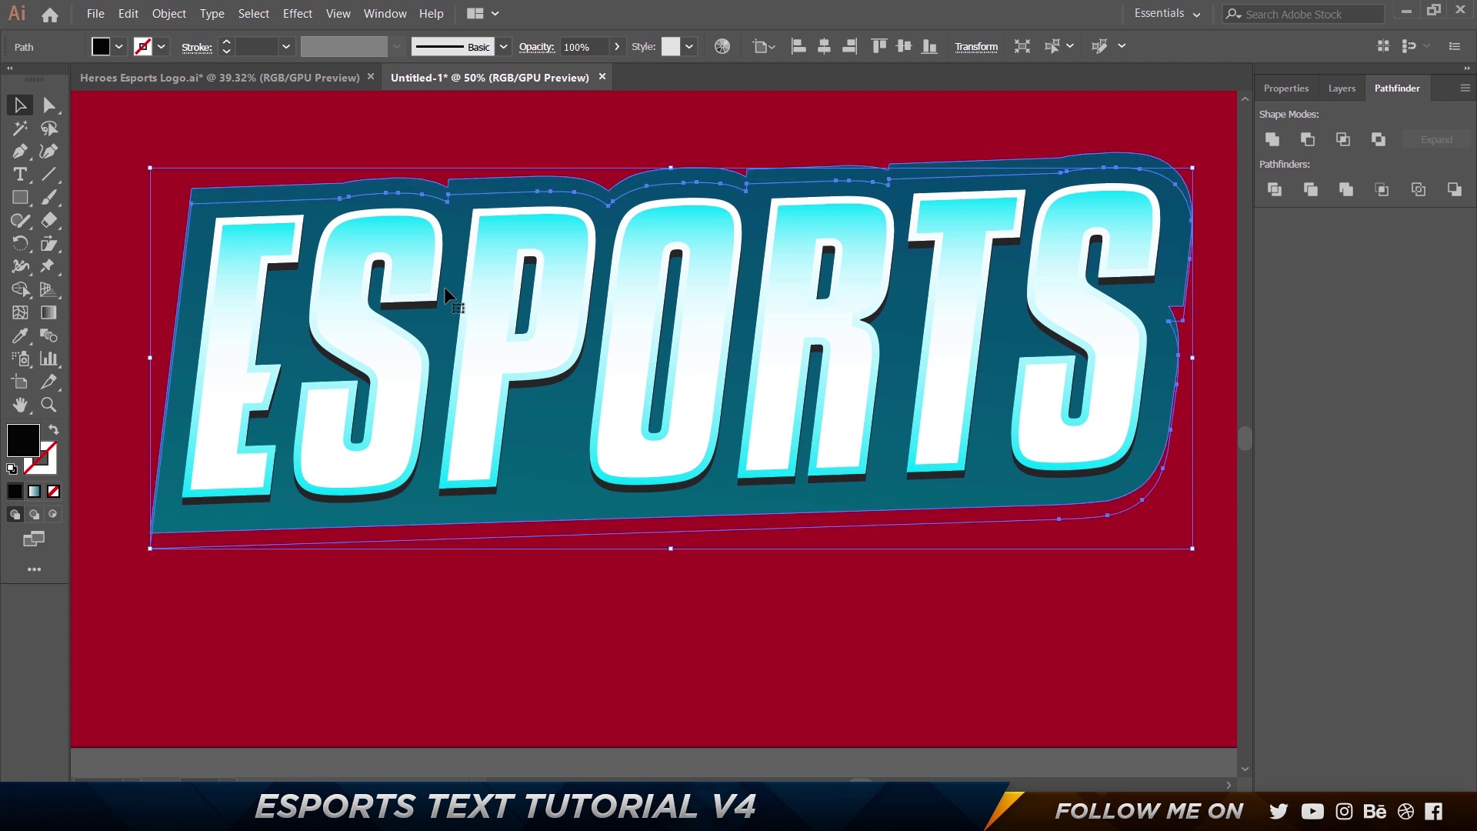
key("ctrl+]")
key("ctrl+shift+b")
key("shift+Down")
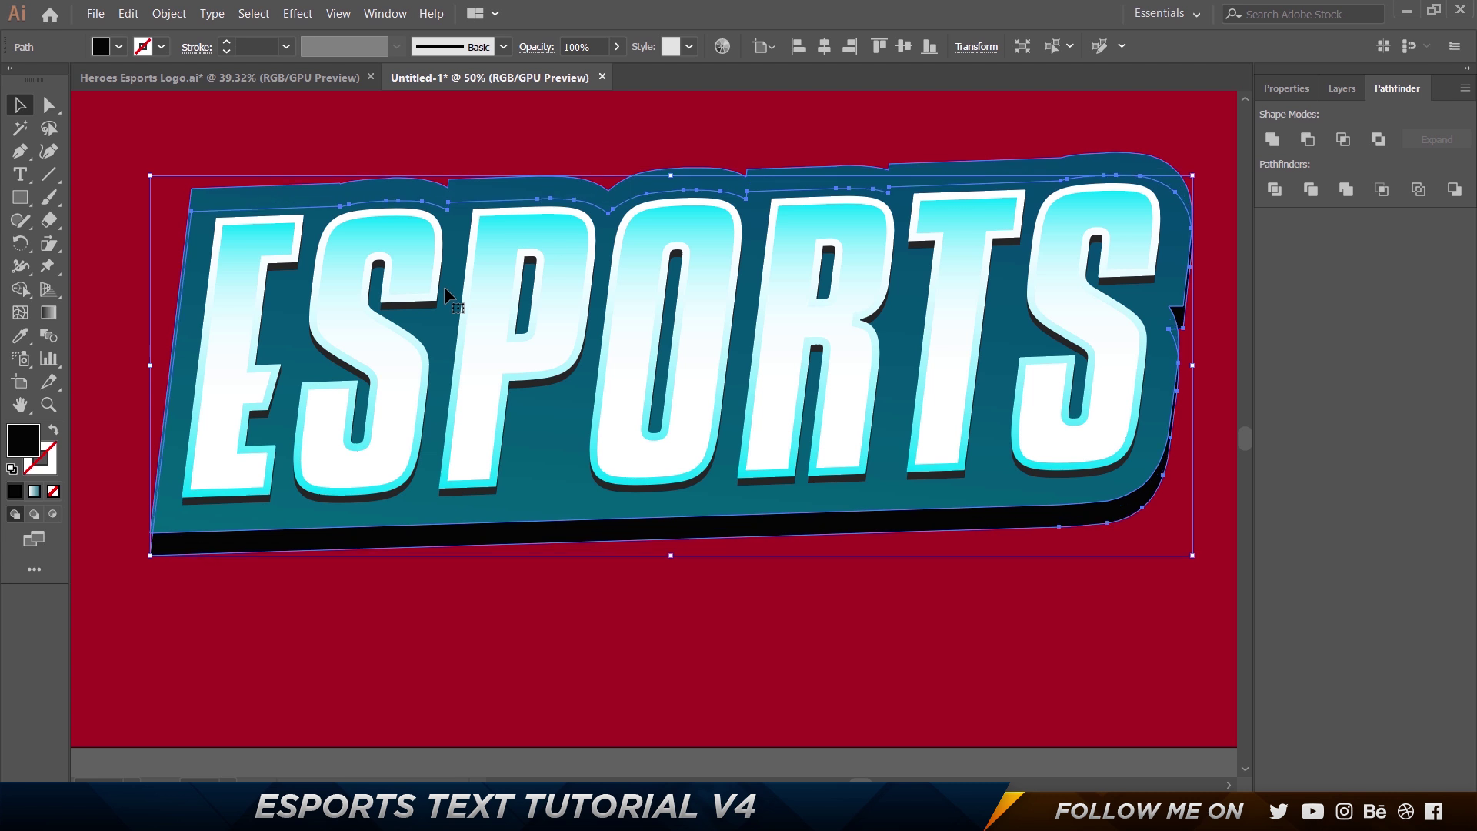
key("shift+Down")
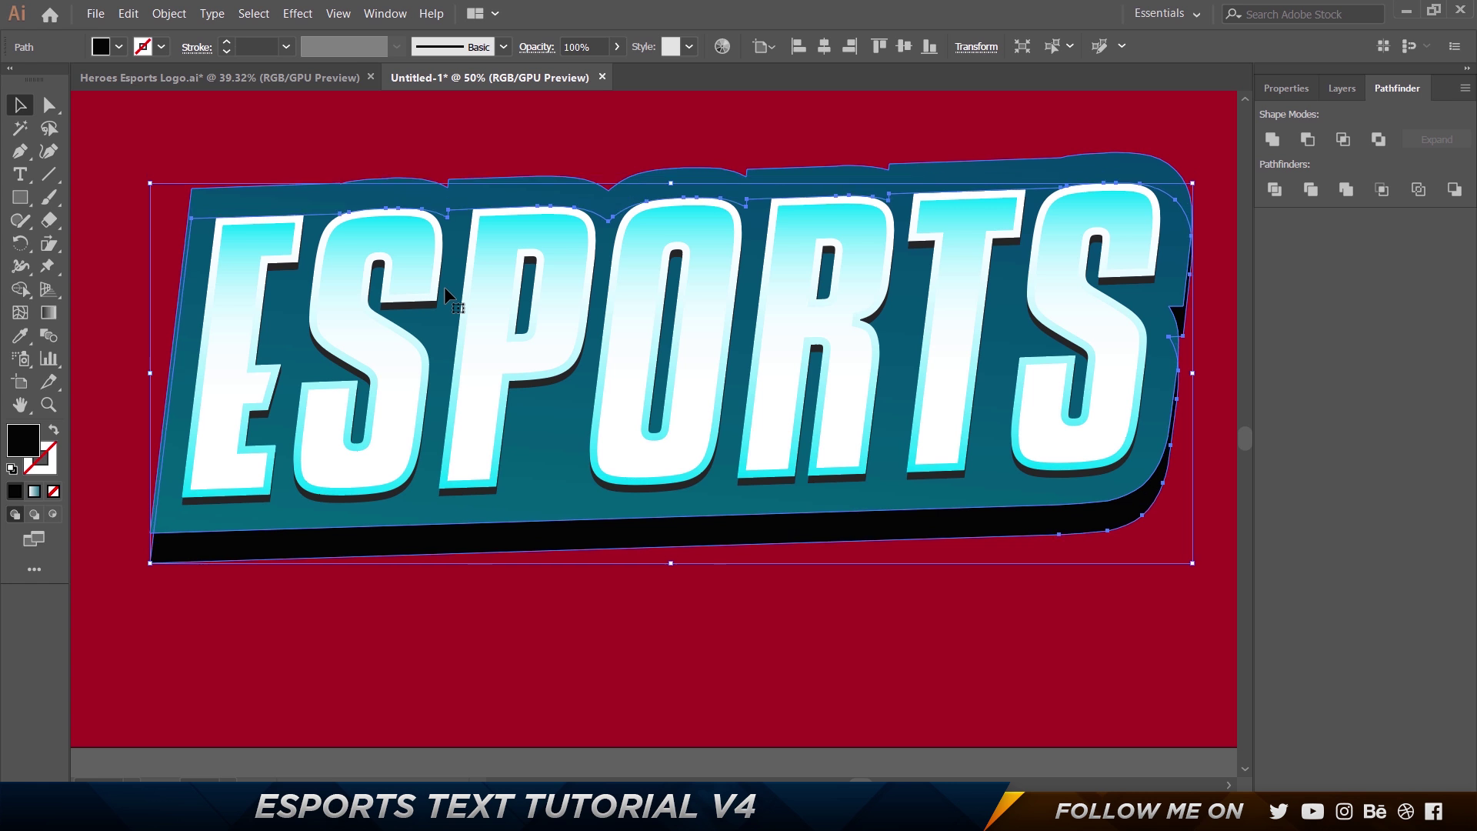
Nudge the black copy two large increments rightward, narrow it from its right edge to fit the backing, and deselect it.
key("shift+Right")
key("shift+Right")
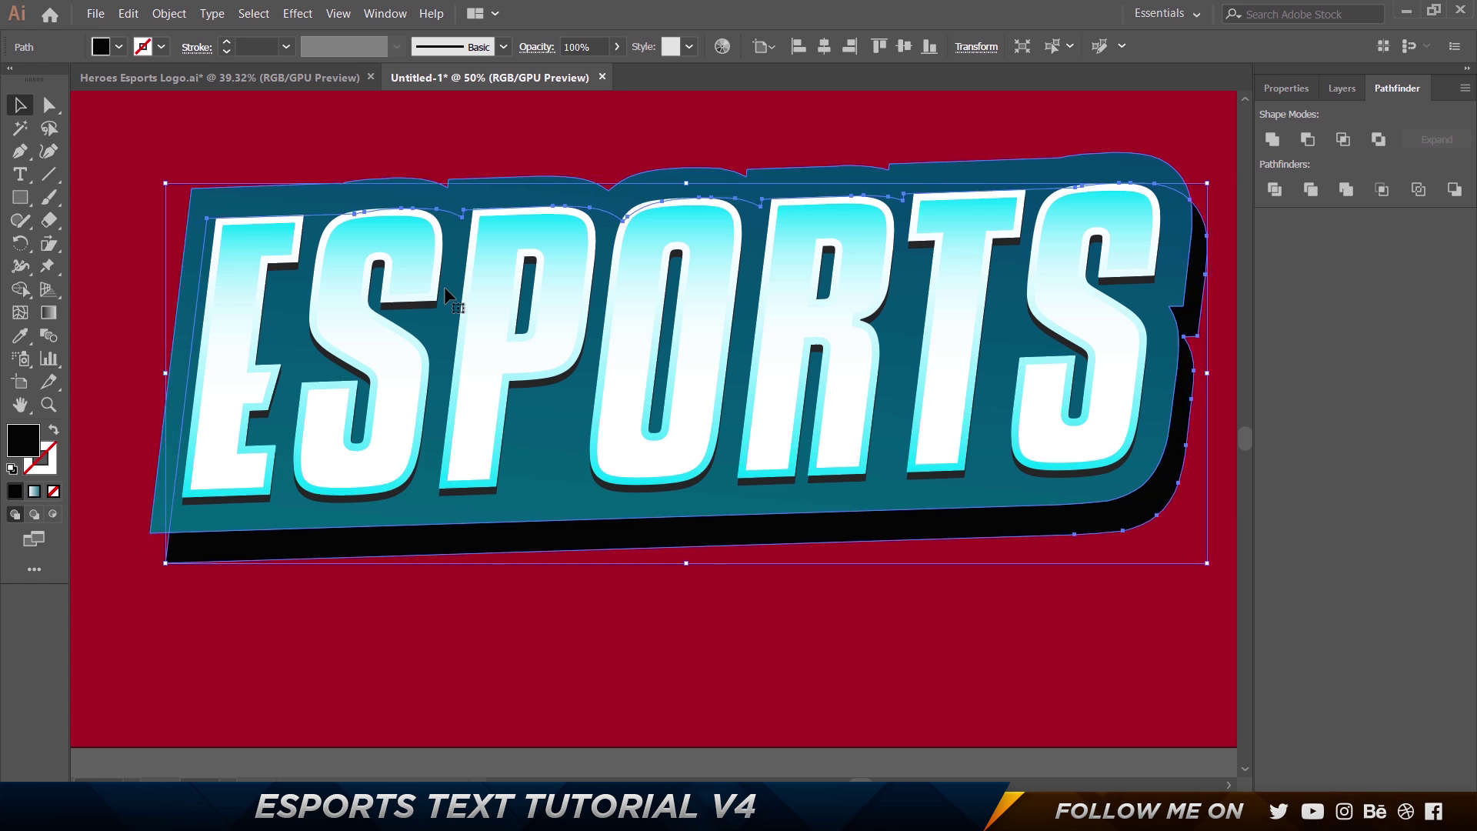
left_click_drag(1206, 372, 1189, 369)
left_click(1122, 616)
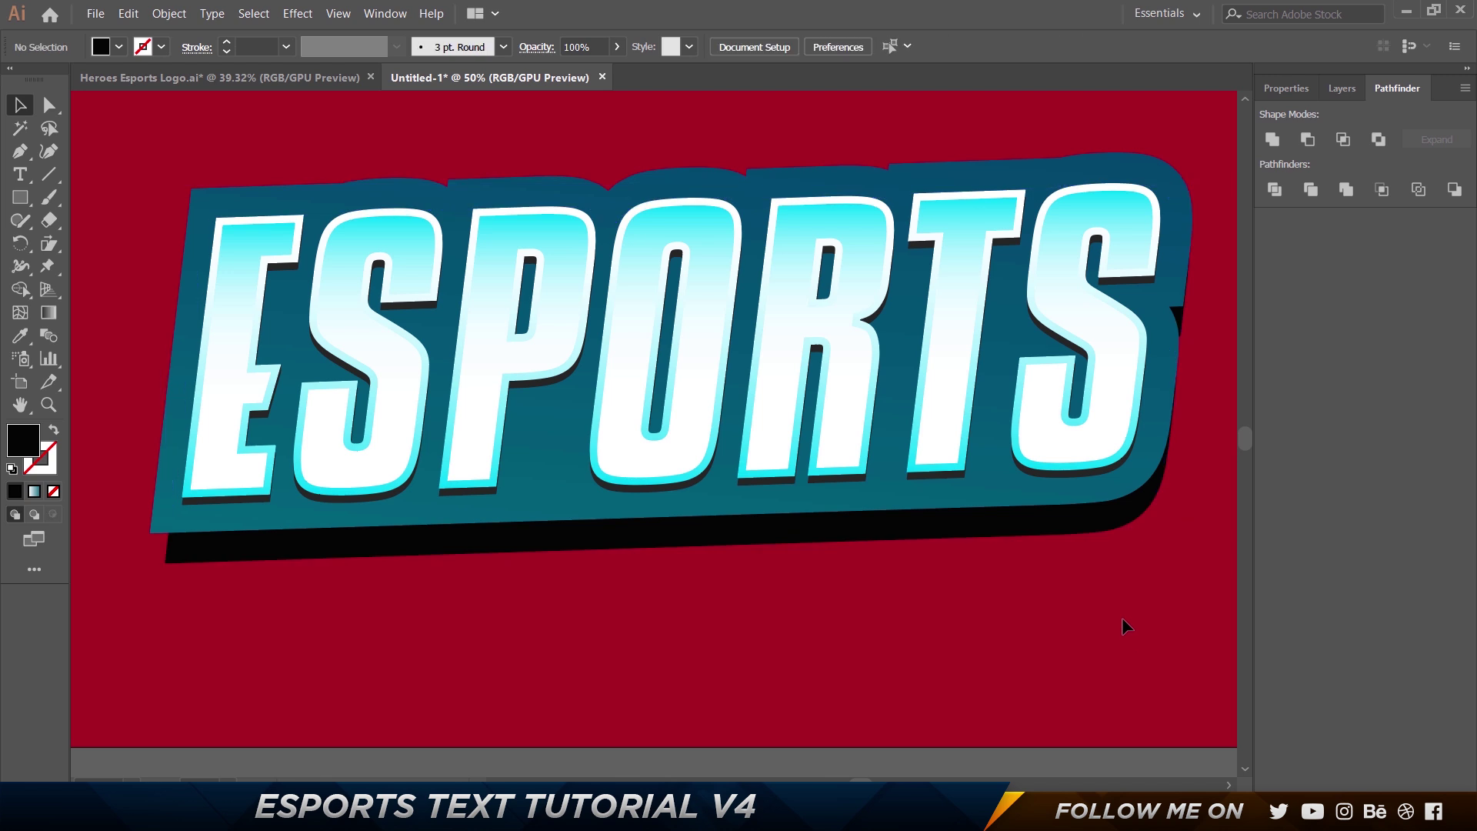
Check the Heroes logo's extrusion, then draw a closed black triangle bridging the ESPORTS backing's lower-left corner and the black copy.
left_click(219, 77)
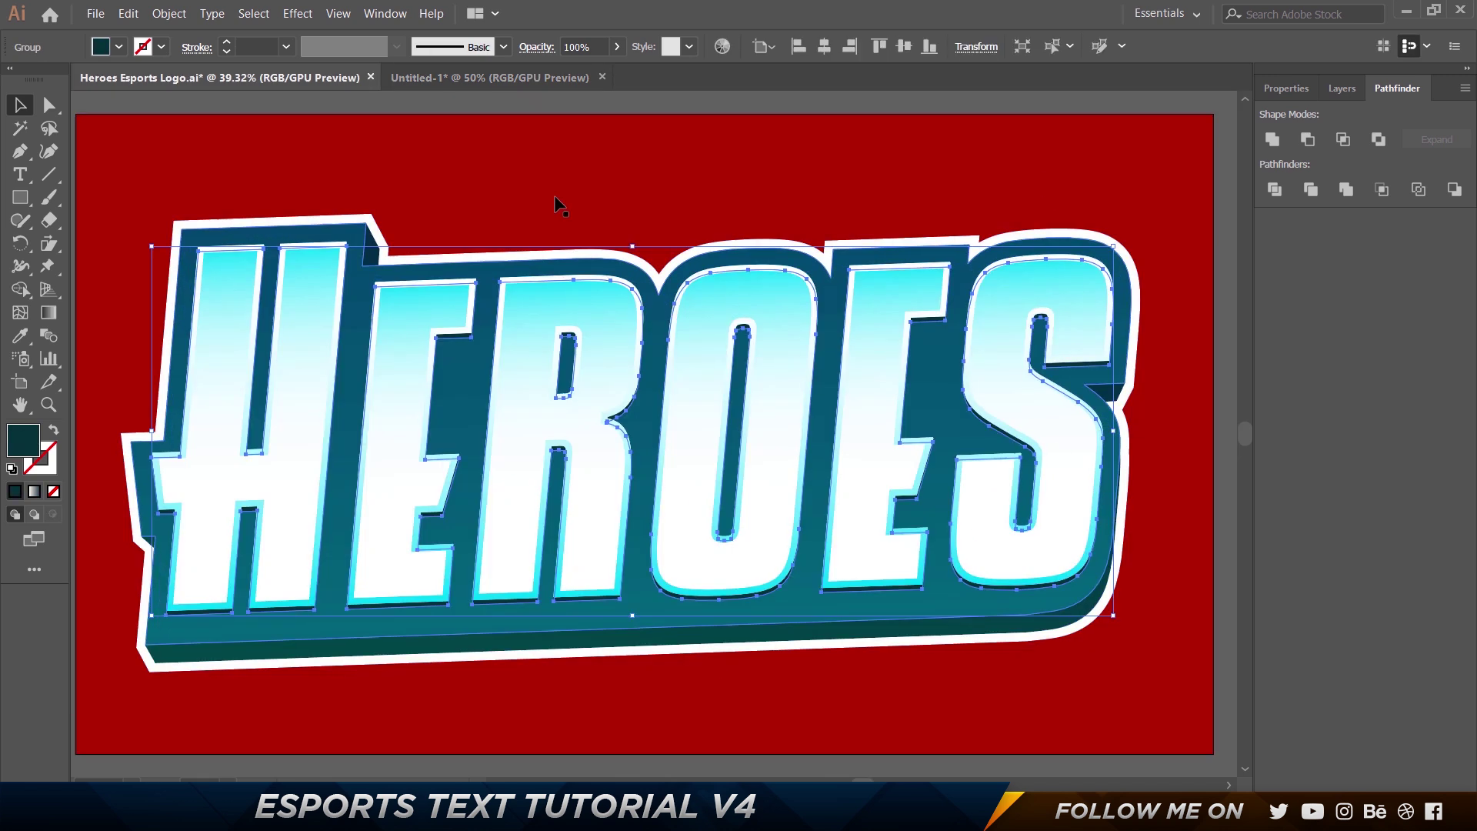
left_click(441, 76)
scroll(140, 555, "up", 5)
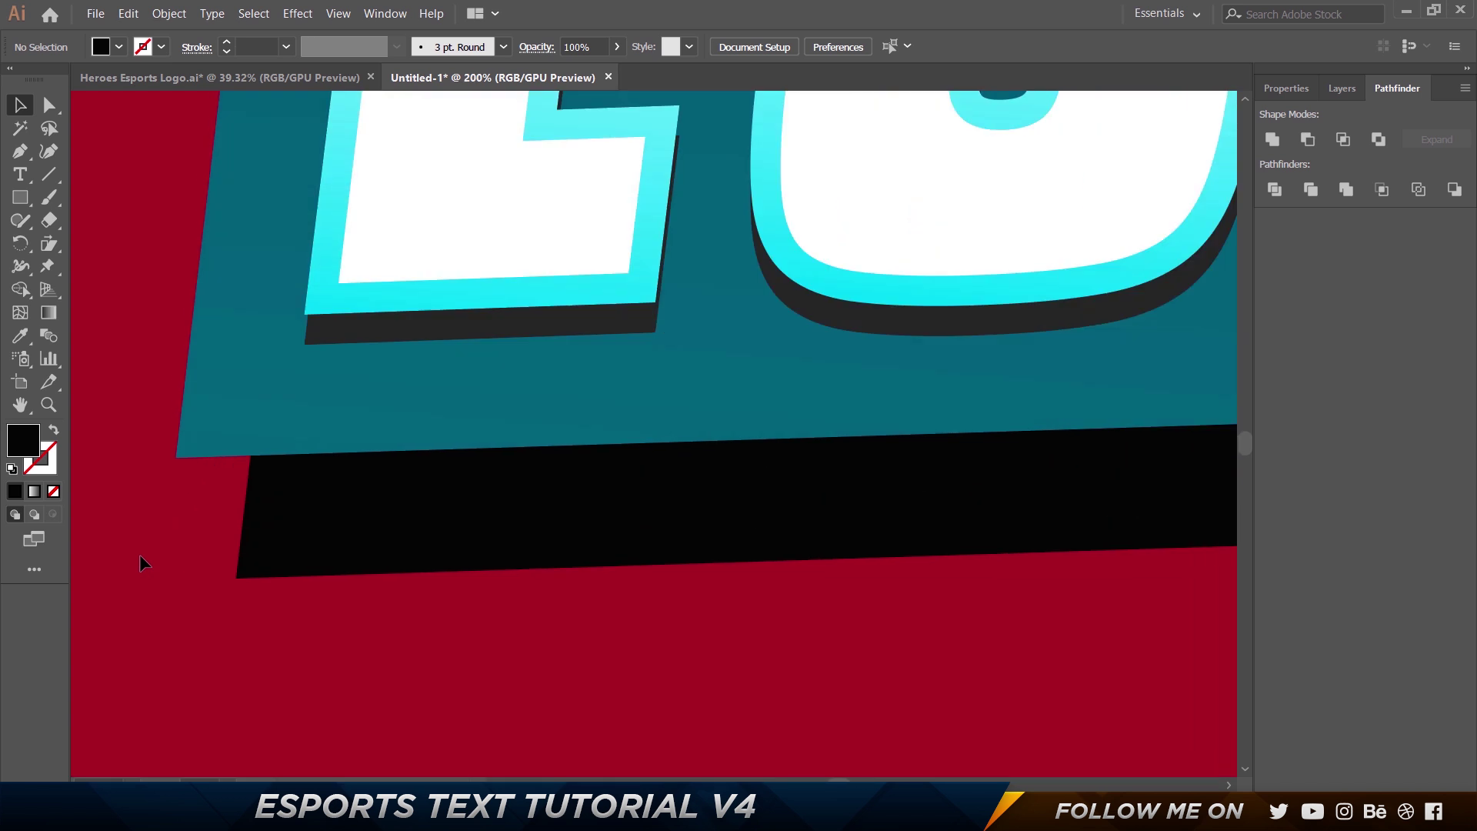
key("p")
left_click(177, 458)
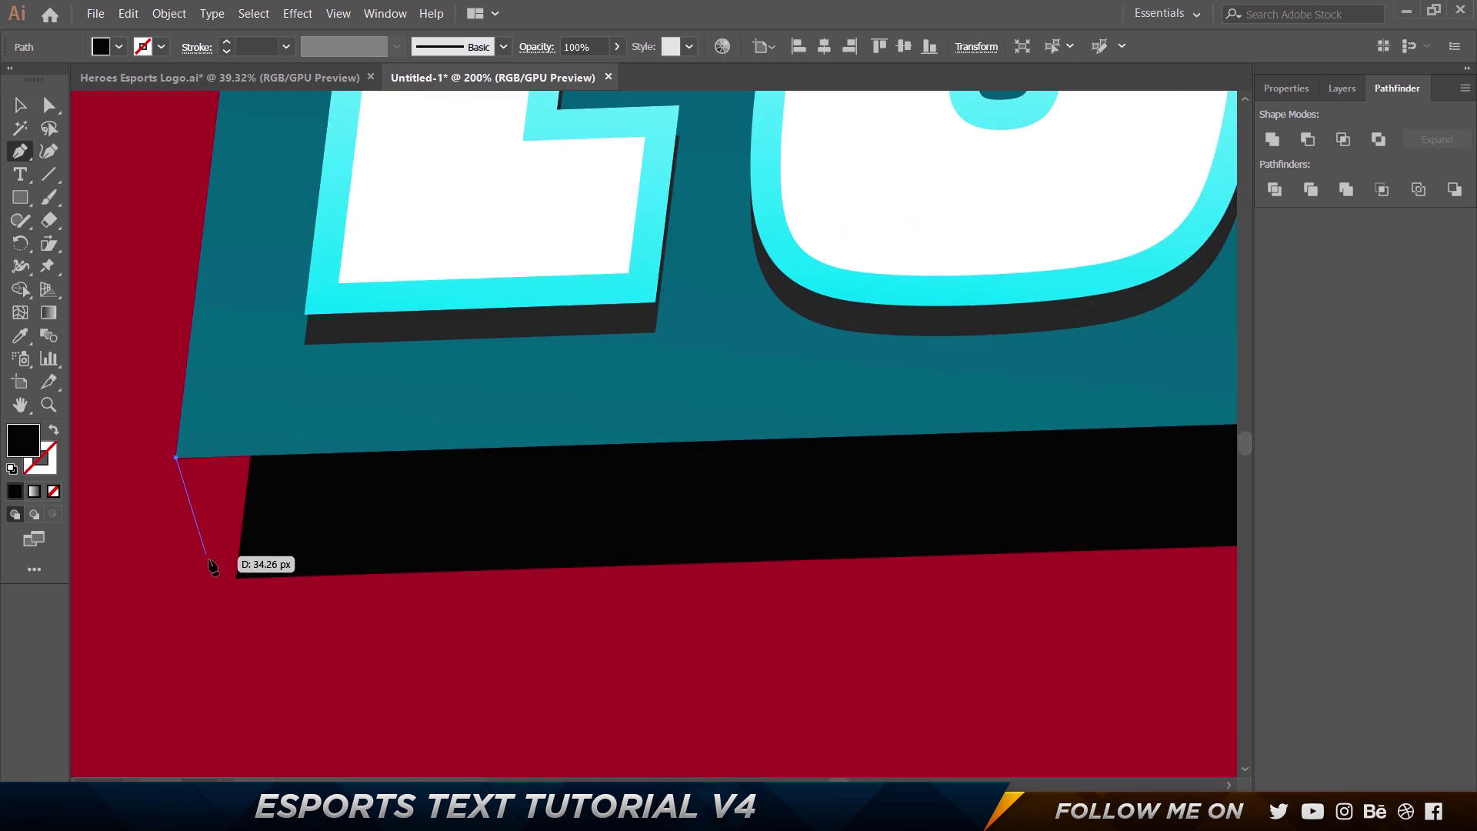
left_click(236, 578)
left_click(363, 444)
left_click(177, 458)
Select the black backing copy together with the corner triangle and unite both shapes.
key("v")
left_click(412, 518, "shift")
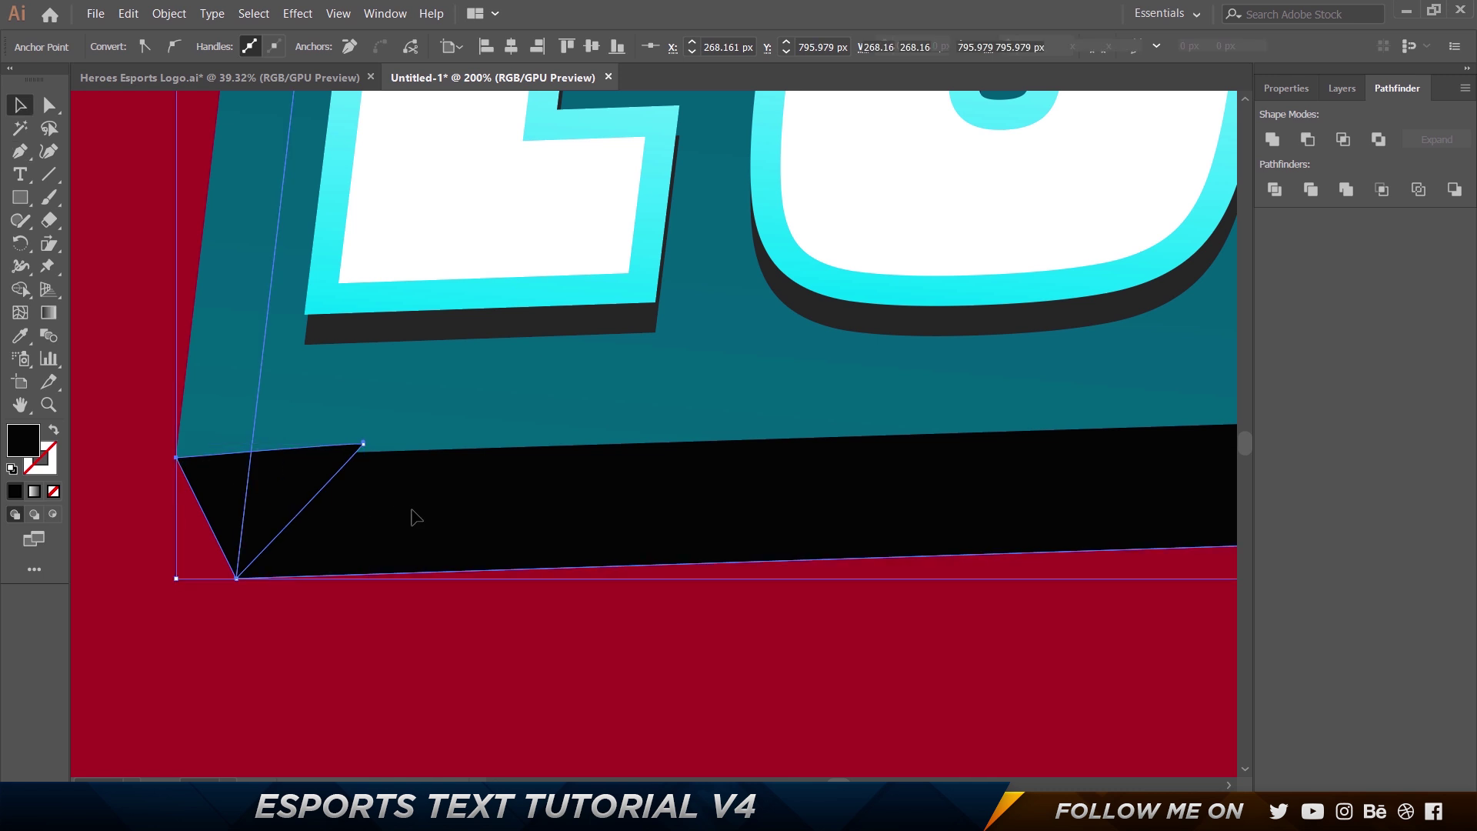
left_click(1270, 143)
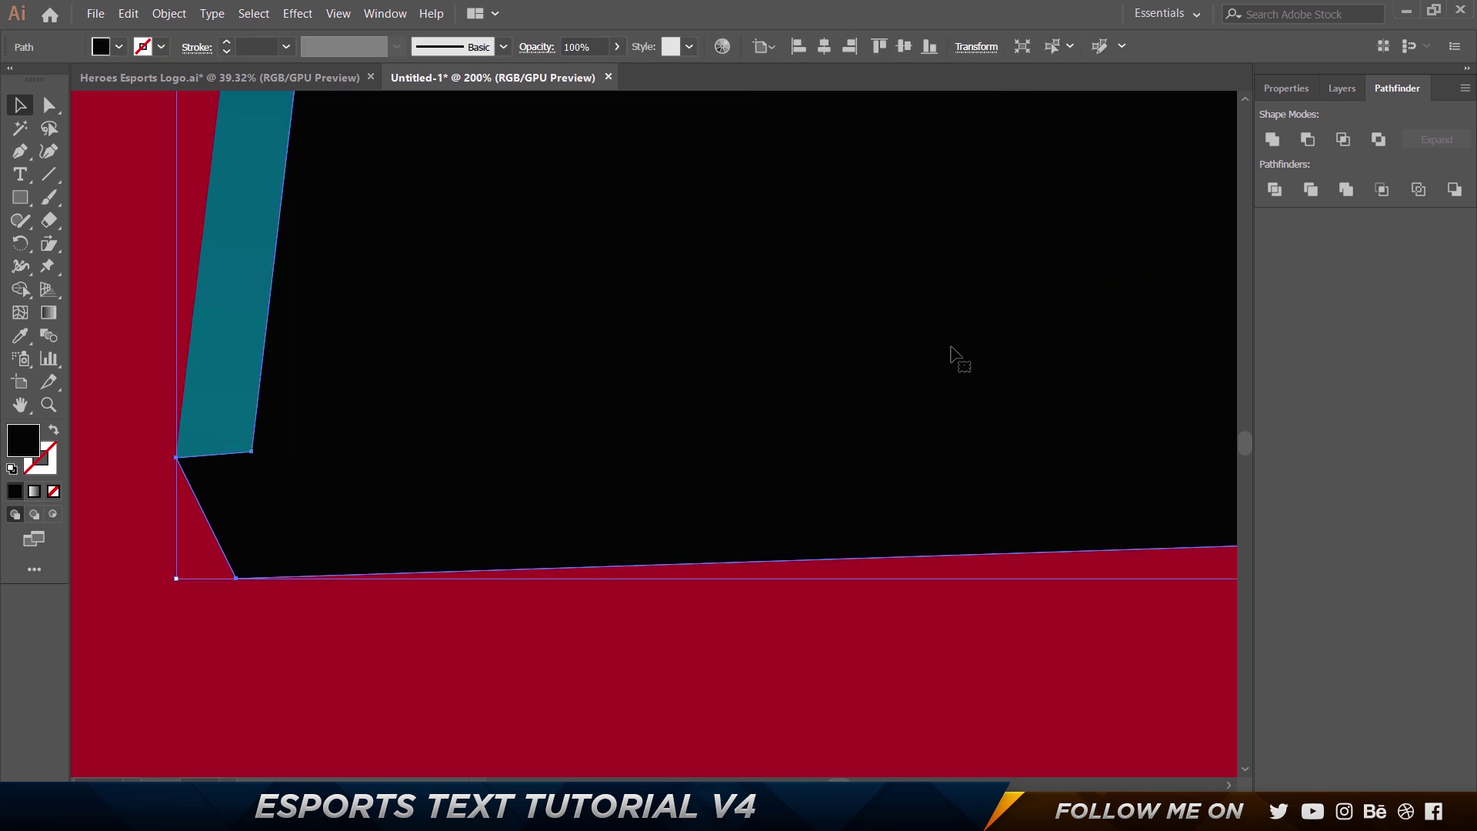
Arrange the united black shape behind the lettering and the blue-teal backing, above the red background, and deselect it.
key("ctrl+shift+bracketleft")
key("ctrl+bracketleft")
key("ctrl+bracketleft")
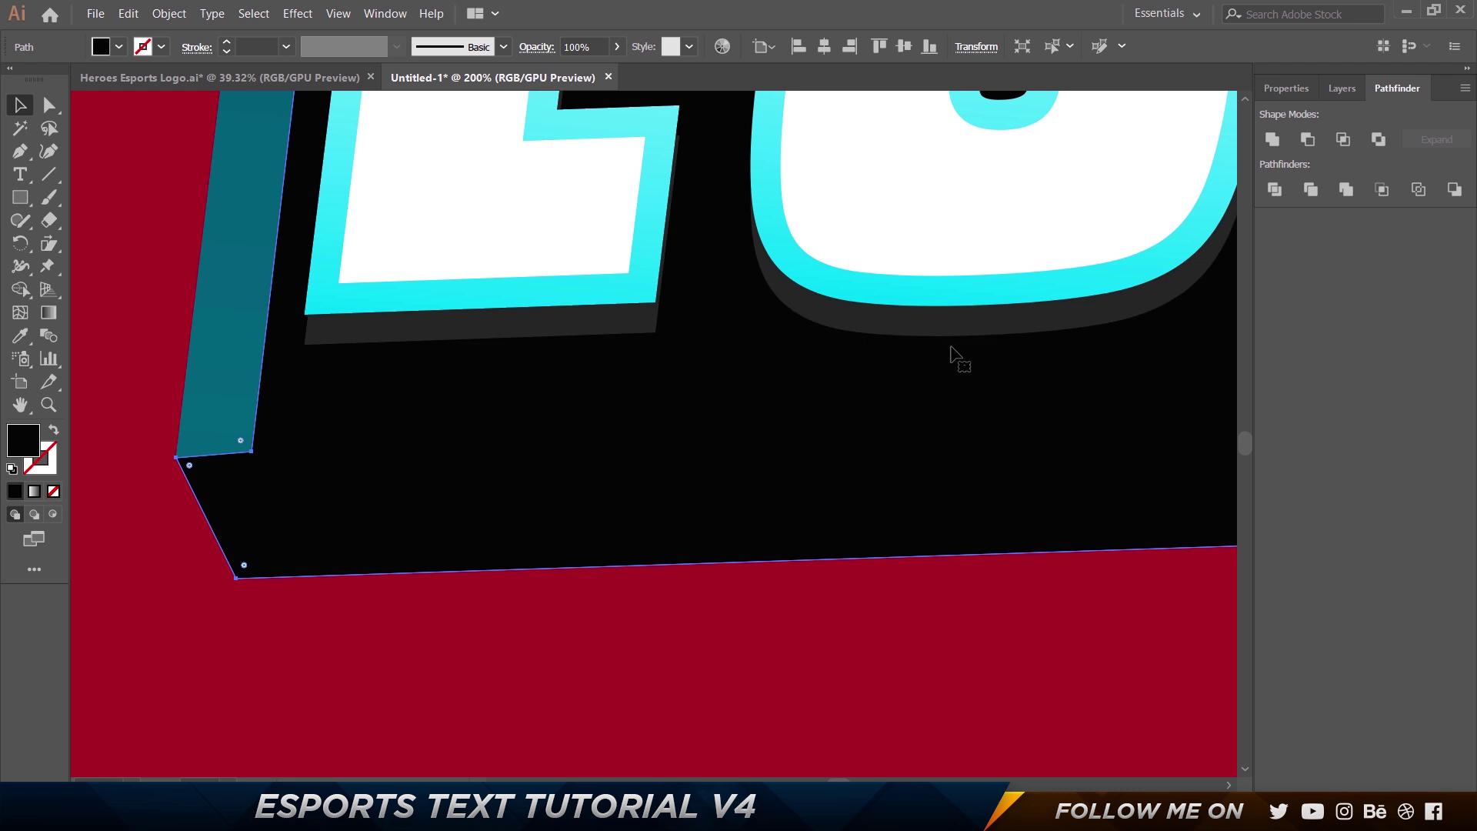
left_click(793, 653)
scroll(793, 654, "down", 4)
left_click_drag(1072, 511, 613, 478)
scroll(616, 482, "down", 1)
scroll(732, 443, "up", 1)
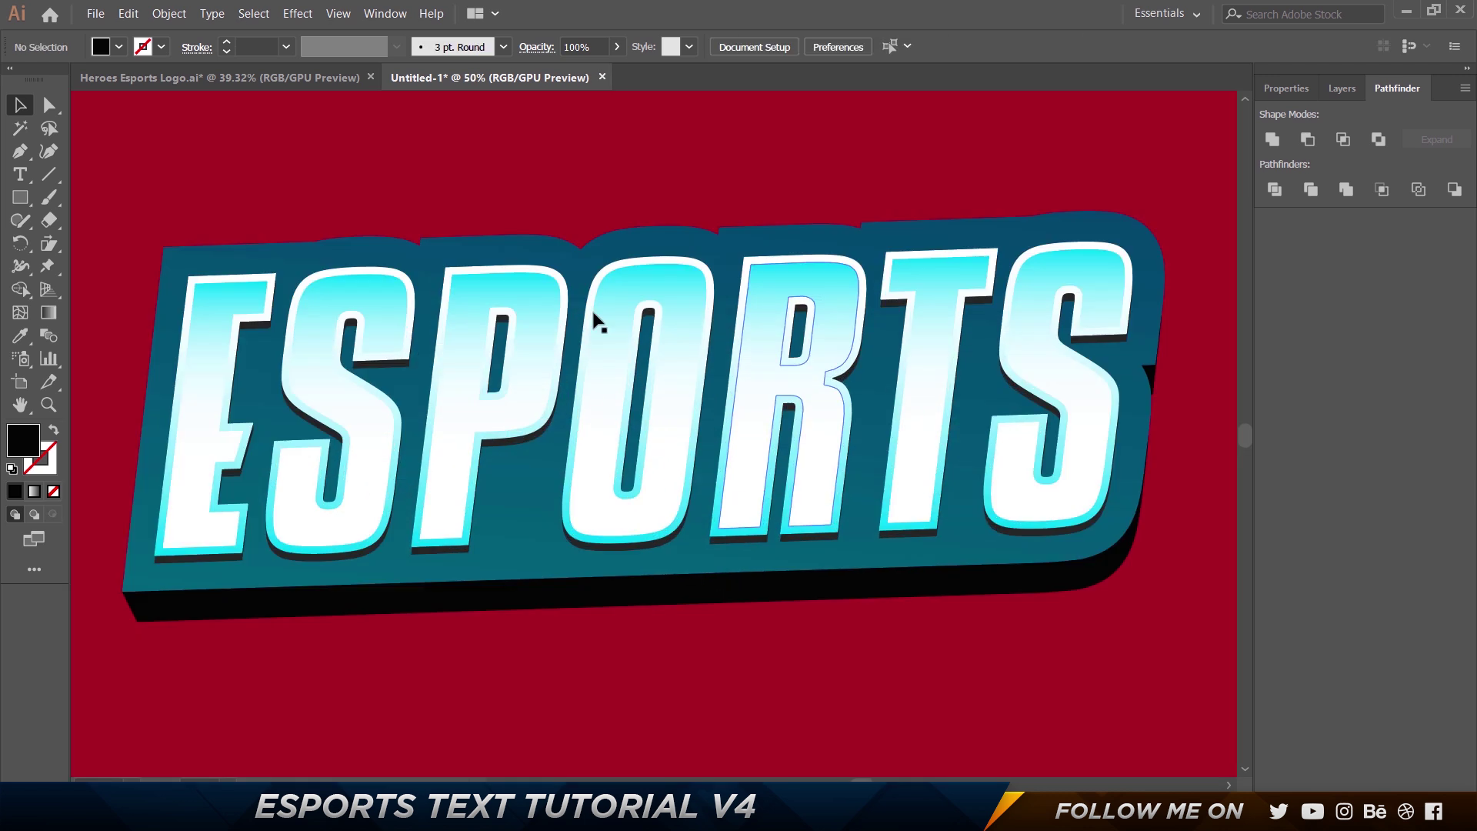
In the Heroes Esports Logo document, select the dark extrusion and copy colour code 012e46 from its gradient's first stop.
left_click(304, 76)
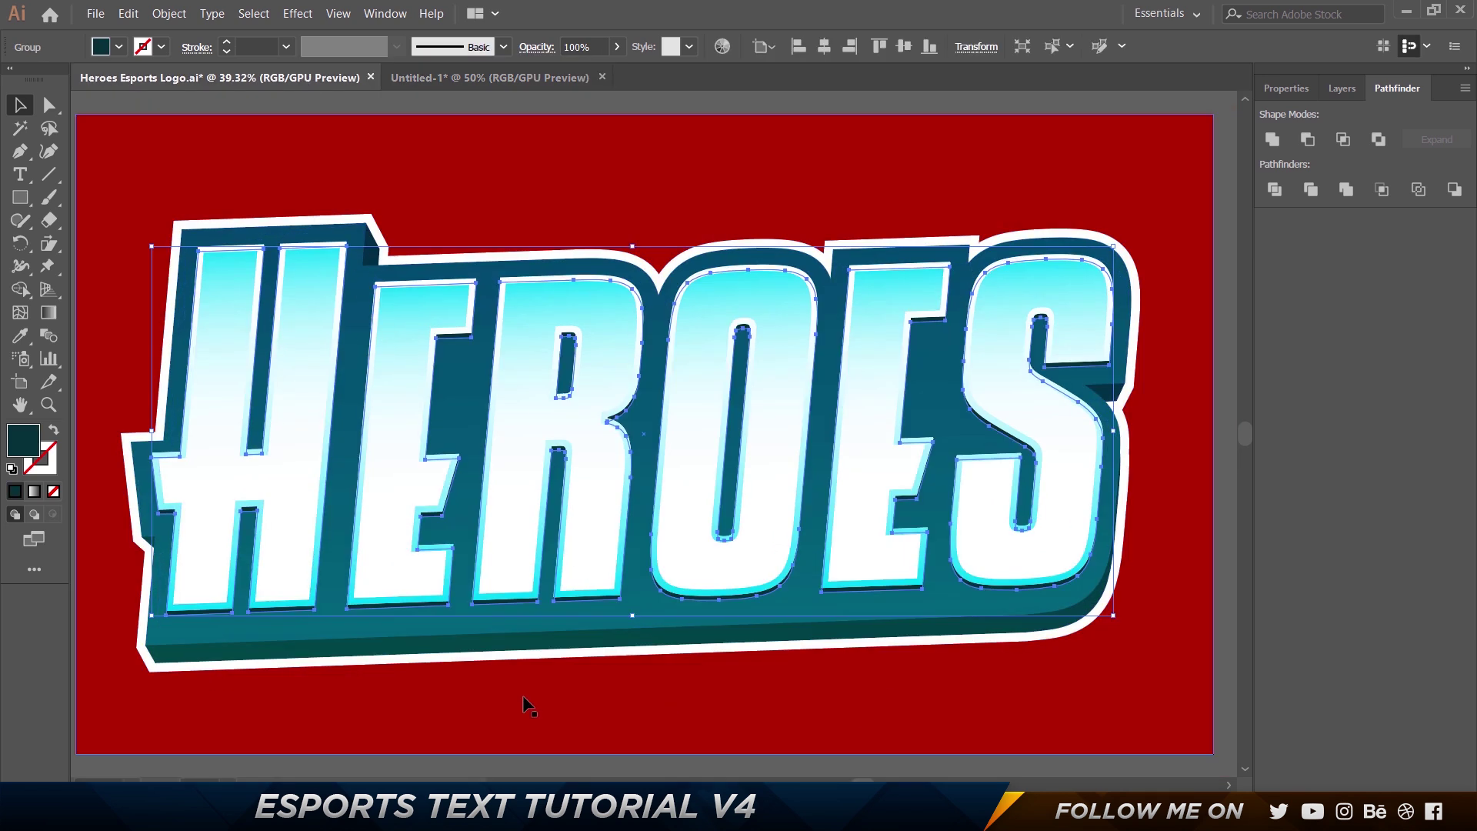
left_click(150, 654)
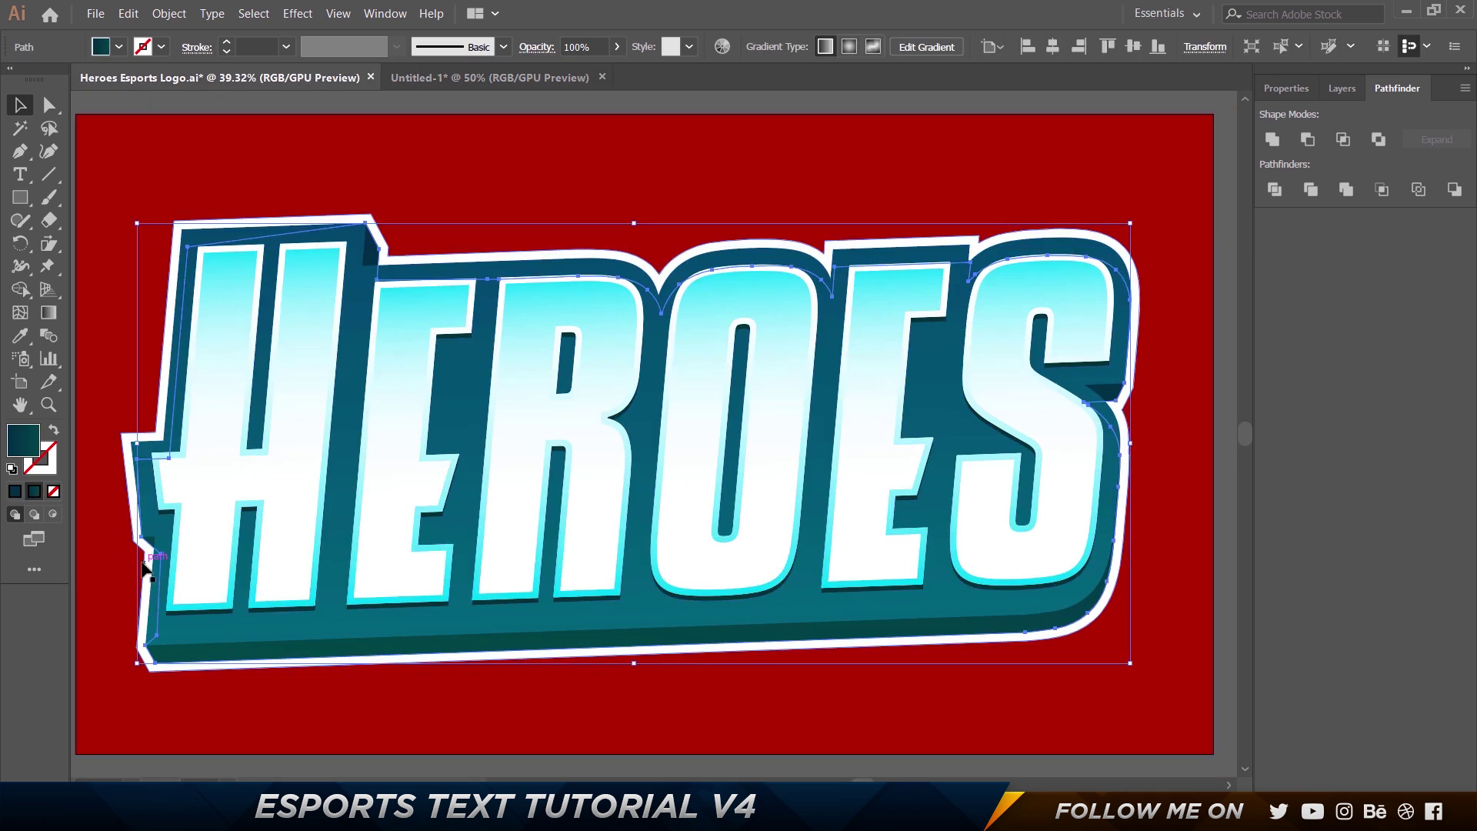
double_click(25, 442)
left_click(1424, 245)
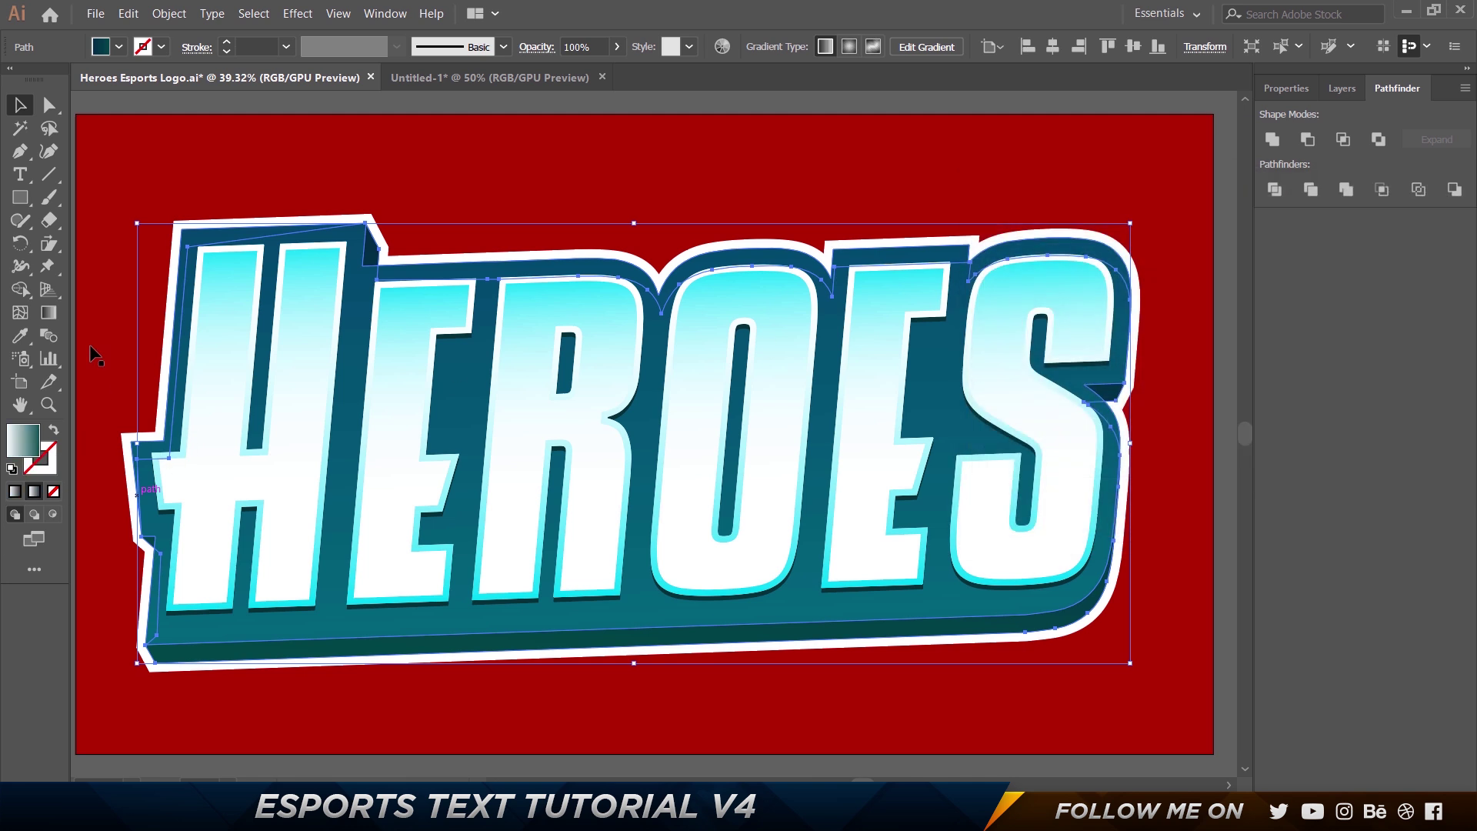
double_click(57, 314)
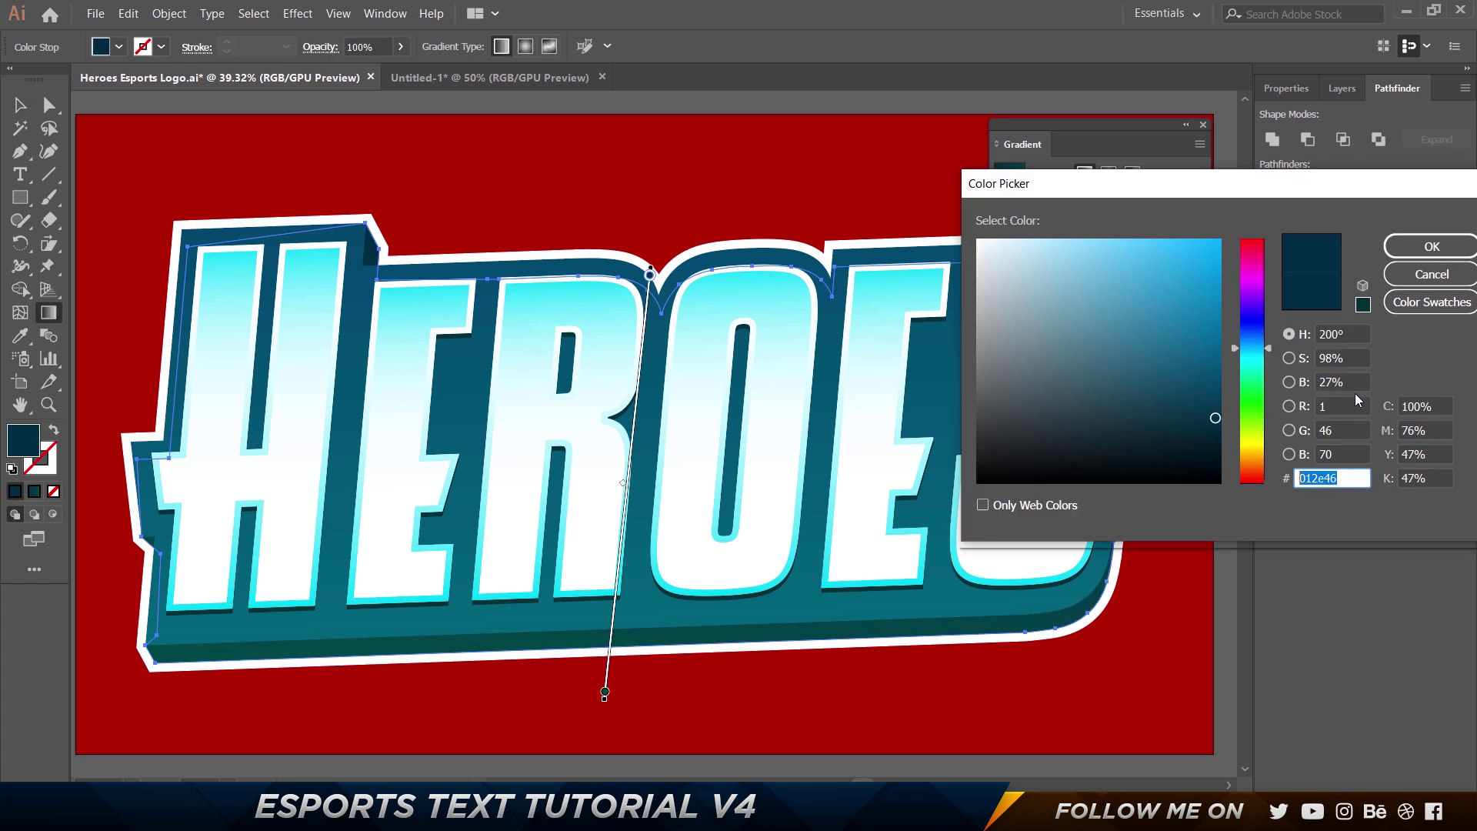
left_click(1432, 246)
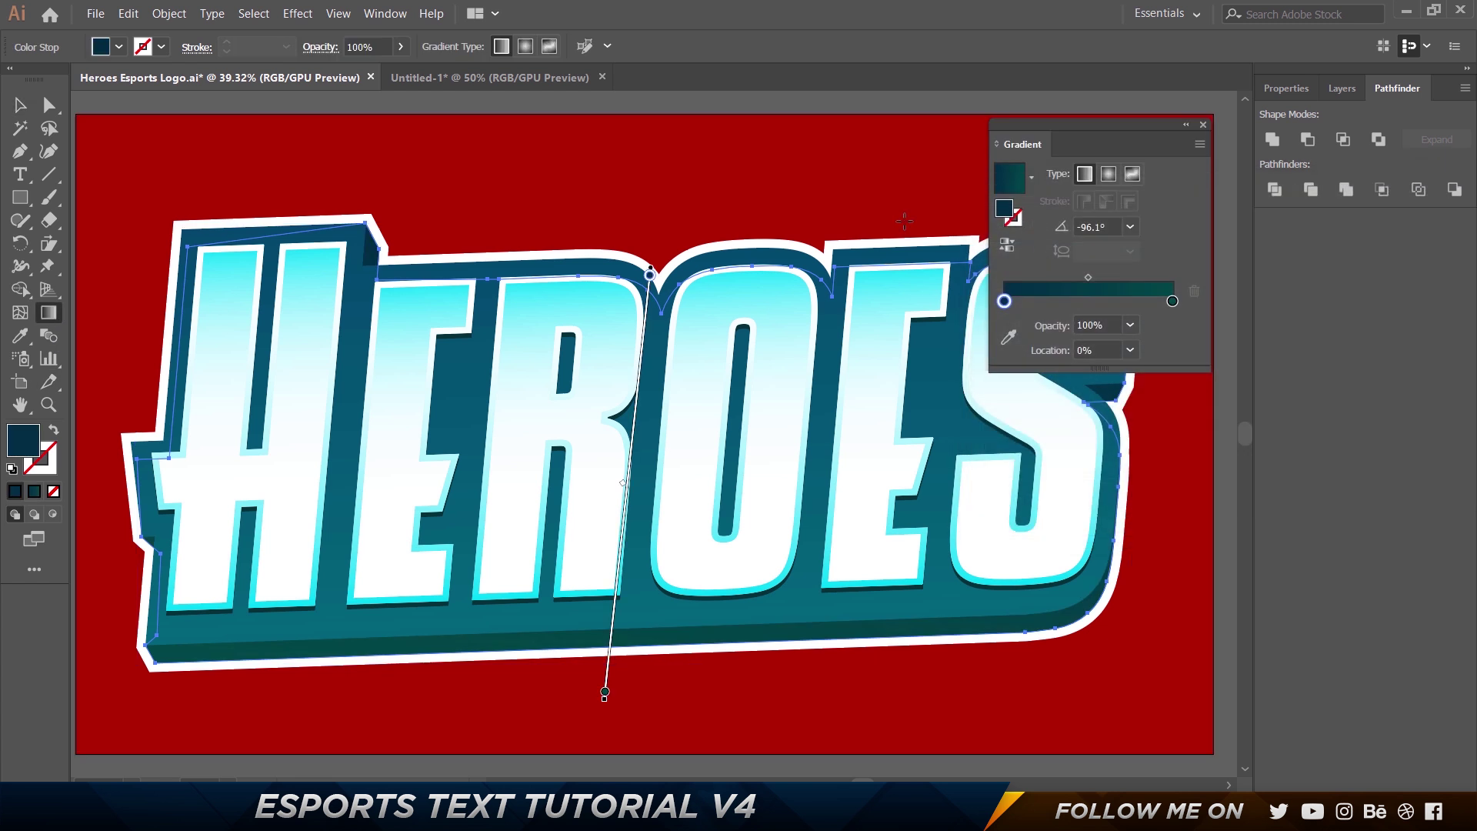
Switch back to the Untitled-1 document, select the black extrusion, and fill it with the default white-to-black linear gradient.
left_click(531, 76)
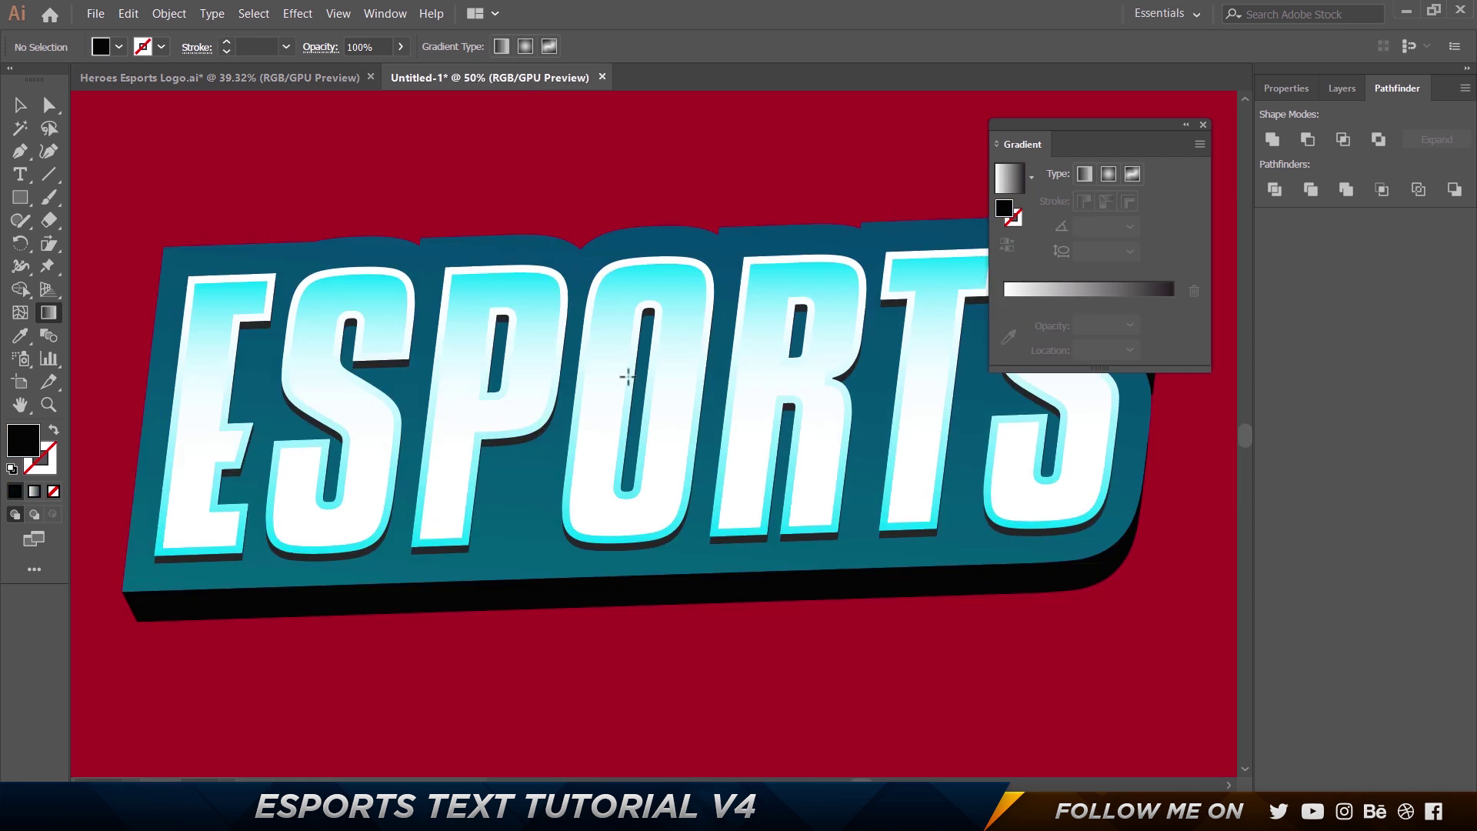
left_click(35, 493)
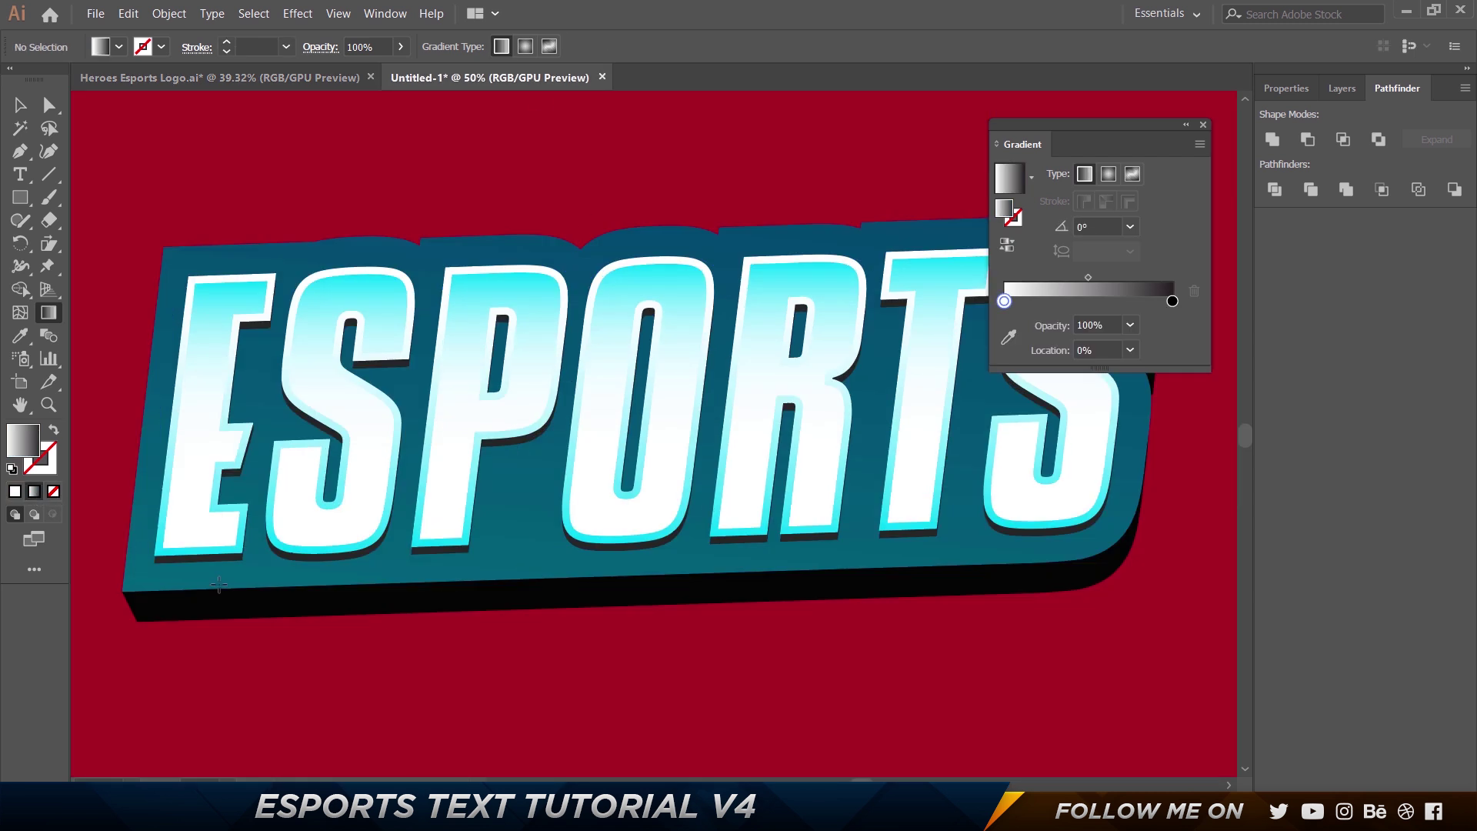
key("v")
left_click(274, 614)
left_click(33, 491)
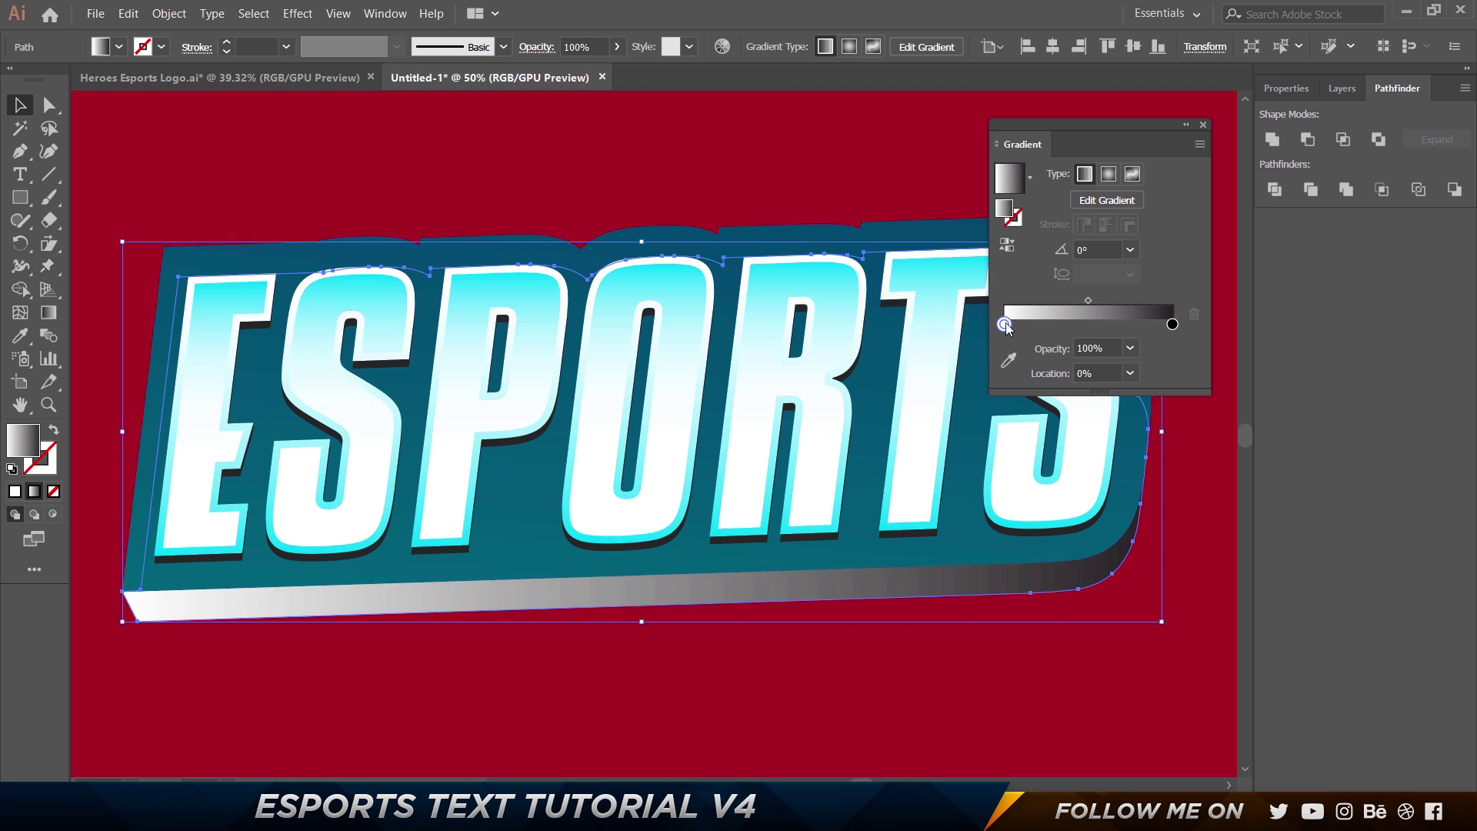
Set the first colour stop of the extrusion's gradient to the copied 012e46.
double_click(1005, 324)
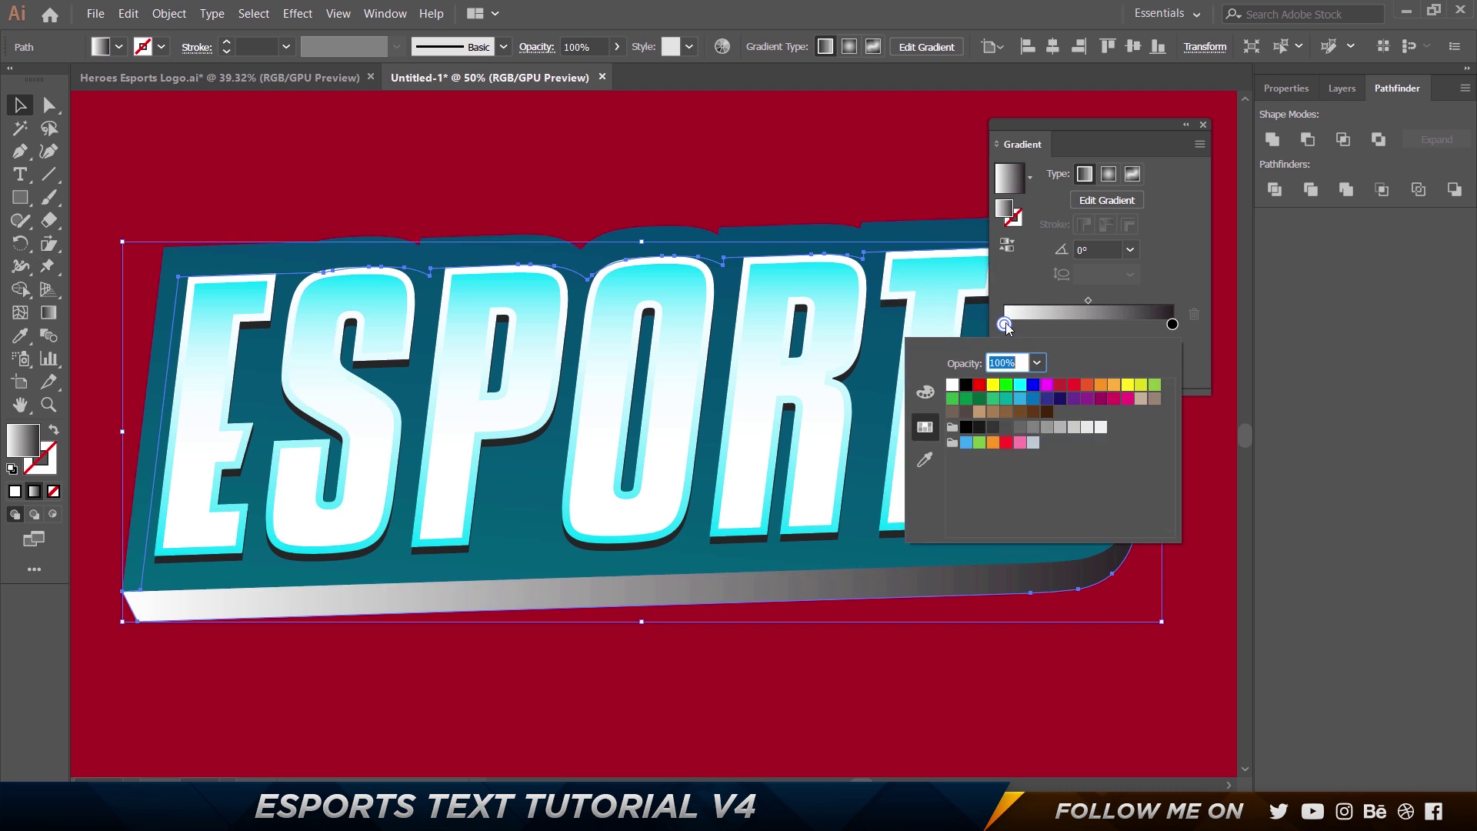
double_click(1007, 211)
key("ctrl+v")
key("Return")
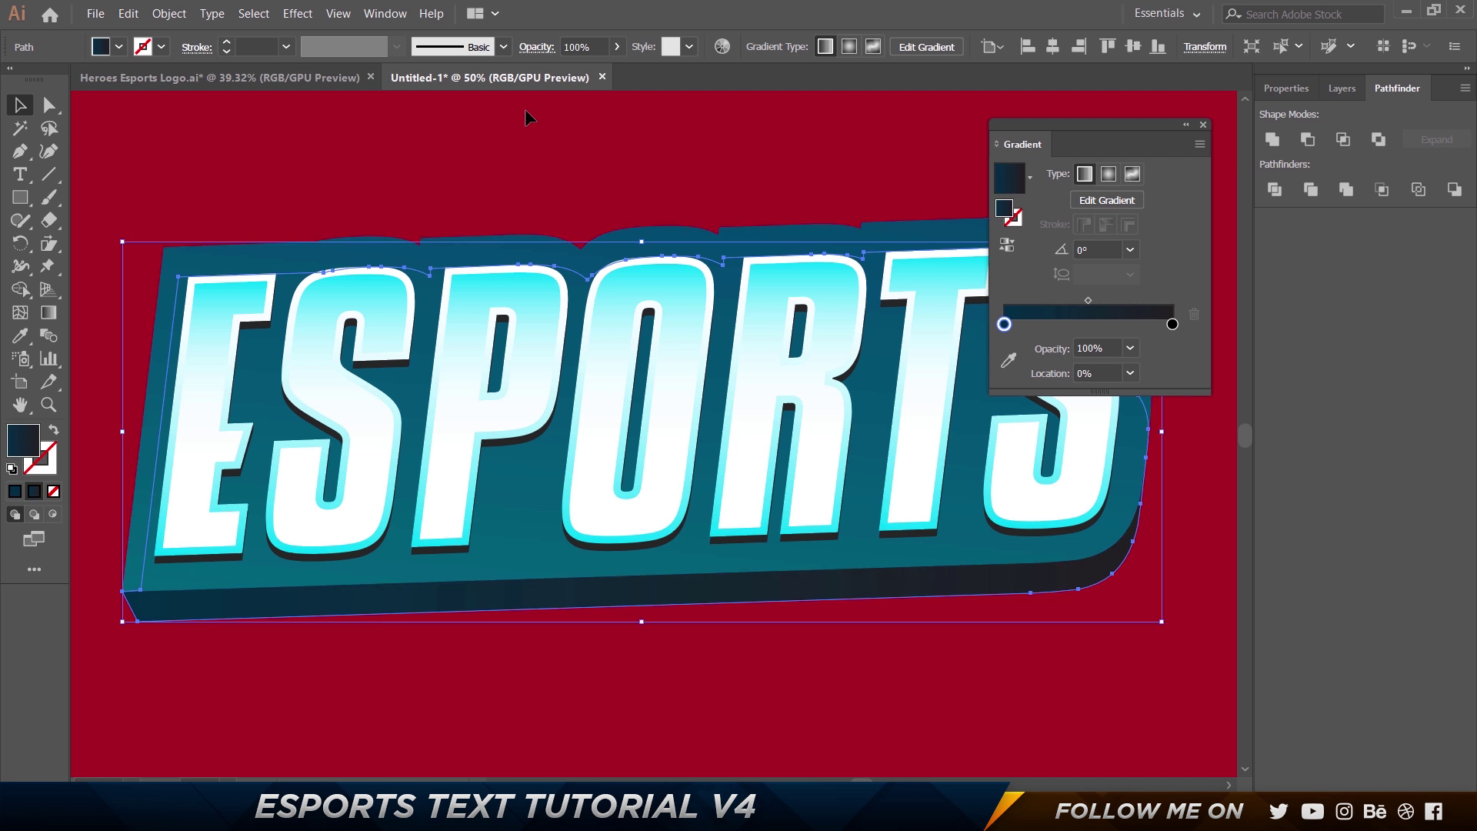
In the Heroes Esports Logo document, copy colour code 004747 from the last stop of the extrusion's gradient.
left_click(274, 77)
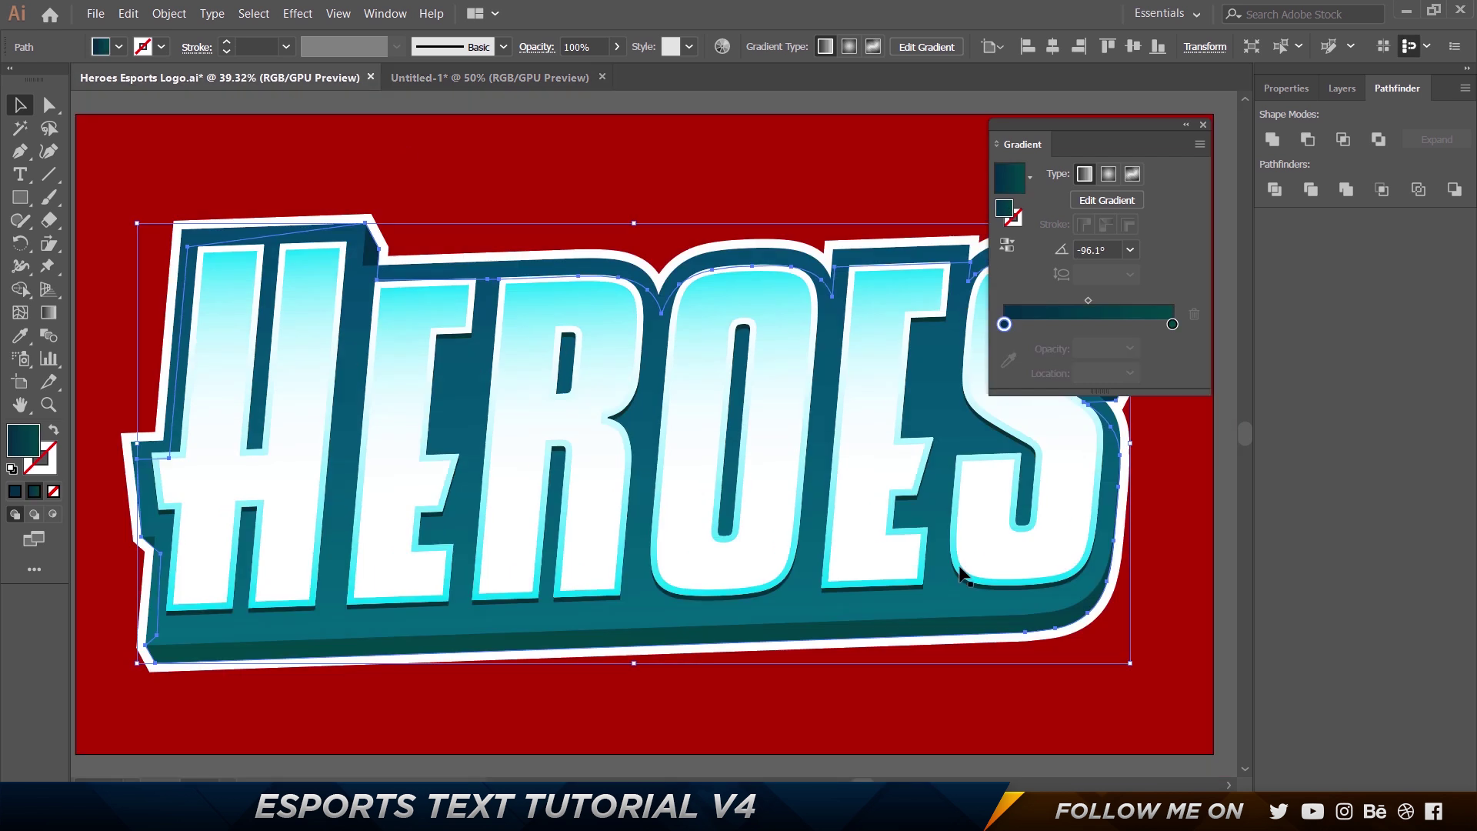
left_click(1173, 324)
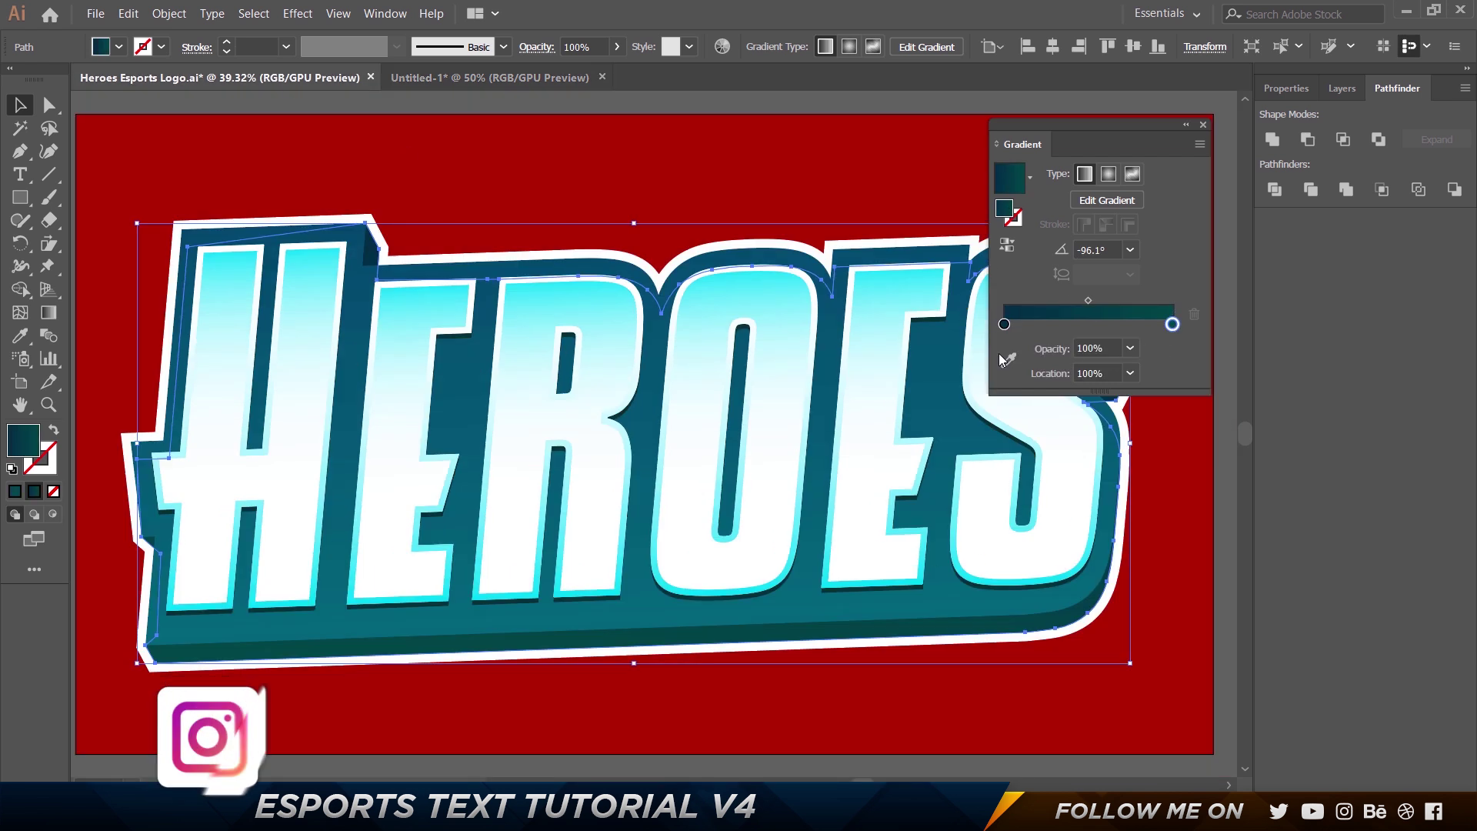
double_click(1172, 325)
left_click_drag(1146, 493, 985, 501)
key("ctrl+c")
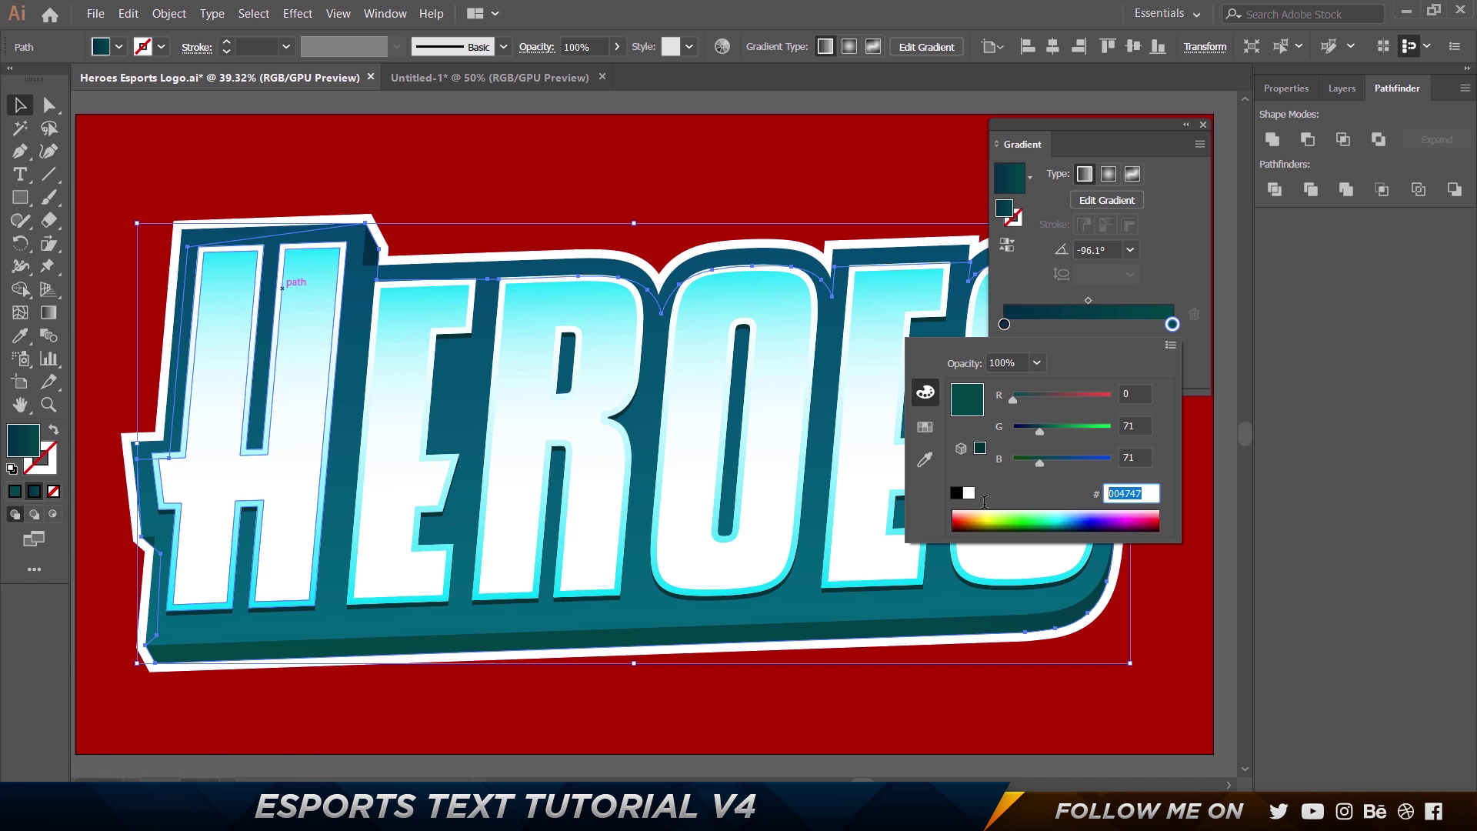
Switch back to the Untitled-1 document and set the last colour stop of the extrusion's gradient to the copied 004747.
left_click(540, 84)
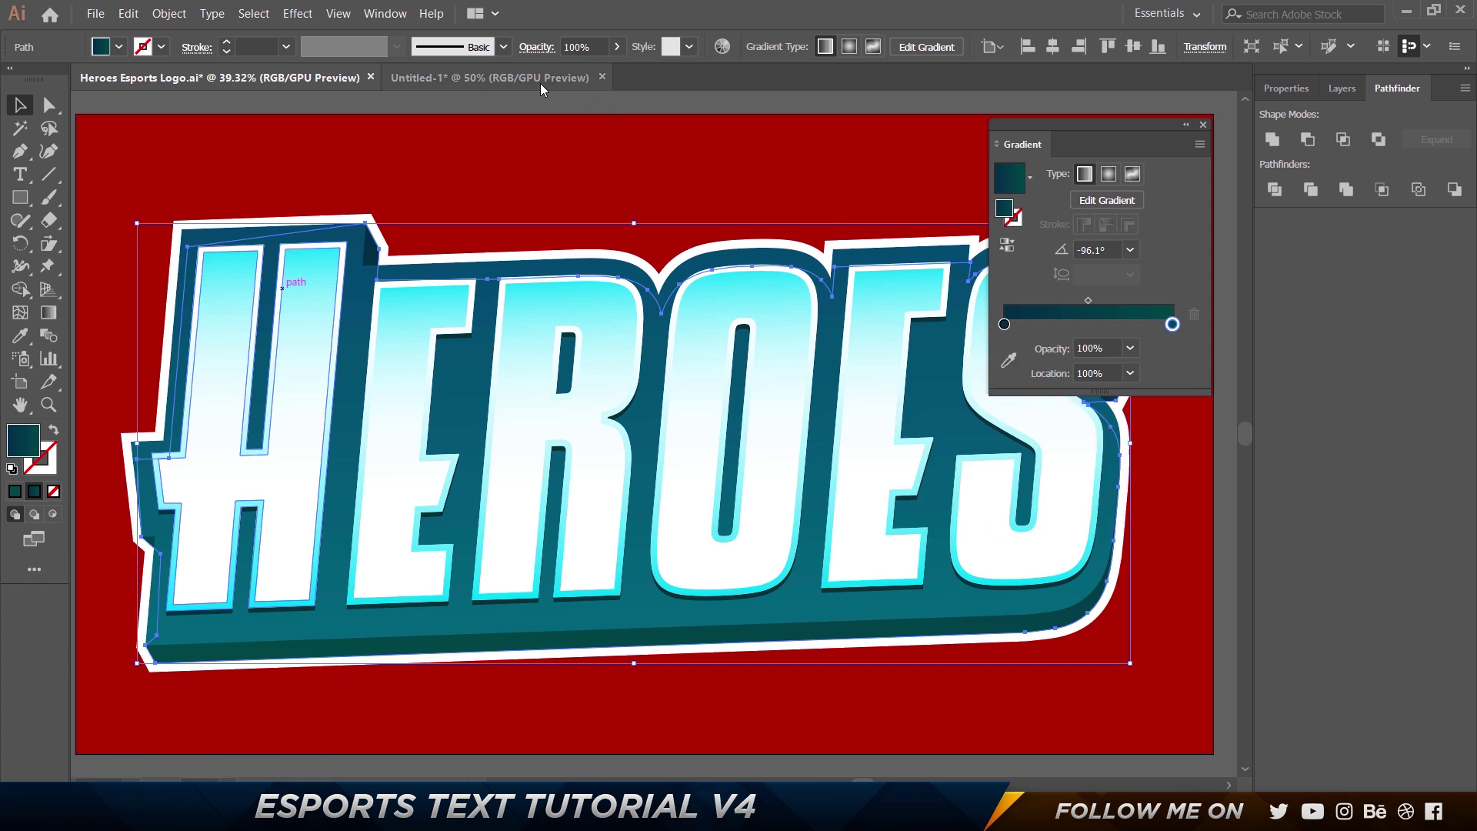
left_click(554, 78)
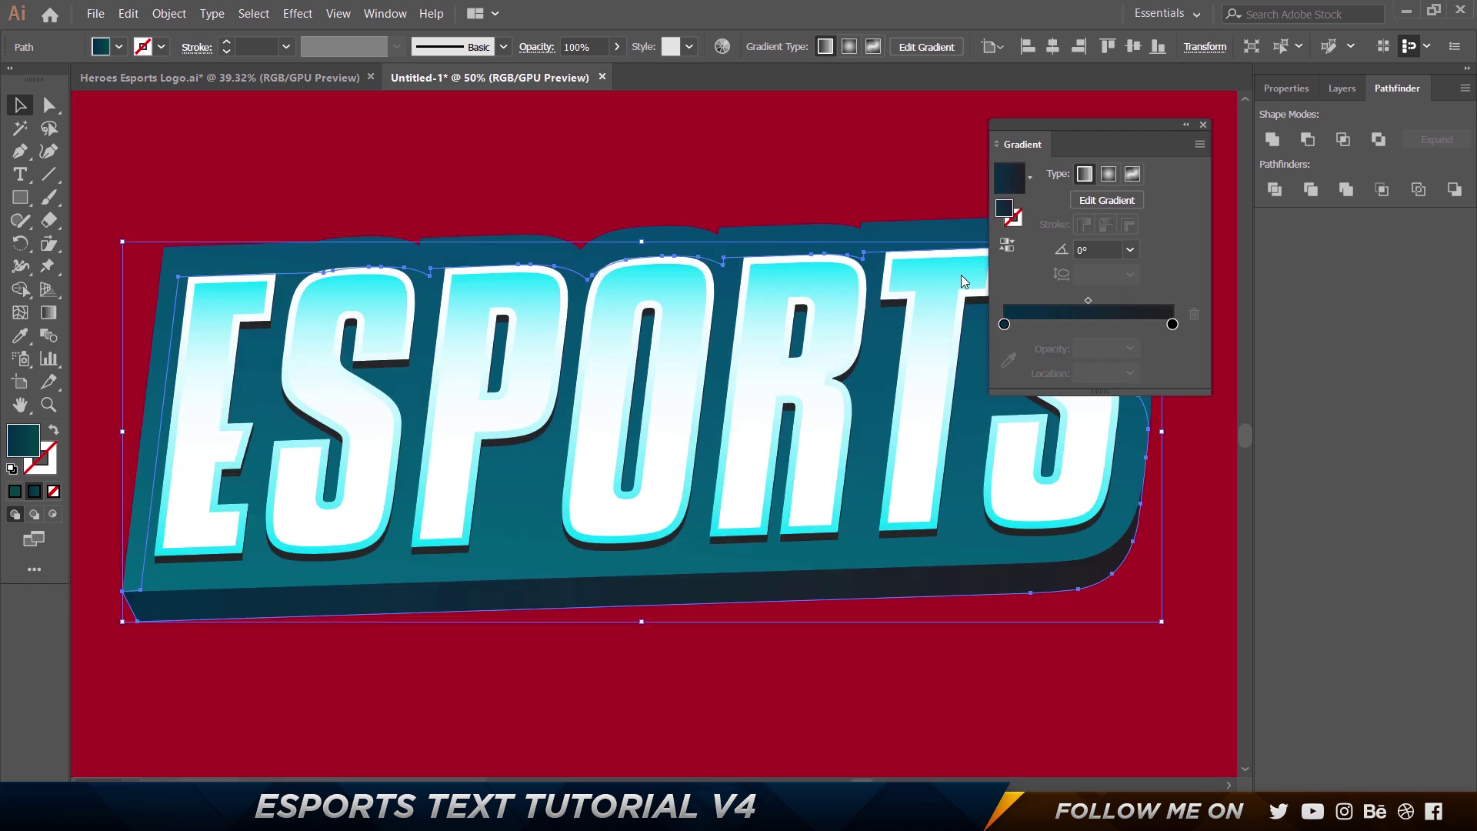
left_click(1172, 324)
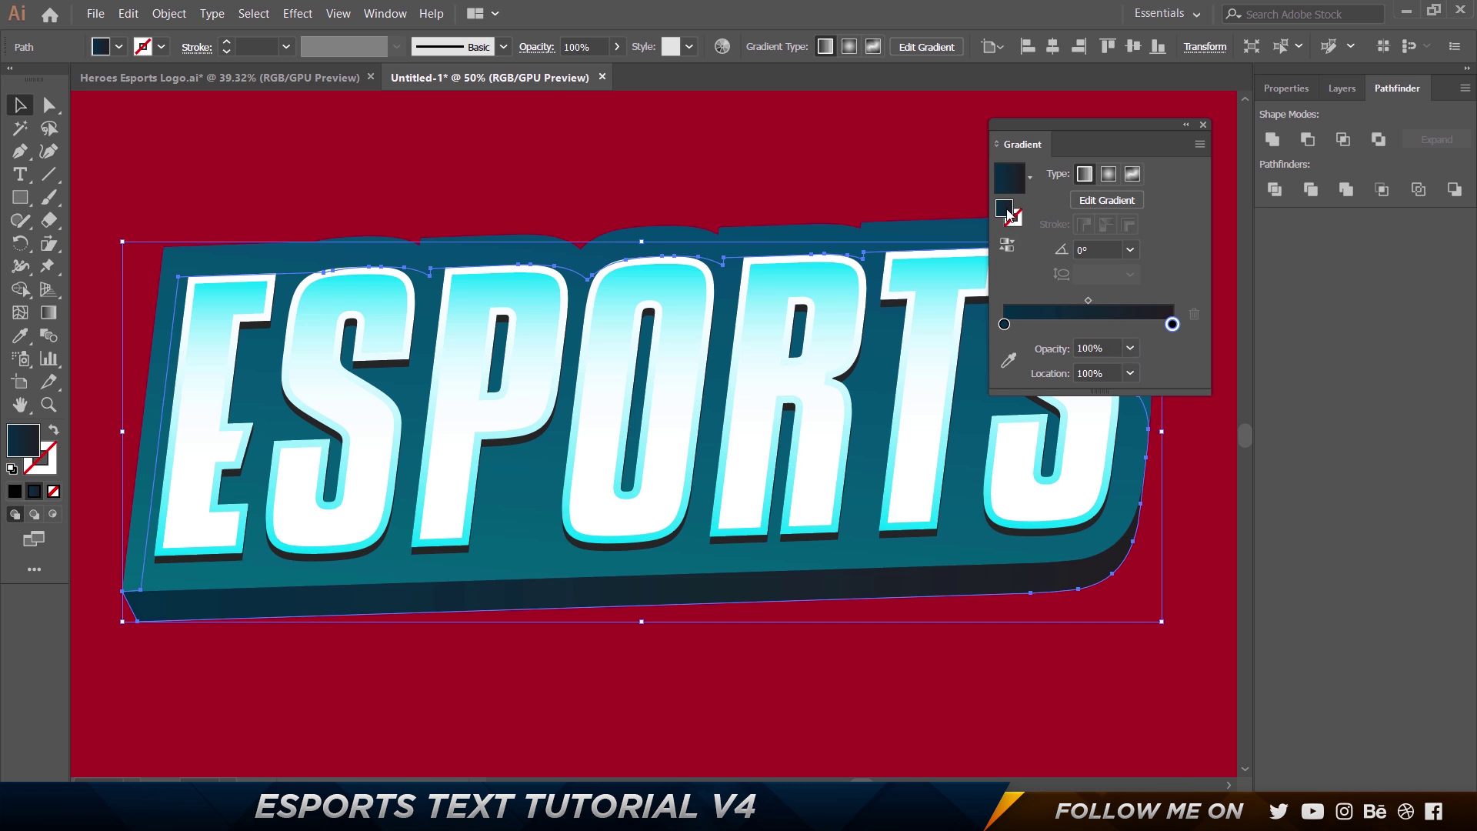
double_click(1007, 210)
key("ctrl+v")
key("Return")
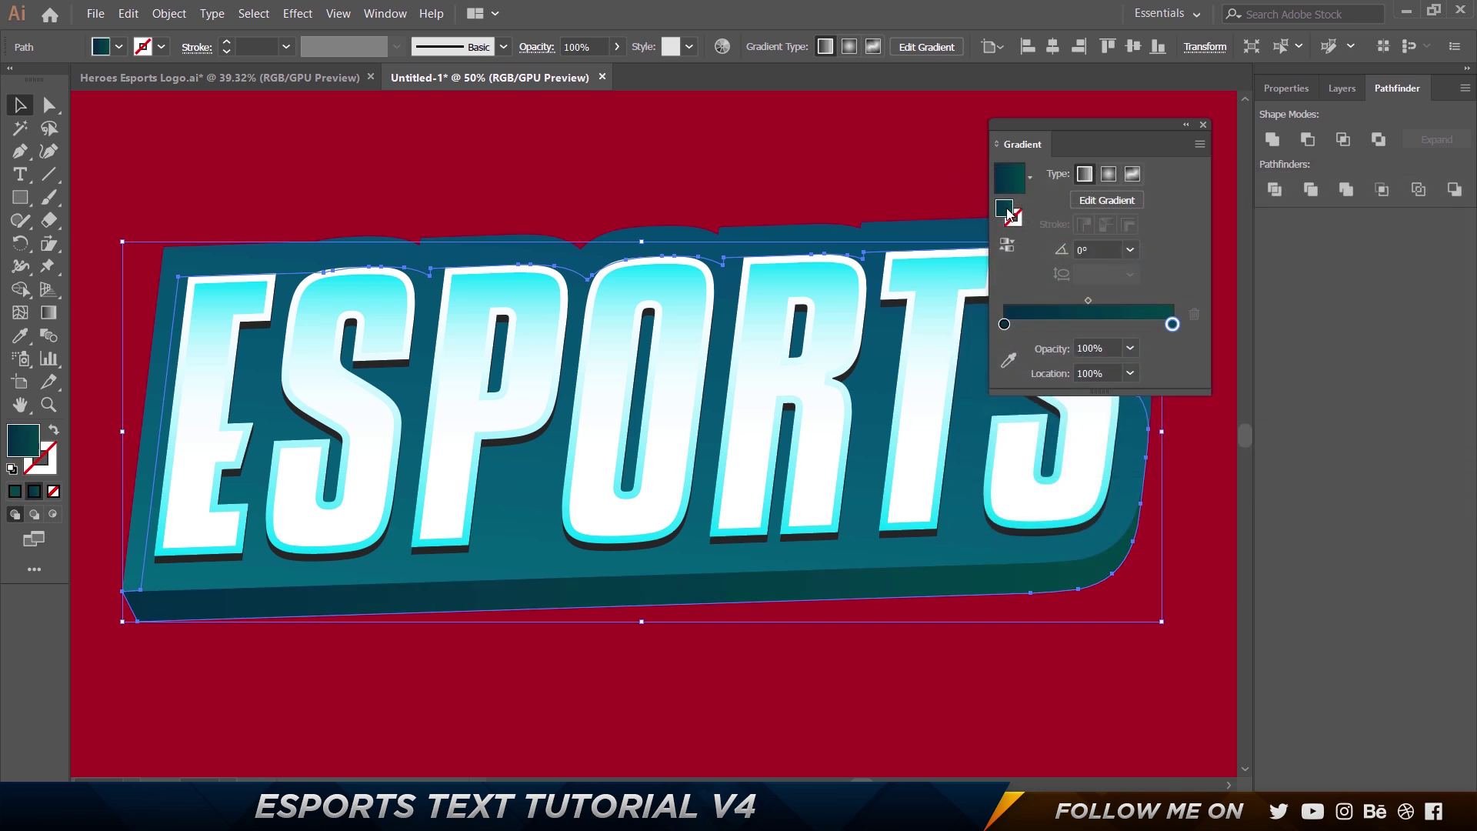
Set the extrusion's gradient angle to -96° and deselect it.
left_click(1123, 250)
type("-96")
key("Tab")
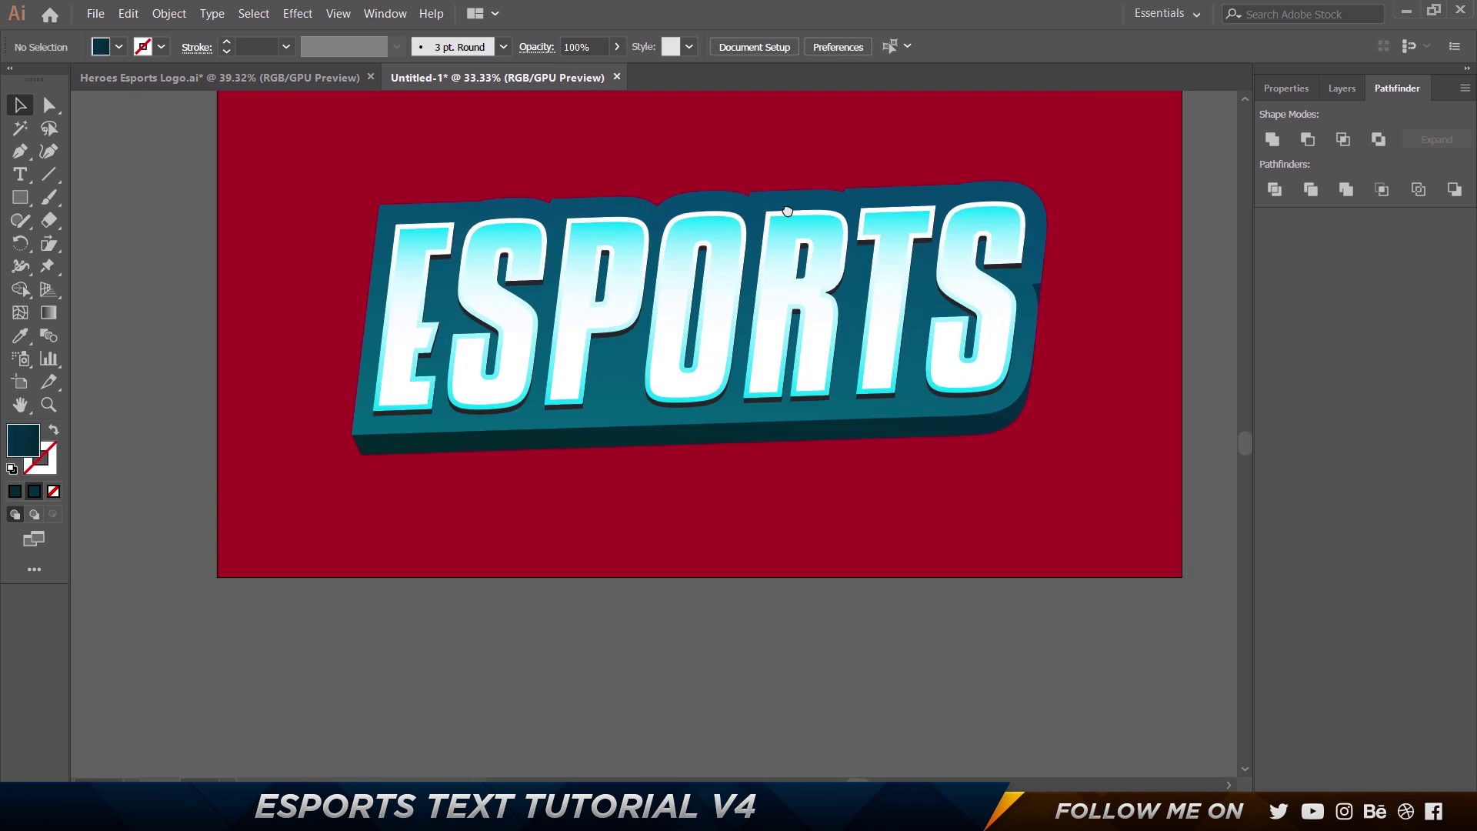
left_click_drag(787, 212, 777, 236)
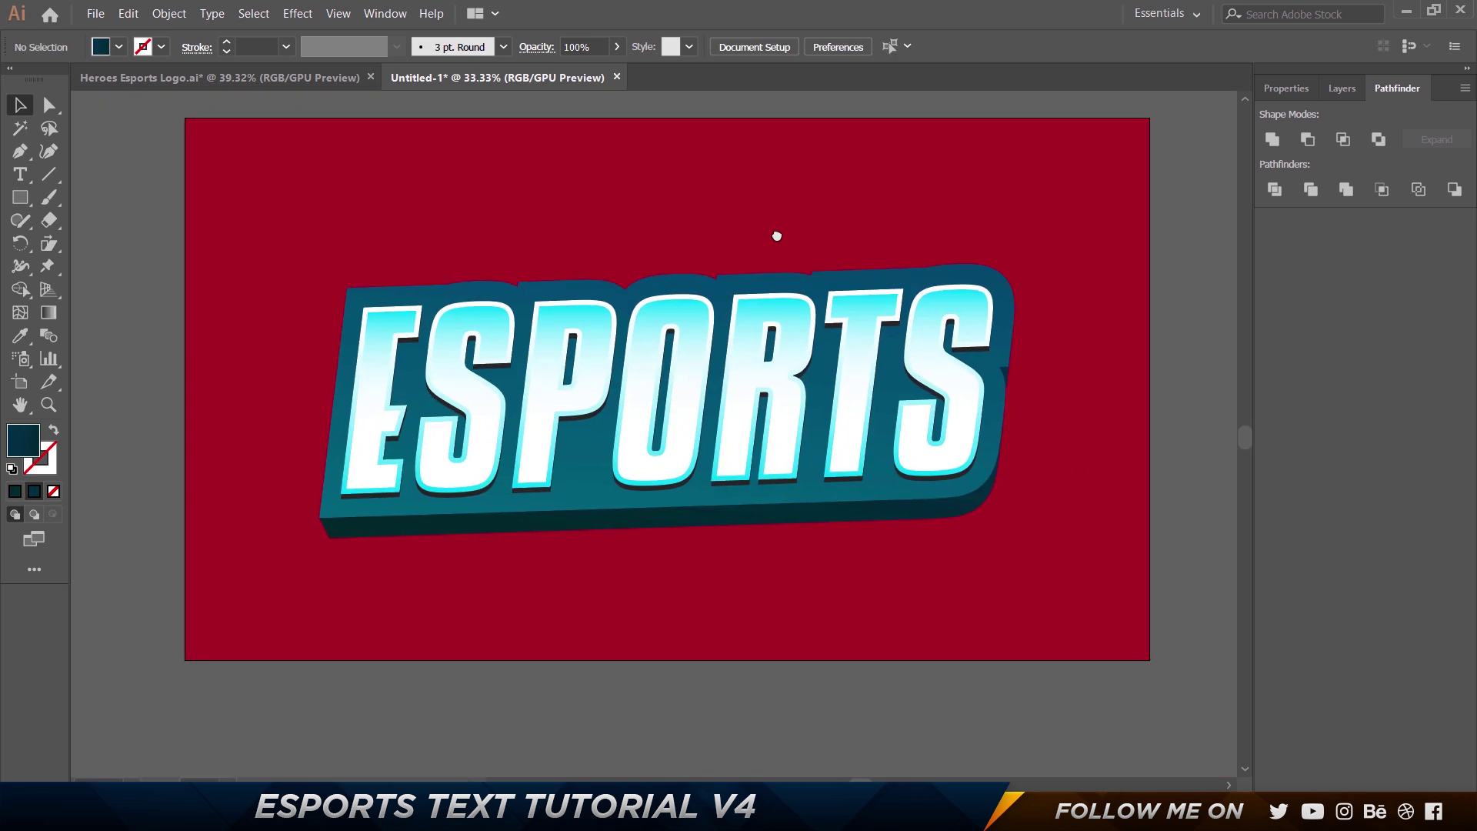
After checking the Heroes reference, duplicate the grouped ESPORTS logo in place and unite the copy into a single shape.
left_click(323, 78)
left_click(623, 255)
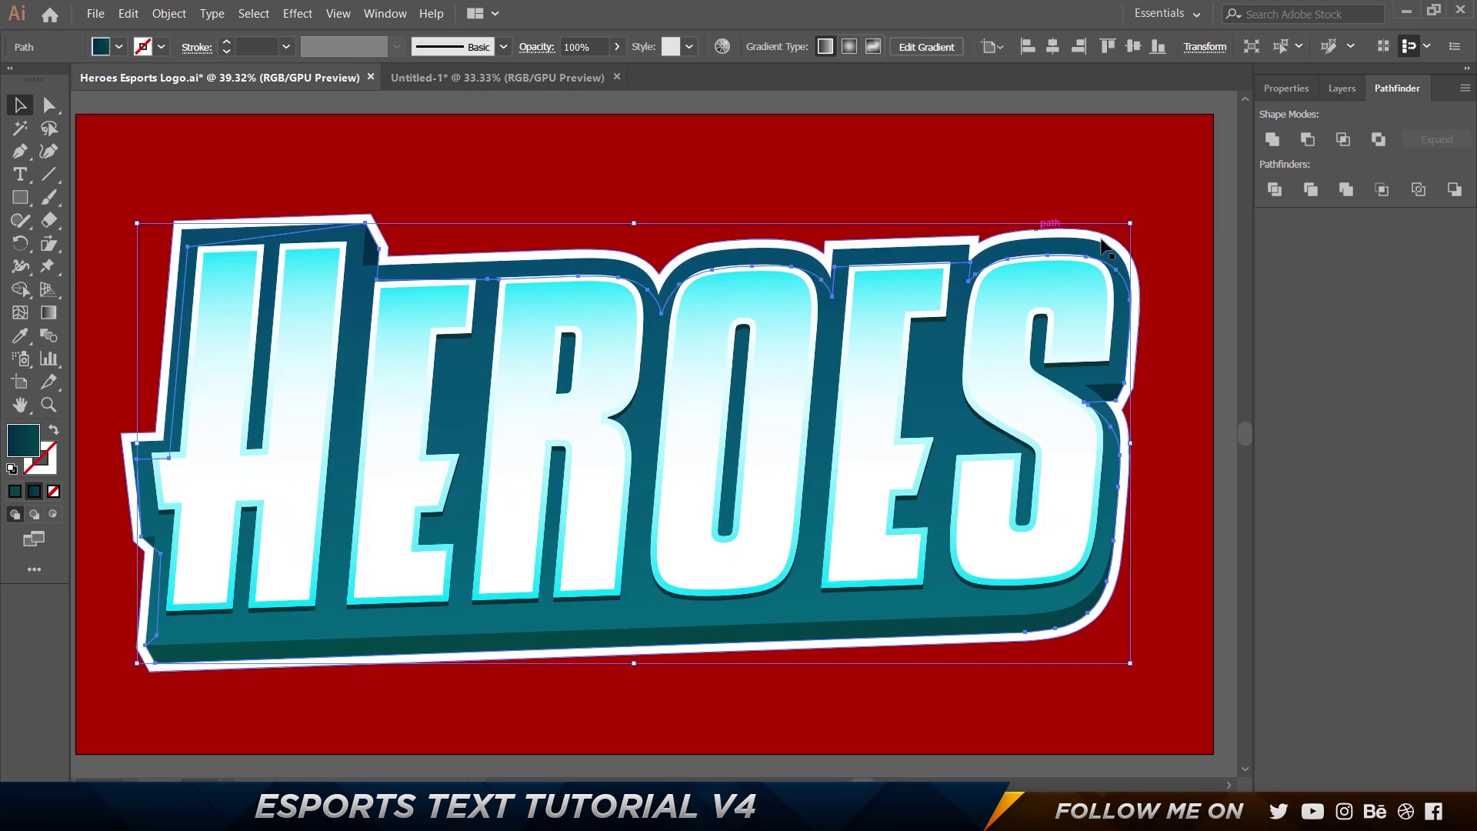
left_click(467, 78)
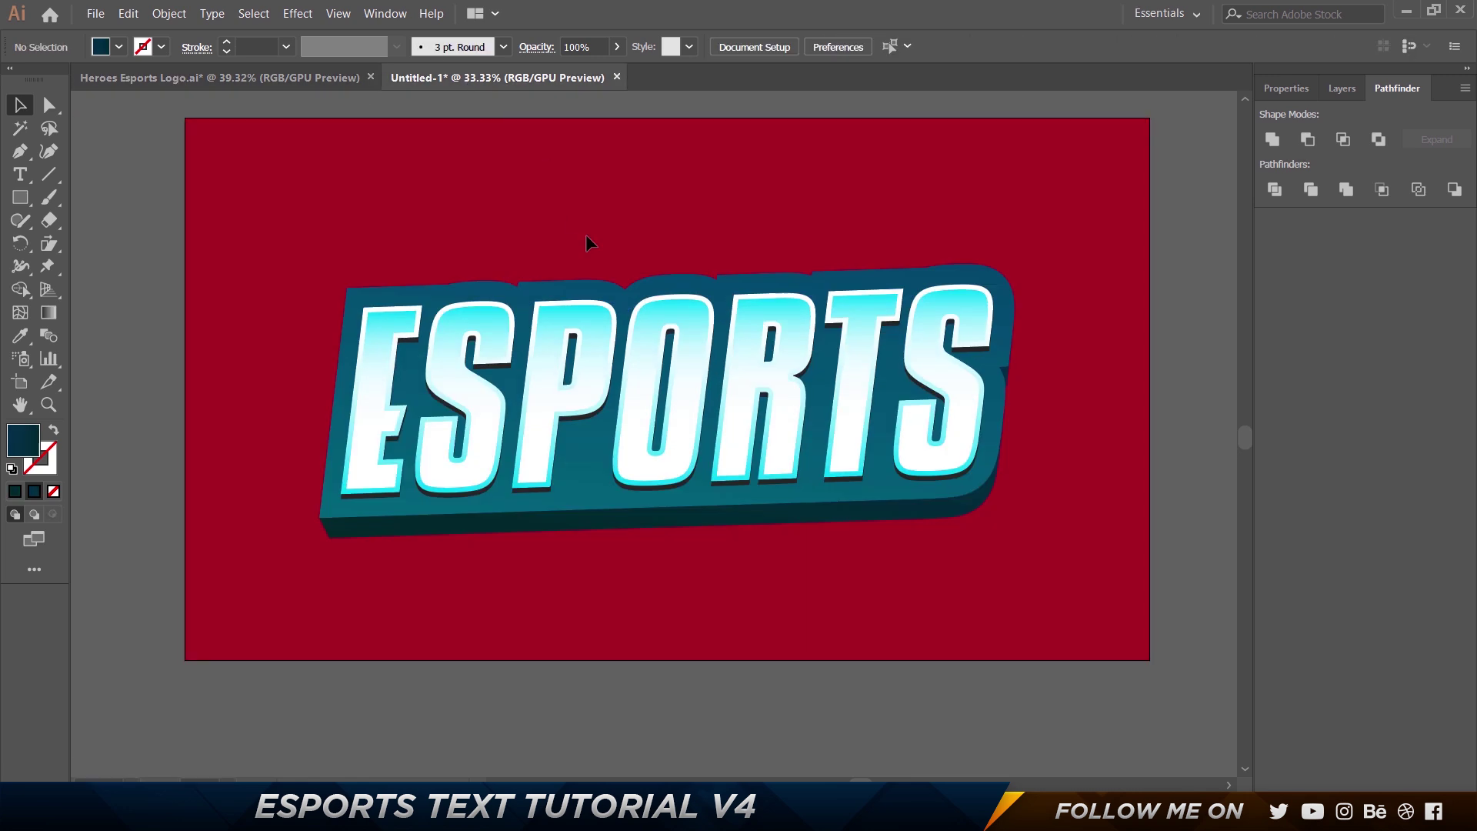
left_click_drag(1025, 573, 1050, 579)
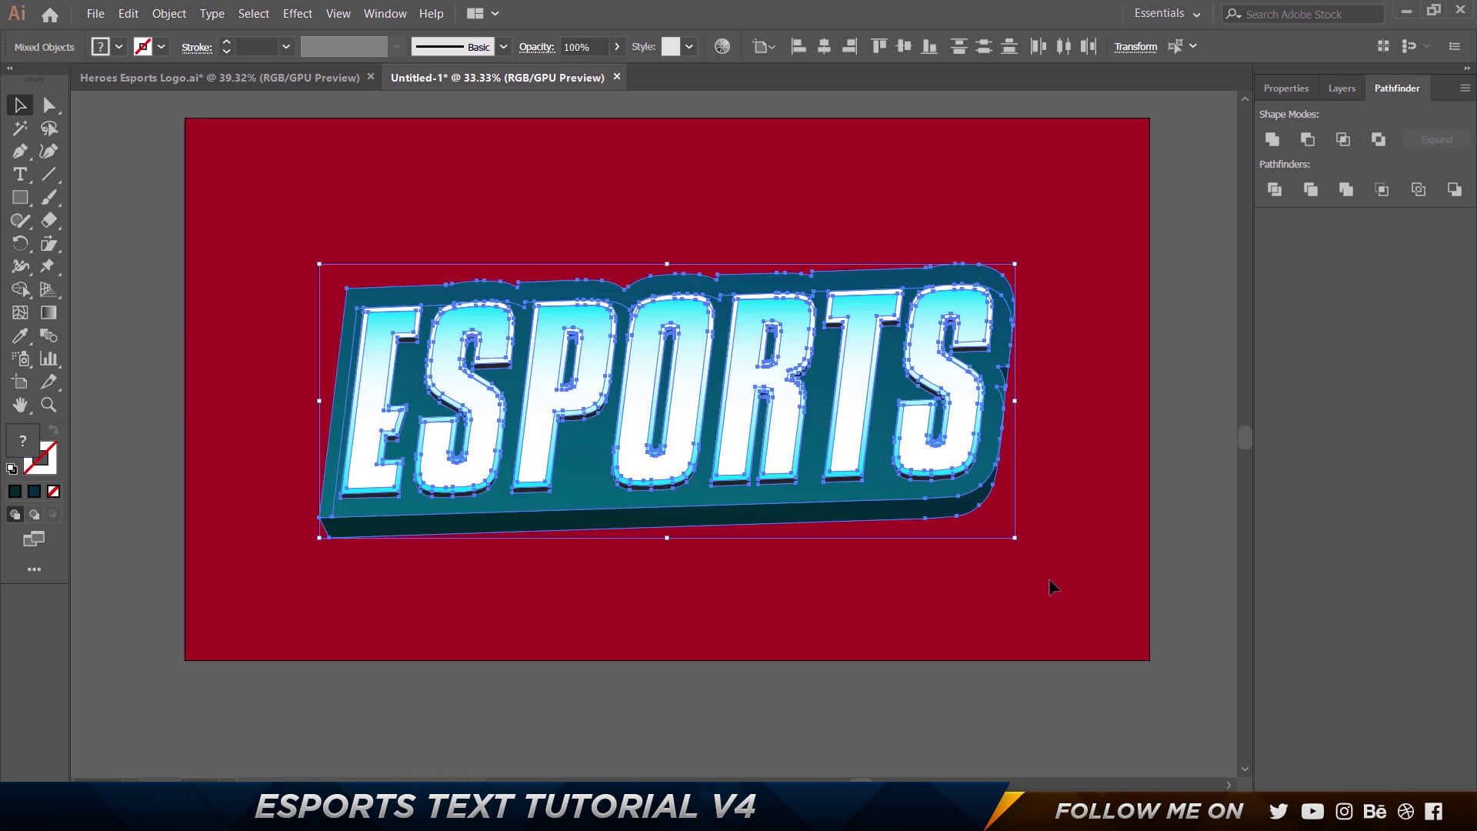
left_click_drag(652, 466, 982, 339)
key("ctrl+z")
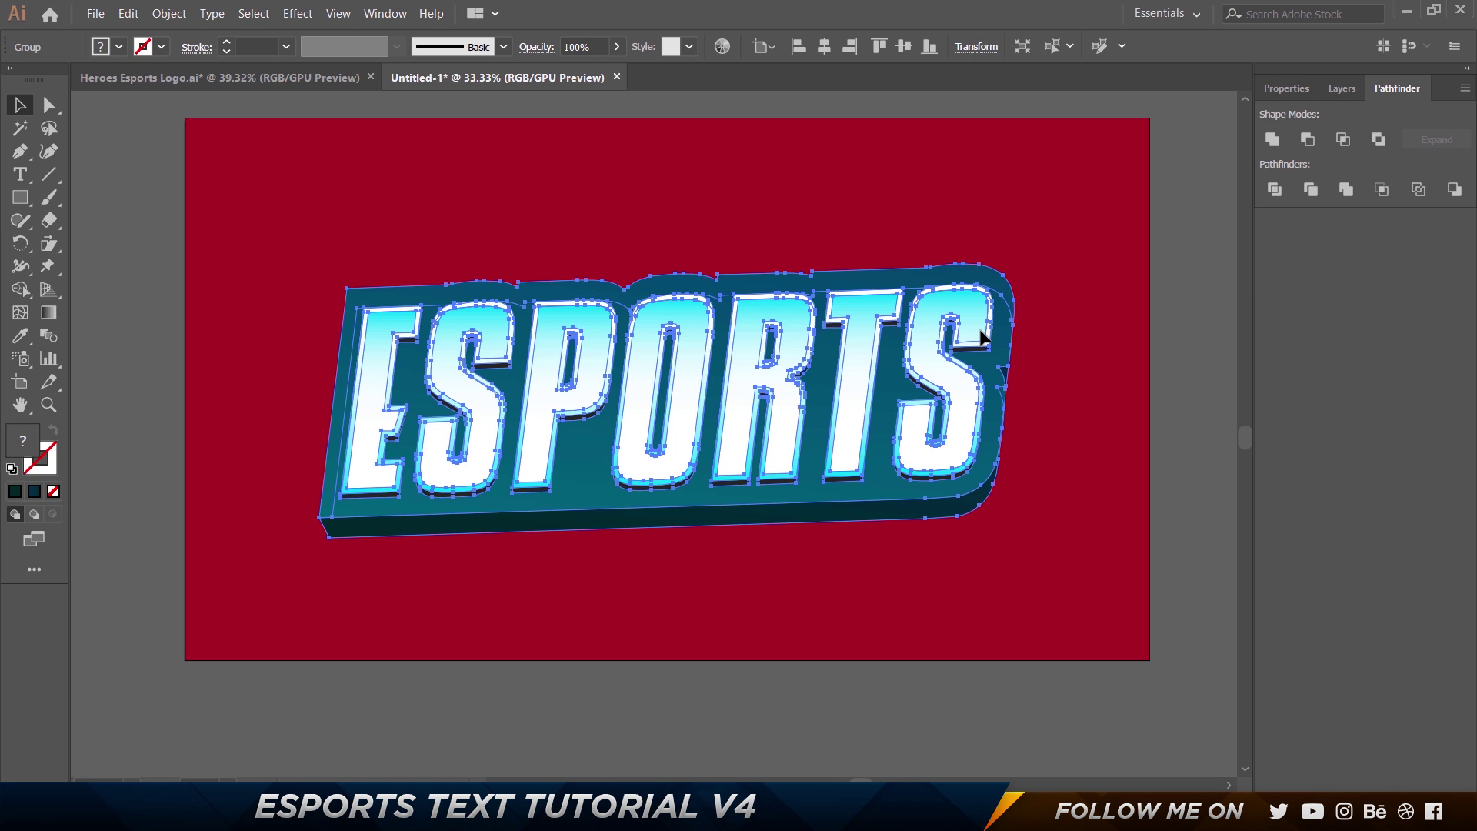
left_click_drag(655, 344, 1022, 192, "alt")
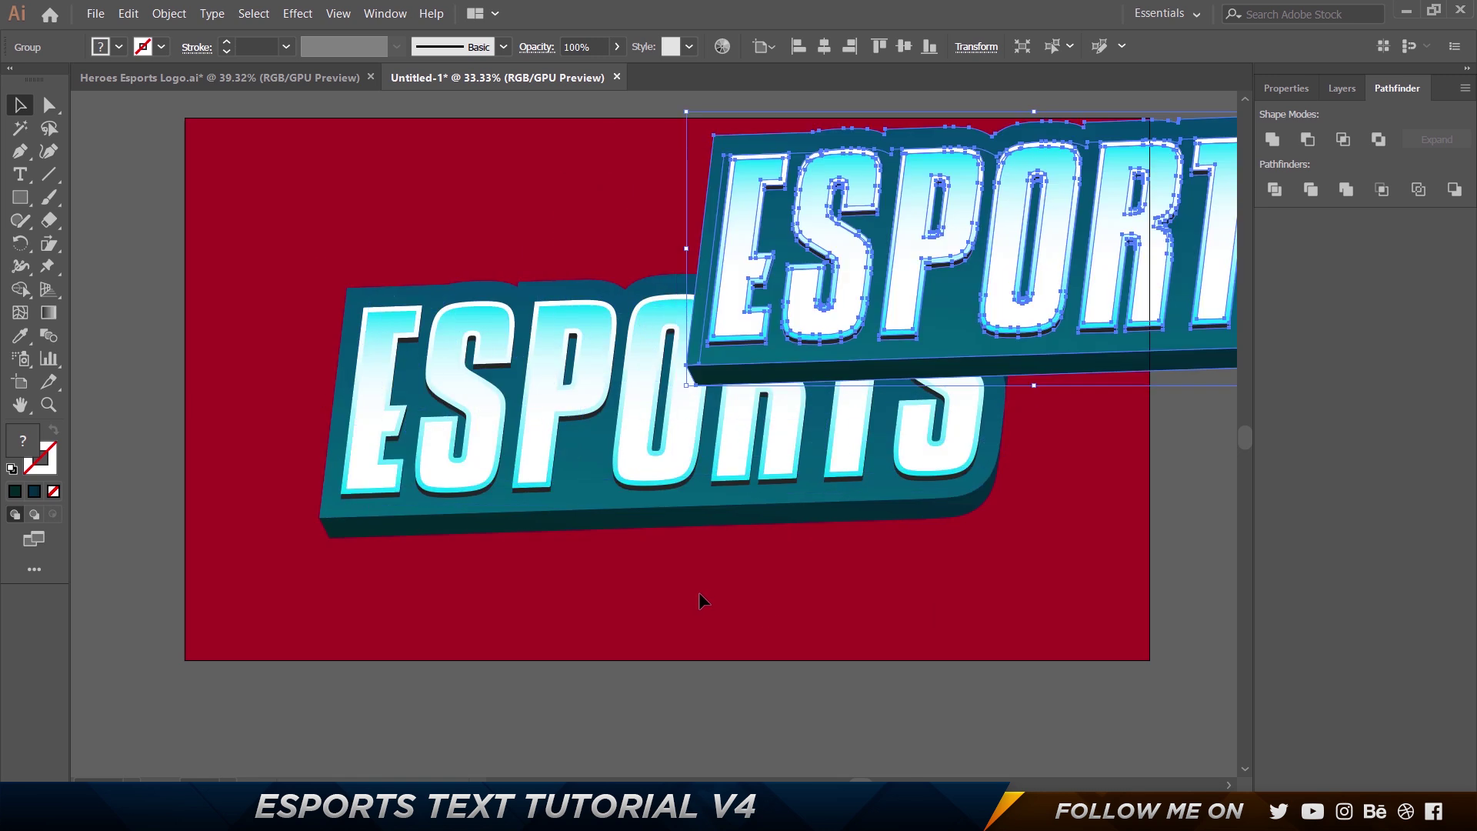
key("ctrl+z")
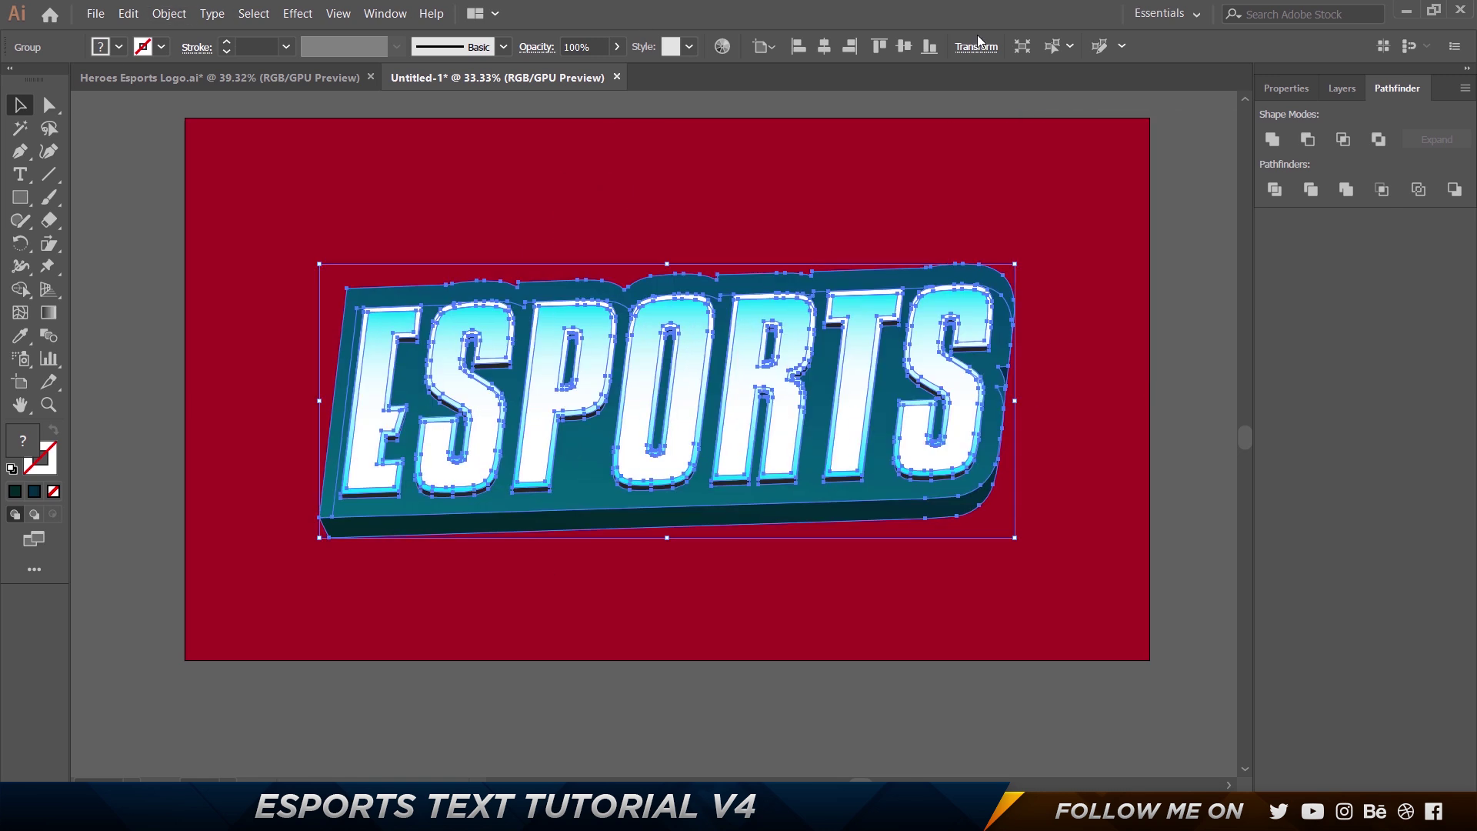
left_click(1274, 140)
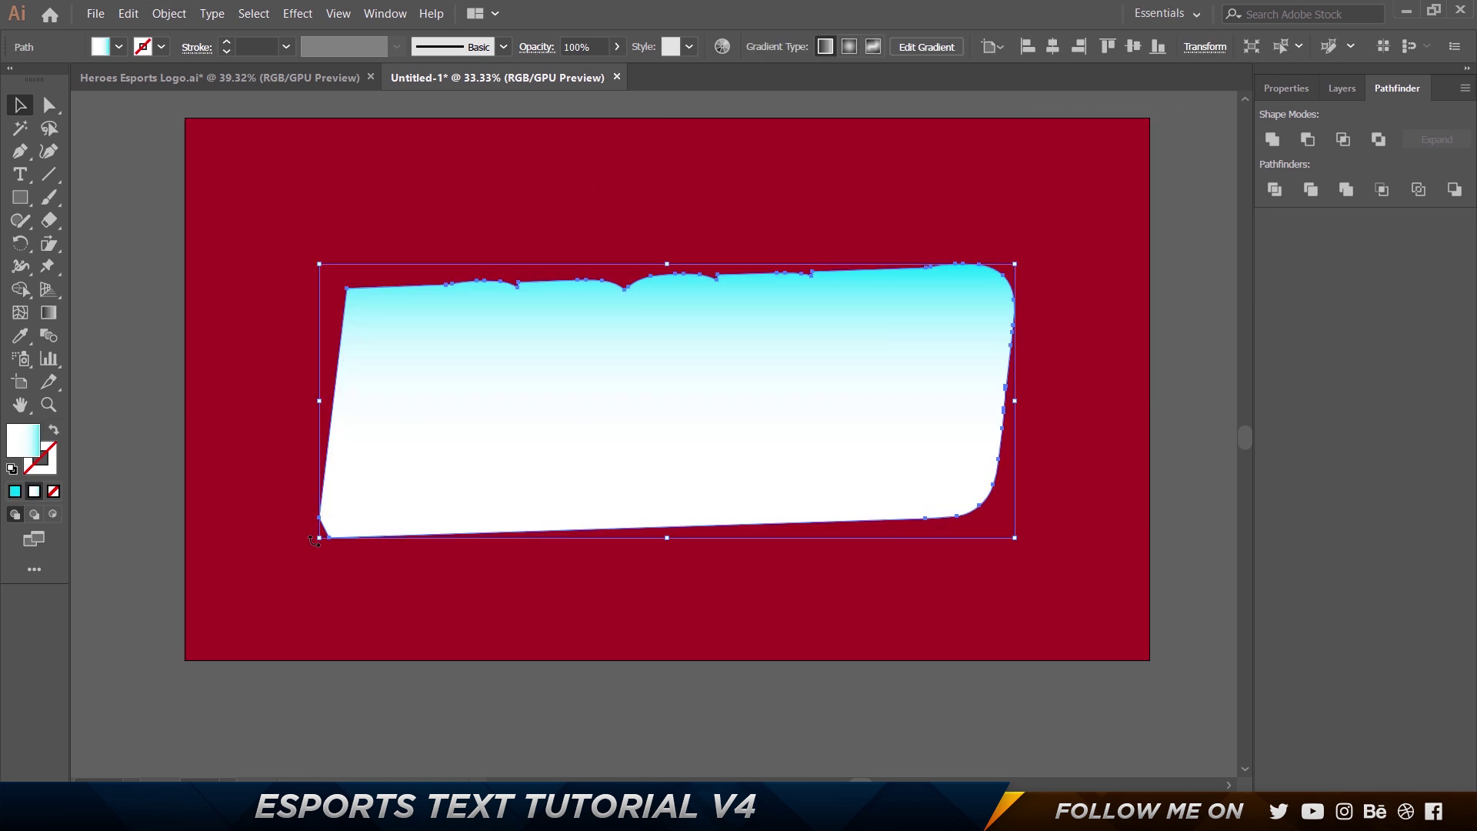
Fill the united logo silhouette with solid white, ffffff.
left_click(15, 492)
double_click(918, 165)
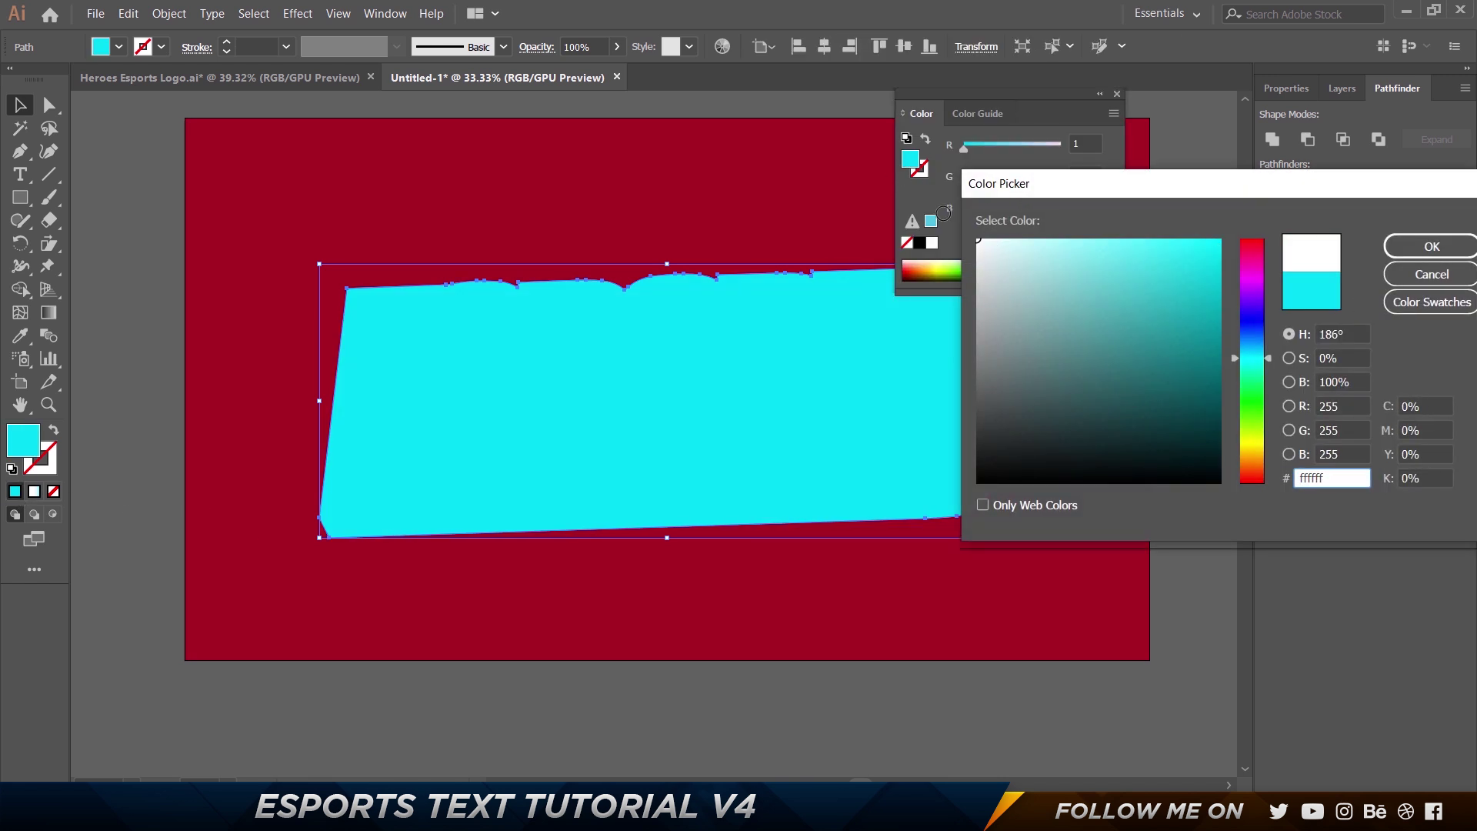
left_click(1431, 246)
left_click(1117, 94)
Try offsetting the white silhouette's path by 40 px with miter joins.
left_click(168, 13)
mouse_move(209, 394)
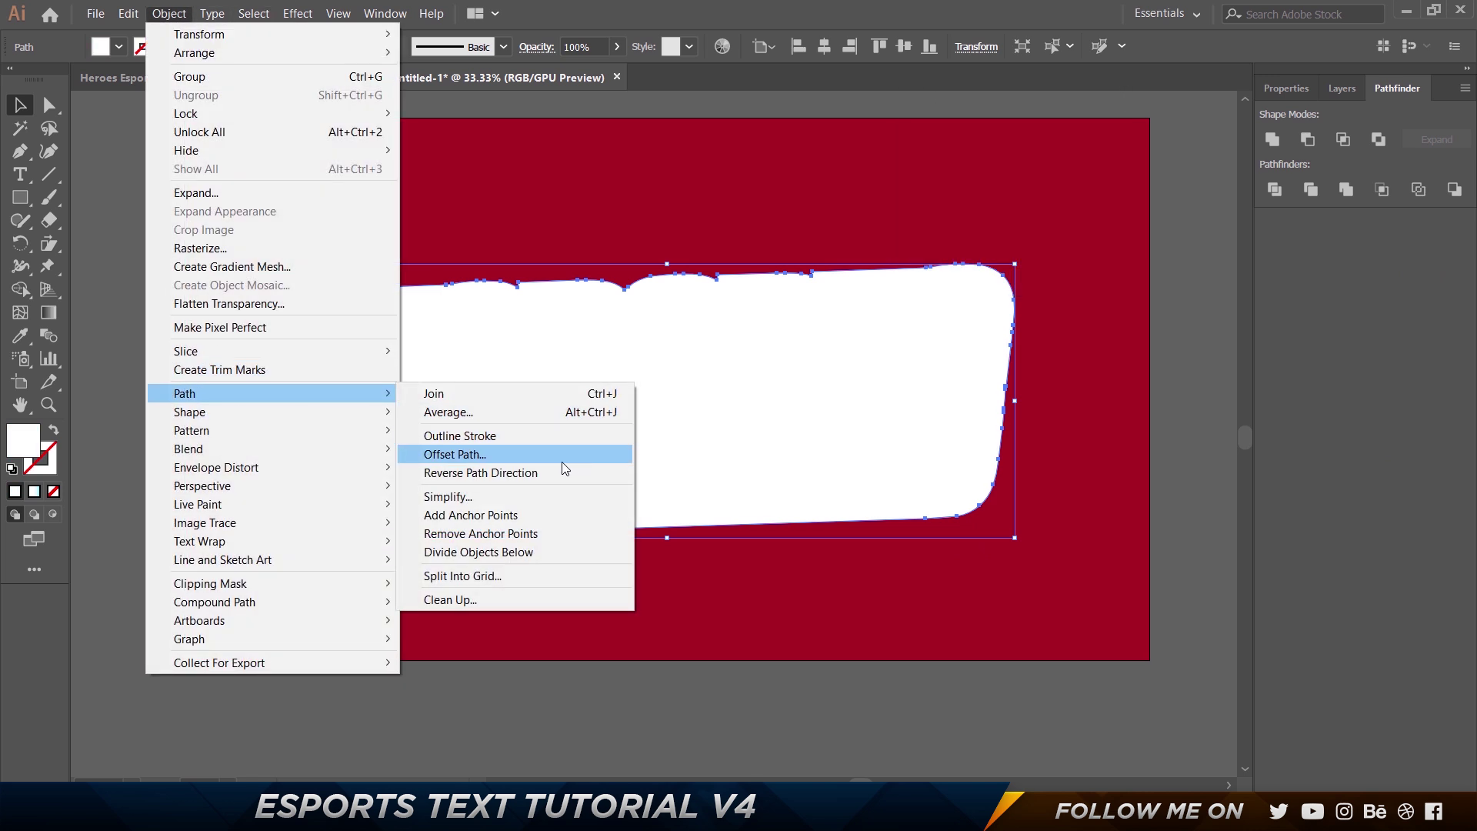
left_click(562, 462)
left_click(1109, 380)
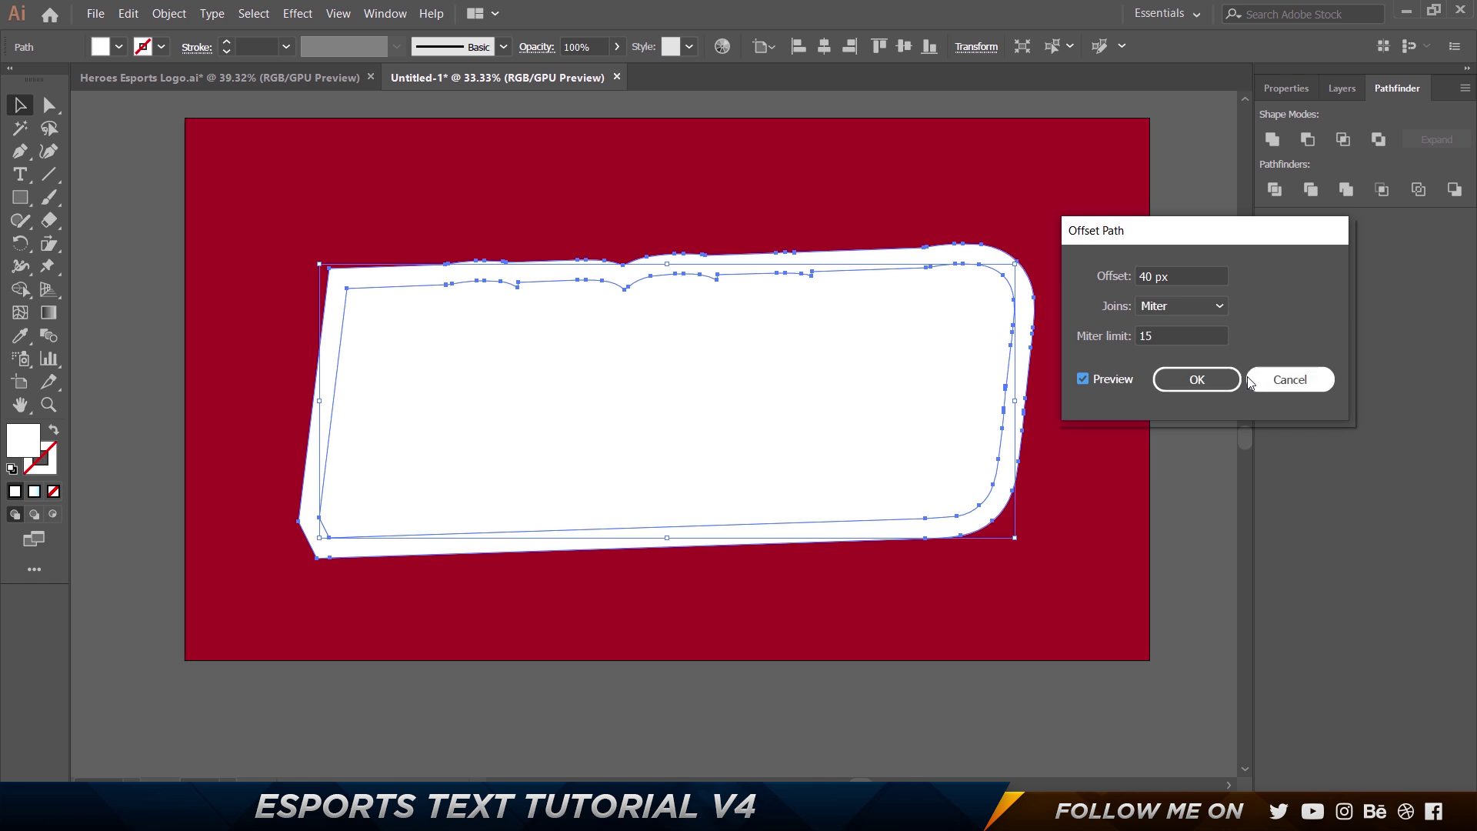
left_click(1214, 381)
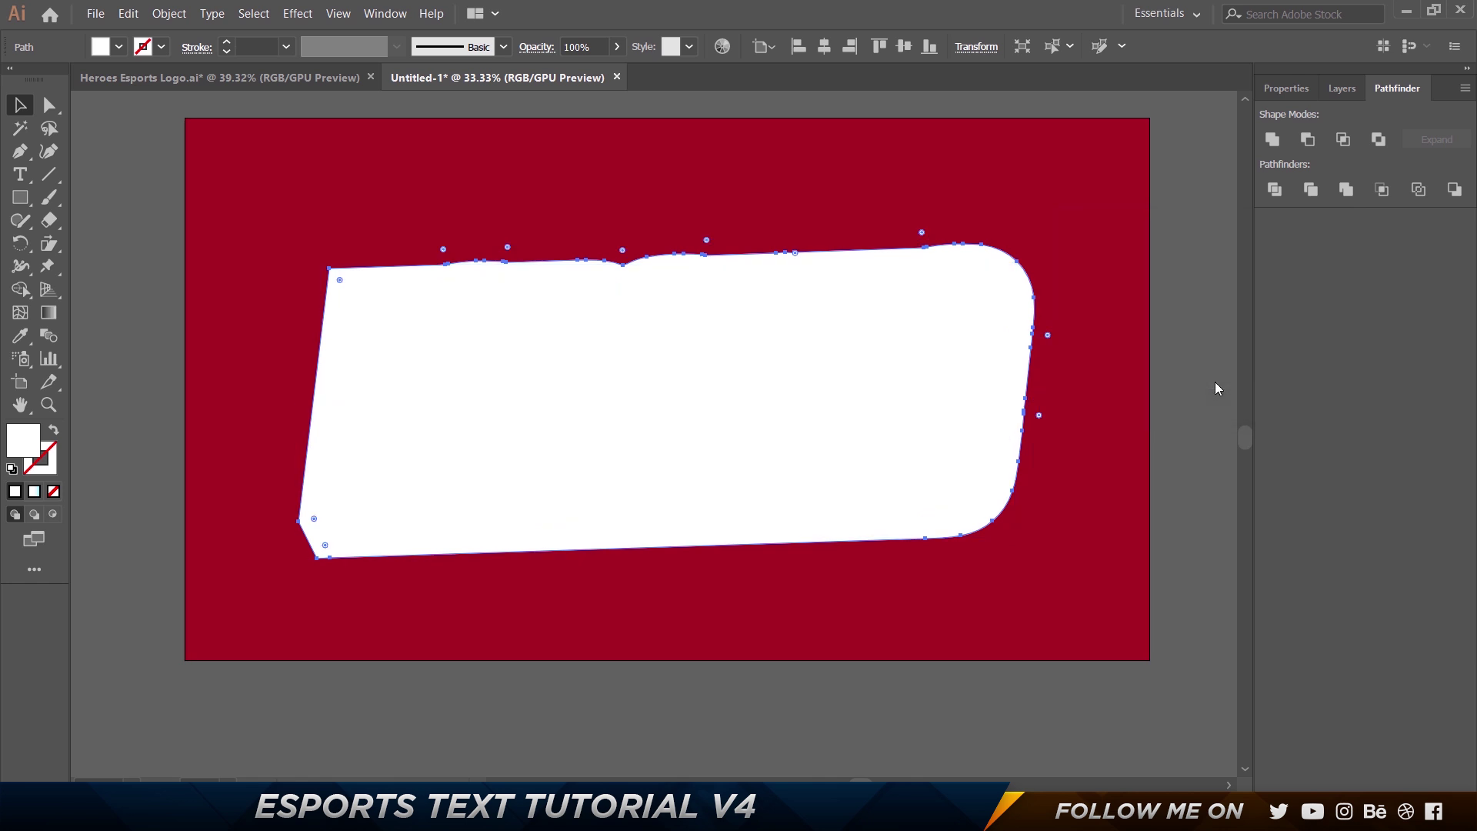
Arrange the enlarged white shape behind the logo but above the red background, and delete the original white silhouette.
key("ctrl+shift+bracketleft")
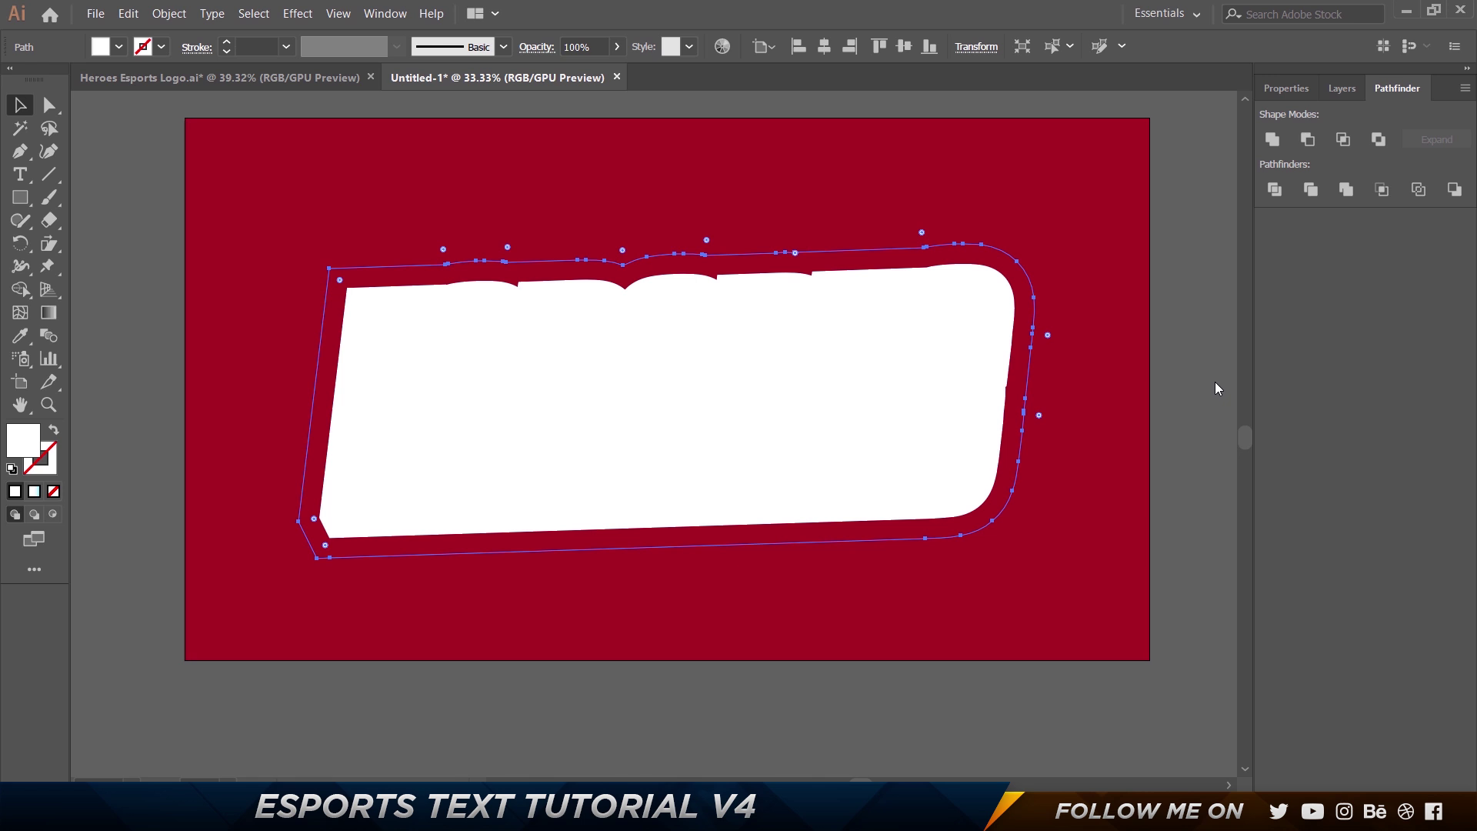
key("ctrl+bracketright")
left_click(1215, 382)
left_click(791, 356)
key("Delete")
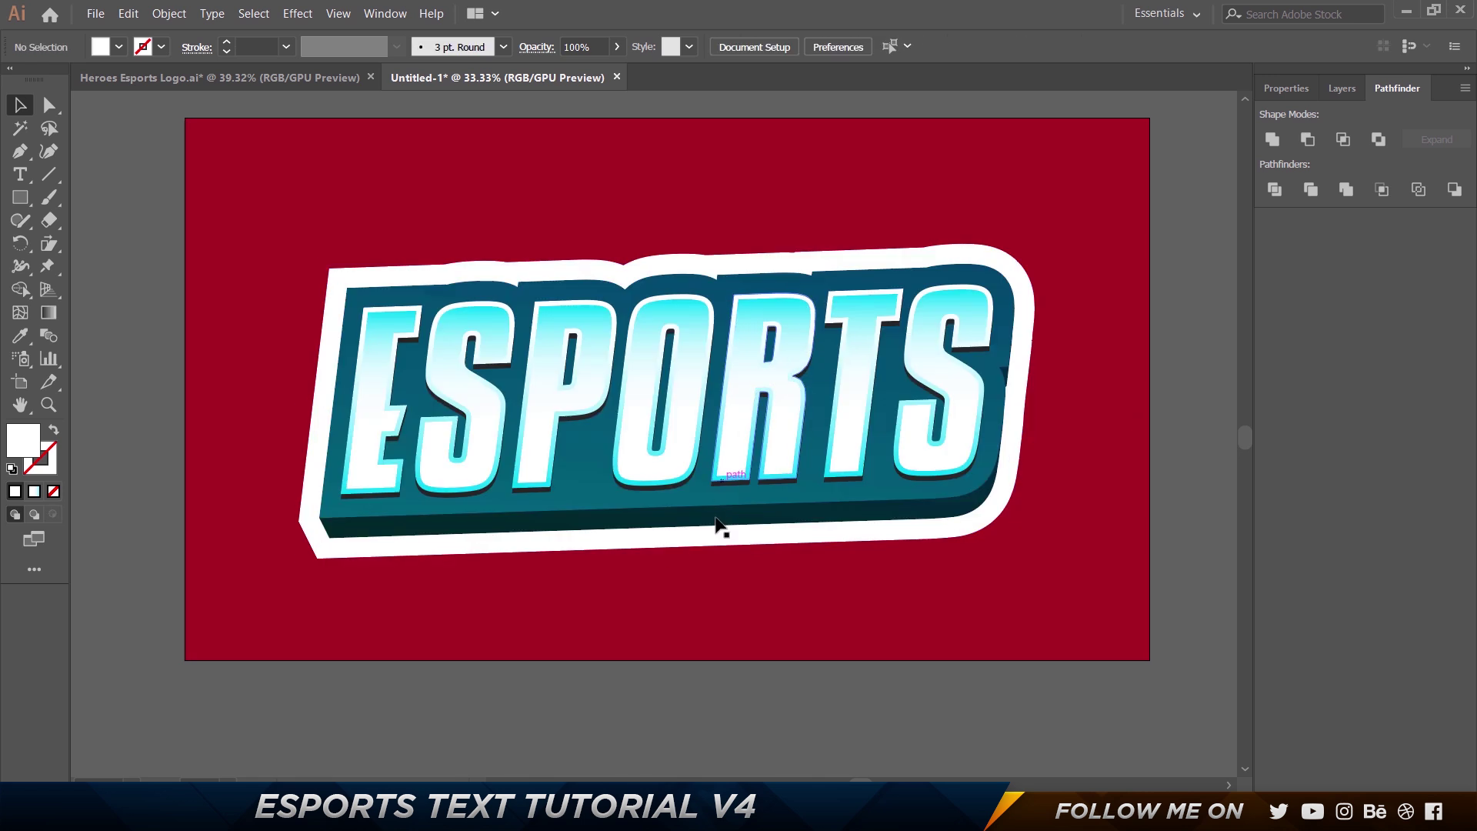
Compare the outline with the Heroes reference and undo back to the white silhouette before the 40 px offset.
left_click(252, 71)
left_click(551, 81)
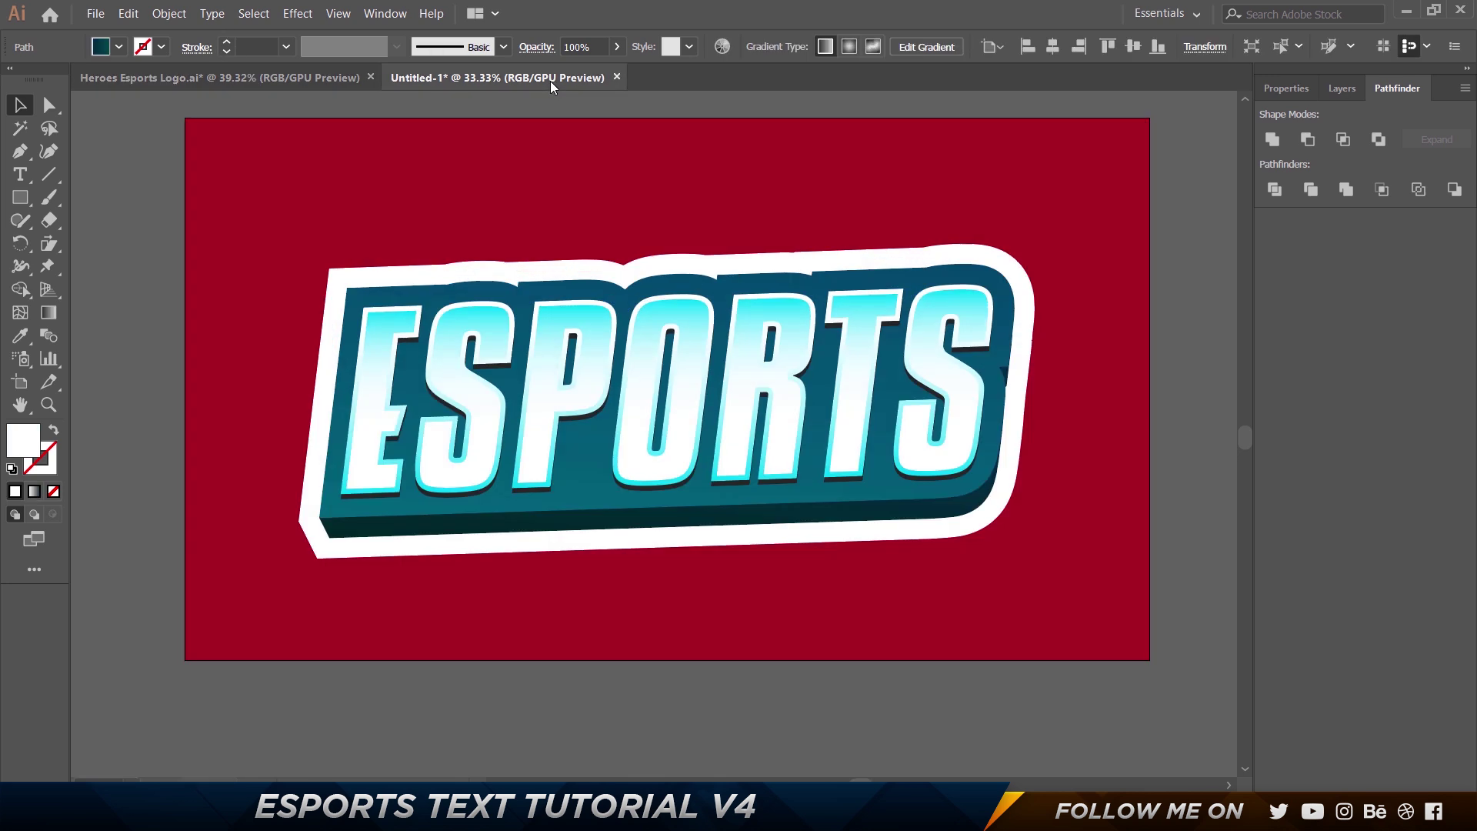
key("ctrl+z")
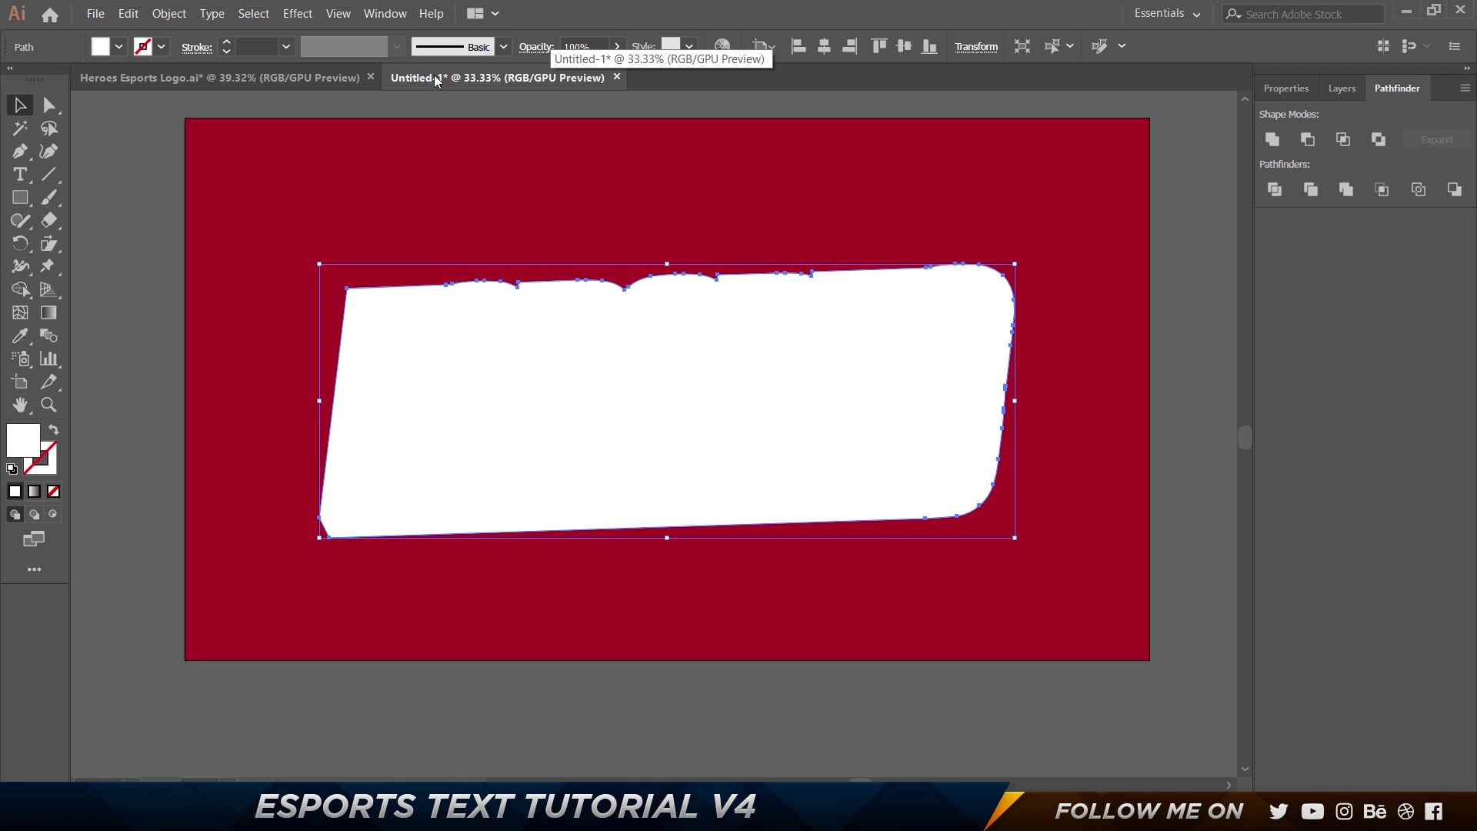
Offset the white silhouette's path by 20 px with miter joins.
left_click(169, 14)
mouse_move(206, 394)
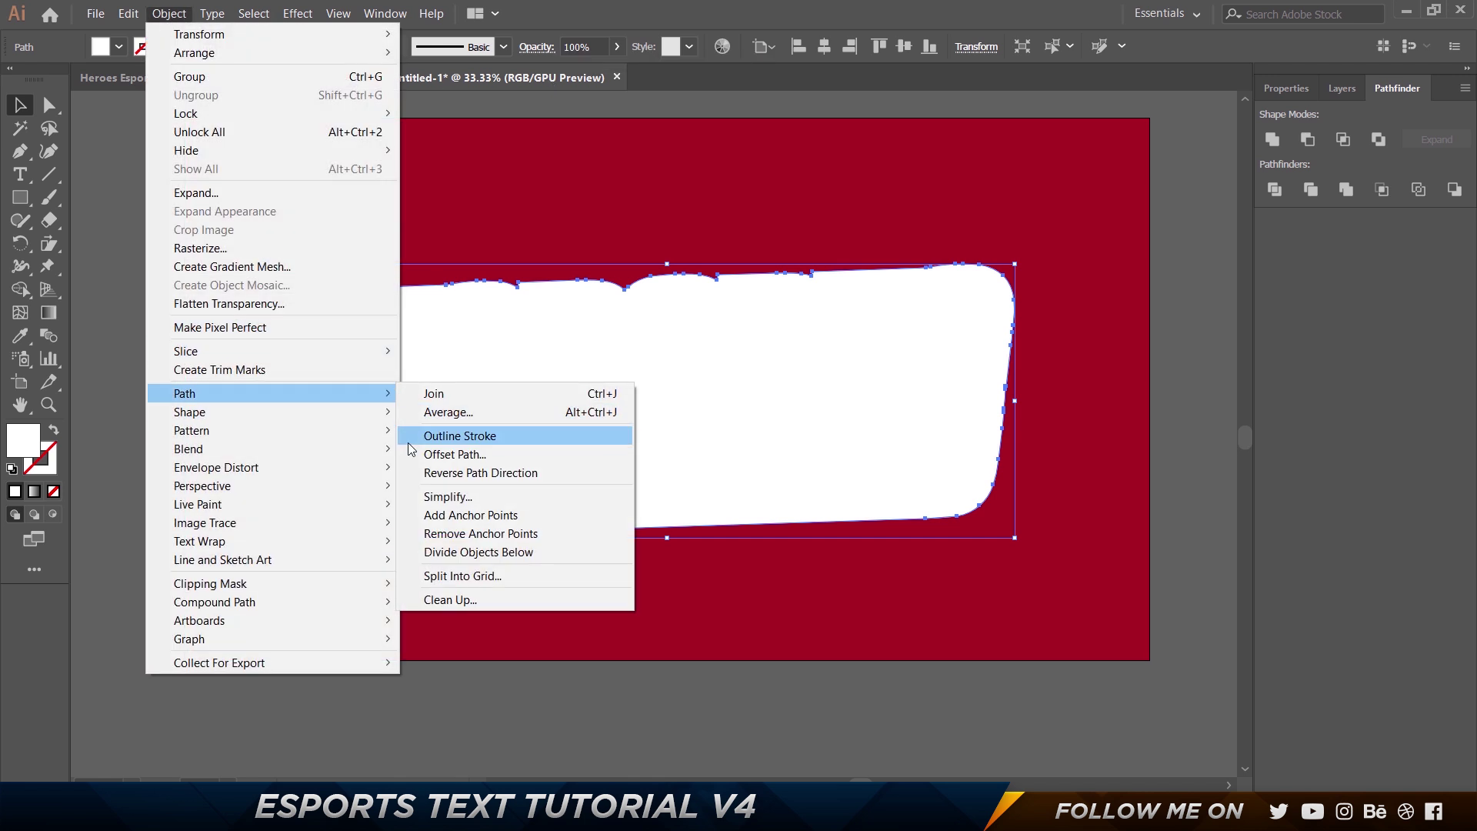
left_click(454, 453)
type("2")
key("Tab")
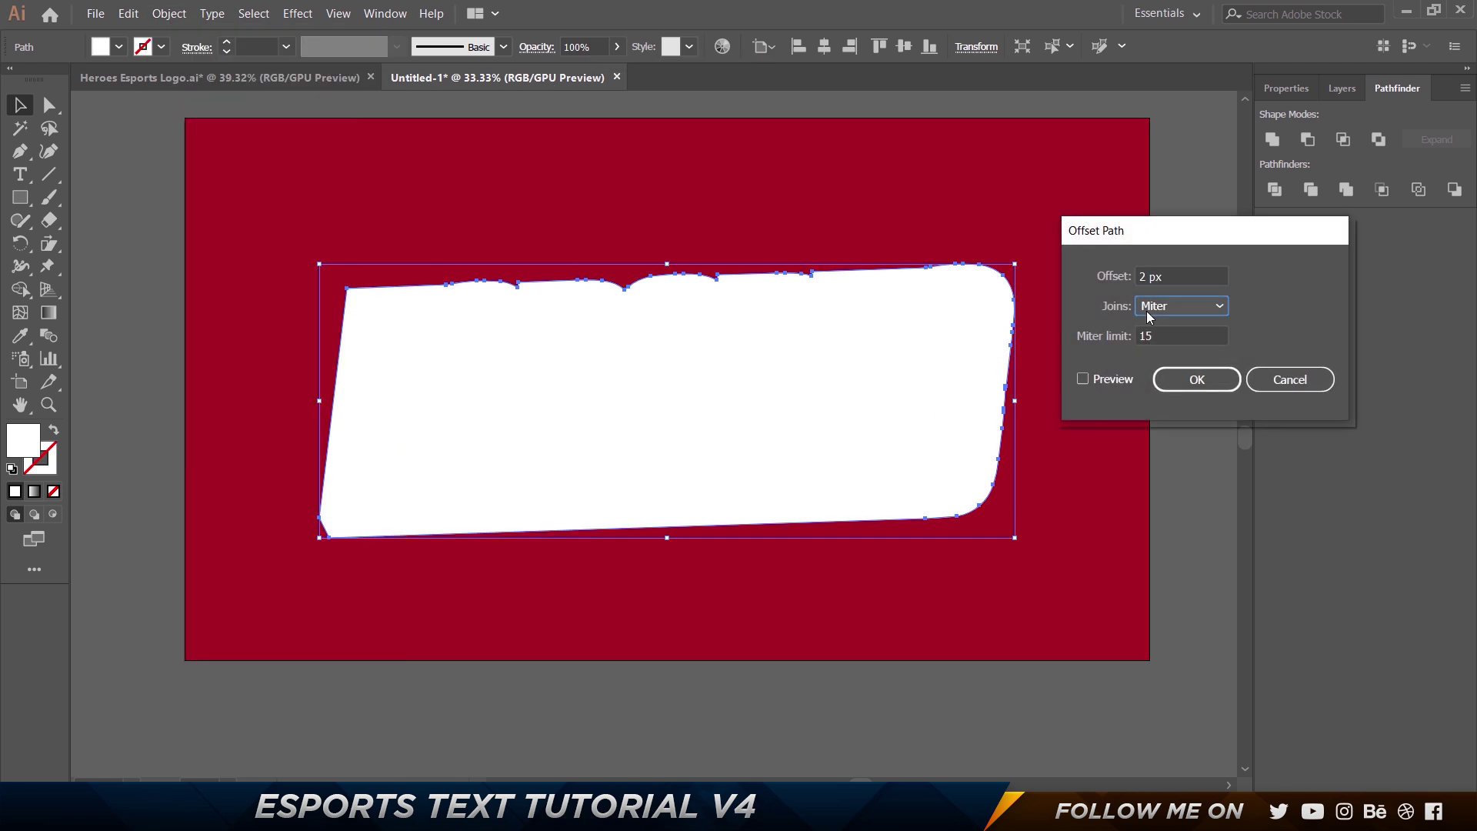
left_click(1171, 276)
type("20")
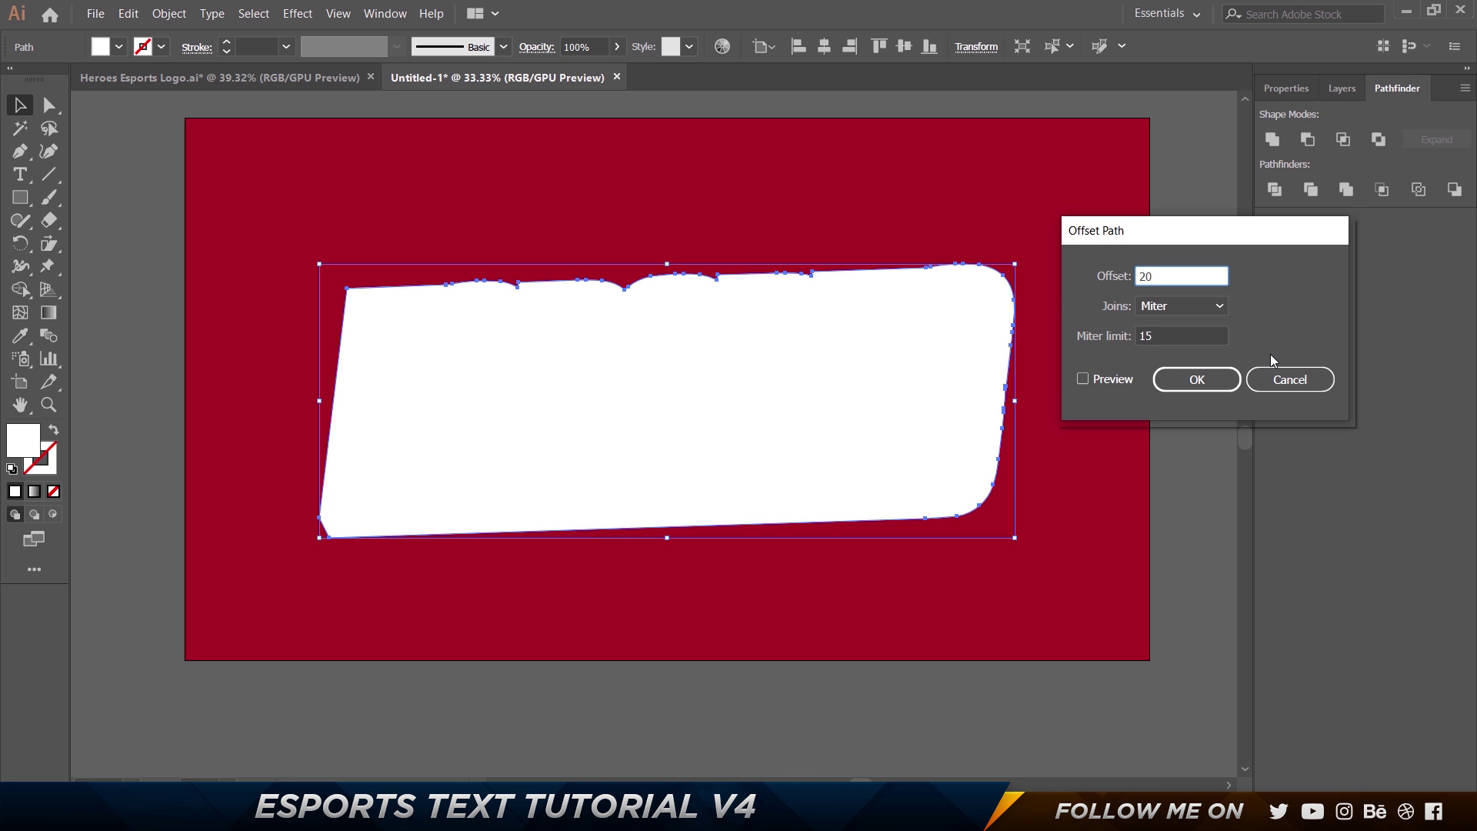
left_click(1101, 382)
left_click(1195, 379)
Delete the original white silhouette and arrange the offset shape behind the logo, above the red background, as a white outline.
left_click(821, 563)
left_click(713, 459)
key("Delete")
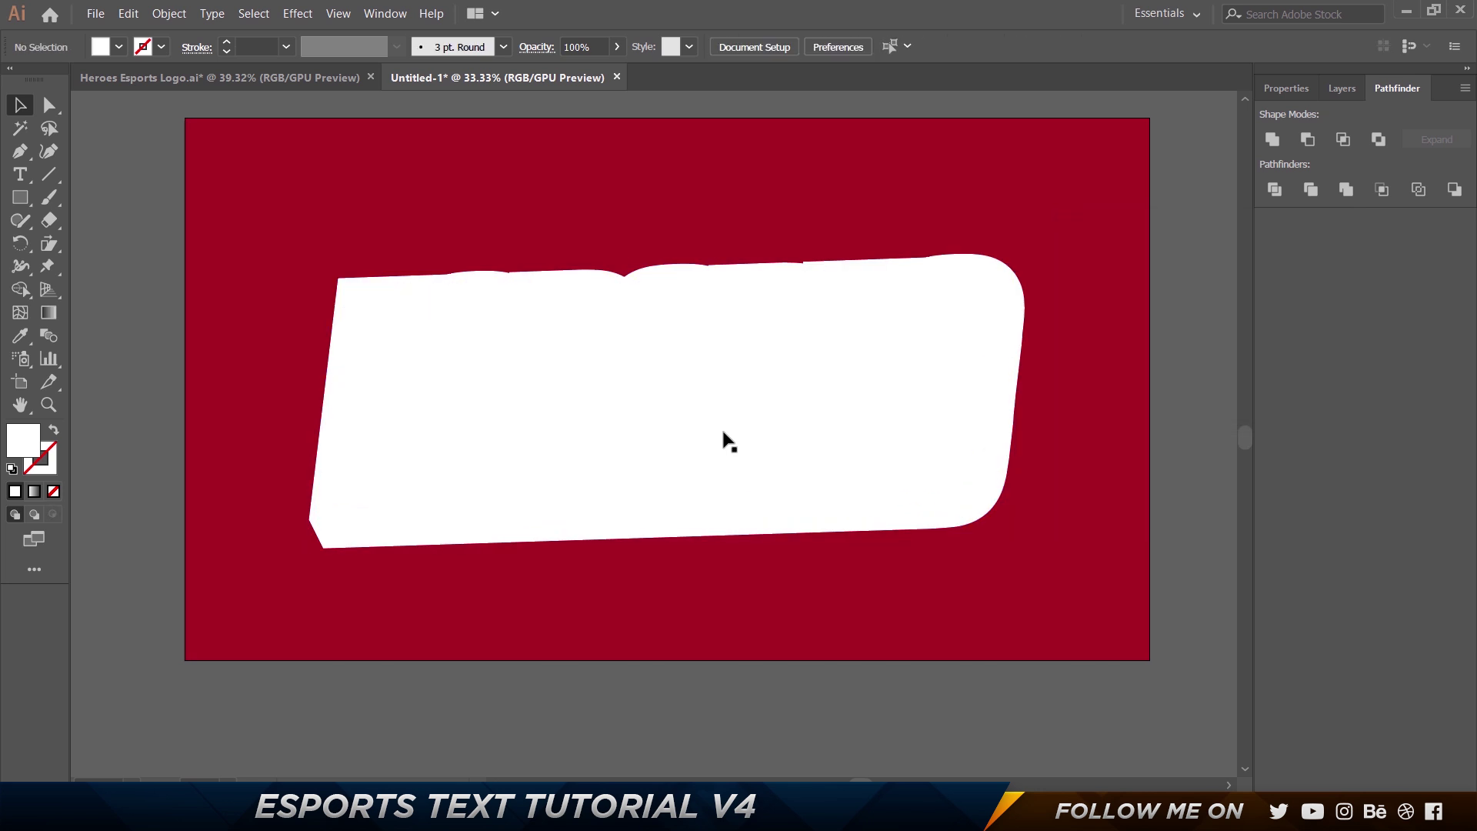
left_click(741, 401)
key("ctrl+shift+bracketleft")
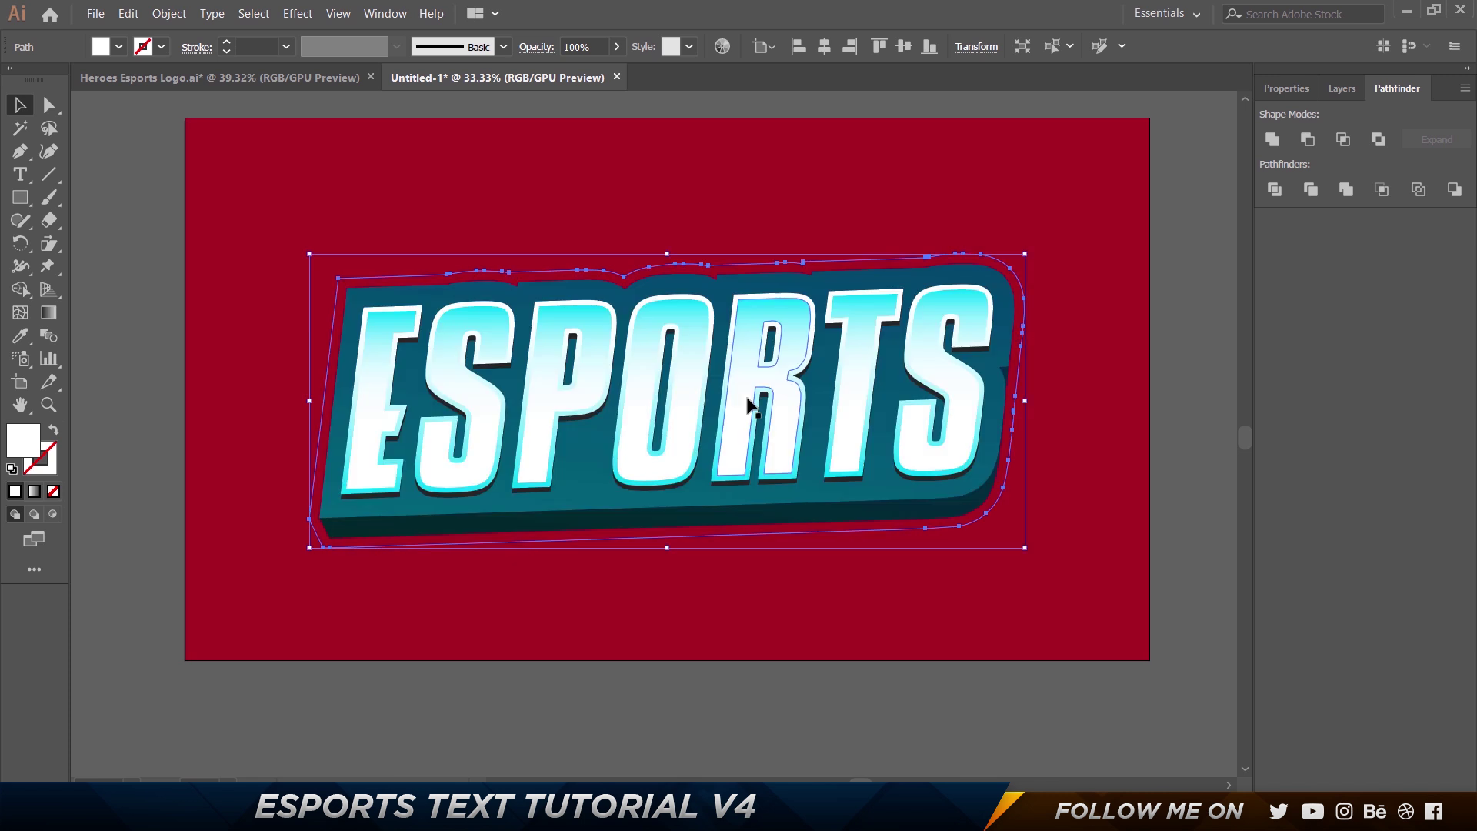
left_click(815, 607)
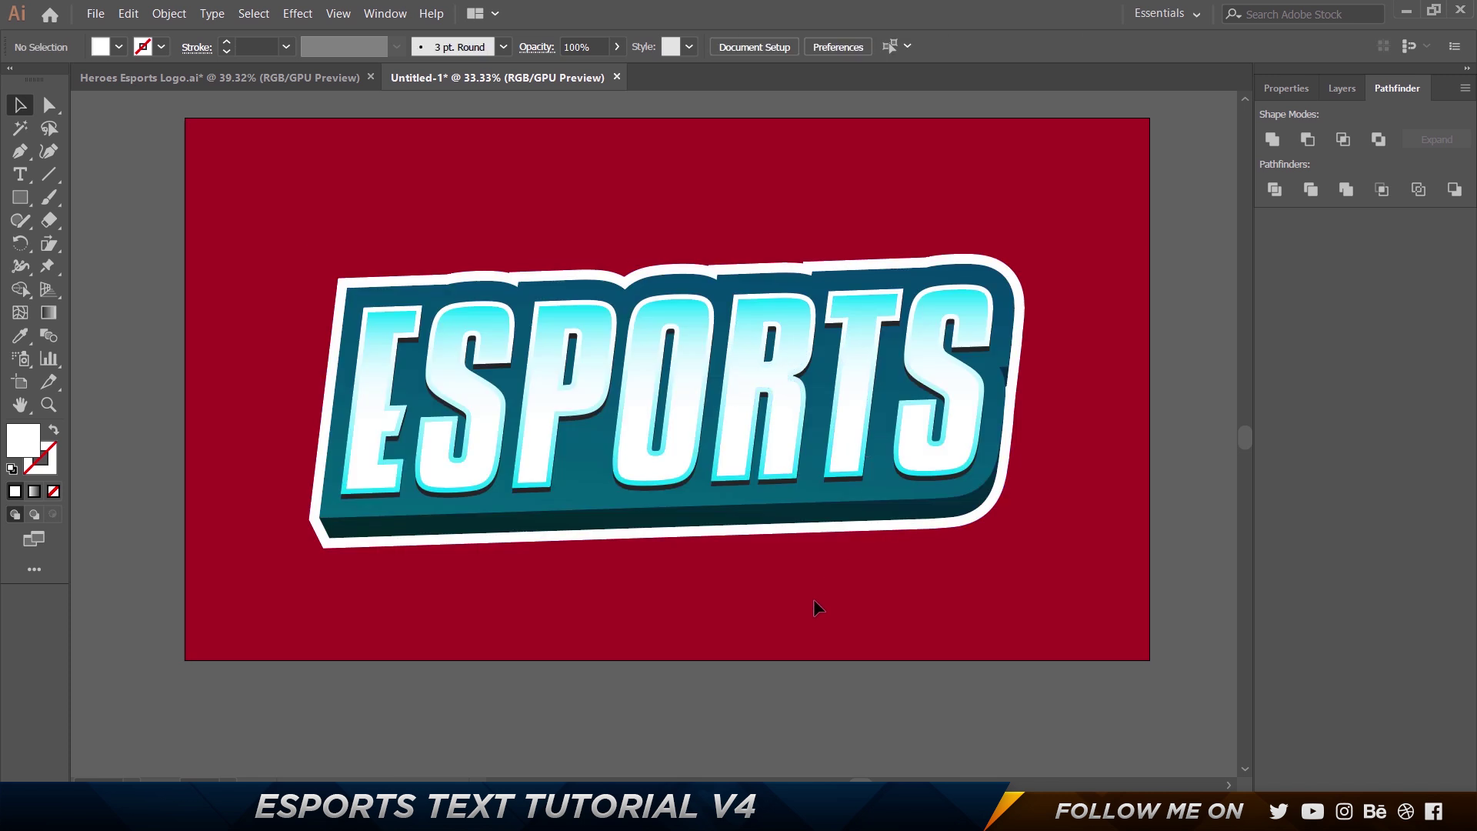
Delete the inner corner anchor point at the notch between S and P on the white outline's upper edge.
scroll(815, 607, "up", 1)
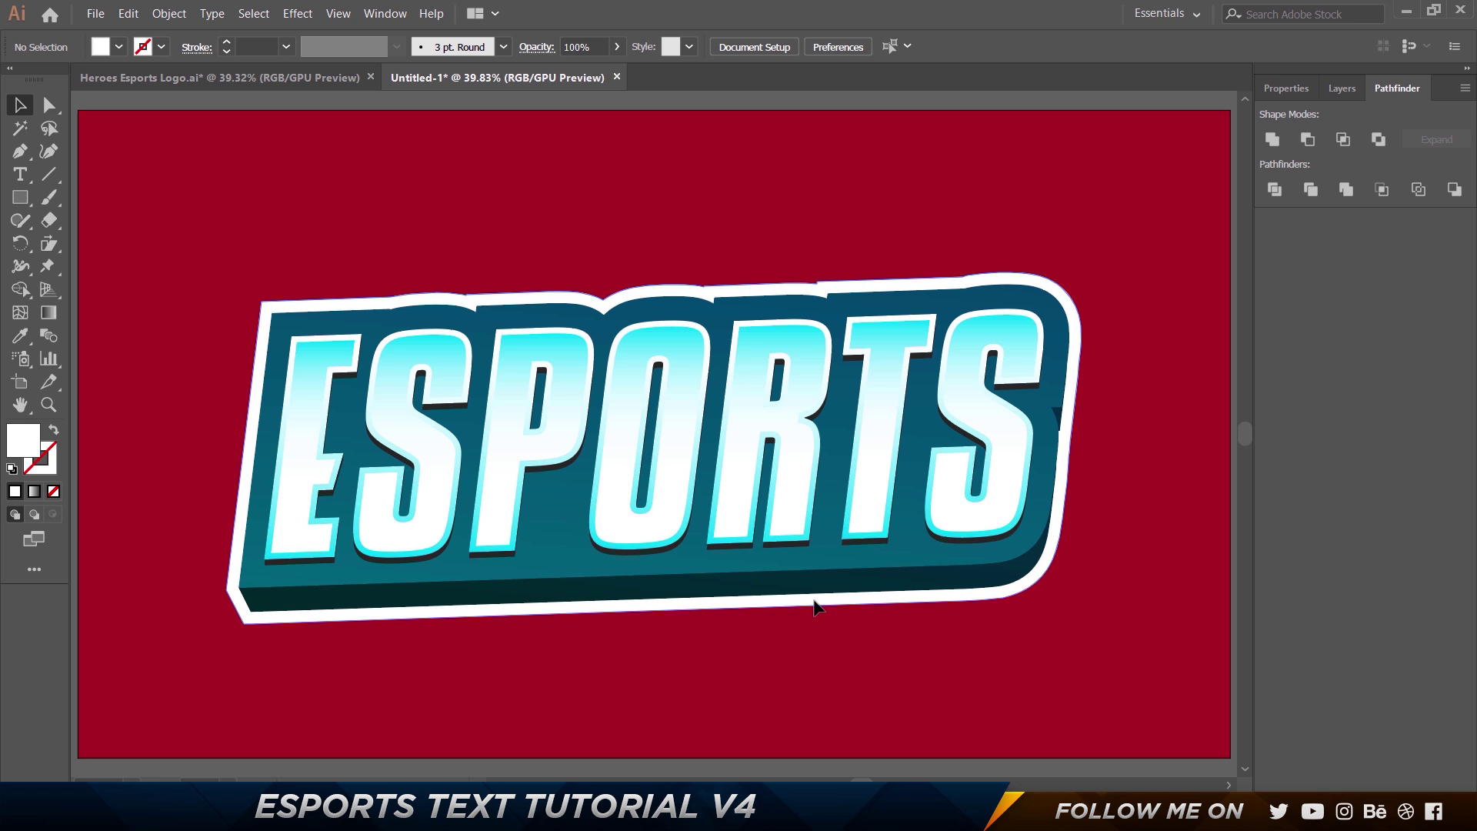
scroll(482, 300, "up", 7)
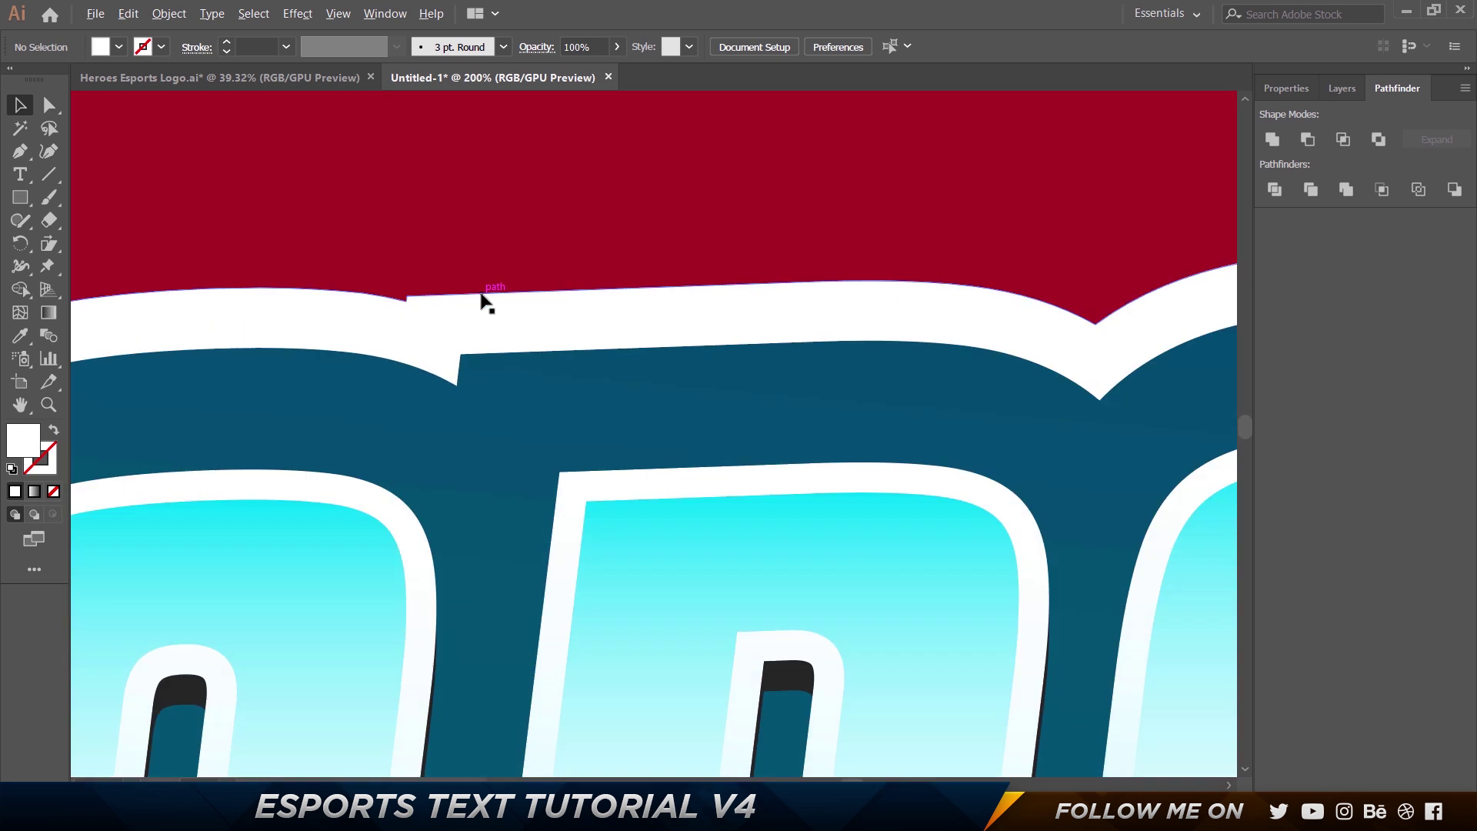
scroll(375, 315, "up", 12)
left_click(442, 309)
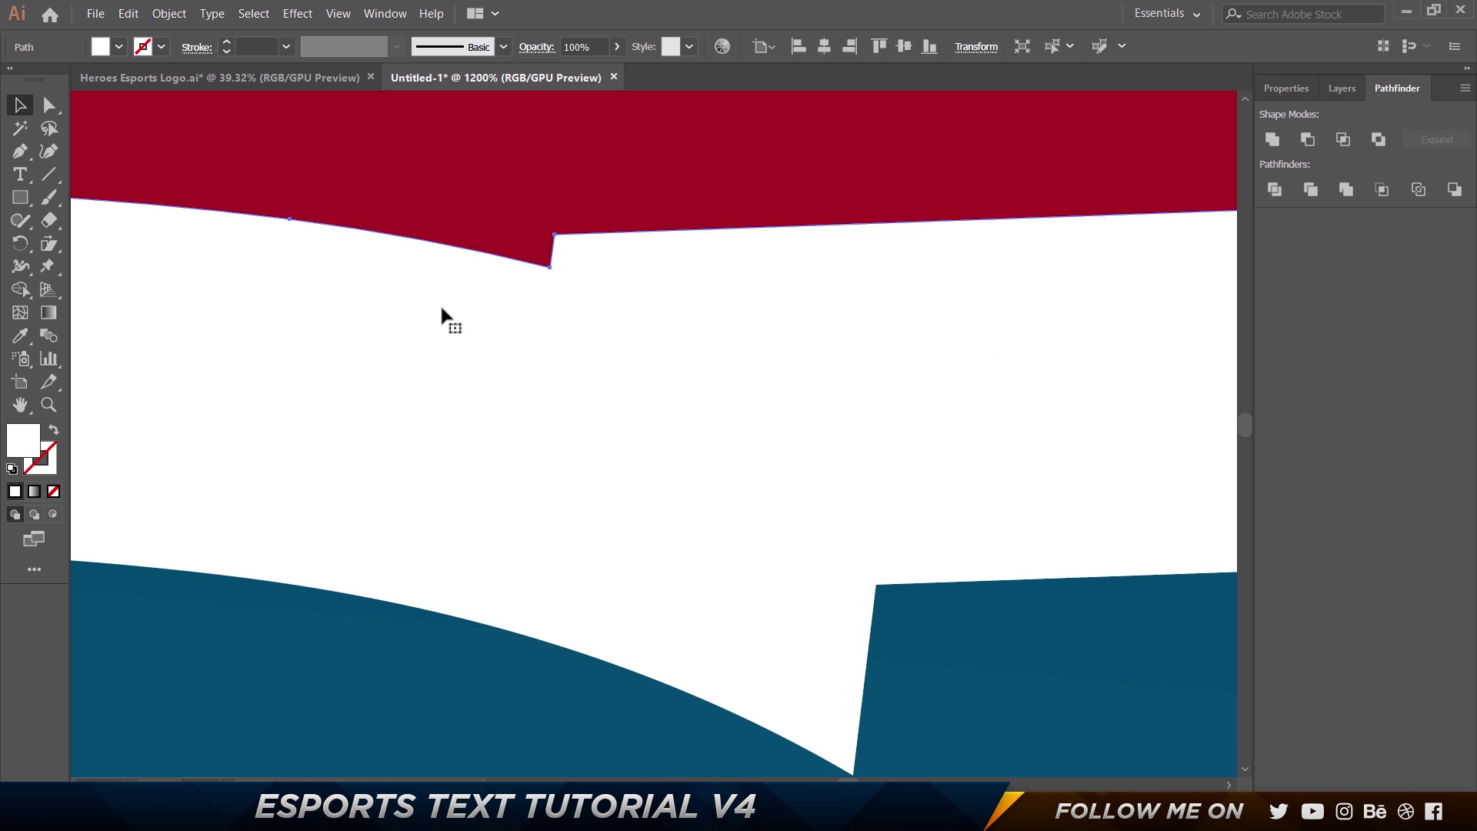
key("p")
left_click(549, 267, "ctrl")
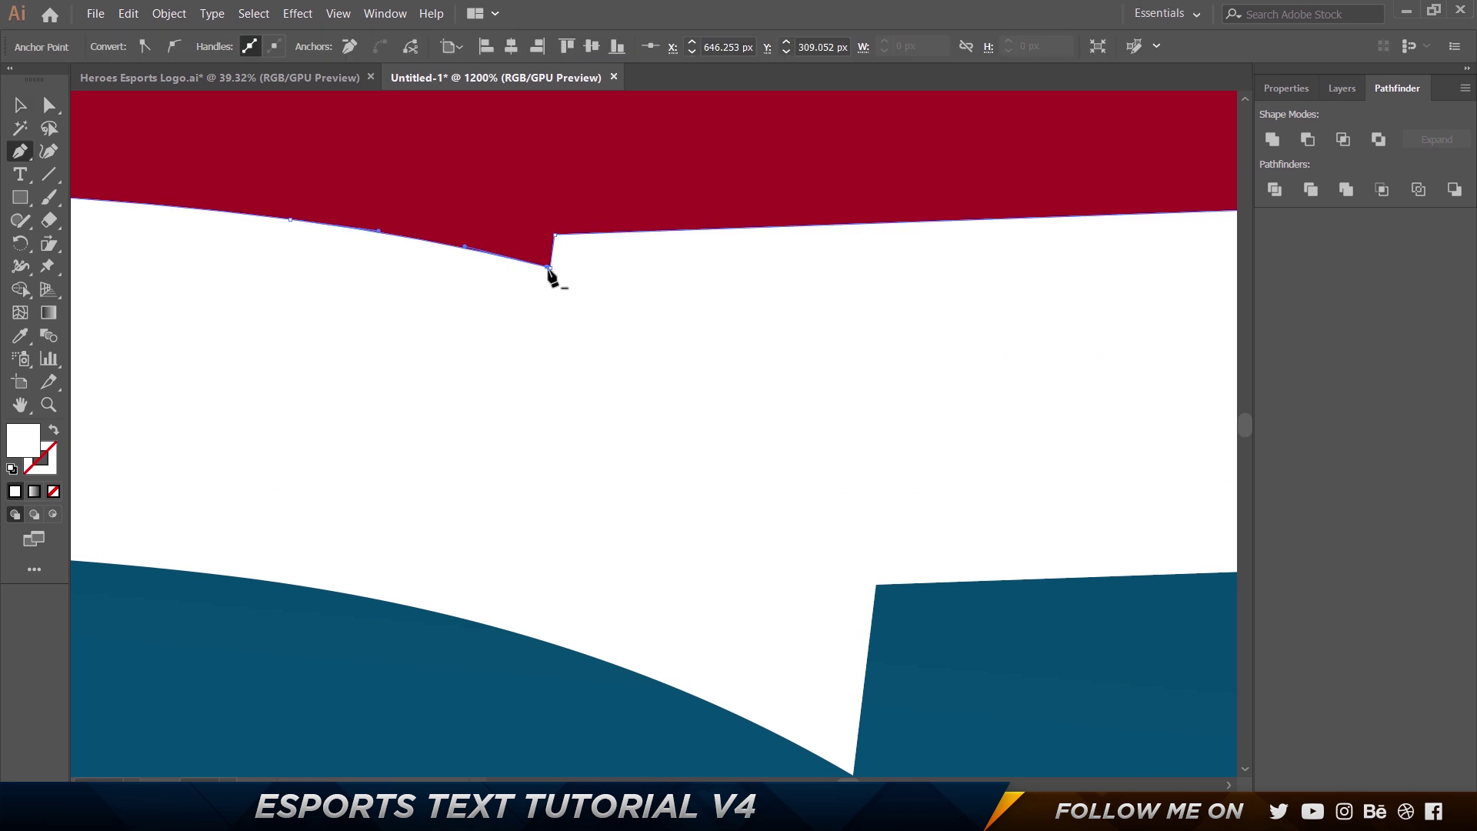
key("ctrl+shift+a")
key("v")
left_click(564, 286)
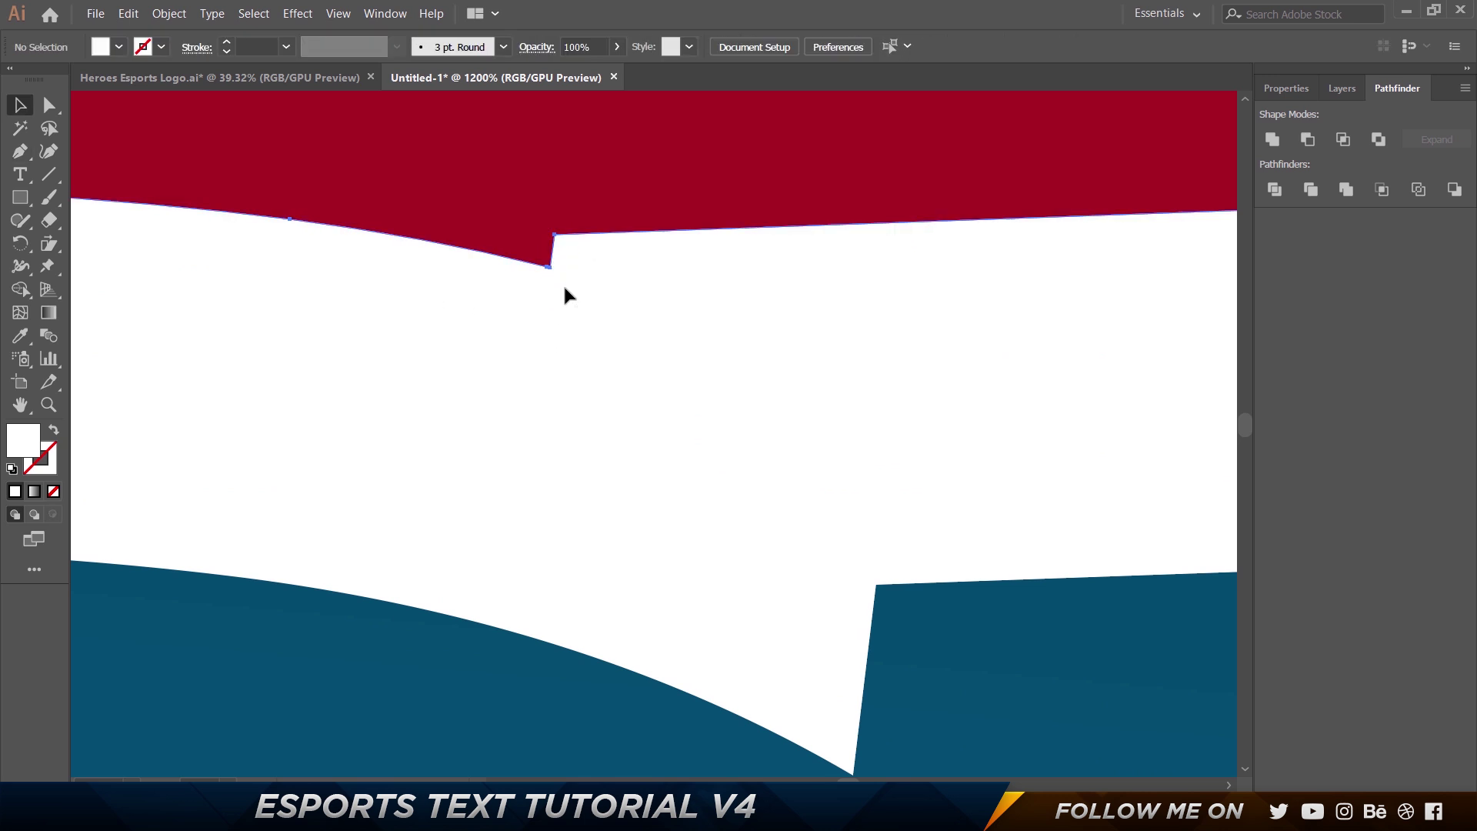
key("p")
left_click(548, 267, "ctrl")
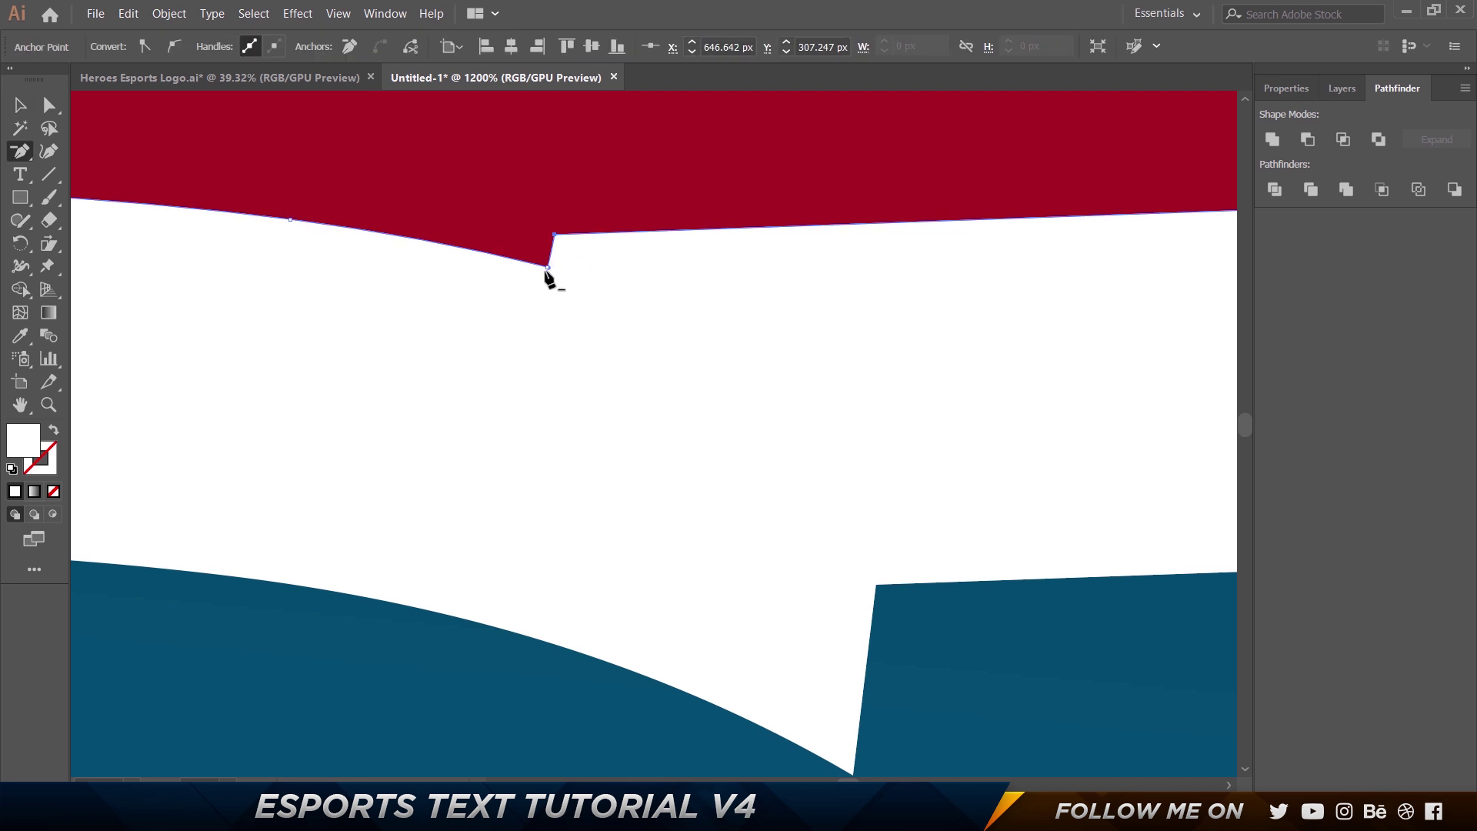
left_click(547, 269)
Delete the notch anchor points between O and R and between R and T on the white outline's upper edge.
scroll(478, 283, "down", 5)
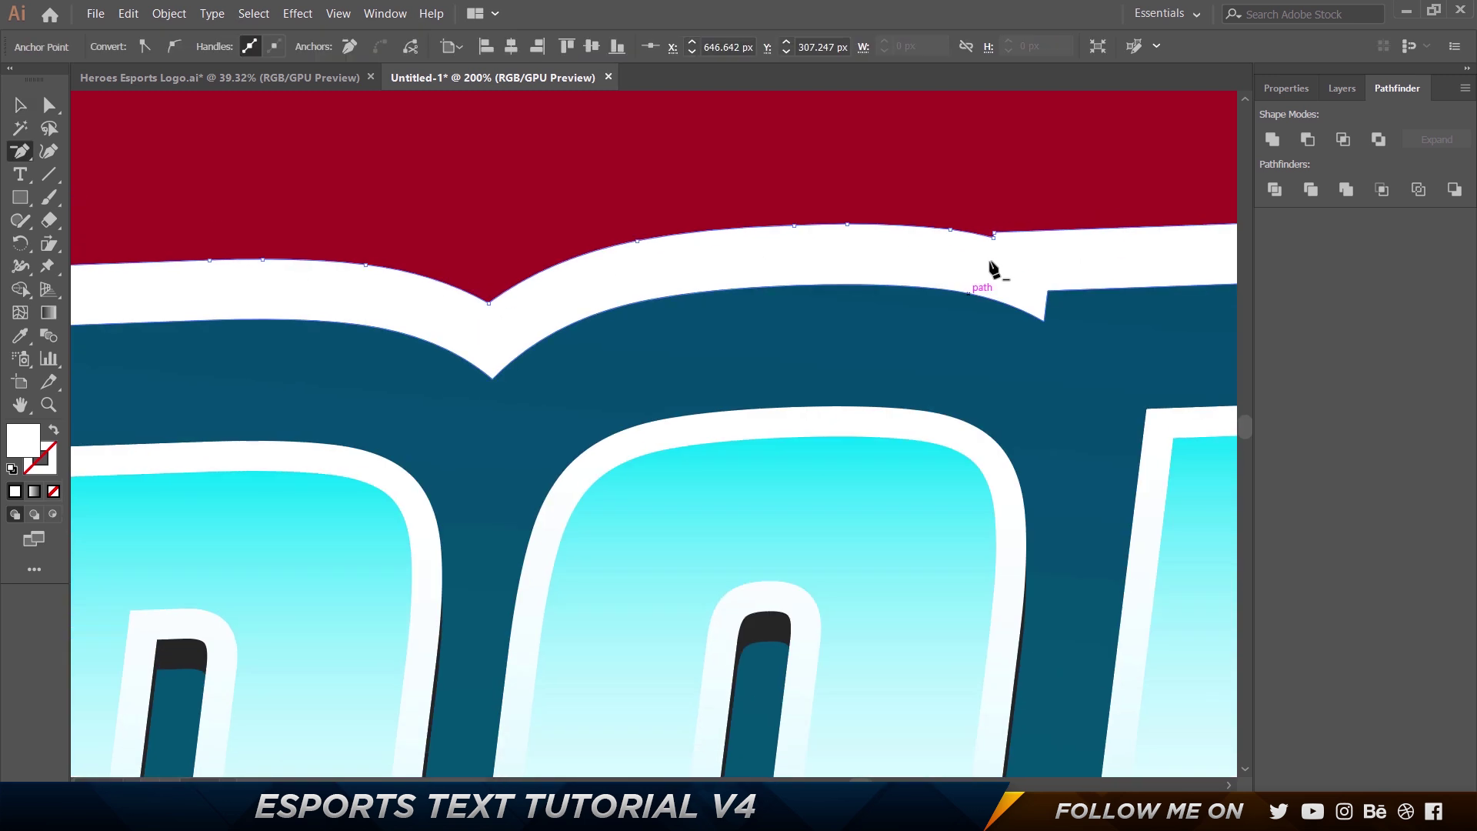
scroll(1012, 233, "up", 3)
left_click(950, 242)
scroll(908, 238, "down", 3)
scroll(909, 241, "down", 1)
left_click_drag(1031, 241, 528, 267)
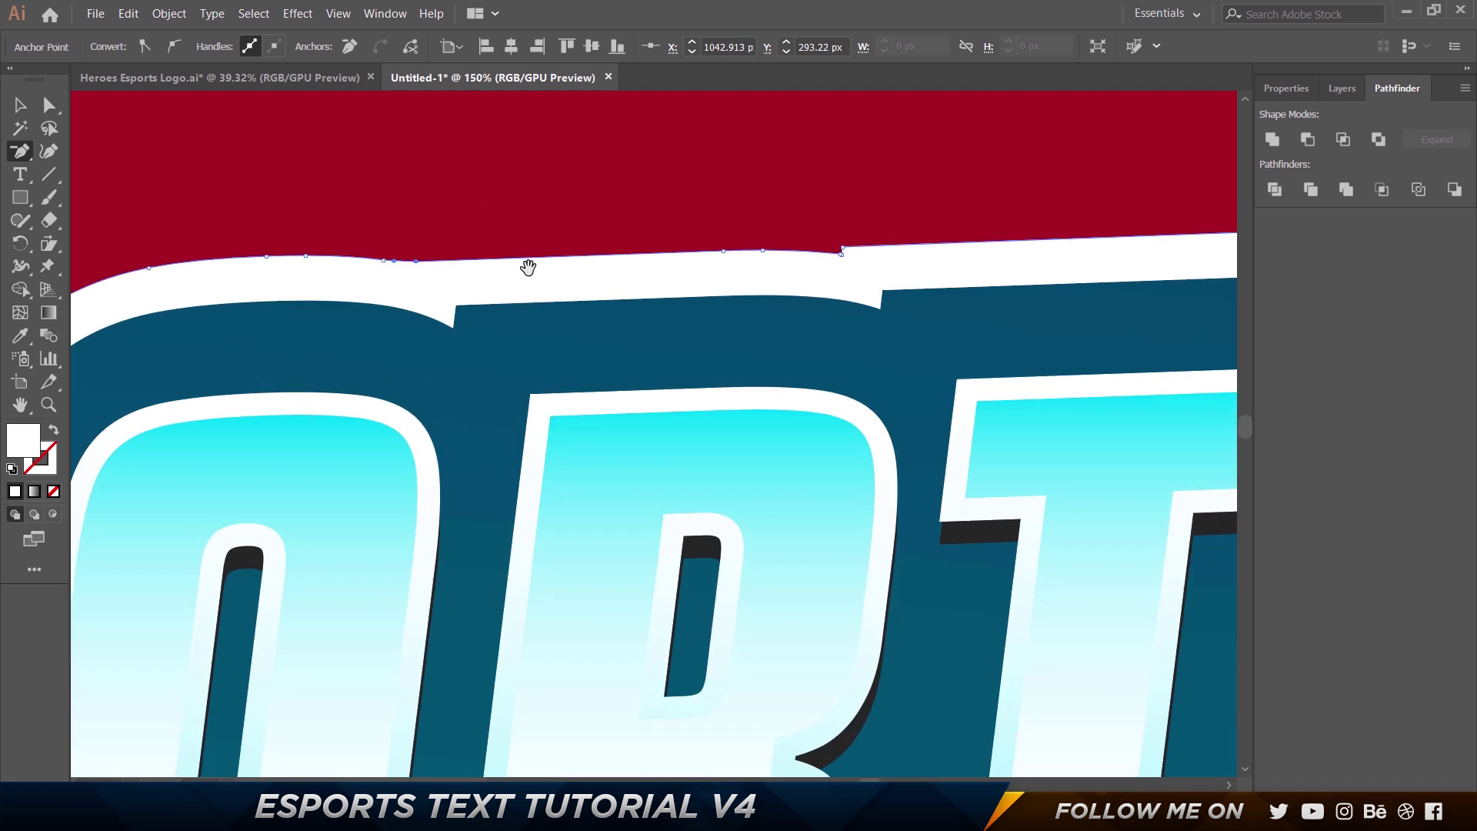
left_click(841, 251)
scroll(838, 247, "down", 3)
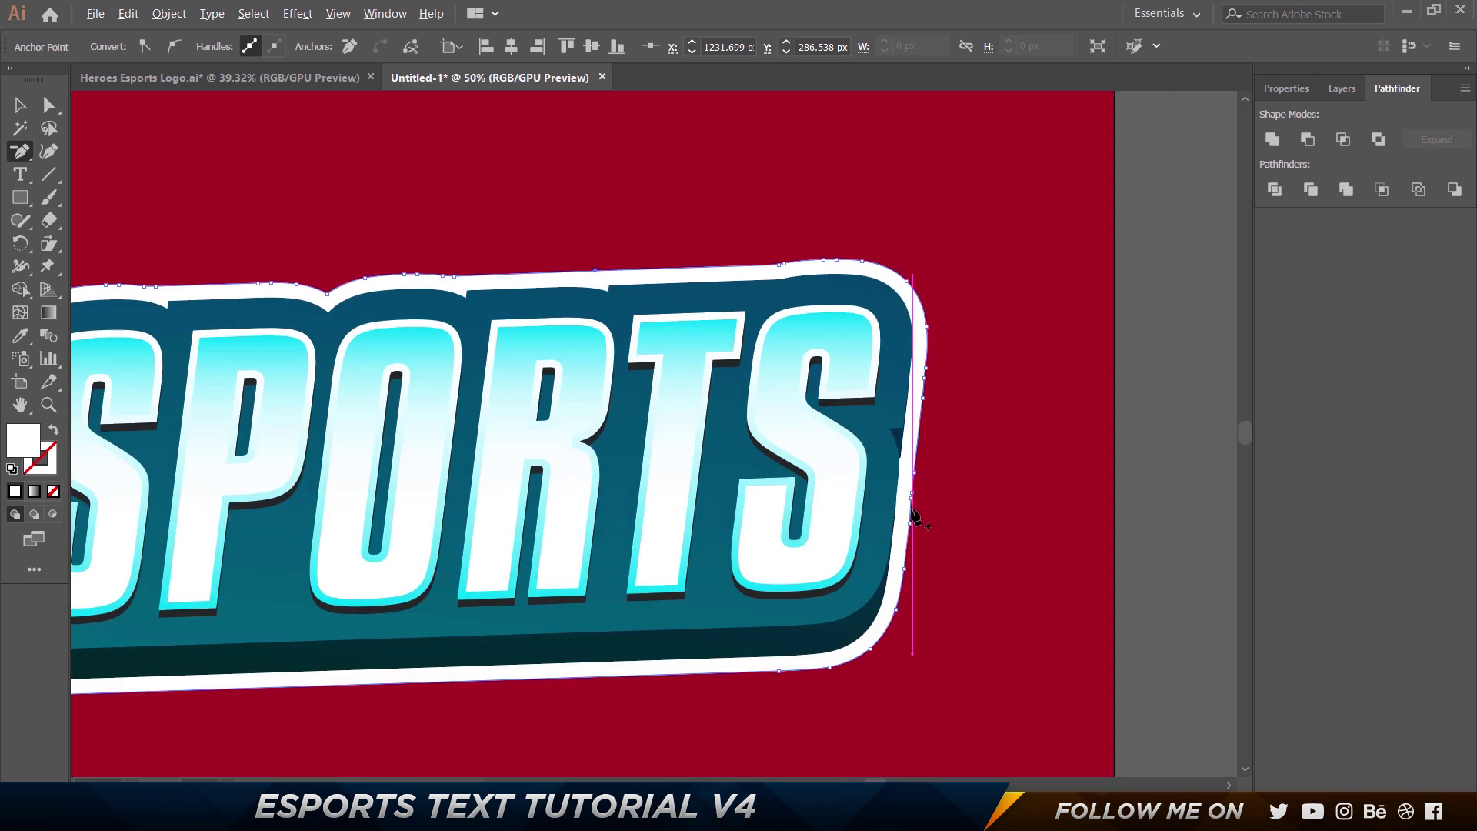
Delete the extra anchor points along the white outline's straight outer edge beside the final S.
scroll(911, 470, "up", 4)
left_click(910, 461)
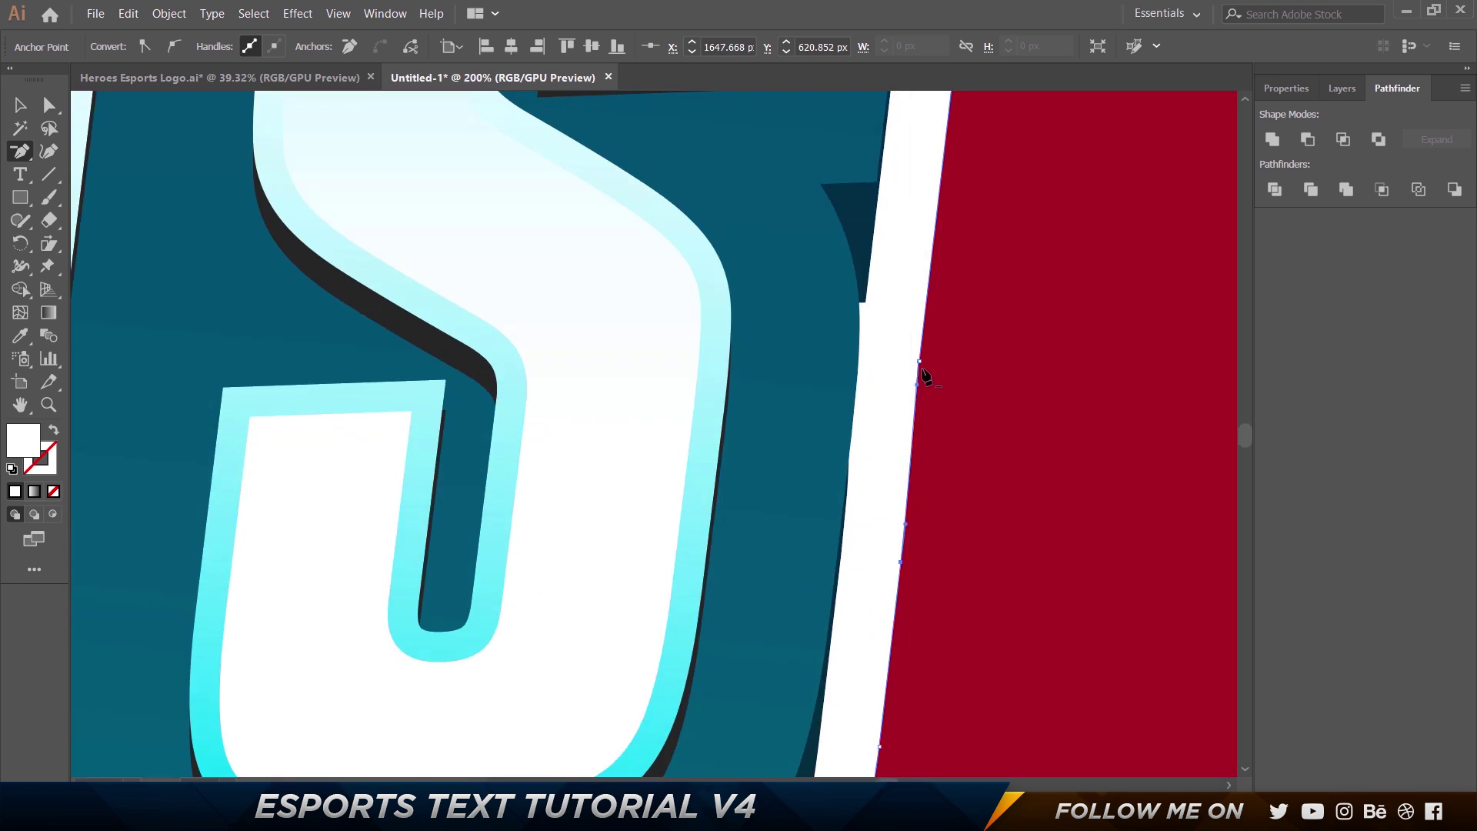
left_click(917, 385)
left_click(905, 524)
left_click(900, 562)
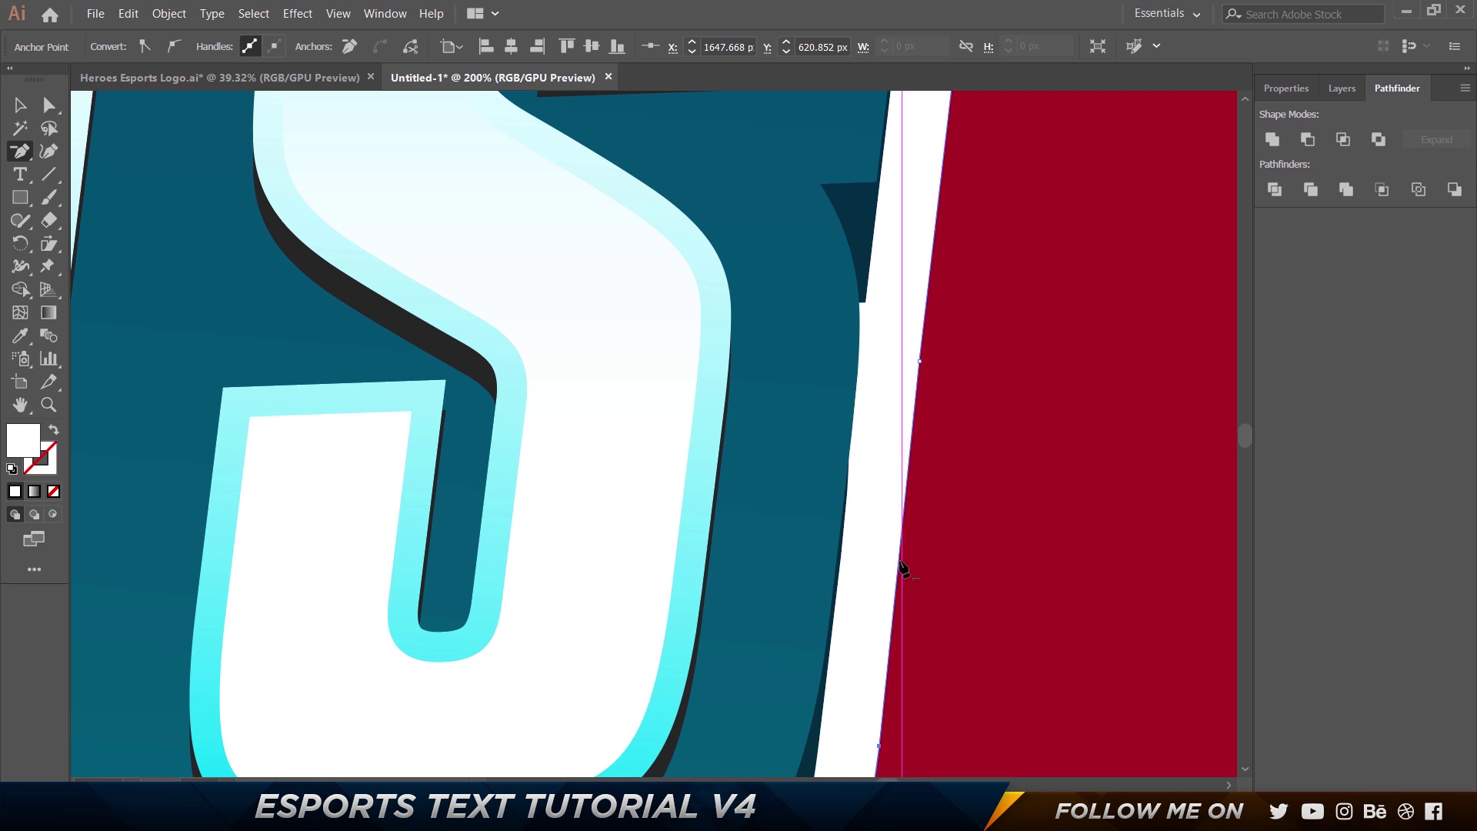
scroll(937, 400, "down", 4)
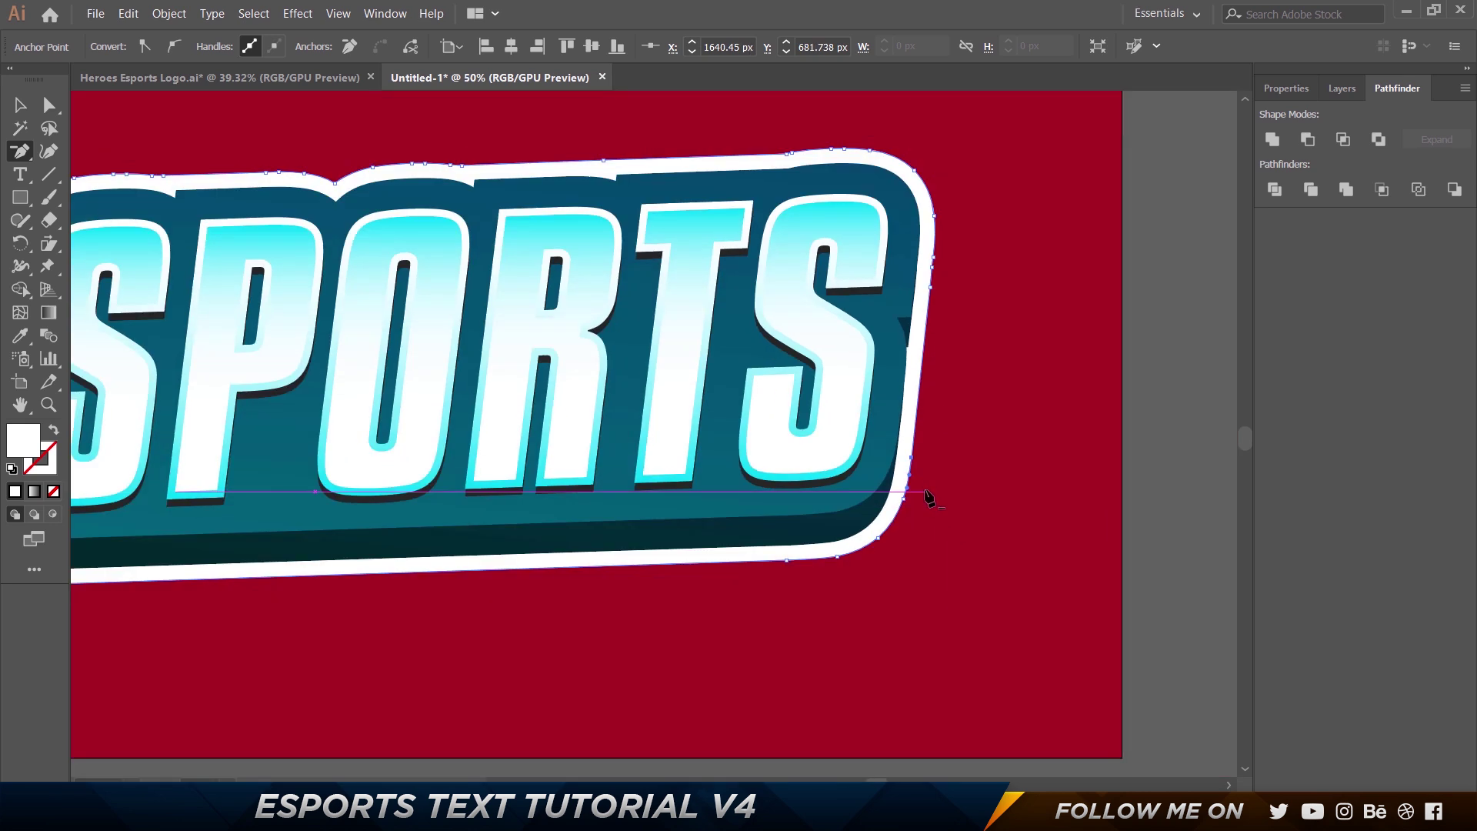